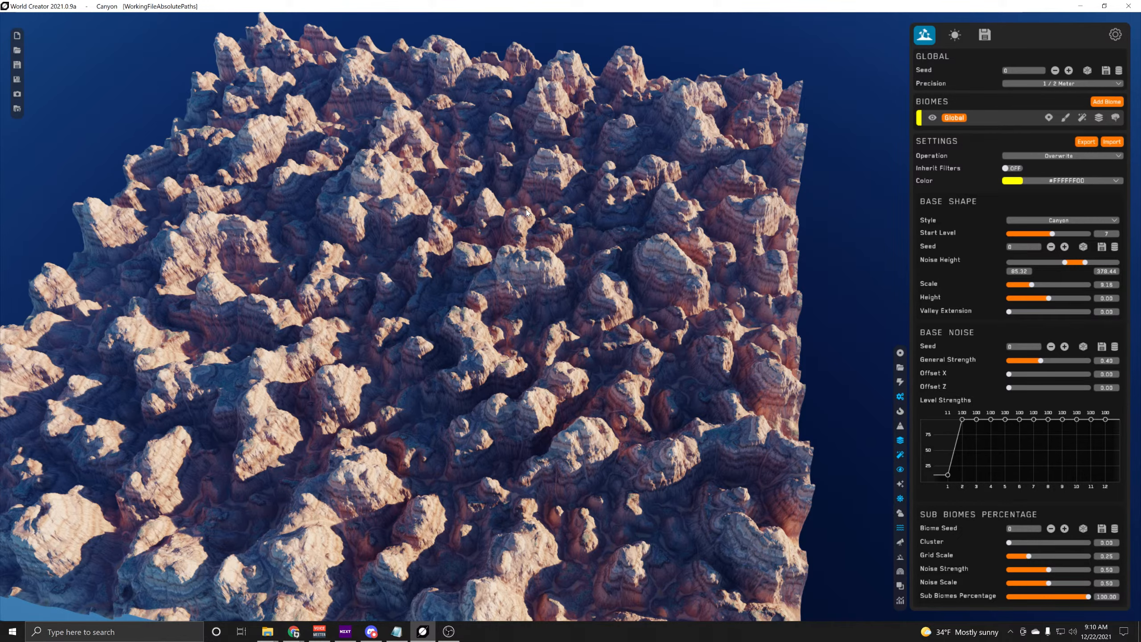
Switch the sun off to compare the canyon terrain's lighting, and turn it back on
{"action": "scroll", "coordinate": [526, 212], "scroll_direction": "down", "scroll_amount": 5}
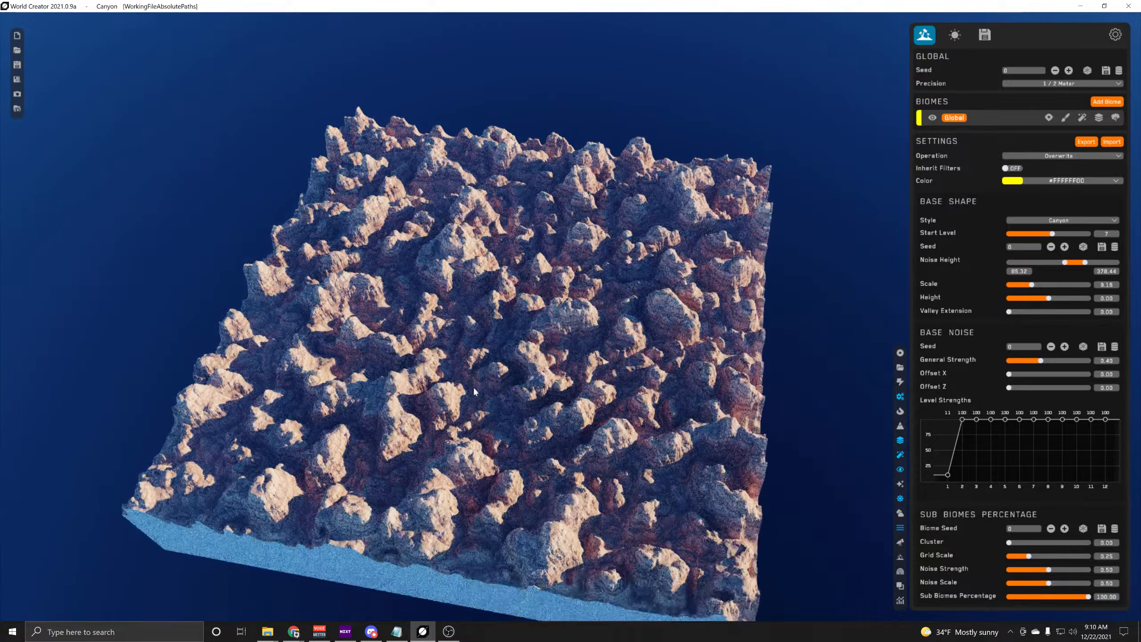
{"action": "scroll", "coordinate": [468, 398], "scroll_direction": "up", "scroll_amount": 5}
{"action": "scroll", "coordinate": [474, 431], "scroll_direction": "down", "scroll_amount": 5}
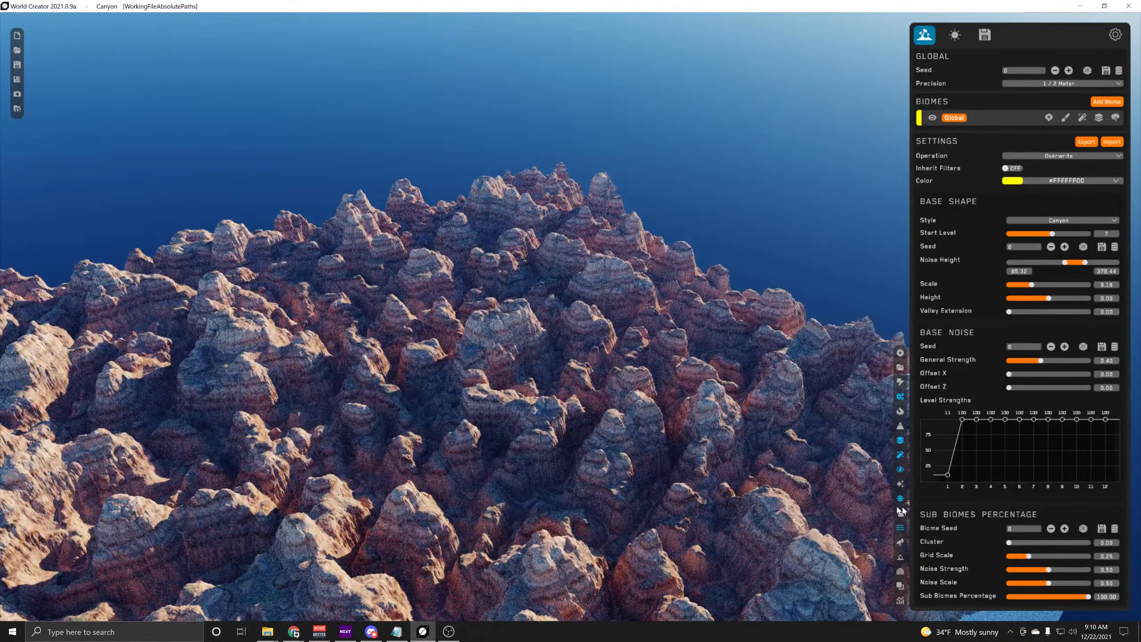
{"action": "left_click", "coordinate": [900, 498]}
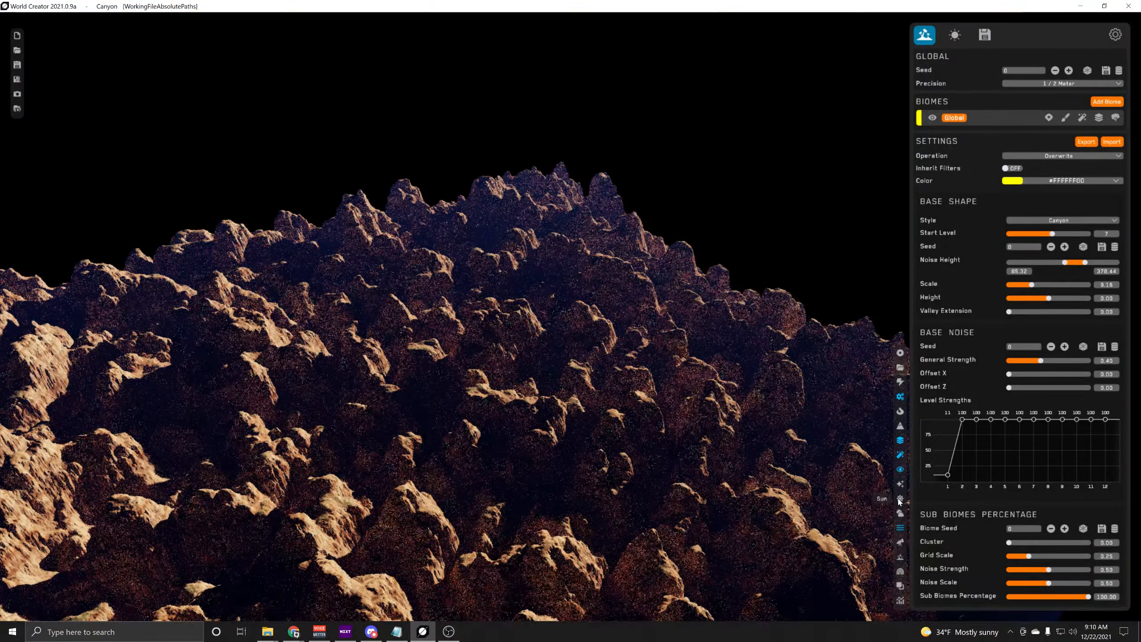
{"action": "middle_click_drag", "start_coordinate": [660, 387], "coordinate": [866, 452]}
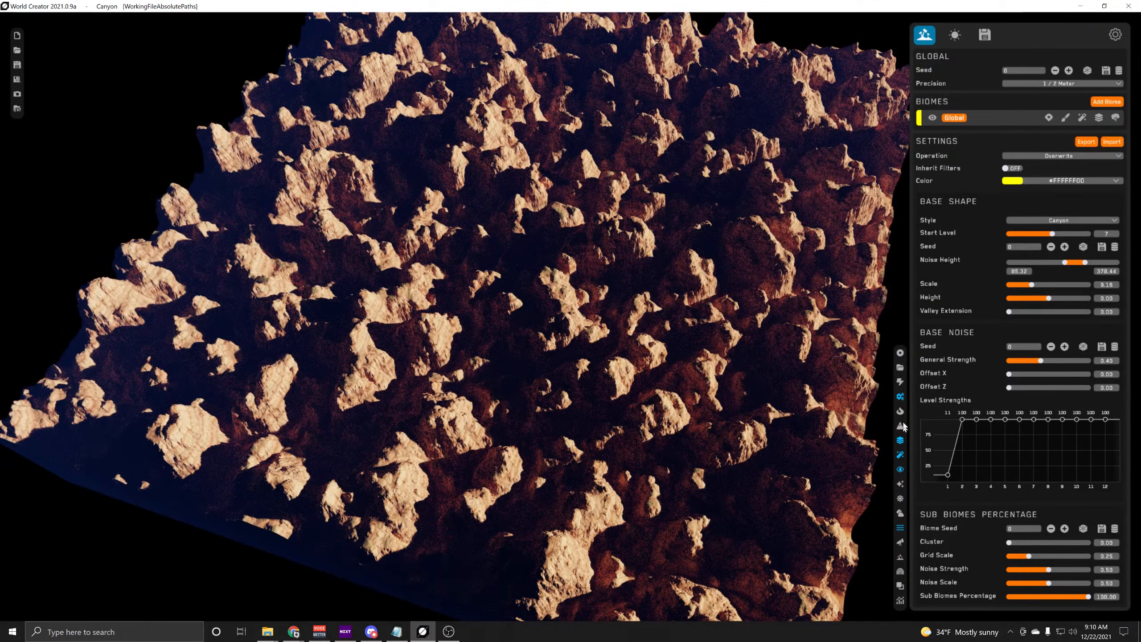
{"action": "left_click", "coordinate": [901, 499]}
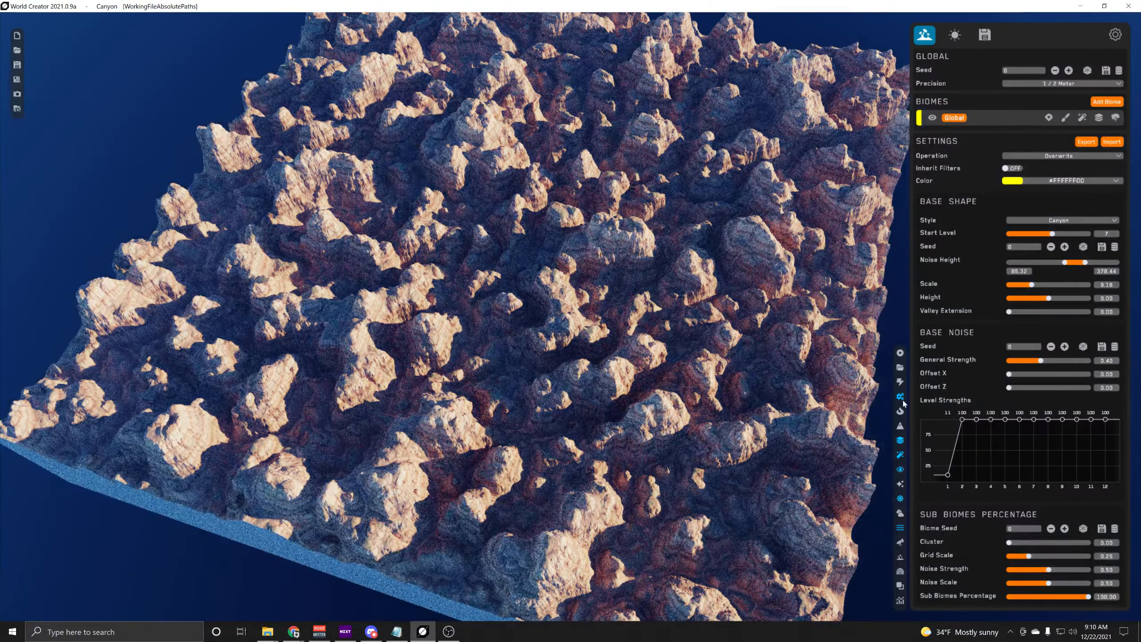
Show the terrain as a colour-coded height map with contour lines, and return to the textured display
{"action": "left_click", "coordinate": [901, 427]}
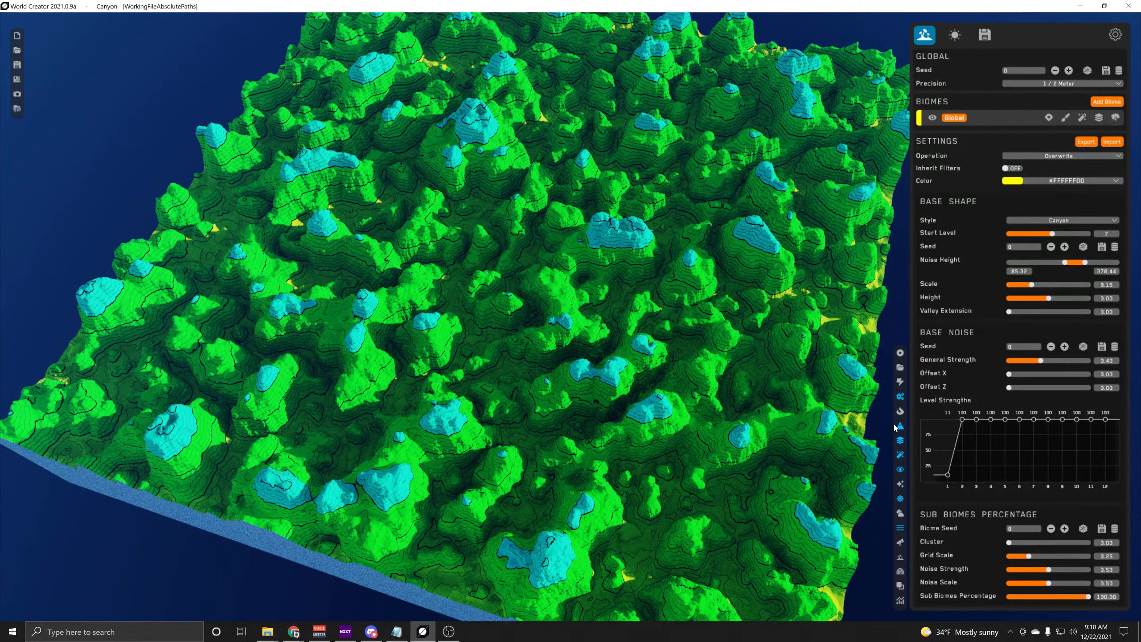
{"action": "left_click", "coordinate": [897, 426]}
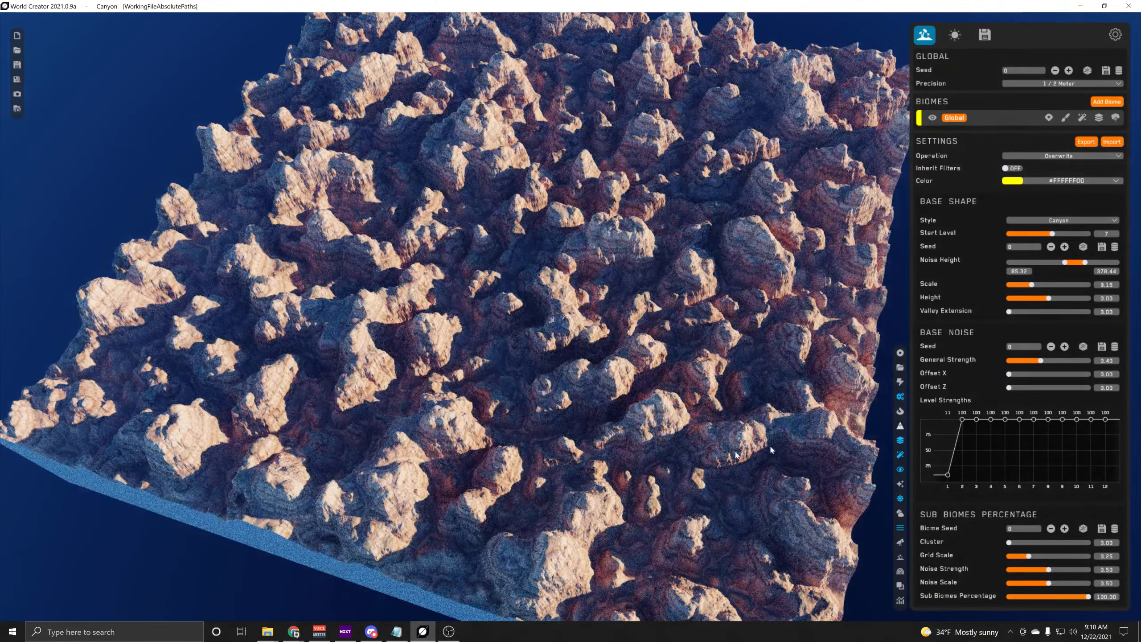
{"action": "scroll", "coordinate": [739, 457], "scroll_direction": "down", "scroll_amount": 5}
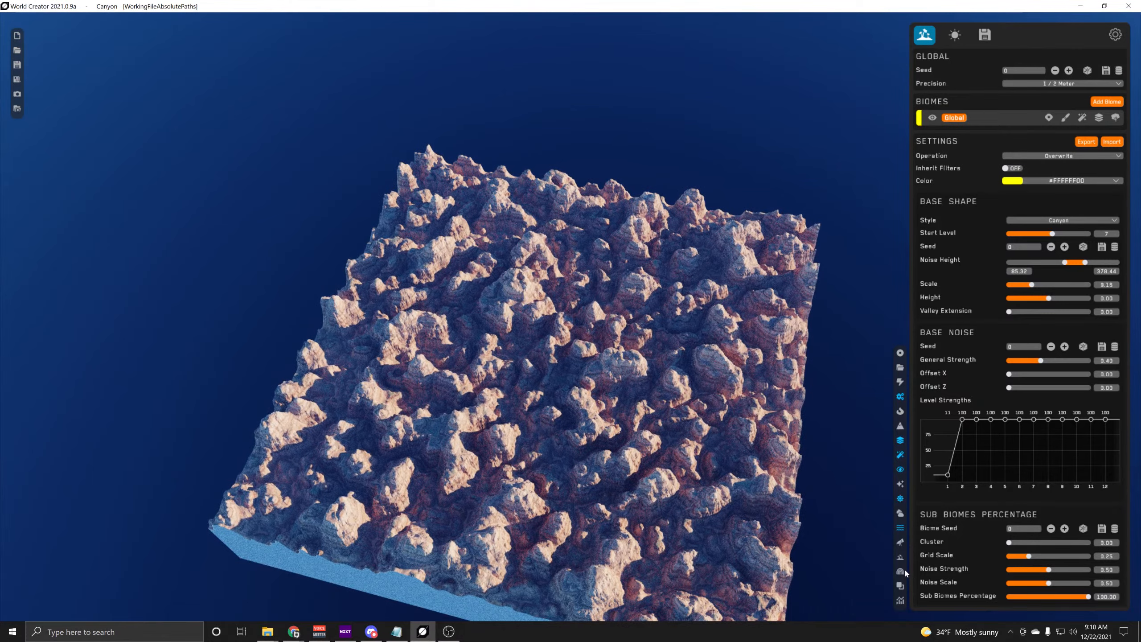
{"action": "left_click", "coordinate": [901, 571]}
{"action": "left_click", "coordinate": [901, 572]}
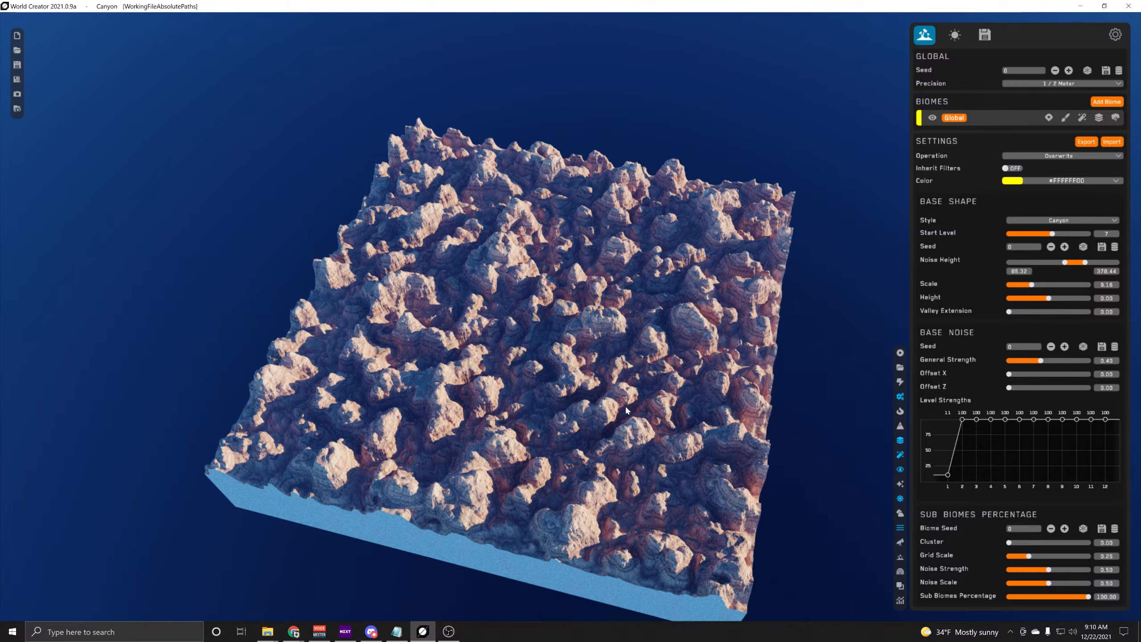
Display the GPU info read-out over the viewport and view the terrain from another angle
{"action": "scroll", "coordinate": [566, 403], "scroll_direction": "up", "scroll_amount": 3}
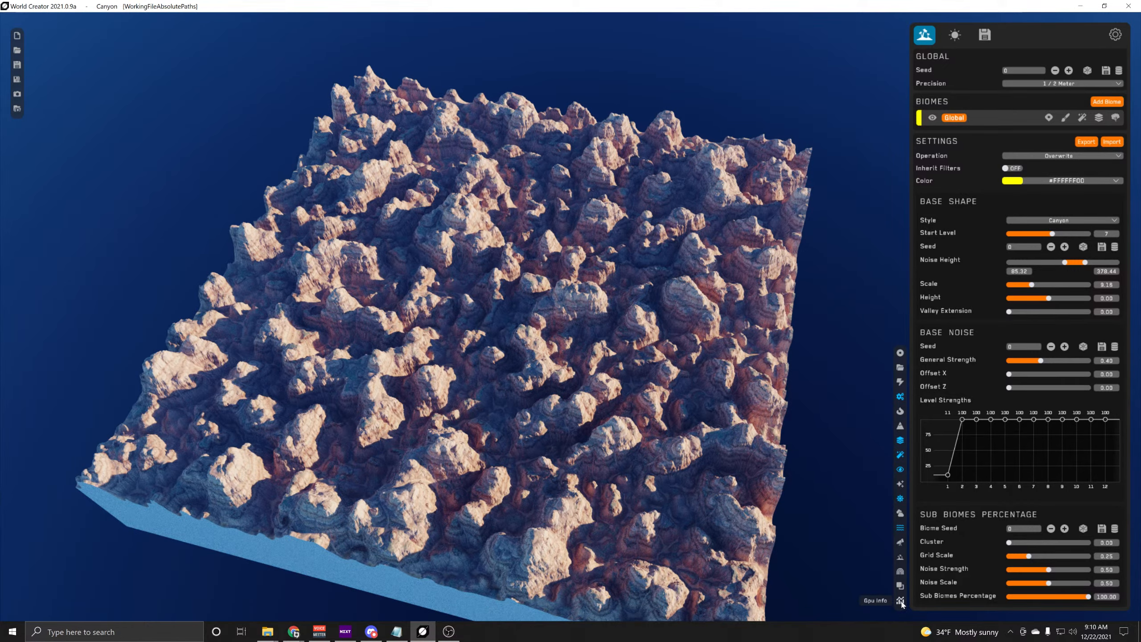
{"action": "left_click", "coordinate": [902, 602]}
{"action": "scroll", "coordinate": [530, 324], "scroll_direction": "up", "scroll_amount": 5}
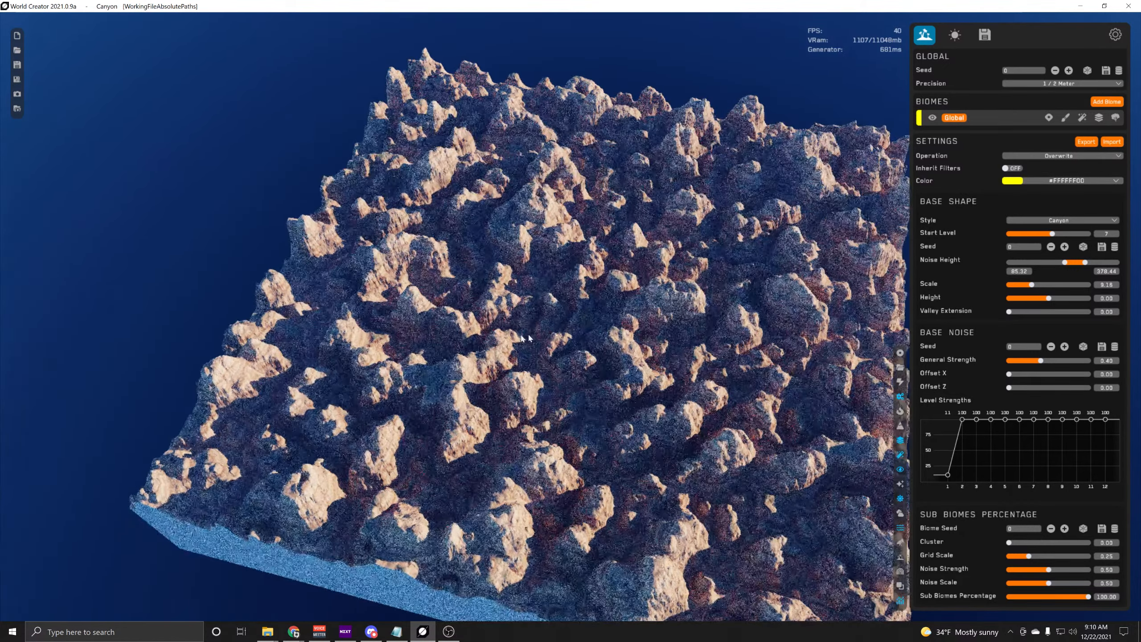
{"action": "right_click_drag", "start_coordinate": [529, 337], "coordinate": [641, 257]}
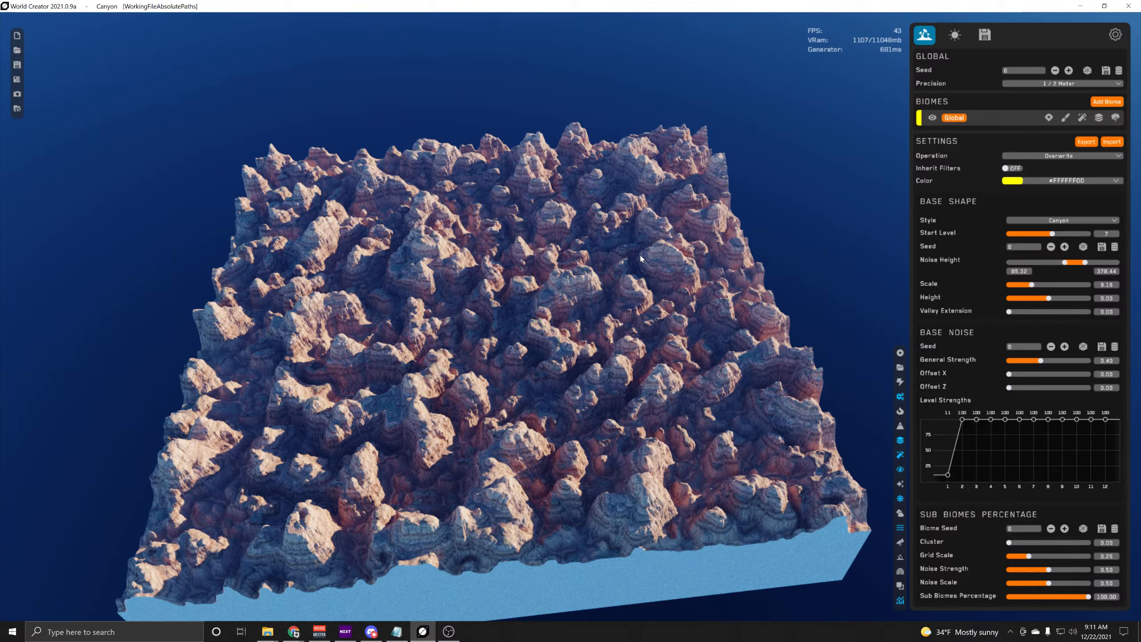
{"action": "scroll", "coordinate": [641, 255], "scroll_direction": "up", "scroll_amount": 3}
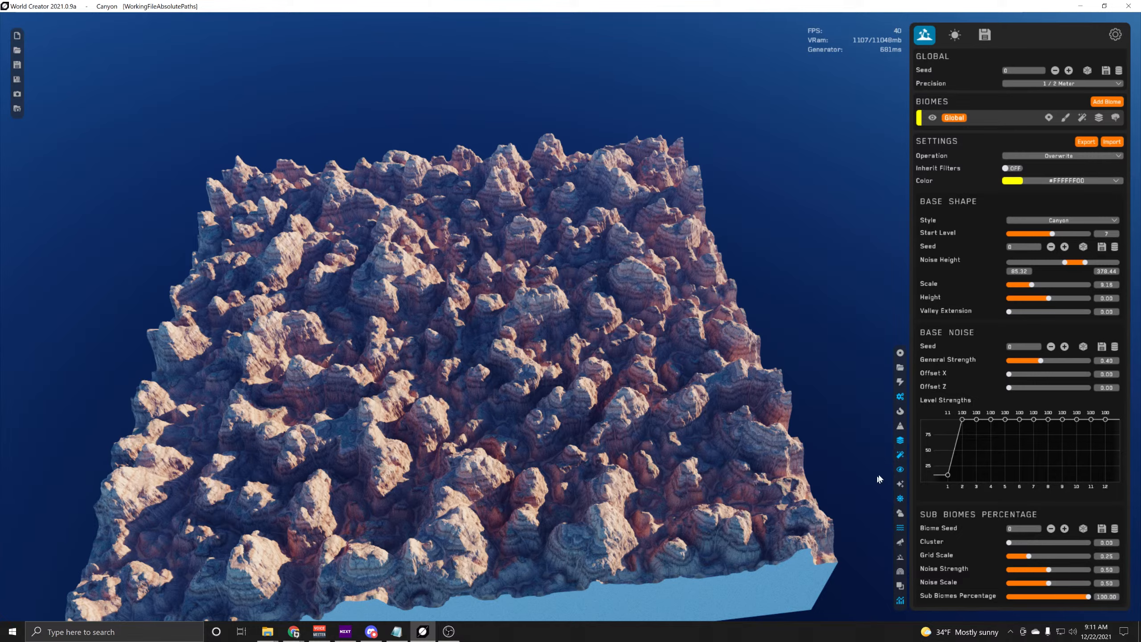
Try Fast Render while orbiting the terrain, and return to the full-quality render
{"action": "left_click", "coordinate": [900, 382]}
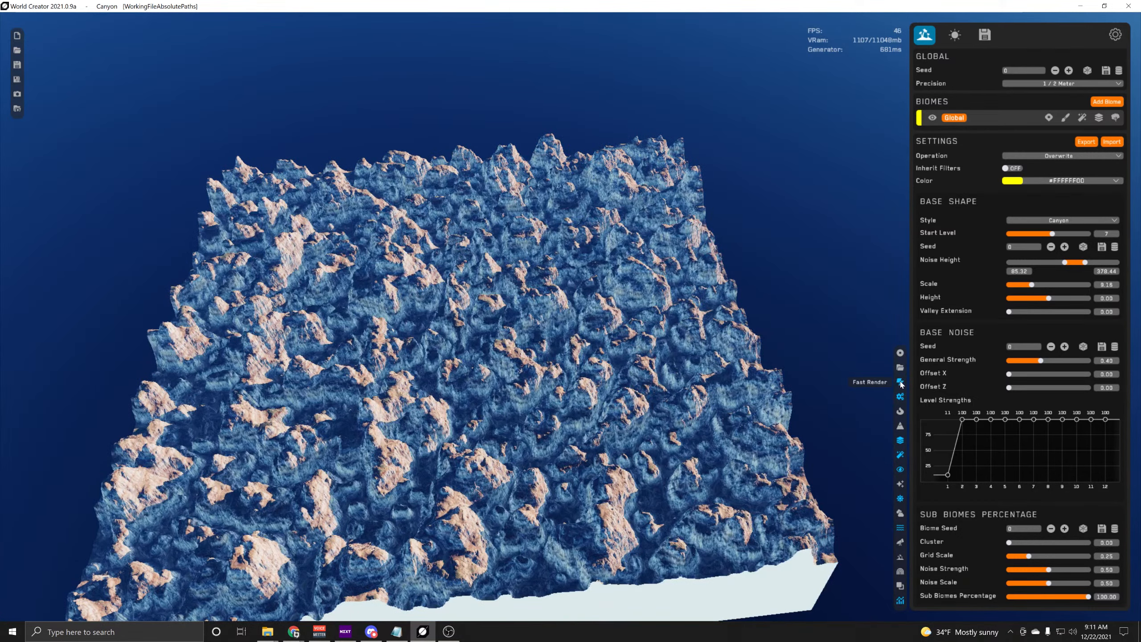
{"action": "right_click_drag", "start_coordinate": [901, 382], "coordinate": [587, 431]}
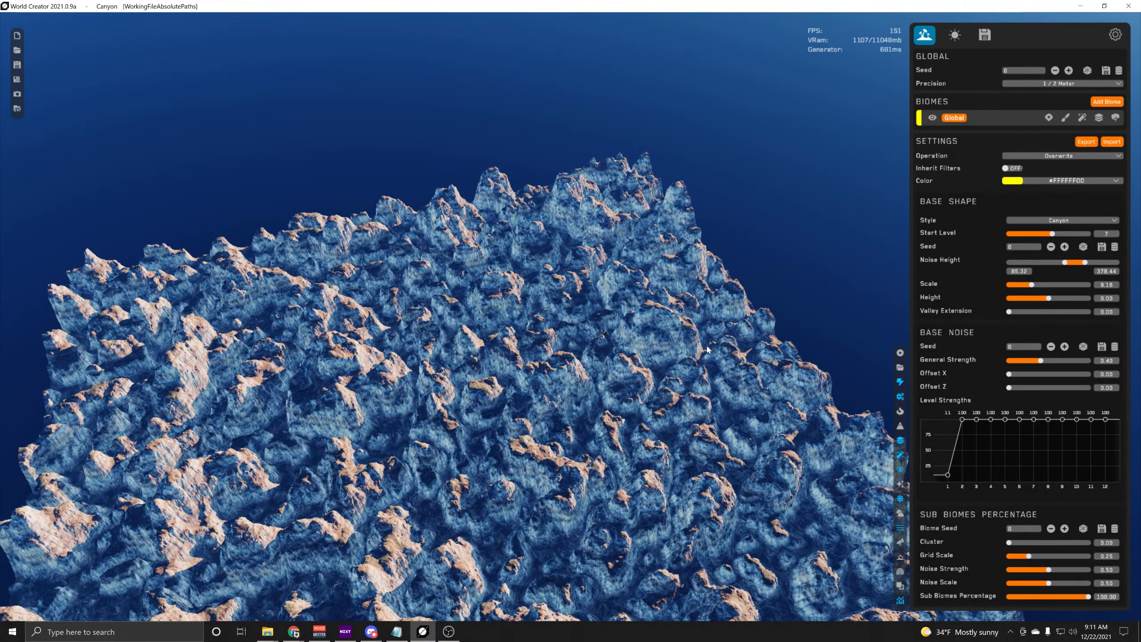
{"action": "right_click_drag", "start_coordinate": [604, 333], "coordinate": [563, 304]}
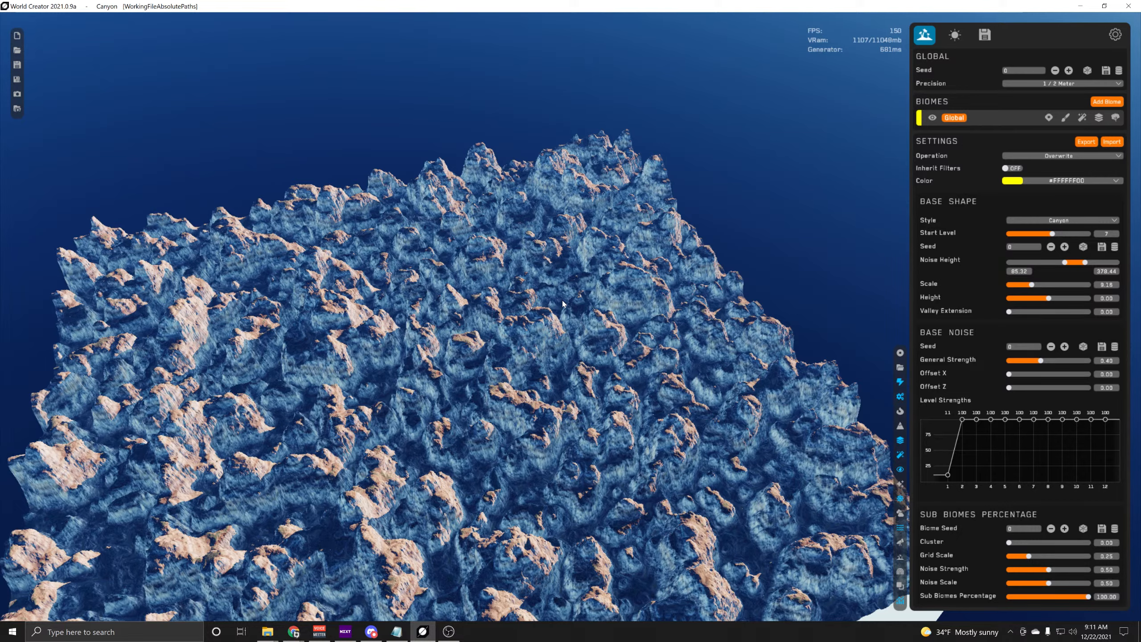
{"action": "left_click", "coordinate": [901, 381]}
Set the lighting's Sun Angle Horizontal to 0.19 and Sun Angle Vertical to 0.08
{"action": "left_click", "coordinate": [955, 34]}
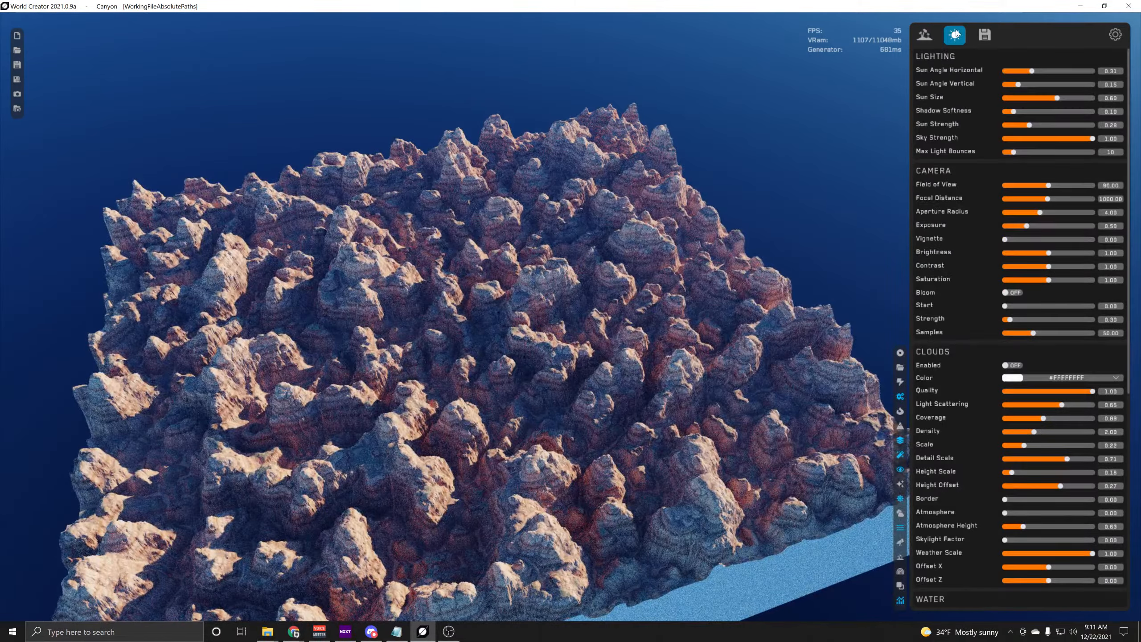
{"action": "left_click_drag", "start_coordinate": [1033, 71], "coordinate": [1030, 71]}
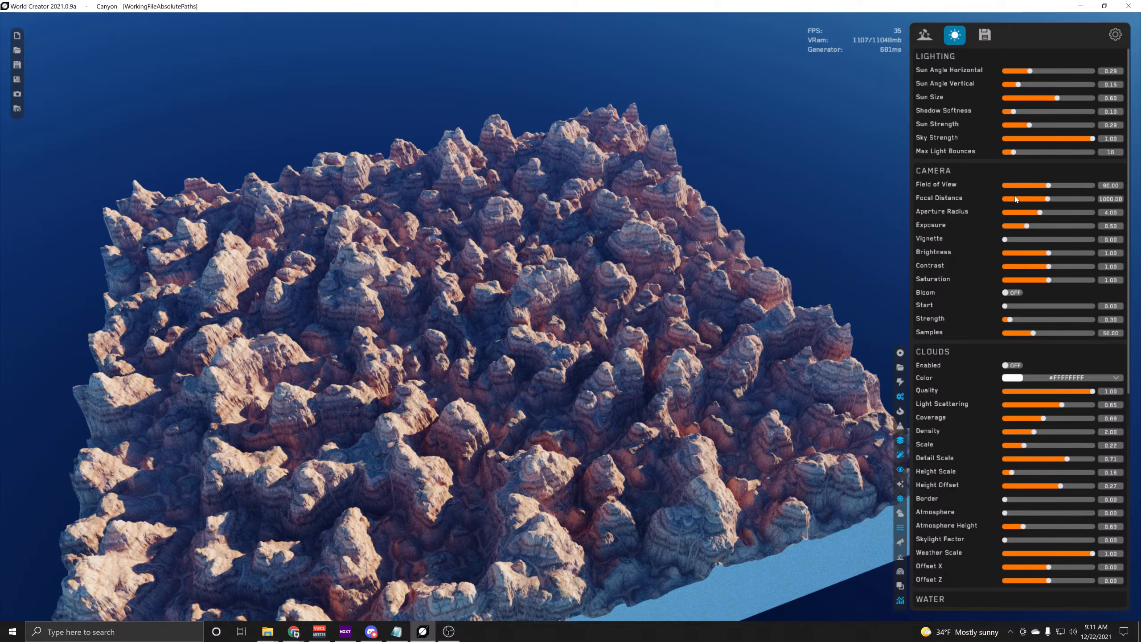
{"action": "scroll", "coordinate": [955, 393], "scroll_direction": "down", "scroll_amount": 2}
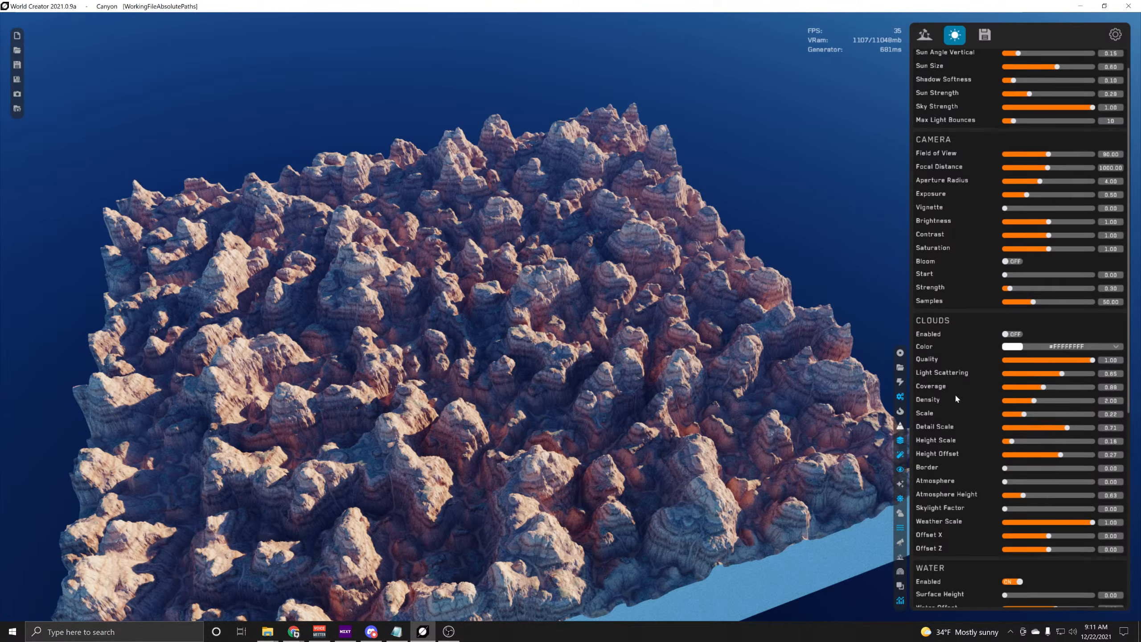
{"action": "scroll", "coordinate": [967, 265], "scroll_direction": "up", "scroll_amount": 2}
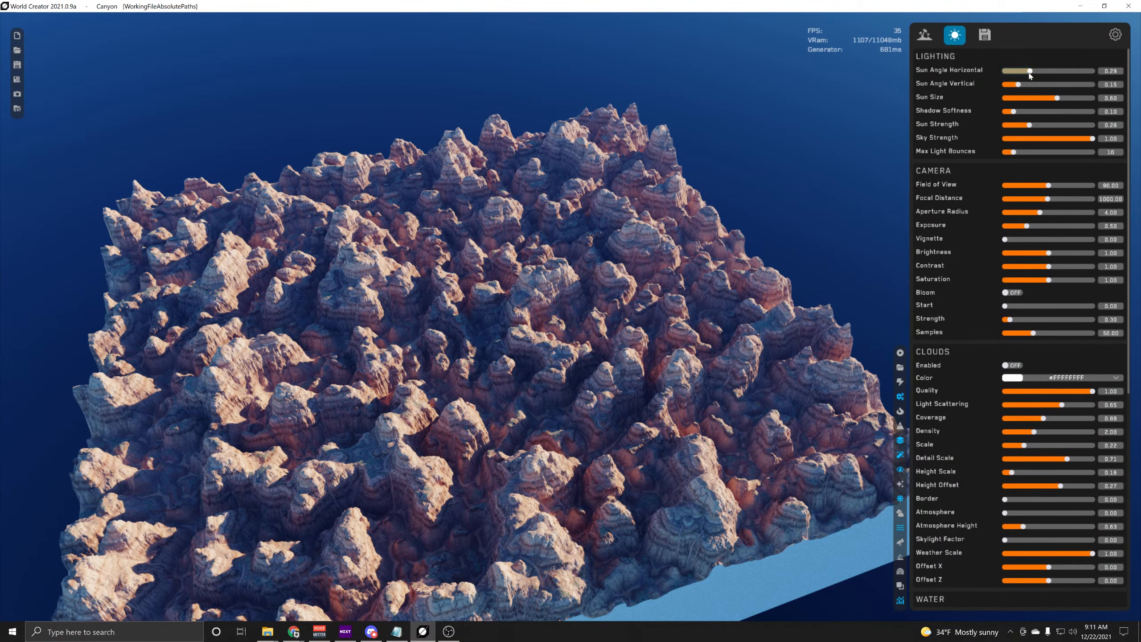
{"action": "mouse_move", "coordinate": [1030, 71]}
{"action": "left_mouse_down"}
{"action": "mouse_move", "coordinate": [1010, 71]}
{"action": "mouse_move", "coordinate": [1022, 71]}
{"action": "mouse_move", "coordinate": [1013, 85]}
{"action": "left_mouse_up"}
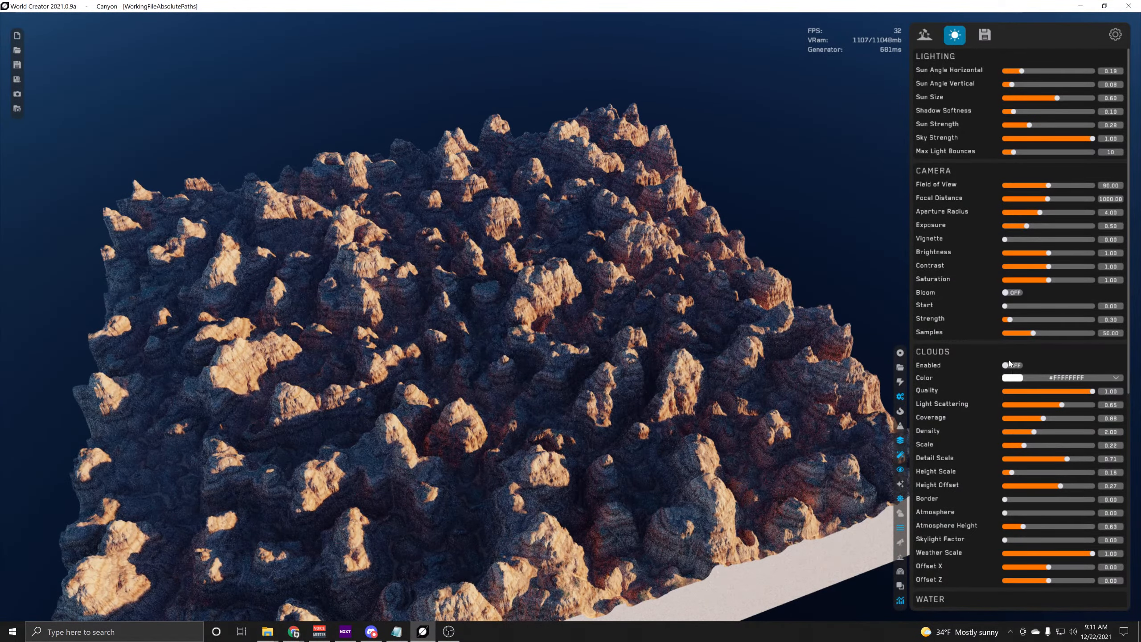
Enable the clouds to preview them over the terrain, and disable them again
{"action": "left_click", "coordinate": [1014, 366]}
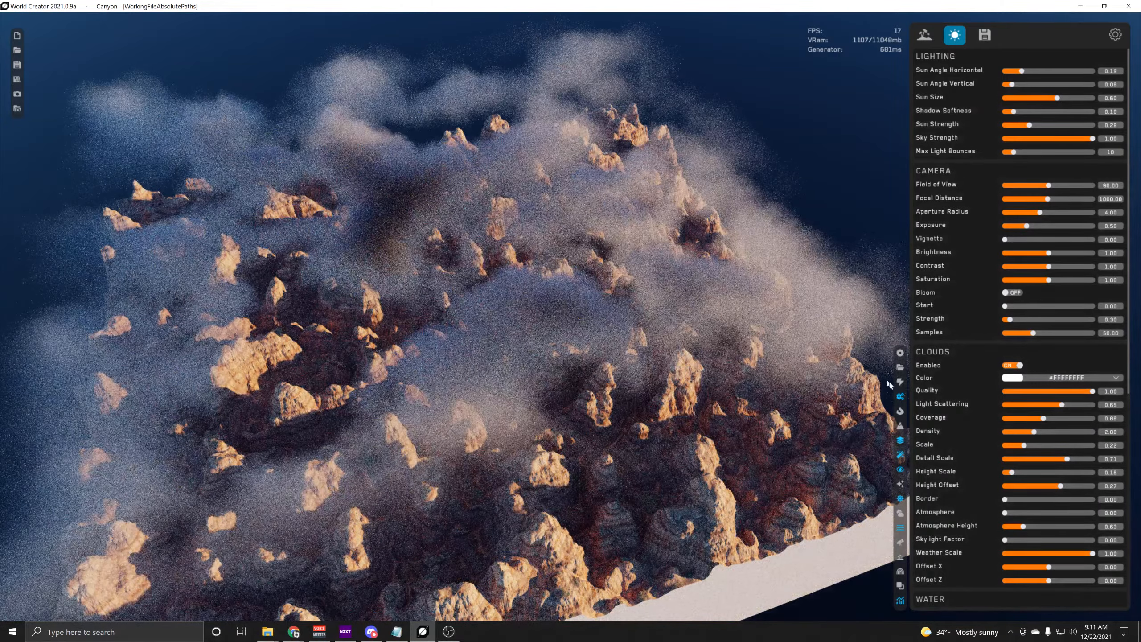
{"action": "left_click", "coordinate": [1014, 366]}
Raise the Water Offset to 0.12 and examine the flooded canyon from several angles and distances
{"action": "scroll", "coordinate": [965, 470], "scroll_direction": "down", "scroll_amount": 3}
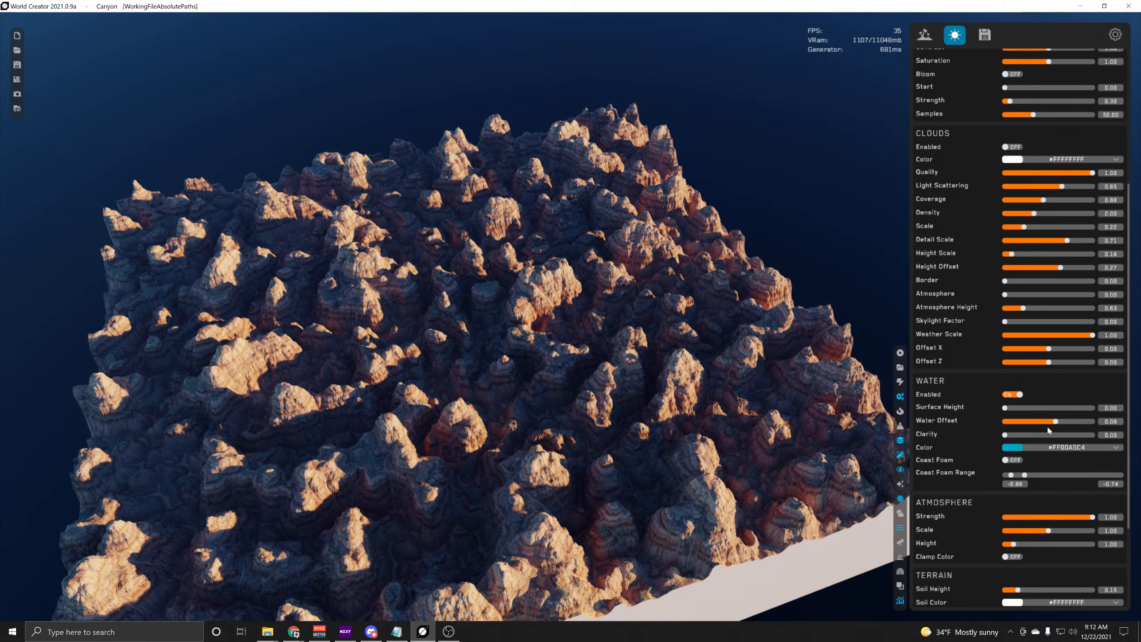
{"action": "left_click_drag", "start_coordinate": [1061, 426], "coordinate": [1059, 421]}
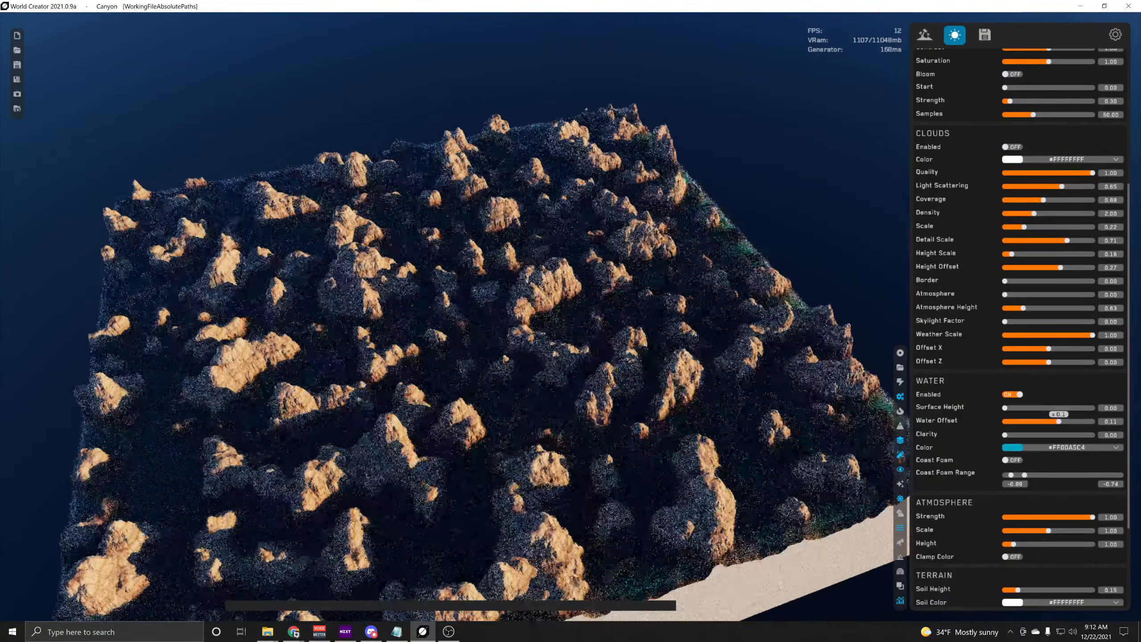
{"action": "scroll", "coordinate": [803, 202], "scroll_direction": "down", "scroll_amount": 5}
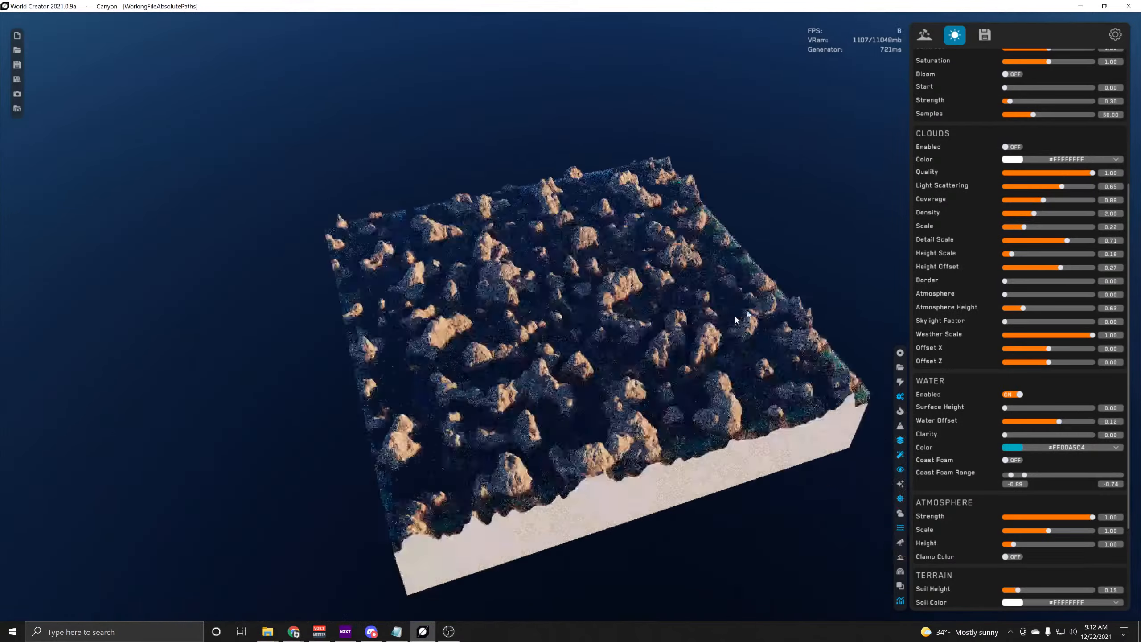
{"action": "left_click_drag", "start_coordinate": [638, 261], "coordinate": [545, 310]}
{"action": "scroll", "coordinate": [541, 308], "scroll_direction": "up", "scroll_amount": 10}
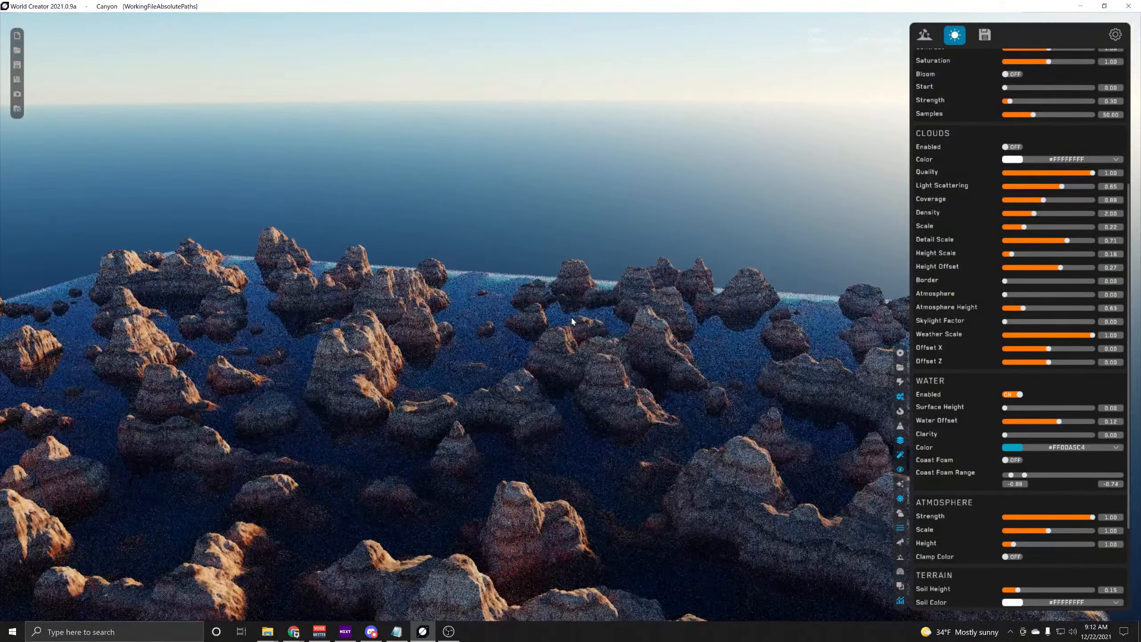
{"action": "left_click_drag", "start_coordinate": [571, 315], "coordinate": [708, 316]}
{"action": "scroll", "coordinate": [708, 316], "scroll_direction": "down", "scroll_amount": 8}
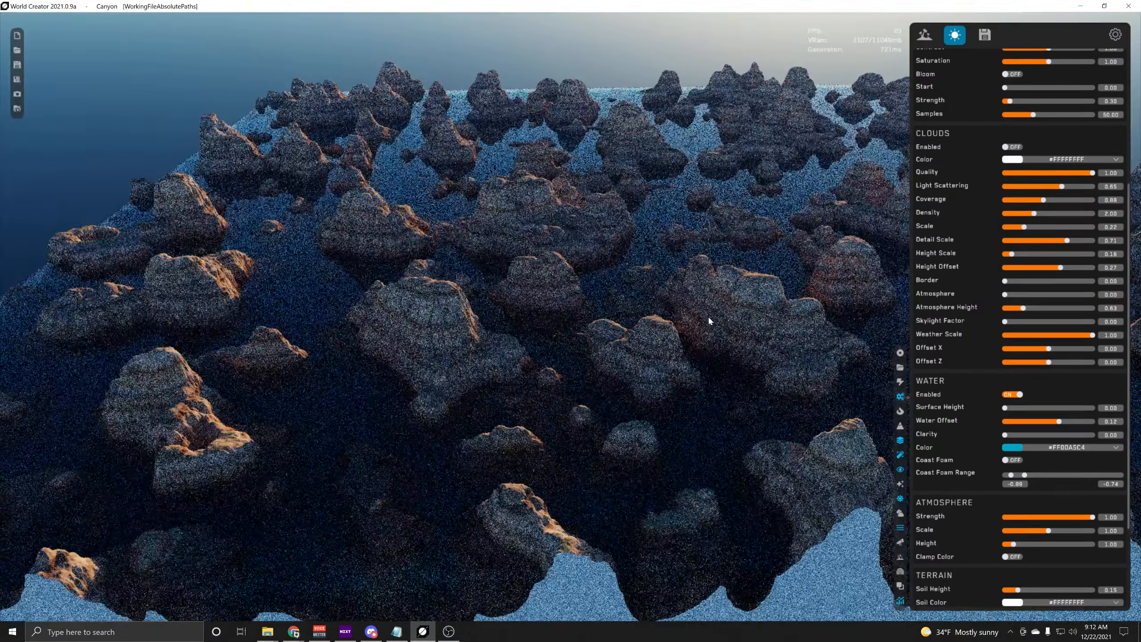
{"action": "left_click_drag", "start_coordinate": [731, 267], "coordinate": [566, 392]}
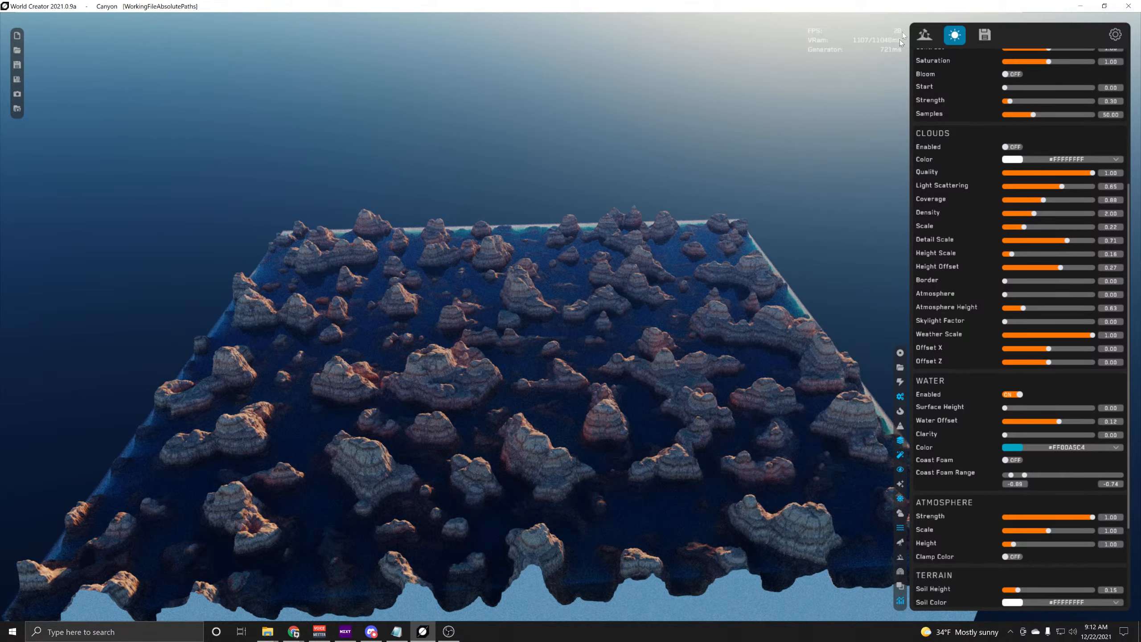
{"action": "left_click_drag", "start_coordinate": [669, 299], "coordinate": [726, 288]}
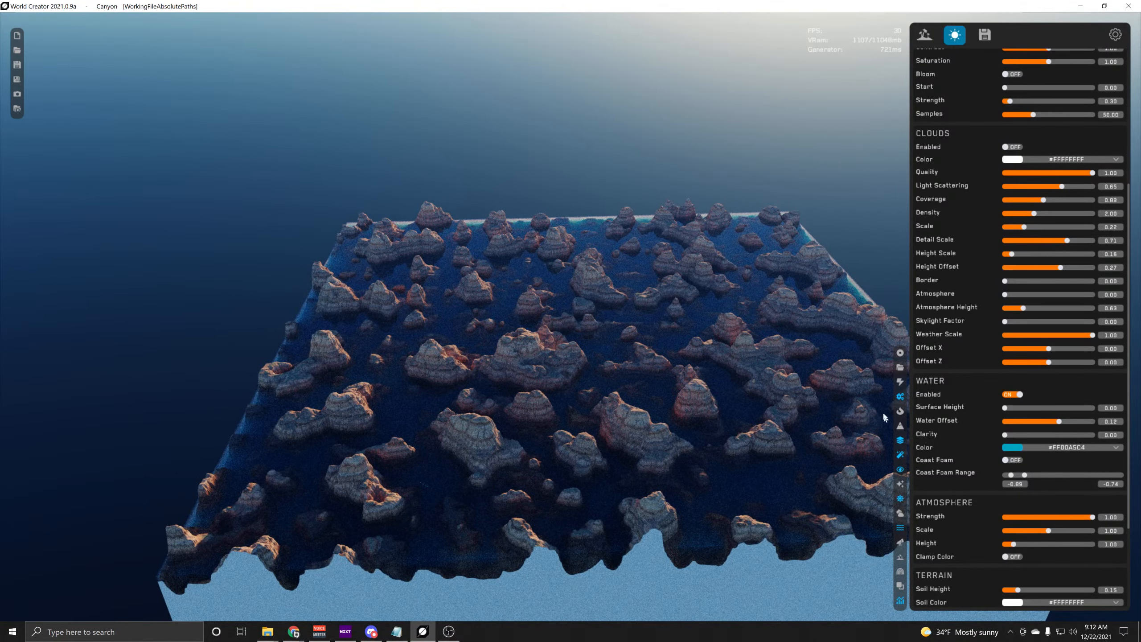
Turn on Fast Render and view the flooded canyon's rock islands from closer up
{"action": "left_click", "coordinate": [901, 383]}
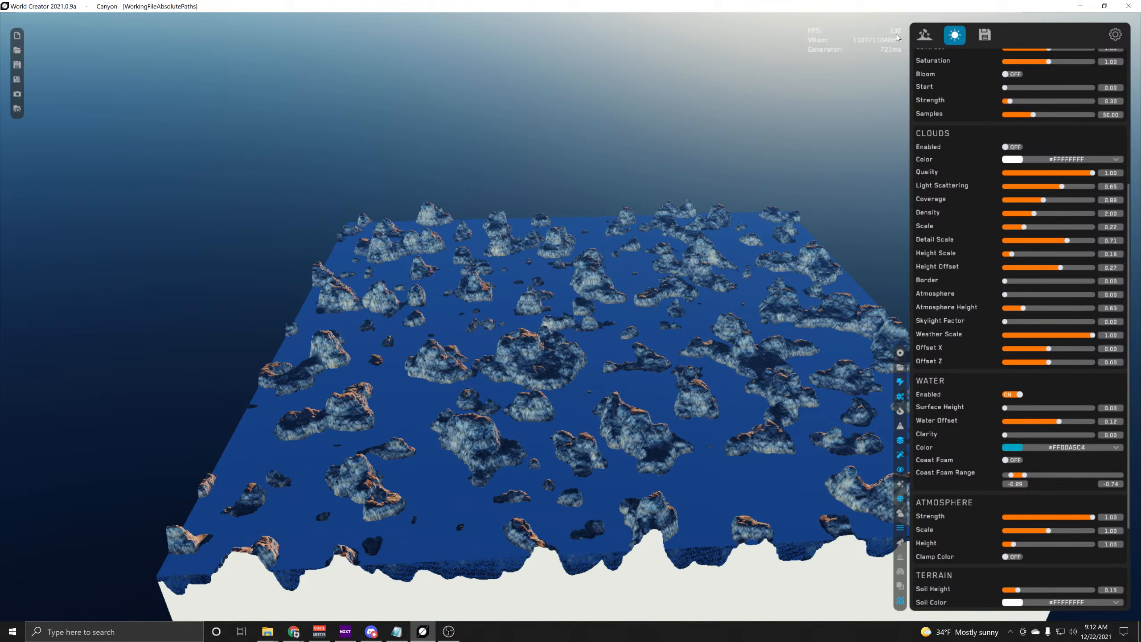
{"action": "right_click_drag", "start_coordinate": [654, 358], "coordinate": [632, 437]}
{"action": "scroll", "coordinate": [547, 367], "scroll_direction": "up", "scroll_amount": 3}
{"action": "scroll", "coordinate": [971, 217], "scroll_direction": "up", "scroll_amount": 5}
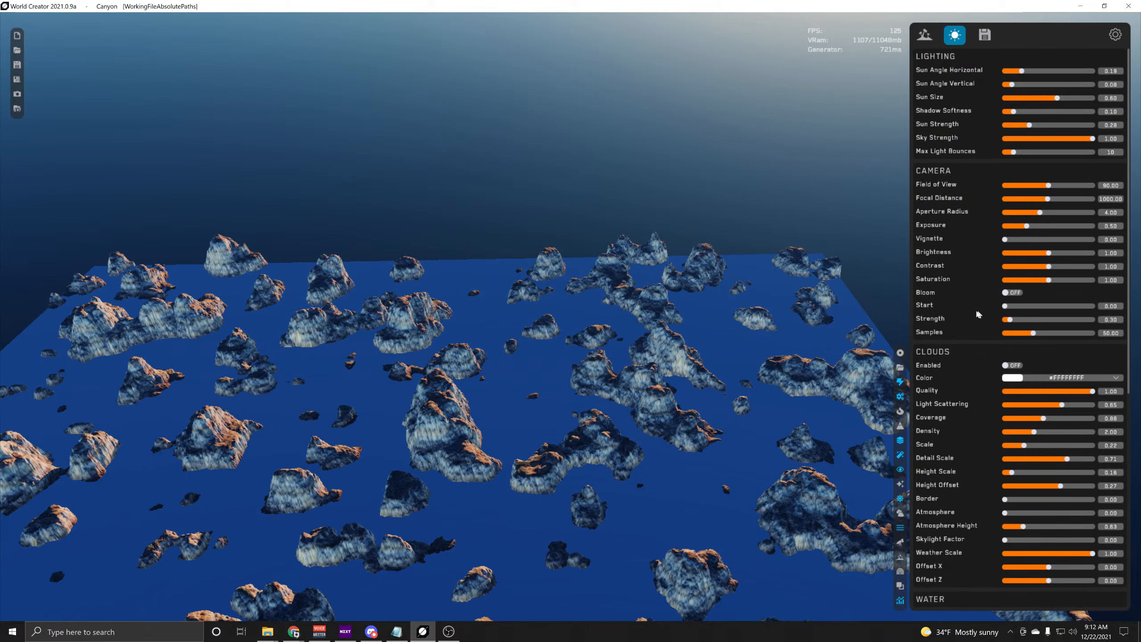
Disable the water and turn Fast Render off to show the dry canyon at full quality
{"action": "scroll", "coordinate": [975, 327], "scroll_direction": "down", "scroll_amount": 5}
{"action": "left_click", "coordinate": [1013, 406]}
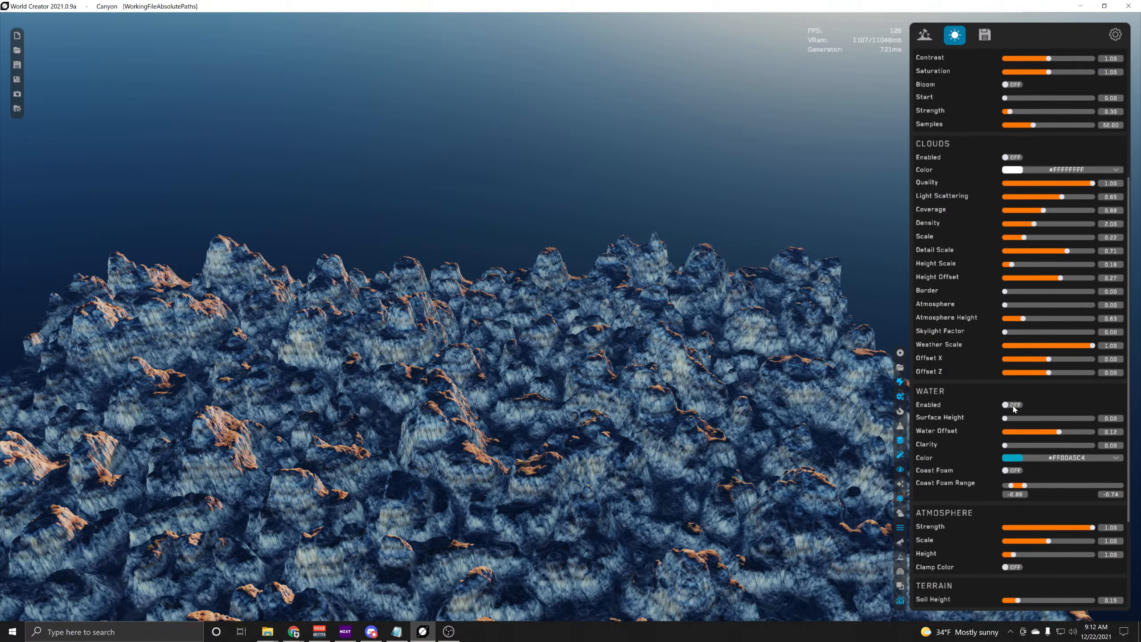
{"action": "right_click_drag", "start_coordinate": [557, 449], "coordinate": [589, 310]}
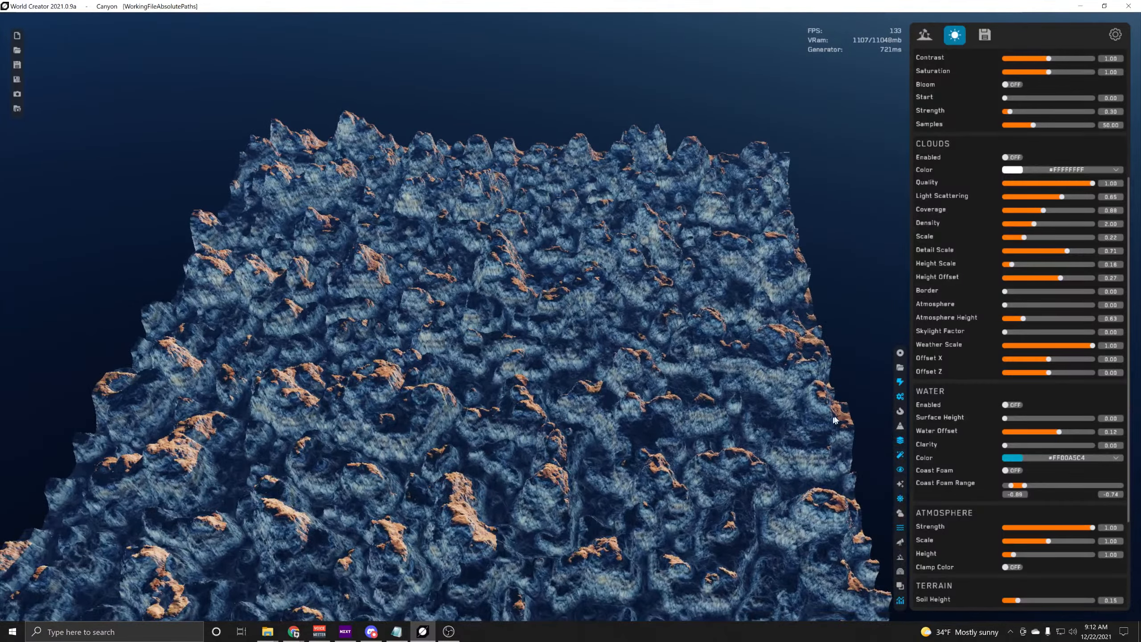
{"action": "left_click", "coordinate": [900, 383]}
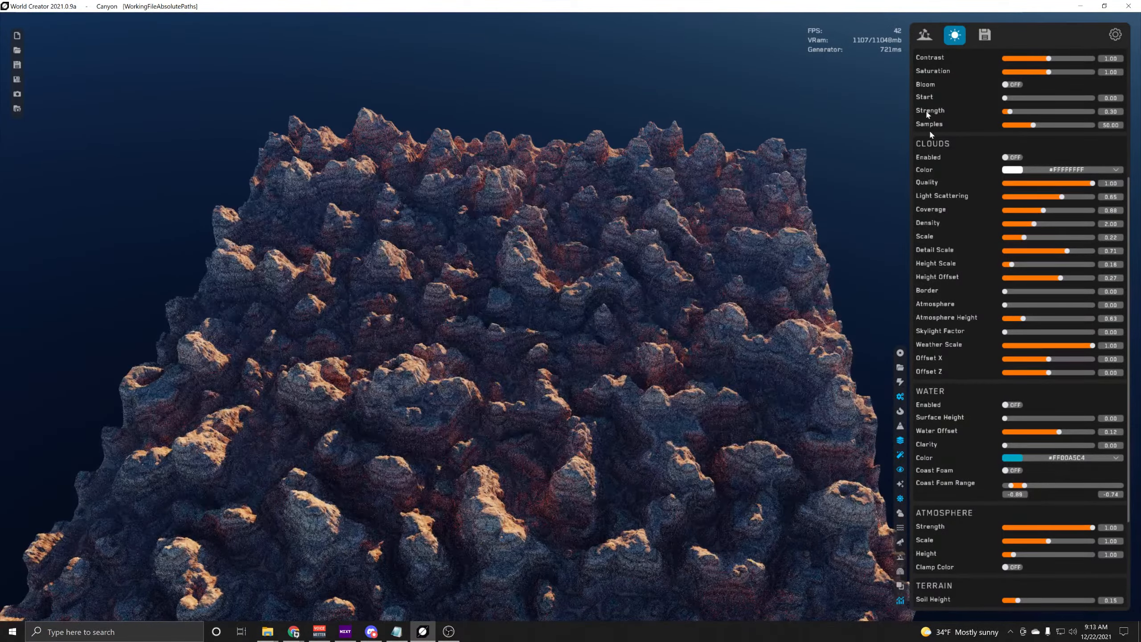
{"action": "scroll", "coordinate": [1027, 63], "scroll_direction": "up", "scroll_amount": 5}
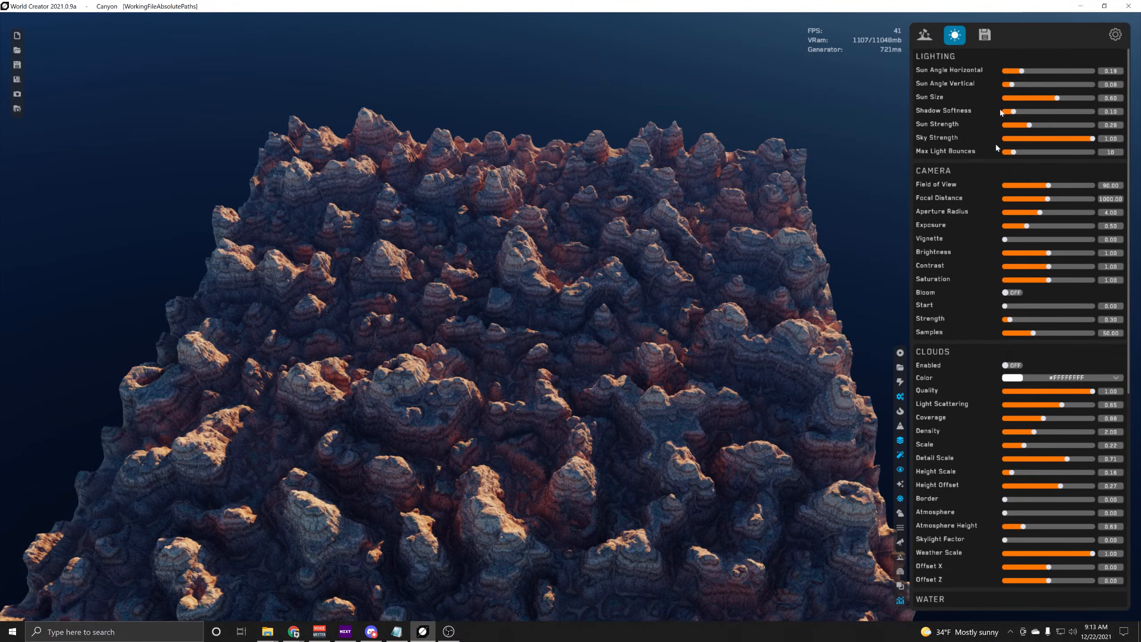
Set the vertical sun angle to 0.17 and check the lighting on the canyon from a corner view
{"action": "left_click_drag", "start_coordinate": [1012, 85], "coordinate": [1020, 85]}
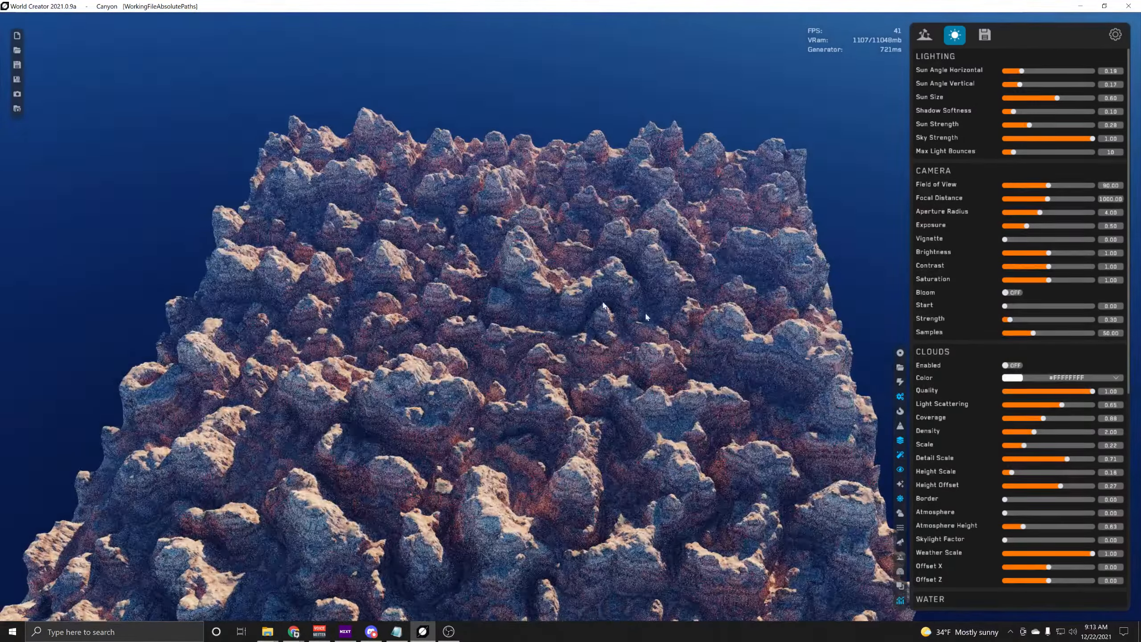
{"action": "right_click_drag", "start_coordinate": [645, 311], "coordinate": [501, 385]}
{"action": "scroll", "coordinate": [483, 357], "scroll_direction": "up", "scroll_amount": 5}
{"action": "scroll", "coordinate": [491, 362], "scroll_direction": "down", "scroll_amount": 5}
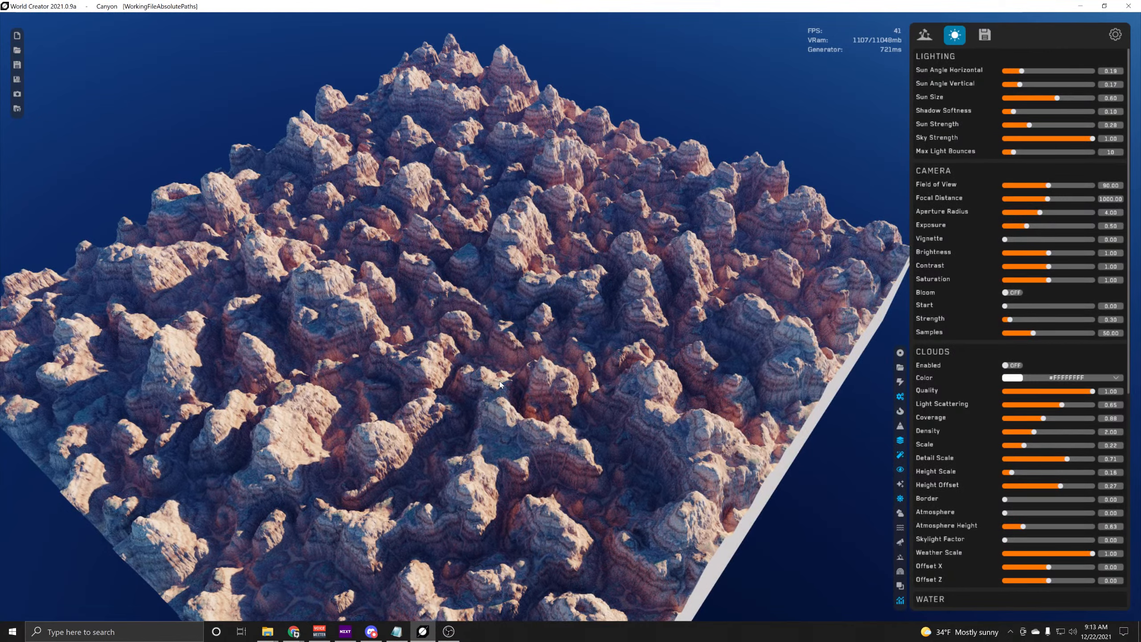
{"action": "left_click", "coordinate": [293, 632]}
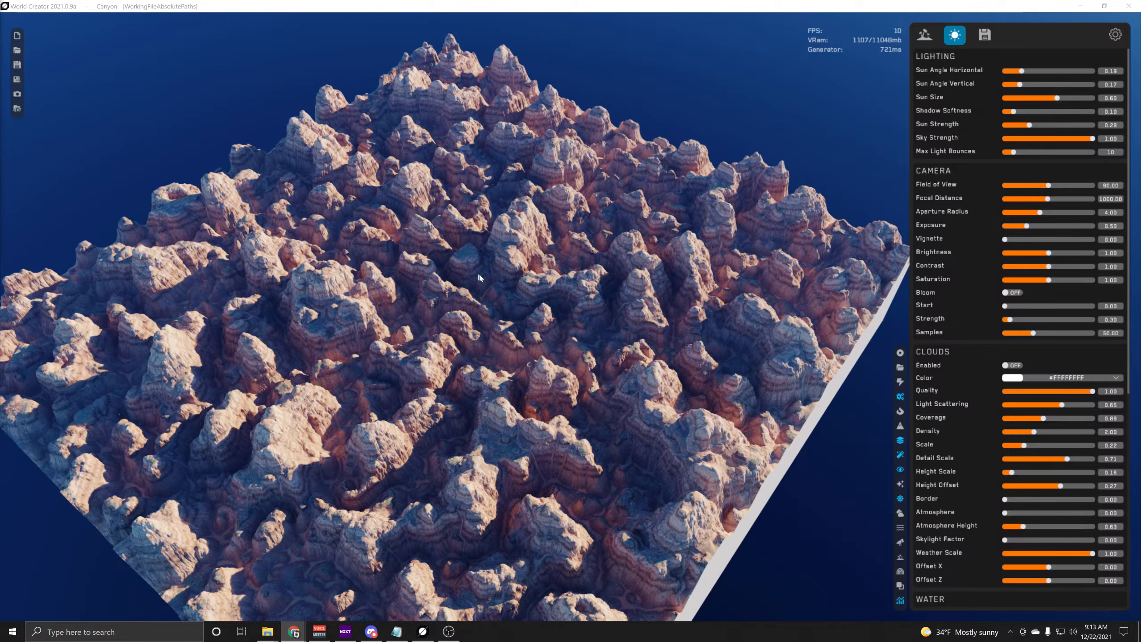
{"action": "left_click_drag", "start_coordinate": [510, 345], "coordinate": [553, 316]}
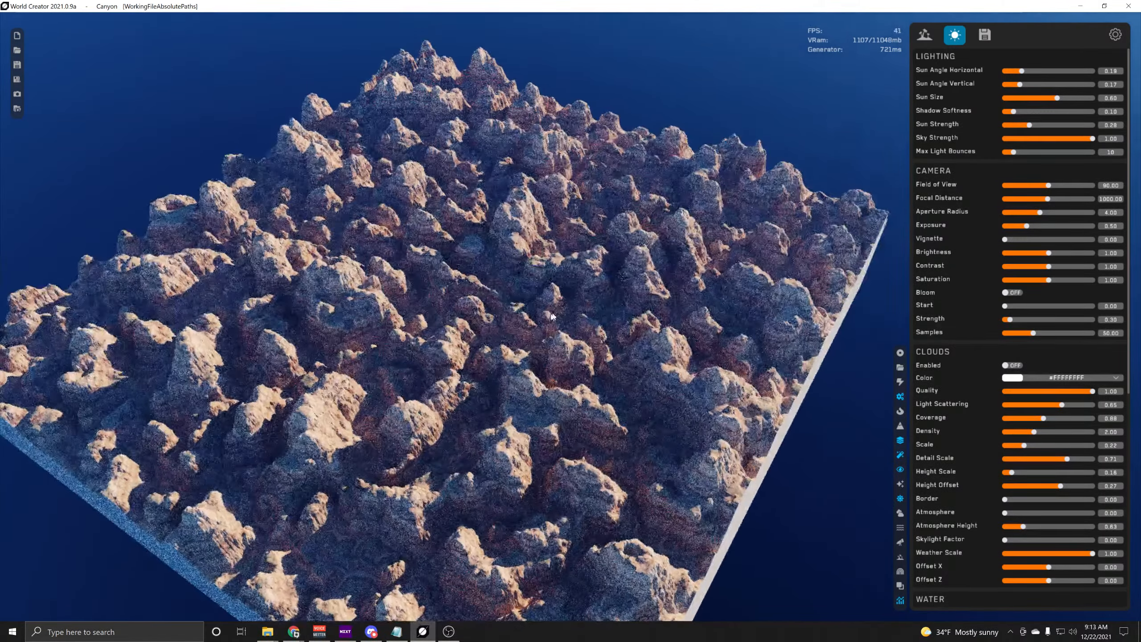
Open the terrain and biome settings and view the whole canyon block from different distances
{"action": "left_click", "coordinate": [925, 36]}
{"action": "mouse_move", "coordinate": [541, 249]}
{"action": "left_mouse_down"}
{"action": "mouse_move", "coordinate": [545, 261]}
{"action": "mouse_move", "coordinate": [535, 238]}
{"action": "mouse_move", "coordinate": [546, 252]}
{"action": "mouse_move", "coordinate": [552, 243]}
{"action": "left_mouse_up"}
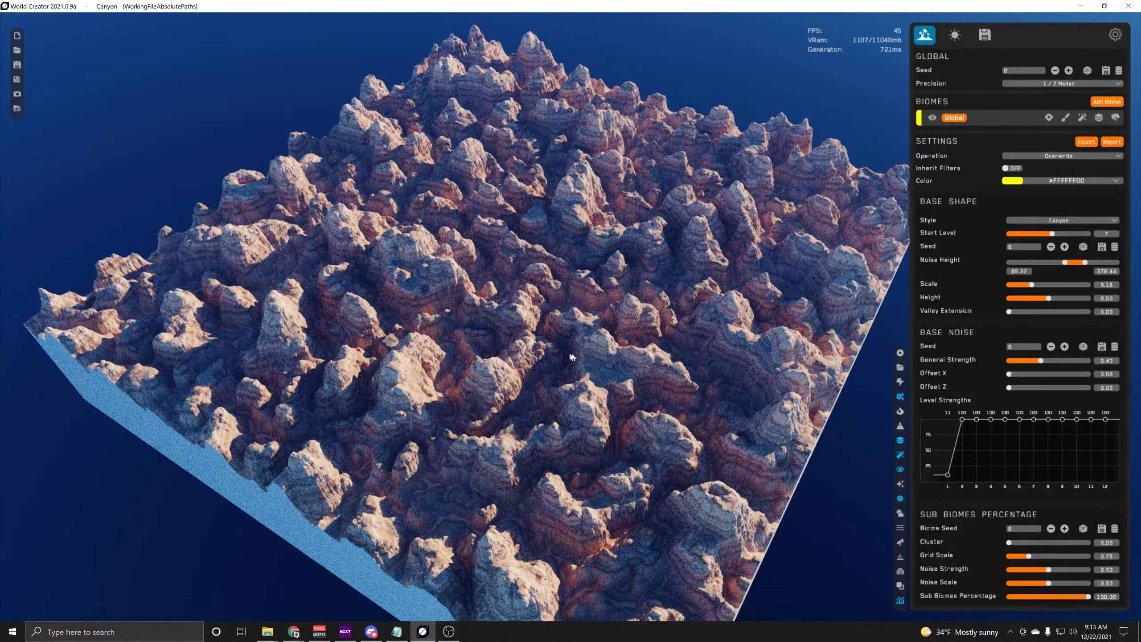
{"action": "left_click_drag", "start_coordinate": [571, 356], "coordinate": [558, 355]}
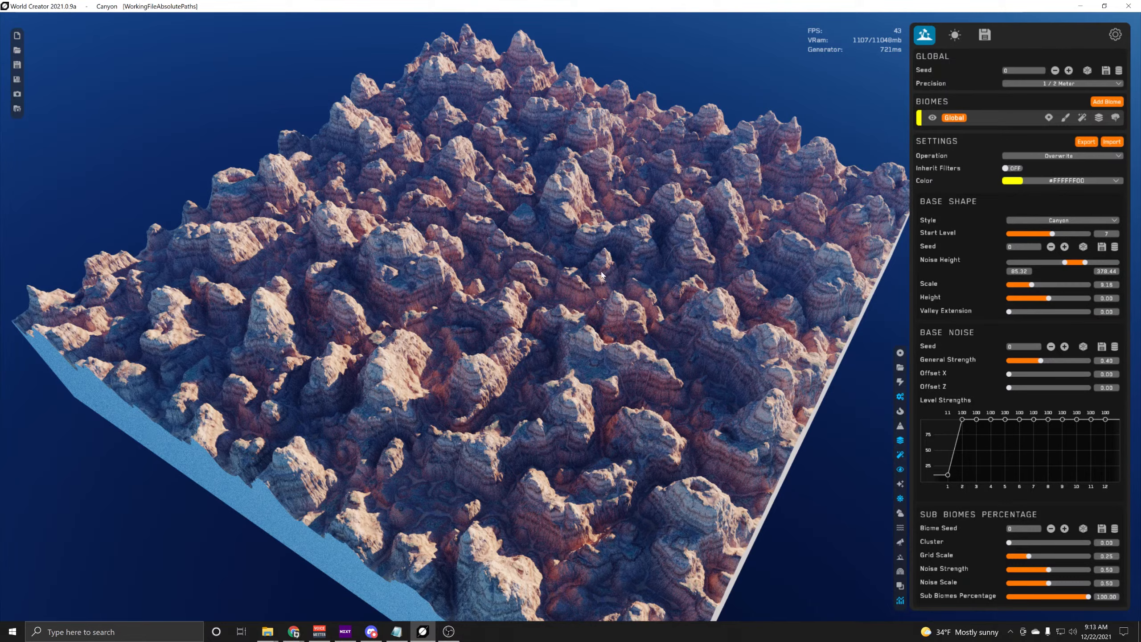
{"action": "scroll", "coordinate": [602, 275], "scroll_direction": "down", "scroll_amount": 3}
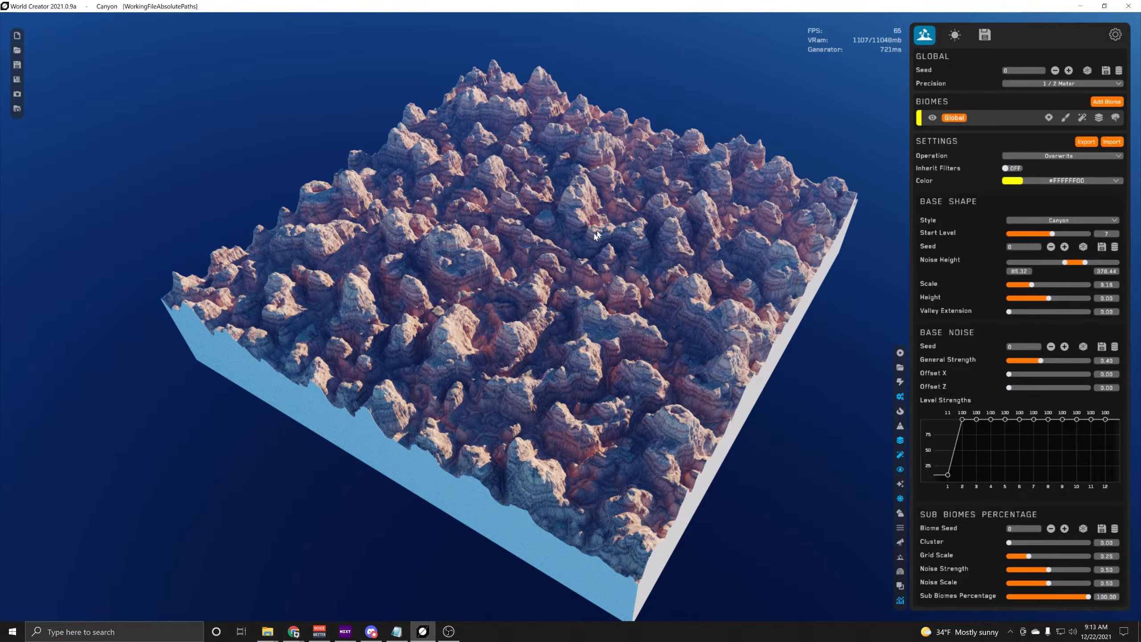
{"action": "left_click_drag", "start_coordinate": [596, 231], "coordinate": [567, 256]}
{"action": "scroll", "coordinate": [548, 249], "scroll_direction": "up", "scroll_amount": 1}
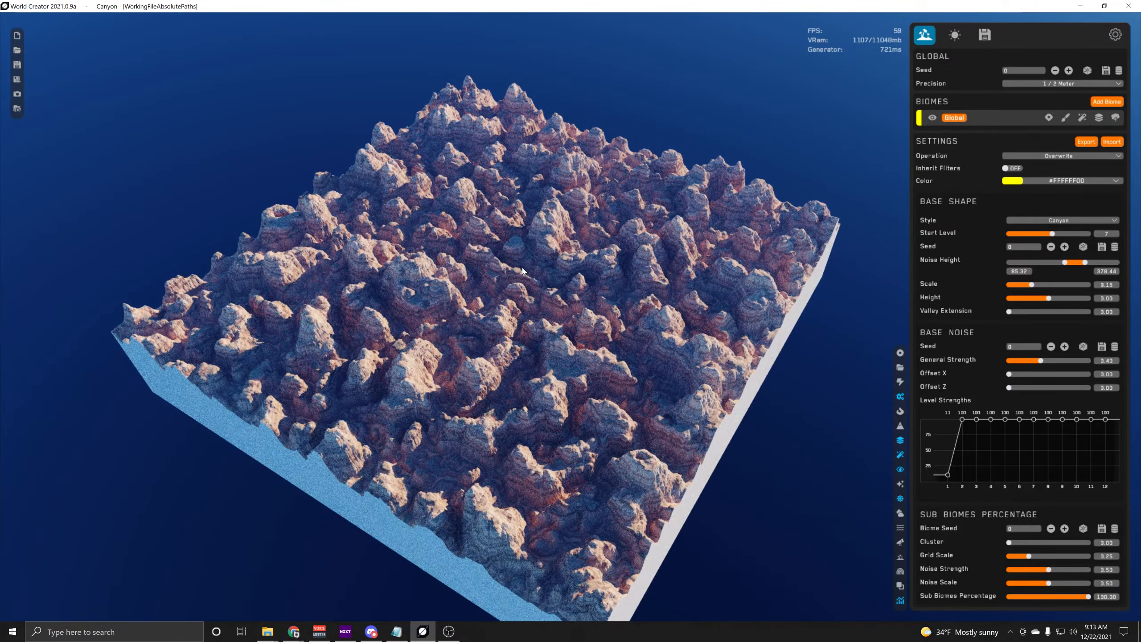
{"action": "scroll", "coordinate": [523, 271], "scroll_direction": "up", "scroll_amount": 5}
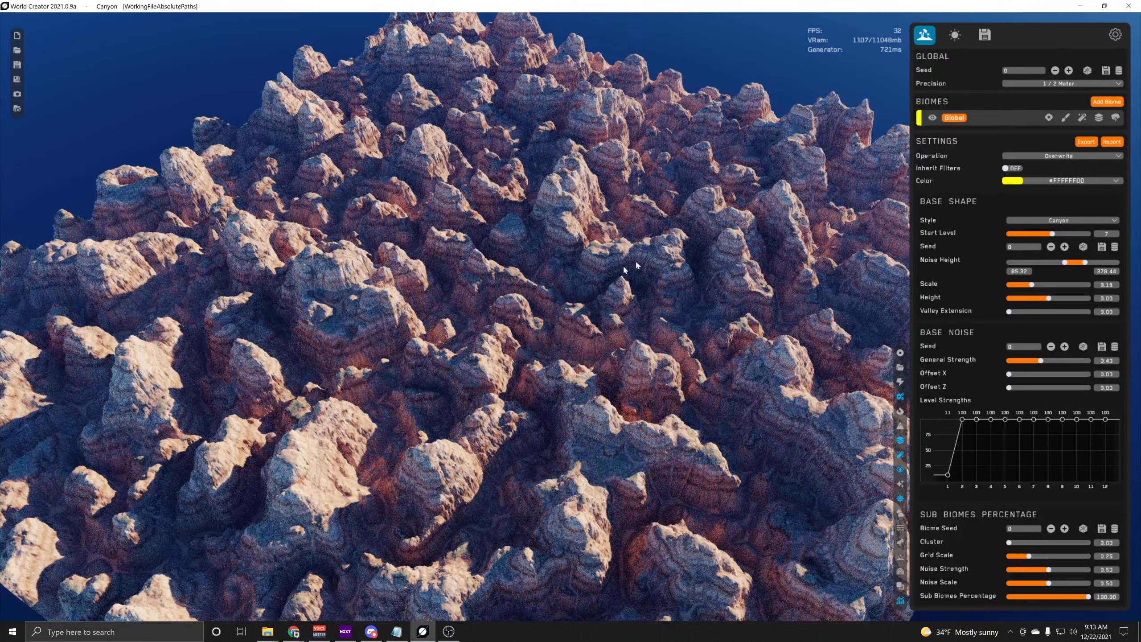
Set the terrain precision to 1 Meter and examine the canyon's rock detail up close and from afar
{"action": "left_click", "coordinate": [1033, 84]}
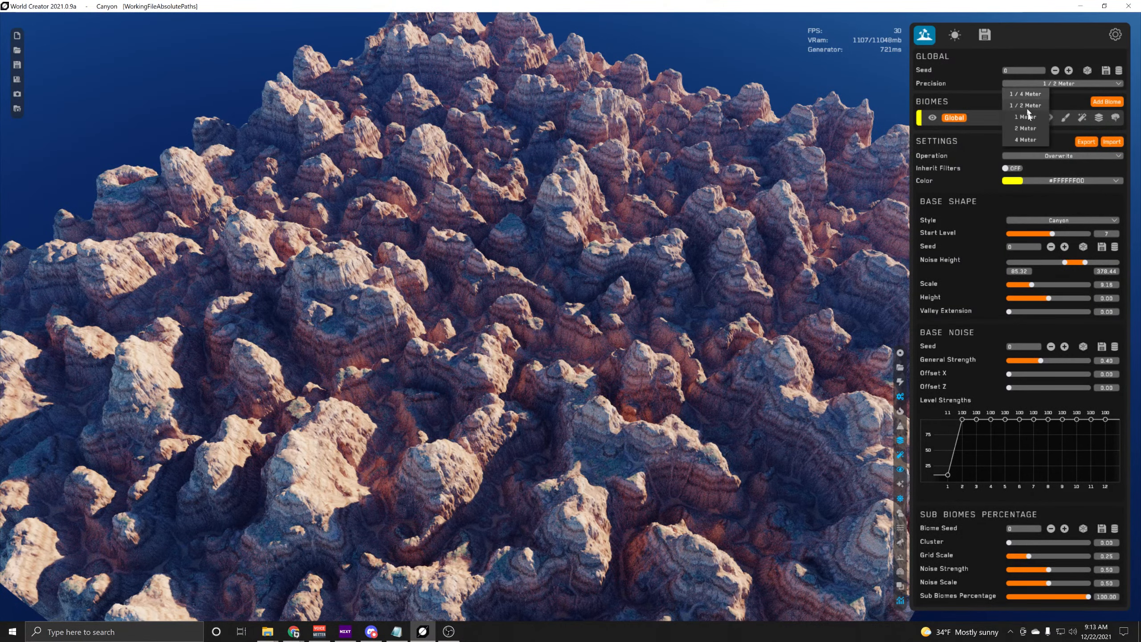
{"action": "left_click", "coordinate": [980, 76]}
{"action": "scroll", "coordinate": [651, 196], "scroll_direction": "down", "scroll_amount": 2}
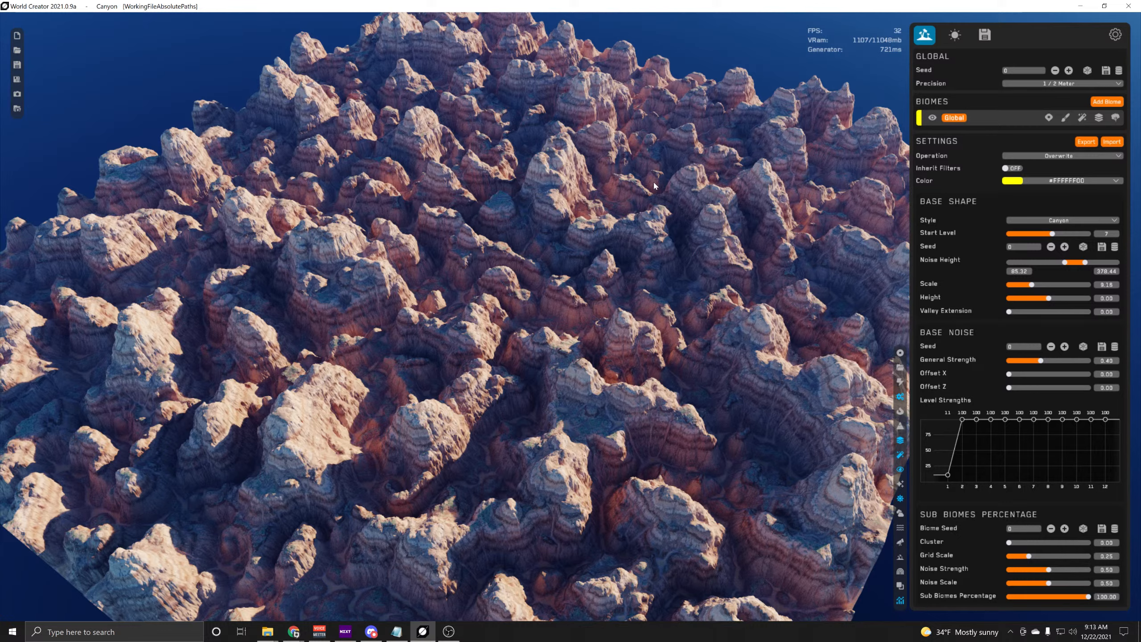
{"action": "left_click", "coordinate": [1056, 88]}
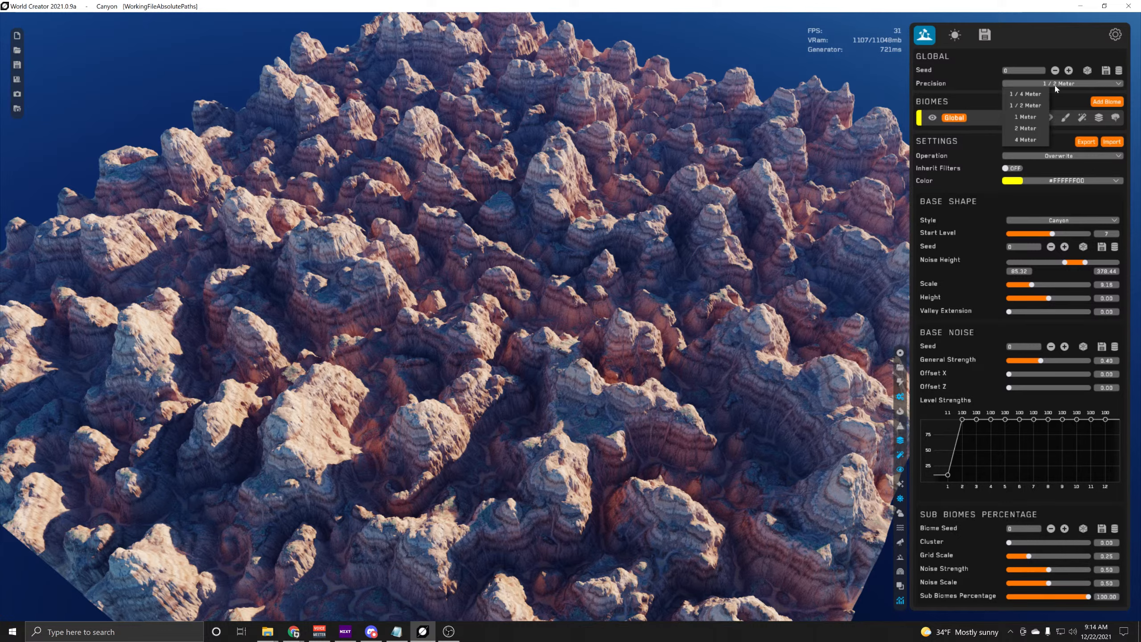
{"action": "left_click", "coordinate": [1027, 118]}
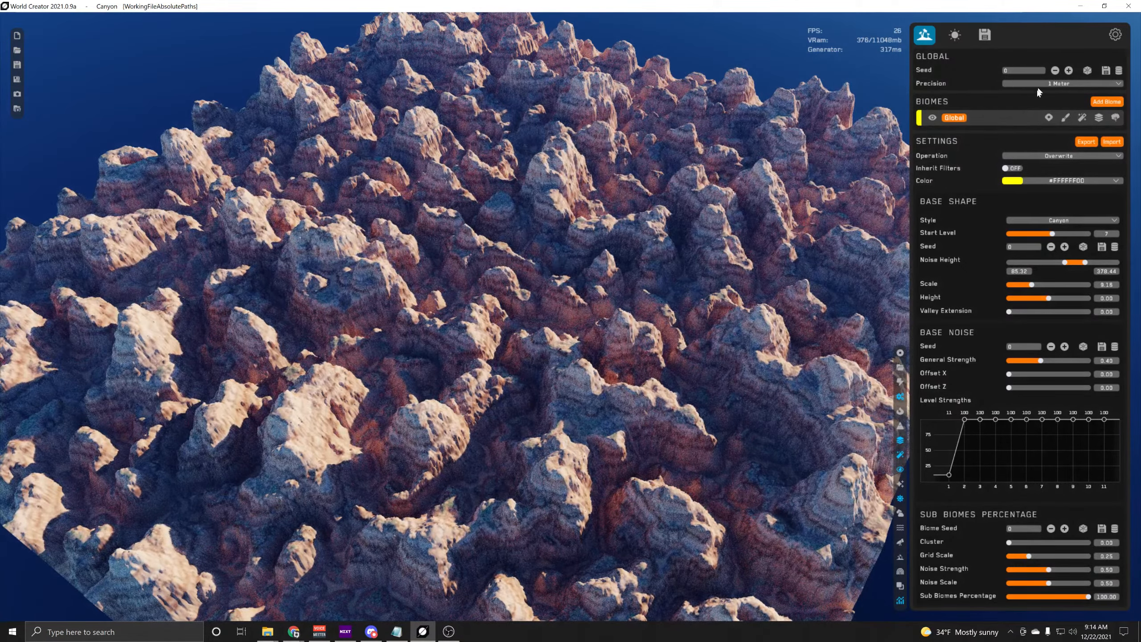
{"action": "left_click_drag", "start_coordinate": [661, 214], "coordinate": [557, 221]}
{"action": "scroll", "coordinate": [558, 221], "scroll_direction": "up", "scroll_amount": 5}
{"action": "scroll", "coordinate": [603, 330], "scroll_direction": "down", "scroll_amount": 3}
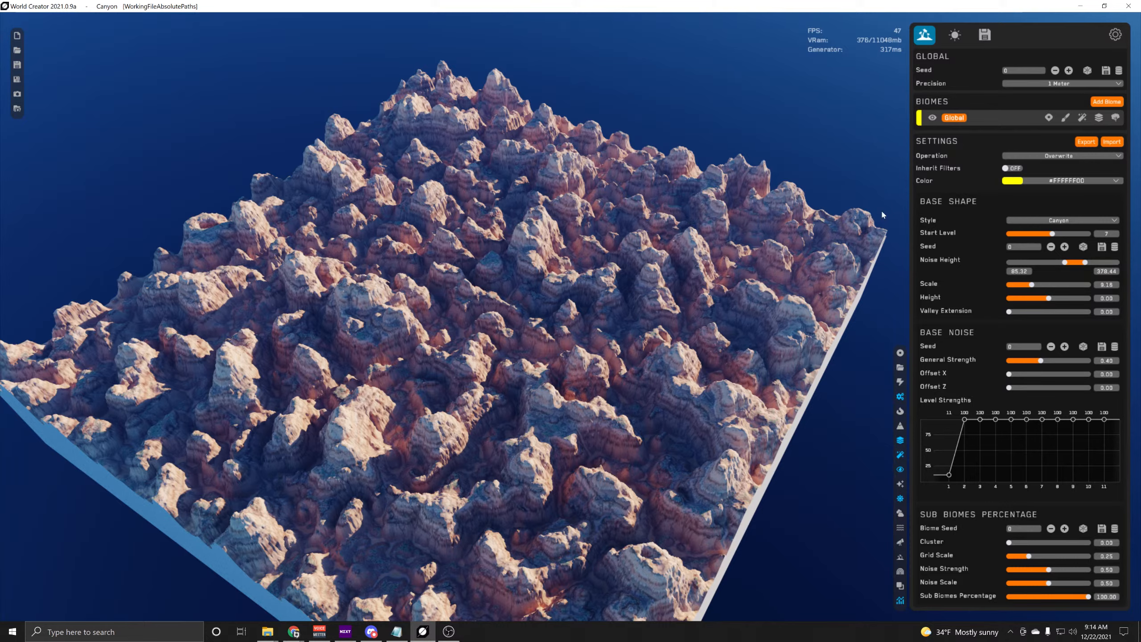
Review the available precision options and set the terrain precision to 1 / 2 Meter
{"action": "left_click", "coordinate": [1049, 85]}
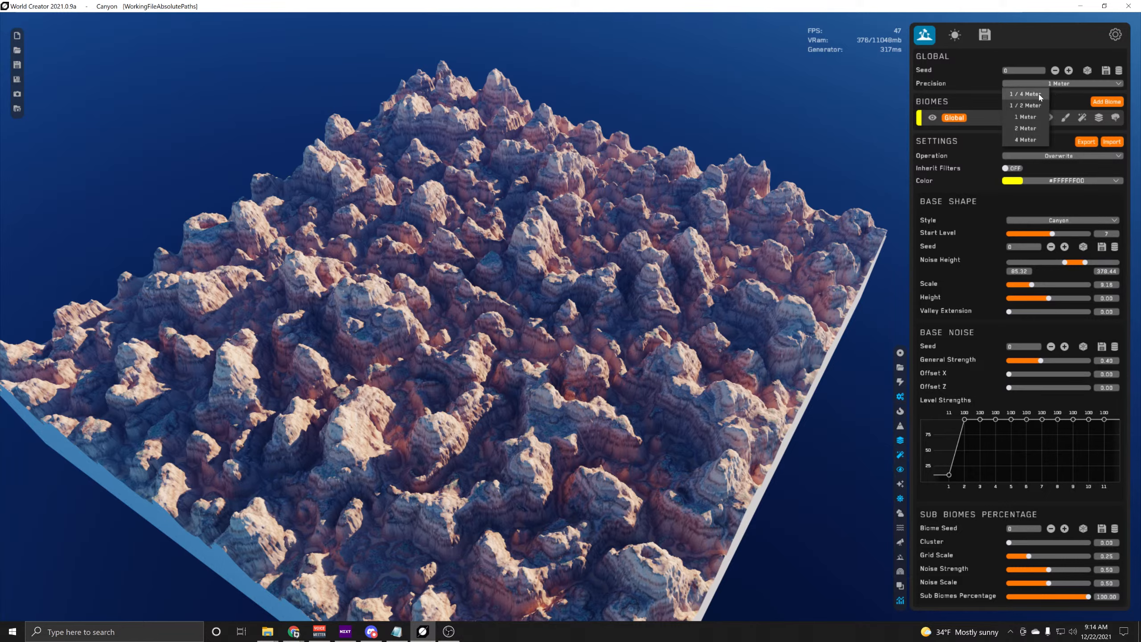
{"action": "left_click", "coordinate": [628, 379]}
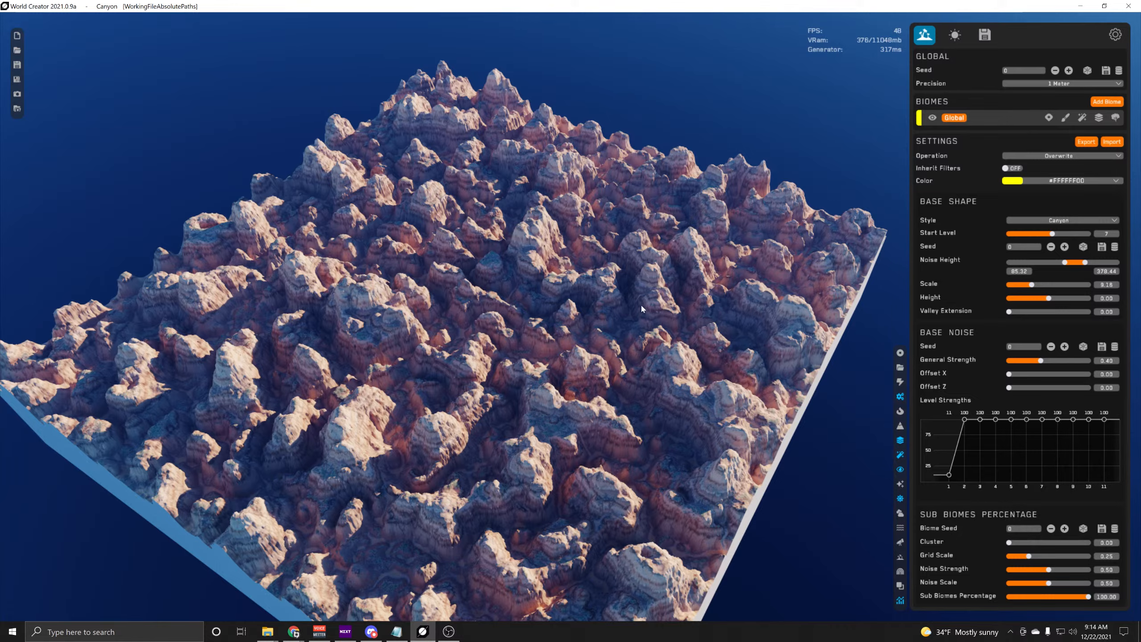
{"action": "scroll", "coordinate": [597, 282], "scroll_direction": "down", "scroll_amount": 2}
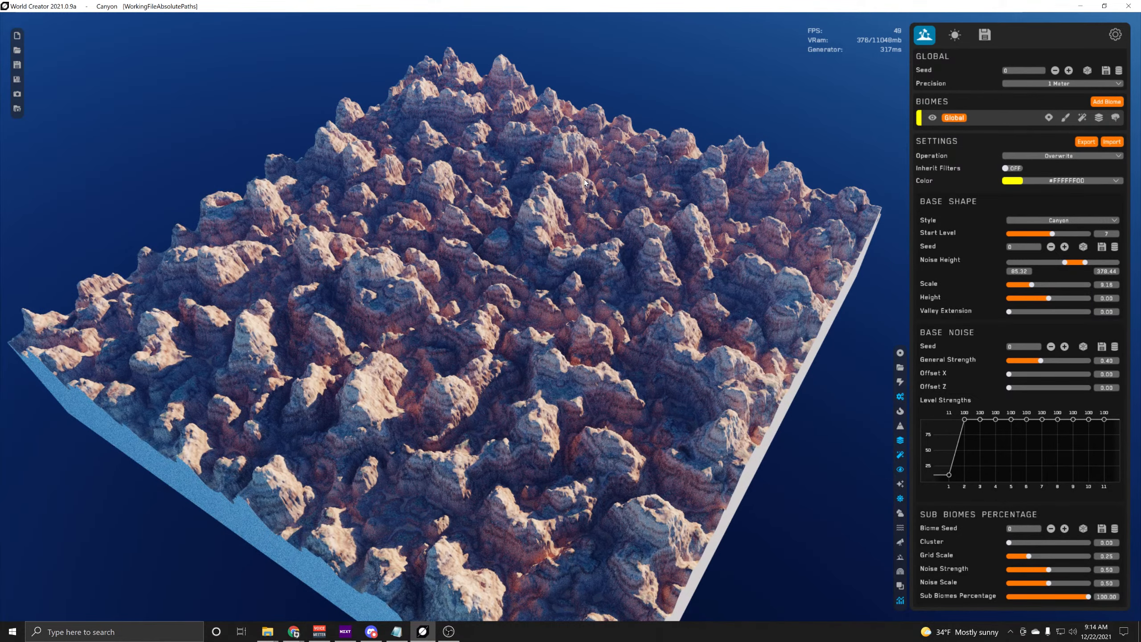
{"action": "left_click", "coordinate": [1062, 84]}
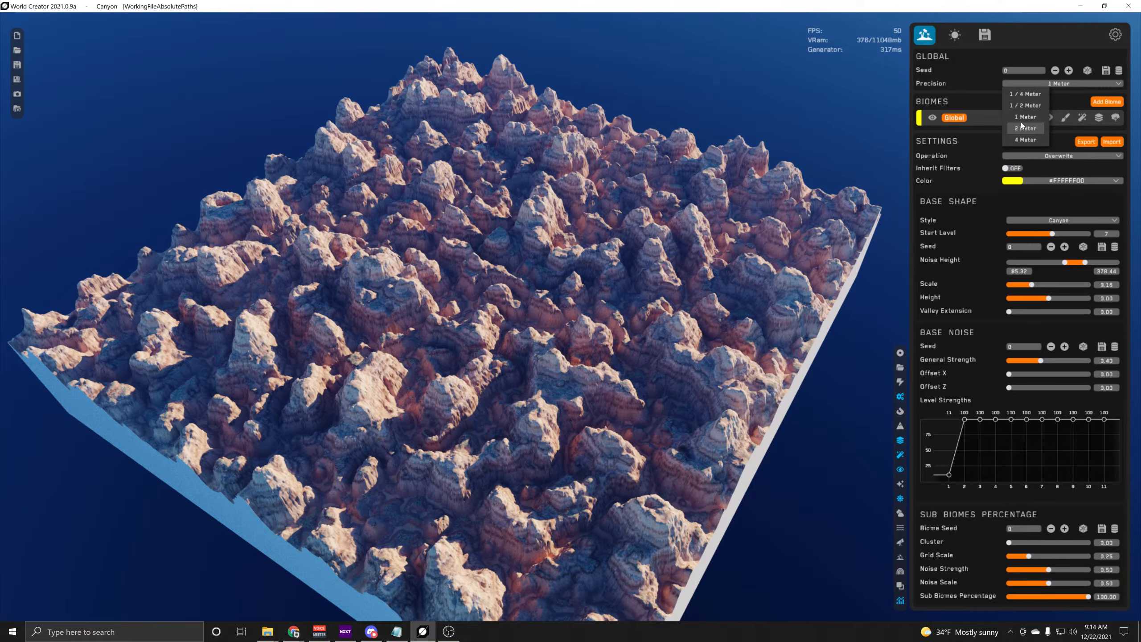
{"action": "left_click", "coordinate": [1032, 82]}
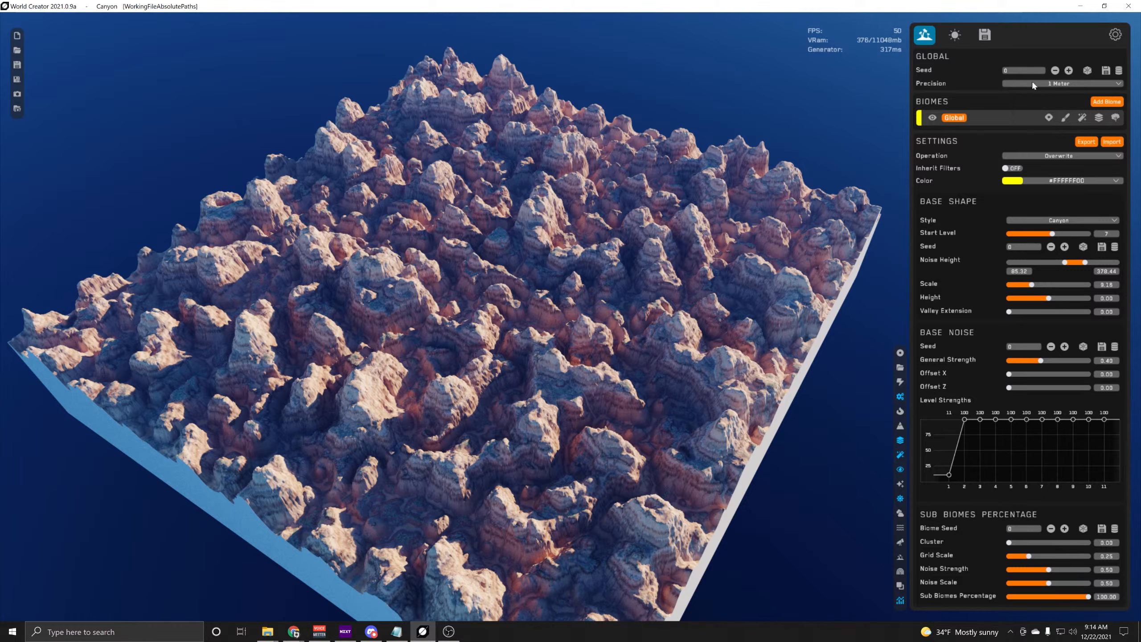
{"action": "left_click", "coordinate": [1035, 82]}
{"action": "left_click", "coordinate": [1034, 104]}
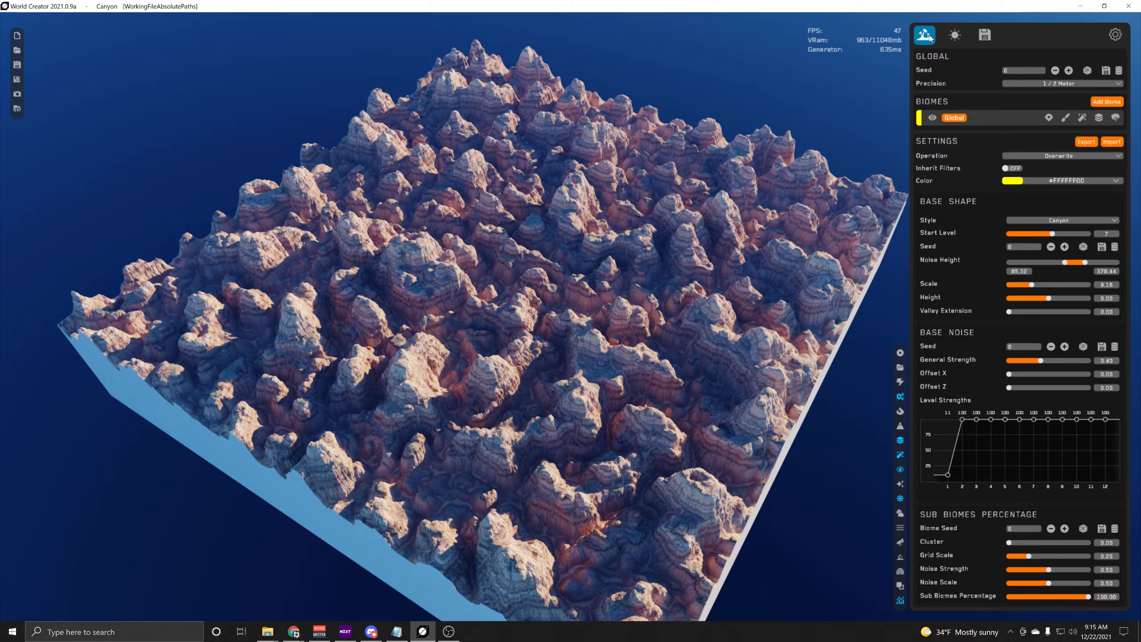
Review the lighting, camera, clouds, water, atmosphere, terrain and displacement settings
{"action": "left_click", "coordinate": [955, 34]}
{"action": "scroll", "coordinate": [1004, 314], "scroll_direction": "up", "scroll_amount": 15}
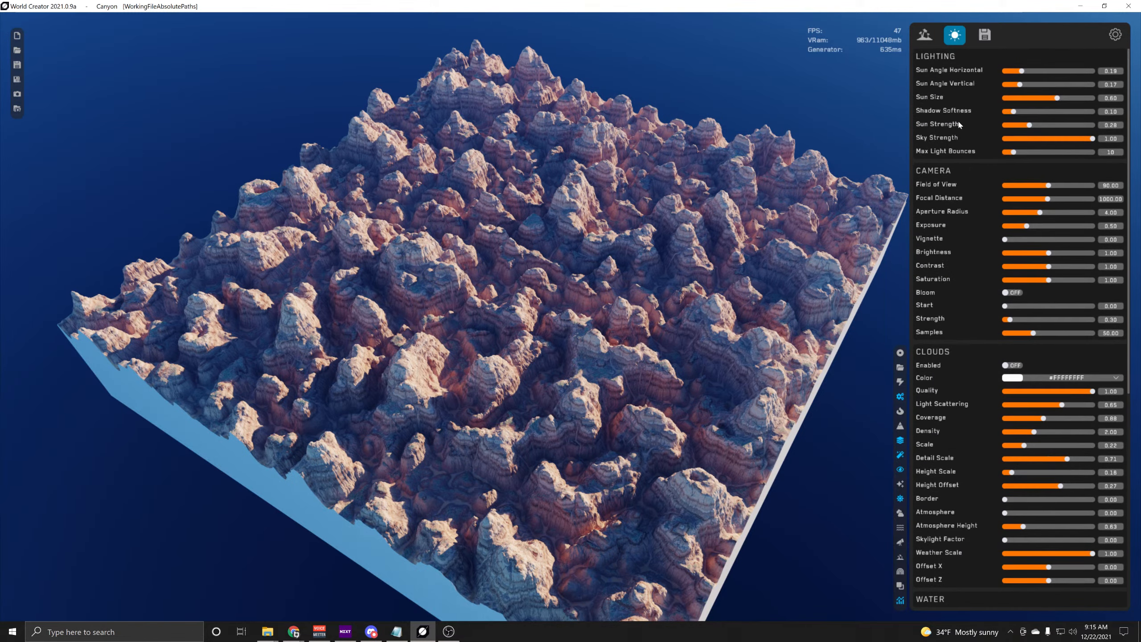
{"action": "scroll", "coordinate": [933, 292], "scroll_direction": "down", "scroll_amount": 3}
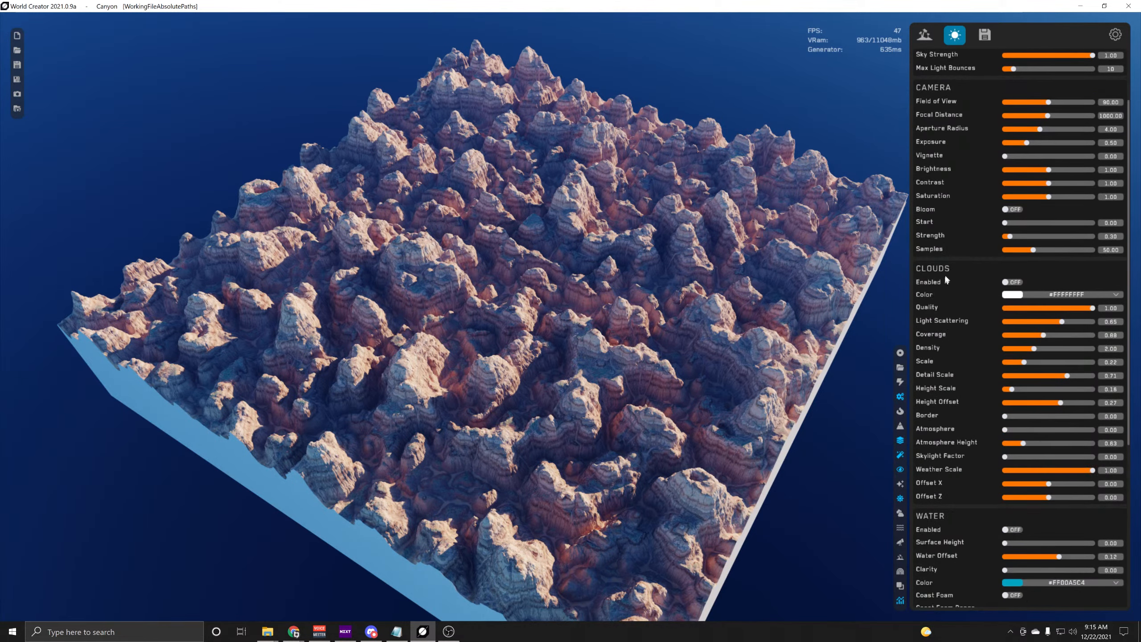
{"action": "scroll", "coordinate": [935, 404], "scroll_direction": "down", "scroll_amount": 6}
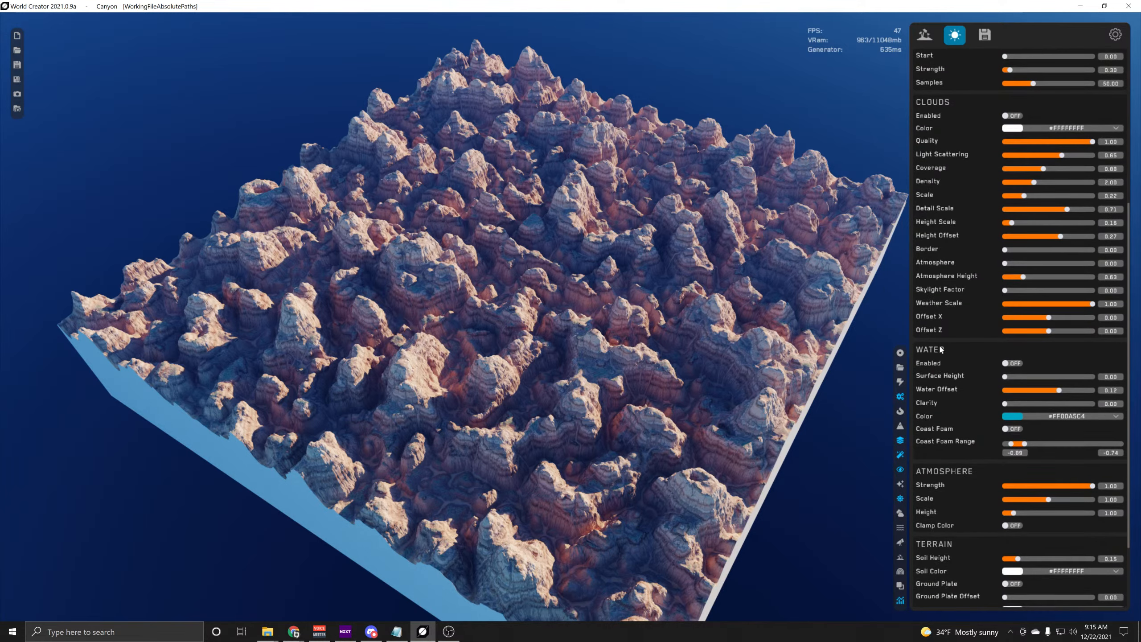
{"action": "scroll", "coordinate": [943, 350], "scroll_direction": "down", "scroll_amount": 3}
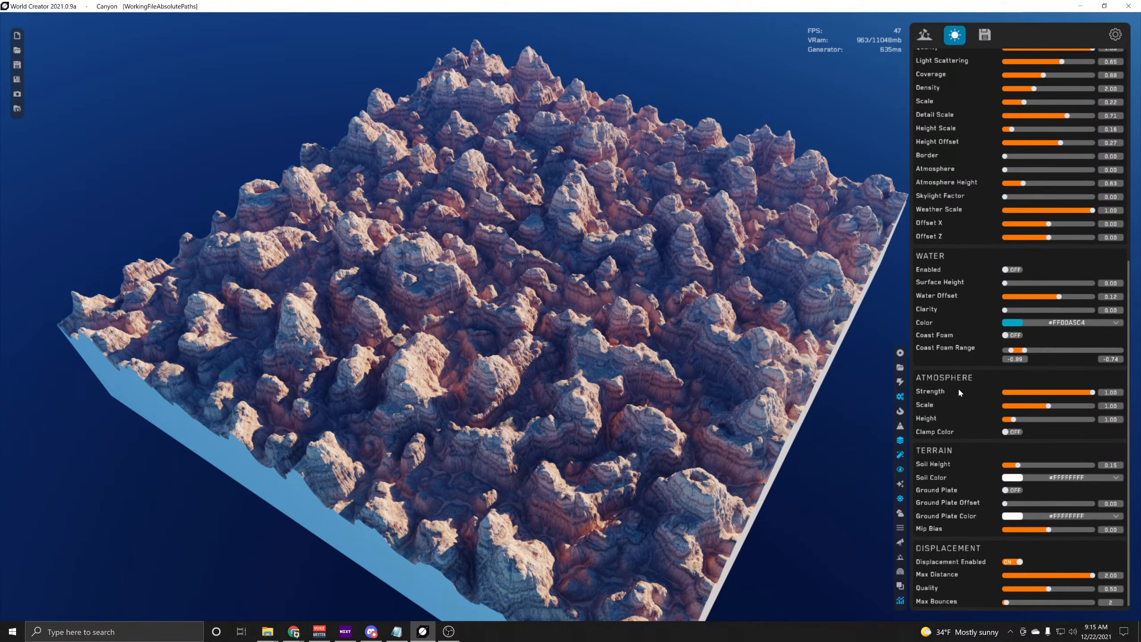
{"action": "scroll", "coordinate": [957, 392], "scroll_direction": "down", "scroll_amount": 1}
Set the terrain's Soil Height to 0.00 and examine the edges of the canyon block from several angles
{"action": "right_click_drag", "start_coordinate": [754, 475], "coordinate": [575, 374]}
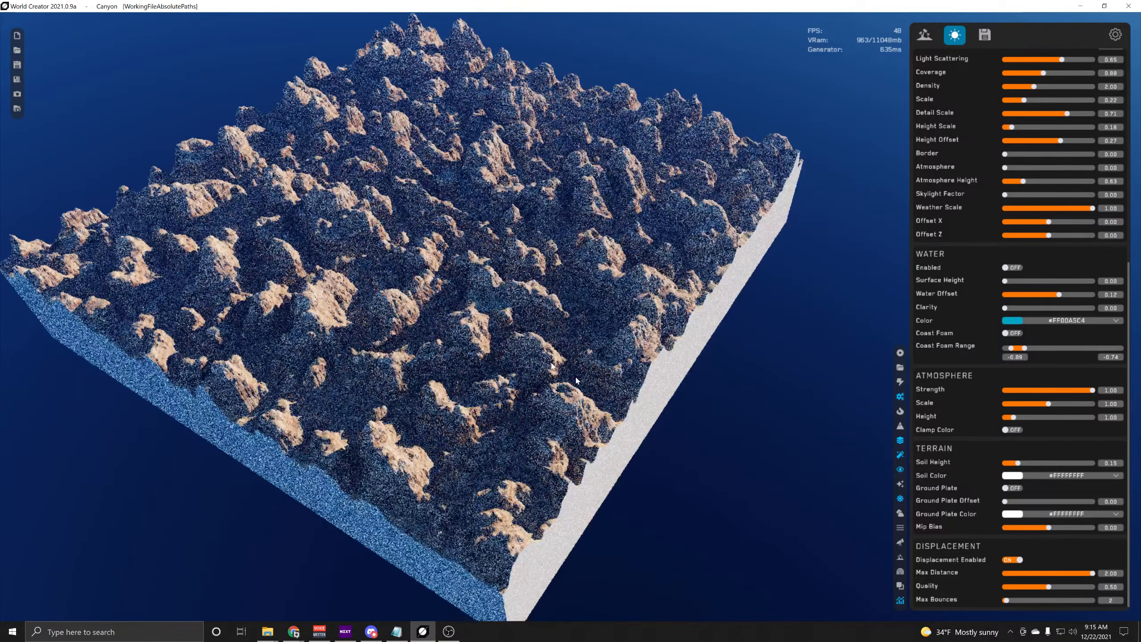
{"action": "scroll", "coordinate": [492, 381], "scroll_direction": "down", "scroll_amount": 5}
{"action": "scroll", "coordinate": [492, 382], "scroll_direction": "up", "scroll_amount": 5}
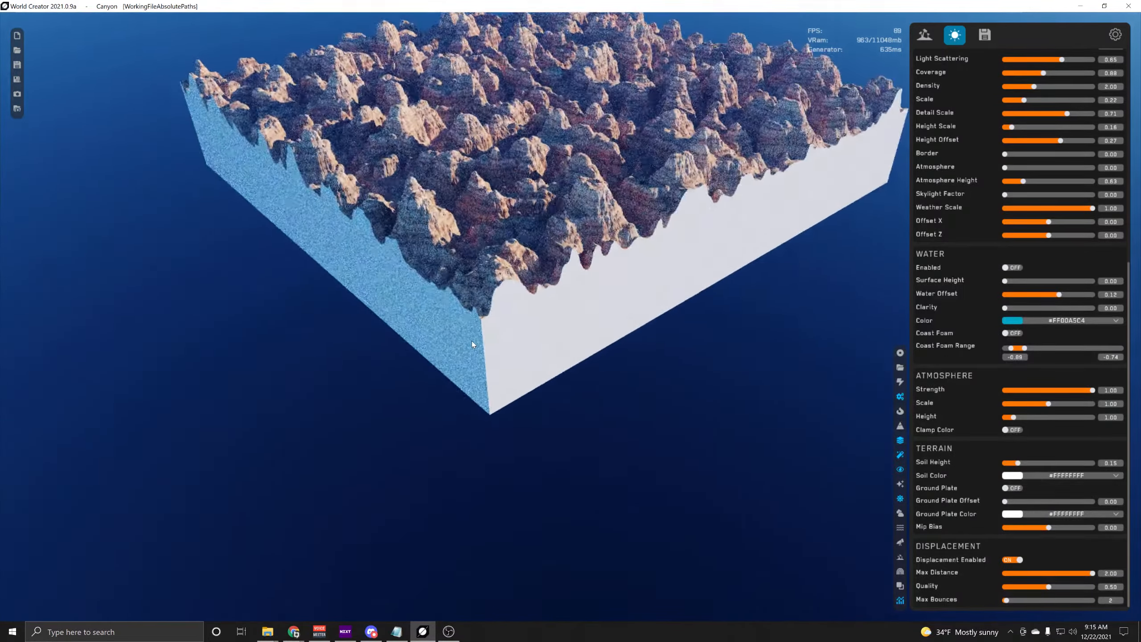
{"action": "scroll", "coordinate": [491, 319], "scroll_direction": "down", "scroll_amount": 3}
{"action": "scroll", "coordinate": [526, 348], "scroll_direction": "up", "scroll_amount": 3}
{"action": "scroll", "coordinate": [527, 350], "scroll_direction": "down", "scroll_amount": 1}
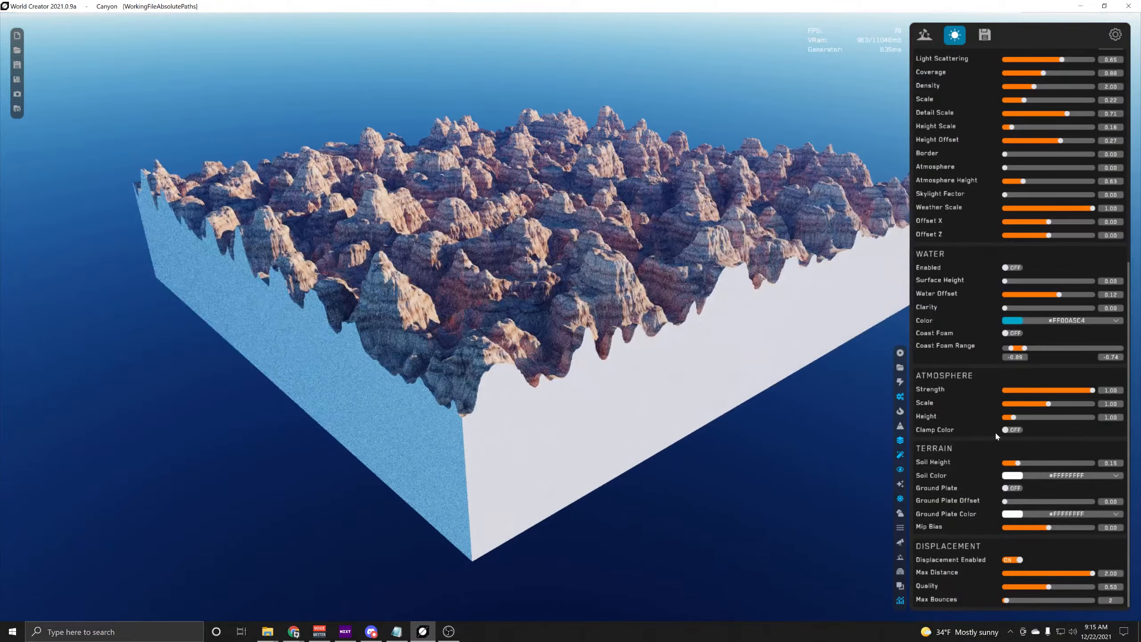
{"action": "left_click_drag", "start_coordinate": [1018, 464], "coordinate": [1005, 464]}
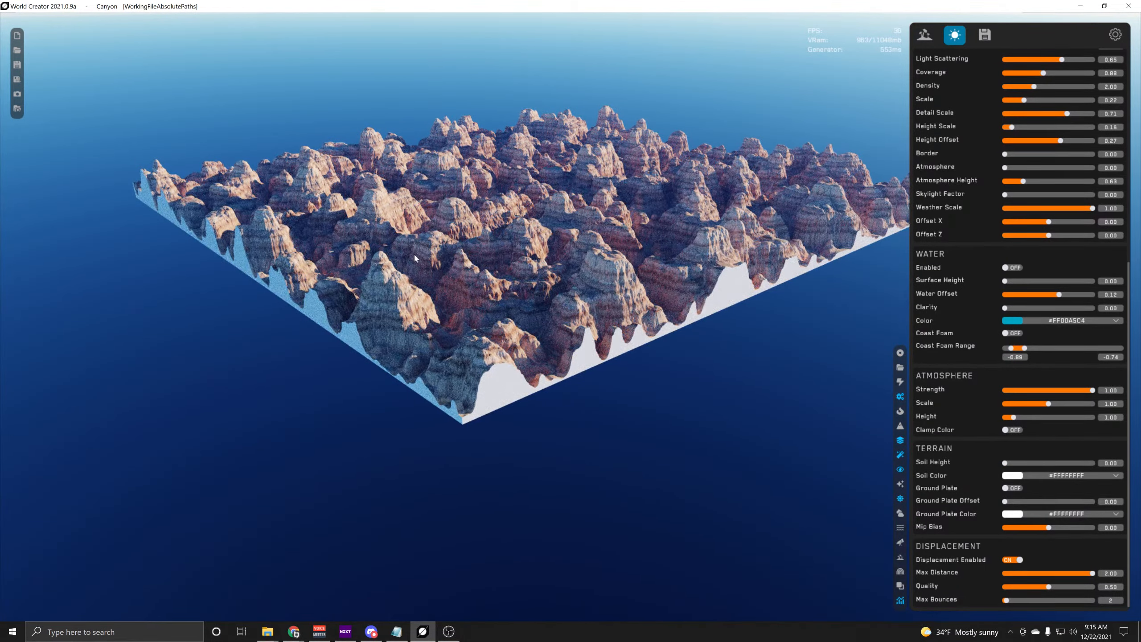
{"action": "scroll", "coordinate": [722, 305], "scroll_direction": "up", "scroll_amount": 8}
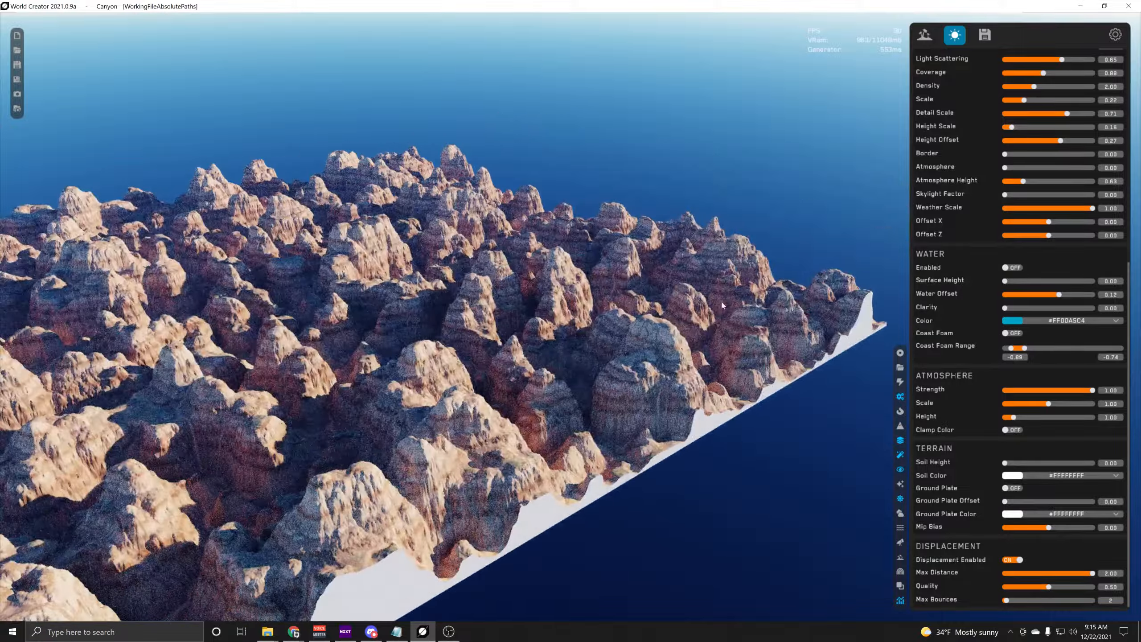
{"action": "right_click_drag", "start_coordinate": [722, 305], "coordinate": [395, 367]}
{"action": "scroll", "coordinate": [231, 447], "scroll_direction": "up", "scroll_amount": 3}
{"action": "scroll", "coordinate": [300, 336], "scroll_direction": "down", "scroll_amount": 5}
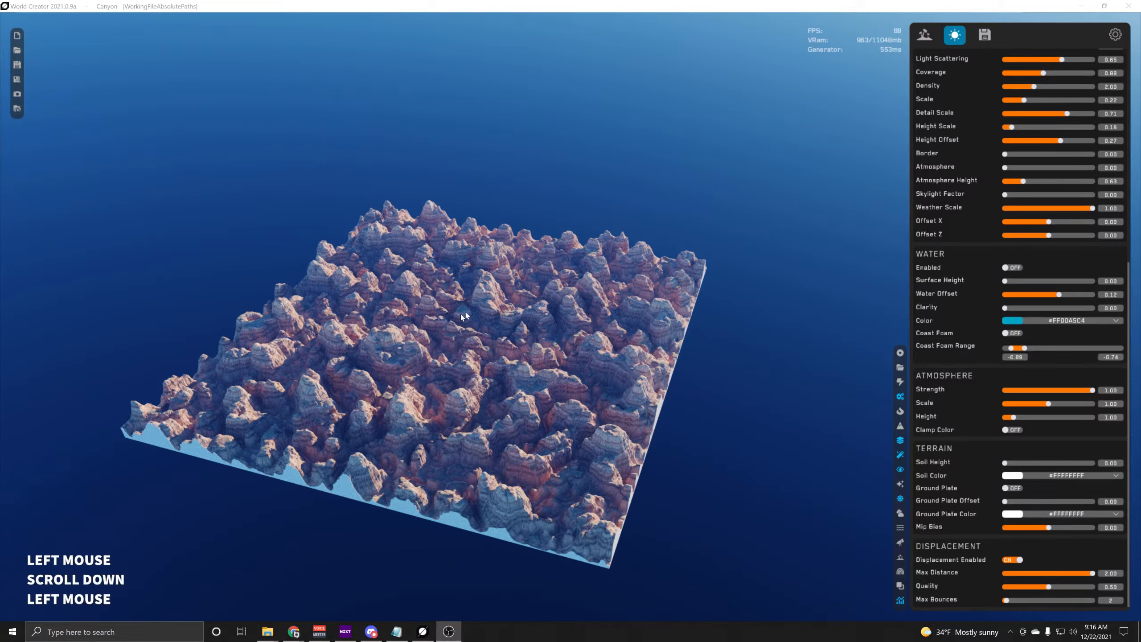
Practise viewport navigation by panning, rotating and zooming around the canyon terrain
{"action": "middle_click_drag", "start_coordinate": [453, 349], "coordinate": [510, 359]}
{"action": "scroll", "coordinate": [475, 366], "scroll_direction": "up", "scroll_amount": 3}
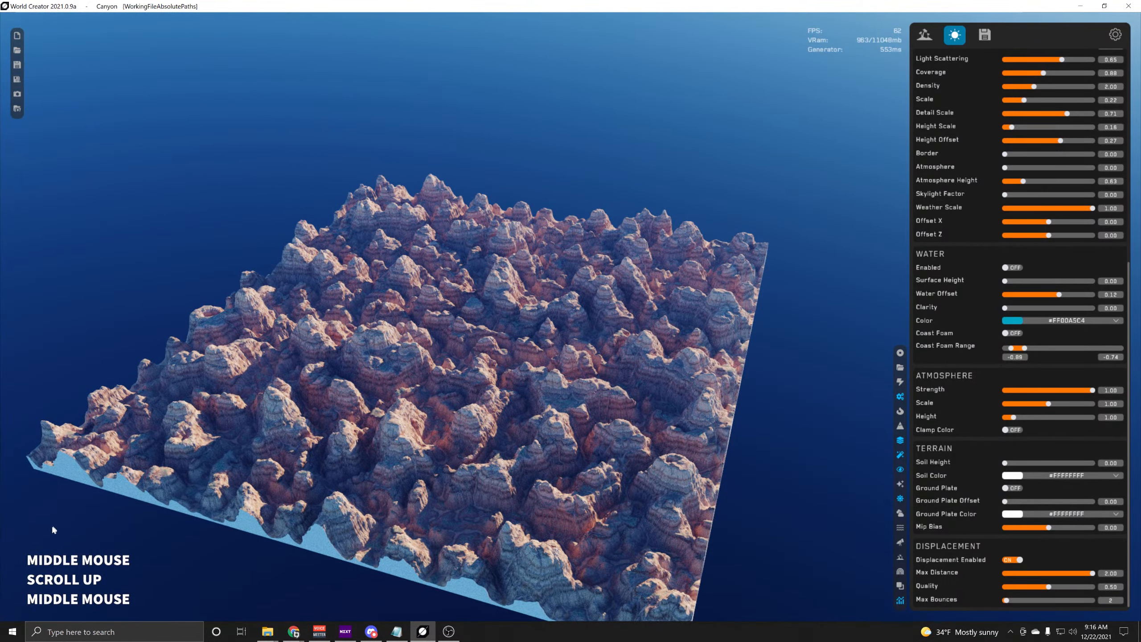
{"action": "right_click_drag", "start_coordinate": [237, 541], "coordinate": [401, 419]}
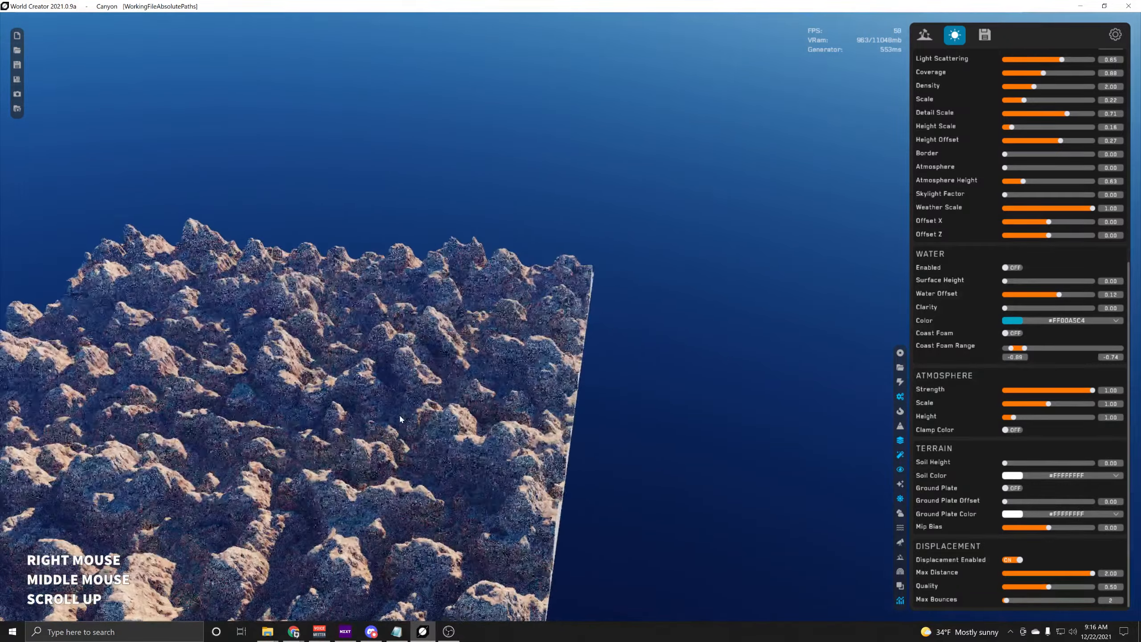
{"action": "middle_click_drag", "start_coordinate": [400, 417], "coordinate": [662, 369]}
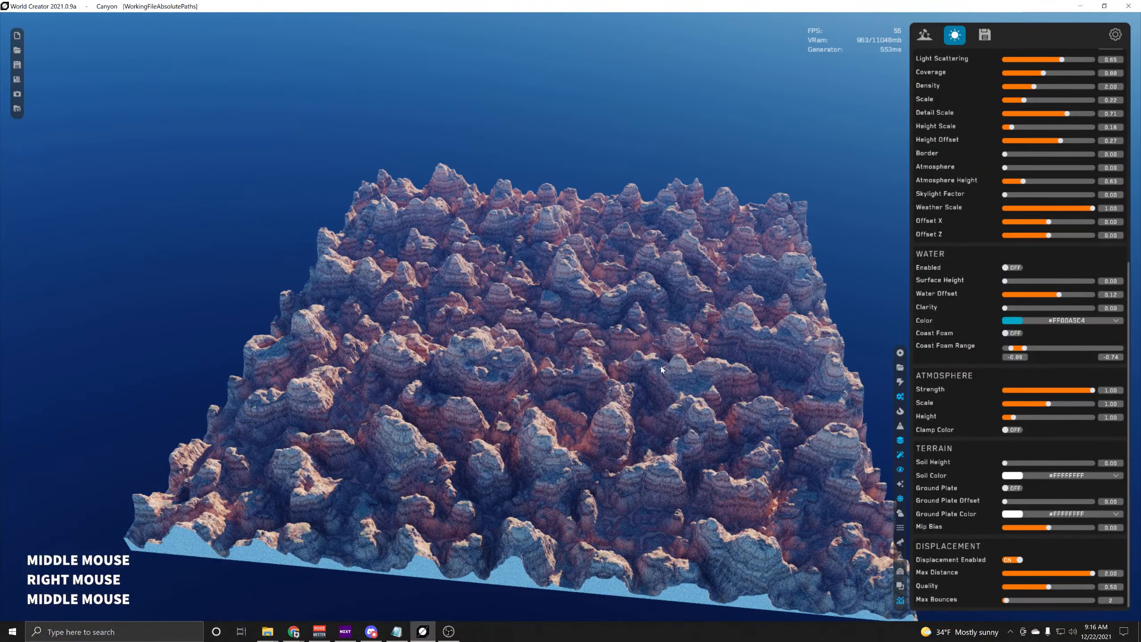
{"action": "scroll", "coordinate": [630, 355], "scroll_direction": "up", "scroll_amount": 3}
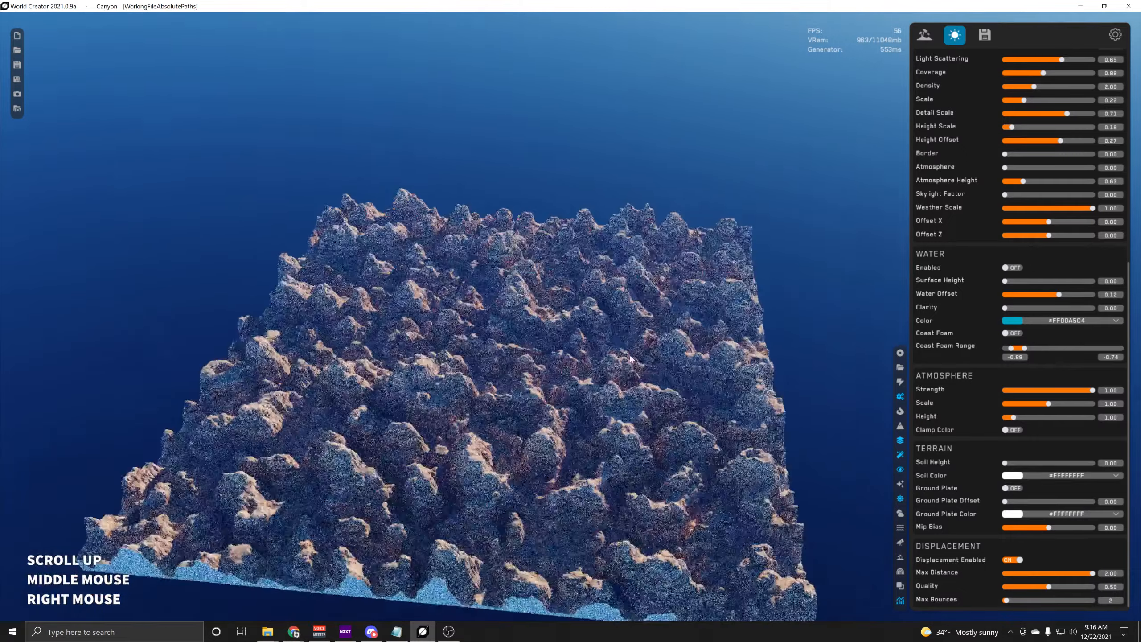
{"action": "right_click_drag", "start_coordinate": [628, 364], "coordinate": [636, 360]}
{"action": "scroll", "coordinate": [636, 360], "scroll_direction": "down", "scroll_amount": 3}
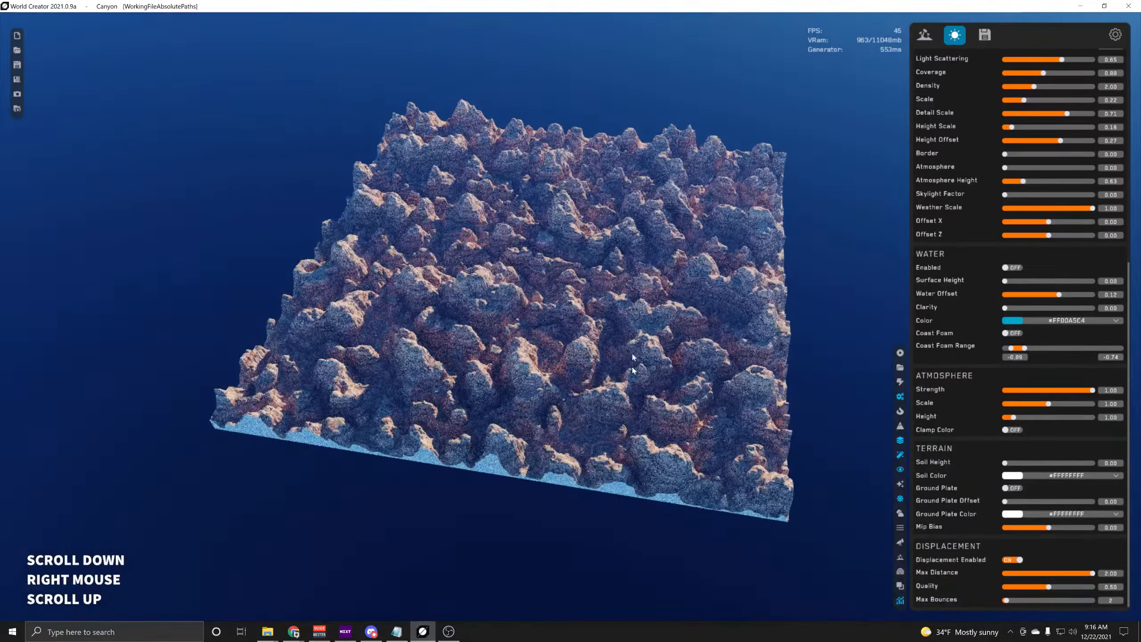
Review the export presets and application settings, and turn off the Realtime Generator
{"action": "middle_click_drag", "start_coordinate": [636, 360], "coordinate": [573, 387]}
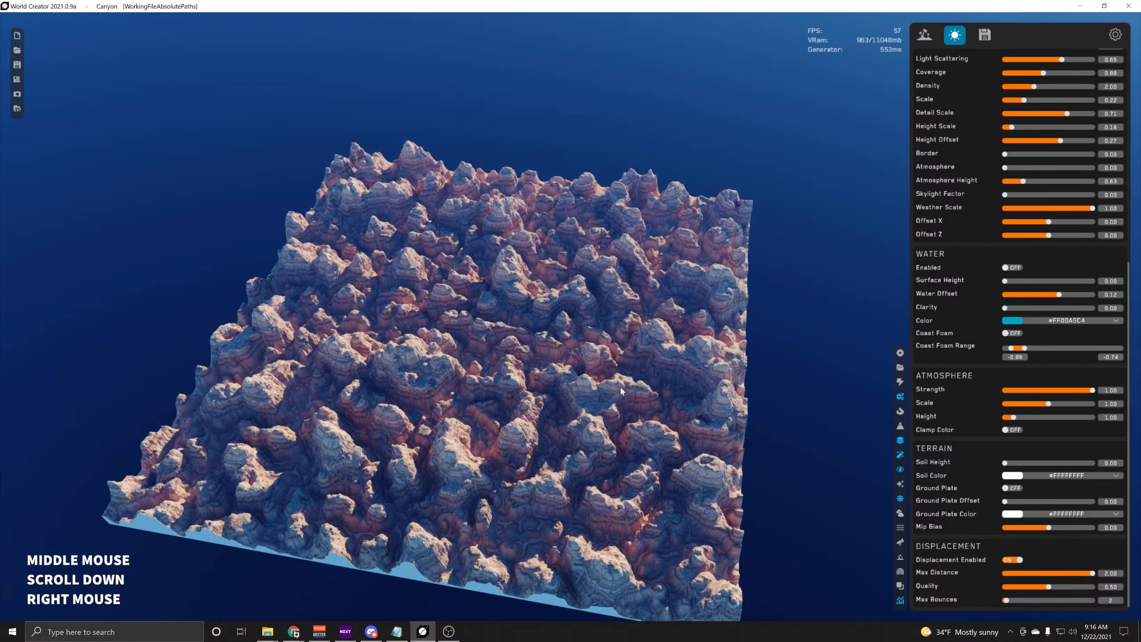
{"action": "scroll", "coordinate": [621, 391], "scroll_direction": "up", "scroll_amount": 3}
{"action": "scroll", "coordinate": [965, 452], "scroll_direction": "down", "scroll_amount": 1}
{"action": "middle_click_drag", "start_coordinate": [966, 451], "coordinate": [931, 490]}
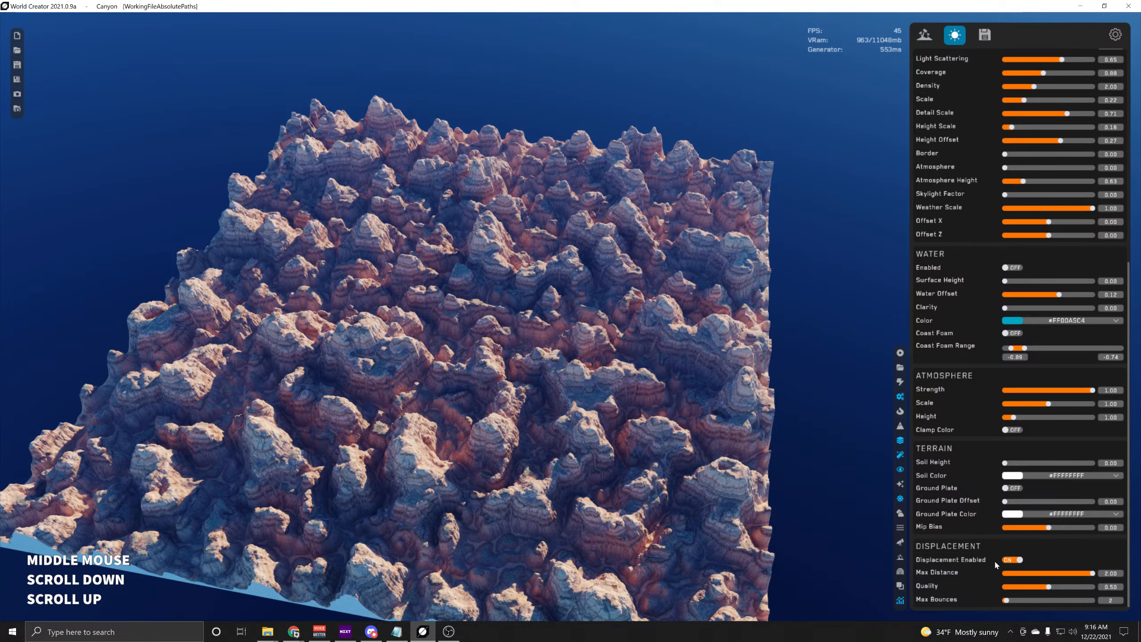
{"action": "left_click", "coordinate": [985, 38]}
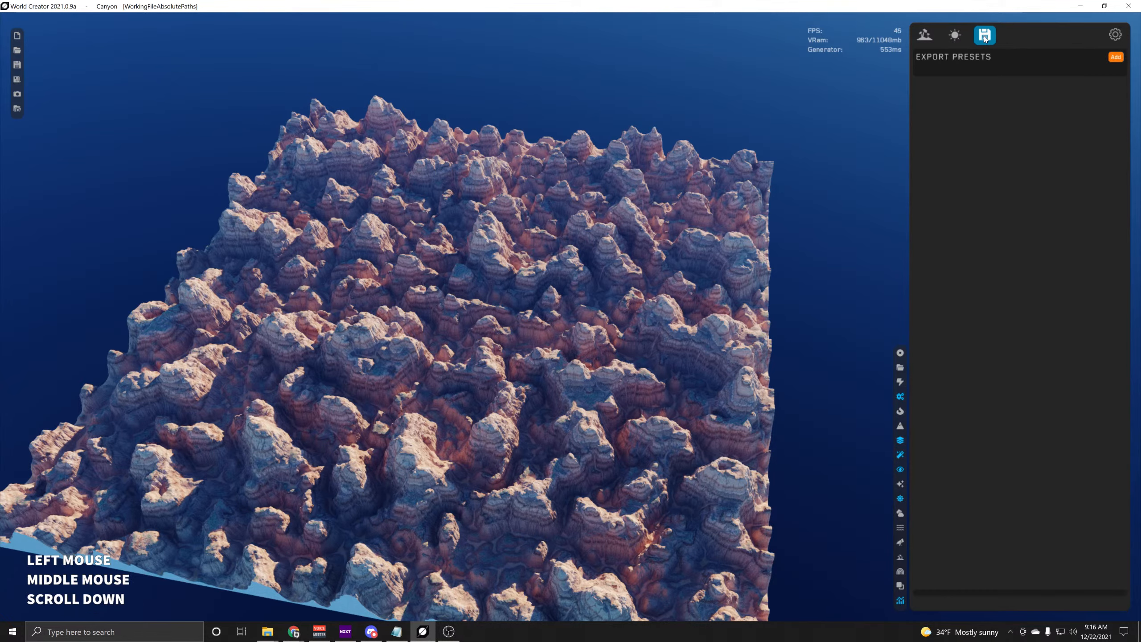
{"action": "left_click", "coordinate": [1115, 36]}
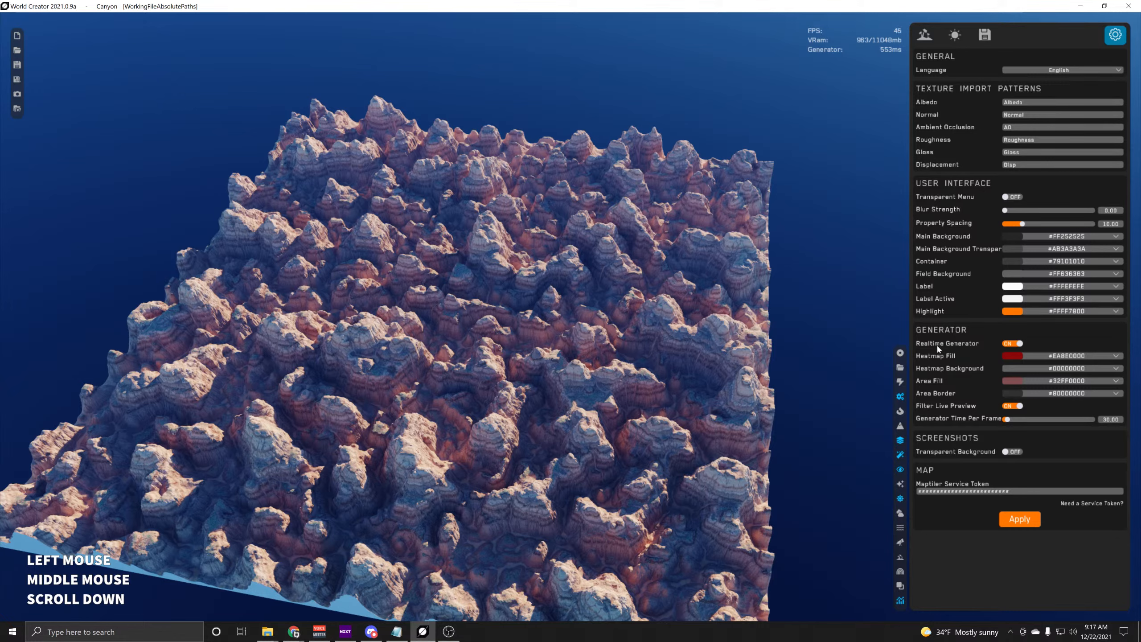
{"action": "left_click", "coordinate": [1013, 343]}
{"action": "middle_click_drag", "start_coordinate": [656, 313], "coordinate": [876, 324]}
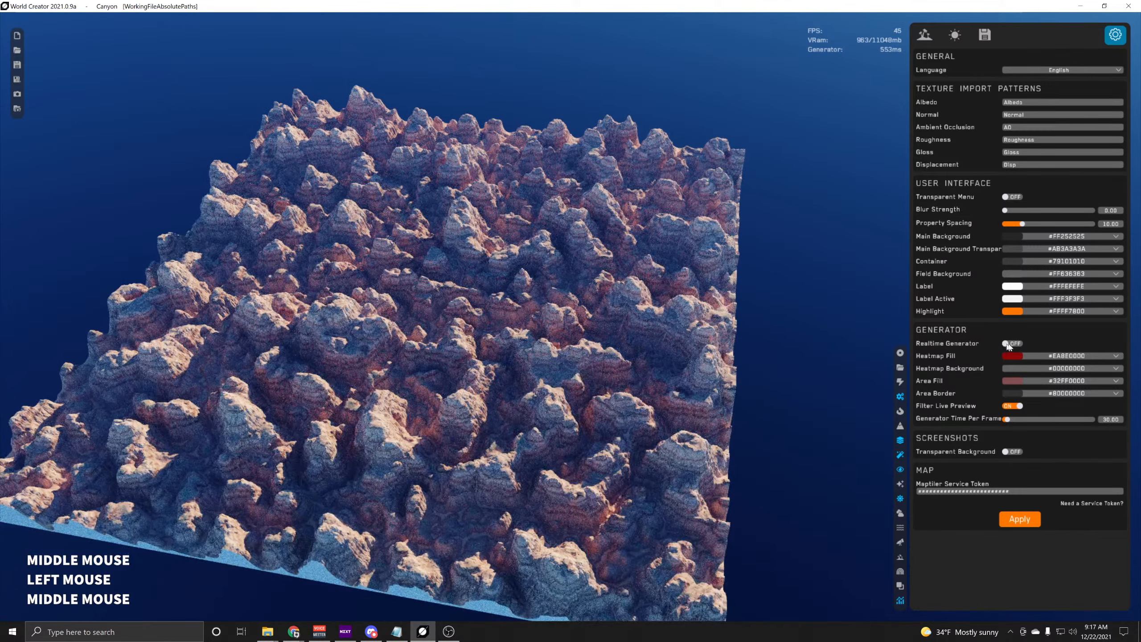
Return to the terrain's base shape settings and switch off its materials and filters to examine the bare canyon shape
{"action": "left_click", "coordinate": [926, 38]}
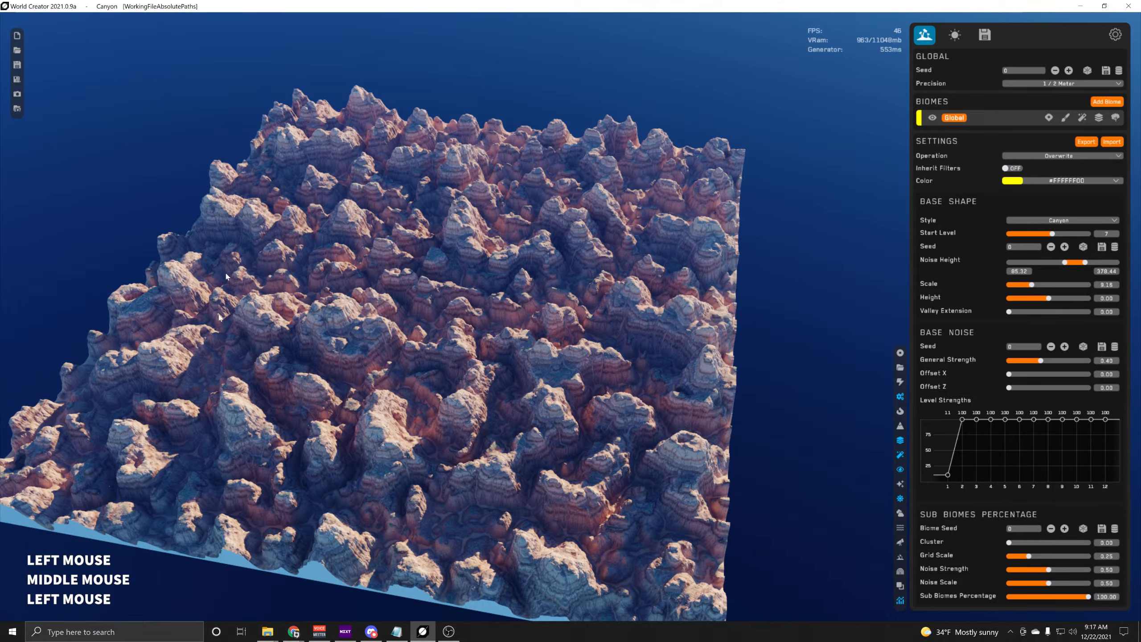
{"action": "middle_click_drag", "start_coordinate": [369, 247], "coordinate": [553, 365]}
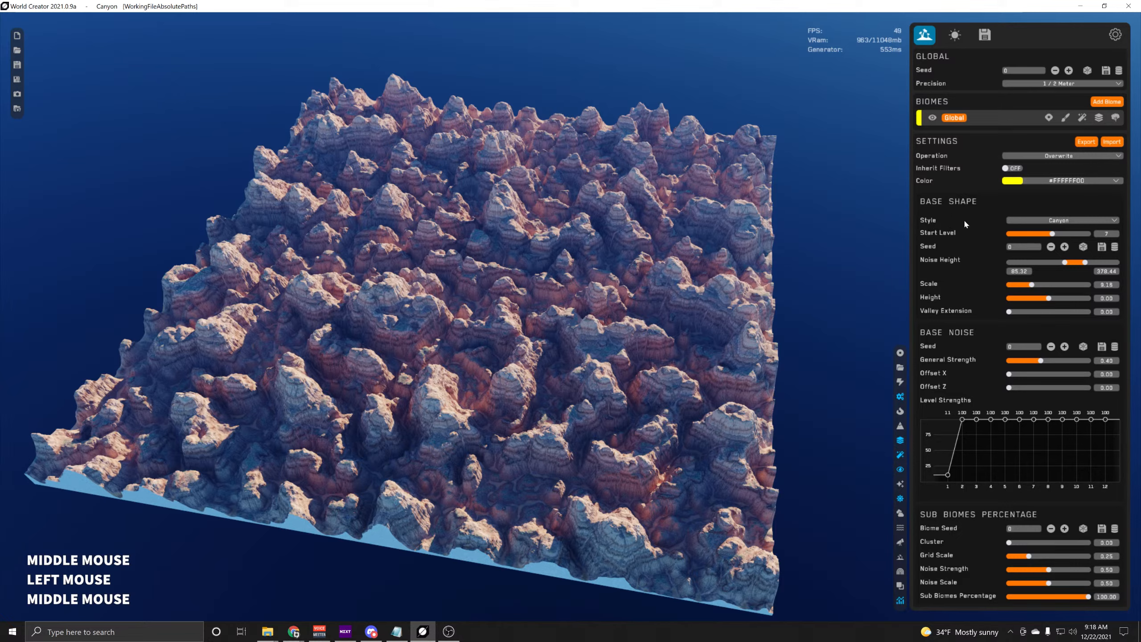
{"action": "left_click", "coordinate": [1043, 220]}
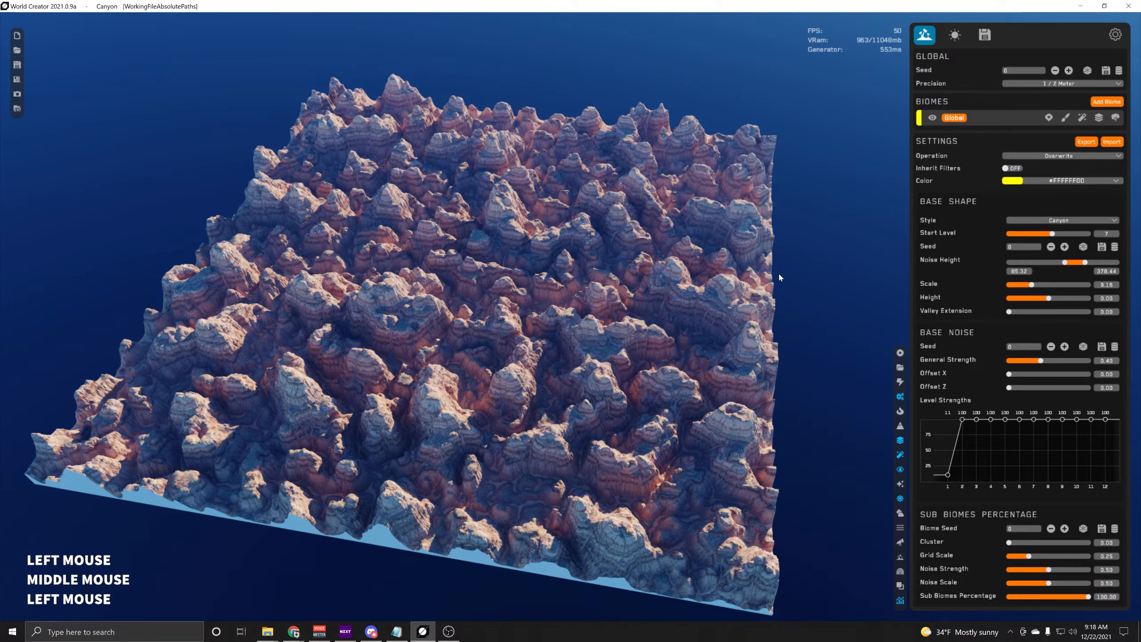
{"action": "left_click", "coordinate": [901, 441]}
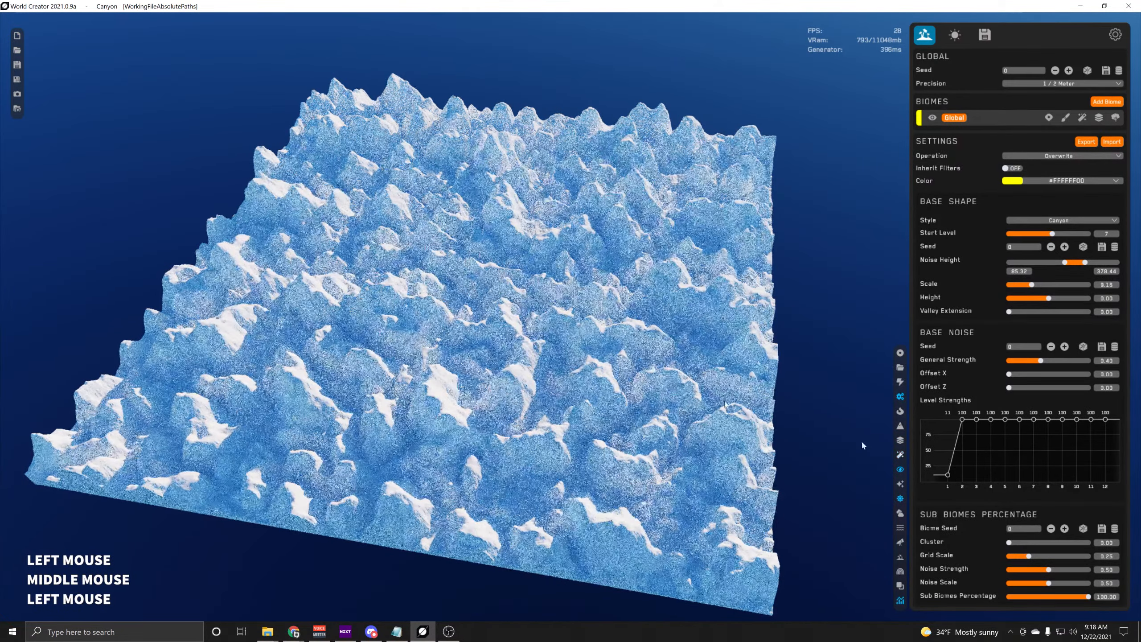
{"action": "middle_click", "coordinate": [592, 303]}
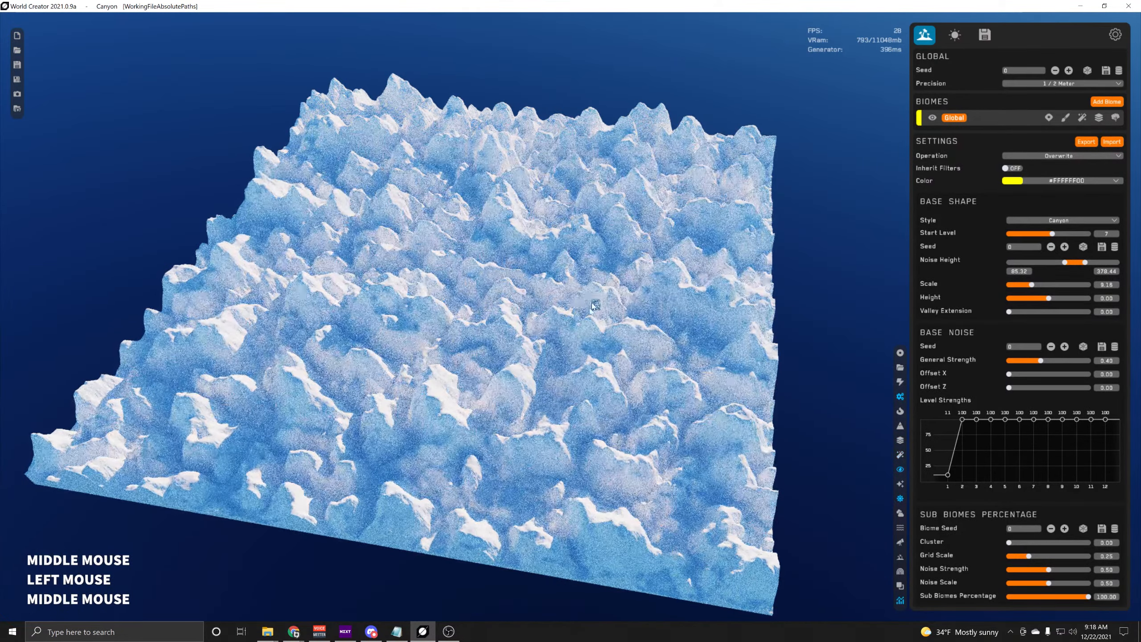
{"action": "middle_click_drag", "start_coordinate": [592, 303], "coordinate": [583, 316]}
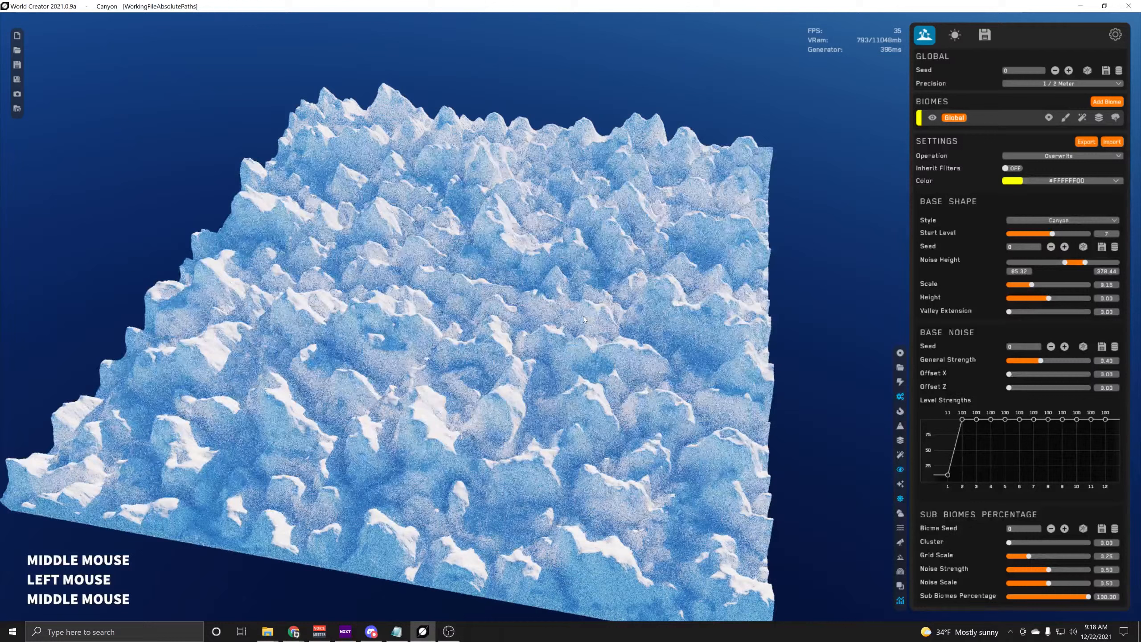
Change the base shape Style to Classic, inspect the terrain, and switch the Style to Mountain
{"action": "left_click", "coordinate": [1052, 225]}
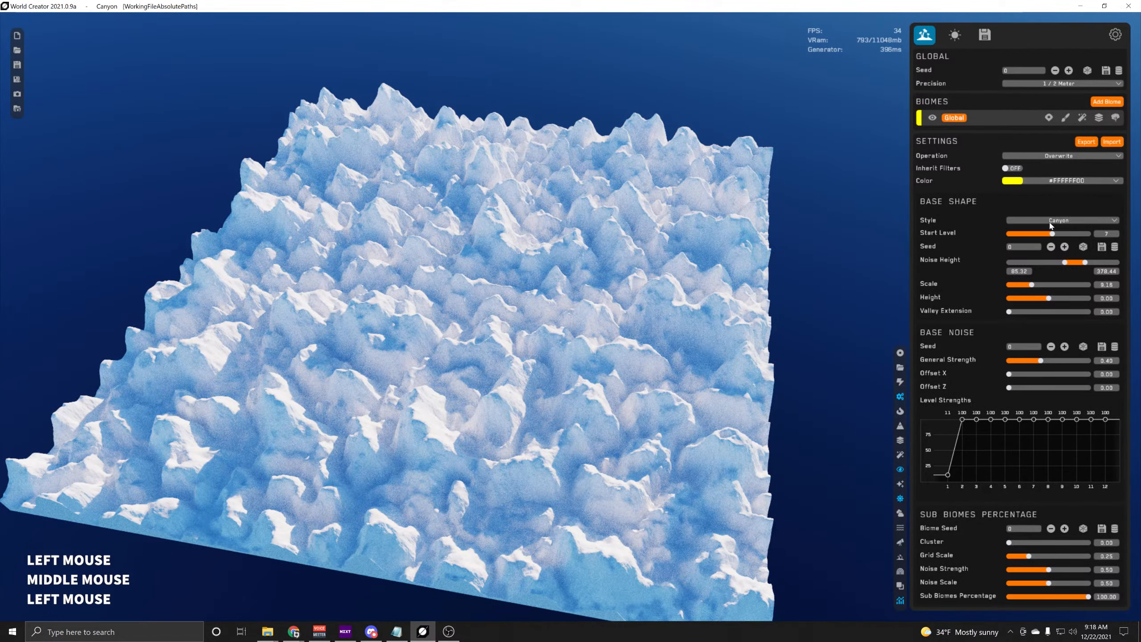
{"action": "left_click", "coordinate": [1040, 246]}
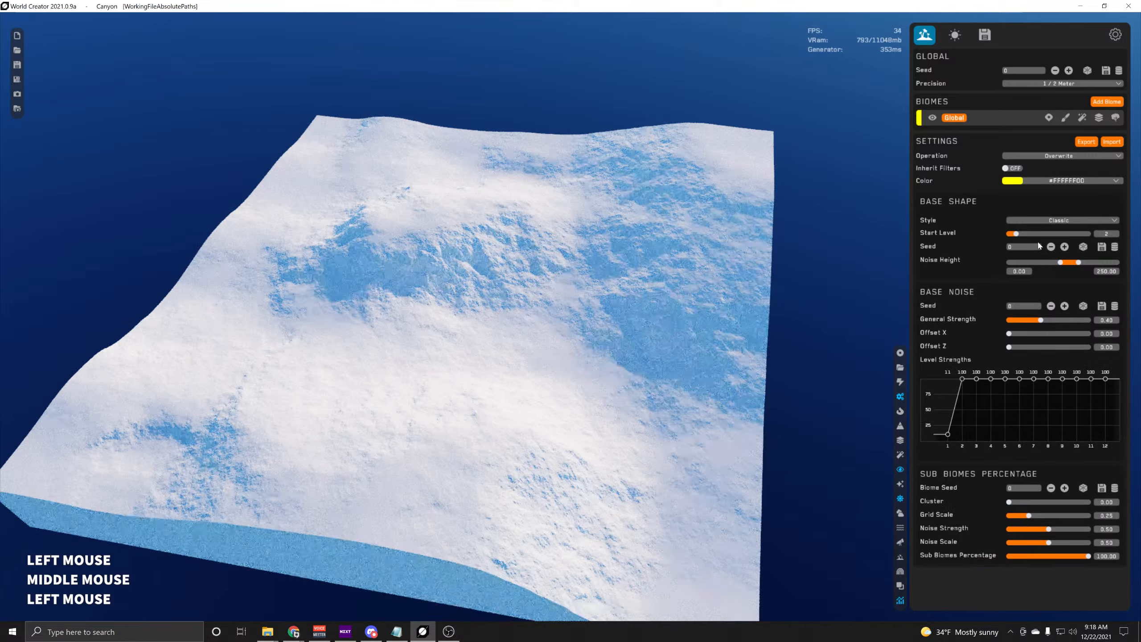
{"action": "middle_click_drag", "start_coordinate": [533, 260], "coordinate": [440, 270]}
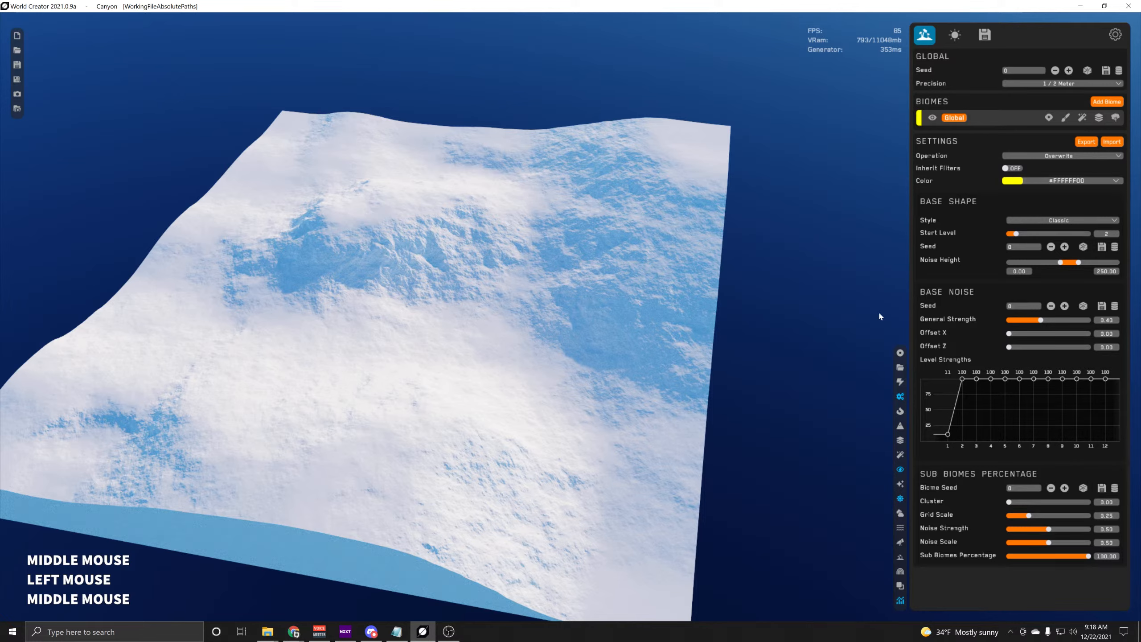
{"action": "left_click", "coordinate": [1042, 221]}
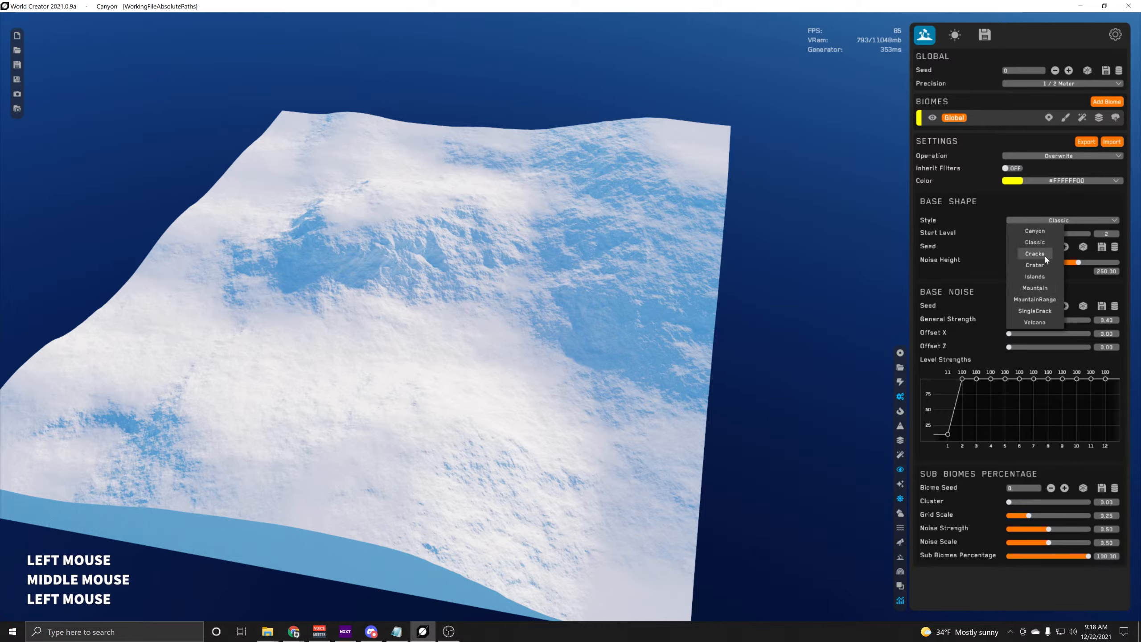
{"action": "left_click", "coordinate": [1035, 287]}
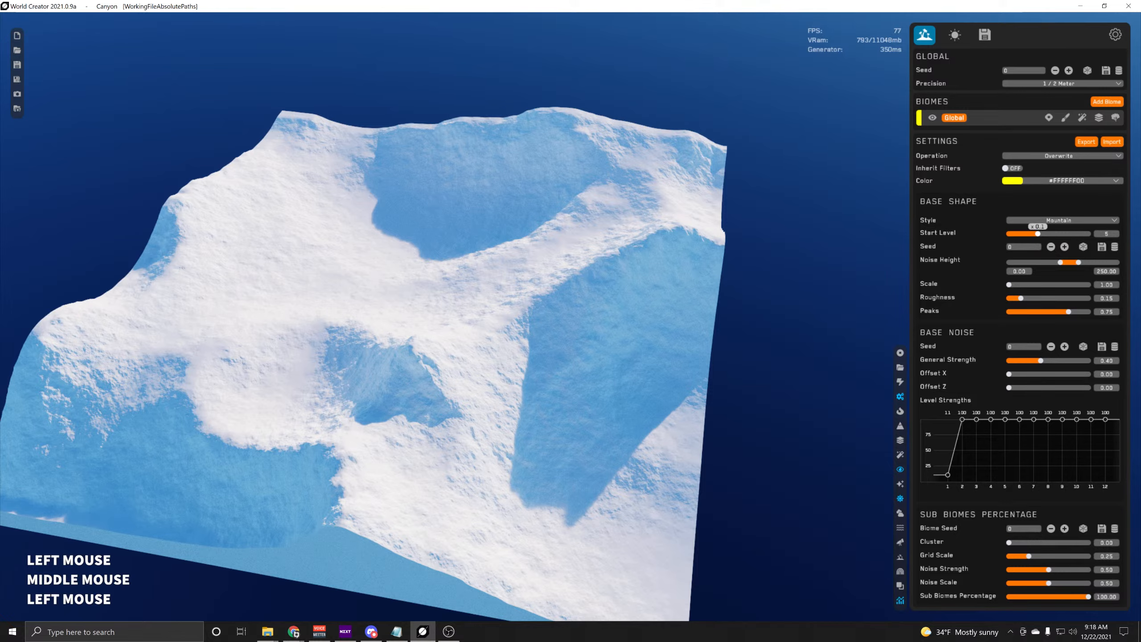
Compare high and low Start Level values on the mountain terrain, ending at 4
{"action": "left_click_drag", "start_coordinate": [1038, 233], "coordinate": [1067, 233]}
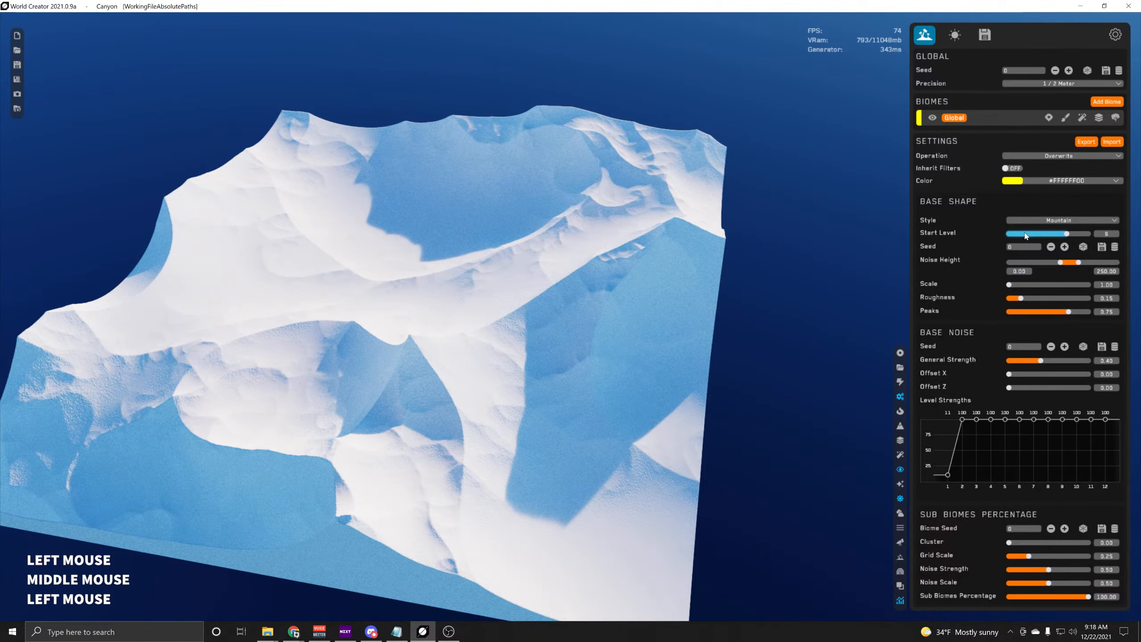
{"action": "left_click", "coordinate": [1026, 234]}
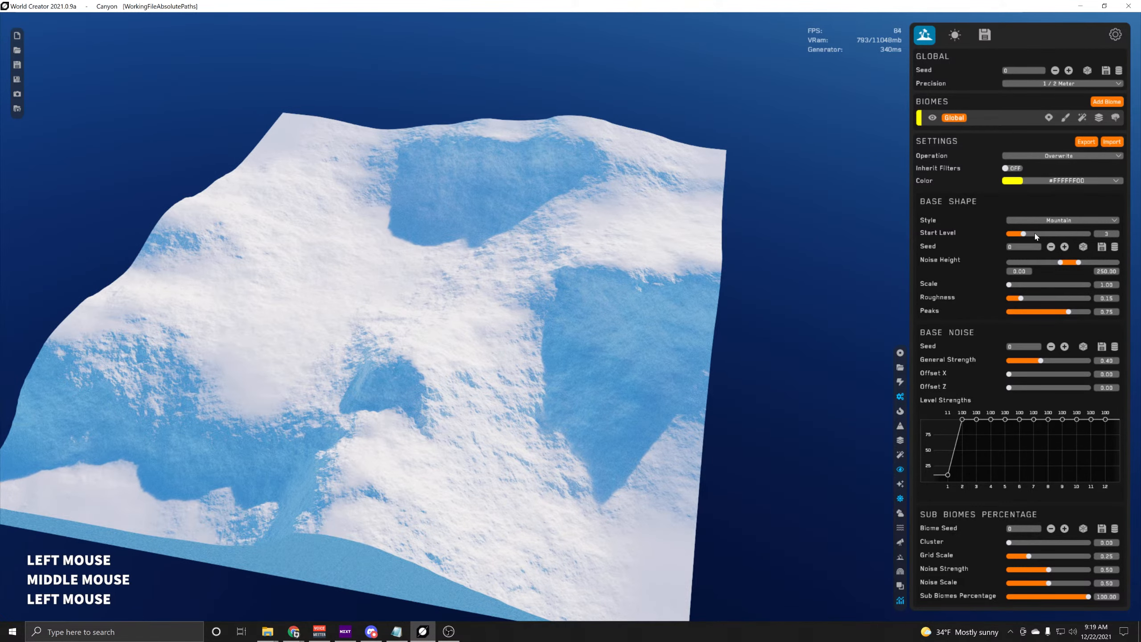
{"action": "left_click", "coordinate": [1061, 234]}
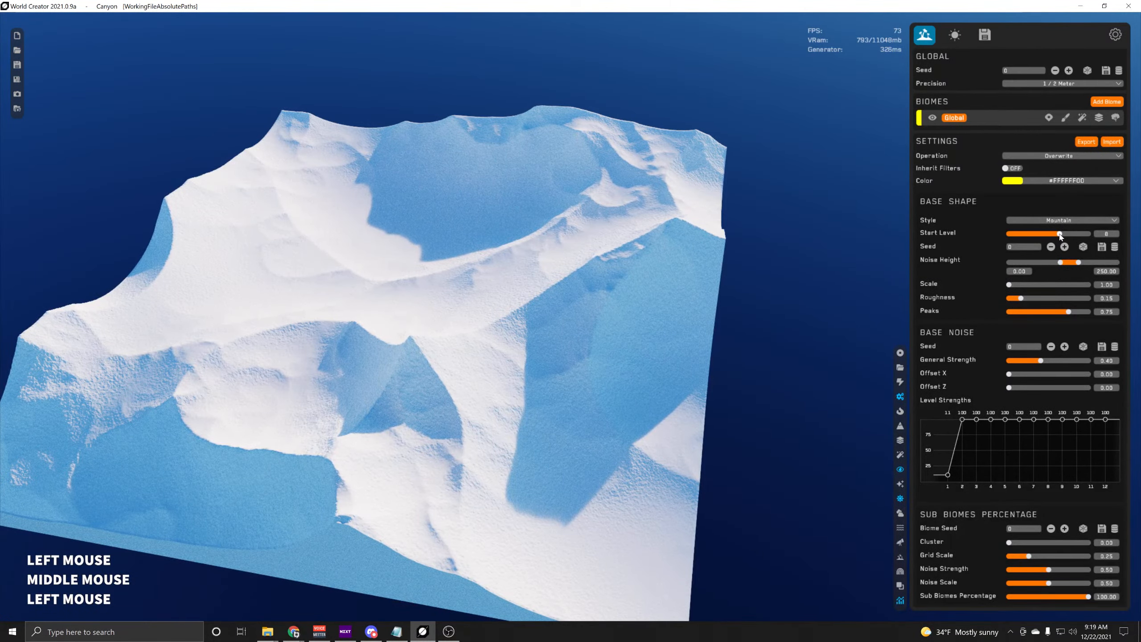
{"action": "left_click", "coordinate": [1028, 234]}
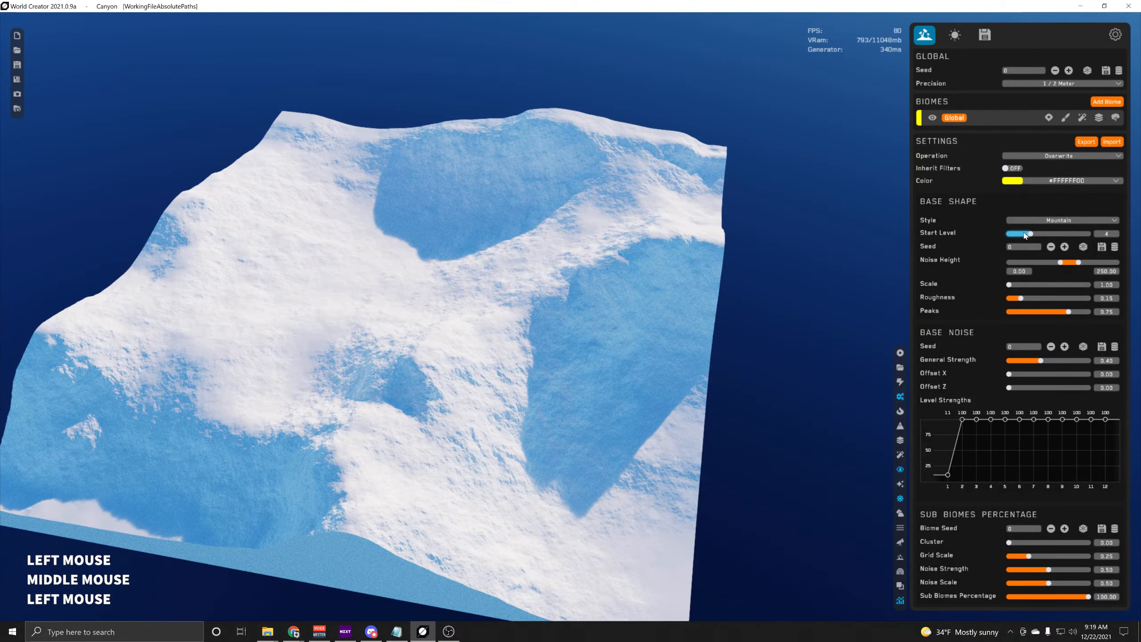
Randomise the base shape Seed, compare the mountain variations, and reset the Seed to 0
{"action": "left_click", "coordinate": [1083, 248]}
{"action": "left_click", "coordinate": [1084, 248]}
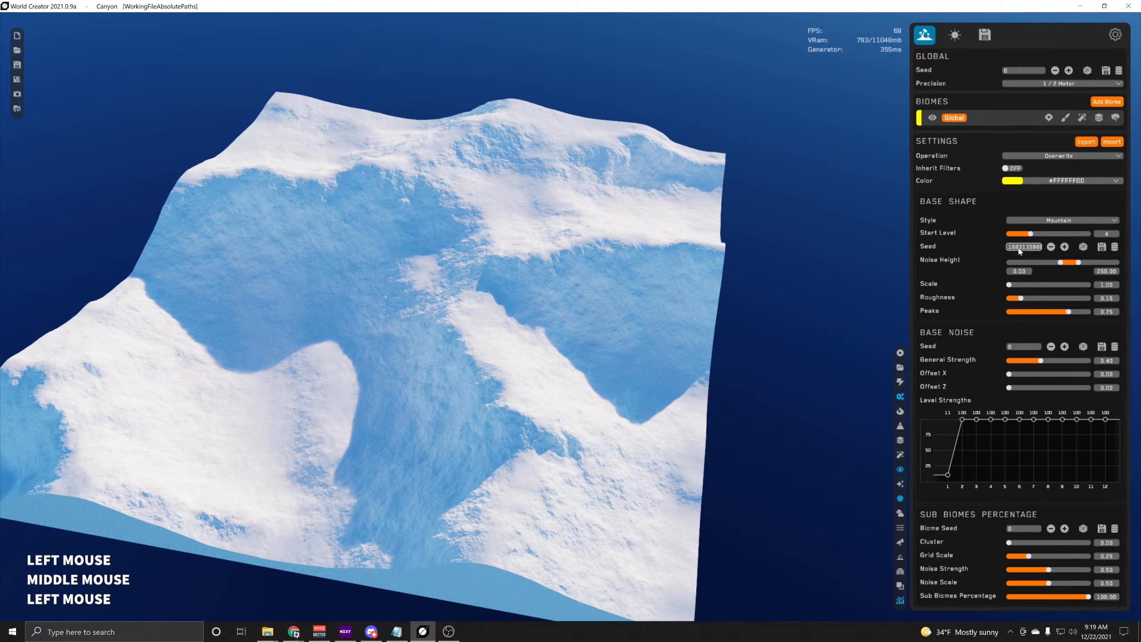
{"action": "key", "text": "BackSpace"}
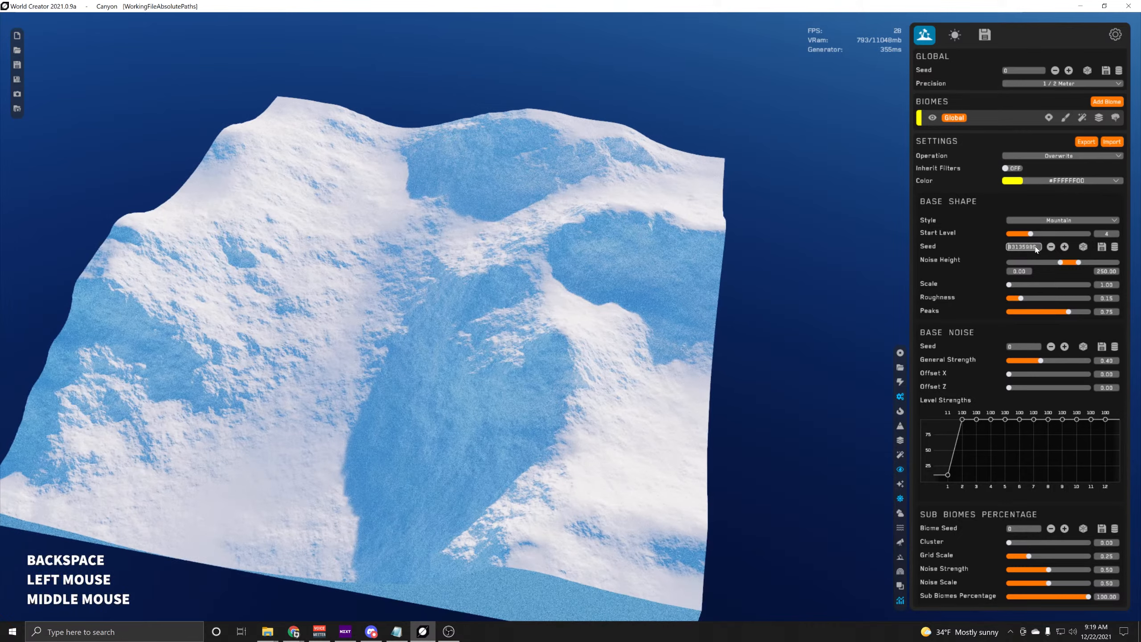
{"action": "left_click", "coordinate": [1036, 248]}
{"action": "key", "text": "BackSpace"}
{"action": "key", "text": "BackSpace"}
{"action": "key", "text": "BackSpace"}
{"action": "key", "text": "BackSpace"}
{"action": "key", "text": "BackSpace"}
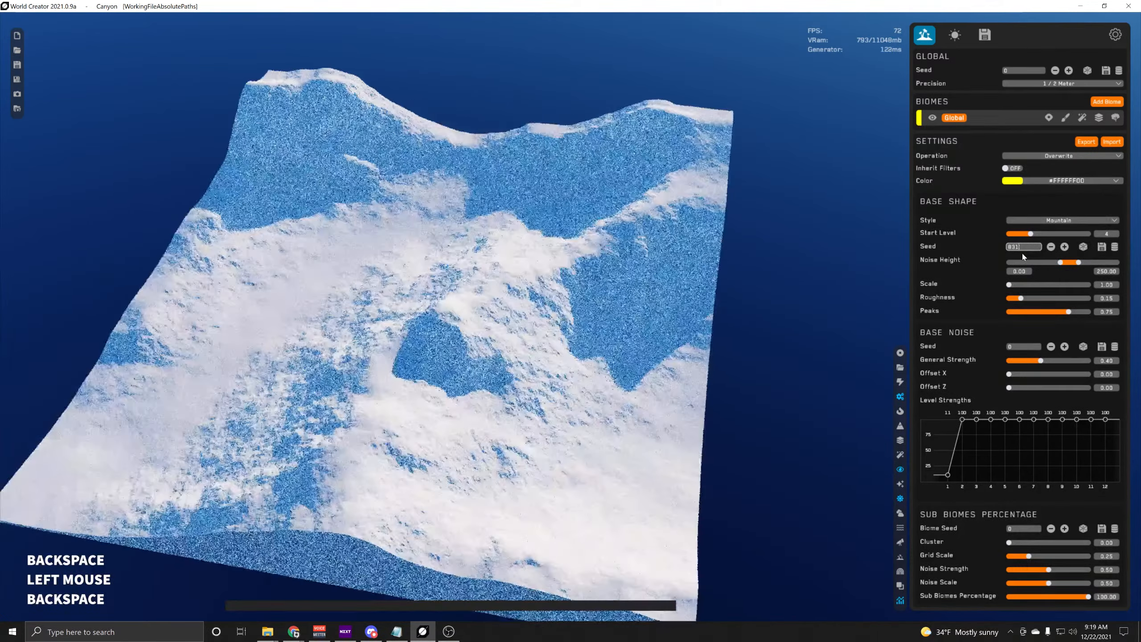
{"action": "key", "text": "BackSpace"}
{"action": "key", "text": "BackSpace"}
{"action": "key", "text": "BackSpace"}
{"action": "key", "text": "Return"}
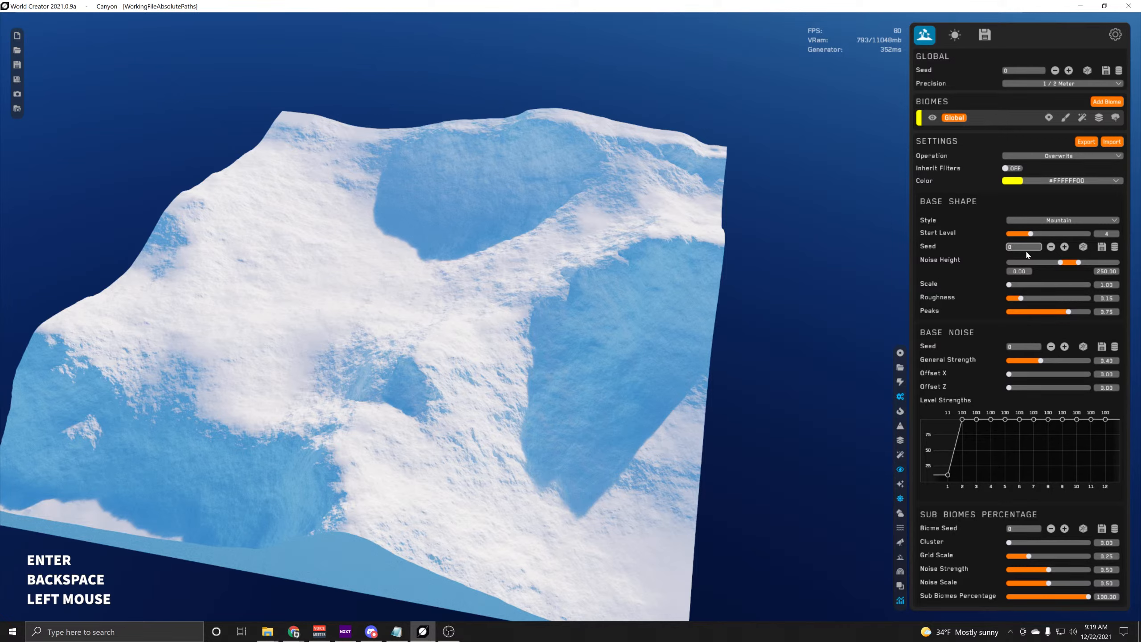
Set the base shape Style back to Canyon with a Start Level of 7, and re-enable the terrain's materials and filters
{"action": "left_click", "coordinate": [1077, 84]}
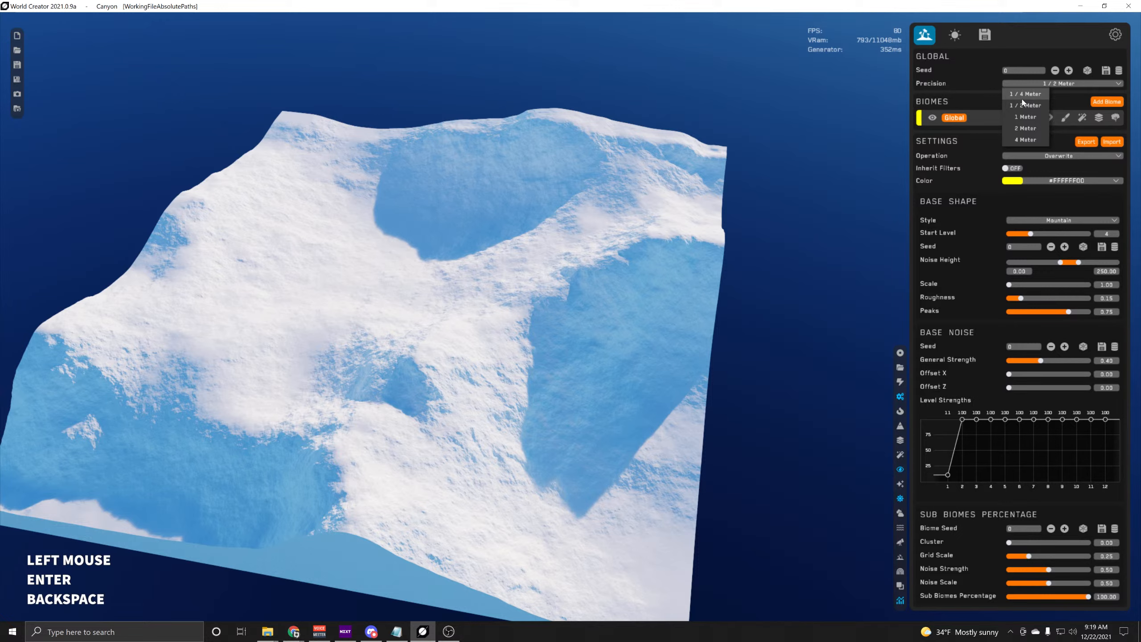
{"action": "left_click", "coordinate": [986, 89]}
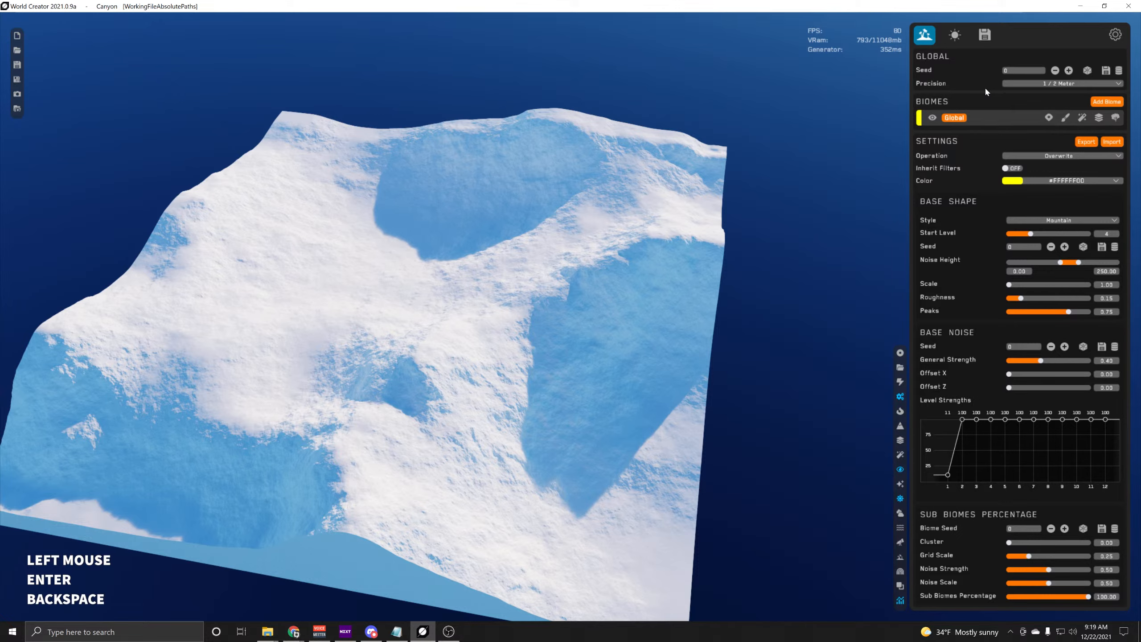
{"action": "left_click", "coordinate": [1048, 221]}
{"action": "left_click", "coordinate": [1029, 237]}
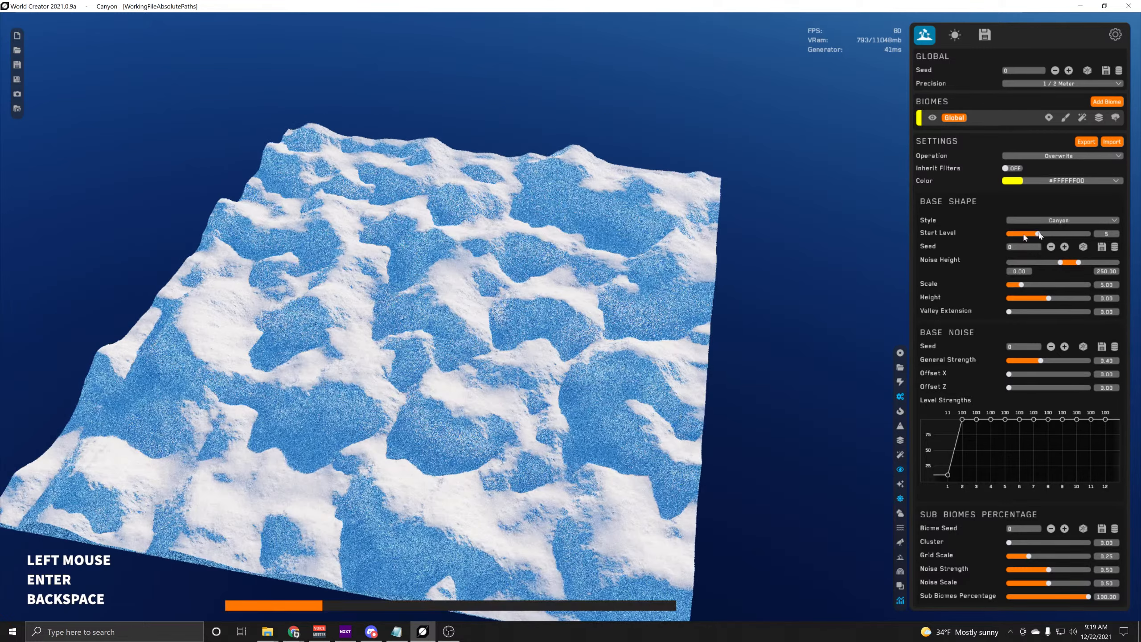
{"action": "middle_click", "coordinate": [609, 362]}
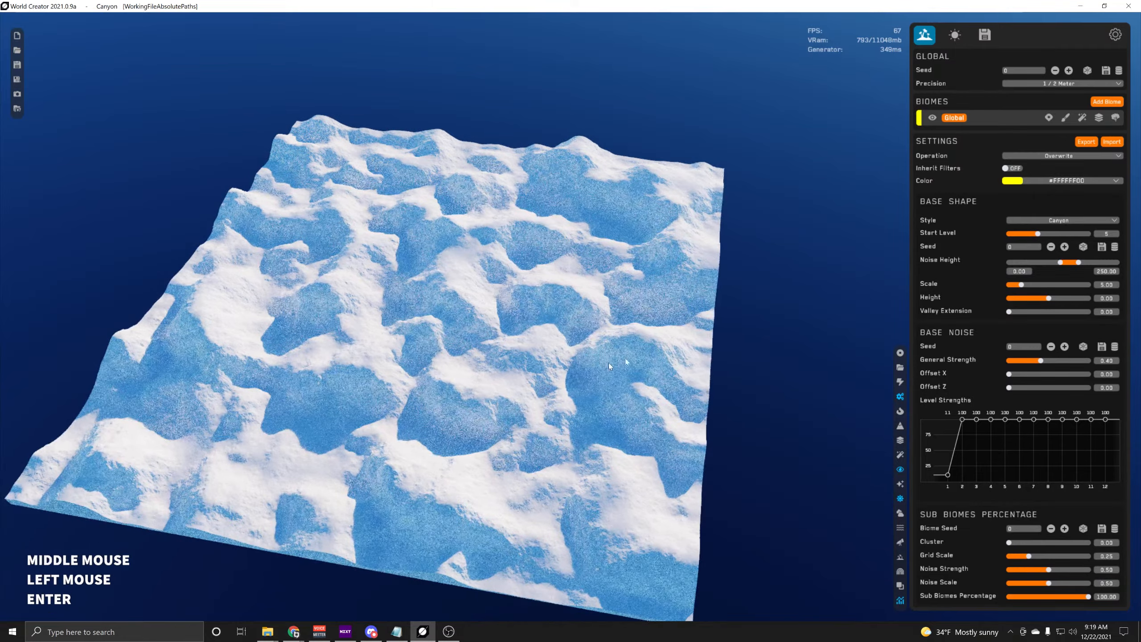
{"action": "left_click_drag", "start_coordinate": [1038, 233], "coordinate": [1052, 234]}
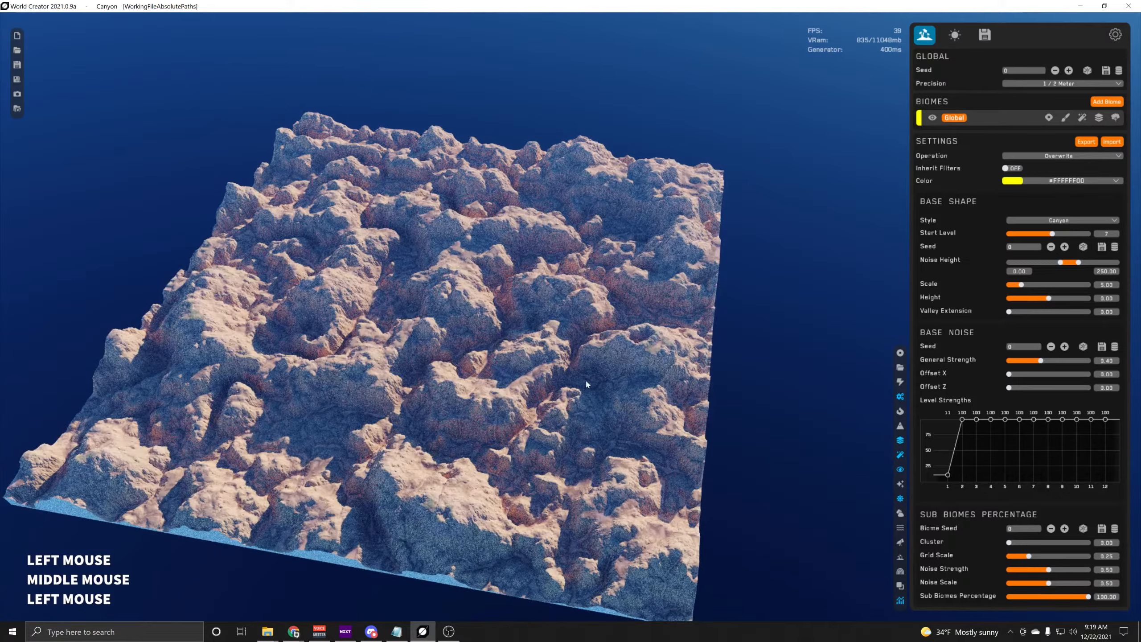
Set the canyon's base shape Scale to 2.67 and Height to -0.82, examining the terrain after each change
{"action": "middle_click_drag", "start_coordinate": [586, 385], "coordinate": [552, 391]}
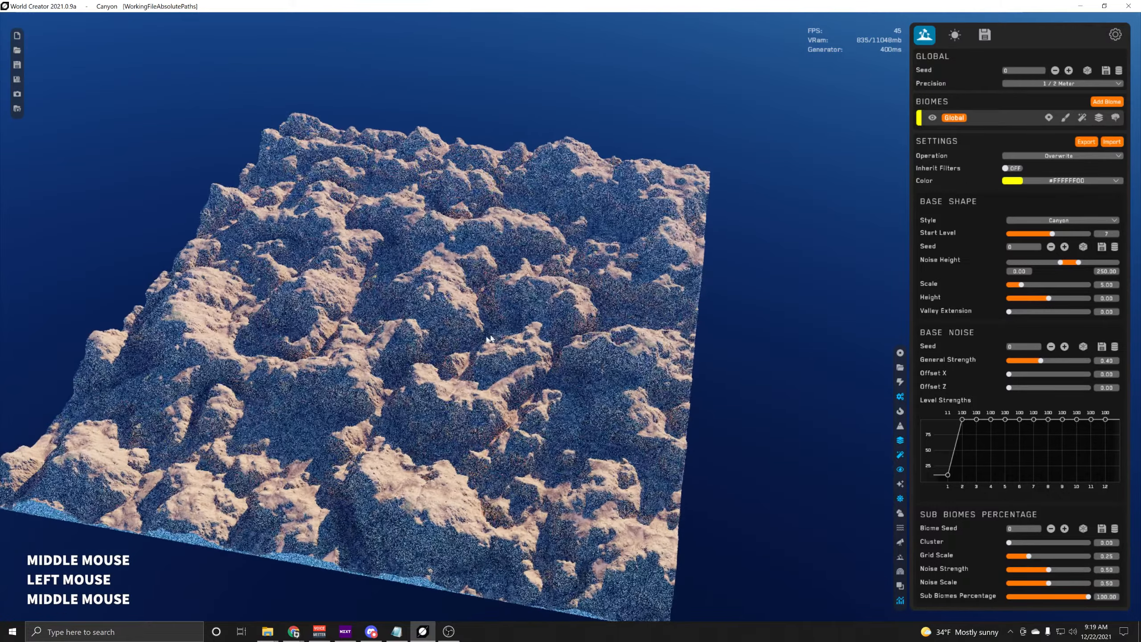
{"action": "scroll", "coordinate": [562, 373], "scroll_direction": "up", "scroll_amount": 5}
{"action": "right_click_drag", "start_coordinate": [757, 362], "coordinate": [728, 410]}
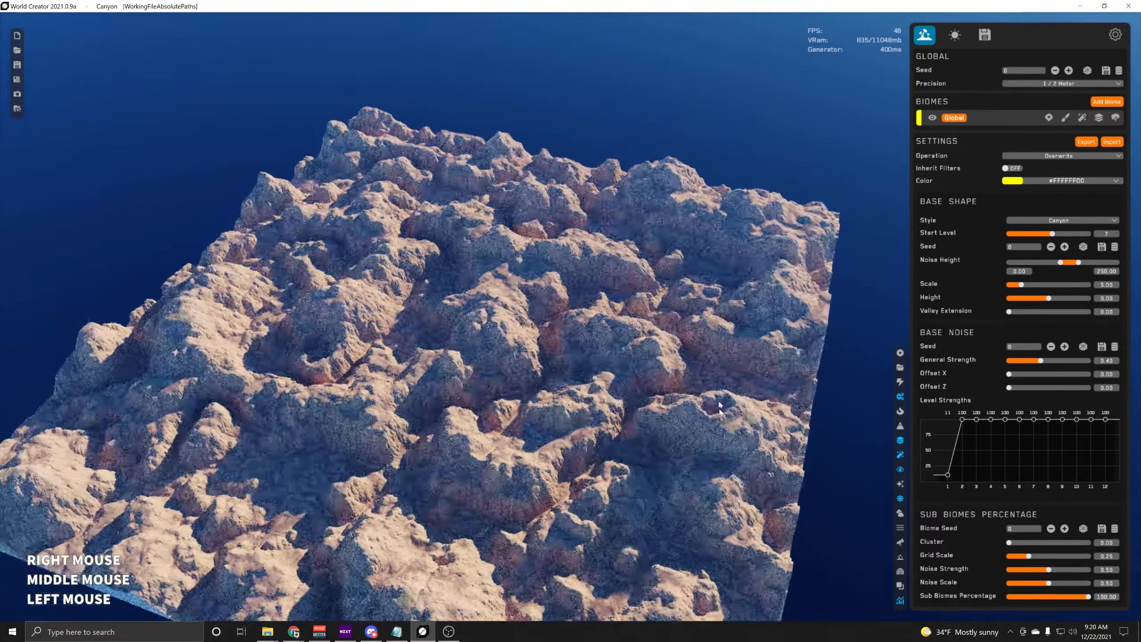
{"action": "middle_click_drag", "start_coordinate": [728, 410], "coordinate": [1011, 258]}
{"action": "middle_click_drag", "start_coordinate": [665, 312], "coordinate": [657, 314]}
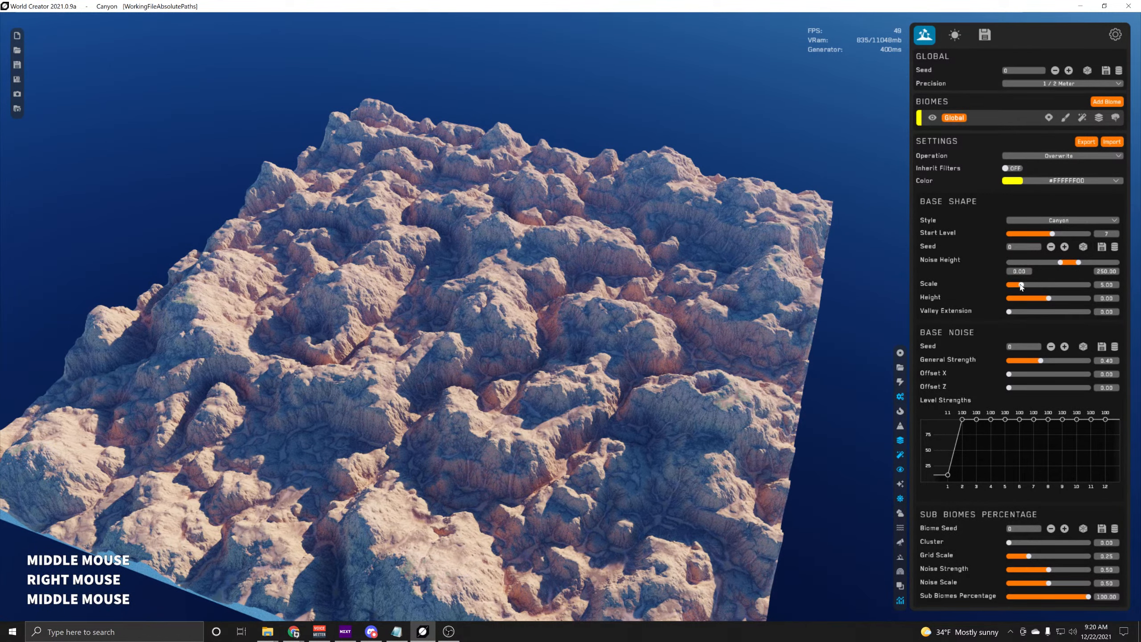
{"action": "left_click_drag", "start_coordinate": [1021, 285], "coordinate": [1015, 285]}
{"action": "middle_click_drag", "start_coordinate": [651, 311], "coordinate": [631, 285]}
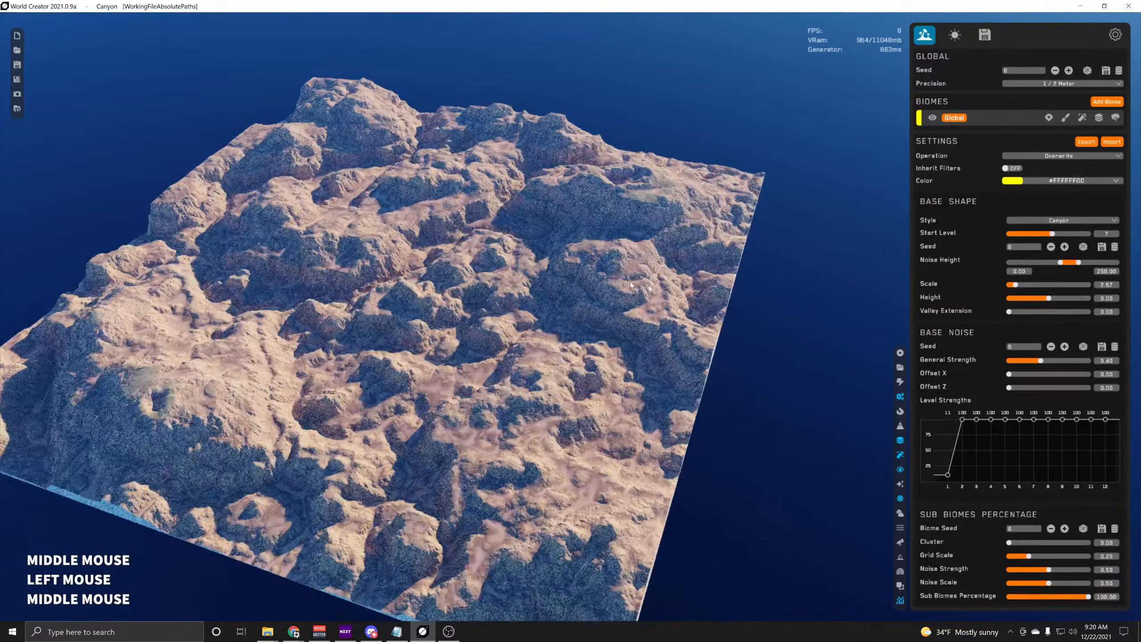
{"action": "left_click_drag", "start_coordinate": [1049, 299], "coordinate": [1016, 299]}
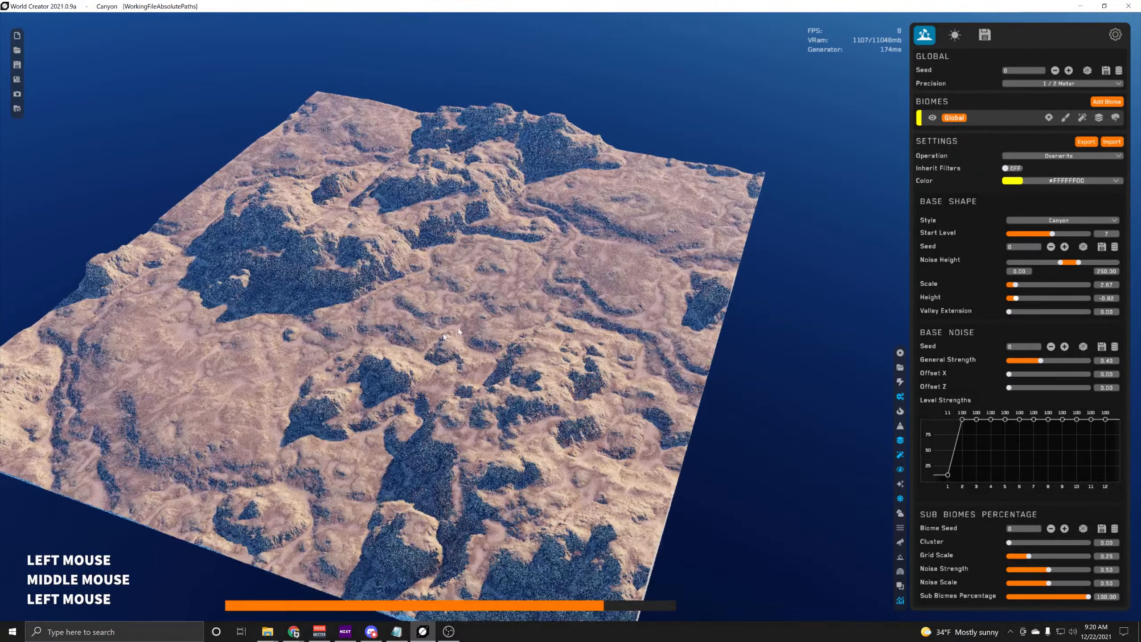
{"action": "middle_click_drag", "start_coordinate": [458, 329], "coordinate": [527, 244]}
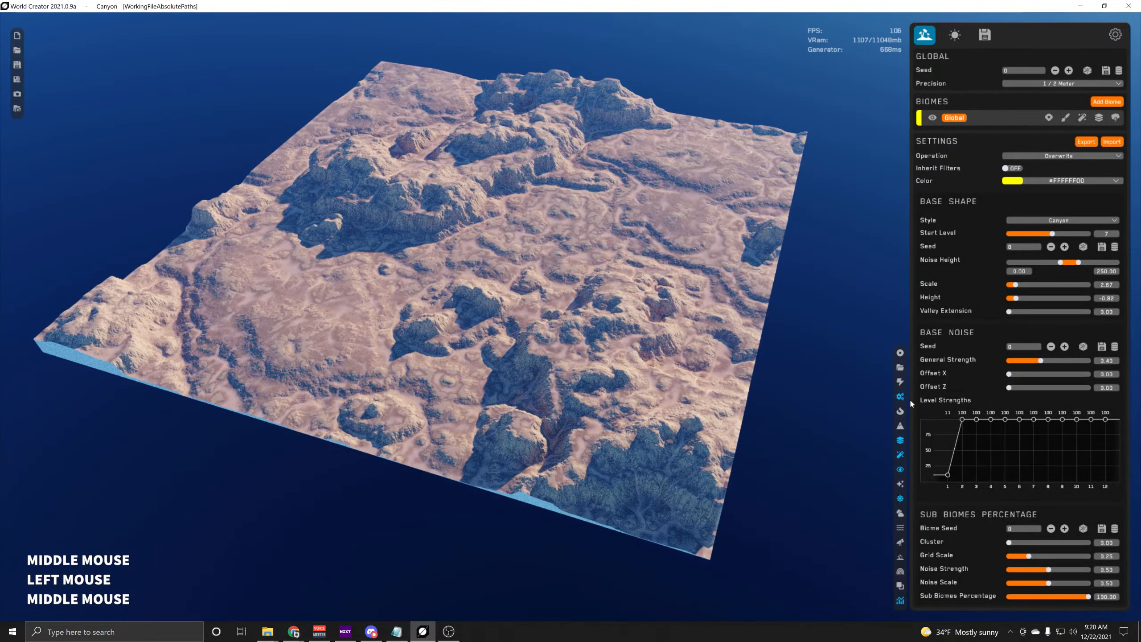
Set the canyon's Base Noise General Strength to 0.39 and randomise the Base Noise Seed, examining the terrain
{"action": "scroll", "coordinate": [684, 346], "scroll_direction": "up", "scroll_amount": 2}
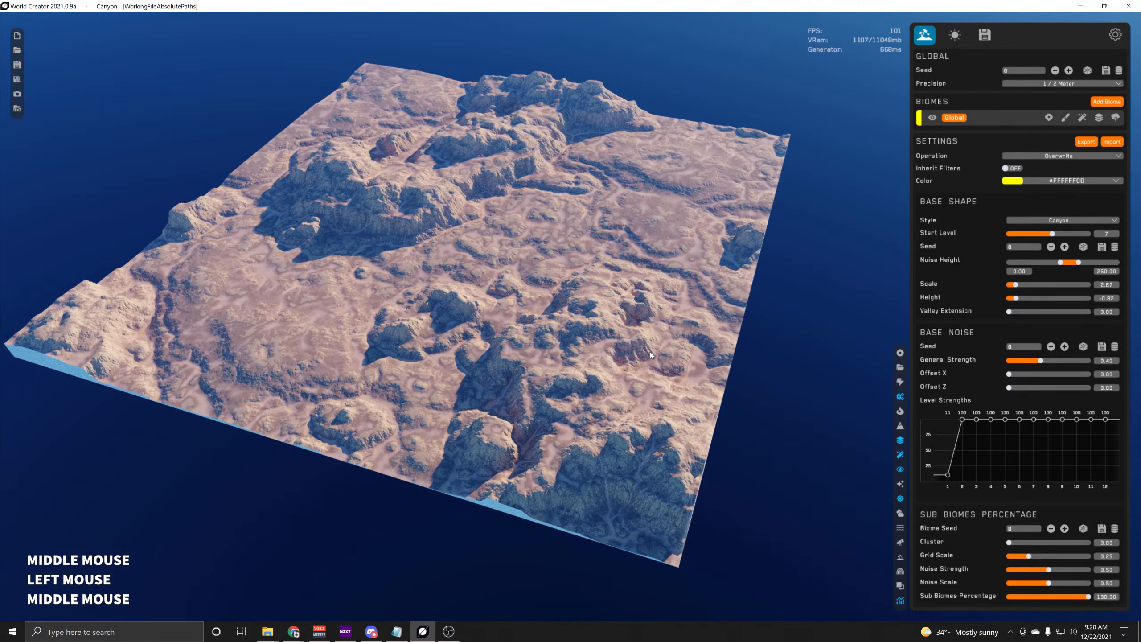
{"action": "scroll", "coordinate": [959, 325], "scroll_direction": "down", "scroll_amount": 1}
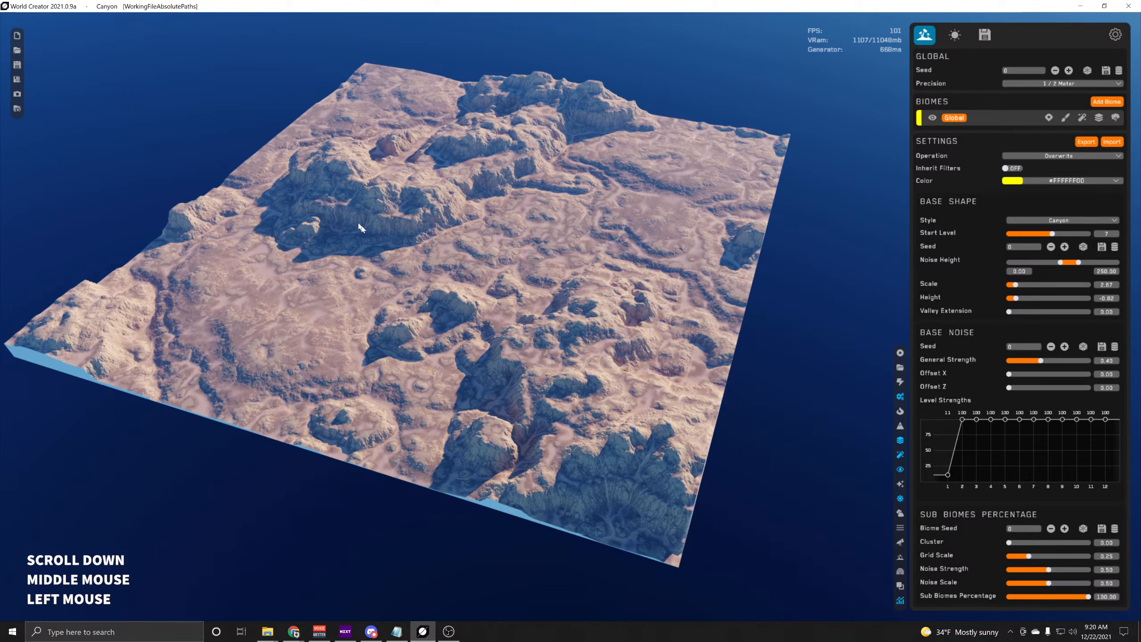
{"action": "left_click", "coordinate": [1042, 360]}
{"action": "left_click_drag", "start_coordinate": [1042, 361], "coordinate": [1040, 363]}
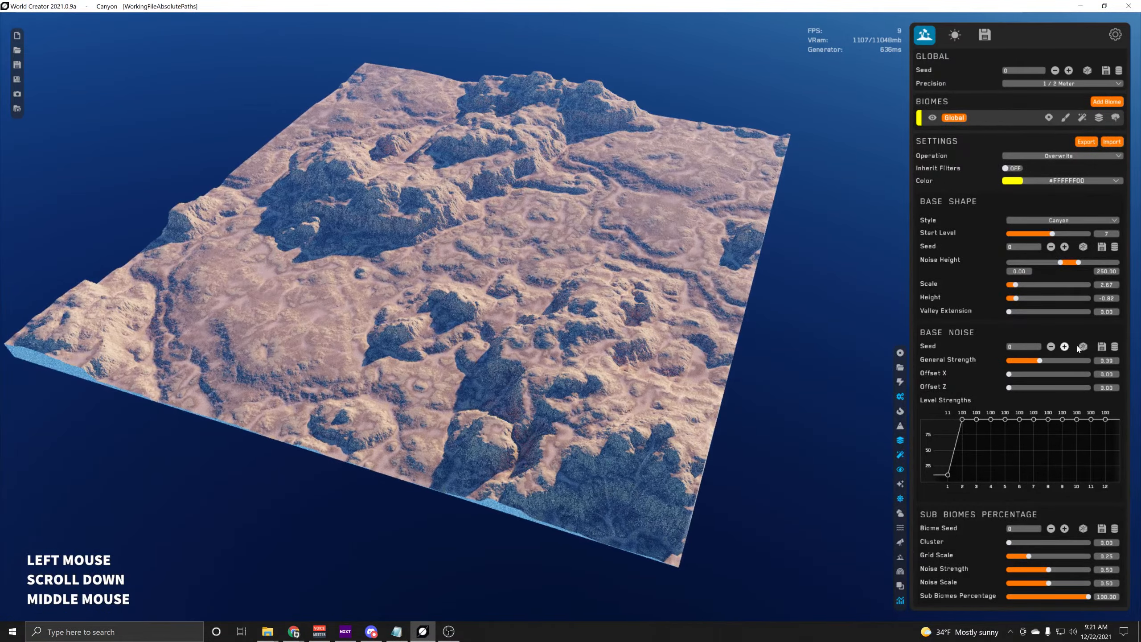
{"action": "left_click", "coordinate": [1084, 346]}
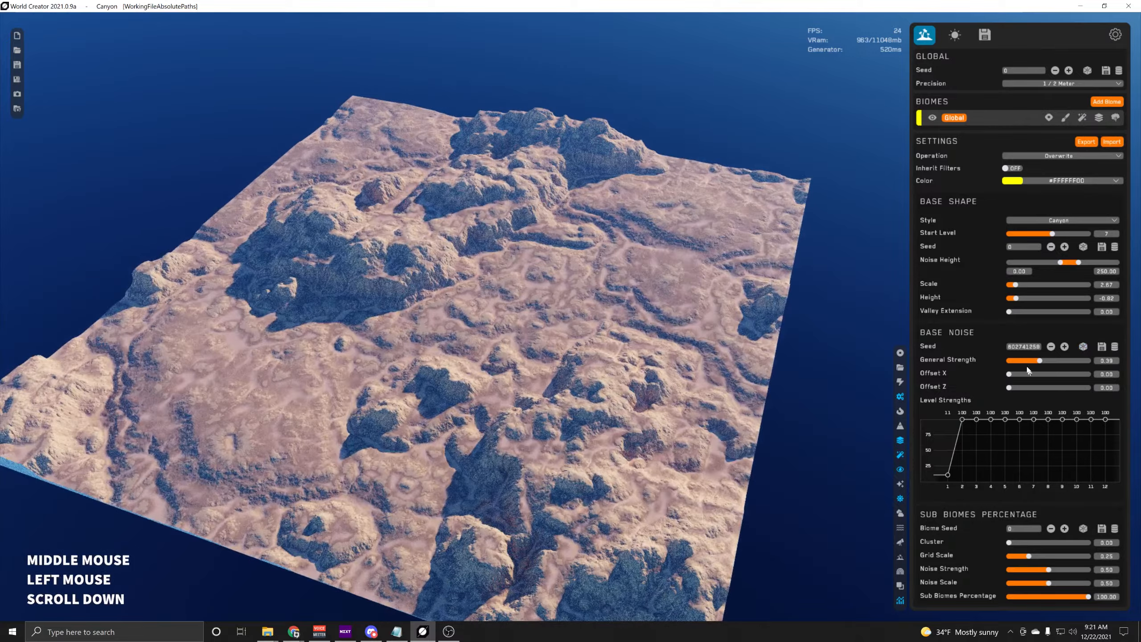
{"action": "scroll", "coordinate": [643, 352], "scroll_direction": "up", "scroll_amount": 2}
{"action": "scroll", "coordinate": [525, 341], "scroll_direction": "up", "scroll_amount": 2}
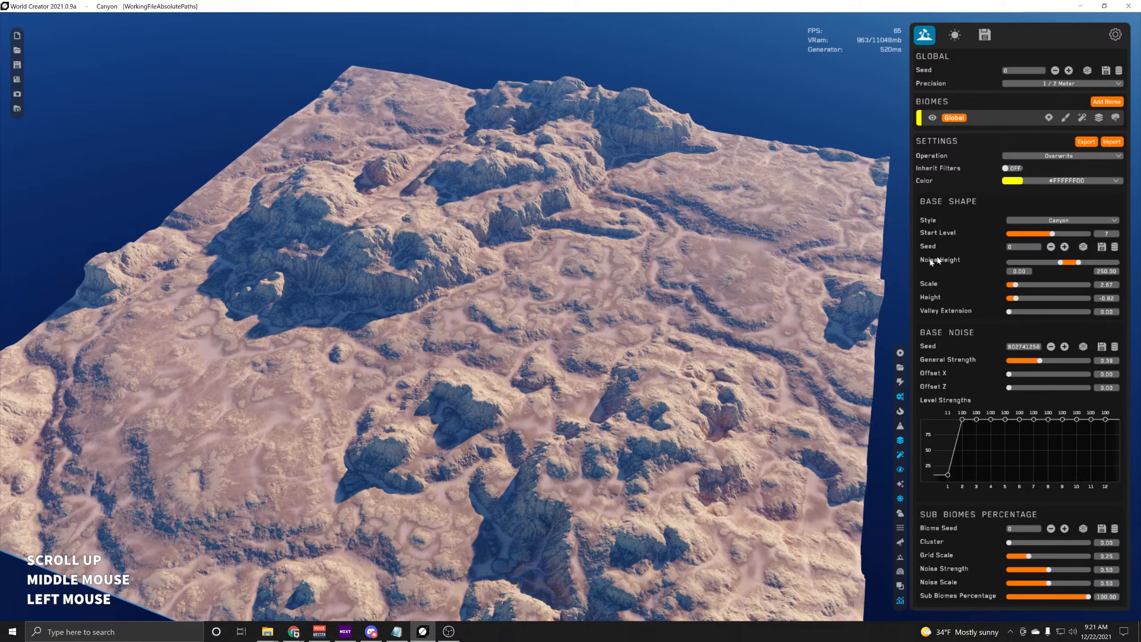
{"action": "middle_click_drag", "start_coordinate": [939, 261], "coordinate": [932, 448]}
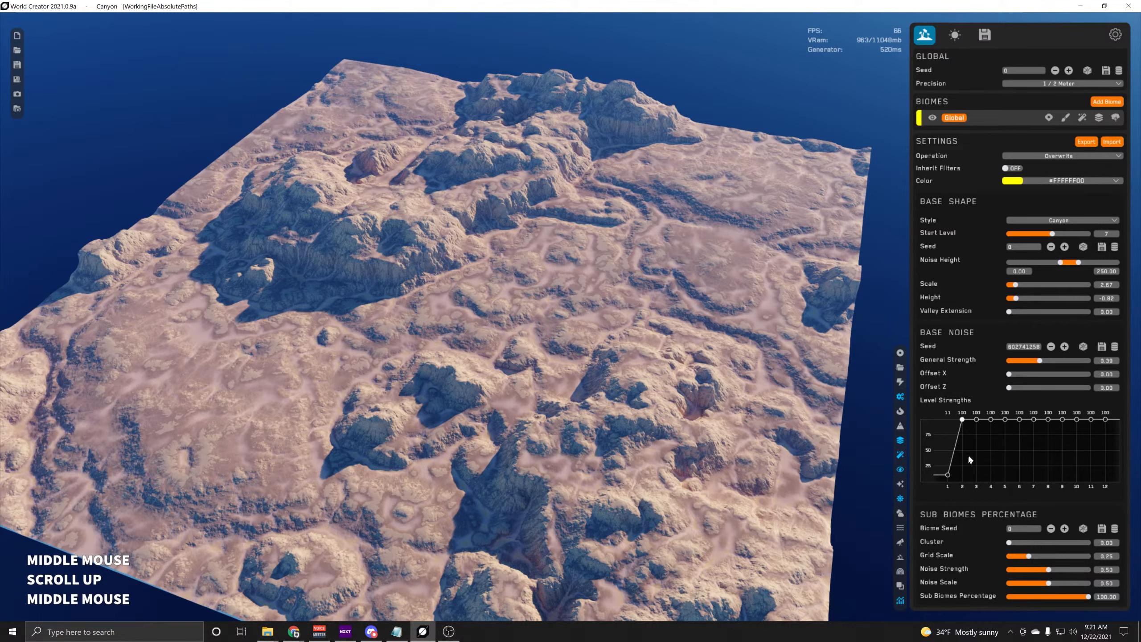
Try adjusting the Base Noise Level Strengths for levels 2 and 6, leaving both at 100
{"action": "left_click_drag", "start_coordinate": [968, 454], "coordinate": [965, 409]}
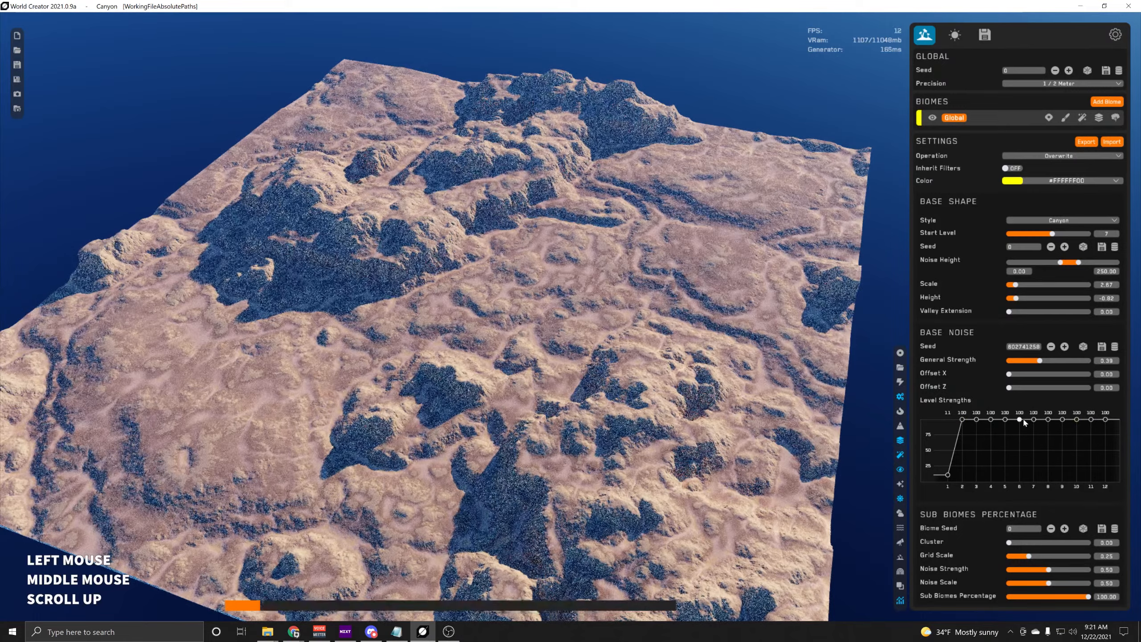
{"action": "mouse_move", "coordinate": [1023, 422]}
{"action": "left_mouse_down"}
{"action": "mouse_move", "coordinate": [1020, 452]}
{"action": "mouse_move", "coordinate": [1020, 420]}
{"action": "left_mouse_up"}
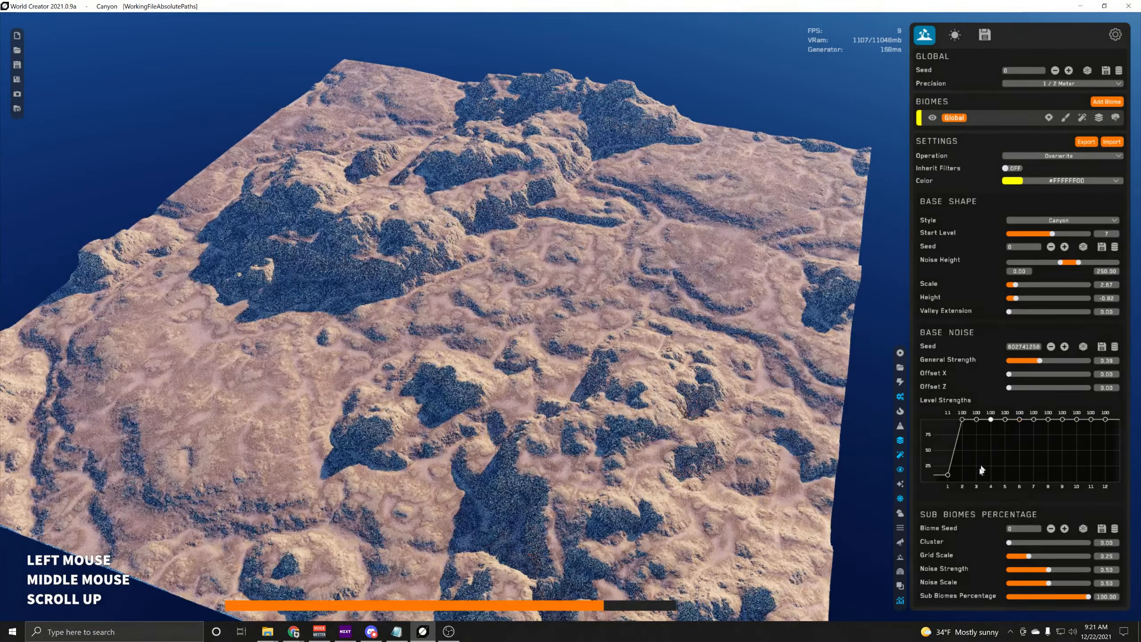
{"action": "scroll", "coordinate": [973, 490], "scroll_direction": "down", "scroll_amount": 1}
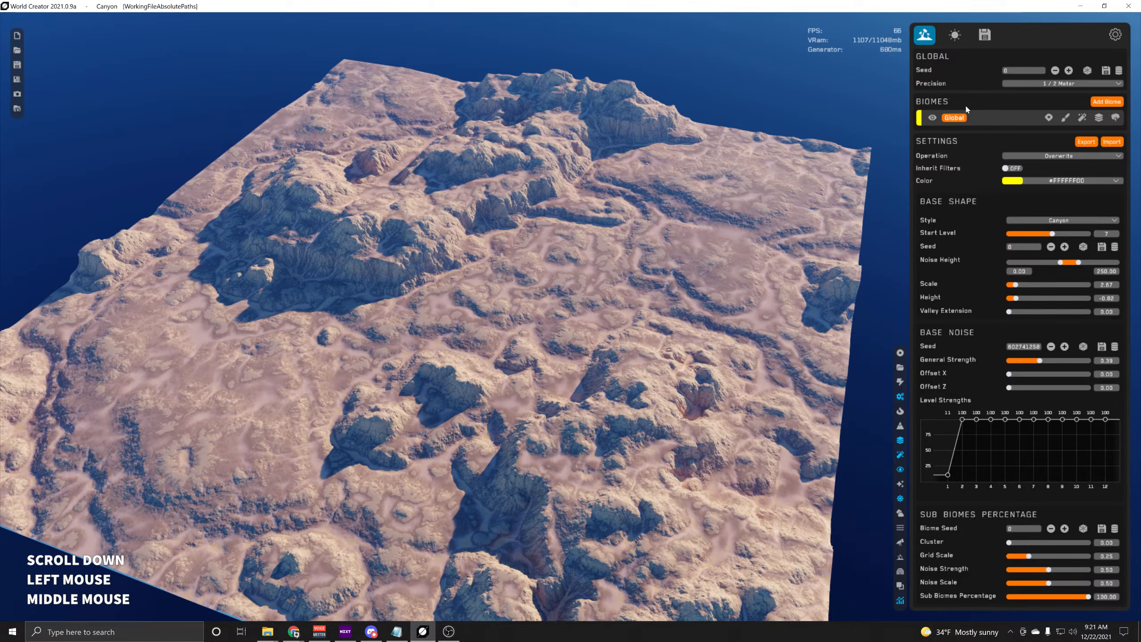
Add a sub-biome under Global, set its Operation to Add, and compare its settings with the Global biome's
{"action": "left_click", "coordinate": [944, 103]}
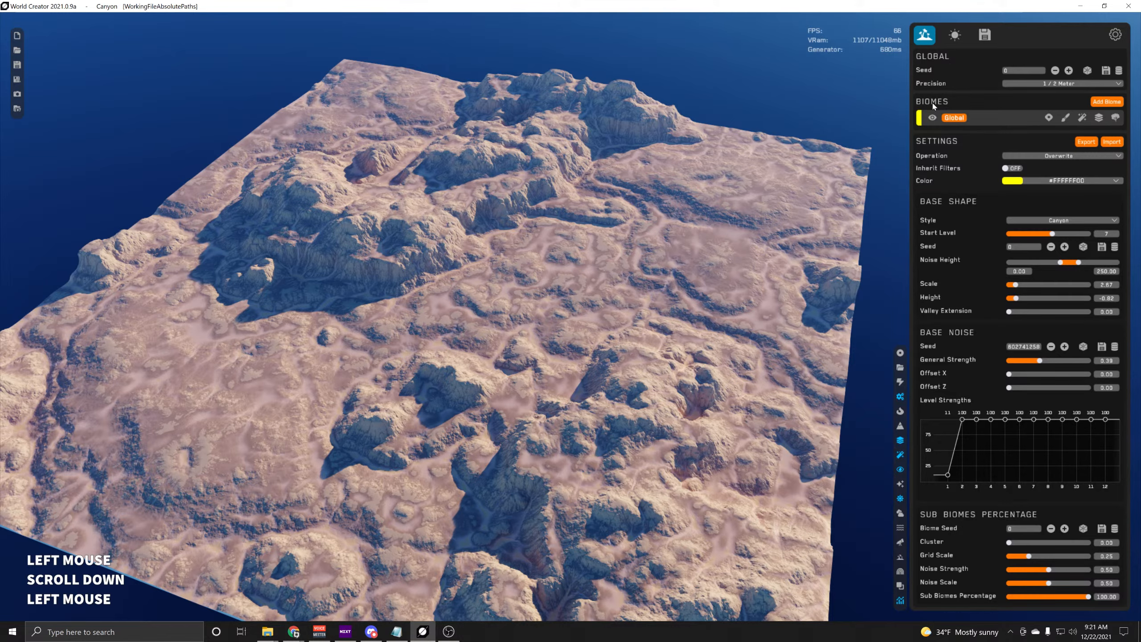
{"action": "left_click", "coordinate": [1105, 103]}
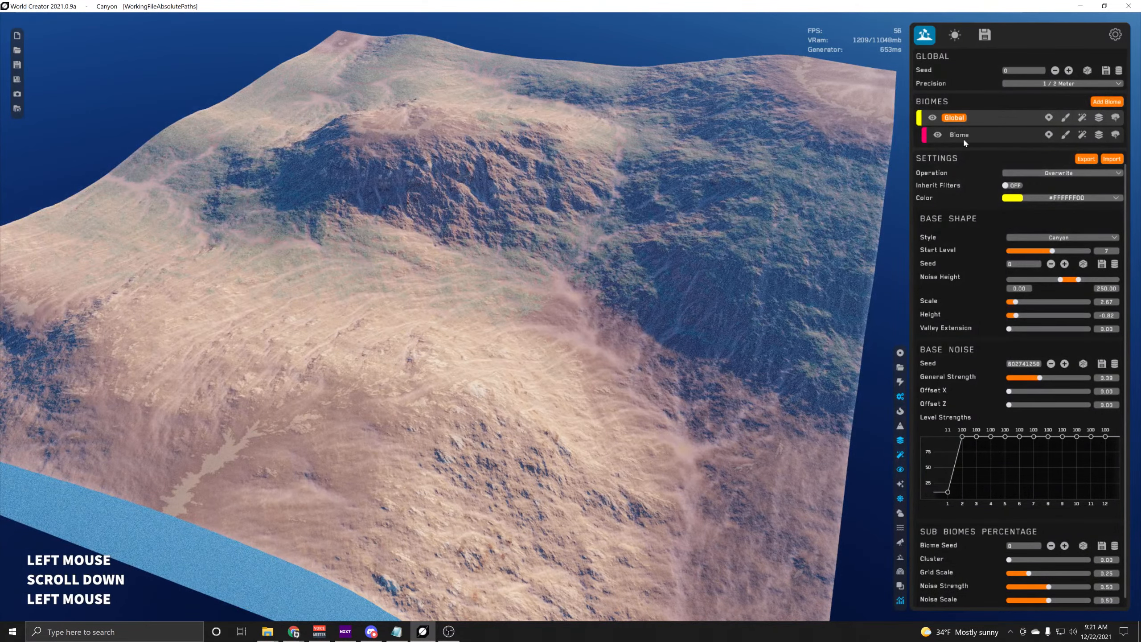
{"action": "left_click", "coordinate": [964, 136]}
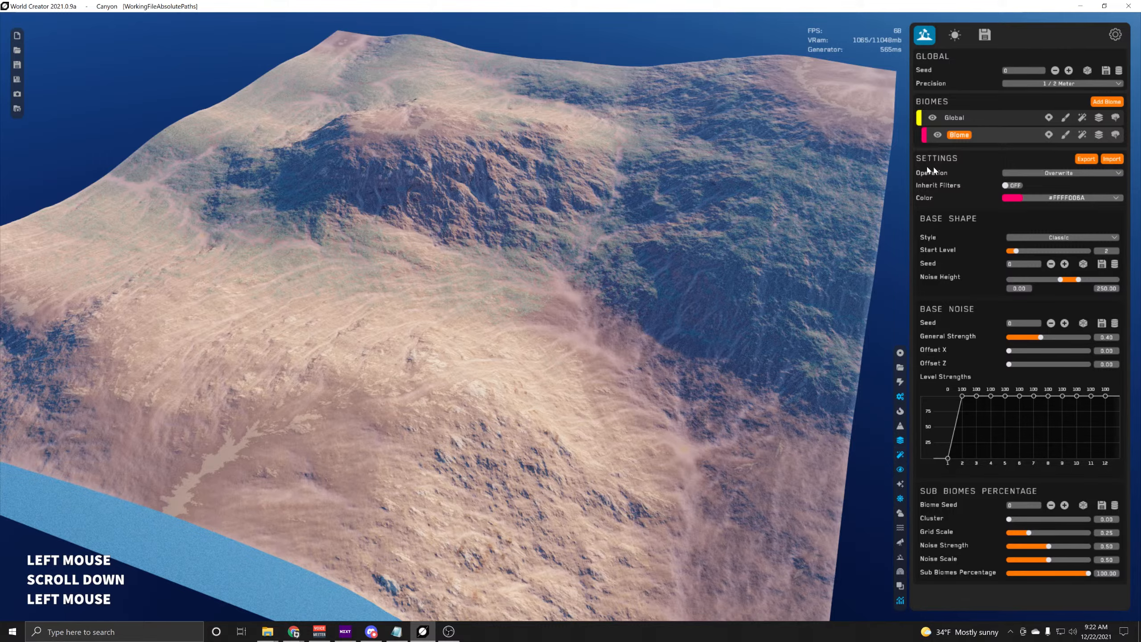
{"action": "left_click", "coordinate": [1064, 174]}
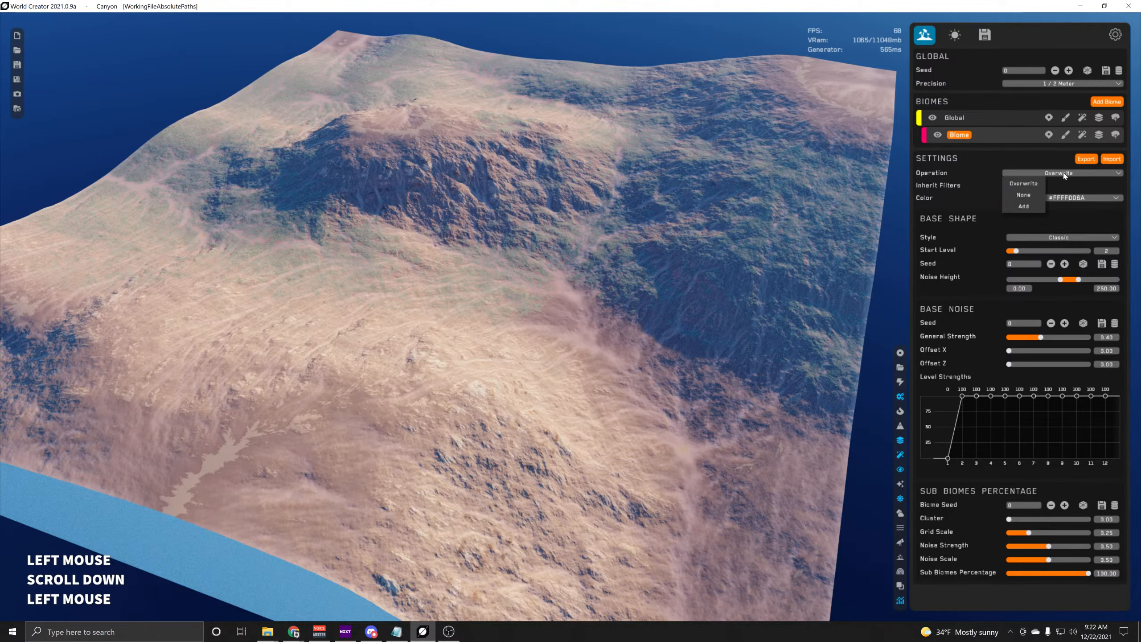
{"action": "left_click", "coordinate": [1031, 205]}
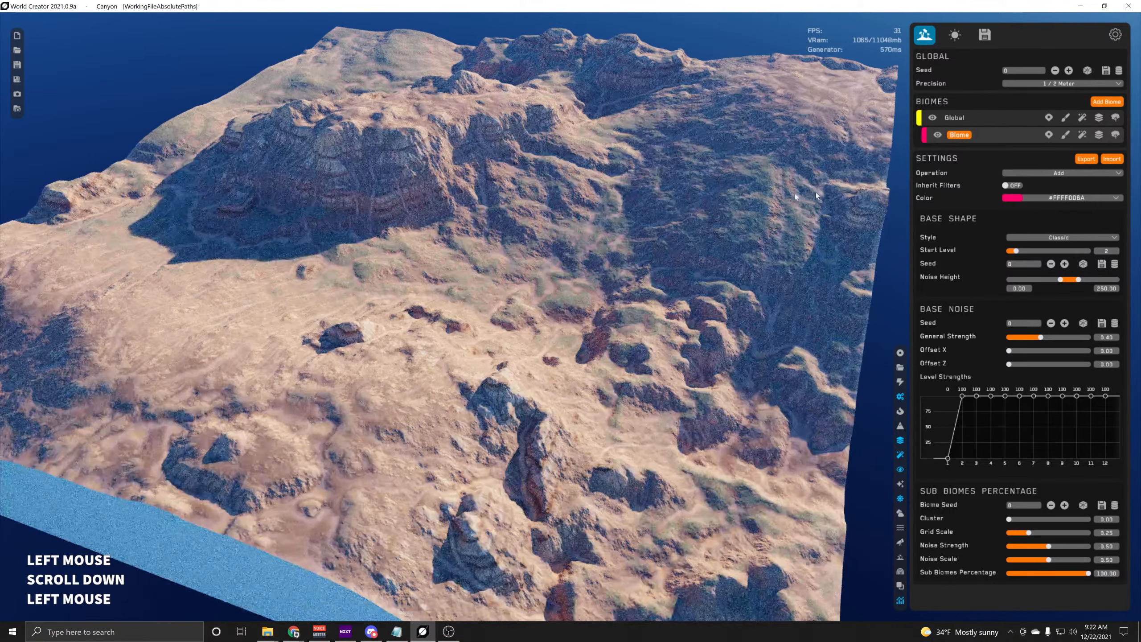
{"action": "middle_click_drag", "start_coordinate": [815, 192], "coordinate": [841, 238]}
{"action": "scroll", "coordinate": [827, 212], "scroll_direction": "down", "scroll_amount": 3}
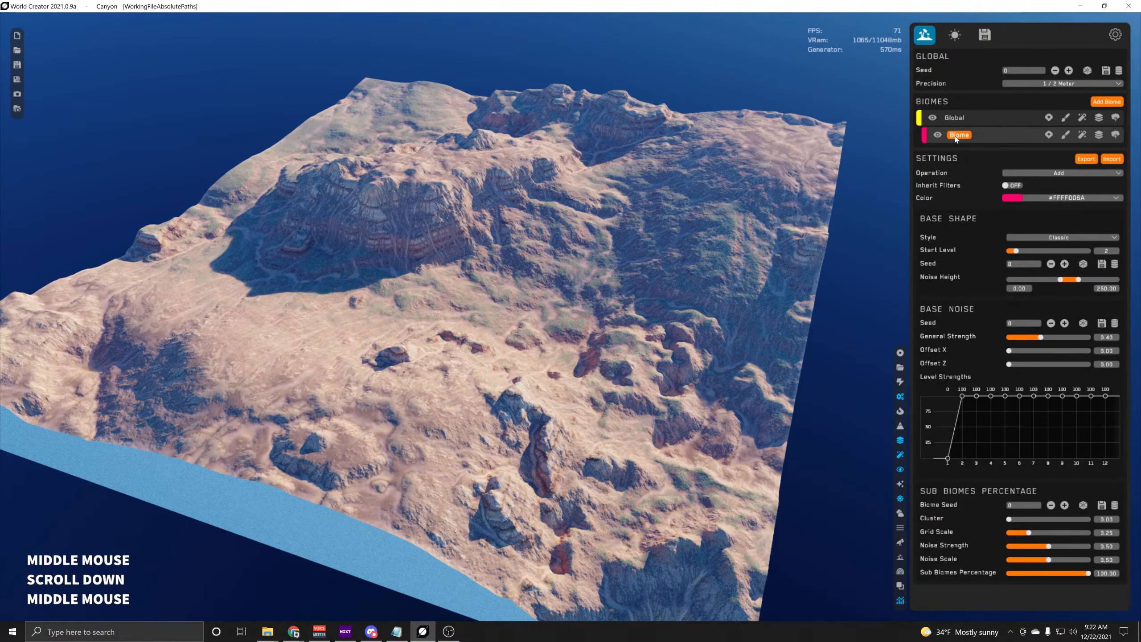
{"action": "left_click", "coordinate": [954, 117]}
{"action": "left_click", "coordinate": [961, 136]}
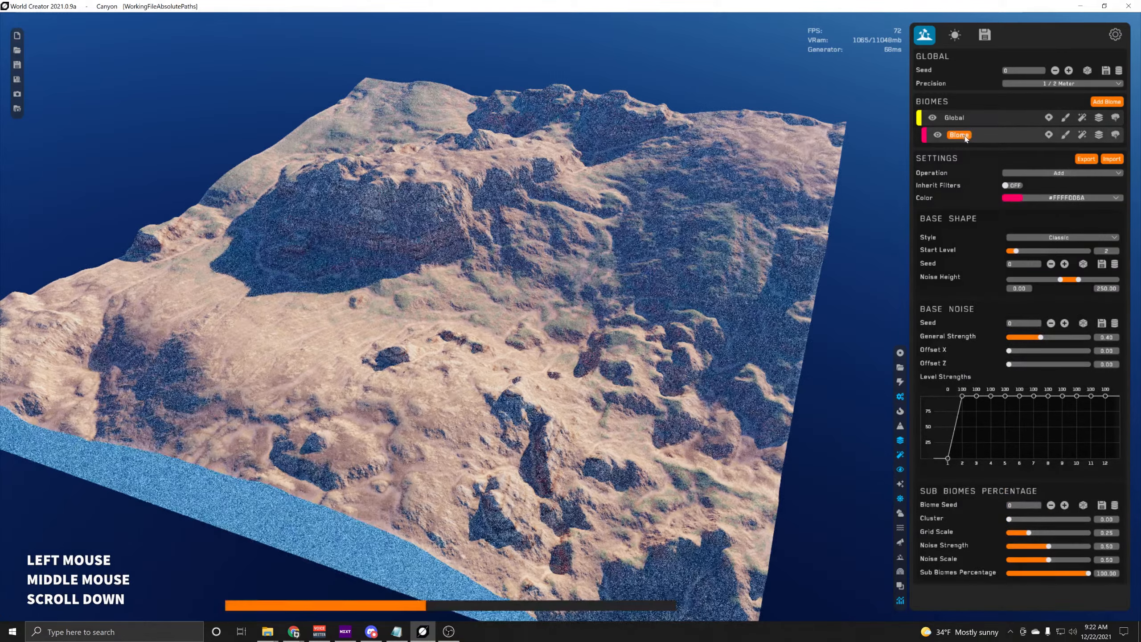
{"action": "left_click", "coordinate": [942, 122]}
{"action": "left_click", "coordinate": [955, 138]}
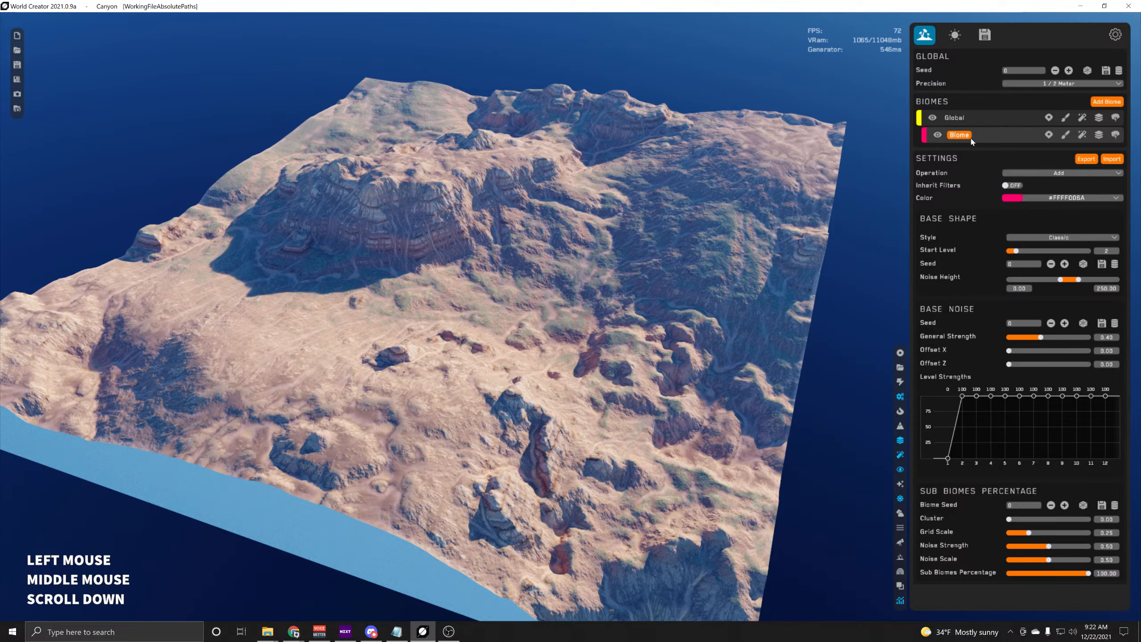
Add a second sub-biome under Global, set its Operation to Add, and compare its settings with the first sub-biome's
{"action": "left_click", "coordinate": [1107, 102]}
{"action": "left_click_drag", "start_coordinate": [965, 153], "coordinate": [960, 143]}
{"action": "left_click", "coordinate": [1043, 191]}
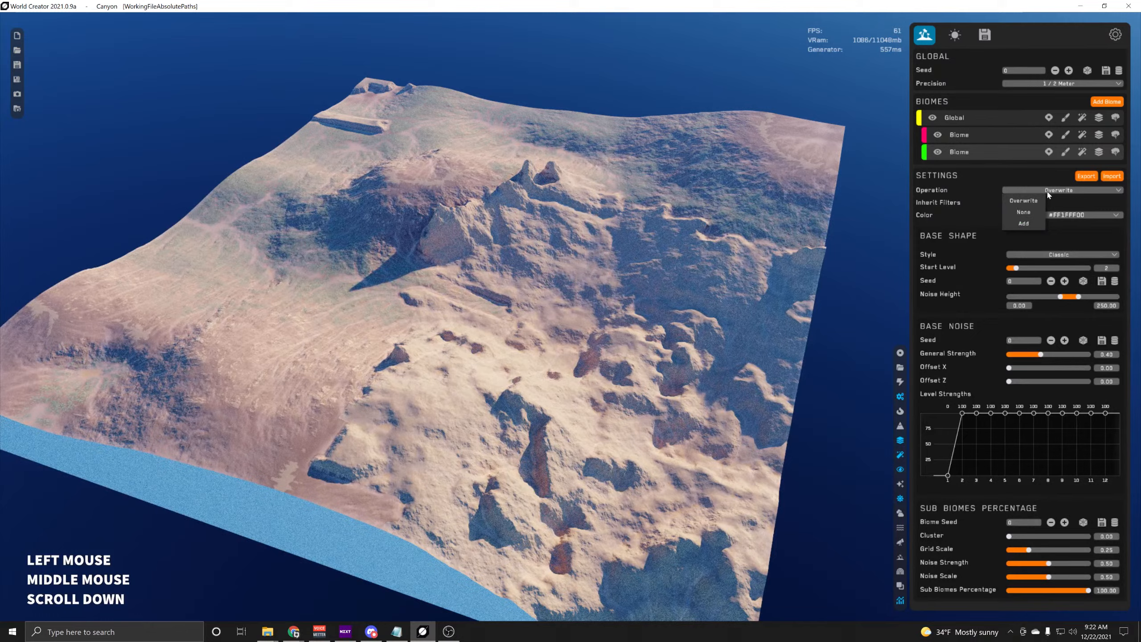
{"action": "left_click", "coordinate": [1029, 227]}
{"action": "left_click", "coordinate": [960, 135]}
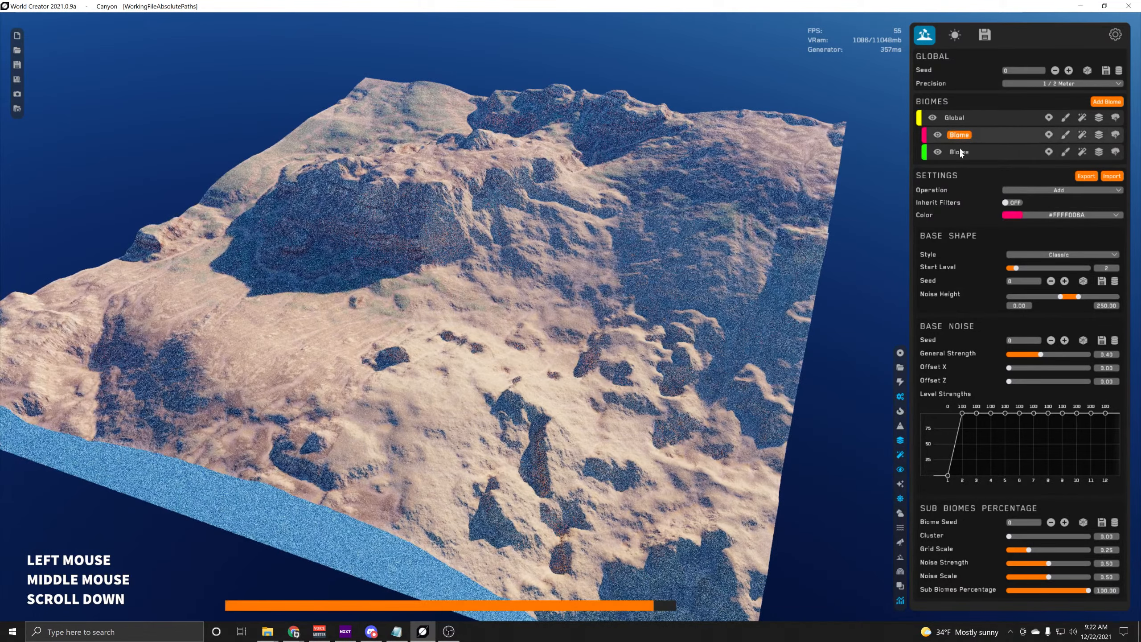
{"action": "left_click", "coordinate": [959, 152]}
{"action": "left_click", "coordinate": [959, 135]}
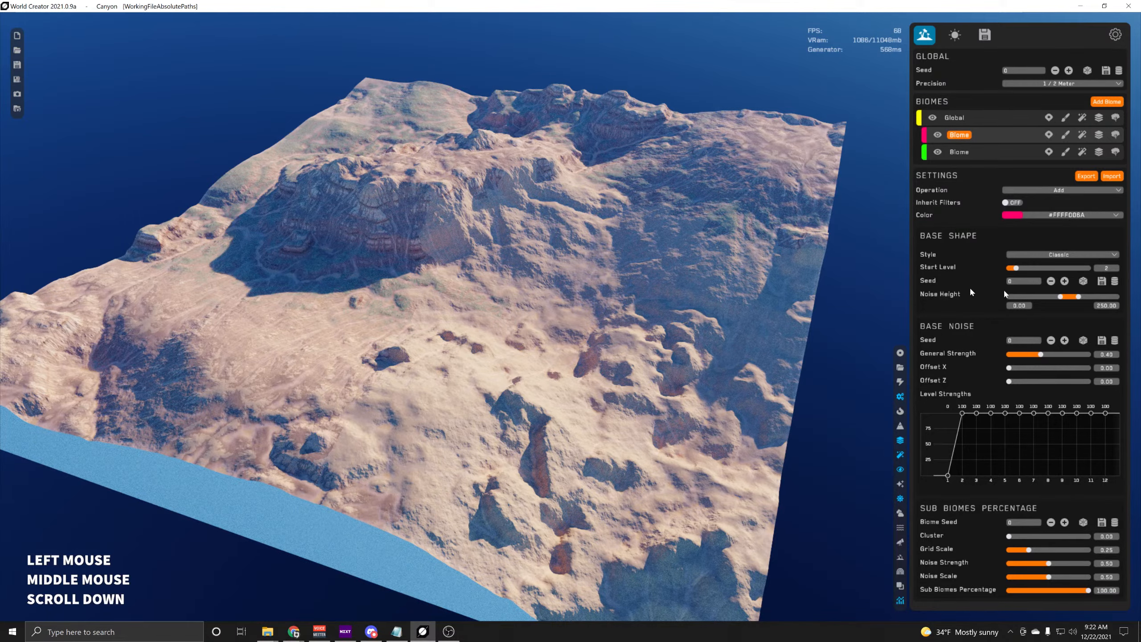
{"action": "left_click", "coordinate": [960, 152]}
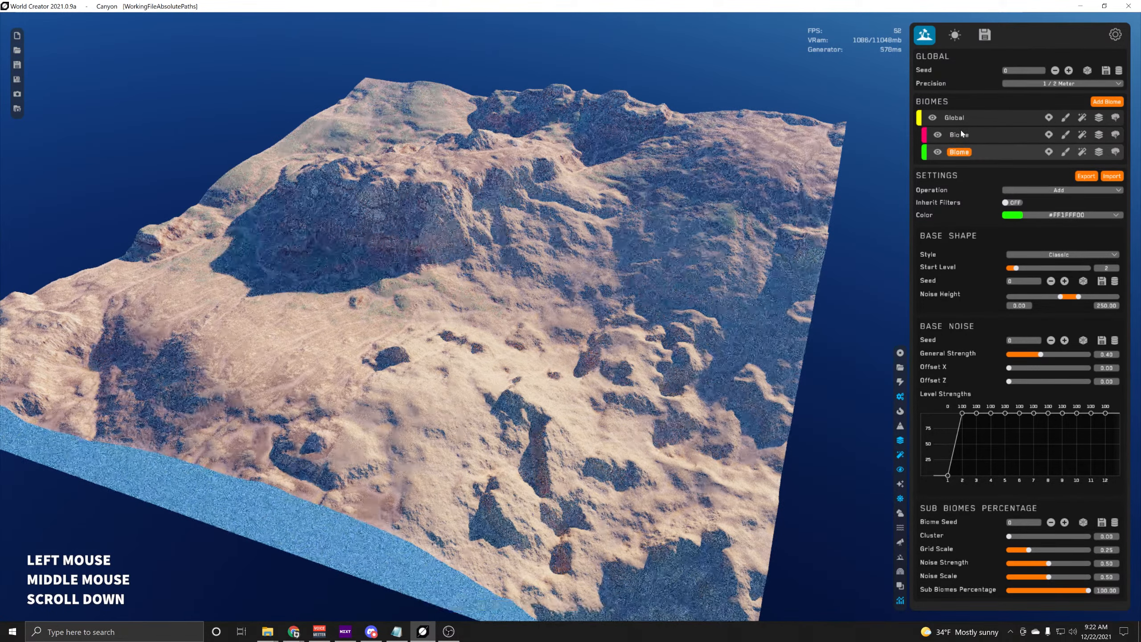
{"action": "left_click", "coordinate": [961, 135]}
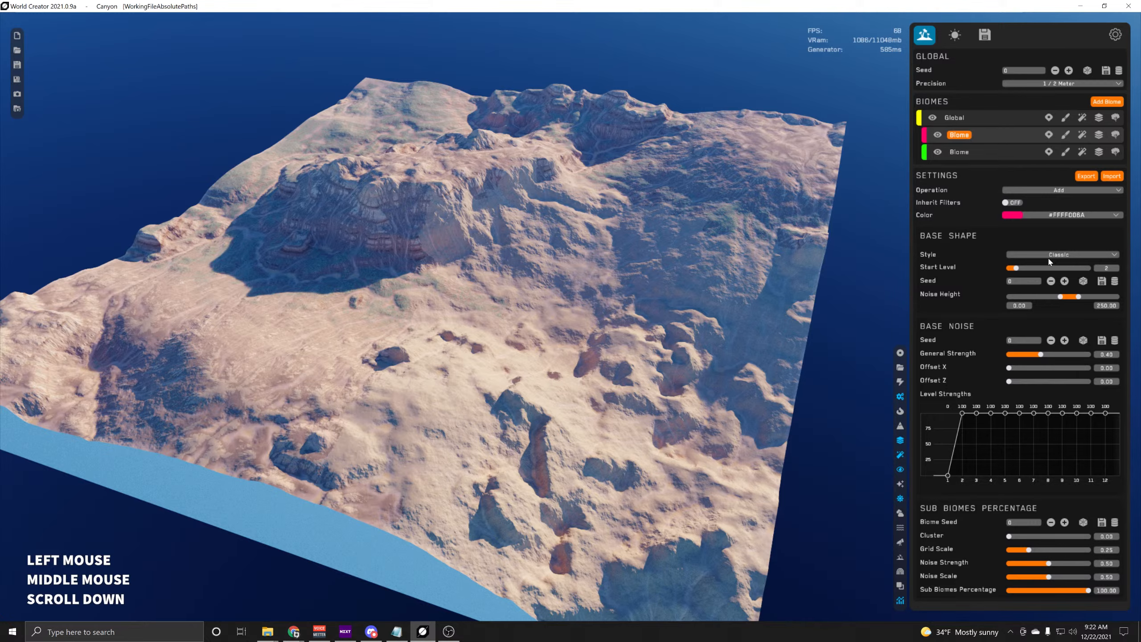
Set the base shape Style of the first (pink) sub-biome to Crater
{"action": "left_click", "coordinate": [952, 117]}
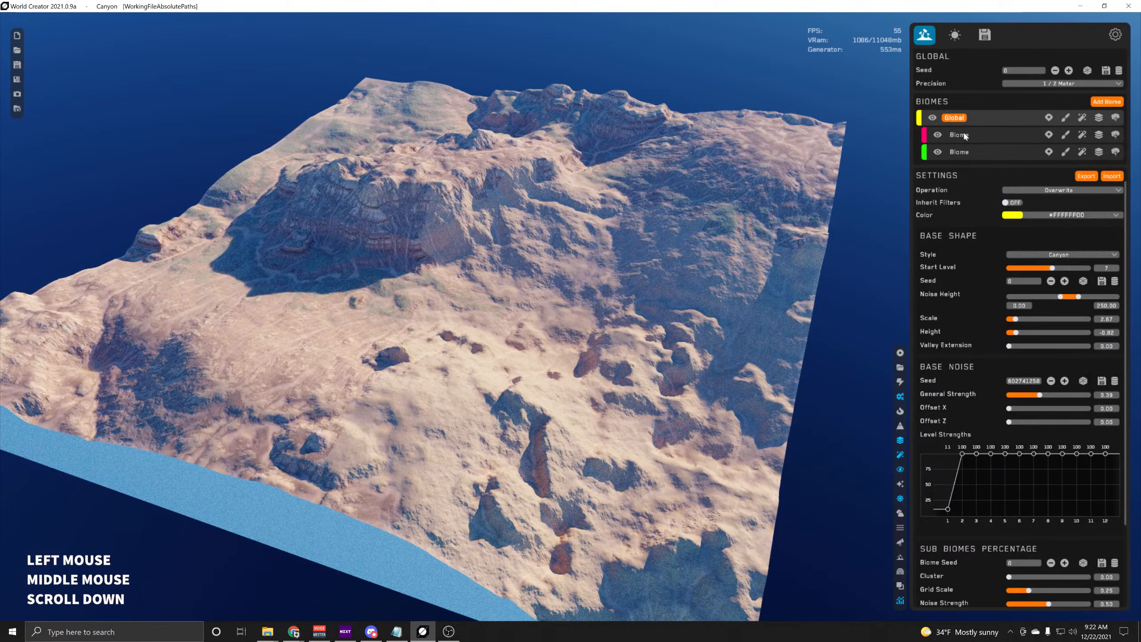
{"action": "left_click", "coordinate": [964, 136]}
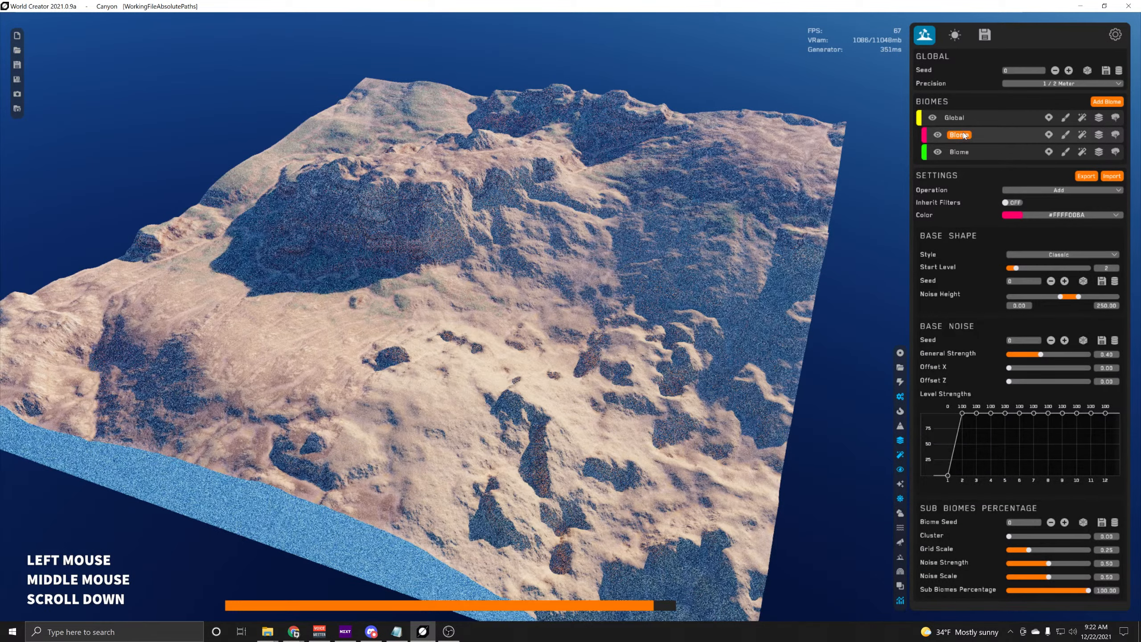
{"action": "left_click", "coordinate": [1058, 257]}
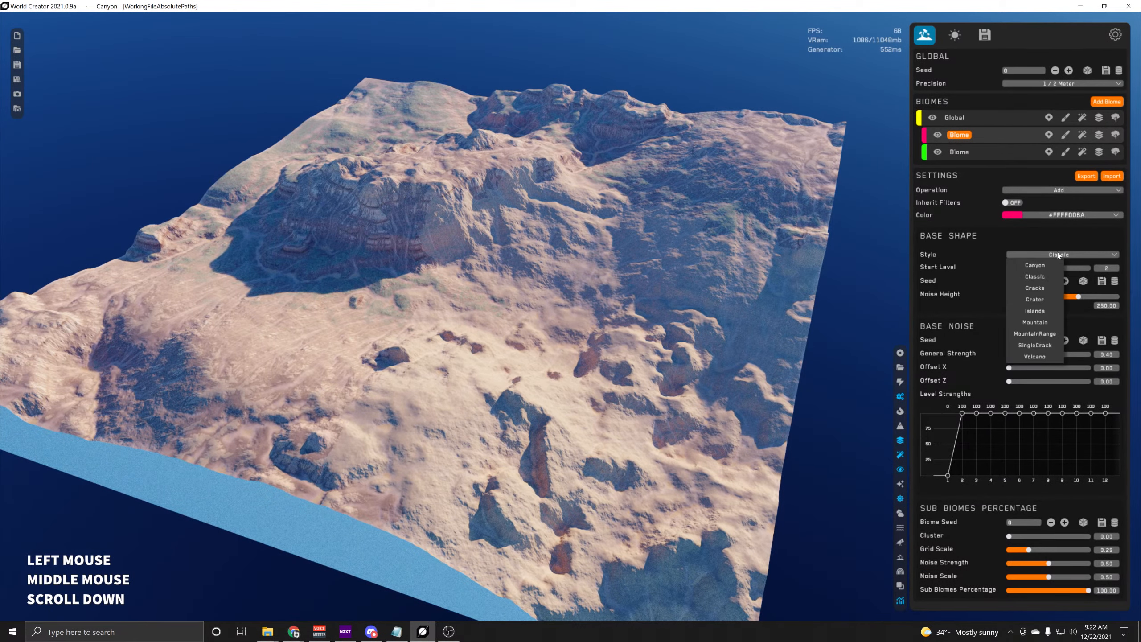
{"action": "left_click", "coordinate": [1035, 300]}
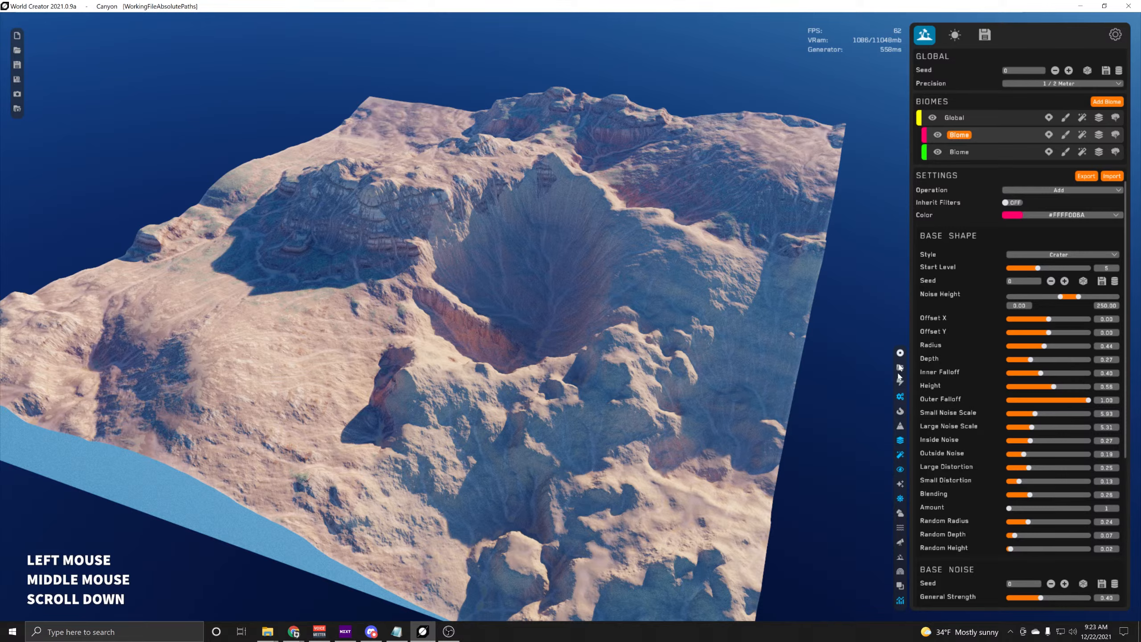
Show the biome colour overlay and examine how the pink and green sub-biomes are distributed over the terrain
{"action": "left_click", "coordinate": [955, 117]}
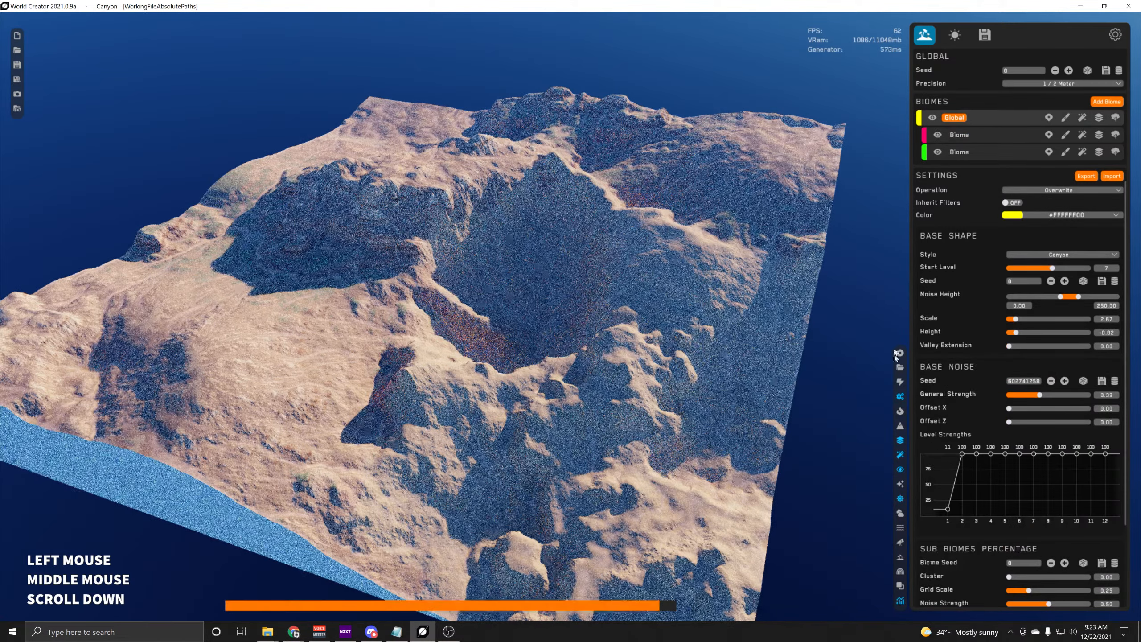
{"action": "left_click", "coordinate": [902, 558]}
{"action": "middle_click_drag", "start_coordinate": [574, 290], "coordinate": [582, 452]}
{"action": "scroll", "coordinate": [582, 447], "scroll_direction": "down", "scroll_amount": 5}
{"action": "right_click_drag", "start_coordinate": [591, 455], "coordinate": [591, 466]}
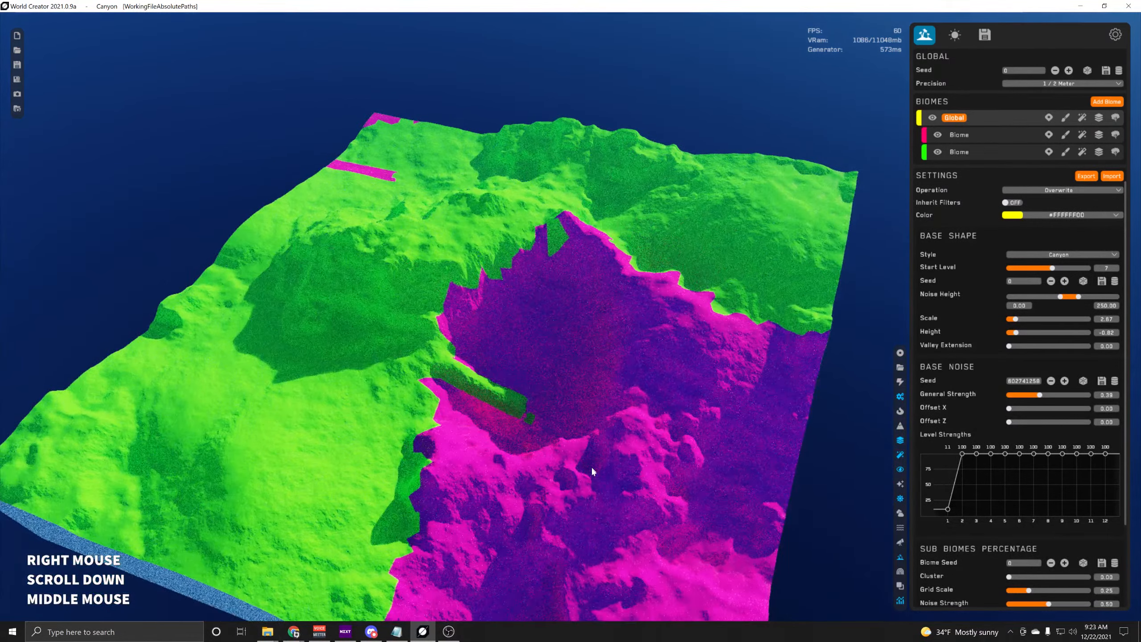
{"action": "middle_click_drag", "start_coordinate": [591, 466], "coordinate": [582, 383]}
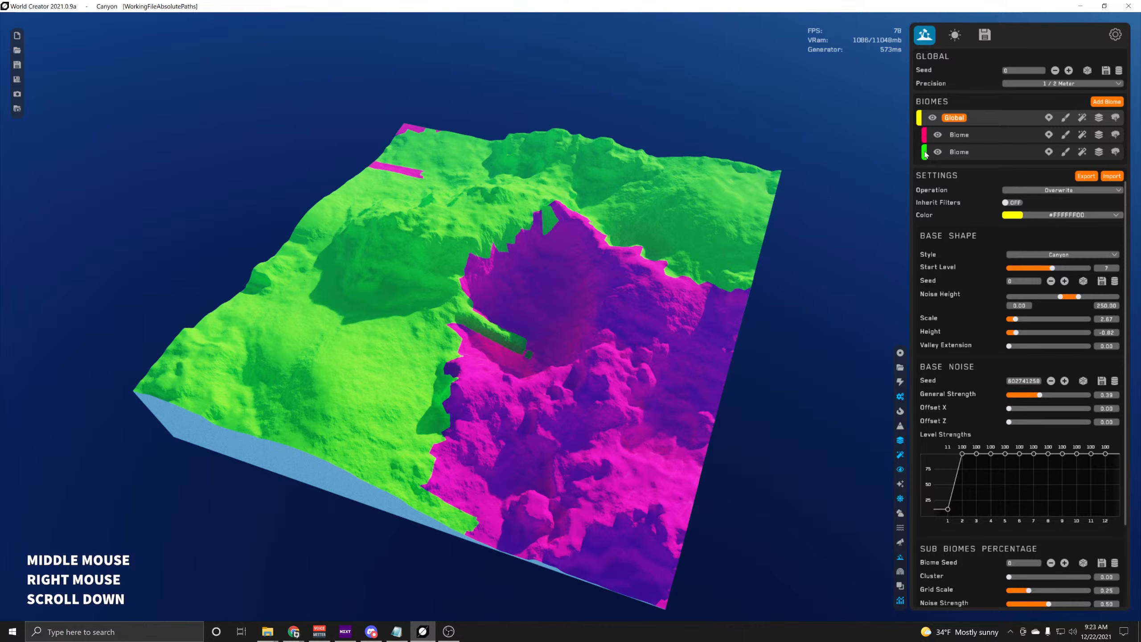
Reduce the Global biome's Sub Biomes Percentage to about 44 and the two sub-biomes' percentages to 67.78 and 62.31
{"action": "left_click", "coordinate": [958, 118]}
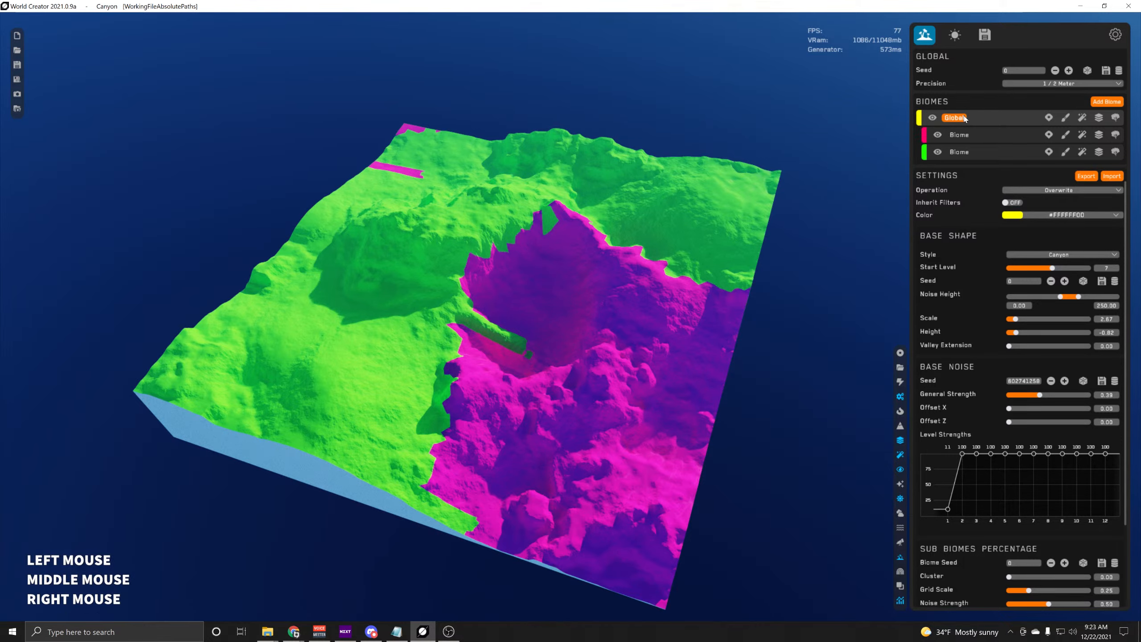
{"action": "scroll", "coordinate": [951, 482], "scroll_direction": "down", "scroll_amount": 3}
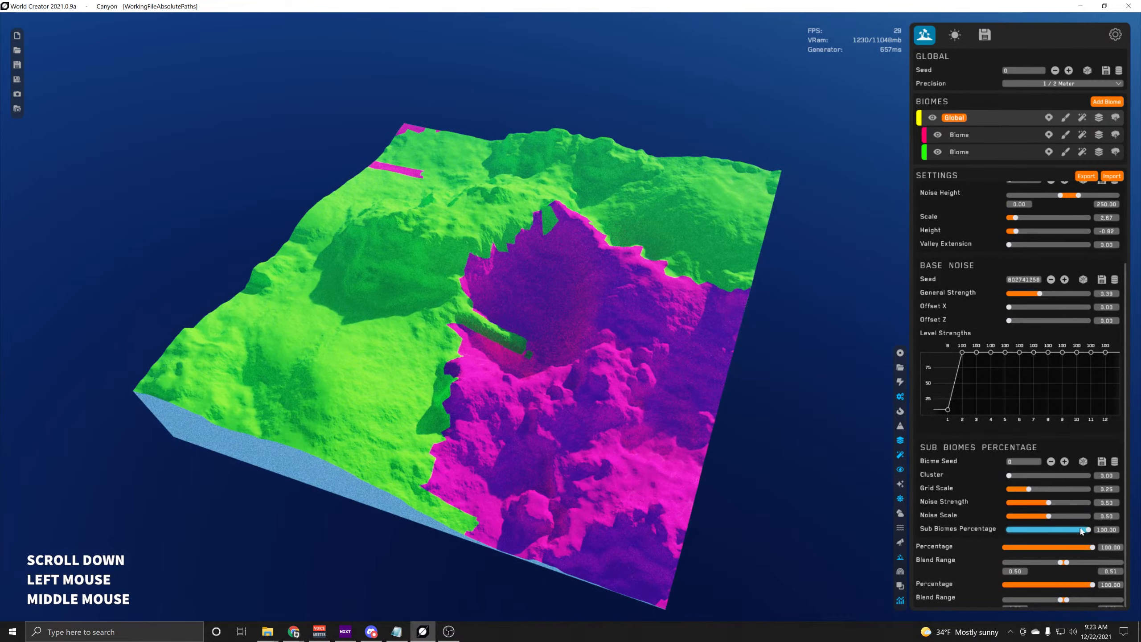
{"action": "left_click_drag", "start_coordinate": [1088, 530], "coordinate": [1064, 547]}
{"action": "left_click_drag", "start_coordinate": [1094, 585], "coordinate": [1060, 585]}
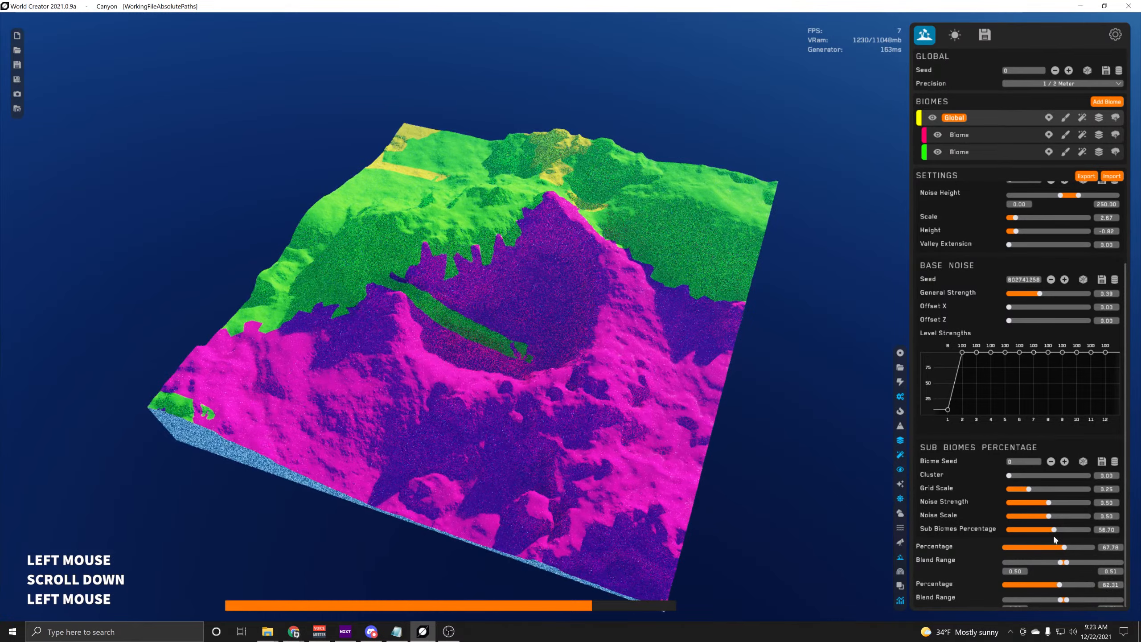
{"action": "left_click_drag", "start_coordinate": [1054, 530], "coordinate": [1043, 530]}
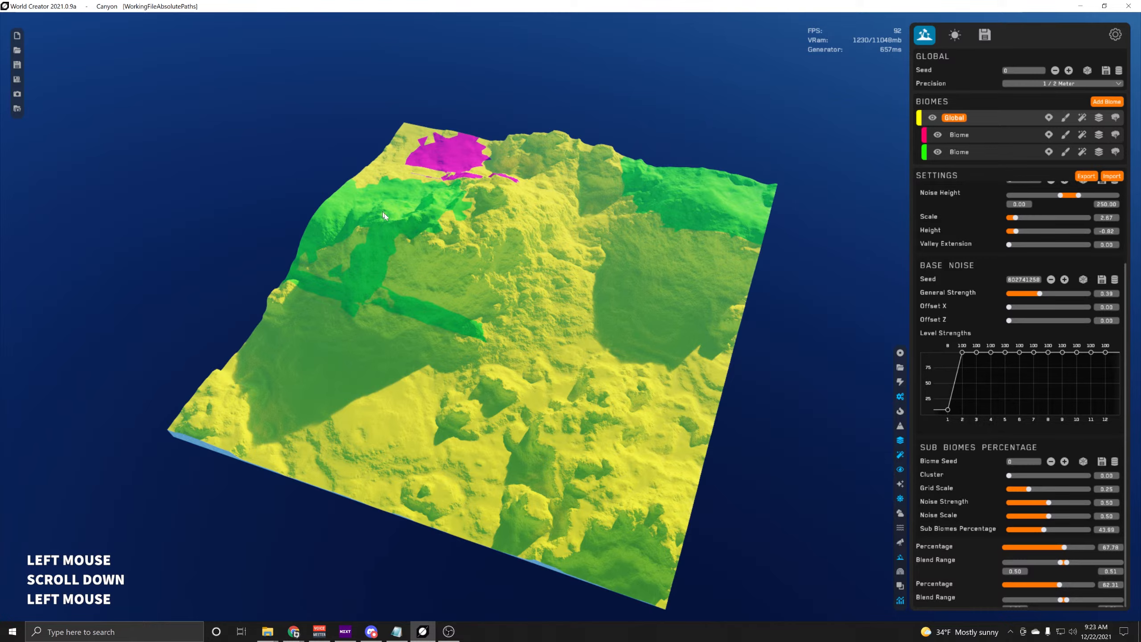
Hide the biome colour overlay and select the green sub-biome to view its settings on the textured terrain
{"action": "left_click", "coordinate": [900, 557]}
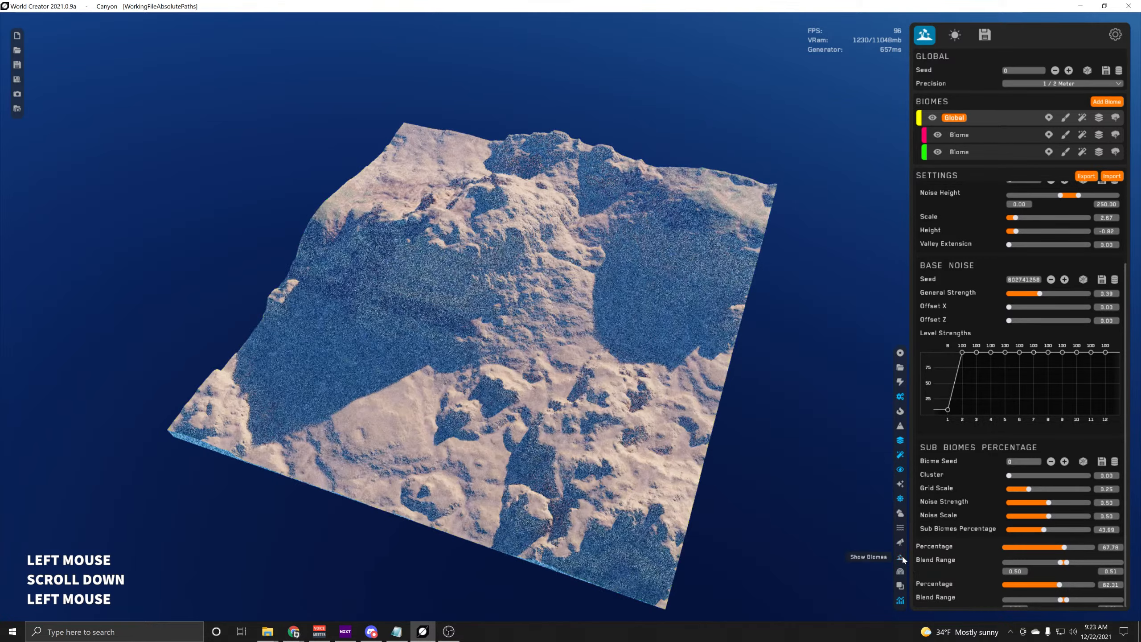
{"action": "scroll", "coordinate": [614, 352], "scroll_direction": "up", "scroll_amount": 2}
{"action": "left_click", "coordinate": [989, 152]}
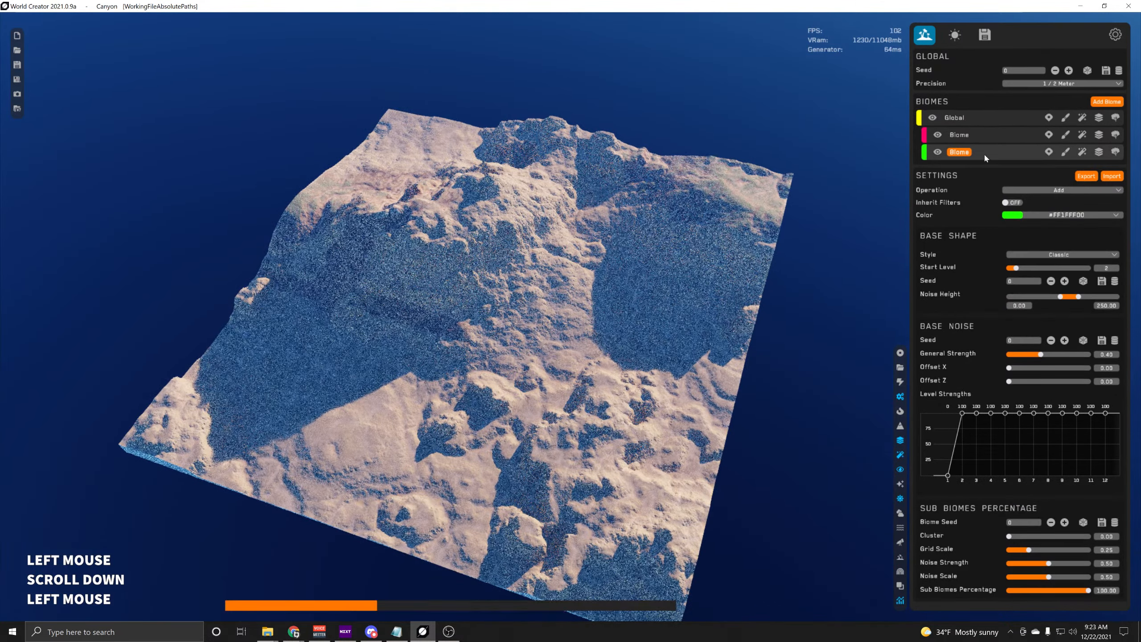
Set the base shape Style of the green sub-biome to MountainRange and view the reshaped terrain
{"action": "left_click", "coordinate": [1065, 254]}
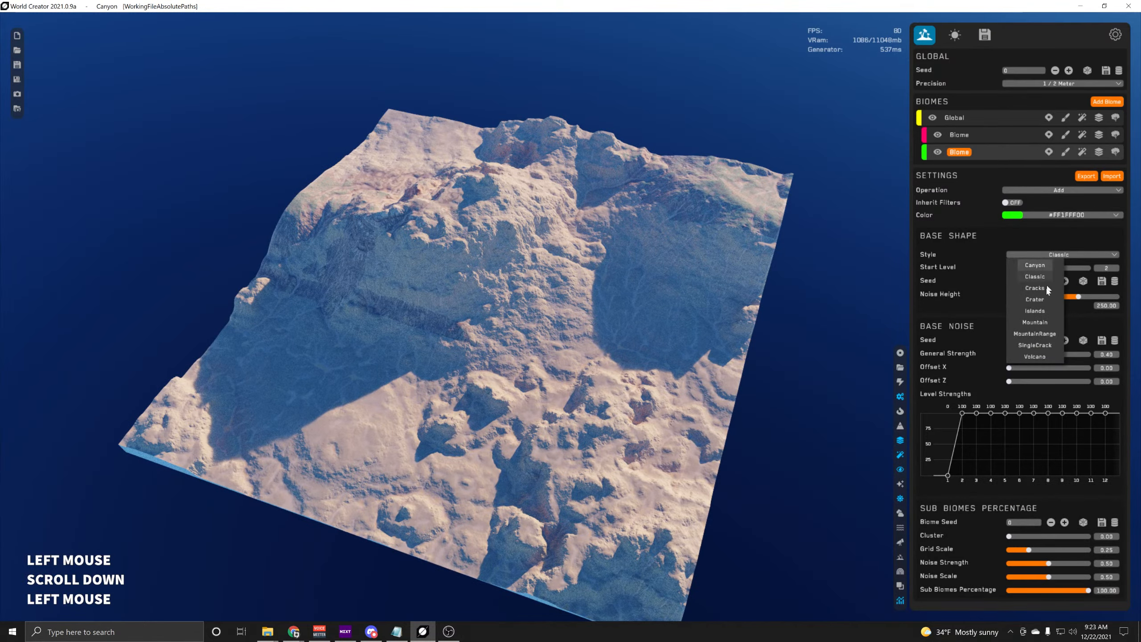
{"action": "left_click", "coordinate": [1035, 333]}
{"action": "middle_click", "coordinate": [617, 300]}
{"action": "scroll", "coordinate": [490, 373], "scroll_direction": "up", "scroll_amount": 2}
{"action": "right_click_drag", "start_coordinate": [490, 373], "coordinate": [472, 324]}
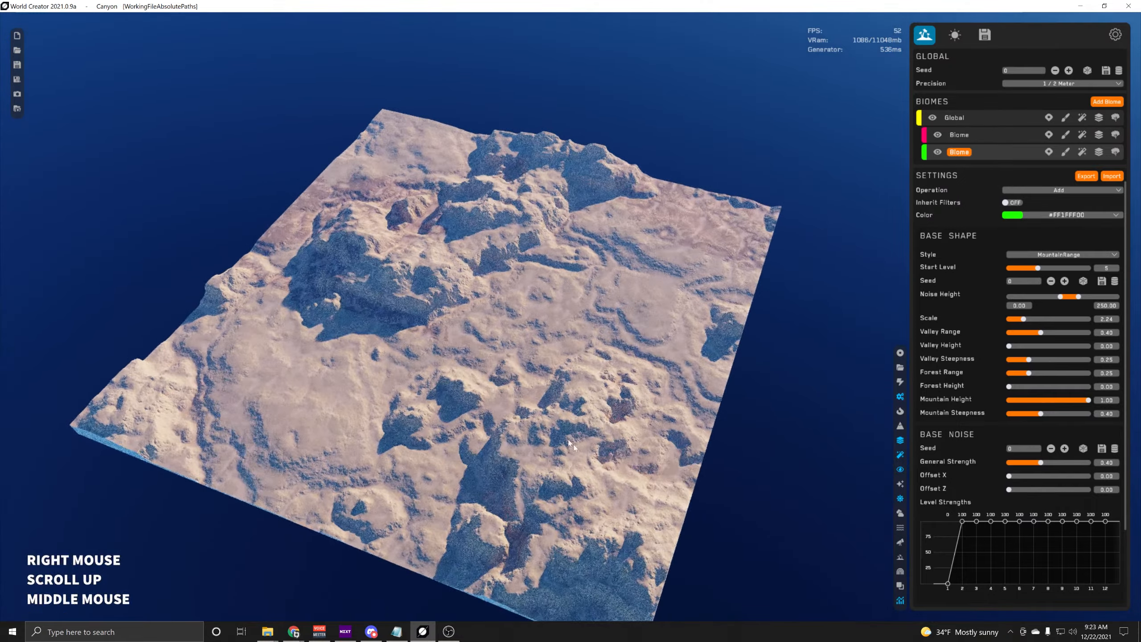
{"action": "middle_click_drag", "start_coordinate": [472, 324], "coordinate": [497, 286]}
{"action": "right_click_drag", "start_coordinate": [498, 285], "coordinate": [548, 342]}
{"action": "middle_click_drag", "start_coordinate": [548, 342], "coordinate": [620, 340]}
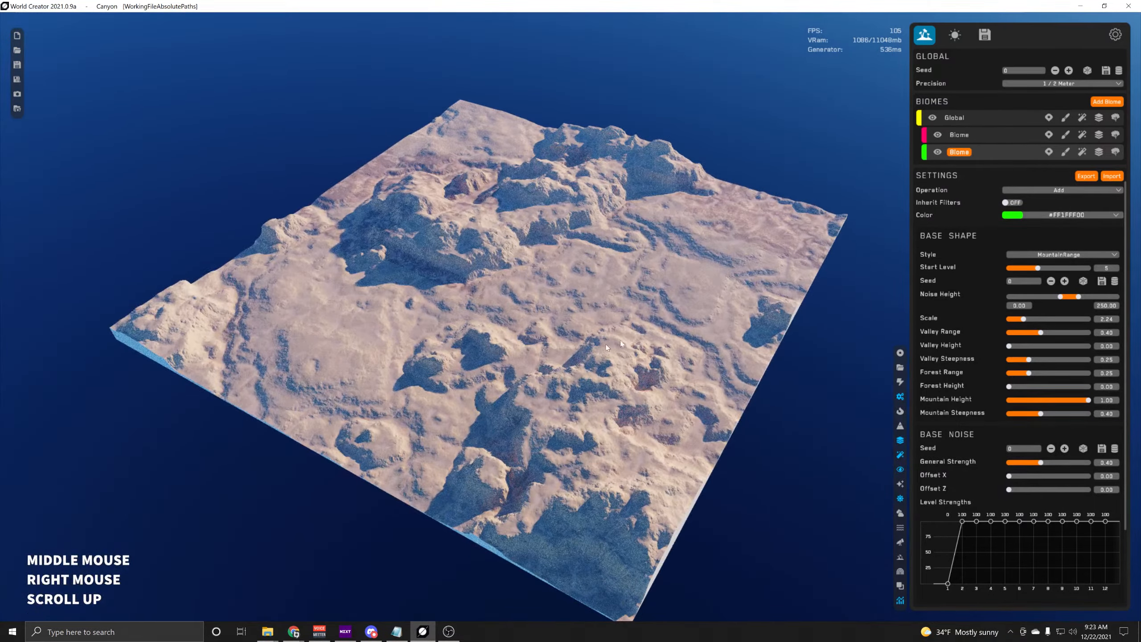
Compare the pink and green sub-biomes' settings and lower all of the green sub-biome's base noise Level Strengths to 25
{"action": "left_click", "coordinate": [966, 139]}
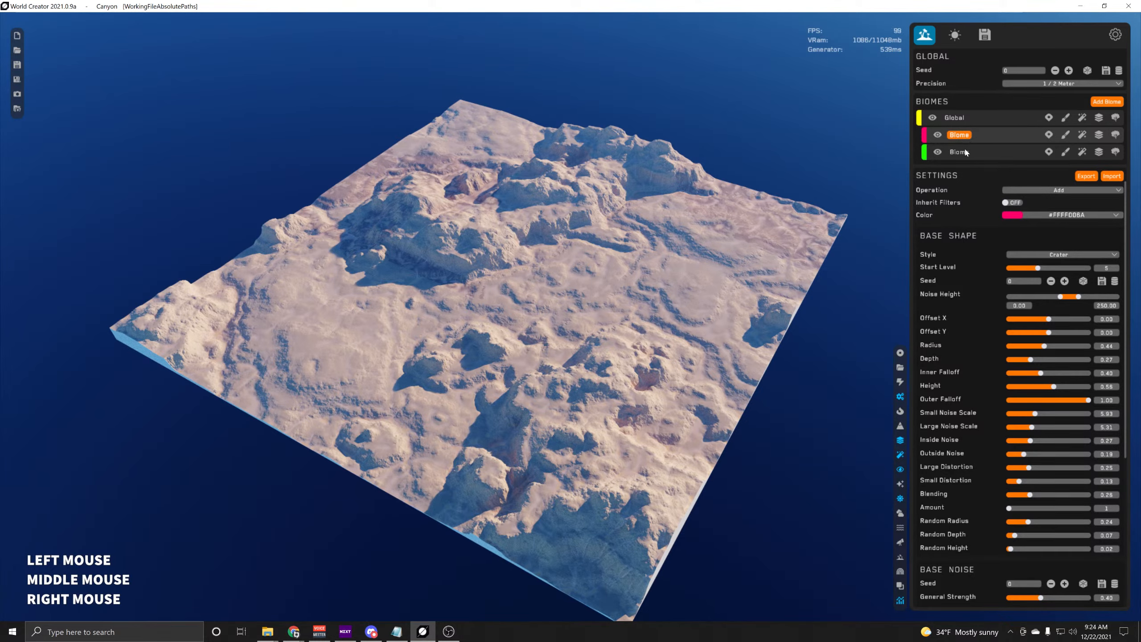
{"action": "left_click", "coordinate": [967, 152]}
{"action": "left_click", "coordinate": [963, 135]}
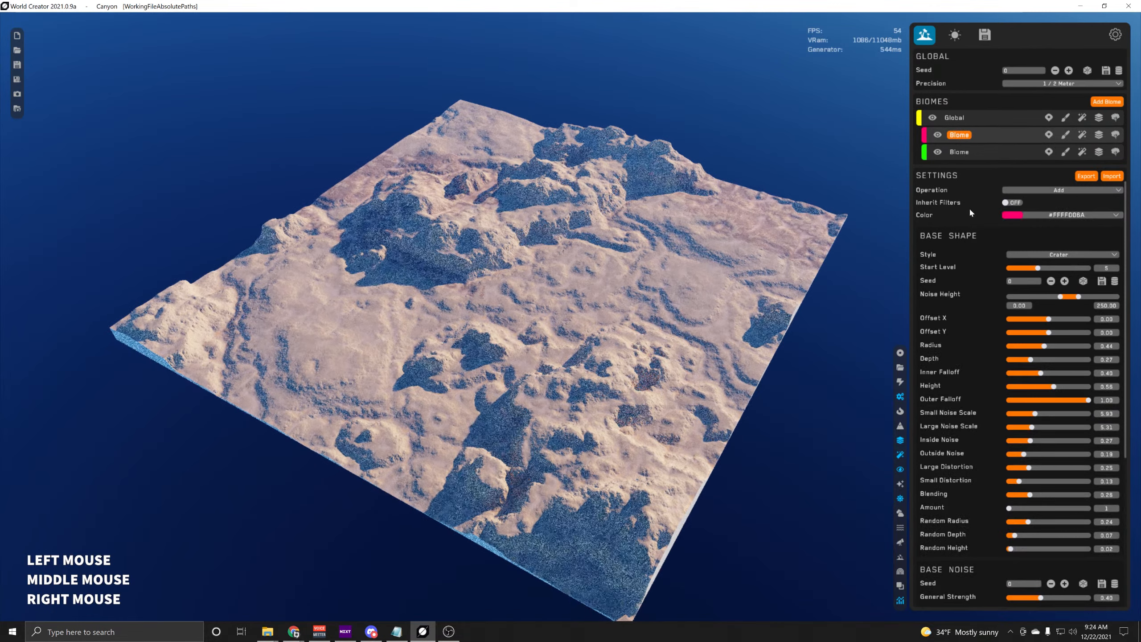
{"action": "left_click", "coordinate": [959, 153]}
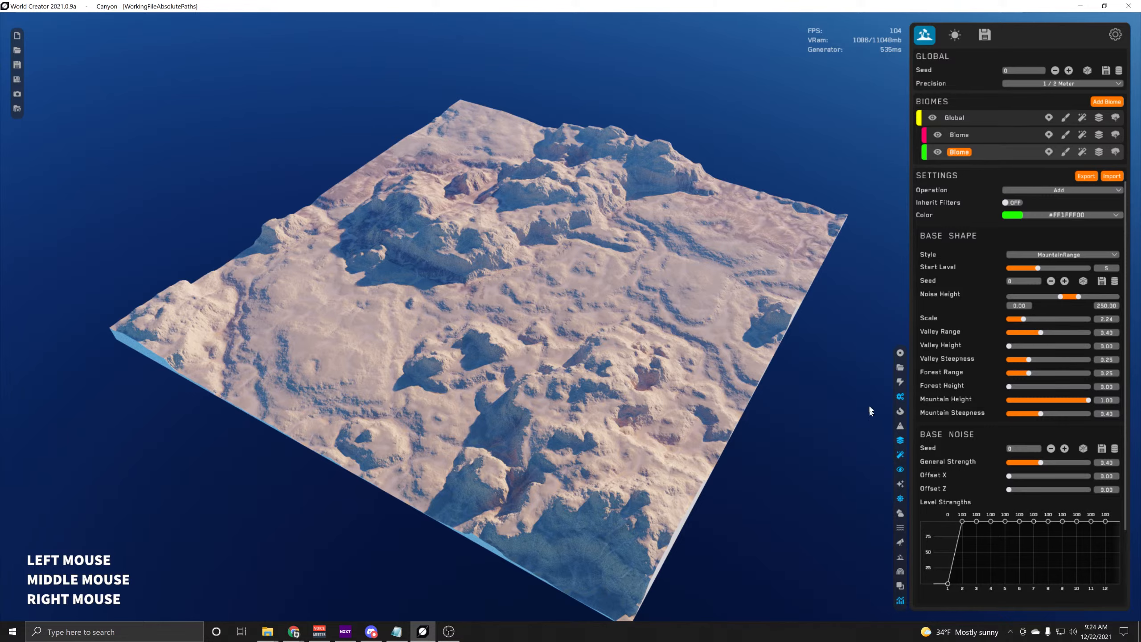
{"action": "scroll", "coordinate": [946, 504], "scroll_direction": "down", "scroll_amount": 4}
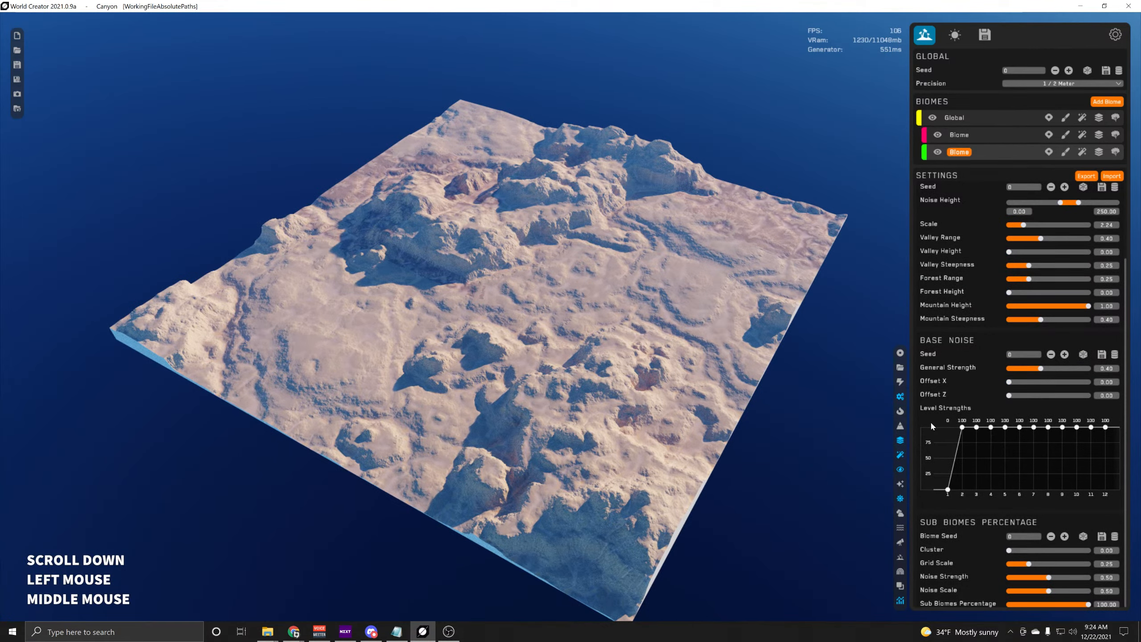
{"action": "left_click_drag", "start_coordinate": [933, 427], "coordinate": [931, 478]}
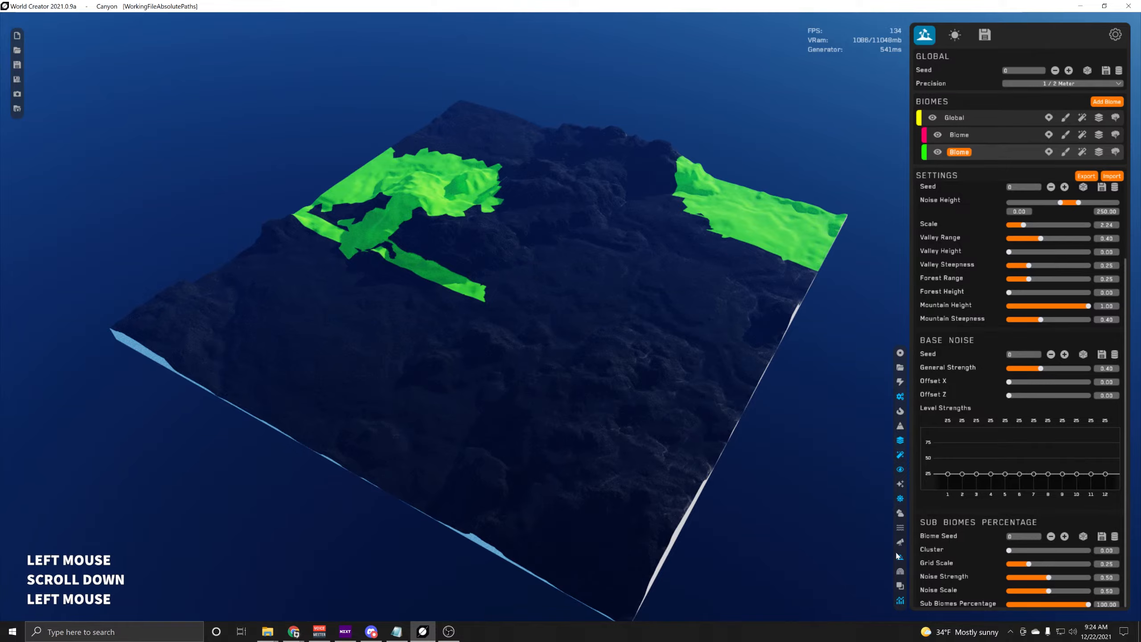
Examine up close how the green sub-biome's areas blend into the surrounding canyon terrain and along their borders
{"action": "middle_click_drag", "start_coordinate": [710, 255], "coordinate": [539, 312]}
{"action": "scroll", "coordinate": [550, 314], "scroll_direction": "up", "scroll_amount": 3}
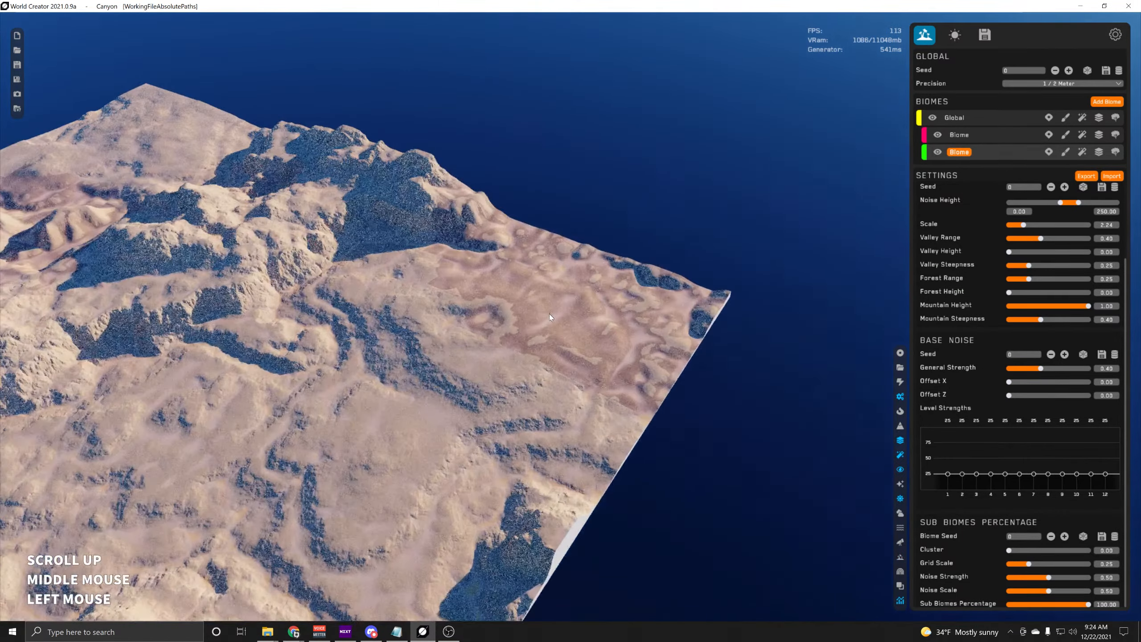
{"action": "scroll", "coordinate": [549, 314], "scroll_direction": "up", "scroll_amount": 2}
{"action": "scroll", "coordinate": [516, 326], "scroll_direction": "up", "scroll_amount": 5}
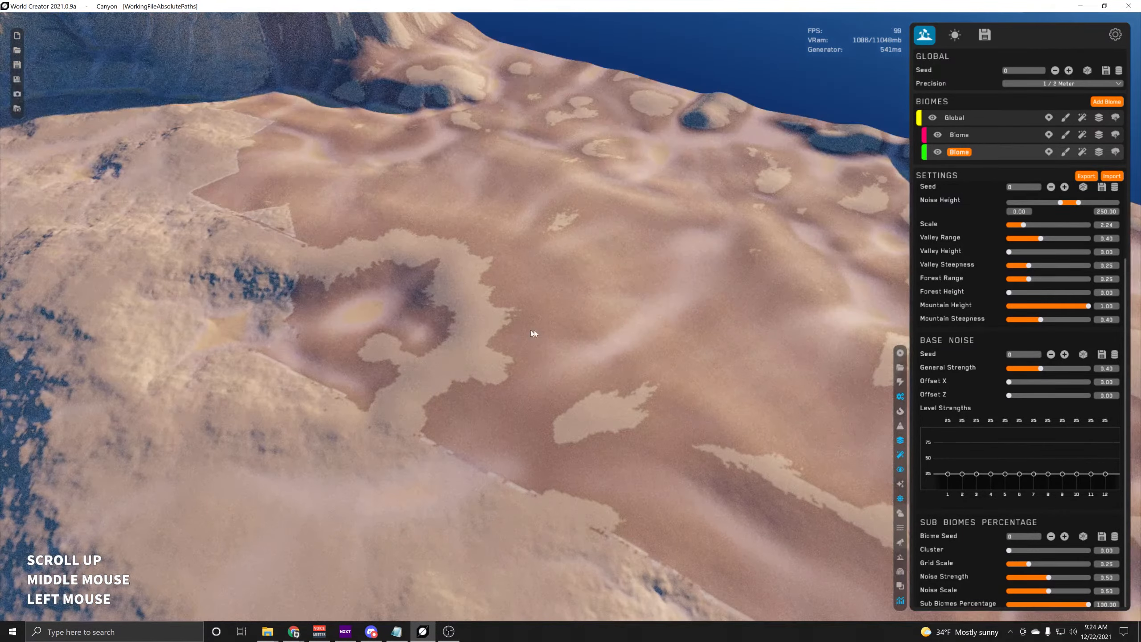
{"action": "right_click_drag", "start_coordinate": [534, 334], "coordinate": [678, 362]}
{"action": "middle_click_drag", "start_coordinate": [678, 362], "coordinate": [366, 297]}
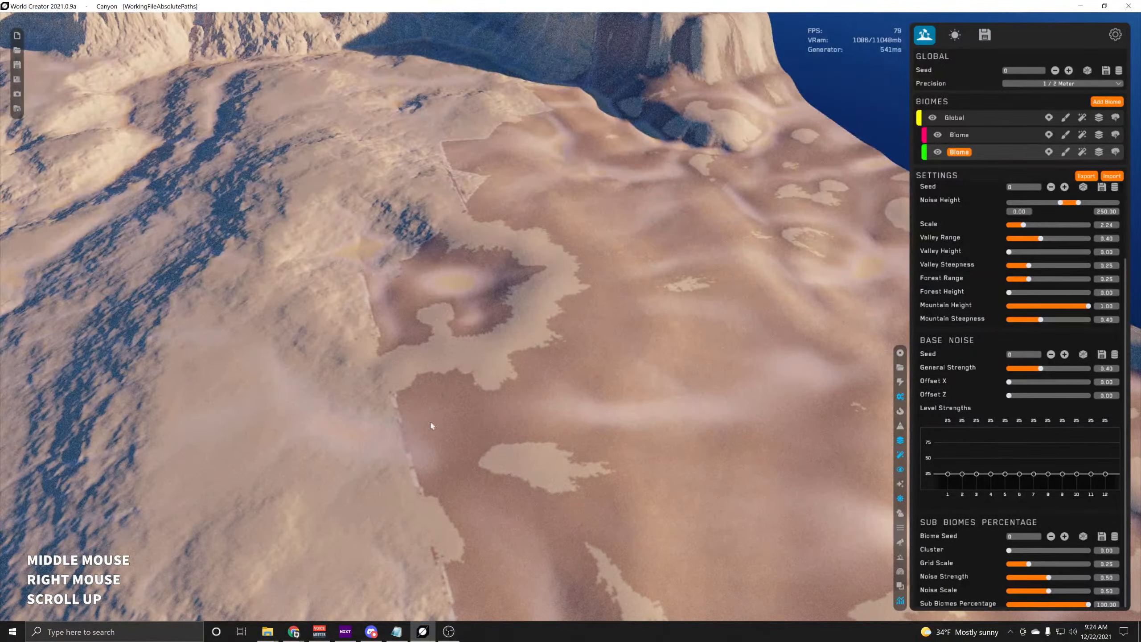
{"action": "middle_click_drag", "start_coordinate": [430, 424], "coordinate": [485, 335]}
{"action": "scroll", "coordinate": [801, 267], "scroll_direction": "down", "scroll_amount": 5}
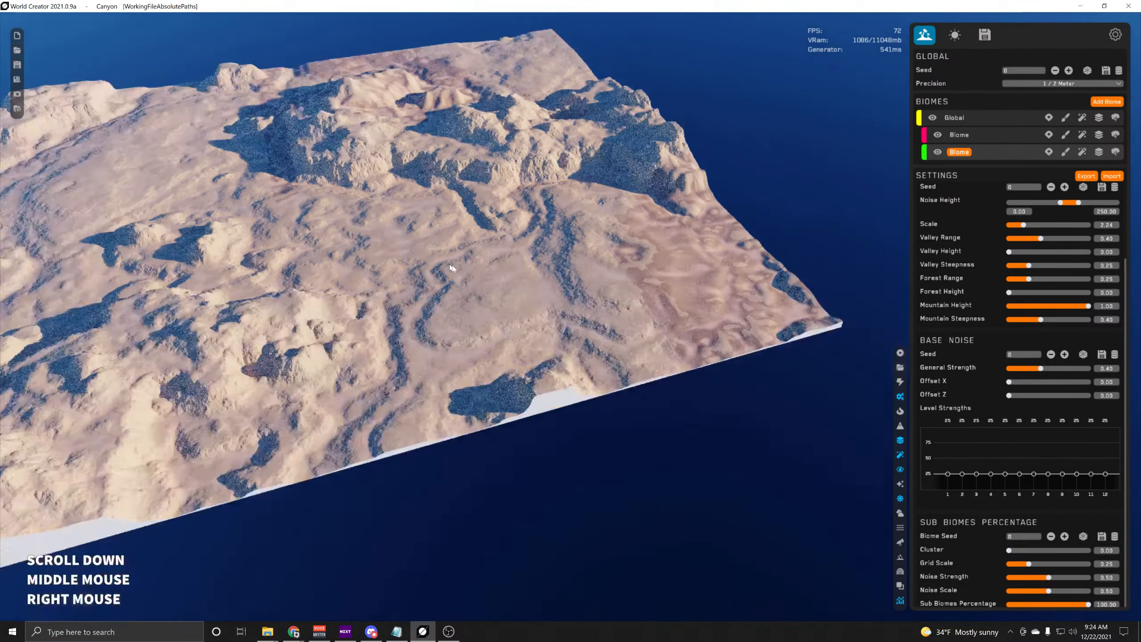
{"action": "middle_click_drag", "start_coordinate": [647, 274], "coordinate": [444, 372]}
{"action": "right_click_drag", "start_coordinate": [443, 371], "coordinate": [304, 364]}
{"action": "middle_click_drag", "start_coordinate": [304, 363], "coordinate": [576, 362]}
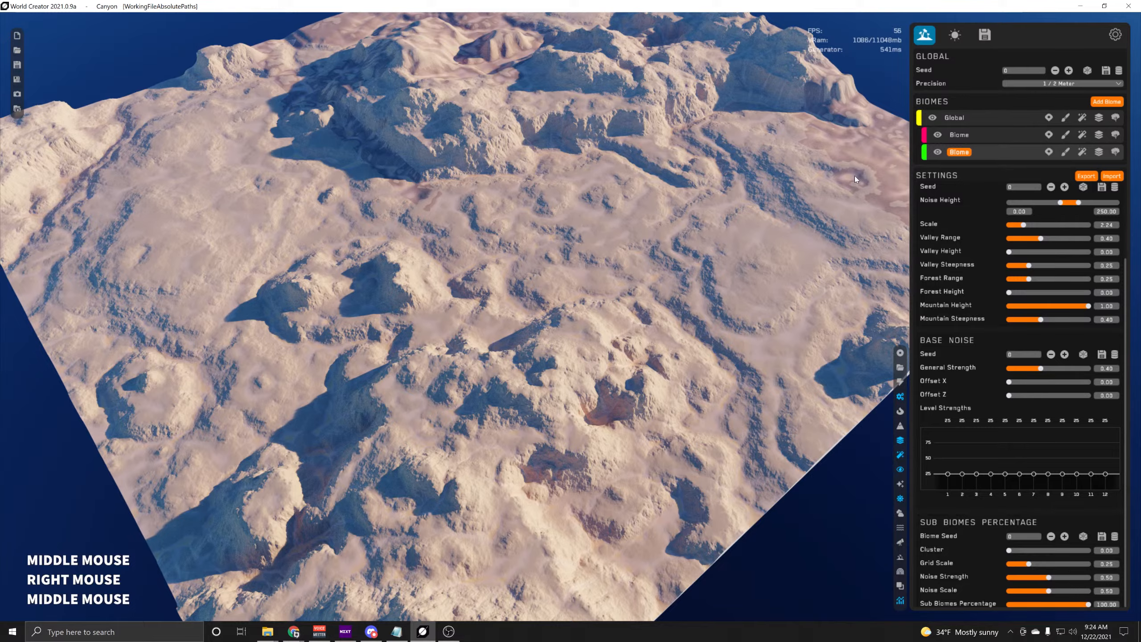
{"action": "middle_click_drag", "start_coordinate": [840, 217], "coordinate": [549, 271]}
{"action": "right_click_drag", "start_coordinate": [549, 271], "coordinate": [508, 332]}
{"action": "middle_click_drag", "start_coordinate": [508, 332], "coordinate": [537, 355]}
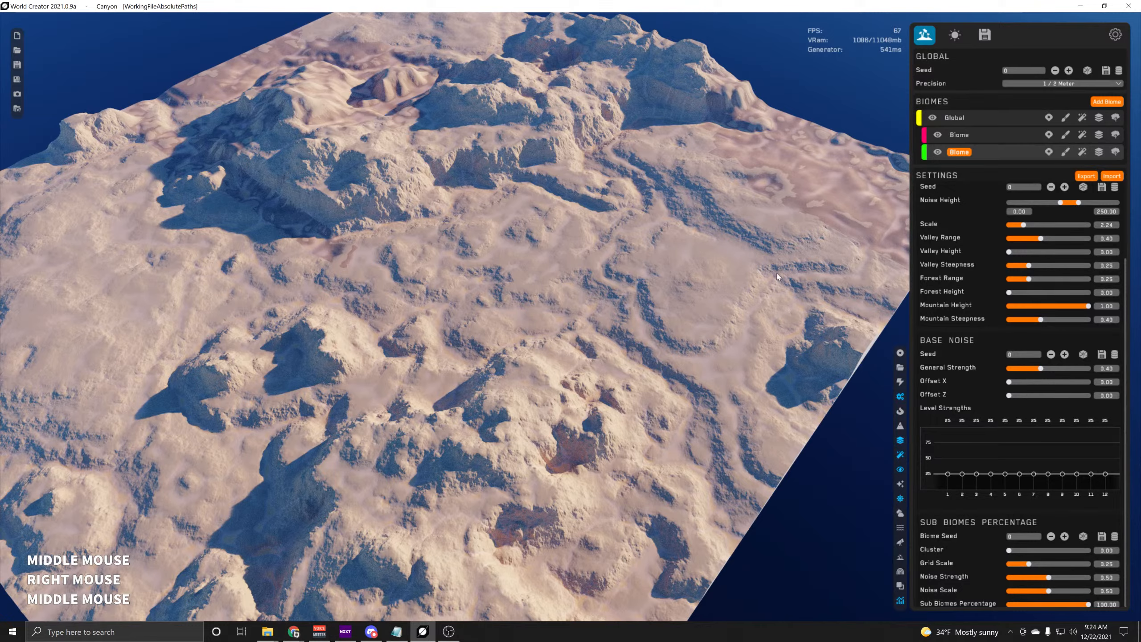
Remove the sub-biomes and open the Mountains.wc3 project without saving the current Canyon project
{"action": "left_click", "coordinate": [942, 151]}
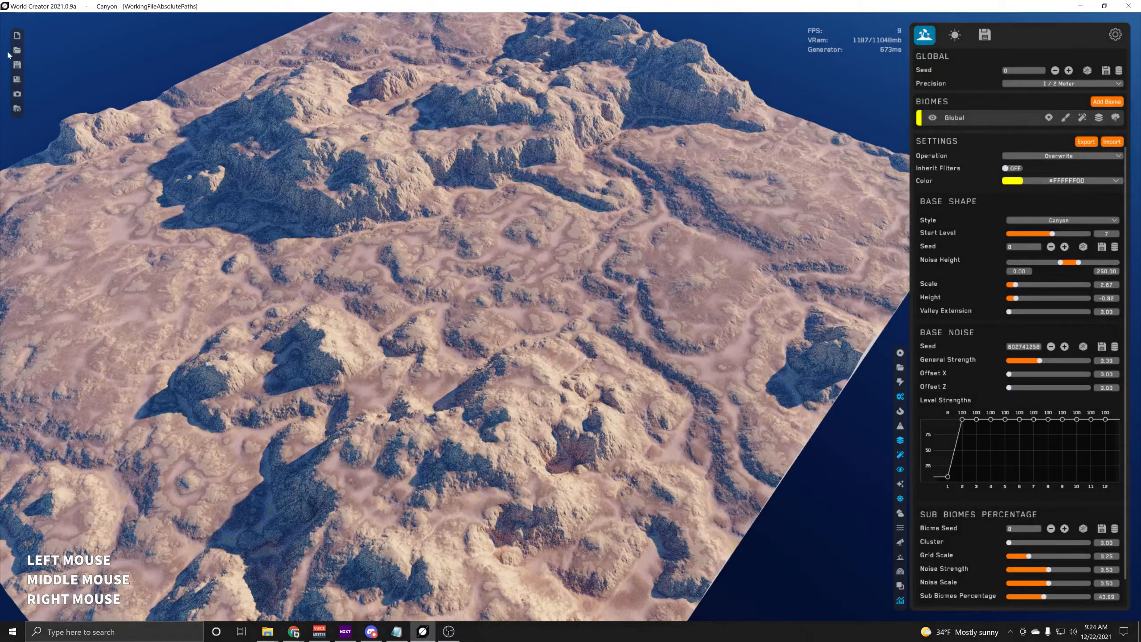
{"action": "left_click", "coordinate": [17, 50]}
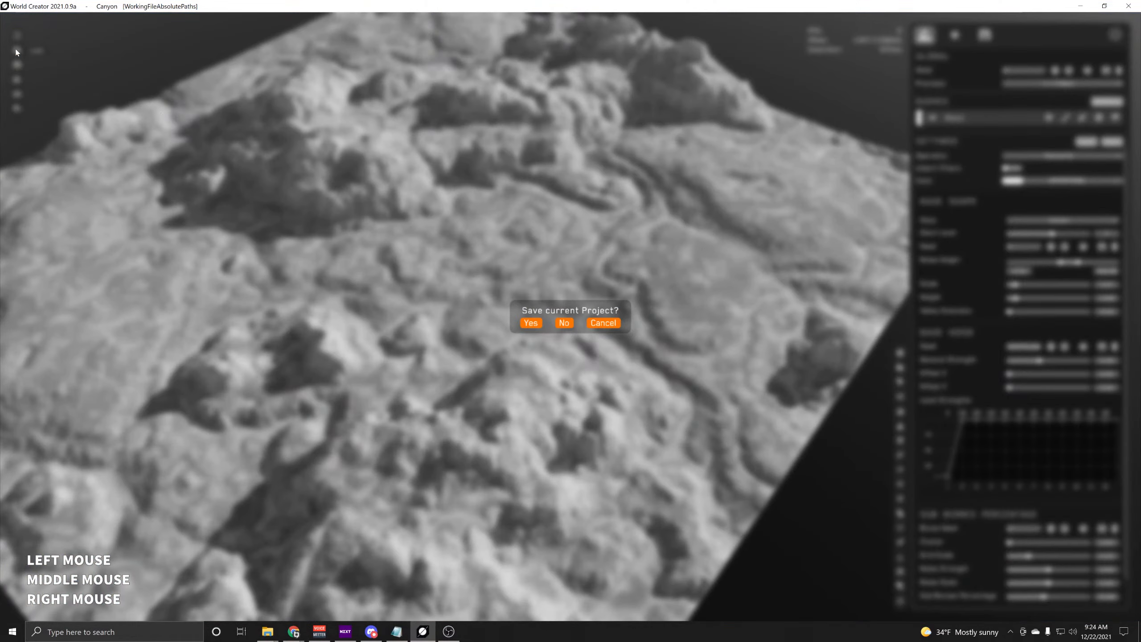
{"action": "left_click", "coordinate": [564, 322]}
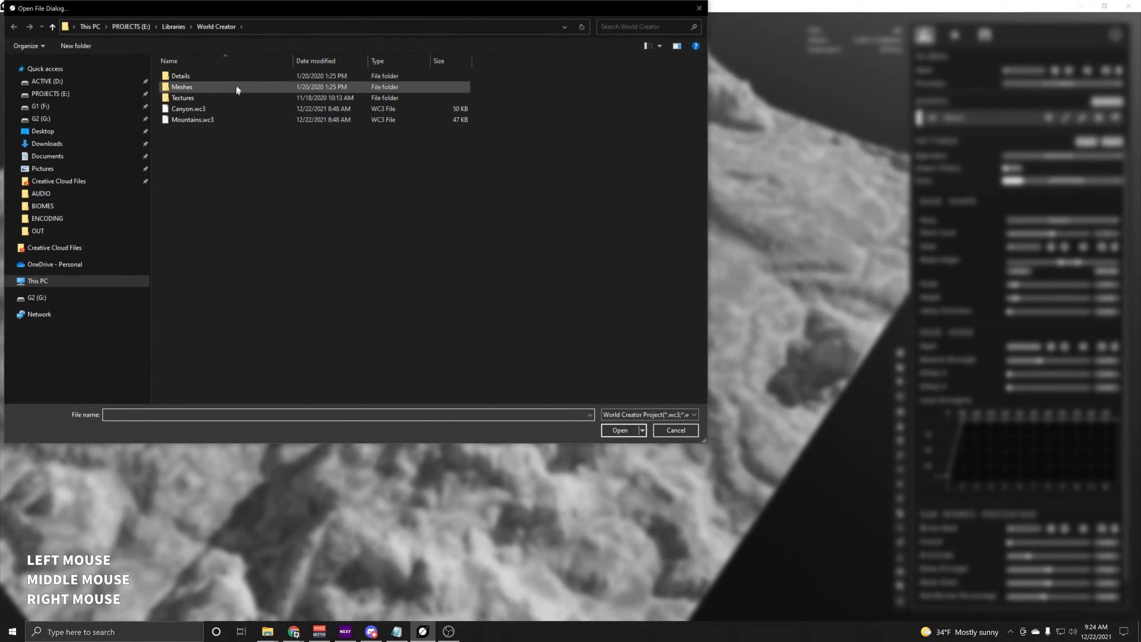
{"action": "left_click", "coordinate": [194, 117]}
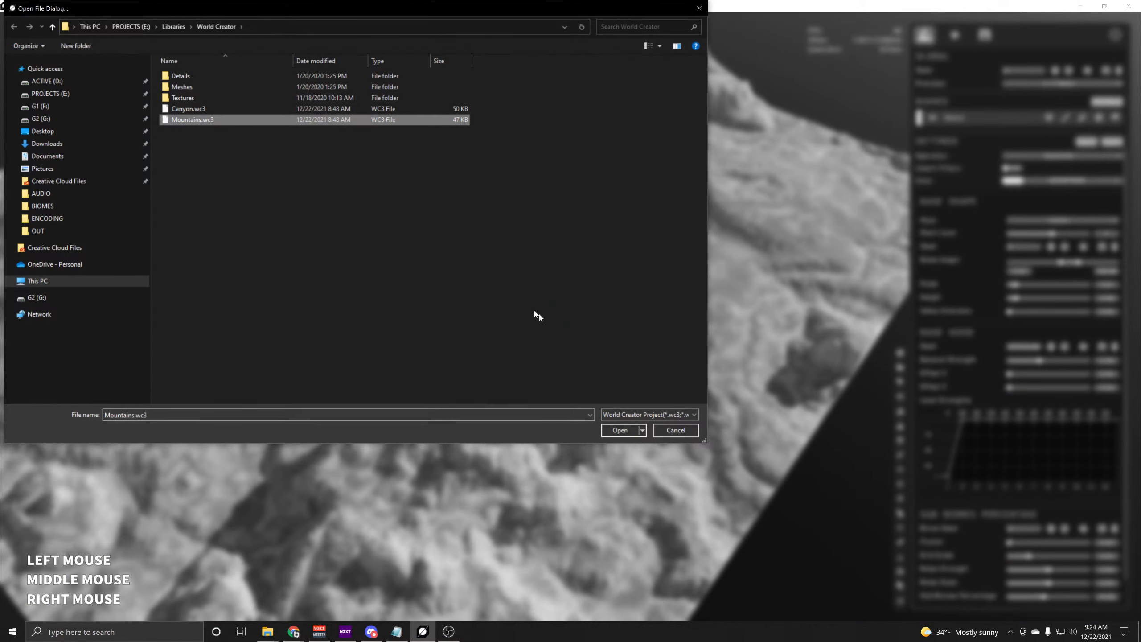
{"action": "left_click", "coordinate": [620, 430]}
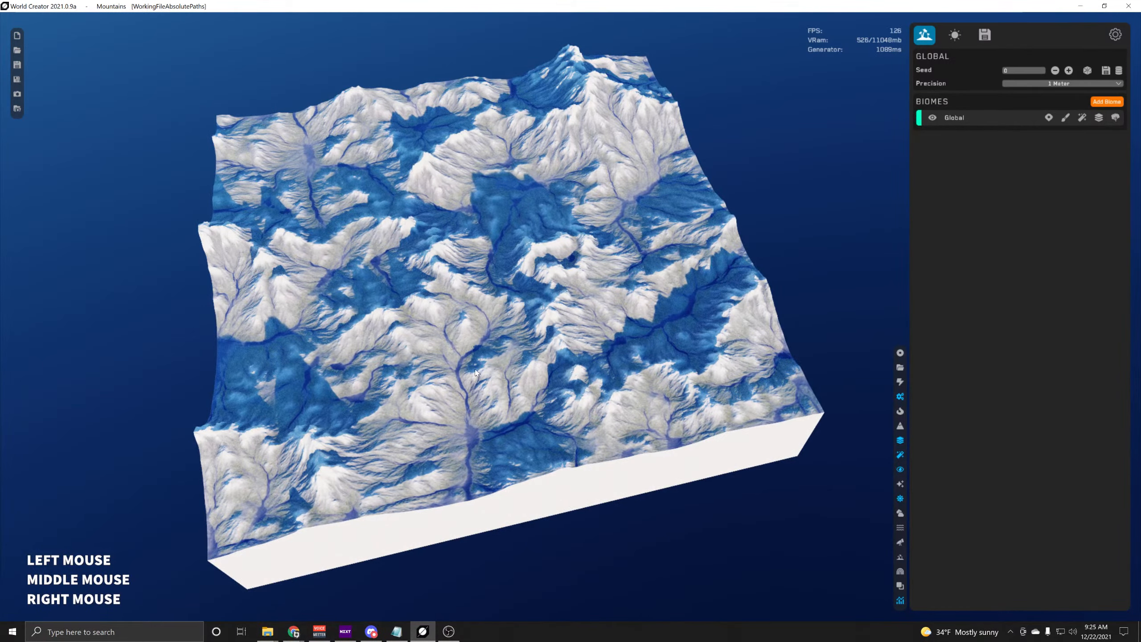
Examine the snowy peaks and valleys of the mountain terrain from several angles and distances
{"action": "scroll", "coordinate": [477, 373], "scroll_direction": "up", "scroll_amount": 3}
{"action": "right_click_drag", "start_coordinate": [476, 372], "coordinate": [430, 449]}
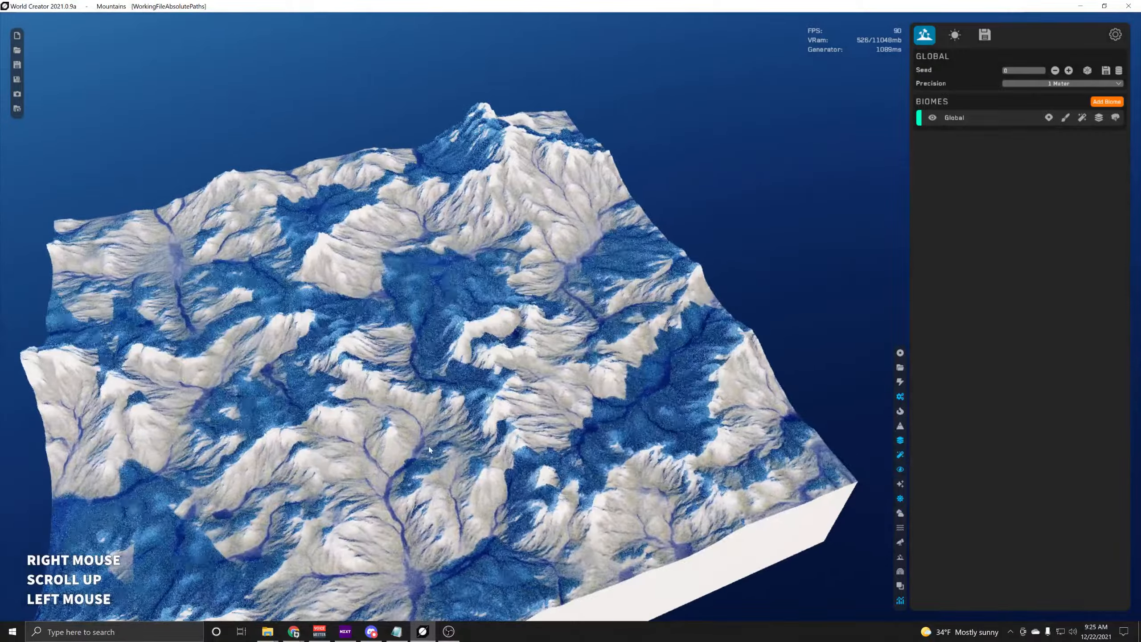
{"action": "middle_click_drag", "start_coordinate": [429, 450], "coordinate": [387, 418]}
{"action": "scroll", "coordinate": [668, 325], "scroll_direction": "up", "scroll_amount": 3}
{"action": "right_click_drag", "start_coordinate": [386, 418], "coordinate": [324, 315]}
{"action": "middle_click_drag", "start_coordinate": [323, 315], "coordinate": [390, 366]}
{"action": "right_click_drag", "start_coordinate": [390, 366], "coordinate": [392, 361]}
{"action": "middle_click_drag", "start_coordinate": [392, 361], "coordinate": [493, 279]}
{"action": "scroll", "coordinate": [475, 289], "scroll_direction": "up", "scroll_amount": 3}
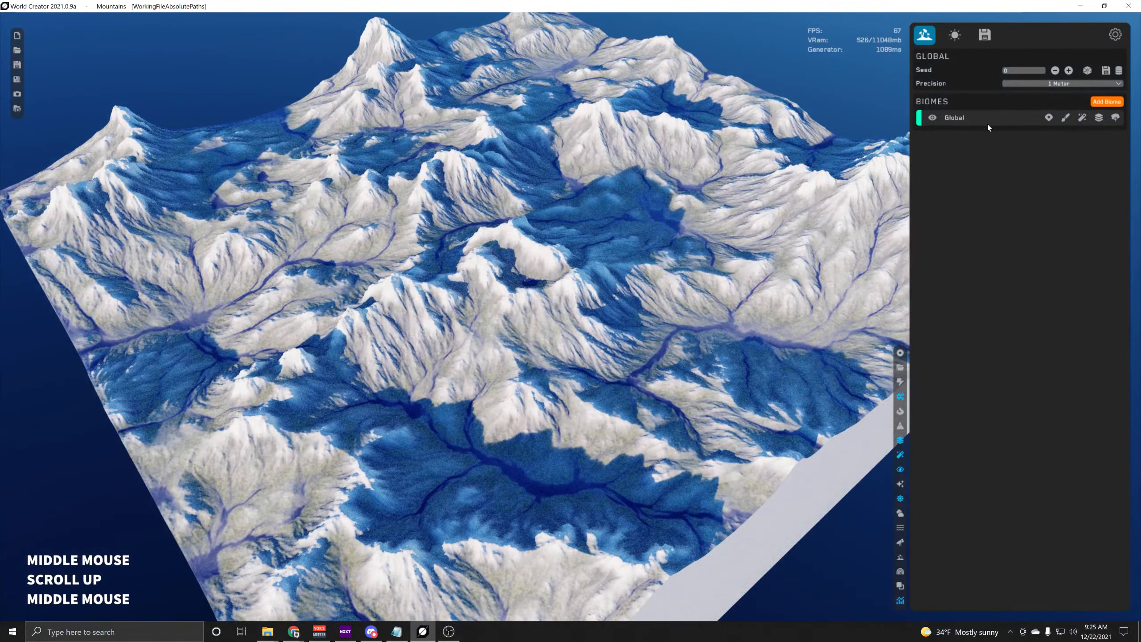
Review the Global biome's settings and base shape Style options, along with its custom base shape, filters and materials
{"action": "left_click", "coordinate": [954, 117]}
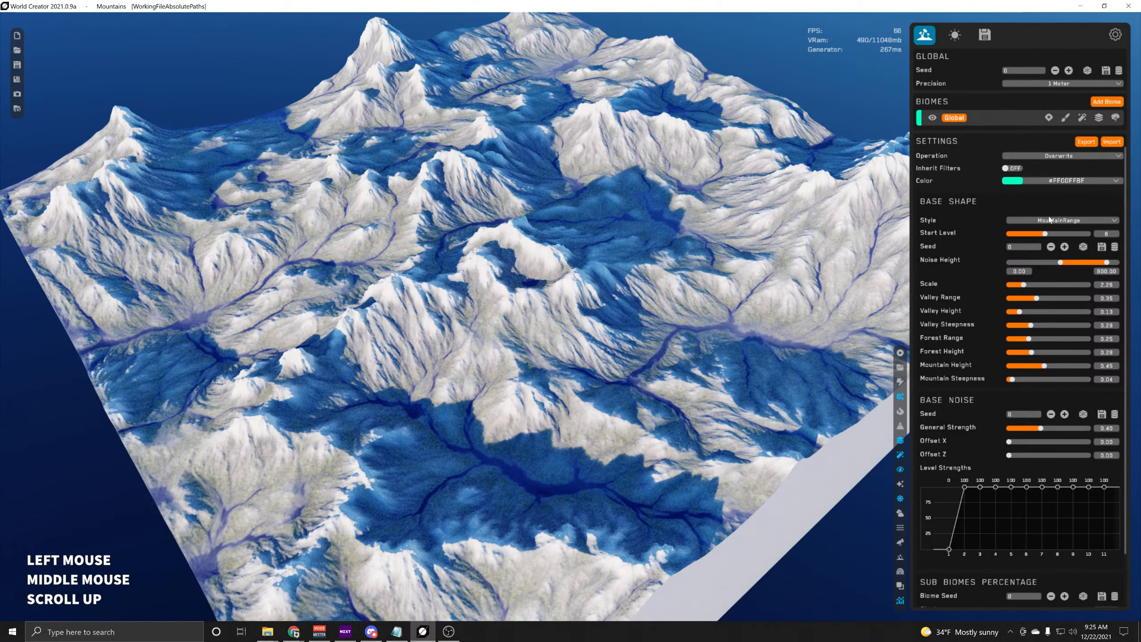
{"action": "left_click", "coordinate": [1065, 220]}
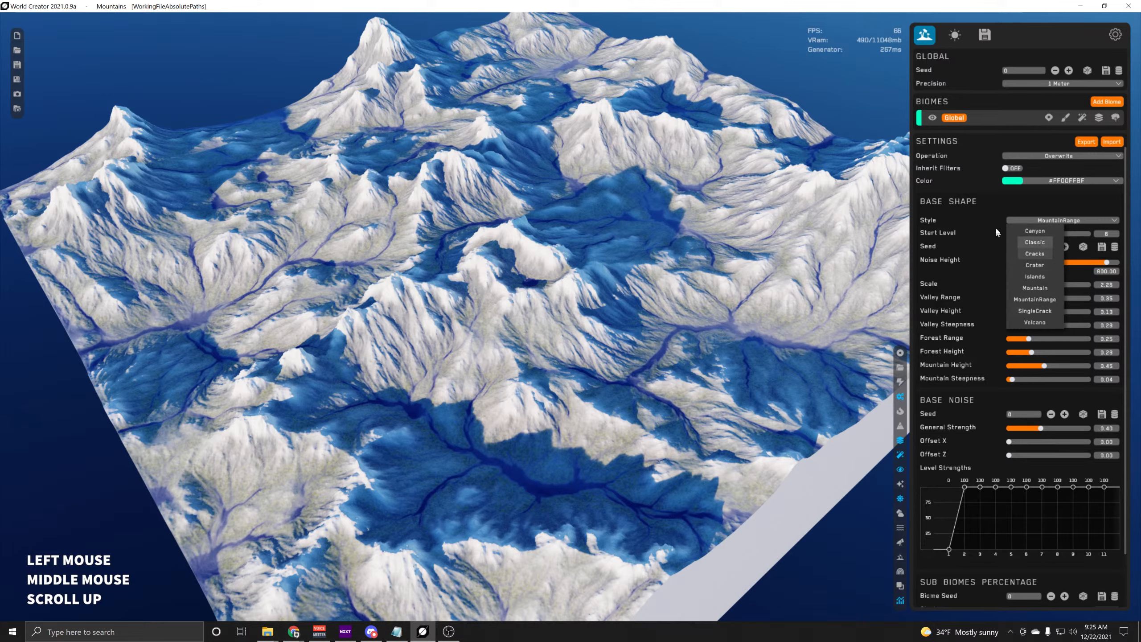
{"action": "left_click", "coordinate": [1004, 201]}
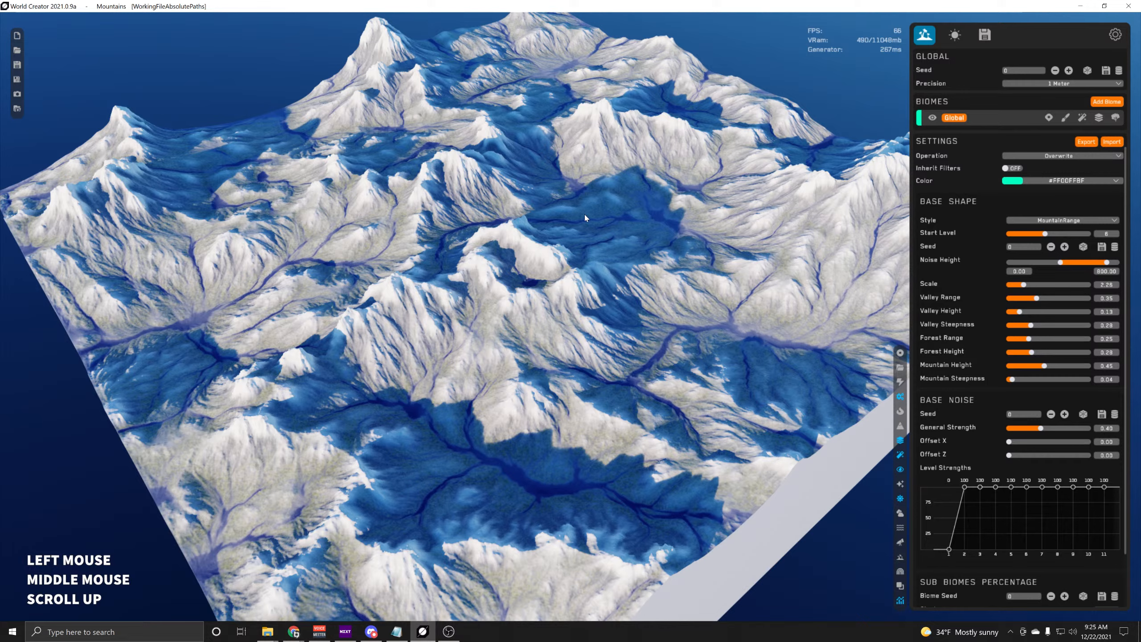
{"action": "left_click", "coordinate": [1067, 119]}
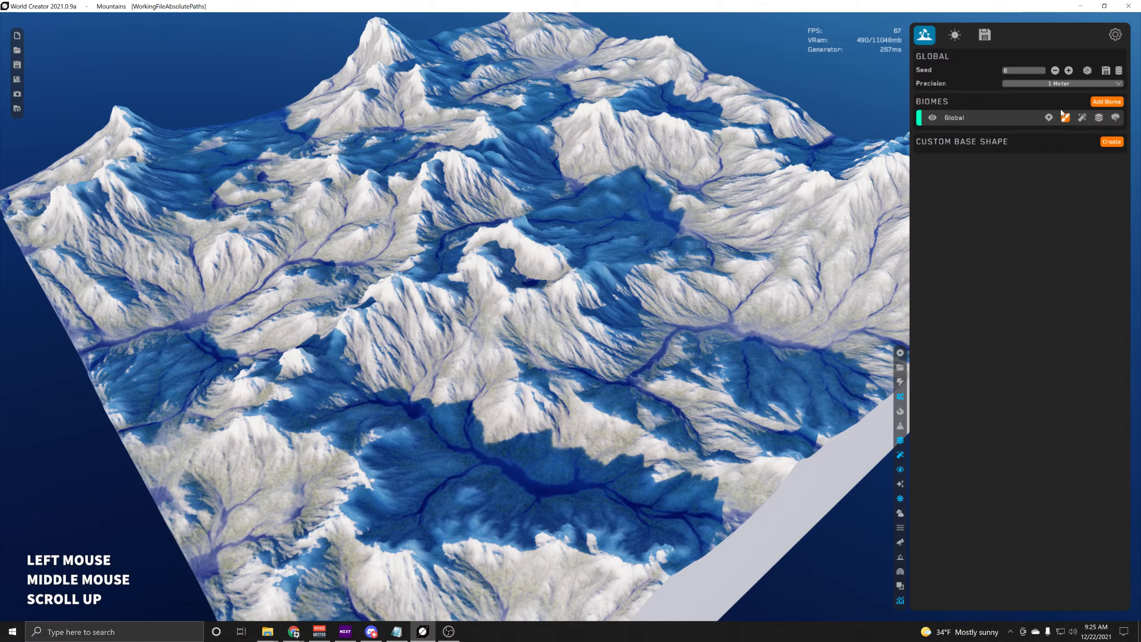
{"action": "left_click", "coordinate": [1083, 118]}
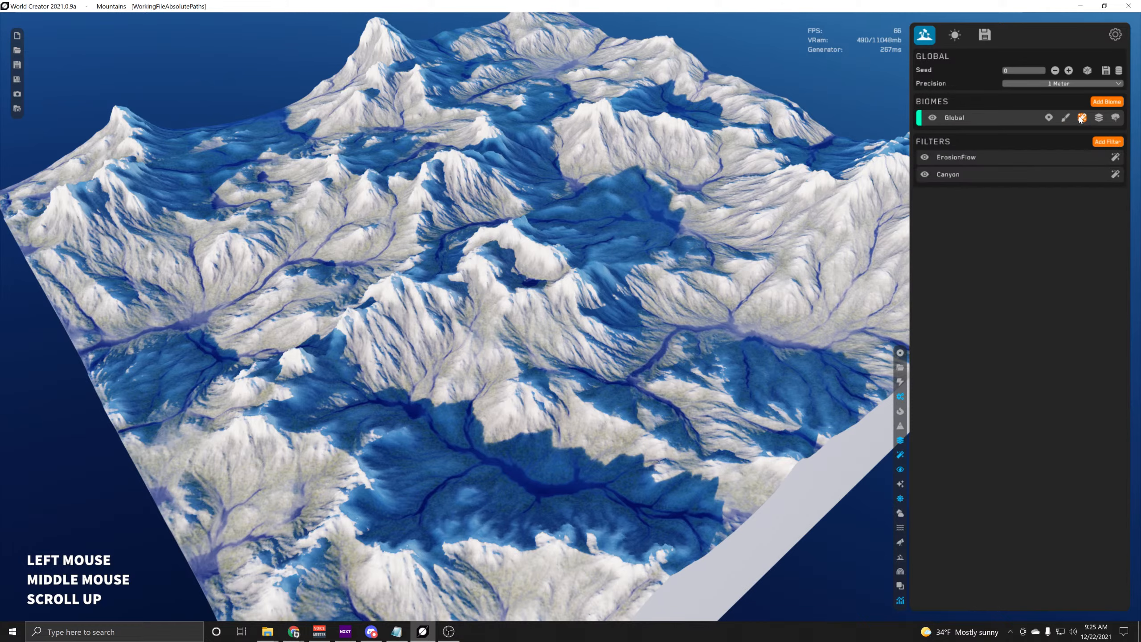
{"action": "left_click", "coordinate": [1098, 118]}
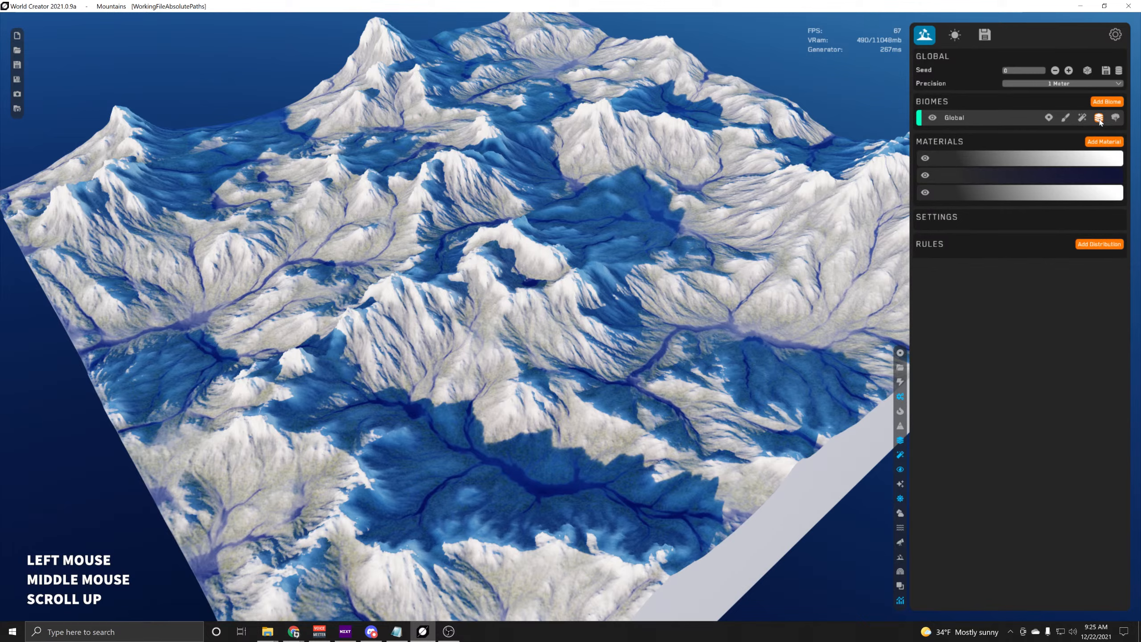
{"action": "left_click", "coordinate": [1117, 119]}
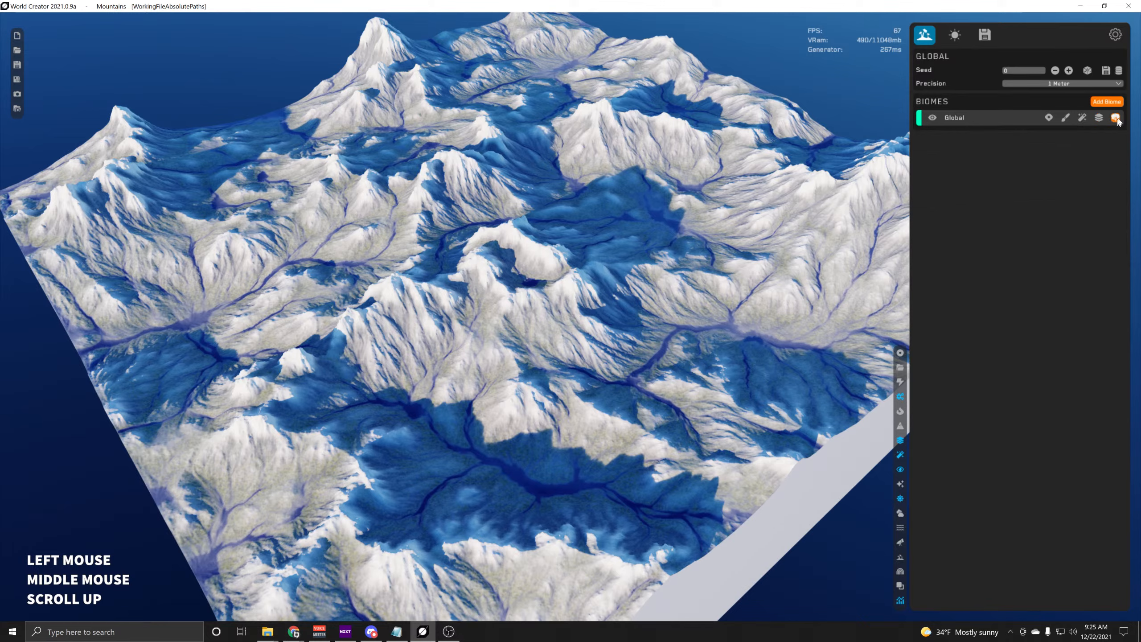
Create a custom base shape for the Global biome and inspect its editing grid on the mountain terrain
{"action": "left_click", "coordinate": [1066, 118]}
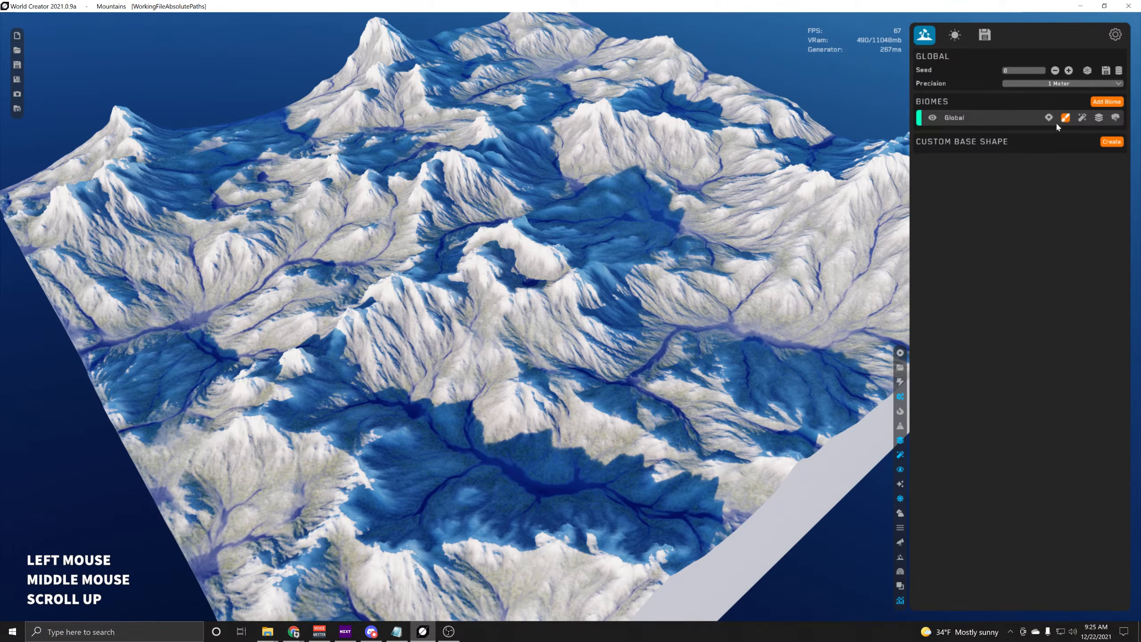
{"action": "left_click", "coordinate": [1111, 143]}
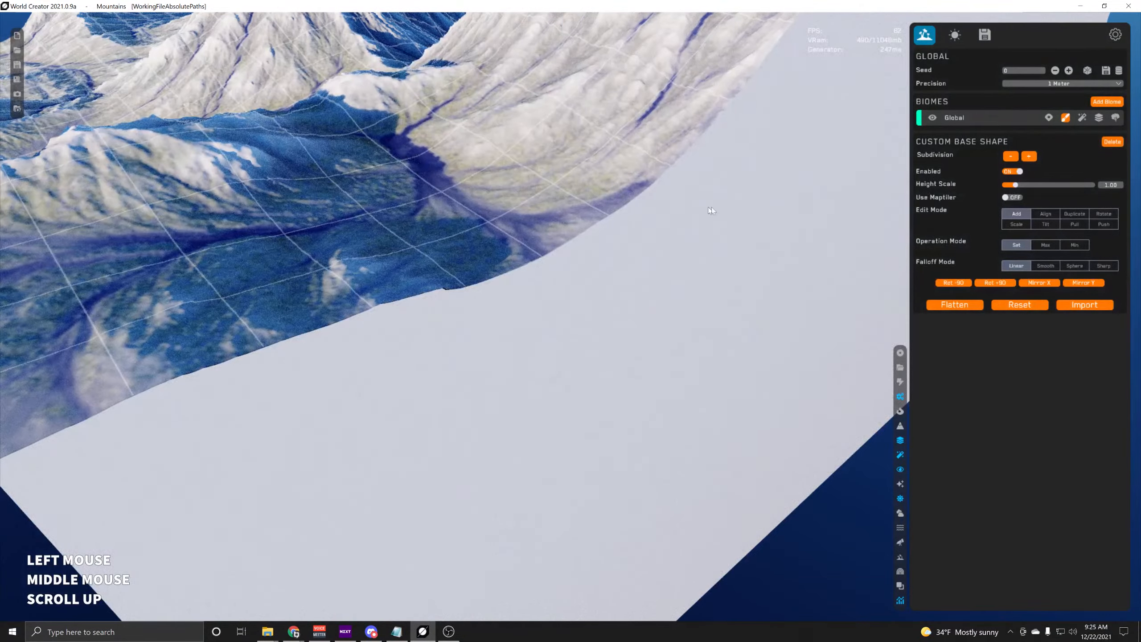
{"action": "scroll", "coordinate": [711, 207], "scroll_direction": "down", "scroll_amount": 5}
{"action": "middle_click_drag", "start_coordinate": [666, 206], "coordinate": [629, 227]}
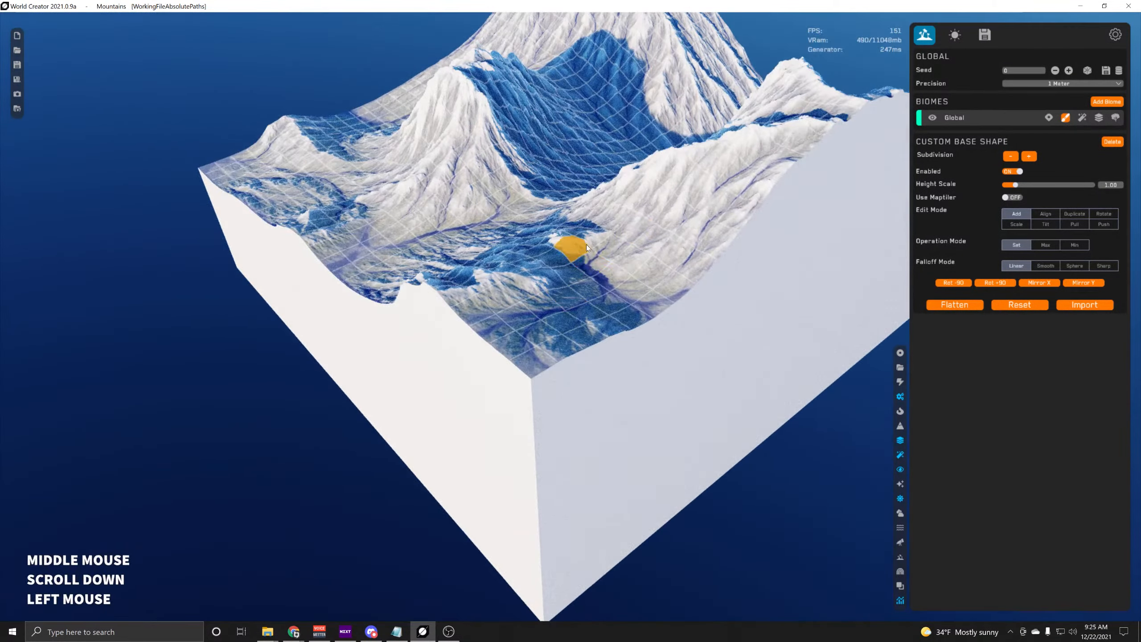
{"action": "right_click_drag", "start_coordinate": [565, 247], "coordinate": [492, 374]}
{"action": "middle_click_drag", "start_coordinate": [491, 370], "coordinate": [764, 287]}
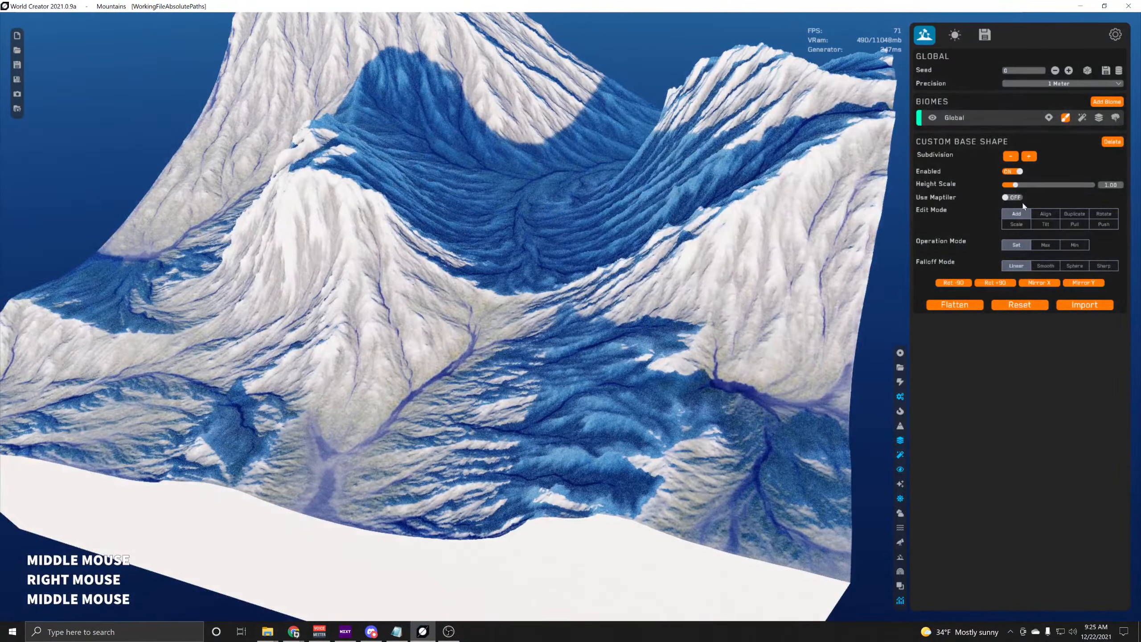
{"action": "left_click", "coordinate": [1021, 171]}
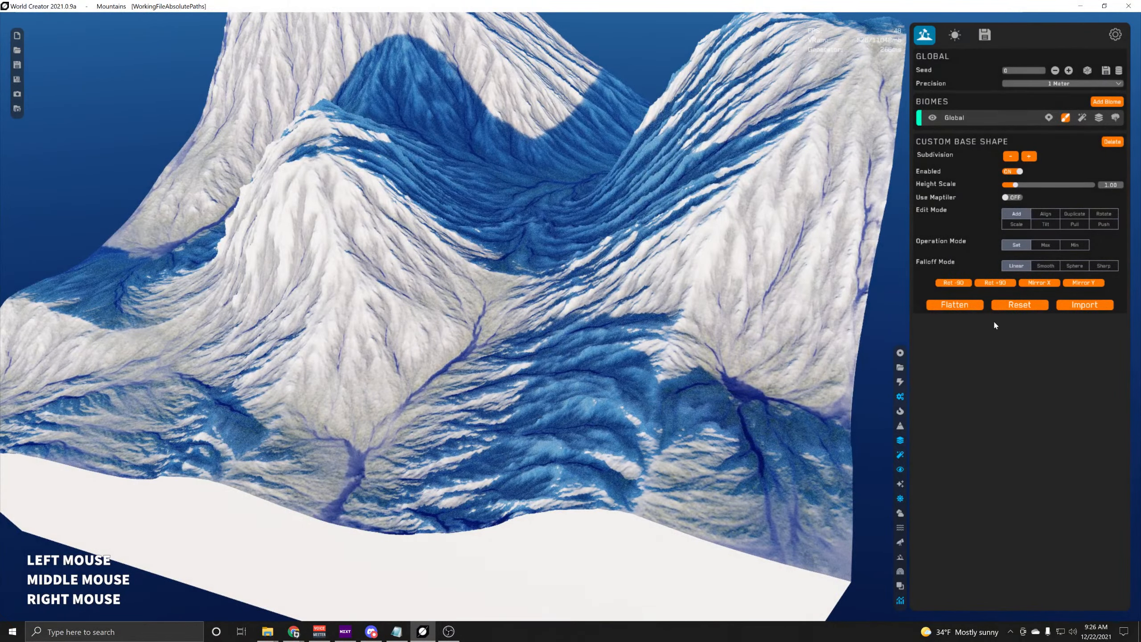
Flatten the Global biome's custom base shape and inspect the level terrain grid
{"action": "left_click", "coordinate": [955, 305]}
{"action": "middle_click_drag", "start_coordinate": [494, 449], "coordinate": [477, 354]}
{"action": "right_click_drag", "start_coordinate": [476, 354], "coordinate": [555, 400]}
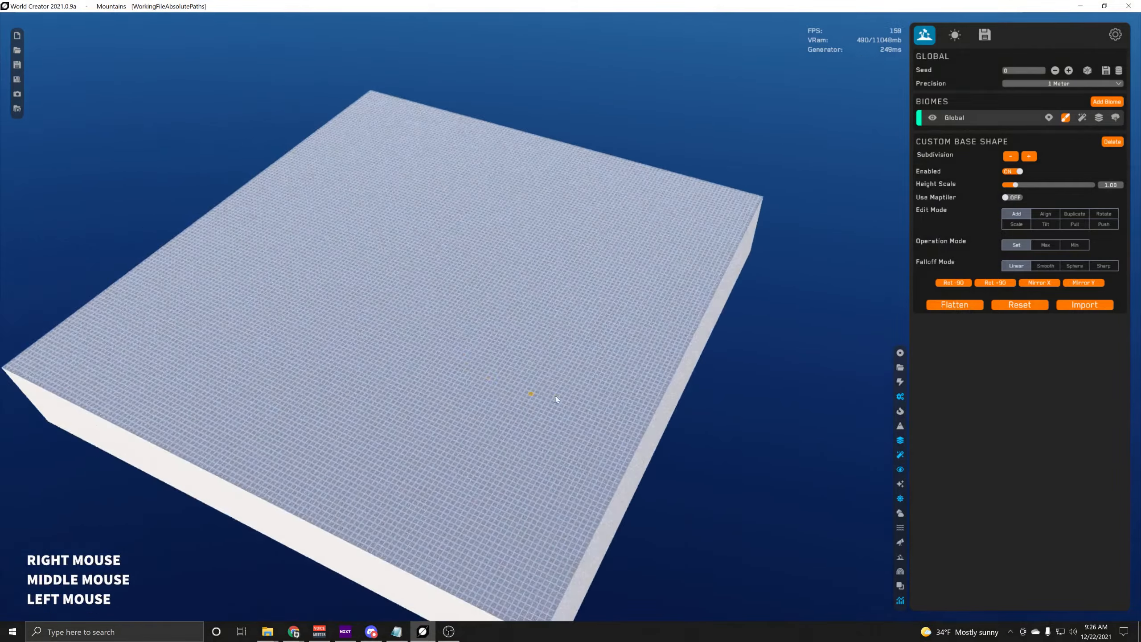
{"action": "middle_click_drag", "start_coordinate": [556, 400], "coordinate": [642, 415]}
{"action": "scroll", "coordinate": [418, 283], "scroll_direction": "up", "scroll_amount": 2}
{"action": "right_click_drag", "start_coordinate": [642, 415], "coordinate": [607, 400]}
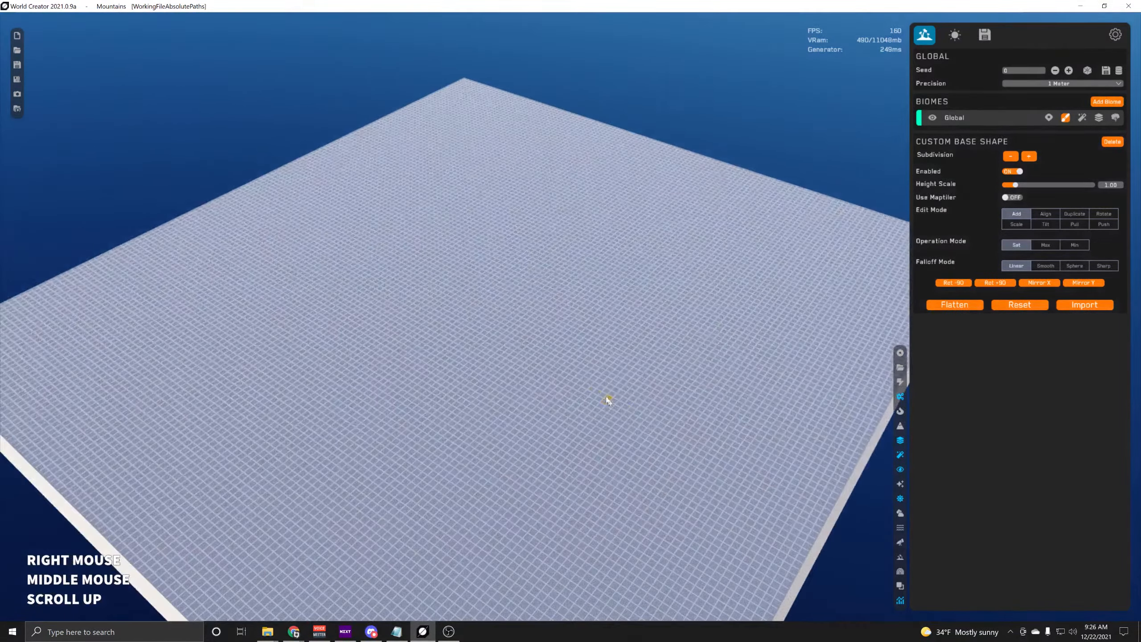
Paint a wide winding strip across the flat custom base shape grid and raise it into a mountain ridge
{"action": "scroll", "coordinate": [467, 298], "scroll_direction": "down", "scroll_amount": 1, "text": "ctrl"}
{"action": "scroll", "coordinate": [467, 298], "scroll_direction": "up", "scroll_amount": 3, "text": "ctrl"}
{"action": "middle_click_drag", "start_coordinate": [467, 298], "coordinate": [487, 193], "text": "ctrl"}
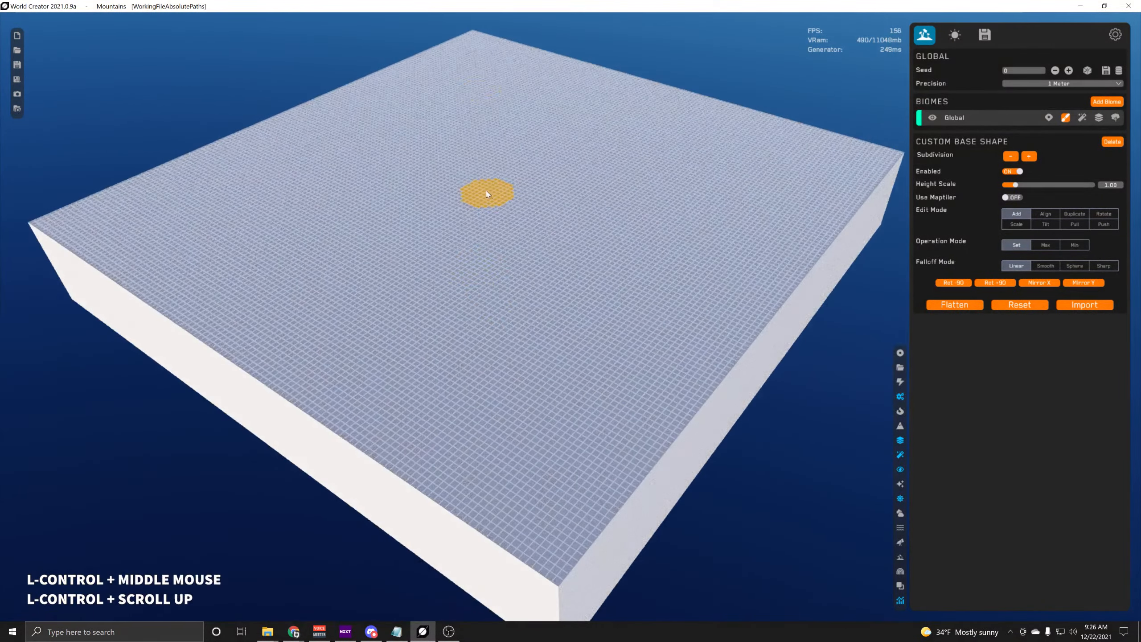
{"action": "mouse_move", "coordinate": [480, 81]}
{"action": "left_mouse_down"}
{"action": "mouse_move", "coordinate": [461, 116]}
{"action": "mouse_move", "coordinate": [529, 199]}
{"action": "mouse_move", "coordinate": [515, 336]}
{"action": "mouse_move", "coordinate": [519, 265]}
{"action": "left_mouse_up"}
{"action": "scroll", "coordinate": [511, 332], "scroll_direction": "up", "scroll_amount": 5, "text": "shift"}
{"action": "scroll", "coordinate": [515, 219], "scroll_direction": "down", "scroll_amount": 5}
{"action": "scroll", "coordinate": [512, 218], "scroll_direction": "up", "scroll_amount": 2}
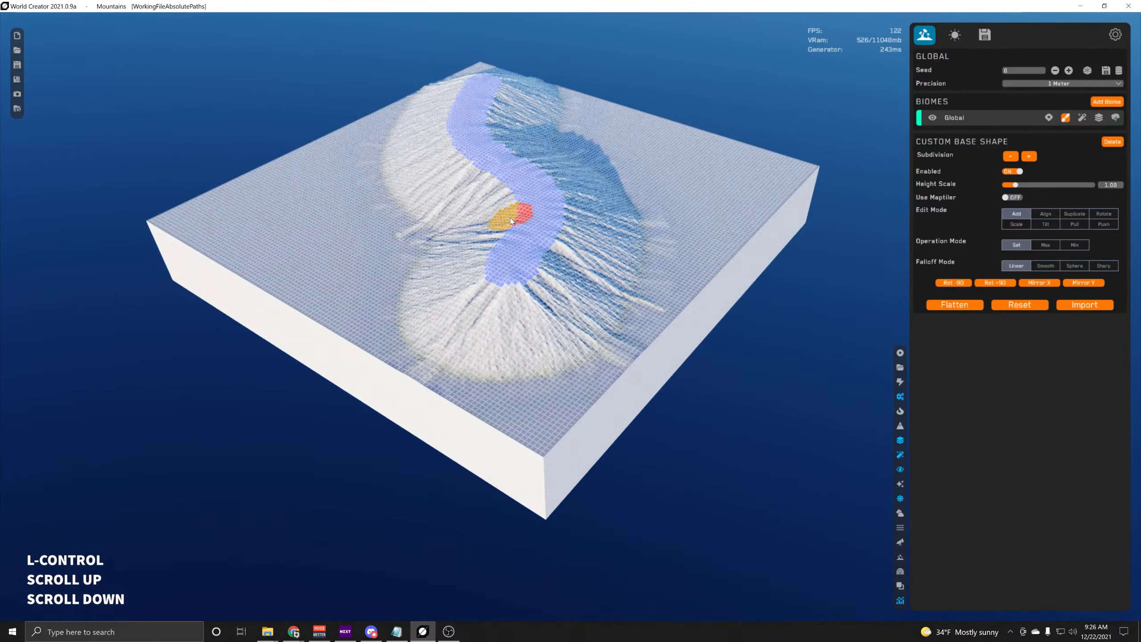
With a smaller brush, paint a narrow curved strip from the ridge down to the plain and lower it into a channel
{"action": "scroll", "coordinate": [508, 220], "scroll_direction": "up", "scroll_amount": 2, "text": "ctrl"}
{"action": "scroll", "coordinate": [508, 217], "scroll_direction": "down", "scroll_amount": 1, "text": "ctrl"}
{"action": "left_click_drag", "start_coordinate": [497, 168], "coordinate": [453, 182]}
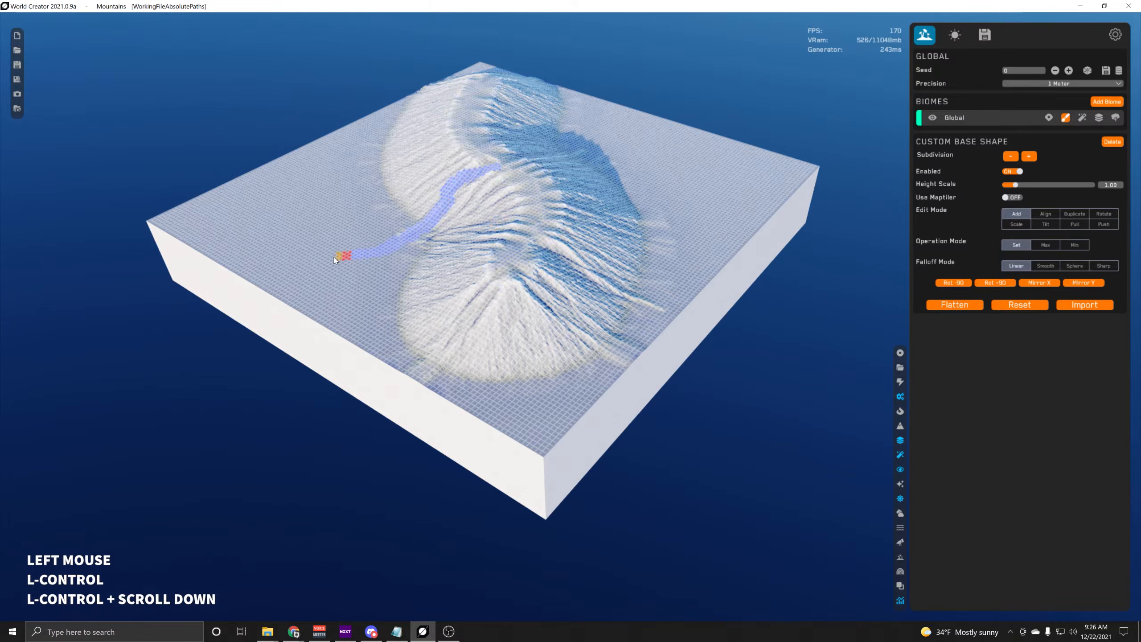
{"action": "left_click_drag", "start_coordinate": [334, 259], "coordinate": [334, 279], "text": "shift"}
{"action": "scroll", "coordinate": [334, 263], "scroll_direction": "up", "scroll_amount": 2, "text": "shift"}
Mark a small spot on the middle of the ridge and raise it into a sharp peak
{"action": "left_click", "coordinate": [548, 173]}
{"action": "scroll", "coordinate": [572, 161], "scroll_direction": "down", "scroll_amount": 2, "text": "shift"}
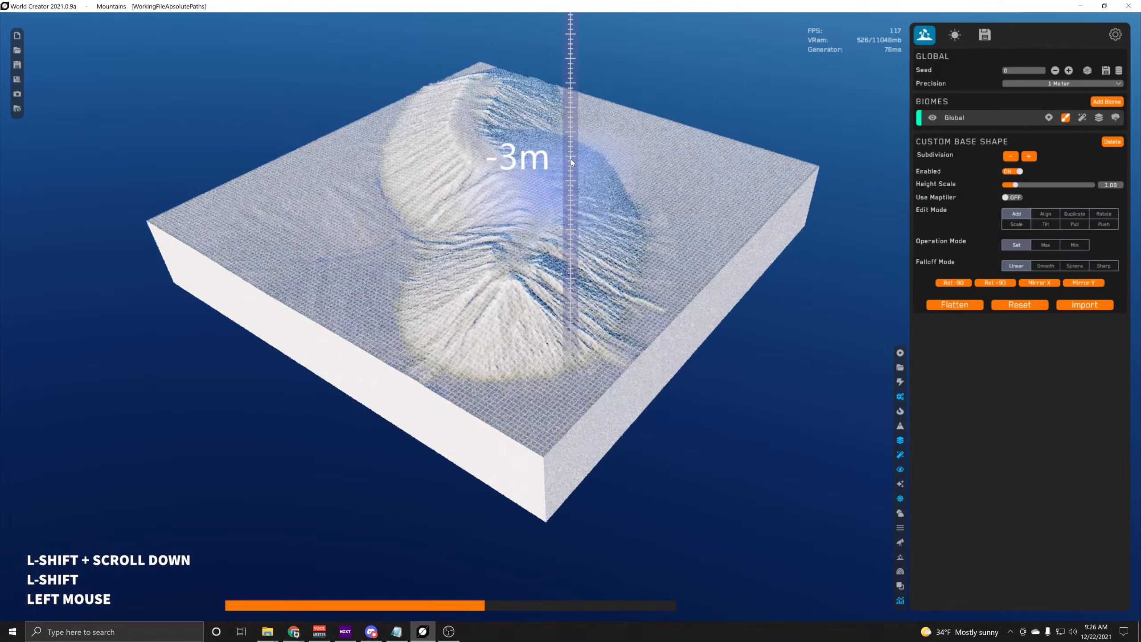
{"action": "left_click_drag", "start_coordinate": [571, 163], "coordinate": [573, 127], "text": "shift"}
Paint a narrow strip from beside the new peak toward the ridge's near end and sink it into a valley
{"action": "left_click", "coordinate": [550, 186]}
{"action": "mouse_move", "coordinate": [604, 249]}
{"action": "left_mouse_down", "text": "shift"}
{"action": "mouse_move", "coordinate": [606, 193]}
{"action": "mouse_move", "coordinate": [512, 293]}
{"action": "left_mouse_up", "text": "shift"}
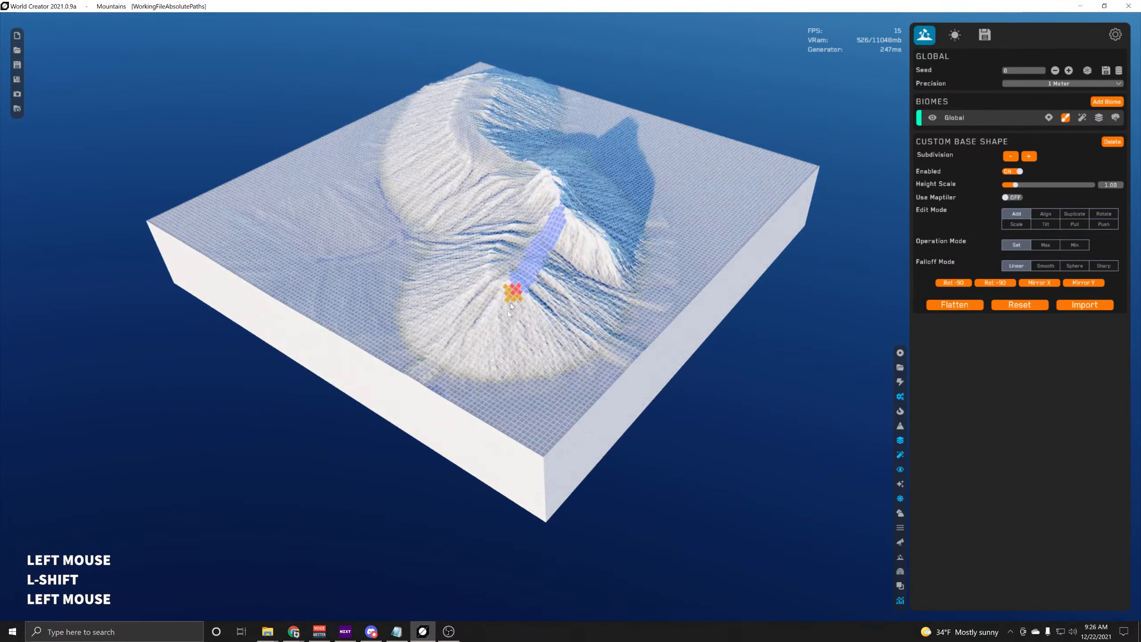
{"action": "left_click_drag", "start_coordinate": [518, 354], "coordinate": [531, 388], "text": "shift"}
Paint a long straight strip running from the ridge across the plain on its shaded side and carve it as a valley
{"action": "middle_click_drag", "start_coordinate": [532, 387], "coordinate": [418, 433]}
{"action": "right_click_drag", "start_coordinate": [417, 434], "coordinate": [581, 407]}
{"action": "middle_click_drag", "start_coordinate": [582, 407], "coordinate": [436, 411]}
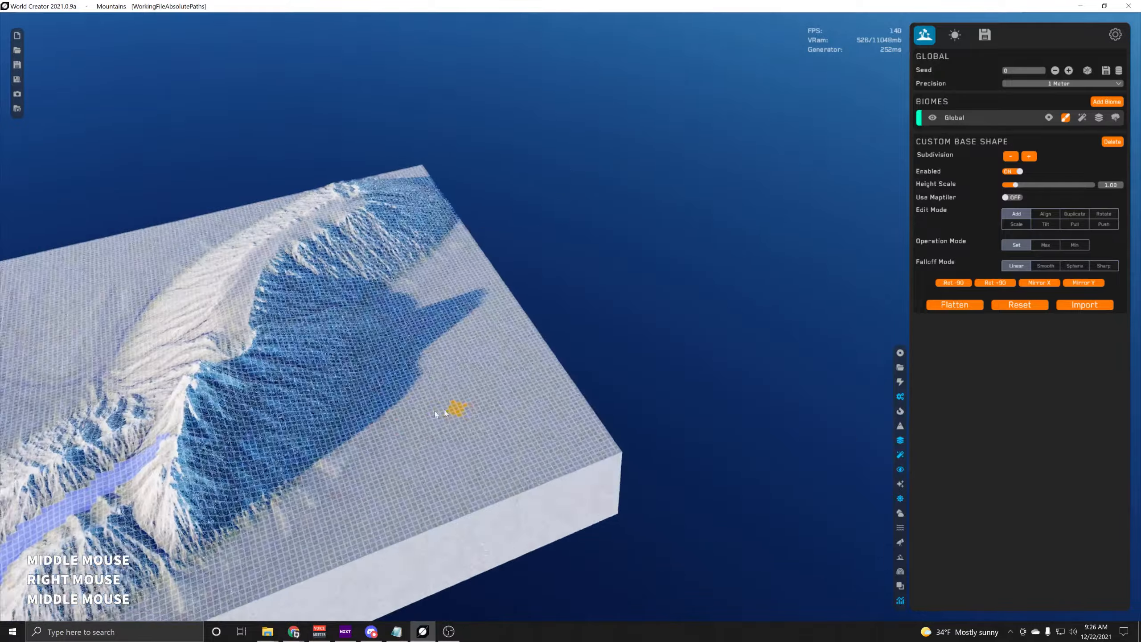
{"action": "right_click_drag", "start_coordinate": [435, 411], "coordinate": [602, 389]}
{"action": "middle_click_drag", "start_coordinate": [602, 389], "coordinate": [432, 366]}
{"action": "scroll", "coordinate": [432, 366], "scroll_direction": "up", "scroll_amount": 4}
{"action": "right_click_drag", "start_coordinate": [539, 395], "coordinate": [622, 398]}
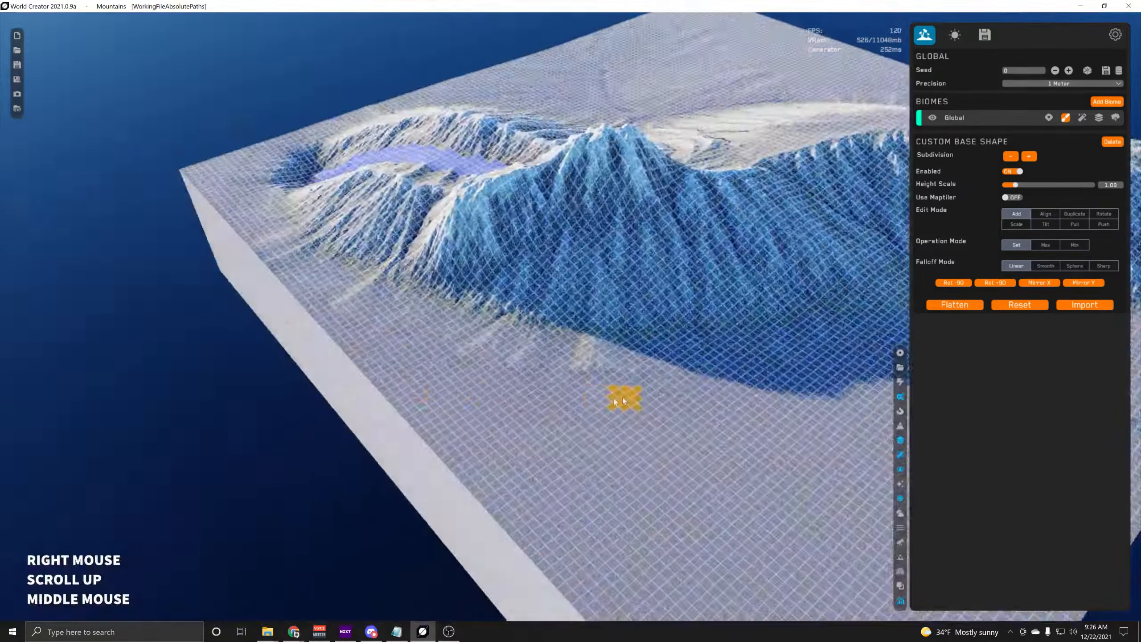
{"action": "middle_click_drag", "start_coordinate": [622, 398], "coordinate": [383, 186]}
{"action": "left_click_drag", "start_coordinate": [375, 86], "coordinate": [357, 484]}
{"action": "mouse_move", "coordinate": [356, 484]}
{"action": "middle_mouse_down"}
{"action": "mouse_move", "coordinate": [520, 290]}
{"action": "mouse_move", "coordinate": [490, 344]}
{"action": "mouse_move", "coordinate": [341, 486]}
{"action": "middle_mouse_up"}
{"action": "key", "text": "shift"}
Paint a bent strip from the shaded plain to the foot of the ridge and lower it into a second valley
{"action": "left_click_drag", "start_coordinate": [341, 486], "coordinate": [492, 332]}
{"action": "middle_click_drag", "start_coordinate": [492, 331], "coordinate": [560, 311]}
{"action": "key", "text": "shift"}
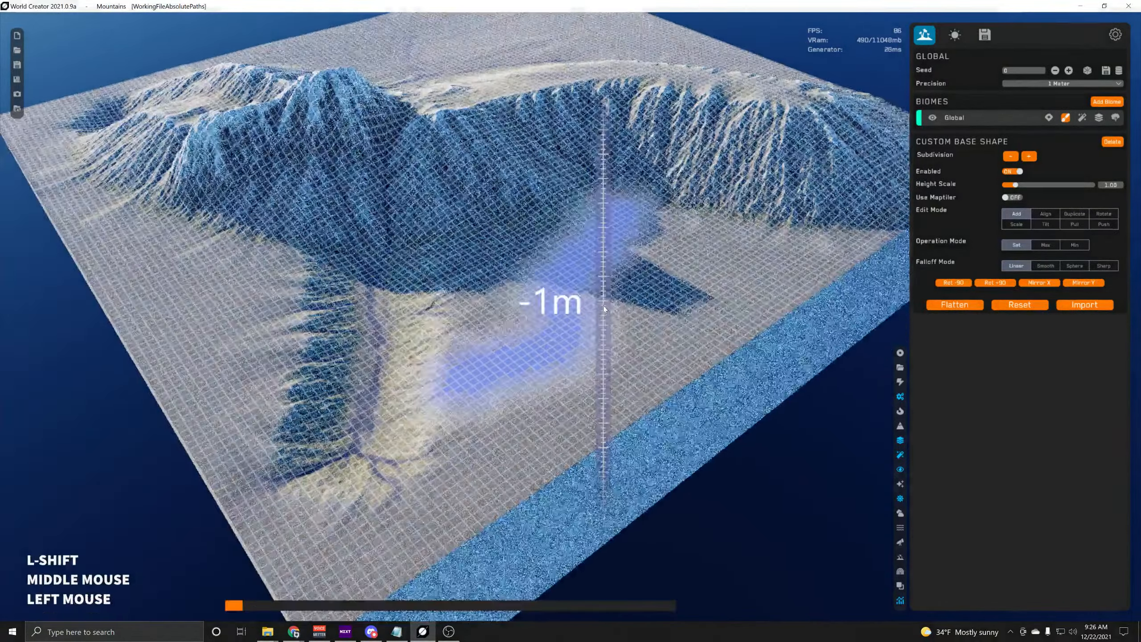
{"action": "left_click_drag", "start_coordinate": [603, 305], "coordinate": [606, 326], "text": "shift"}
{"action": "left_click_drag", "start_coordinate": [607, 328], "coordinate": [606, 329]}
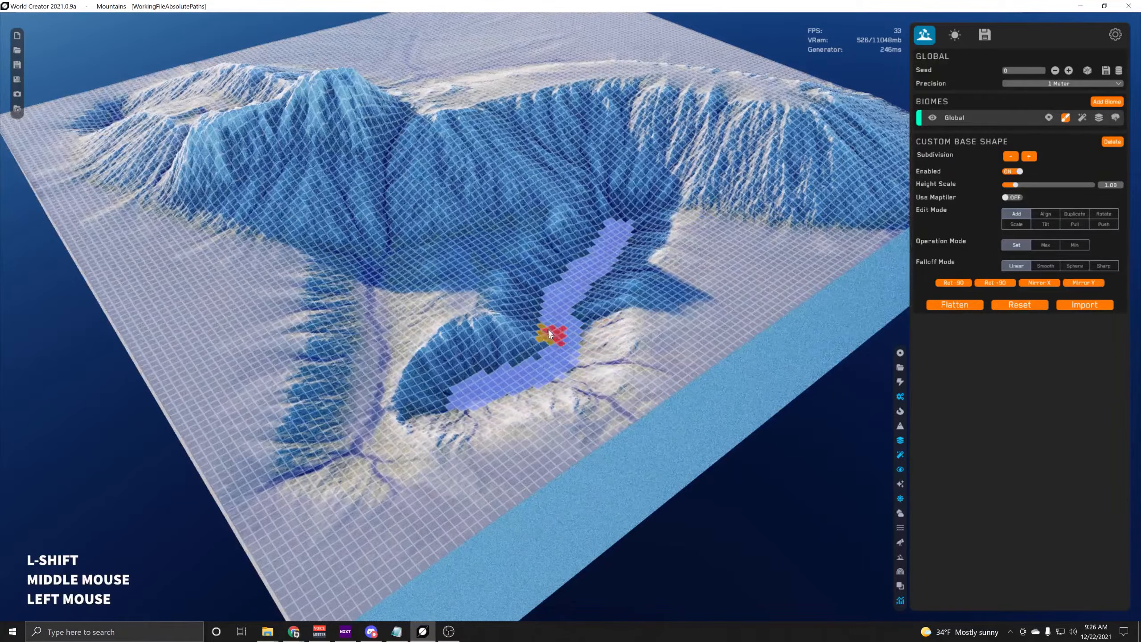
Switch to the Global biome settings to hide the grid and examine the carved valleys and ridges from several sides
{"action": "left_click", "coordinate": [982, 118]}
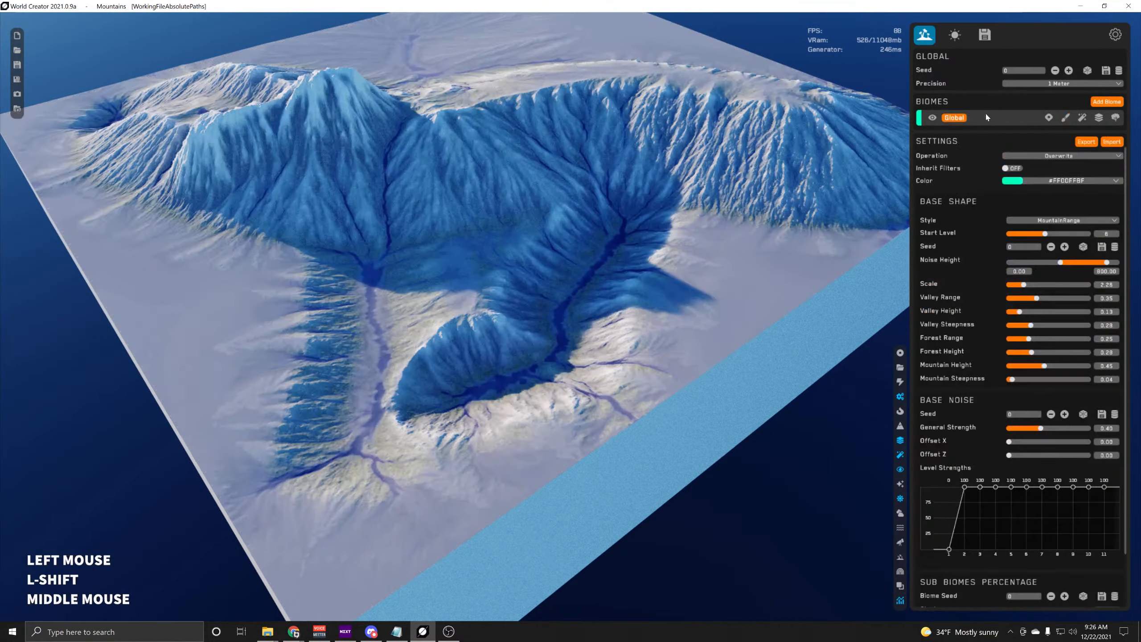
{"action": "middle_click_drag", "start_coordinate": [619, 193], "coordinate": [614, 336]}
{"action": "right_click_drag", "start_coordinate": [614, 336], "coordinate": [559, 352]}
{"action": "middle_click_drag", "start_coordinate": [560, 351], "coordinate": [610, 196]}
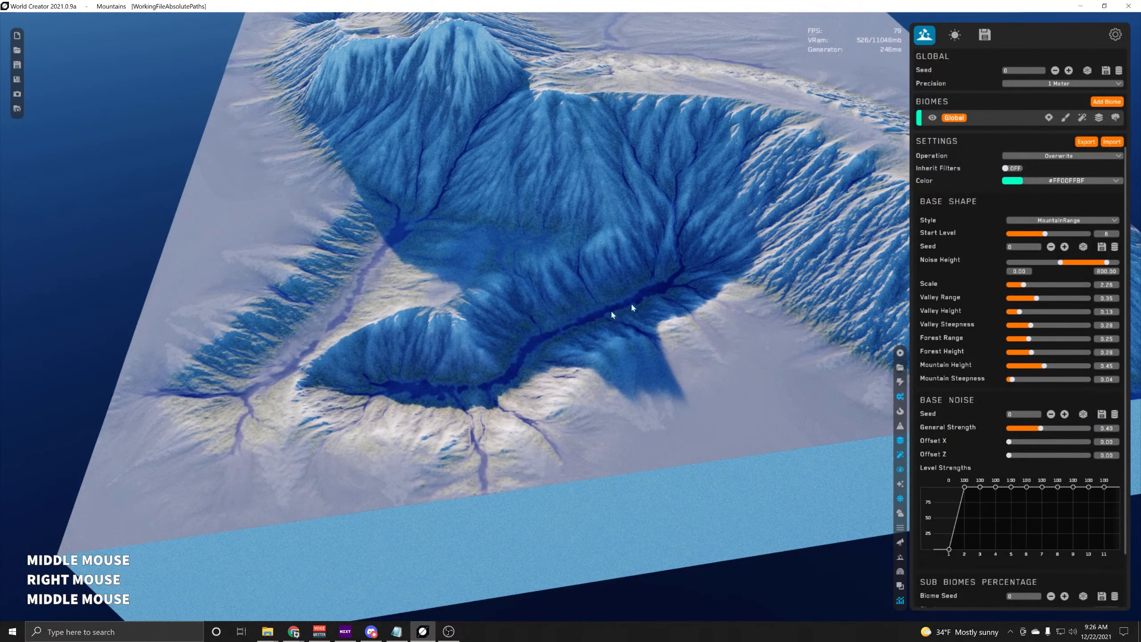
{"action": "middle_click_drag", "start_coordinate": [612, 311], "coordinate": [365, 304]}
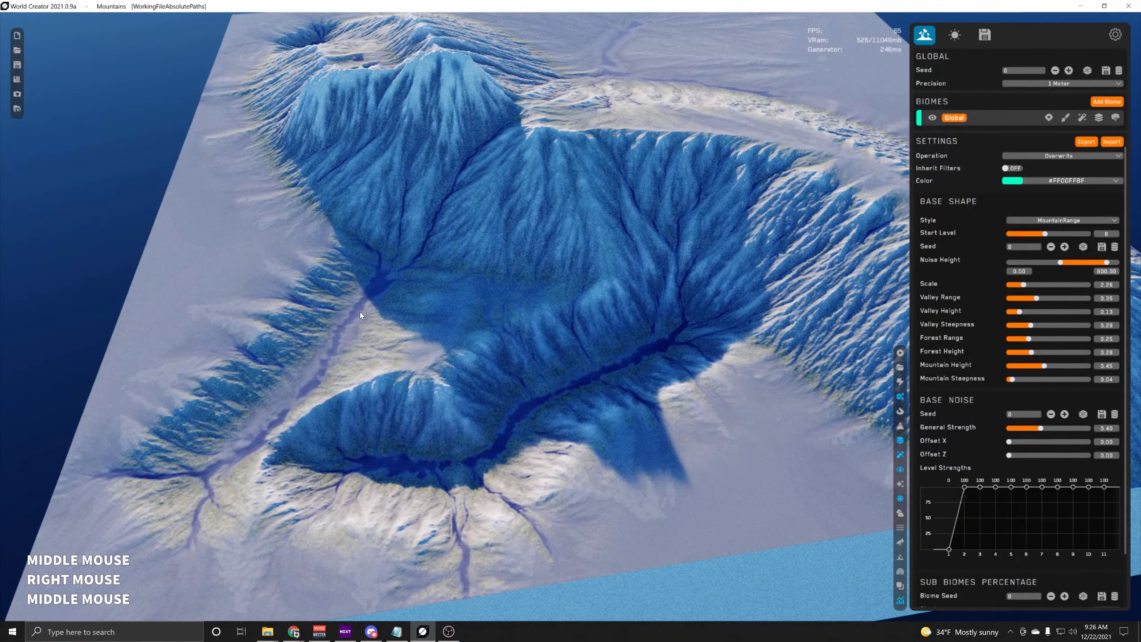
{"action": "scroll", "coordinate": [449, 292], "scroll_direction": "down", "scroll_amount": 1}
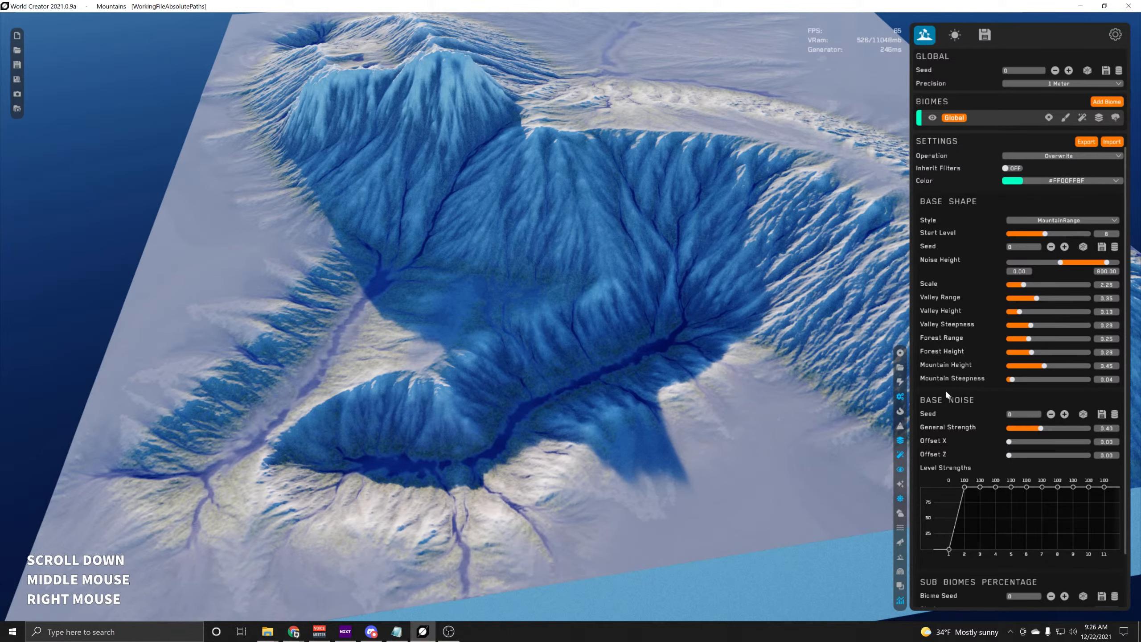
{"action": "middle_click_drag", "start_coordinate": [667, 282], "coordinate": [607, 315]}
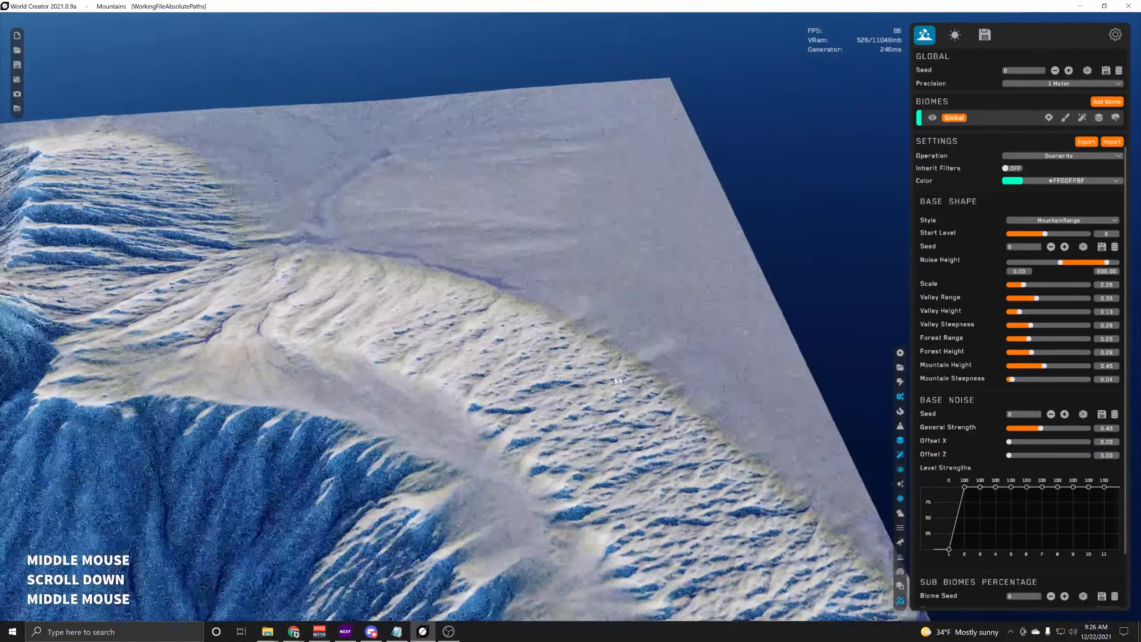
{"action": "right_click_drag", "start_coordinate": [629, 323], "coordinate": [716, 389]}
{"action": "middle_click_drag", "start_coordinate": [716, 389], "coordinate": [566, 302]}
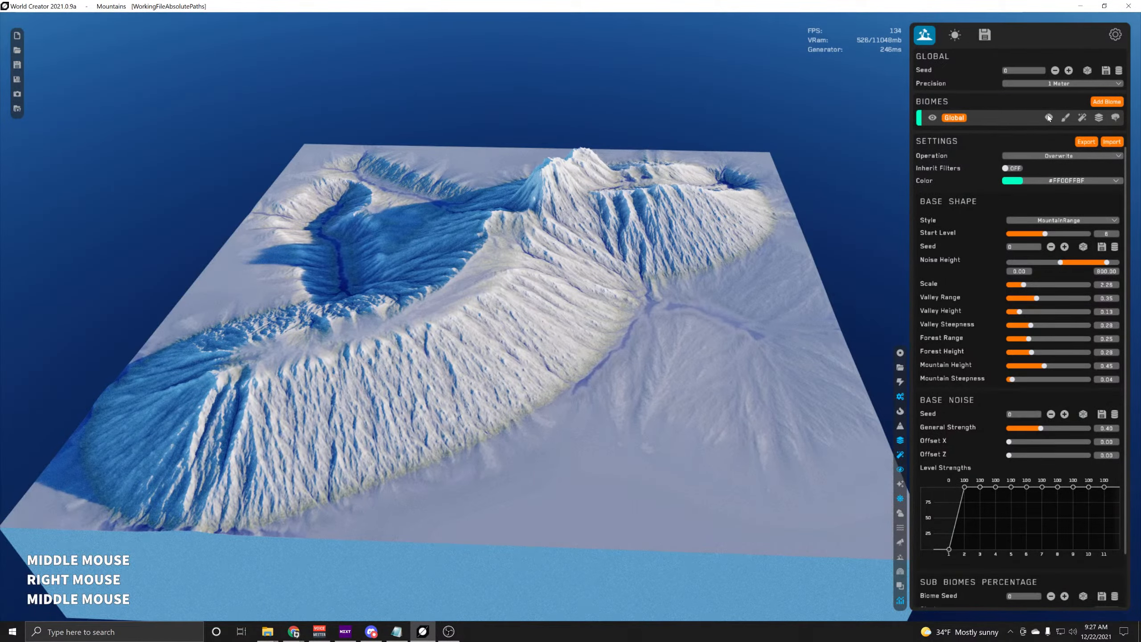
Return to custom base shape editing, paint a short strip down the long ridge's sunlit slope and raise it into a spur
{"action": "left_click", "coordinate": [1066, 118]}
{"action": "middle_click_drag", "start_coordinate": [692, 228], "coordinate": [407, 280]}
{"action": "left_click_drag", "start_coordinate": [427, 272], "coordinate": [478, 339]}
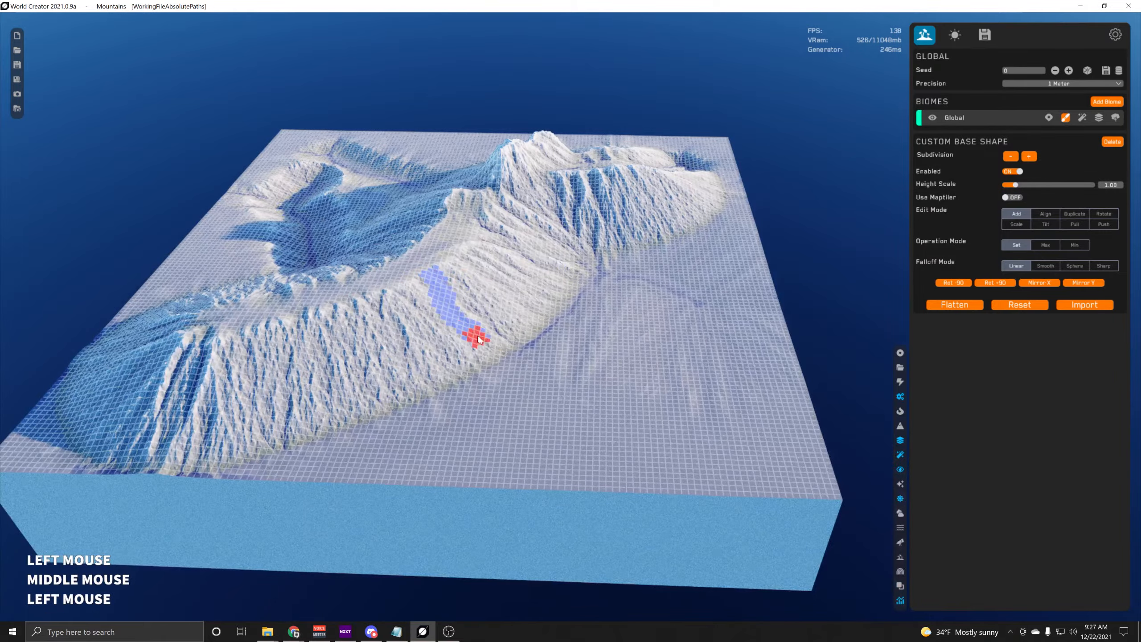
{"action": "scroll", "coordinate": [489, 342], "scroll_direction": "up", "scroll_amount": 10, "text": "shift"}
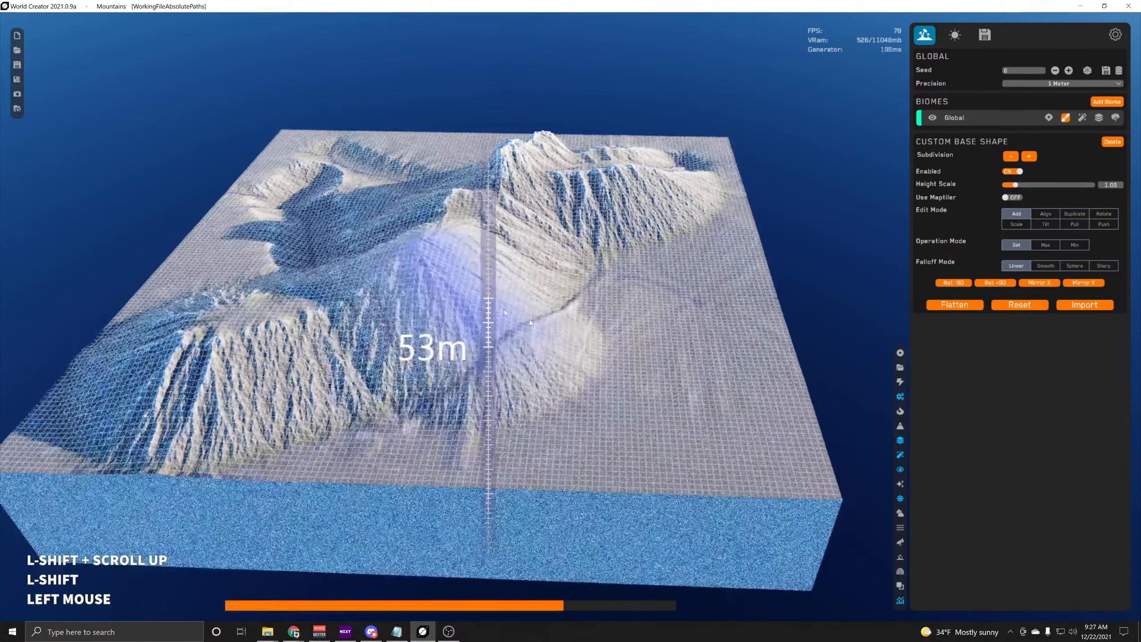
{"action": "scroll", "coordinate": [524, 339], "scroll_direction": "up", "scroll_amount": 2}
Paint a strip from the spur's foot to the terrain's near corner and sink the surrounding plain
{"action": "left_click_drag", "start_coordinate": [525, 338], "coordinate": [732, 408]}
{"action": "key", "text": "shift"}
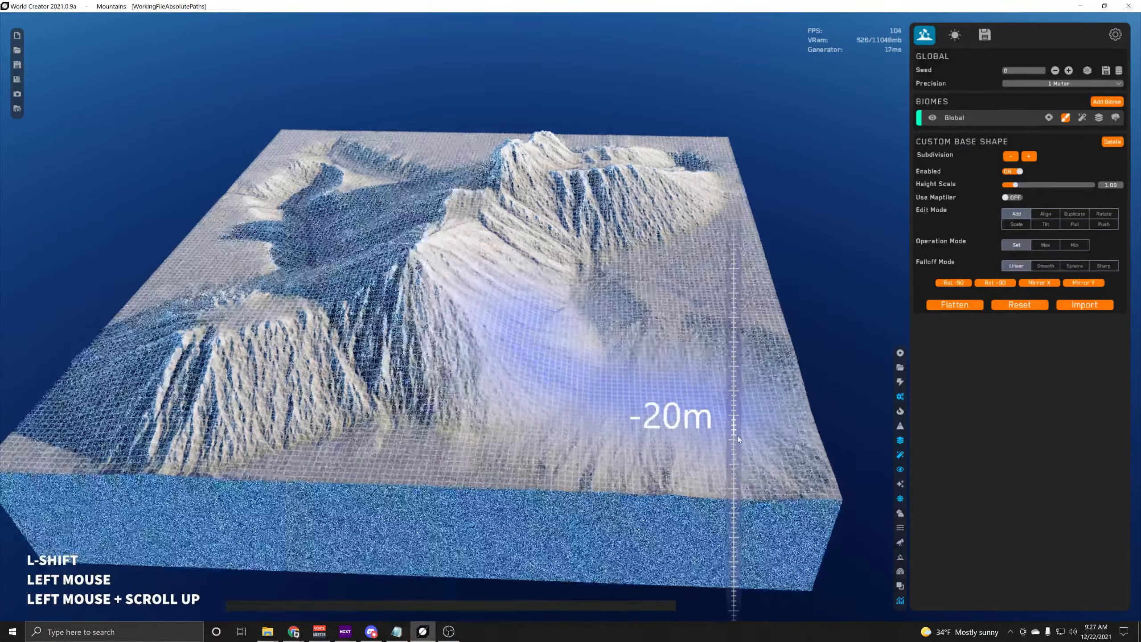
{"action": "scroll", "coordinate": [738, 435], "scroll_direction": "down", "scroll_amount": 2, "text": "shift"}
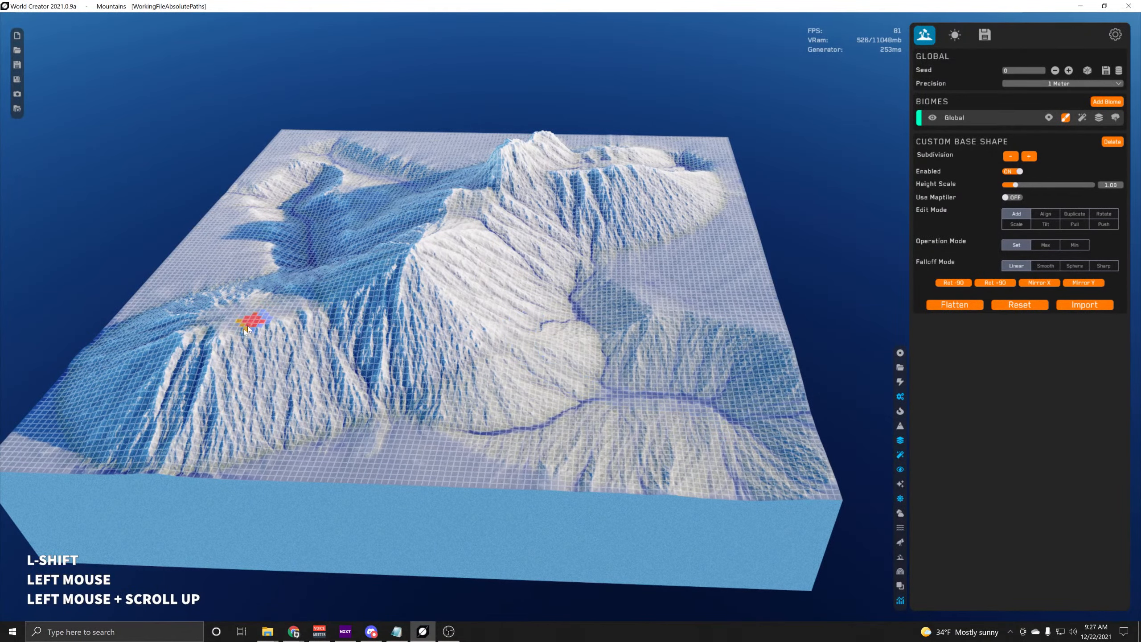
Paint a strip down the slope of the ridge's end mountain and lower it with a broad falloff
{"action": "left_click_drag", "start_coordinate": [249, 329], "coordinate": [231, 435]}
{"action": "key", "text": "shift"}
{"action": "scroll", "coordinate": [235, 465], "scroll_direction": "up", "scroll_amount": 10, "text": "shift"}
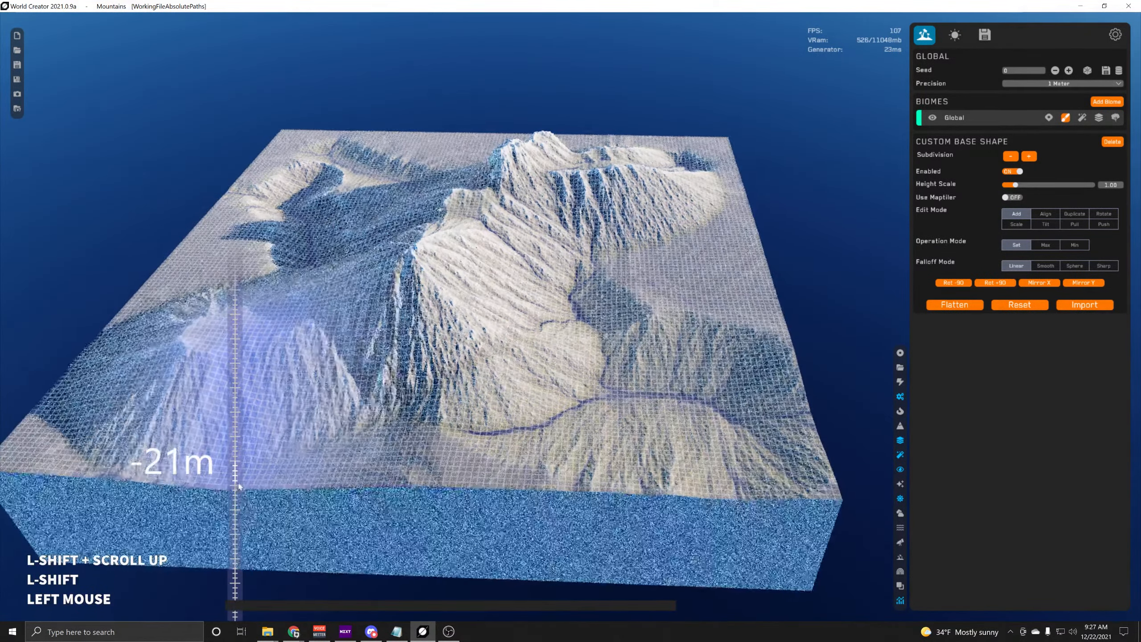
{"action": "scroll", "coordinate": [237, 481], "scroll_direction": "up", "scroll_amount": 10, "text": "shift"}
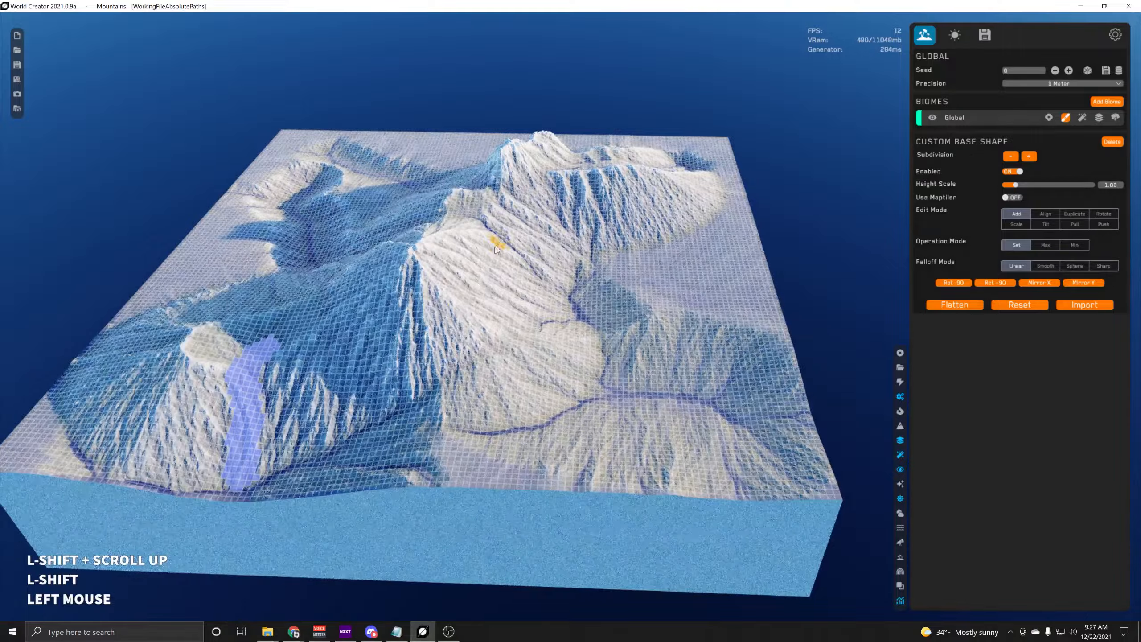
Paint a strip from the central mountain's slope out across the neighbouring ground and adjust its height
{"action": "scroll", "coordinate": [496, 250], "scroll_direction": "up", "scroll_amount": 3}
{"action": "middle_click_drag", "start_coordinate": [496, 250], "coordinate": [433, 386]}
{"action": "right_click_drag", "start_coordinate": [433, 387], "coordinate": [441, 388]}
{"action": "middle_click_drag", "start_coordinate": [441, 388], "coordinate": [283, 287]}
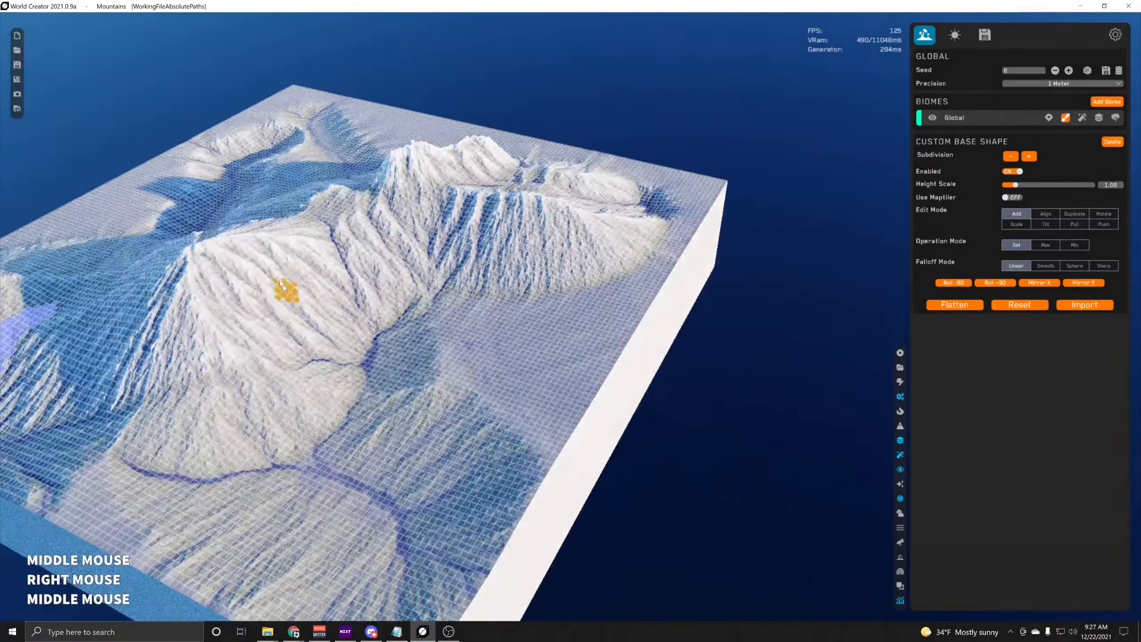
{"action": "scroll", "coordinate": [282, 287], "scroll_direction": "up", "scroll_amount": 2}
{"action": "mouse_move", "coordinate": [267, 248]}
{"action": "left_mouse_down"}
{"action": "mouse_move", "coordinate": [547, 317]}
{"action": "mouse_move", "coordinate": [571, 360]}
{"action": "left_mouse_up"}
{"action": "key", "text": "shift"}
{"action": "mouse_move", "coordinate": [571, 360]}
{"action": "middle_mouse_down"}
{"action": "mouse_move", "coordinate": [715, 240]}
{"action": "mouse_move", "coordinate": [490, 373]}
{"action": "middle_mouse_up"}
{"action": "key", "text": "shift"}
Paint a strip over the long ridge's far slope and sink it into a deep valley
{"action": "right_click_drag", "start_coordinate": [490, 372], "coordinate": [453, 339]}
{"action": "middle_click_drag", "start_coordinate": [453, 339], "coordinate": [454, 308]}
{"action": "mouse_move", "coordinate": [618, 250]}
{"action": "left_mouse_down"}
{"action": "mouse_move", "coordinate": [575, 288]}
{"action": "mouse_move", "coordinate": [556, 343]}
{"action": "left_mouse_up"}
Raise the summit of the central mountain by about 61 m to form a taller peak
{"action": "middle_click_drag", "start_coordinate": [556, 343], "coordinate": [384, 168]}
{"action": "scroll", "coordinate": [384, 168], "scroll_direction": "down", "scroll_amount": 3}
{"action": "left_click_drag", "start_coordinate": [383, 167], "coordinate": [371, 108], "text": "shift"}
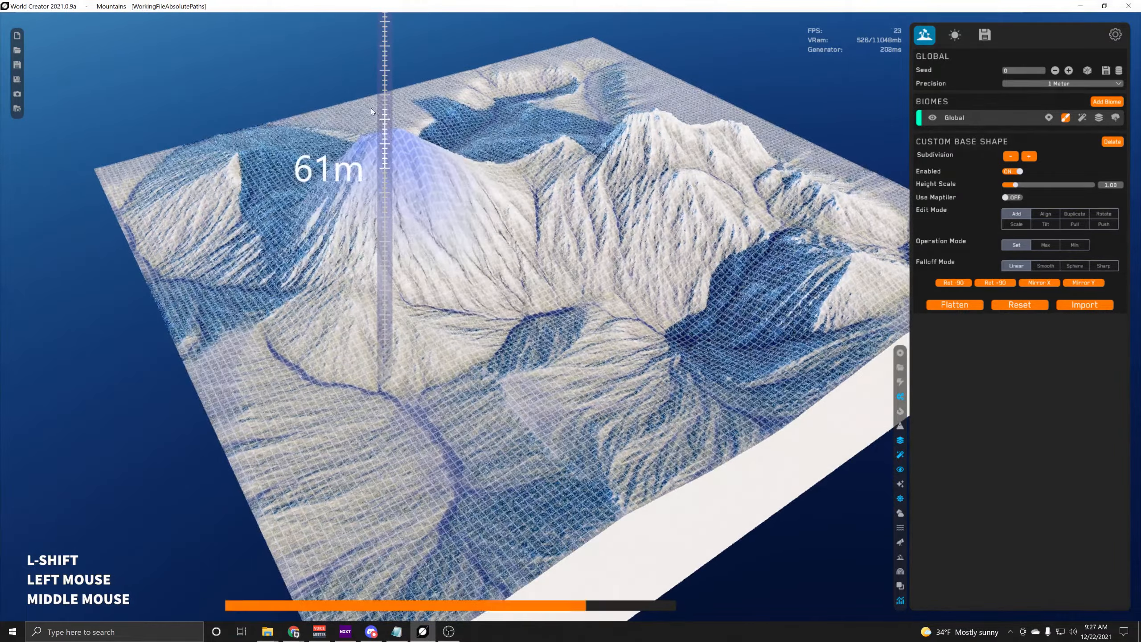
Paint bands across the tallest peak's flanks and reshape the slopes around it
{"action": "middle_click_drag", "start_coordinate": [371, 108], "coordinate": [465, 174]}
{"action": "left_click_drag", "start_coordinate": [454, 157], "coordinate": [320, 222]}
{"action": "mouse_move", "coordinate": [320, 222]}
{"action": "middle_mouse_down"}
{"action": "mouse_move", "coordinate": [383, 221]}
{"action": "mouse_move", "coordinate": [449, 312]}
{"action": "mouse_move", "coordinate": [400, 390]}
{"action": "middle_mouse_up"}
{"action": "key", "text": "shift"}
{"action": "right_click_drag", "start_coordinate": [400, 390], "coordinate": [492, 400]}
{"action": "middle_click_drag", "start_coordinate": [492, 400], "coordinate": [612, 266]}
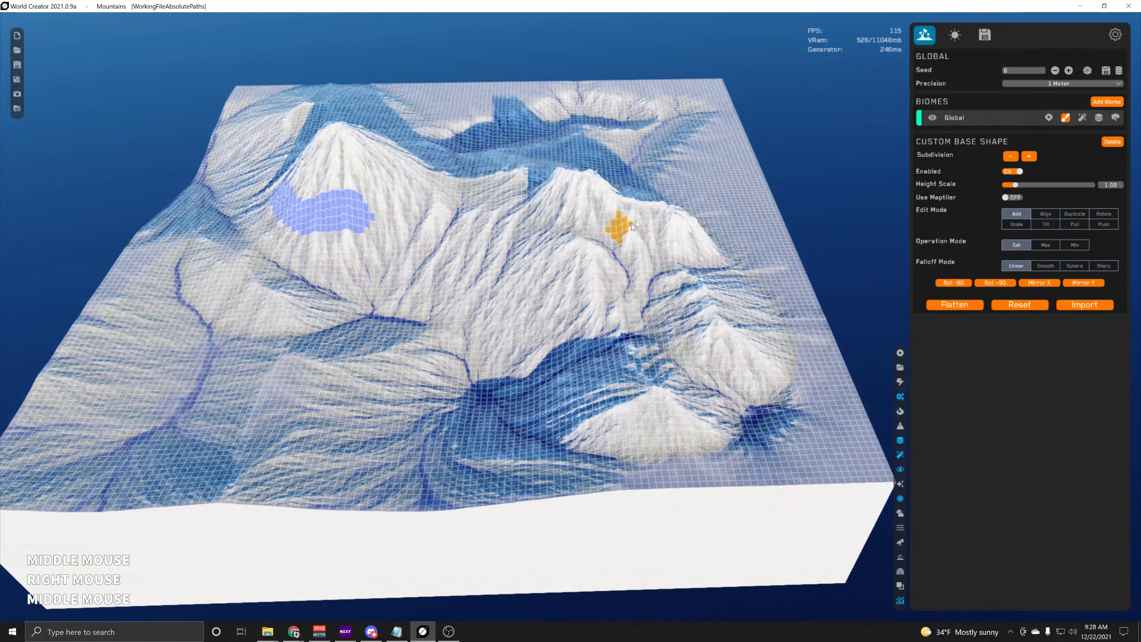
{"action": "mouse_move", "coordinate": [635, 220]}
{"action": "left_mouse_down"}
{"action": "mouse_move", "coordinate": [418, 198]}
{"action": "mouse_move", "coordinate": [446, 189]}
{"action": "mouse_move", "coordinate": [450, 162]}
{"action": "mouse_move", "coordinate": [318, 251]}
{"action": "left_mouse_up"}
{"action": "middle_click_drag", "start_coordinate": [346, 254], "coordinate": [674, 232]}
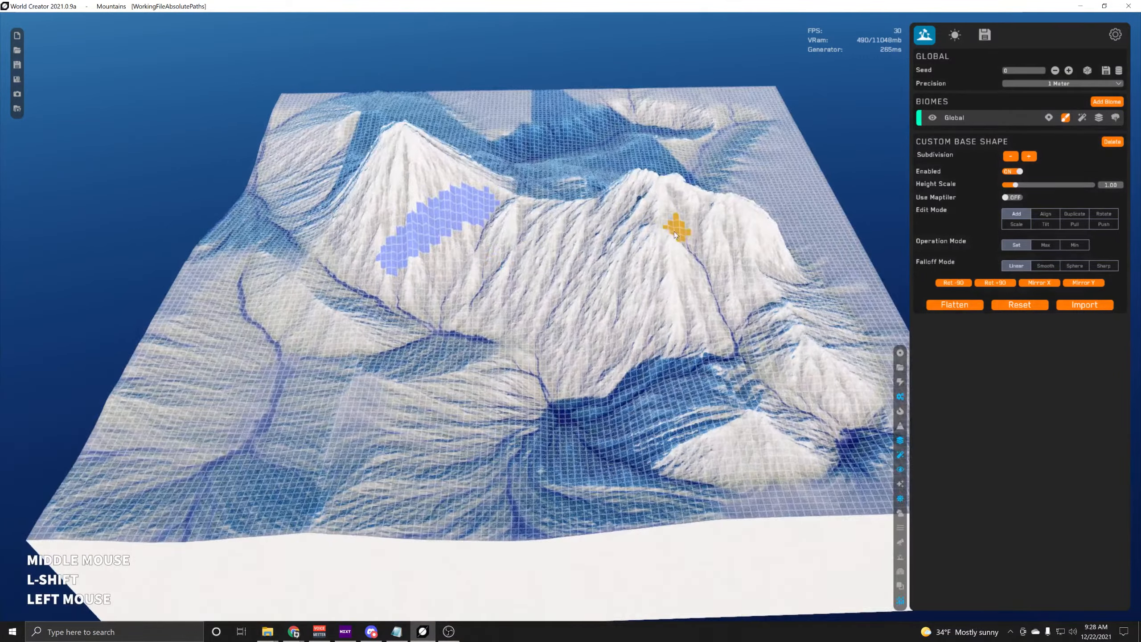
Switch to the Global biome settings and examine the sculpted mountains without the editing grid
{"action": "left_click", "coordinate": [980, 118]}
{"action": "middle_click_drag", "start_coordinate": [735, 185], "coordinate": [630, 270]}
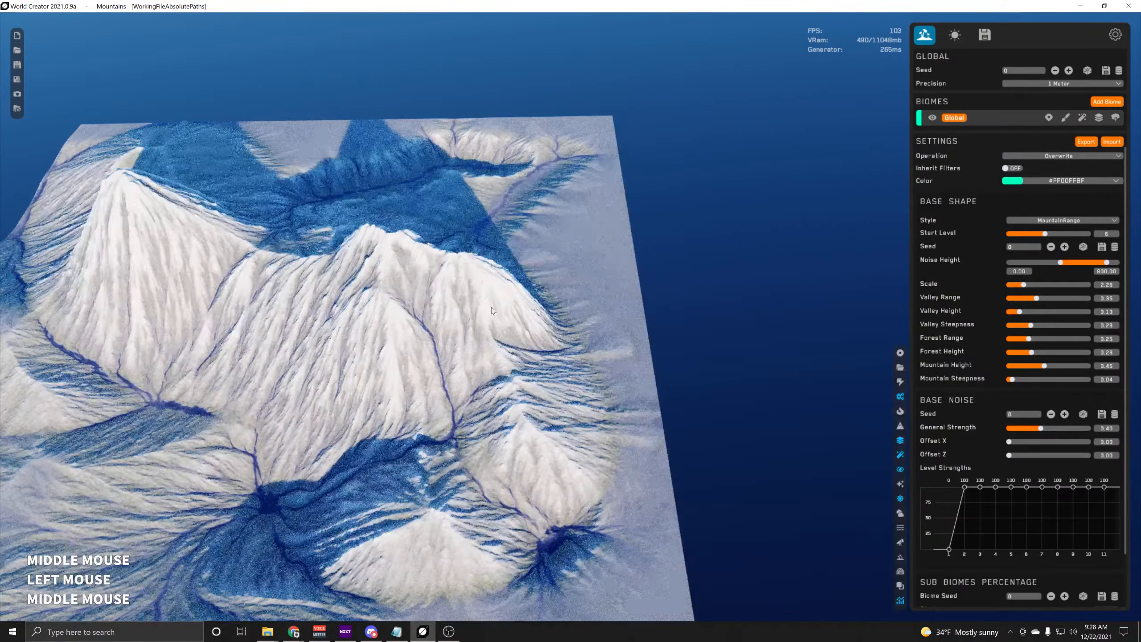
{"action": "right_click_drag", "start_coordinate": [629, 270], "coordinate": [535, 344]}
{"action": "middle_click_drag", "start_coordinate": [535, 344], "coordinate": [506, 323]}
{"action": "right_click_drag", "start_coordinate": [506, 324], "coordinate": [490, 310]}
{"action": "middle_click_drag", "start_coordinate": [490, 311], "coordinate": [523, 271]}
{"action": "scroll", "coordinate": [470, 291], "scroll_direction": "down", "scroll_amount": 2}
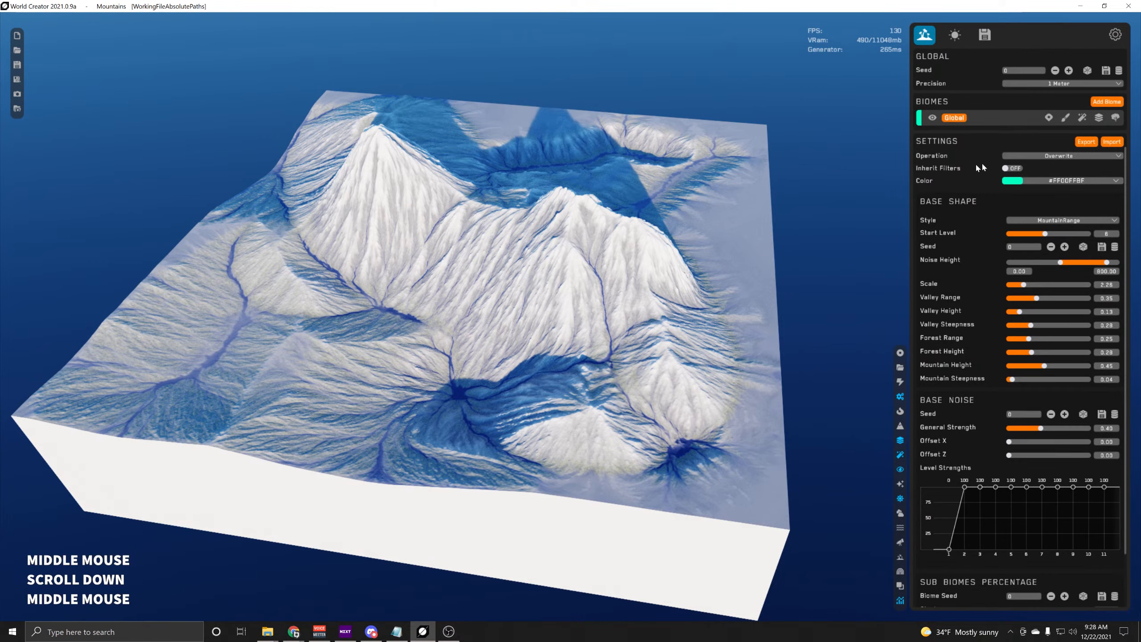
Flatten the Global biome's custom base shape and check the levelled terrain
{"action": "left_click", "coordinate": [1066, 118]}
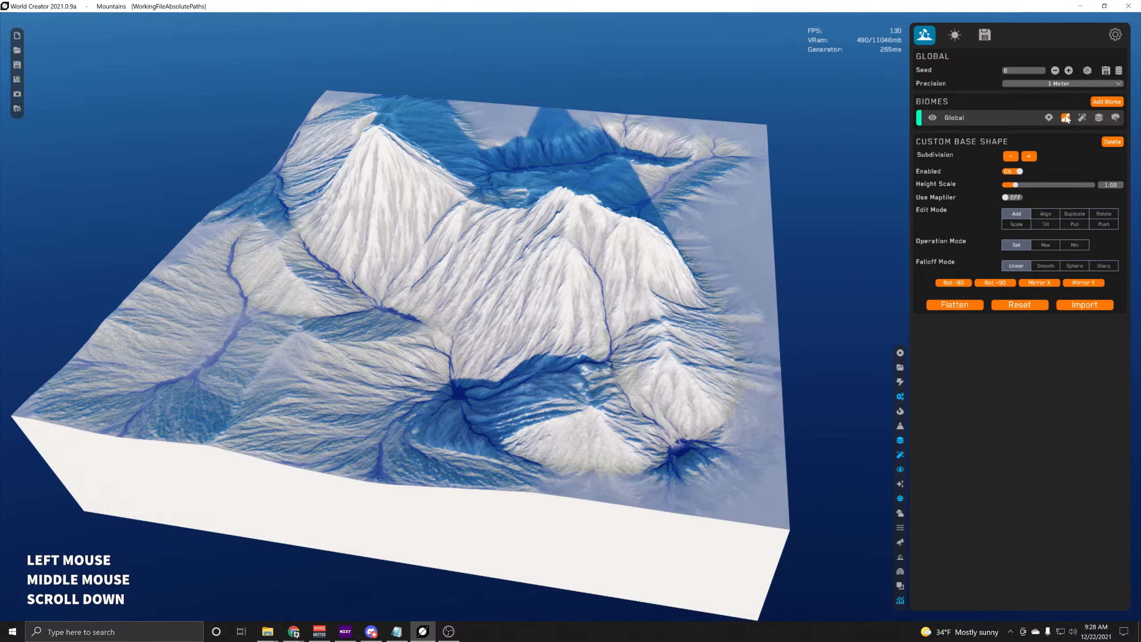
{"action": "left_click", "coordinate": [969, 305]}
{"action": "middle_click_drag", "start_coordinate": [605, 205], "coordinate": [675, 270]}
{"action": "right_click_drag", "start_coordinate": [675, 270], "coordinate": [656, 288]}
{"action": "middle_click_drag", "start_coordinate": [656, 288], "coordinate": [719, 252]}
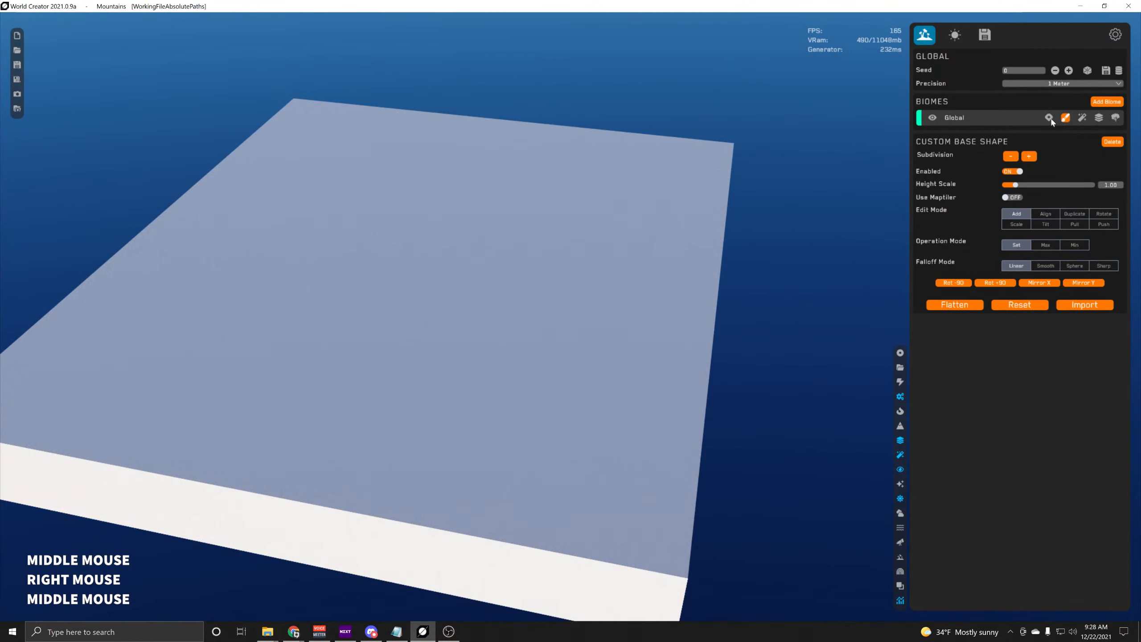
Open the Global biome's world map and move its view to Greenland
{"action": "left_click", "coordinate": [1027, 115]}
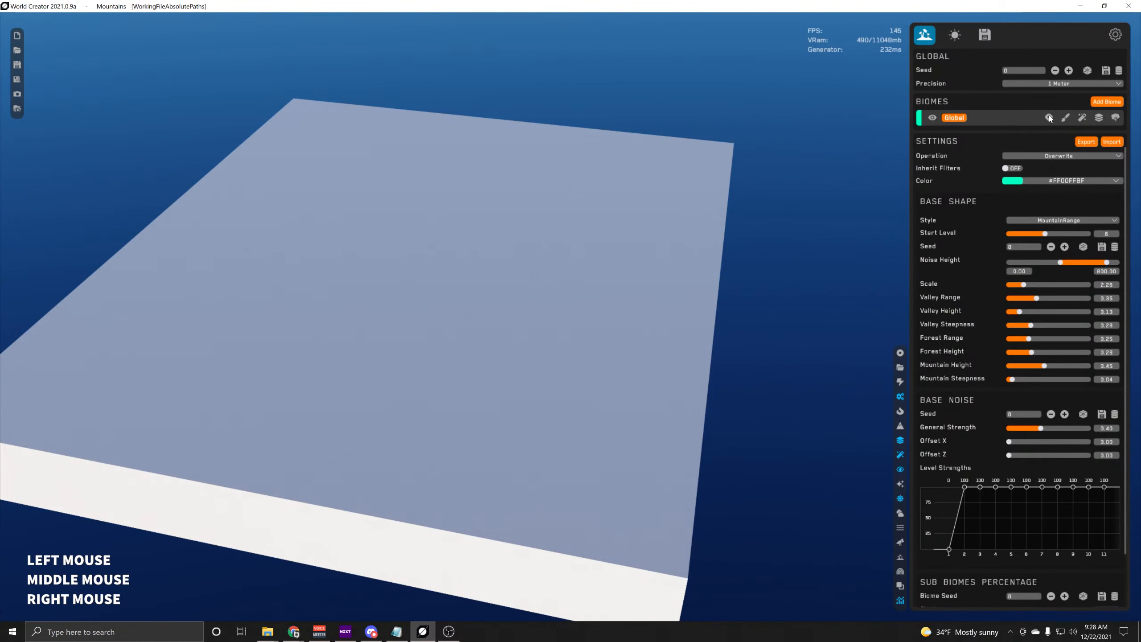
{"action": "left_click", "coordinate": [1049, 118]}
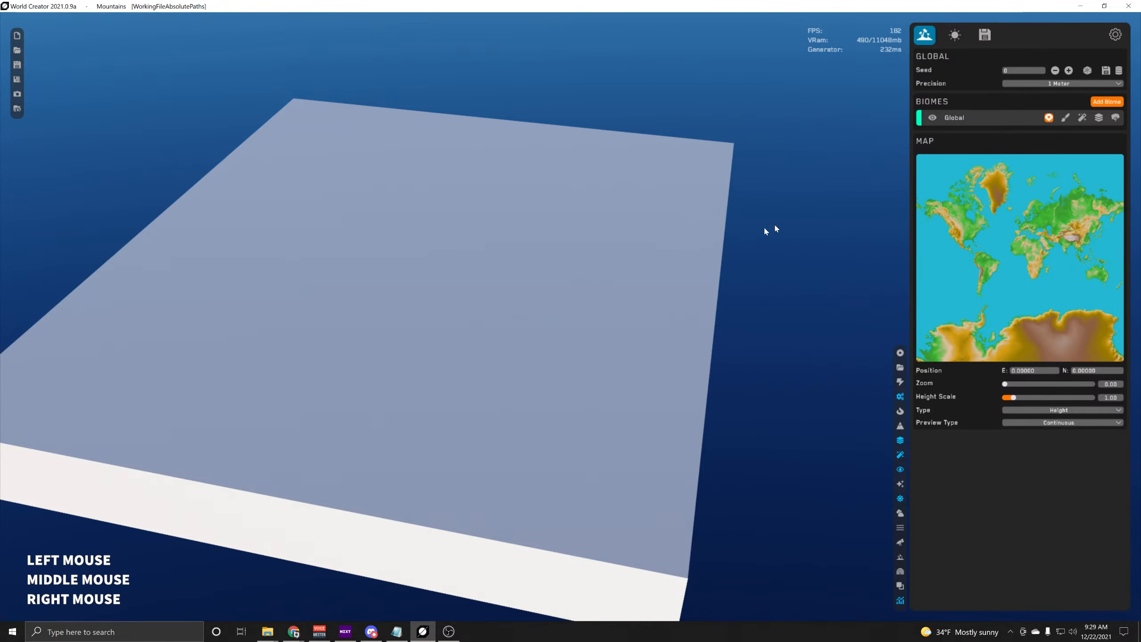
{"action": "middle_click_drag", "start_coordinate": [678, 278], "coordinate": [692, 275]}
{"action": "scroll", "coordinate": [962, 220], "scroll_direction": "up", "scroll_amount": 2}
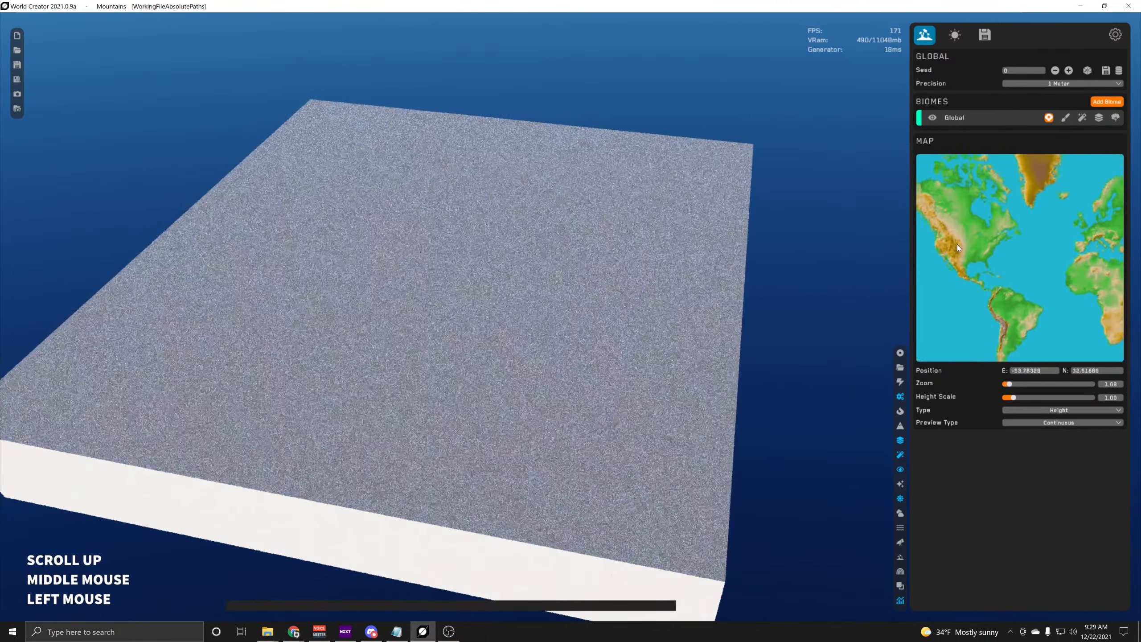
{"action": "left_click_drag", "start_coordinate": [960, 223], "coordinate": [964, 270]}
{"action": "scroll", "coordinate": [971, 225], "scroll_direction": "up", "scroll_amount": 3}
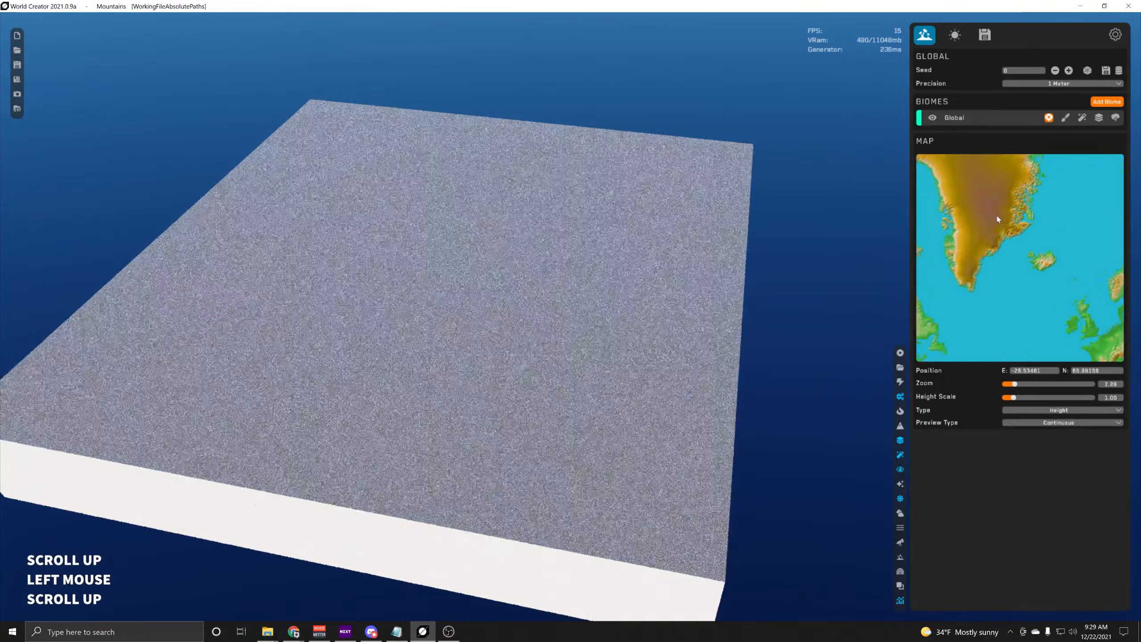
Zoom the biome map to 11.04 on the mountains of Greenland's east coast, around E -25.99, N 71.00
{"action": "mouse_move", "coordinate": [1030, 223]}
{"action": "left_mouse_down"}
{"action": "mouse_move", "coordinate": [995, 266]}
{"action": "mouse_move", "coordinate": [977, 257]}
{"action": "mouse_move", "coordinate": [981, 267]}
{"action": "mouse_move", "coordinate": [1017, 225]}
{"action": "left_mouse_up"}
{"action": "scroll", "coordinate": [995, 266], "scroll_direction": "up", "scroll_amount": 4}
{"action": "scroll", "coordinate": [994, 265], "scroll_direction": "up", "scroll_amount": 2}
{"action": "scroll", "coordinate": [977, 257], "scroll_direction": "up", "scroll_amount": 2}
{"action": "scroll", "coordinate": [980, 266], "scroll_direction": "up", "scroll_amount": 3}
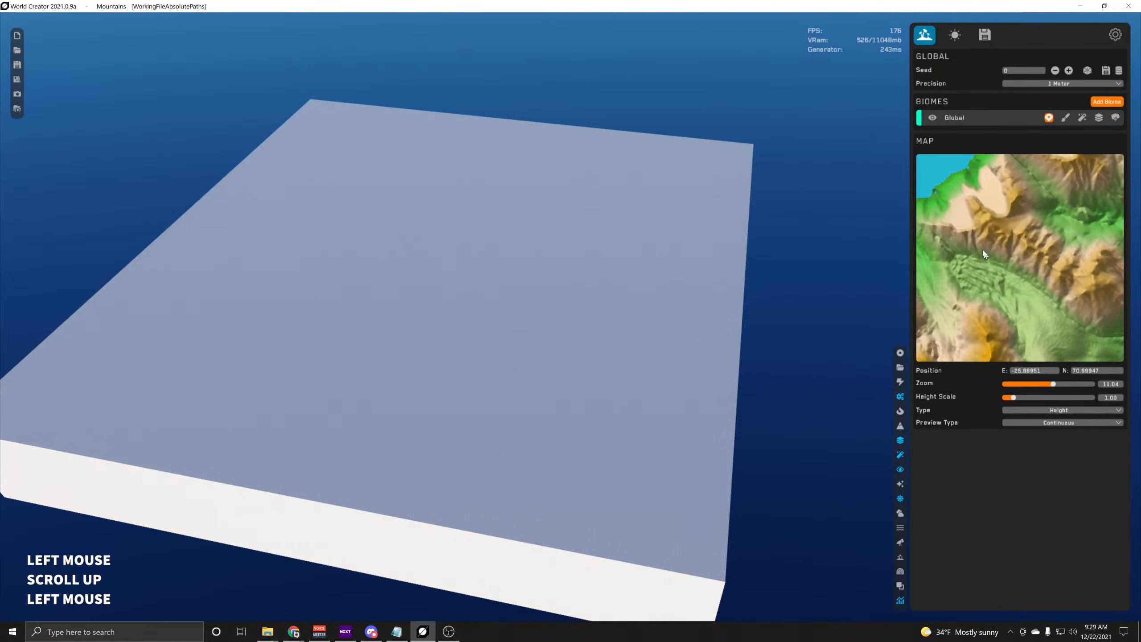
{"action": "left_click_drag", "start_coordinate": [986, 255], "coordinate": [1001, 256]}
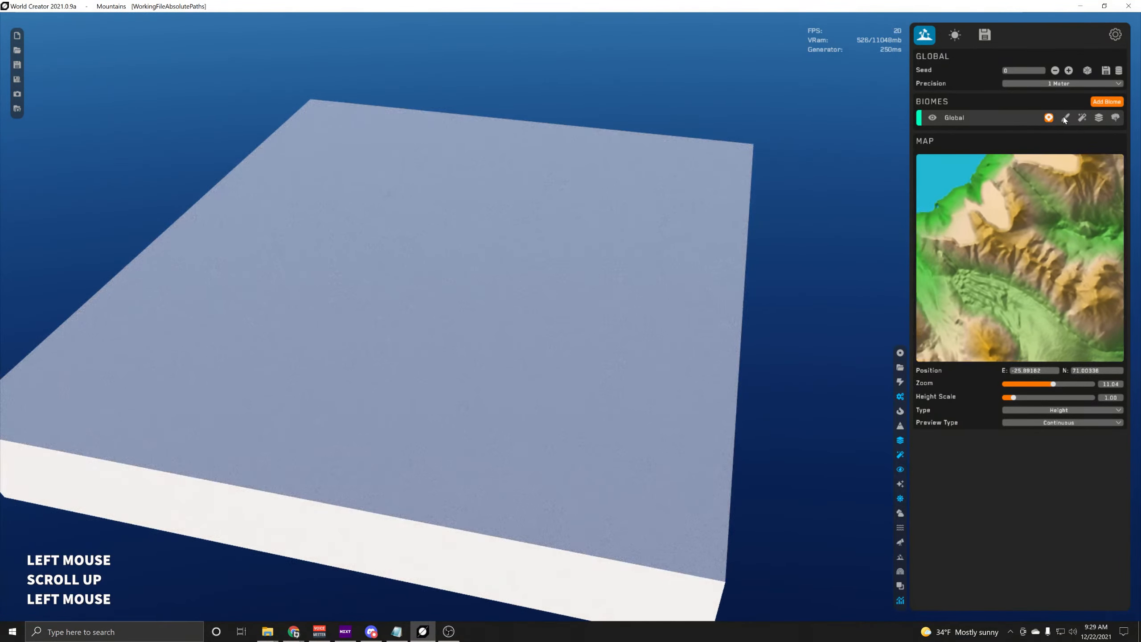
Turn on Use Maptiler for the Global biome's custom base shape and check the real-world mountains it generates
{"action": "left_click", "coordinate": [1066, 118]}
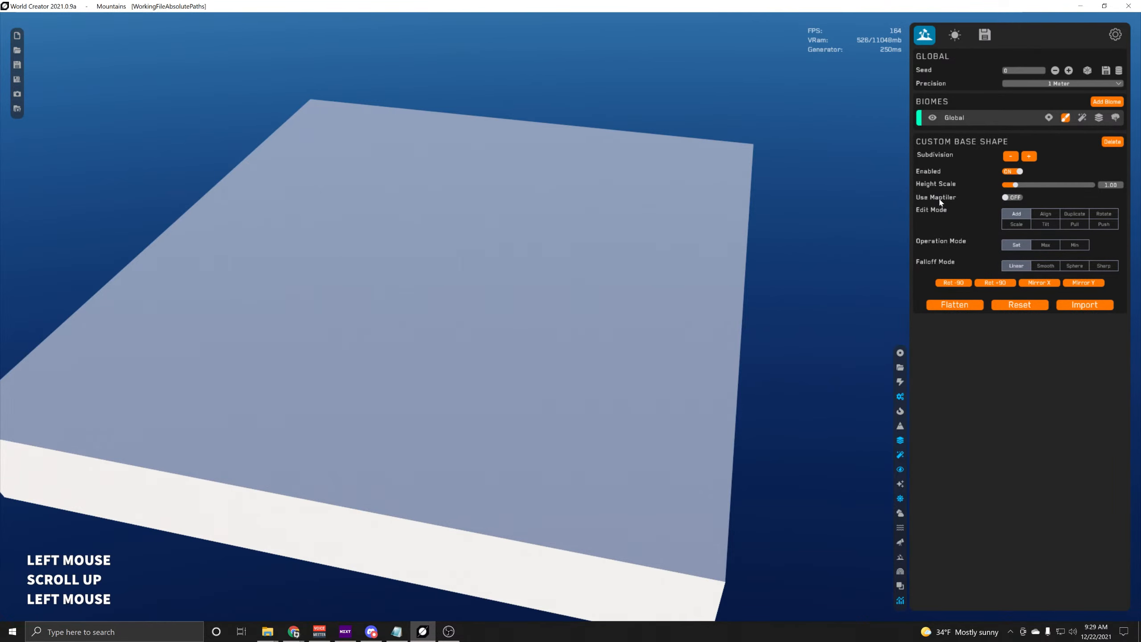
{"action": "left_click", "coordinate": [1012, 198]}
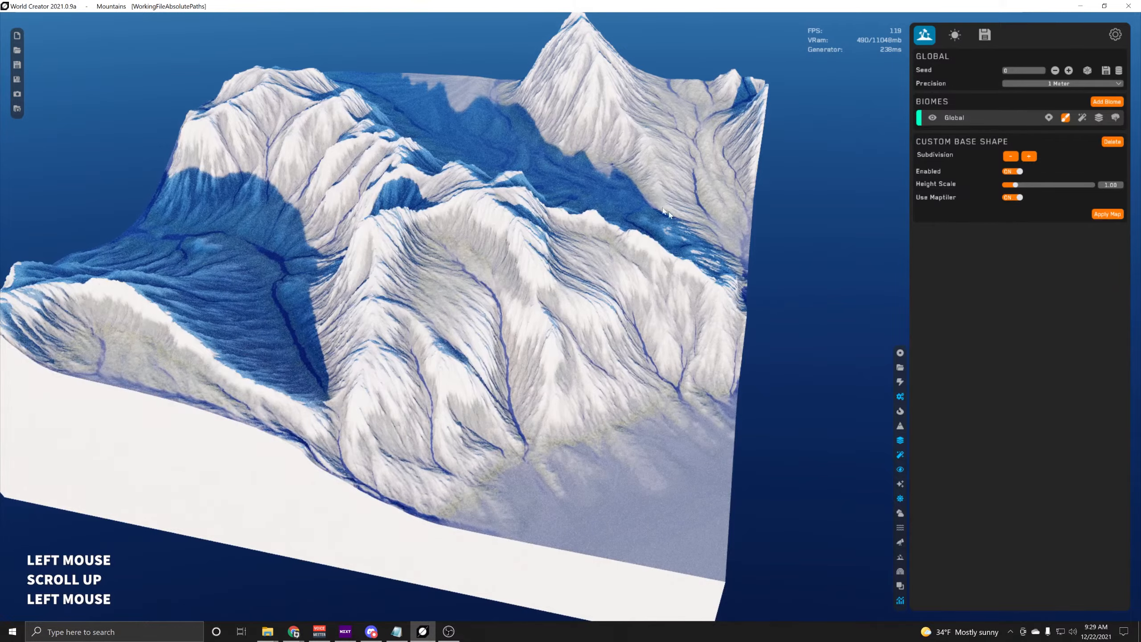
{"action": "middle_click_drag", "start_coordinate": [668, 213], "coordinate": [584, 269]}
{"action": "right_click_drag", "start_coordinate": [584, 270], "coordinate": [470, 341]}
{"action": "scroll", "coordinate": [470, 341], "scroll_direction": "down", "scroll_amount": 2}
{"action": "middle_click_drag", "start_coordinate": [470, 341], "coordinate": [530, 317]}
{"action": "scroll", "coordinate": [530, 317], "scroll_direction": "down", "scroll_amount": 3}
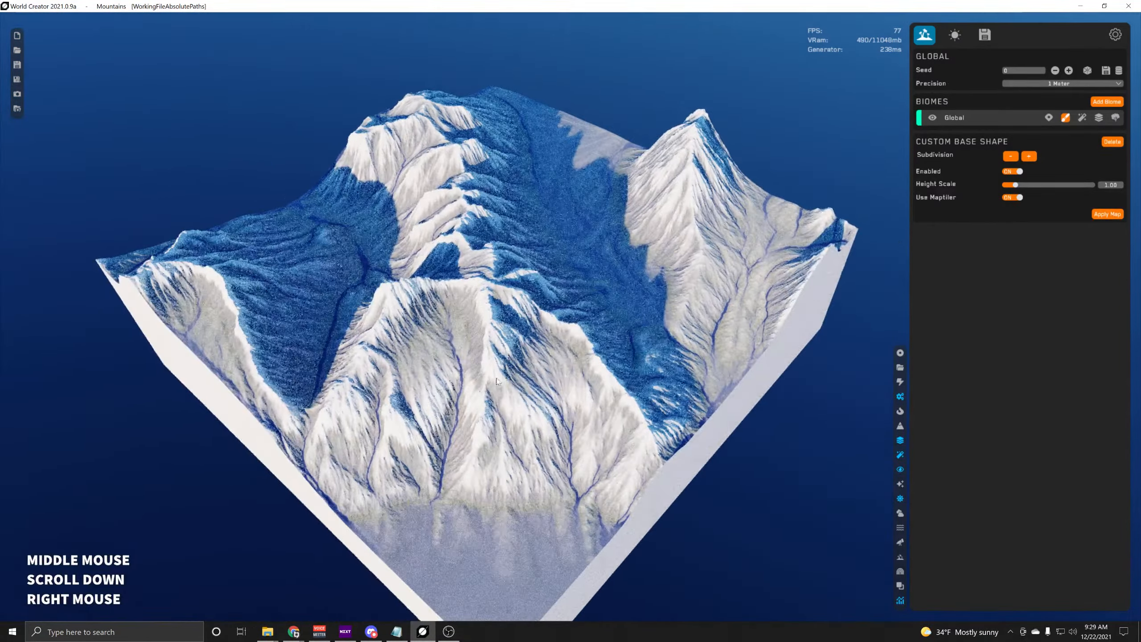
Return to the Global biome's map and compare it with the generated mountains from the opposite side of the terrain
{"action": "left_click", "coordinate": [1048, 118]}
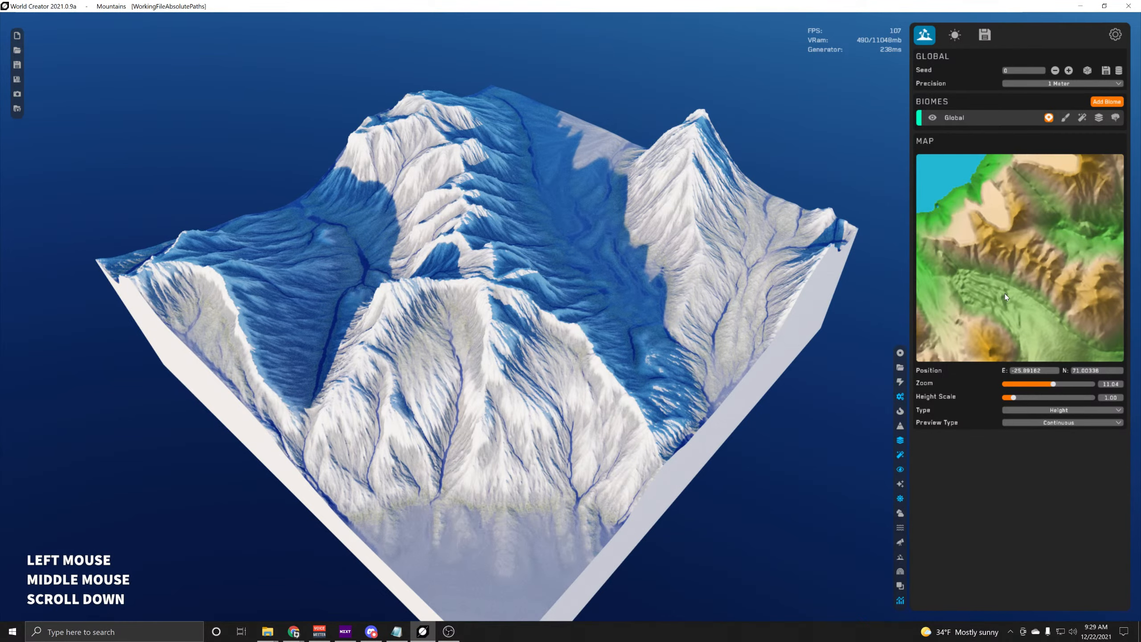
{"action": "middle_click_drag", "start_coordinate": [569, 271], "coordinate": [568, 271]}
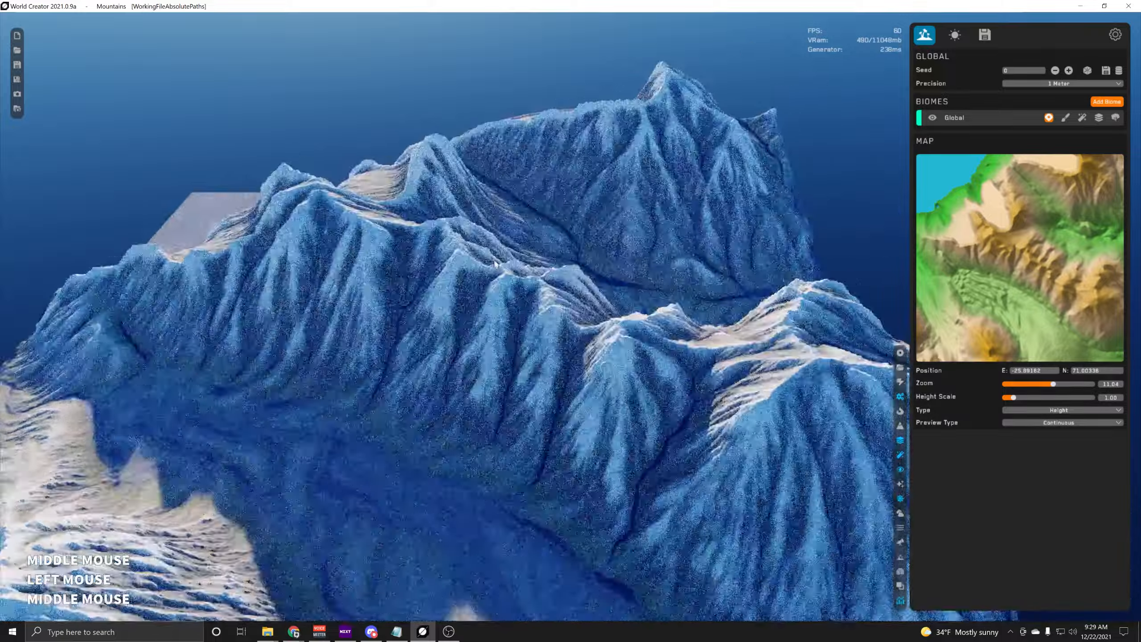
{"action": "right_click_drag", "start_coordinate": [492, 296], "coordinate": [492, 296]}
{"action": "scroll", "coordinate": [487, 294], "scroll_direction": "down", "scroll_amount": 5}
{"action": "middle_click_drag", "start_coordinate": [486, 295], "coordinate": [507, 329]}
{"action": "right_click_drag", "start_coordinate": [507, 329], "coordinate": [636, 407]}
{"action": "middle_click_drag", "start_coordinate": [636, 407], "coordinate": [444, 243]}
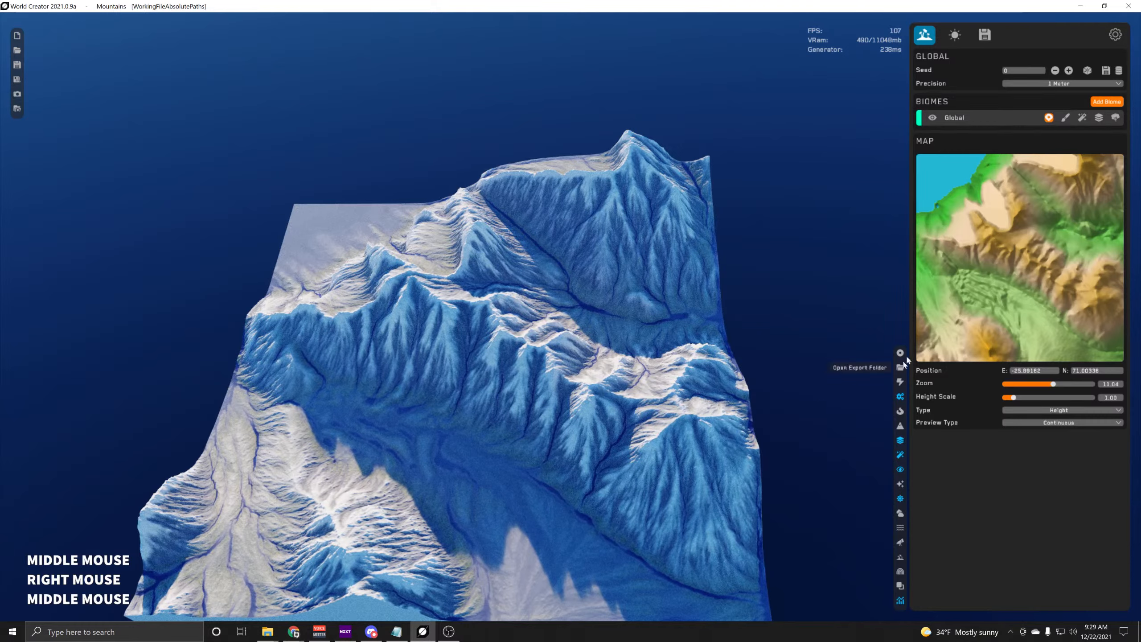
Set the Global biome's map type to Satellite
{"action": "left_click", "coordinate": [1075, 410]}
{"action": "left_click", "coordinate": [1014, 432]}
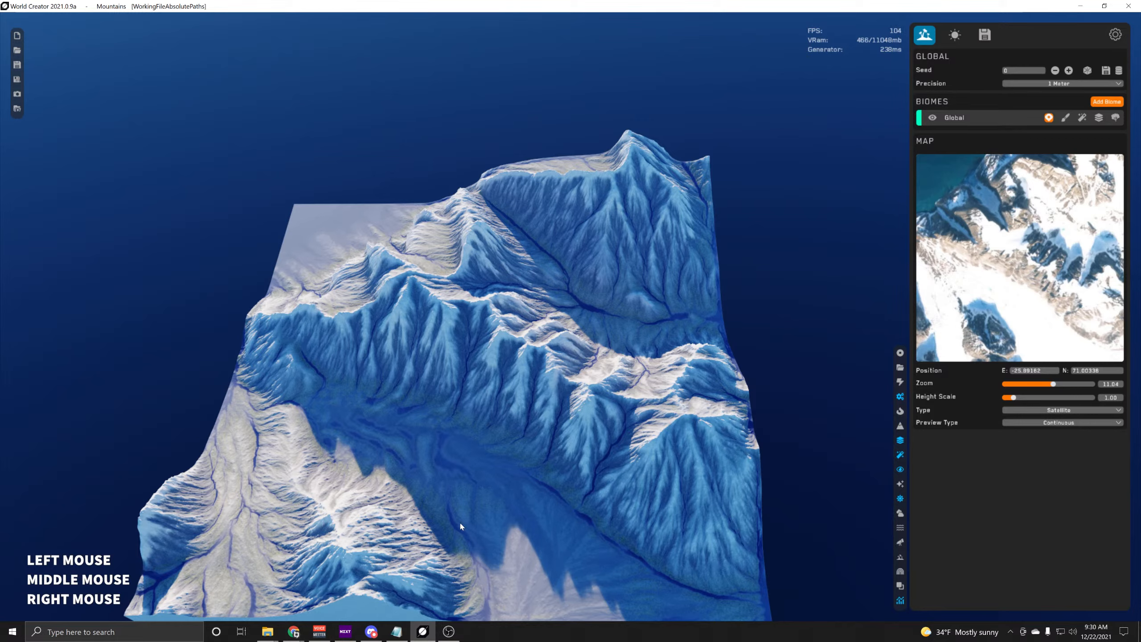
{"action": "middle_click_drag", "start_coordinate": [512, 446], "coordinate": [567, 294]}
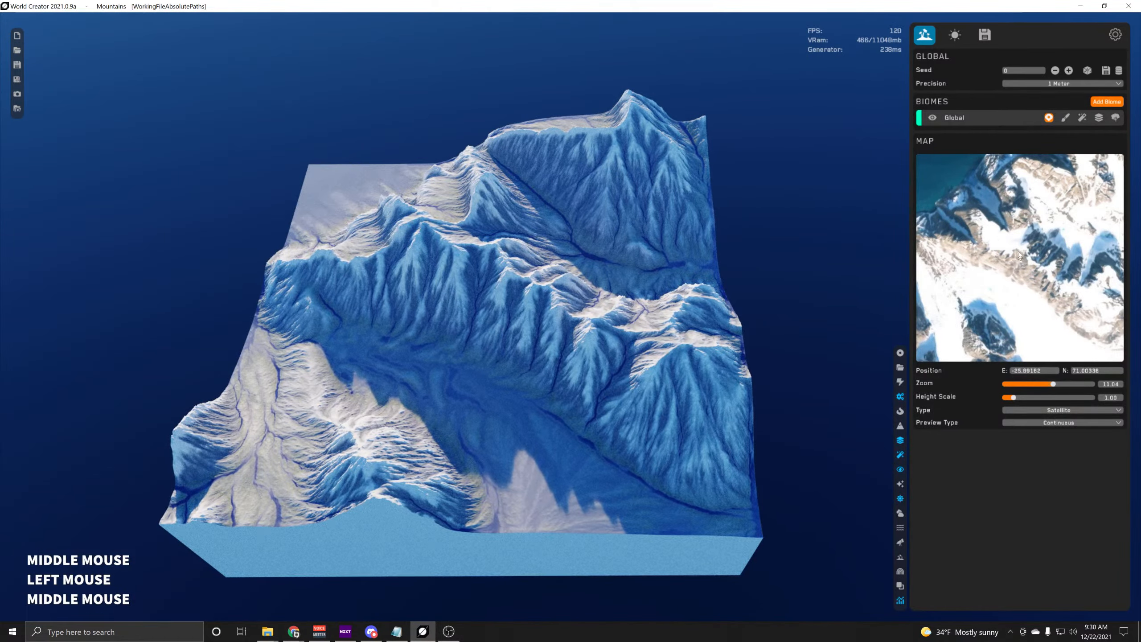
Move the satellite map to the coastal peninsula around E -25.71, N 71.08 and inspect the resulting terrain from several angles
{"action": "left_click_drag", "start_coordinate": [1019, 255], "coordinate": [815, 439]}
{"action": "middle_click_drag", "start_coordinate": [815, 439], "coordinate": [465, 384]}
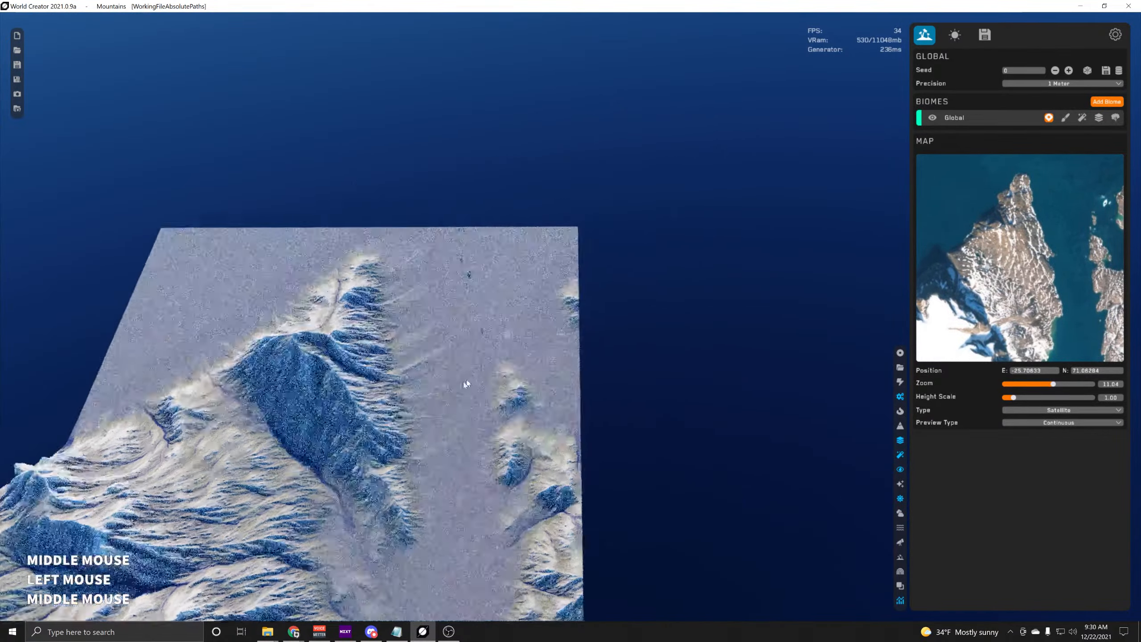
{"action": "right_click_drag", "start_coordinate": [466, 384], "coordinate": [619, 376]}
{"action": "middle_click_drag", "start_coordinate": [619, 376], "coordinate": [447, 306]}
{"action": "right_click_drag", "start_coordinate": [447, 307], "coordinate": [249, 264]}
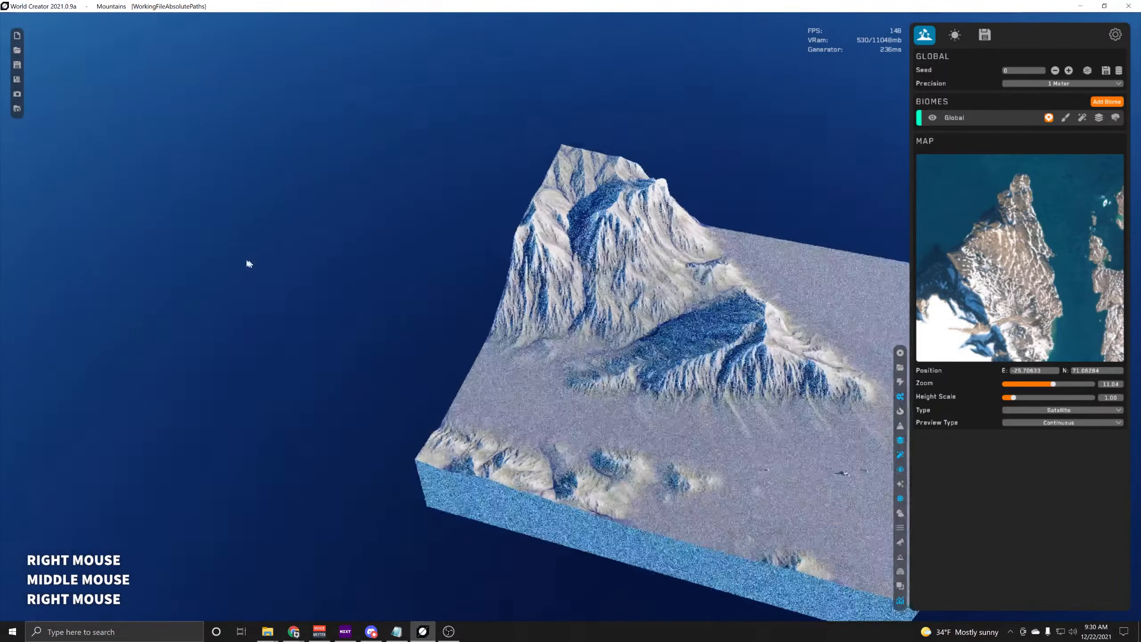
{"action": "middle_click_drag", "start_coordinate": [249, 264], "coordinate": [372, 359]}
{"action": "scroll", "coordinate": [373, 386], "scroll_direction": "up", "scroll_amount": 3}
{"action": "right_click_drag", "start_coordinate": [375, 398], "coordinate": [467, 373]}
{"action": "scroll", "coordinate": [467, 373], "scroll_direction": "up", "scroll_amount": 2}
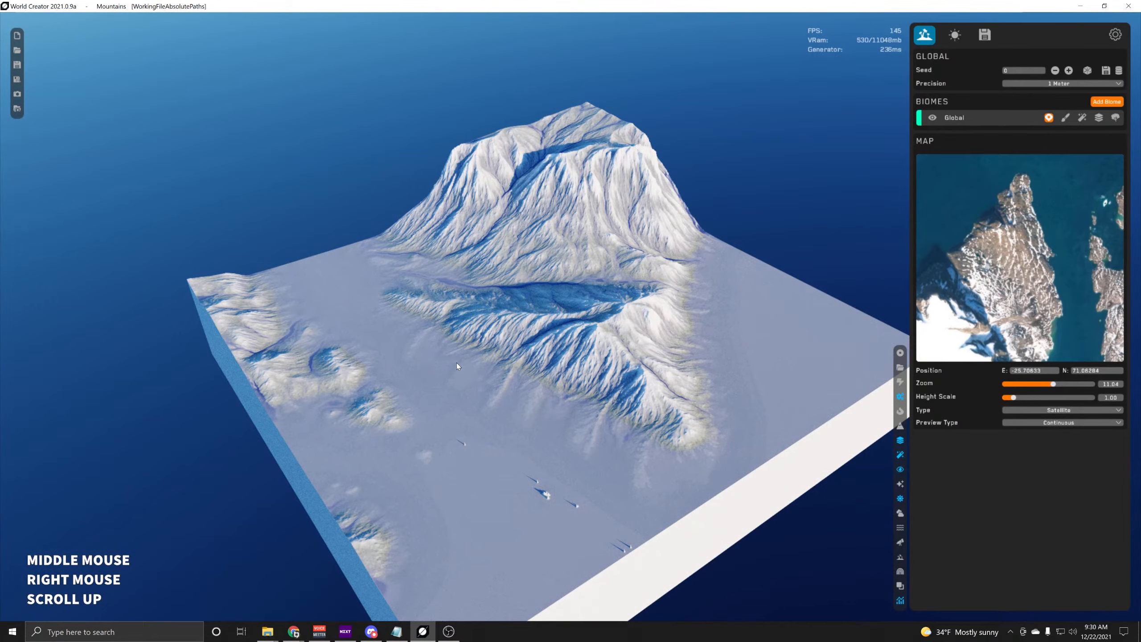
Adjust the map's framing around the peninsula, trying several zoom levels and ending at a zoom of 9.84
{"action": "left_click_drag", "start_coordinate": [982, 292], "coordinate": [1000, 275]}
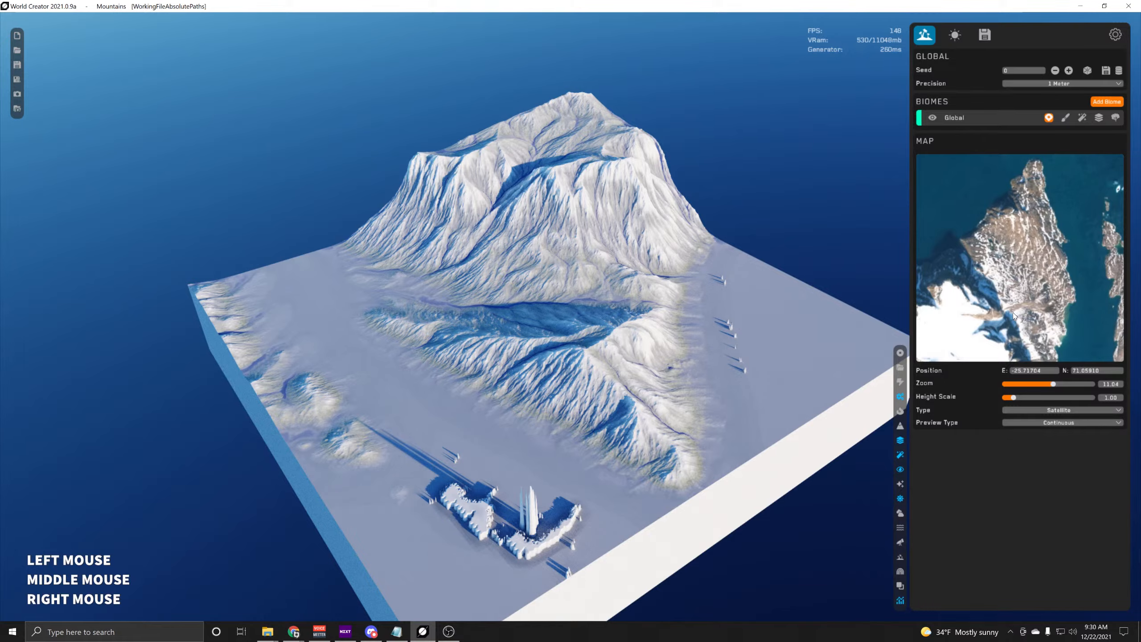
{"action": "scroll", "coordinate": [1048, 306], "scroll_direction": "down", "scroll_amount": 3}
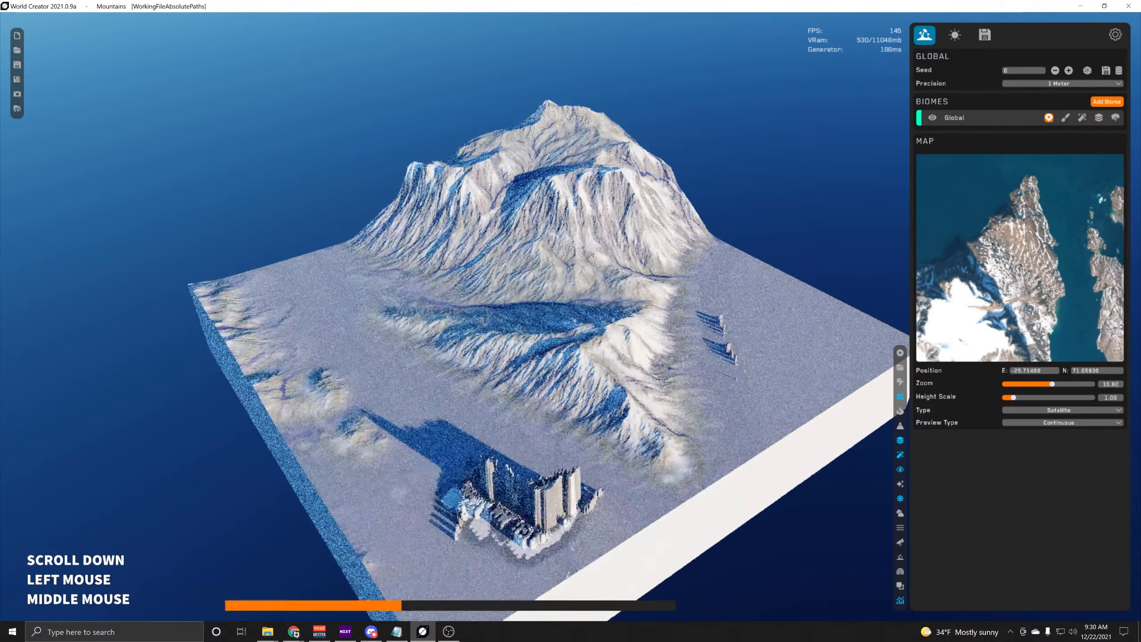
{"action": "scroll", "coordinate": [1005, 266], "scroll_direction": "up", "scroll_amount": 3}
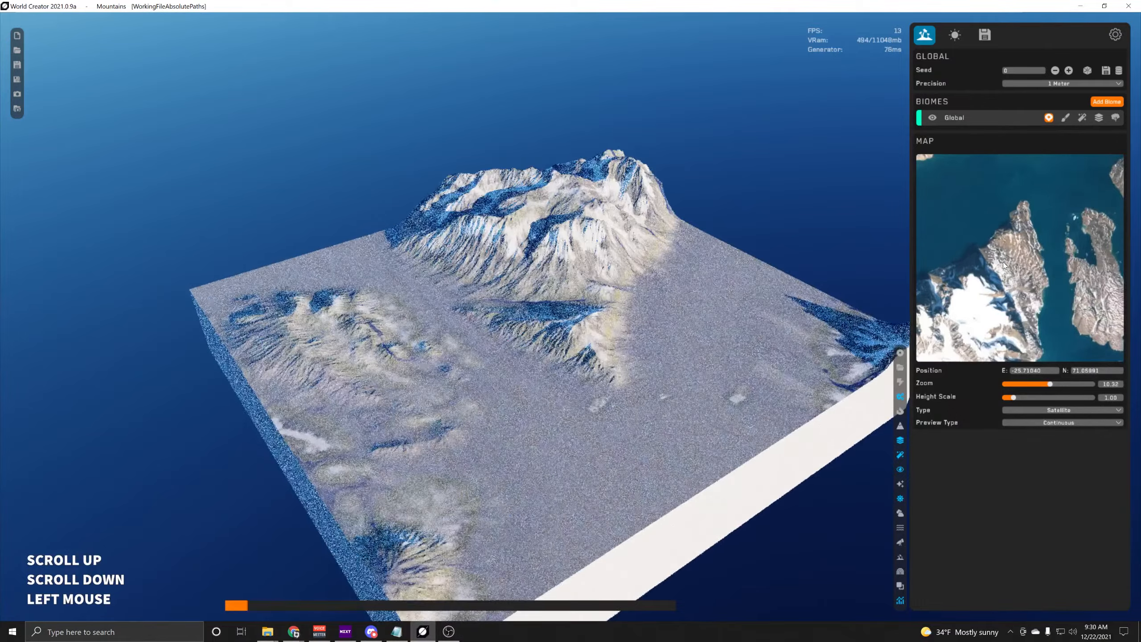
{"action": "scroll", "coordinate": [994, 188], "scroll_direction": "down", "scroll_amount": 2}
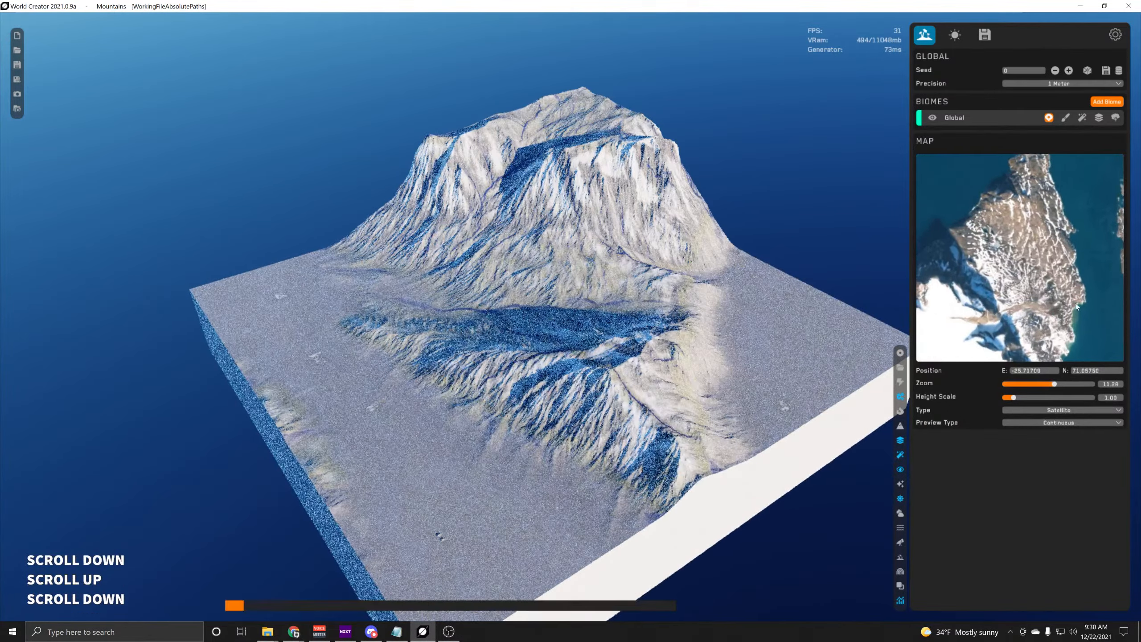
{"action": "left_click_drag", "start_coordinate": [994, 189], "coordinate": [1011, 263]}
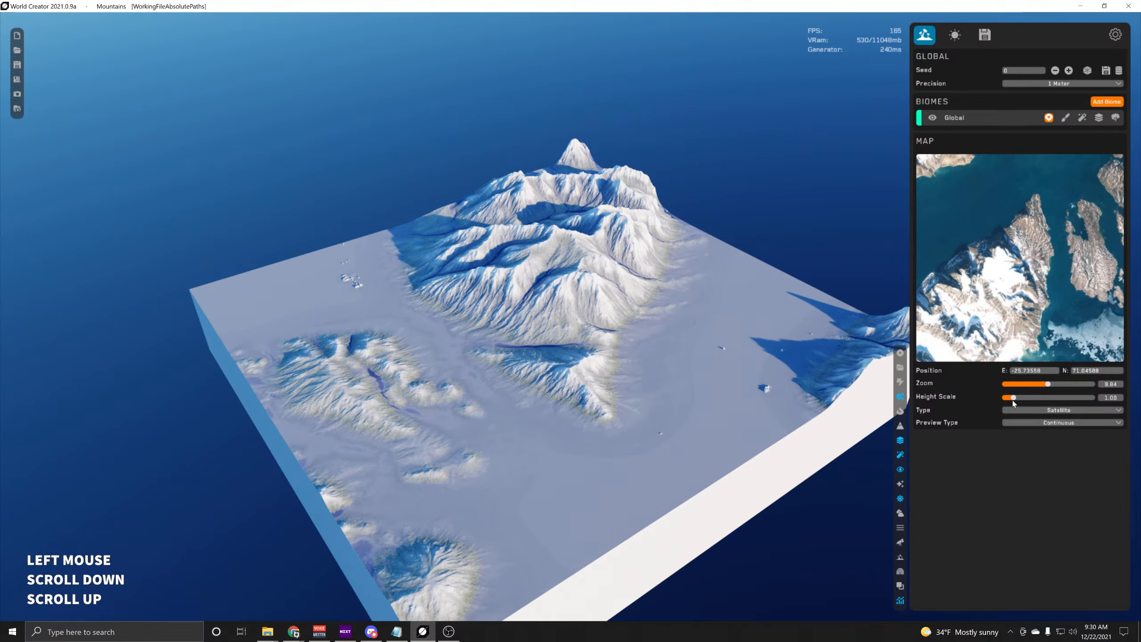
Set the map's height scale to 0.94 and move the map onto the snowy inland mountains southwest of the peninsula
{"action": "mouse_move", "coordinate": [1014, 398]}
{"action": "left_mouse_down"}
{"action": "mouse_move", "coordinate": [1027, 397]}
{"action": "mouse_move", "coordinate": [1013, 397]}
{"action": "left_mouse_up"}
{"action": "left_click_drag", "start_coordinate": [1027, 200], "coordinate": [1048, 243]}
Add a material to the Global biome and turn on Use Satellite Image for it
{"action": "left_click", "coordinate": [1099, 117]}
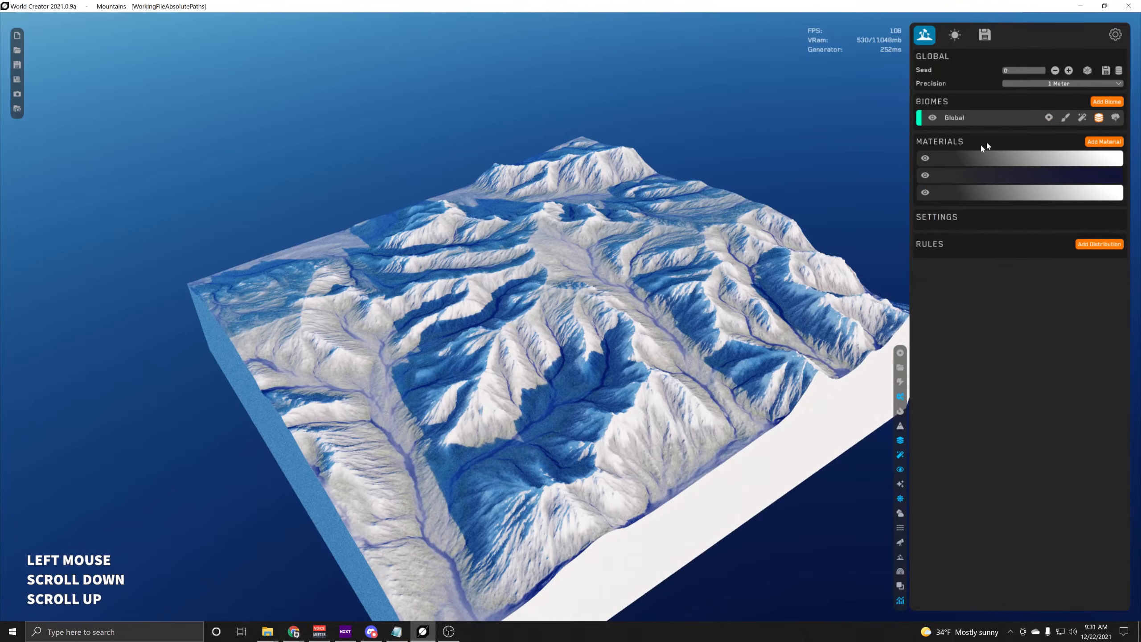
{"action": "left_click", "coordinate": [1104, 142]}
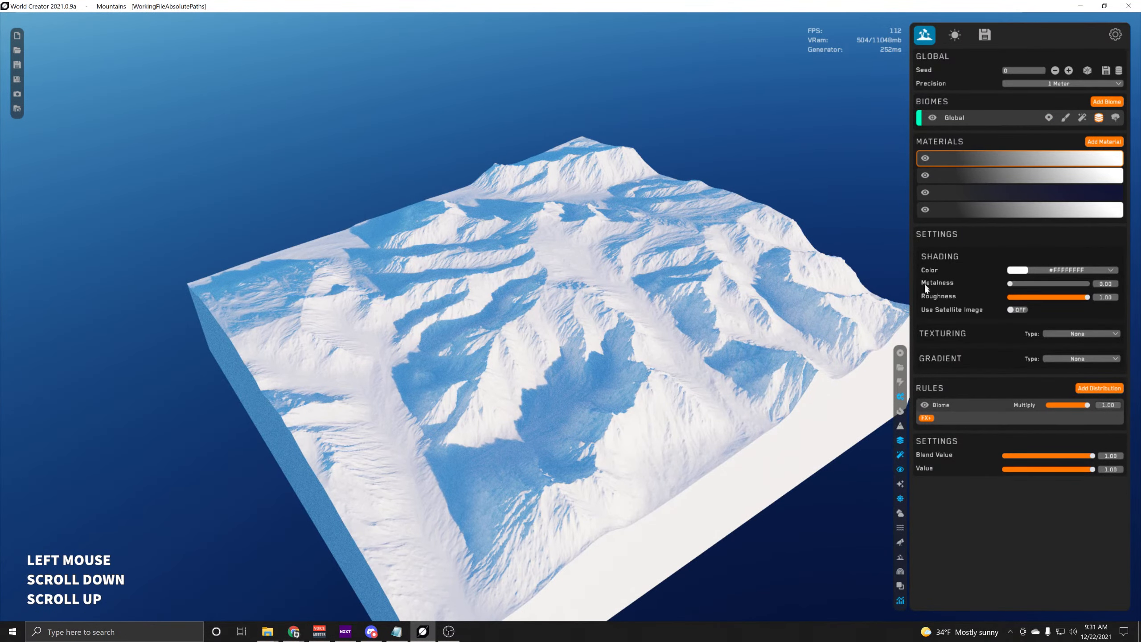
{"action": "left_click", "coordinate": [1019, 310]}
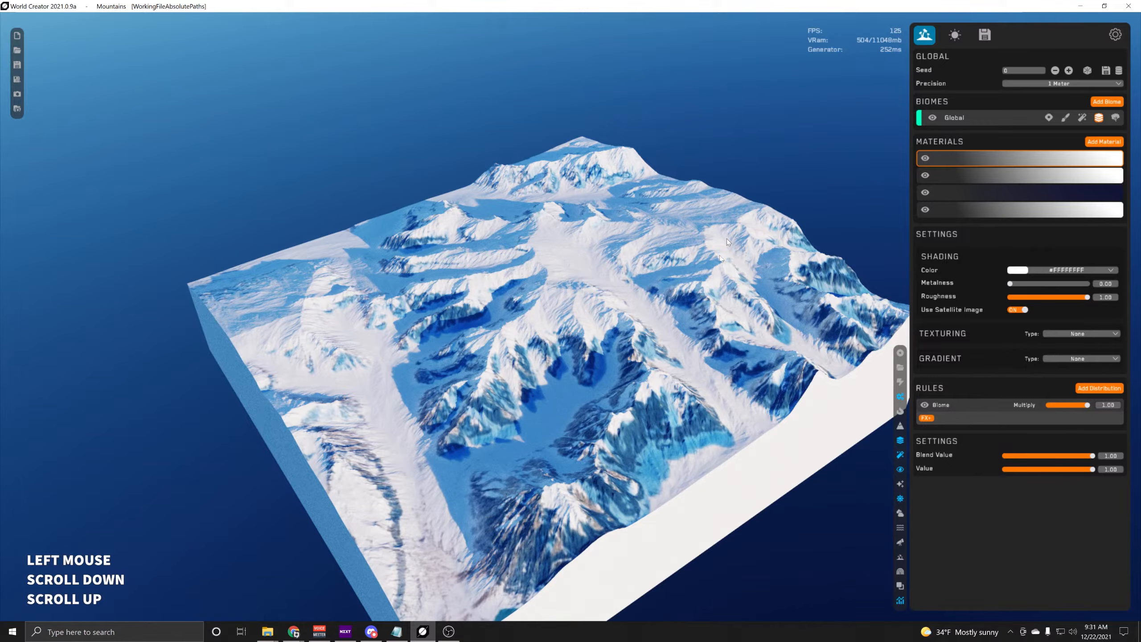
{"action": "middle_click", "coordinate": [699, 309]}
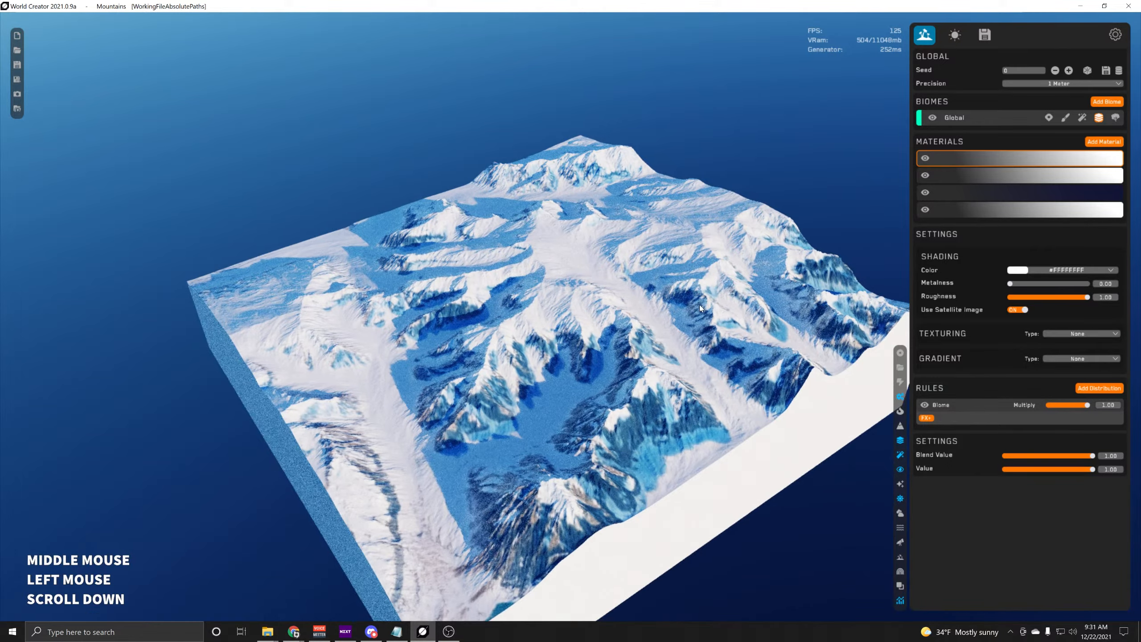
Reopen the Global biome's map and move it to the icy fjord coast around E -25.71, N 70.97
{"action": "left_click", "coordinate": [1049, 118]}
{"action": "middle_click_drag", "start_coordinate": [758, 273], "coordinate": [720, 297]}
{"action": "right_click_drag", "start_coordinate": [719, 297], "coordinate": [601, 396]}
{"action": "scroll", "coordinate": [601, 396], "scroll_direction": "down", "scroll_amount": 3}
{"action": "middle_click_drag", "start_coordinate": [601, 396], "coordinate": [590, 399]}
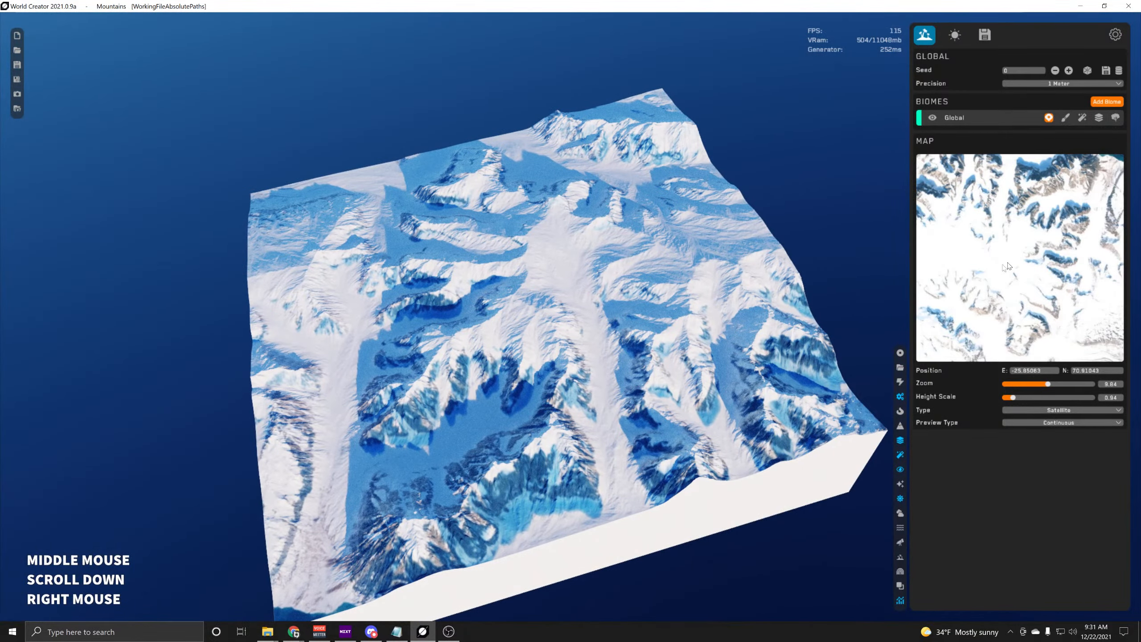
{"action": "left_click_drag", "start_coordinate": [994, 246], "coordinate": [975, 271]}
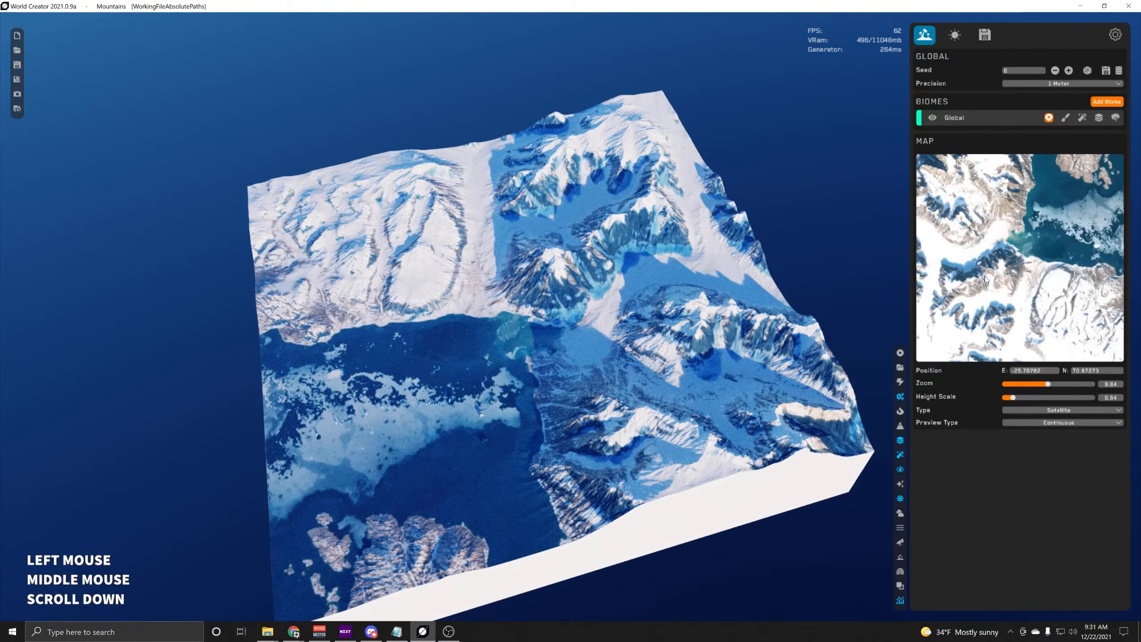
Zoom the map to 9.00, move it to the coastline around E -25.38, N 70.73 and inspect the satellite-textured terrain
{"action": "scroll", "coordinate": [1009, 323], "scroll_direction": "down", "scroll_amount": 2}
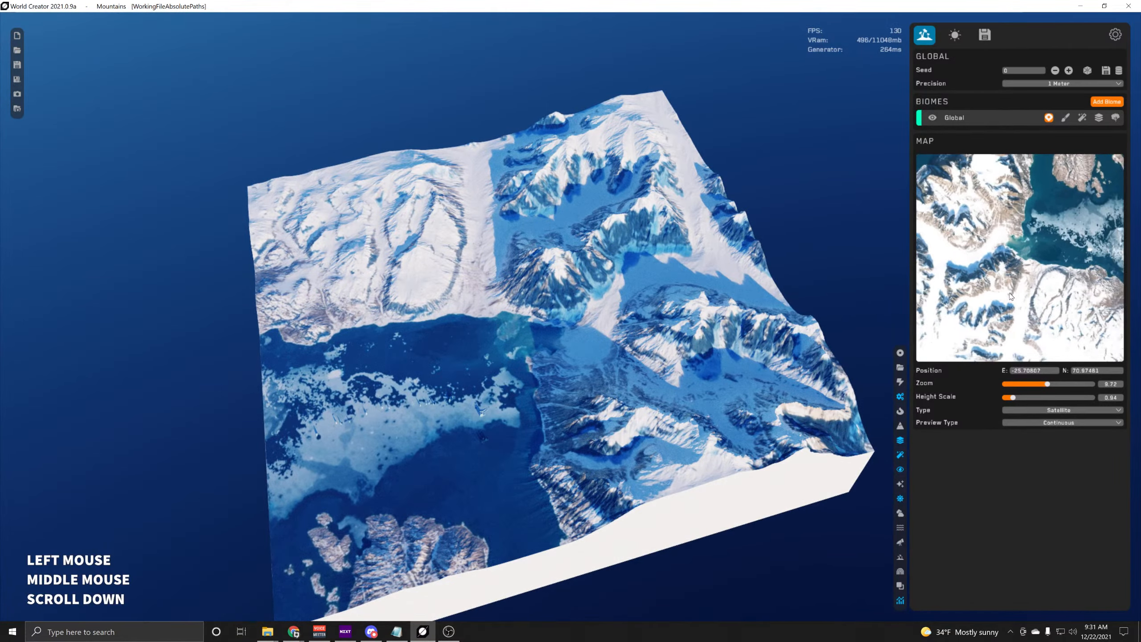
{"action": "scroll", "coordinate": [996, 339], "scroll_direction": "down", "scroll_amount": 3}
{"action": "left_click_drag", "start_coordinate": [995, 339], "coordinate": [914, 260]}
{"action": "middle_click_drag", "start_coordinate": [458, 326], "coordinate": [602, 316]}
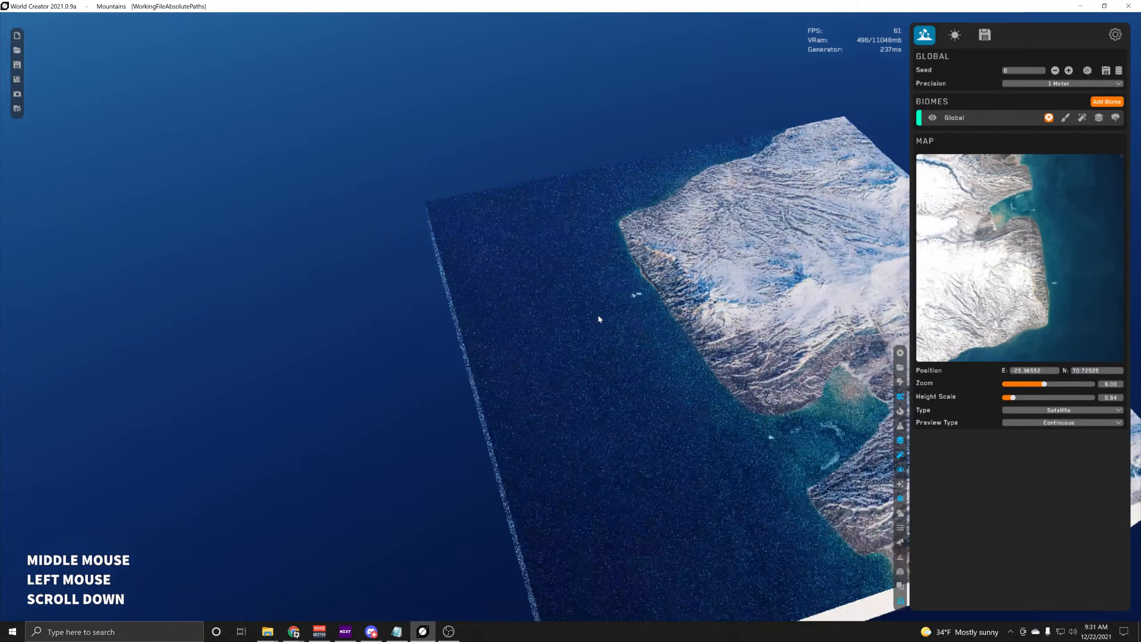
{"action": "scroll", "coordinate": [602, 316], "scroll_direction": "up", "scroll_amount": 2}
{"action": "right_click_drag", "start_coordinate": [602, 316], "coordinate": [580, 334]}
{"action": "middle_click_drag", "start_coordinate": [580, 334], "coordinate": [597, 346]}
{"action": "right_click_drag", "start_coordinate": [597, 346], "coordinate": [619, 354]}
{"action": "scroll", "coordinate": [618, 354], "scroll_direction": "up", "scroll_amount": 3}
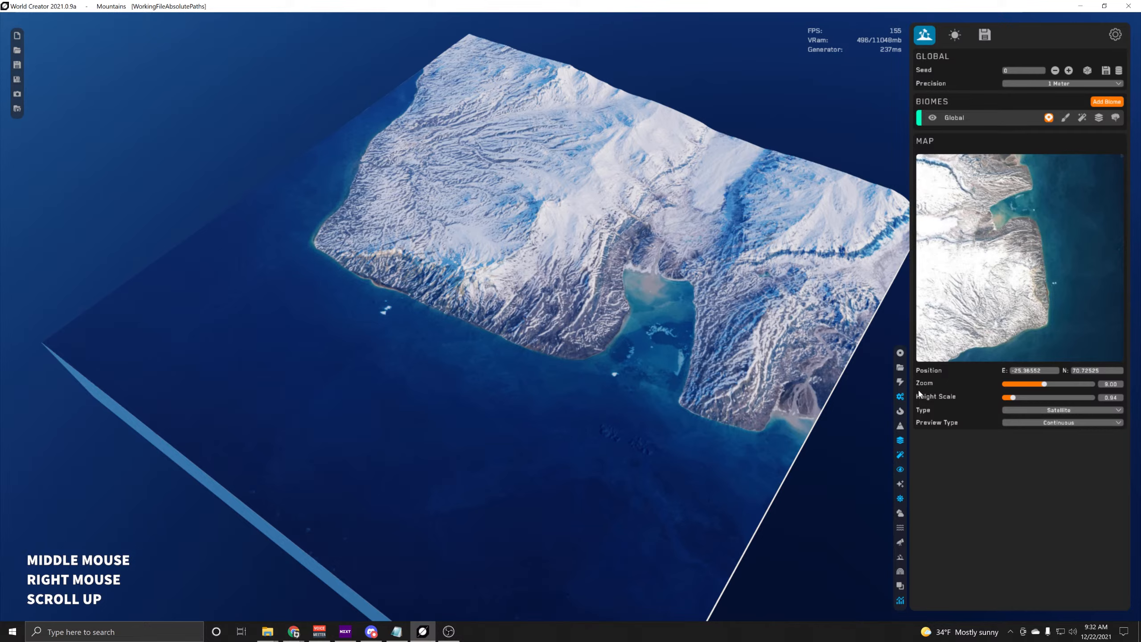
Raise the map's height scale to about 1.9 and check the coastal mountains from a lower angle
{"action": "scroll", "coordinate": [664, 354], "scroll_direction": "up", "scroll_amount": 5}
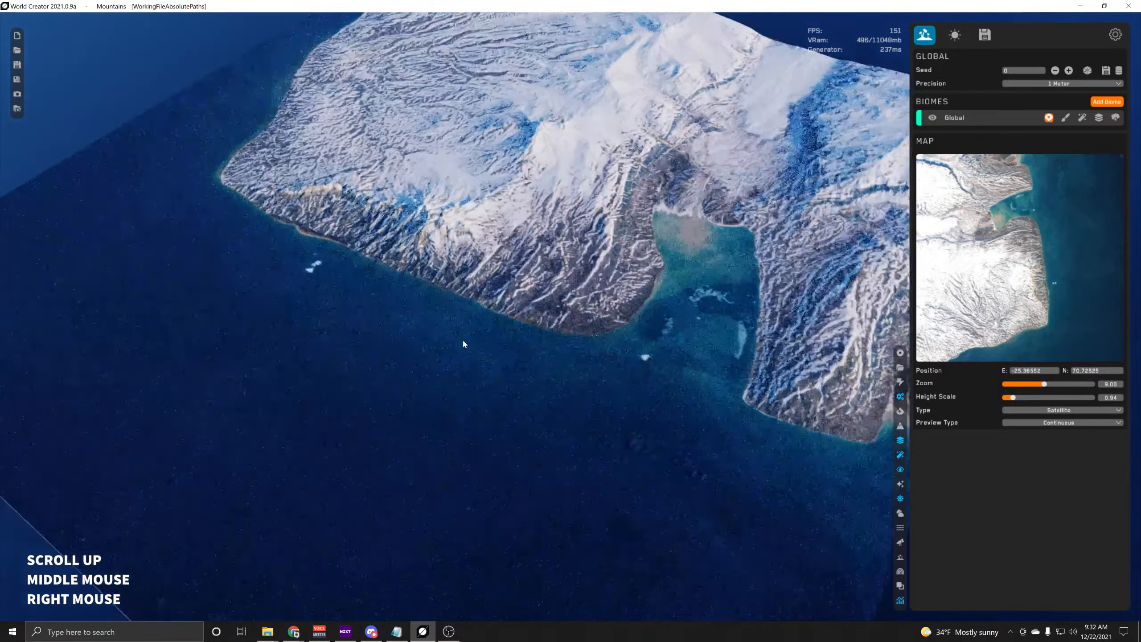
{"action": "right_click_drag", "start_coordinate": [462, 339], "coordinate": [539, 360]}
{"action": "middle_click_drag", "start_coordinate": [539, 359], "coordinate": [624, 225]}
{"action": "left_click_drag", "start_coordinate": [1012, 398], "coordinate": [1022, 398]}
{"action": "scroll", "coordinate": [545, 238], "scroll_direction": "up", "scroll_amount": 3}
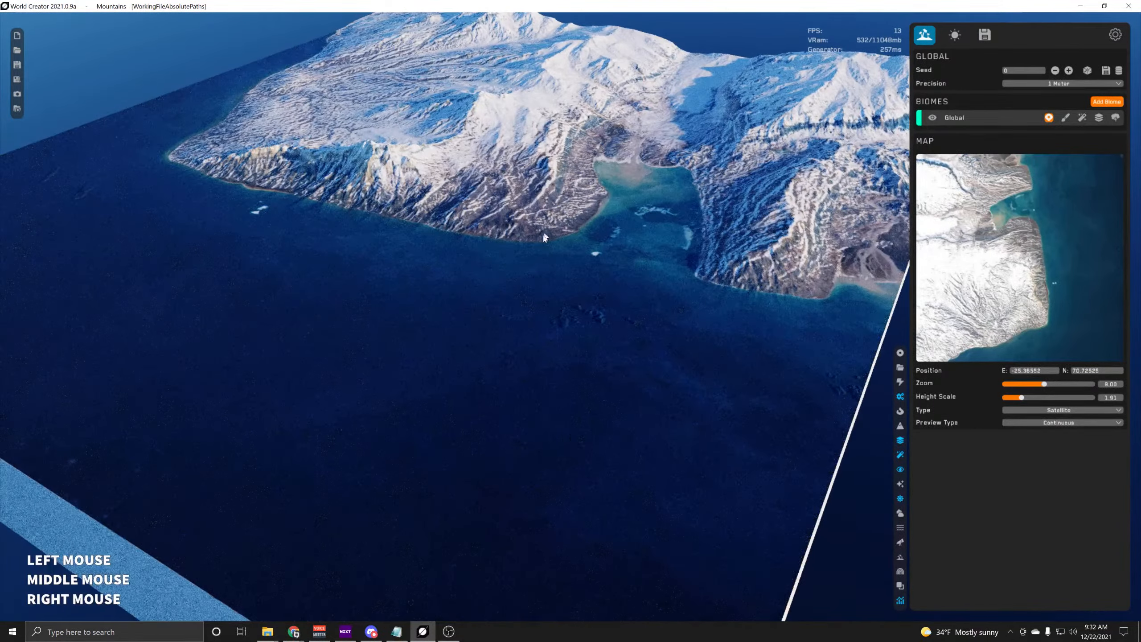
{"action": "right_click_drag", "start_coordinate": [545, 237], "coordinate": [572, 429]}
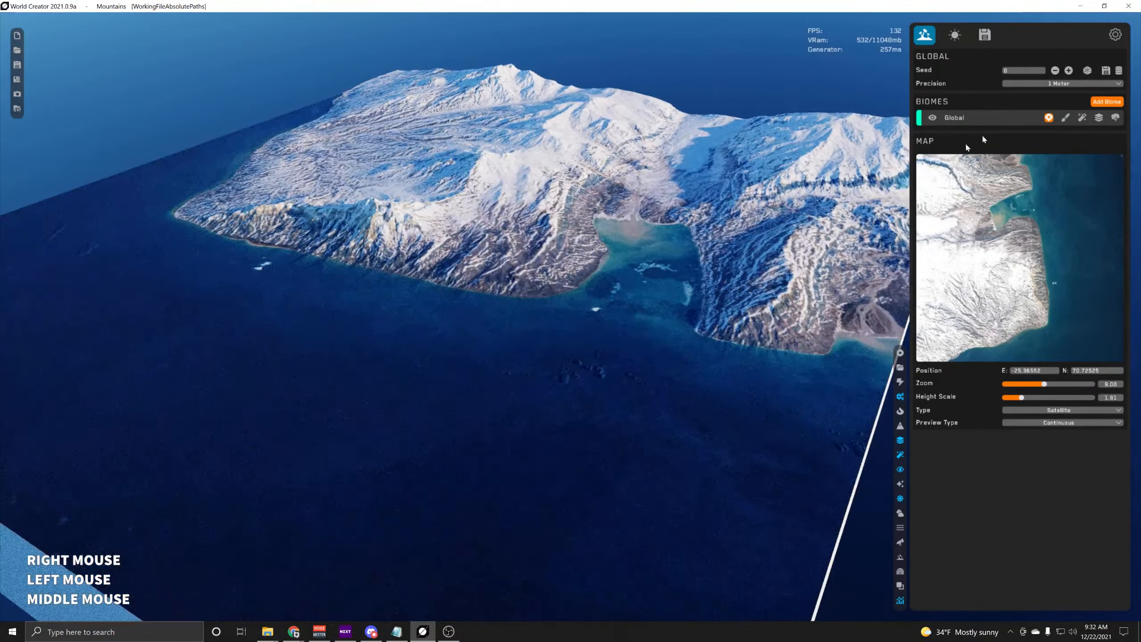
Set the terrain precision to 1/2 Meter and raise the custom base shape's subdivision by one level
{"action": "left_click", "coordinate": [1047, 85]}
{"action": "left_click", "coordinate": [1027, 105]}
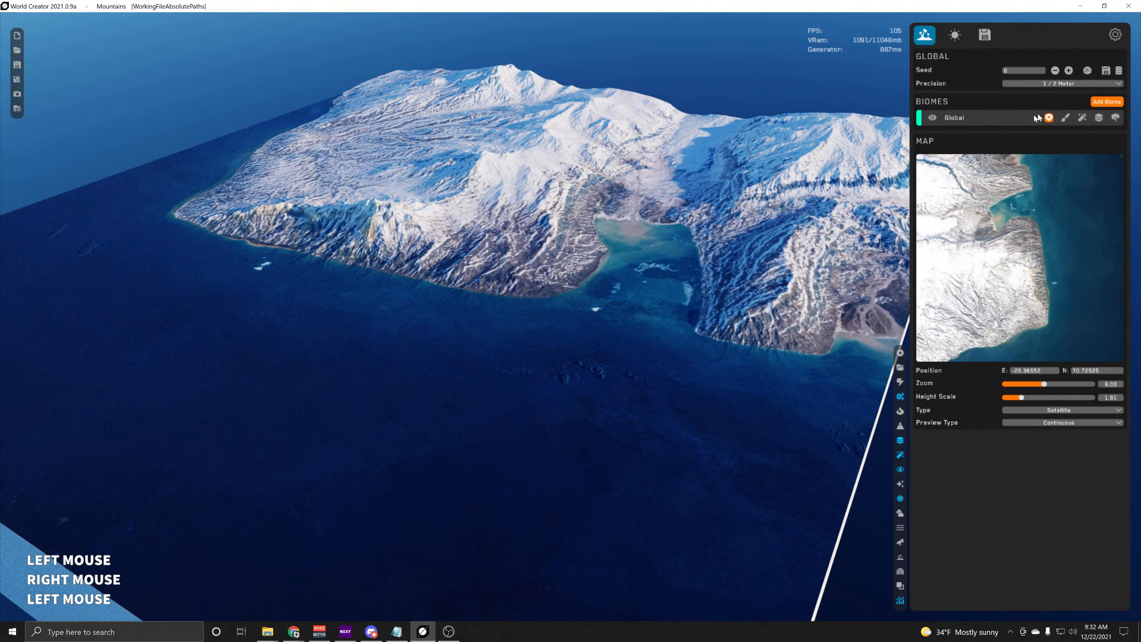
{"action": "left_click", "coordinate": [1066, 118]}
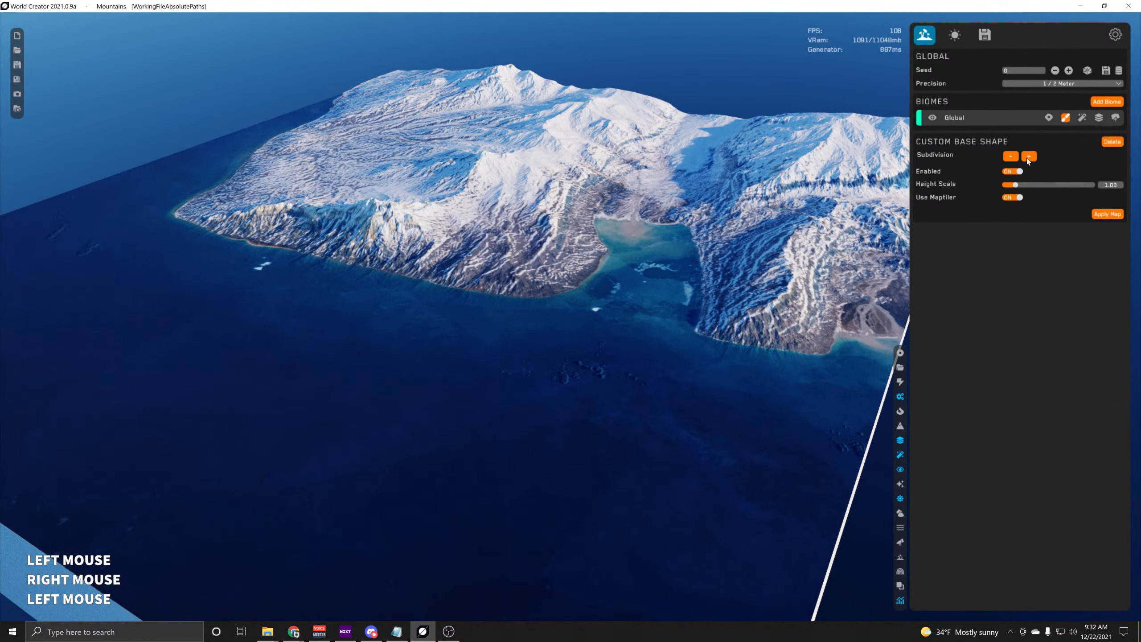
{"action": "left_click", "coordinate": [1028, 157]}
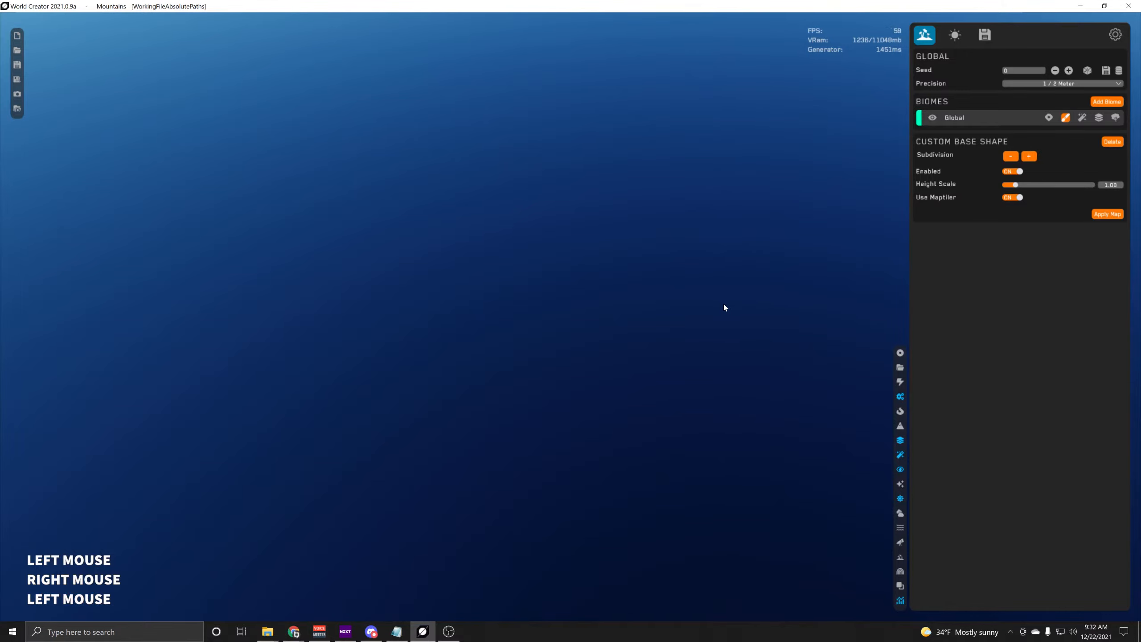
Refocus the viewport on the terrain and try to lower the custom base shape's subdivision by one level
{"action": "key", "text": "f"}
{"action": "left_click", "coordinate": [1011, 156]}
{"action": "middle_click", "coordinate": [670, 198]}
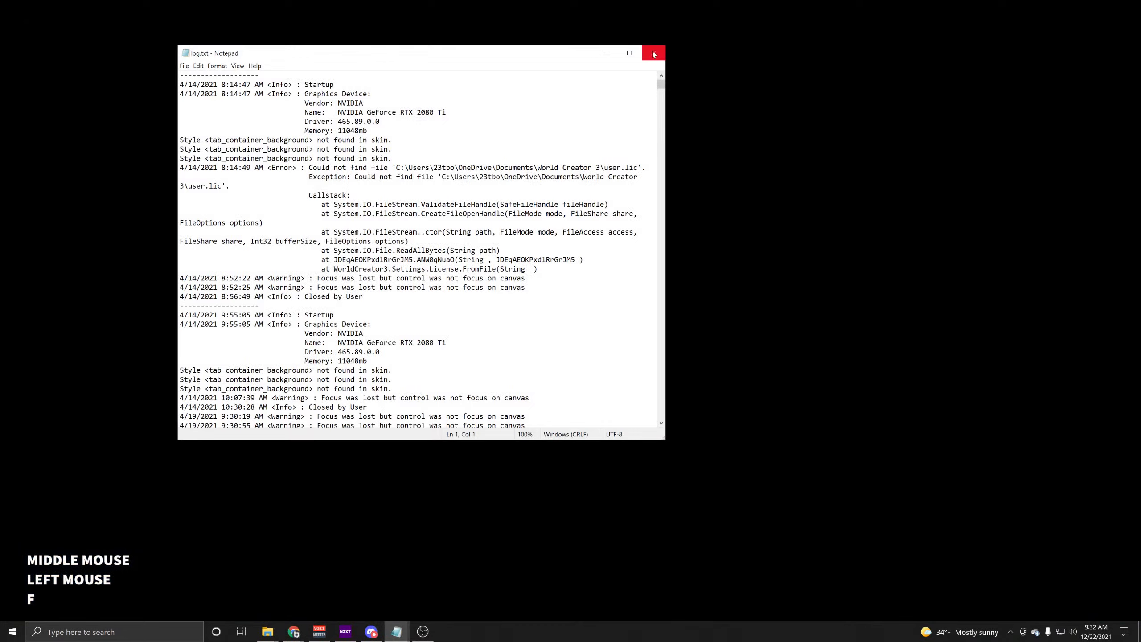
Close the log file, relaunch WorldCreator.exe as administrator from its program folder, and maximize the World Creator window
{"action": "left_click", "coordinate": [653, 54]}
{"action": "mouse_move", "coordinate": [262, 639]}
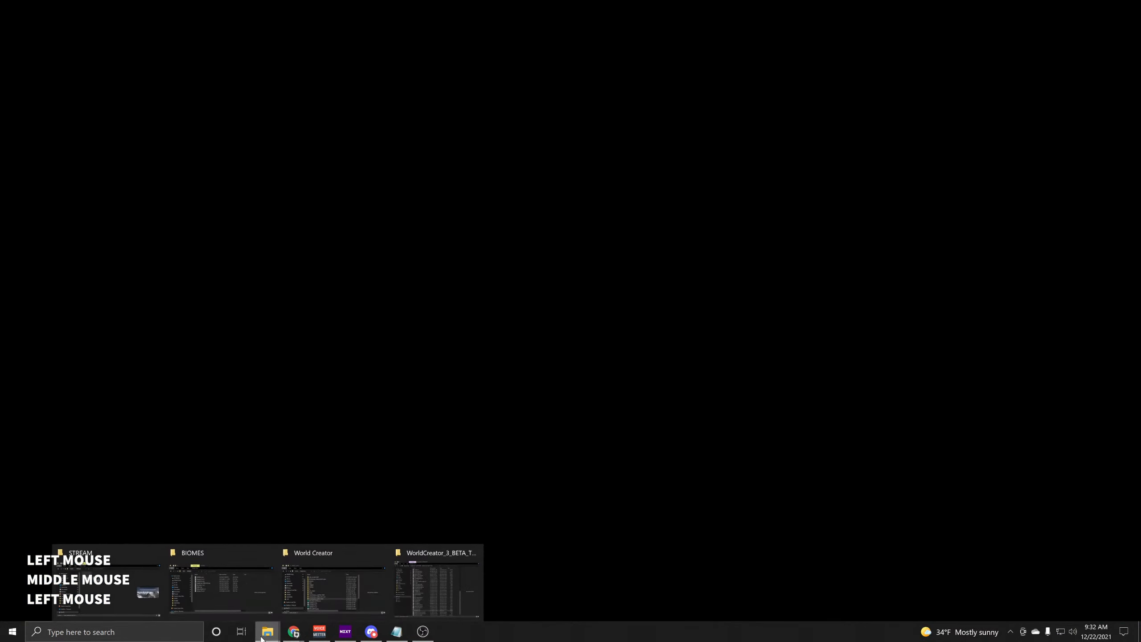
{"action": "left_click", "coordinate": [426, 584]}
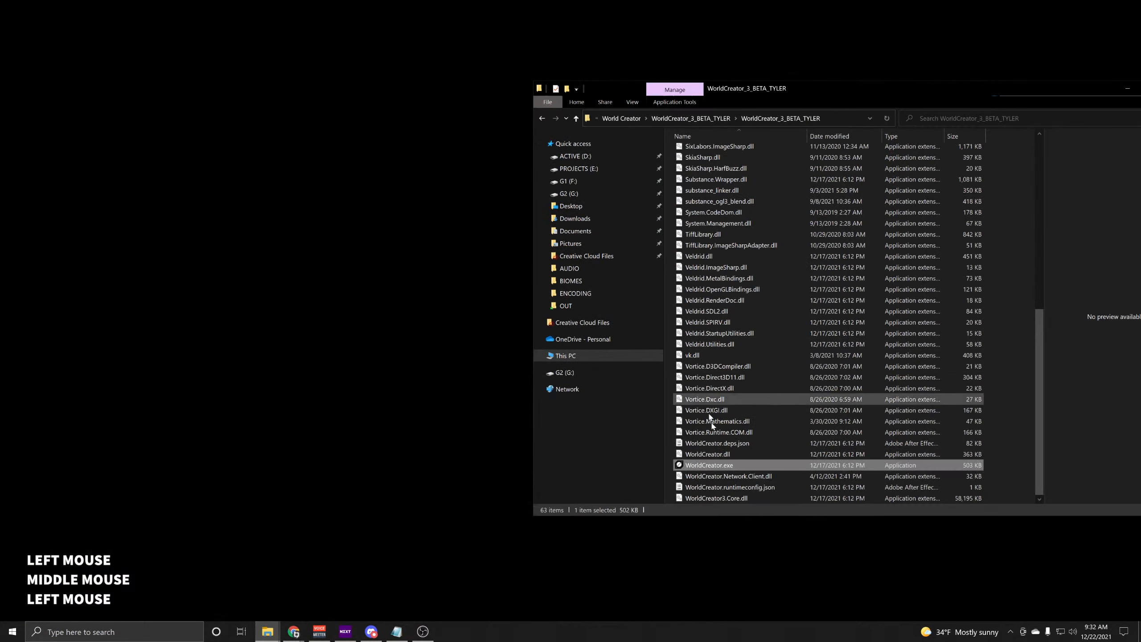
{"action": "right_click", "coordinate": [729, 468]}
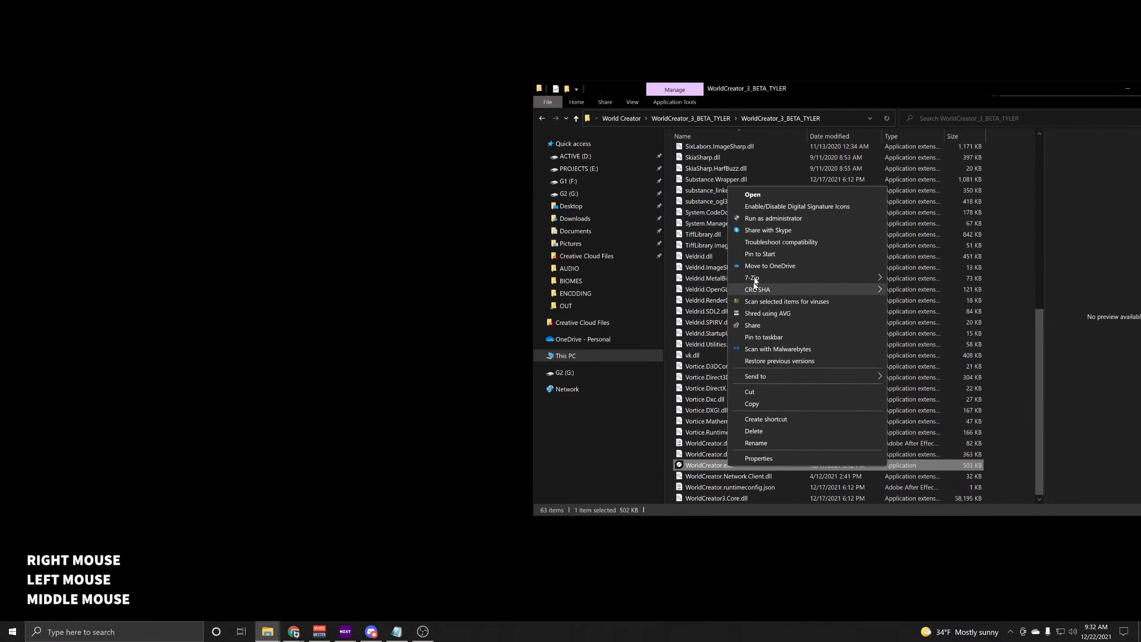
{"action": "left_click", "coordinate": [761, 219]}
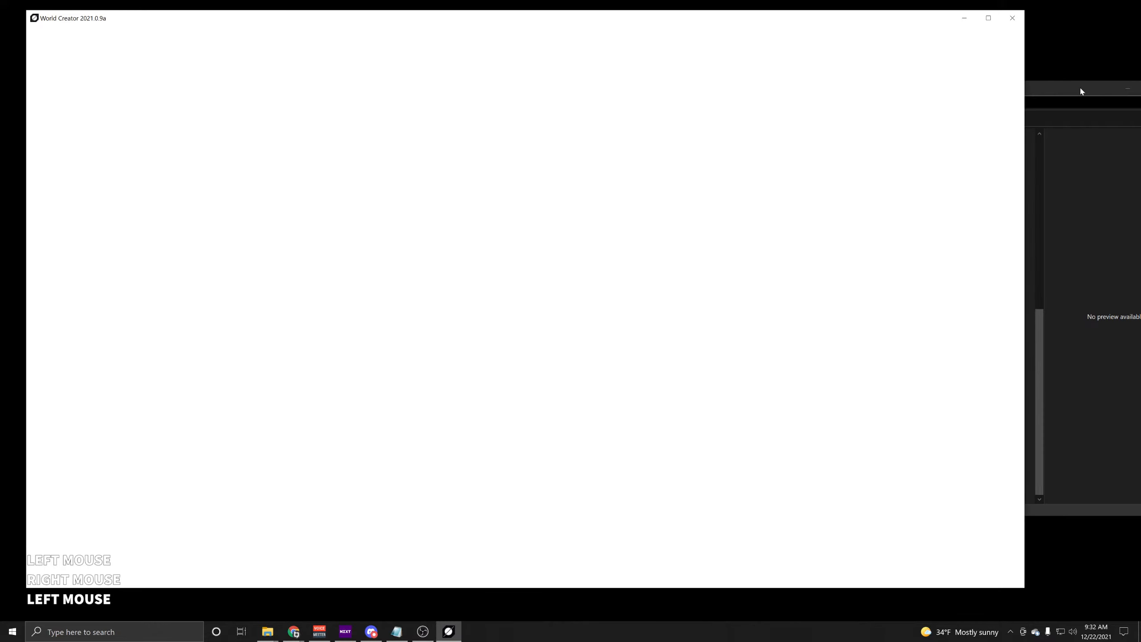
{"action": "left_click_drag", "start_coordinate": [1081, 90], "coordinate": [1019, 106]}
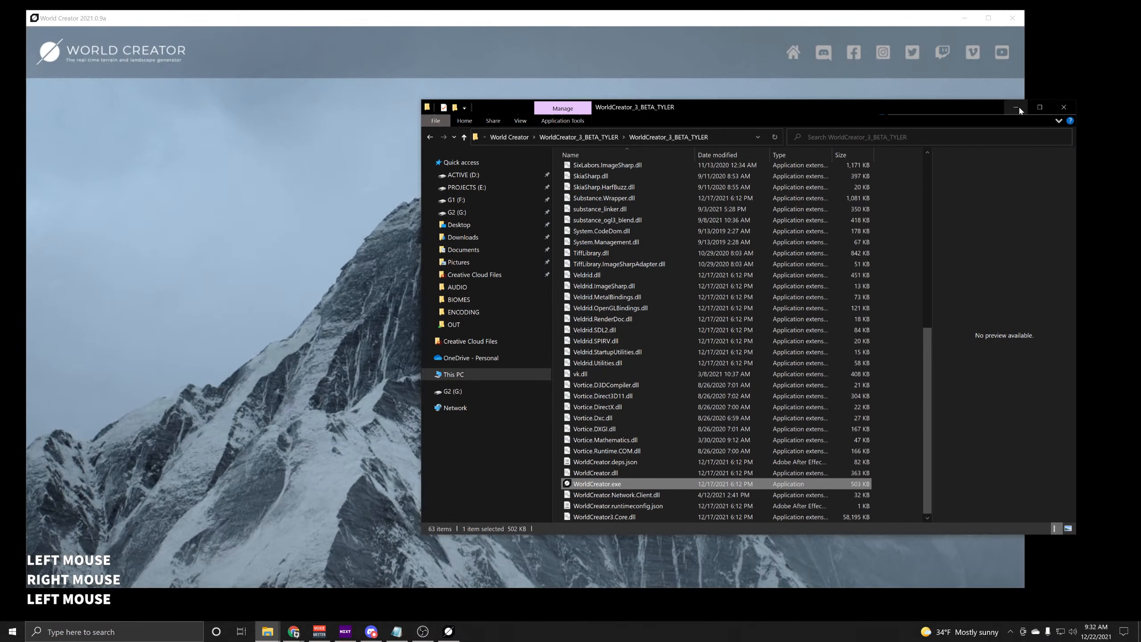
{"action": "left_click", "coordinate": [1018, 108]}
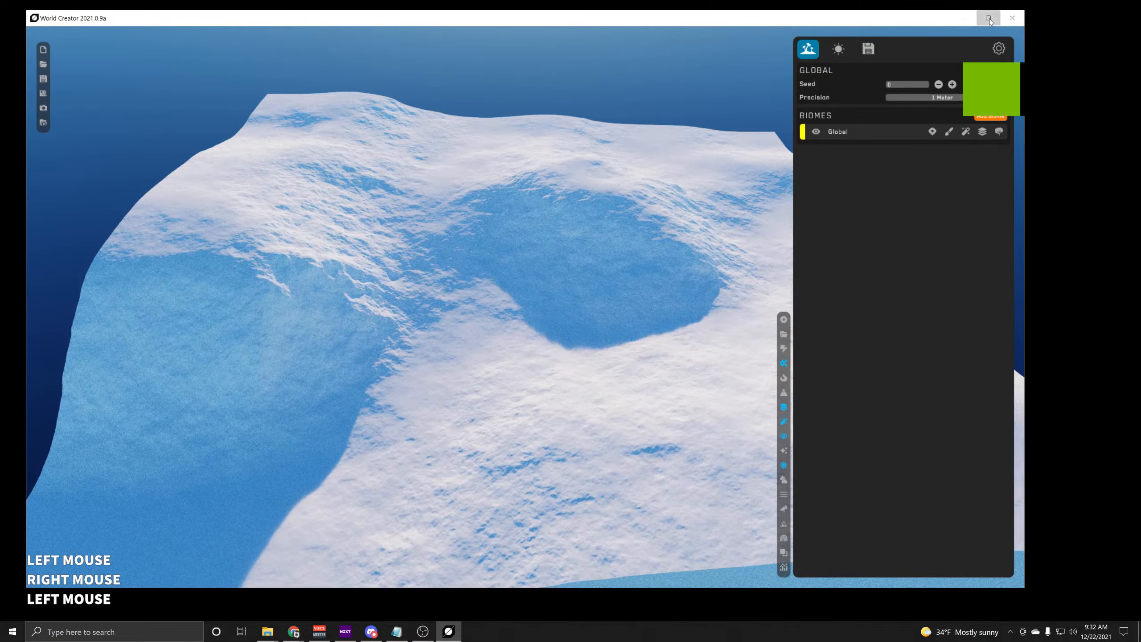
{"action": "left_click", "coordinate": [988, 18]}
Examine the default terrain block as a whole from several angles and distances
{"action": "scroll", "coordinate": [689, 234], "scroll_direction": "down", "scroll_amount": 3}
{"action": "middle_click_drag", "start_coordinate": [689, 233], "coordinate": [564, 385]}
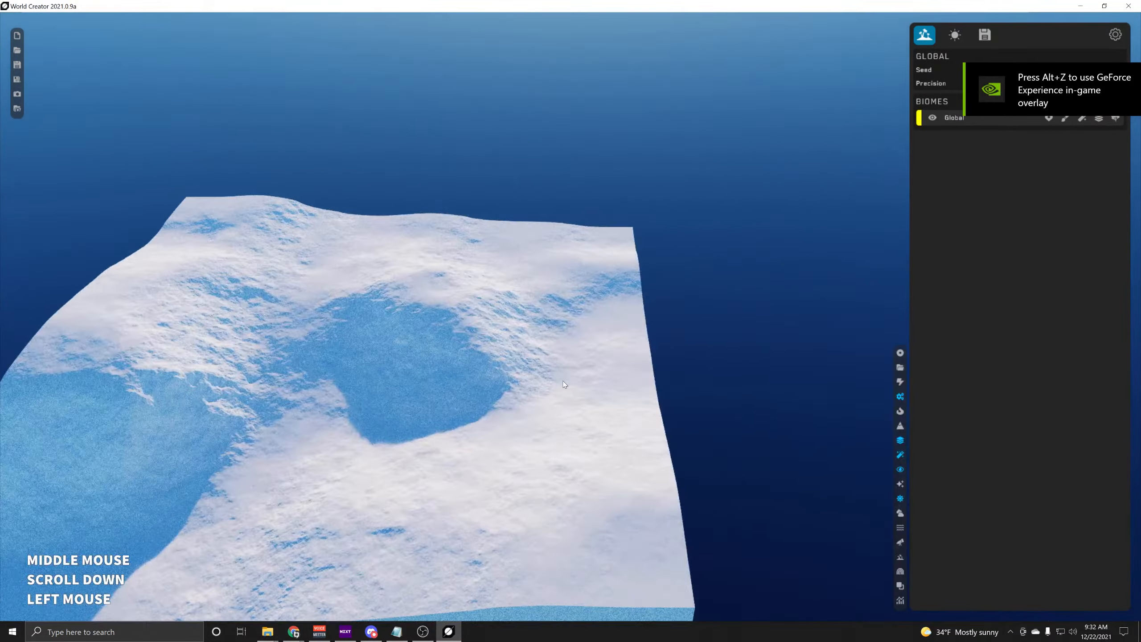
{"action": "right_click_drag", "start_coordinate": [564, 384], "coordinate": [528, 398]}
{"action": "middle_click_drag", "start_coordinate": [528, 397], "coordinate": [563, 337]}
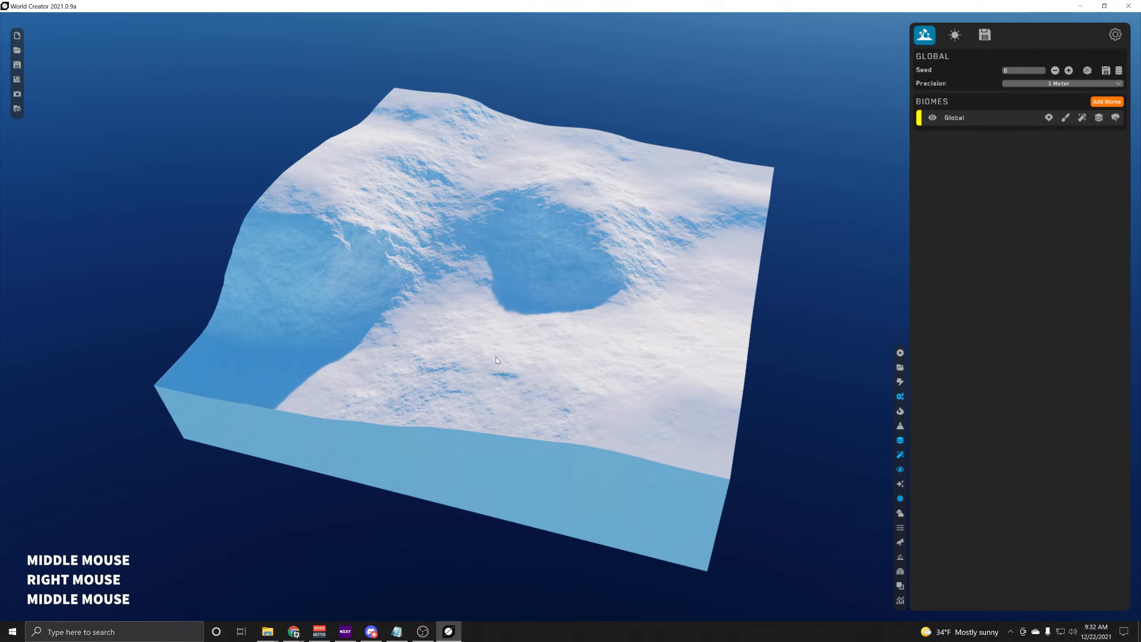
{"action": "scroll", "coordinate": [496, 357], "scroll_direction": "down", "scroll_amount": 2}
{"action": "middle_click_drag", "start_coordinate": [496, 357], "coordinate": [512, 376]}
{"action": "right_click_drag", "start_coordinate": [513, 375], "coordinate": [542, 400]}
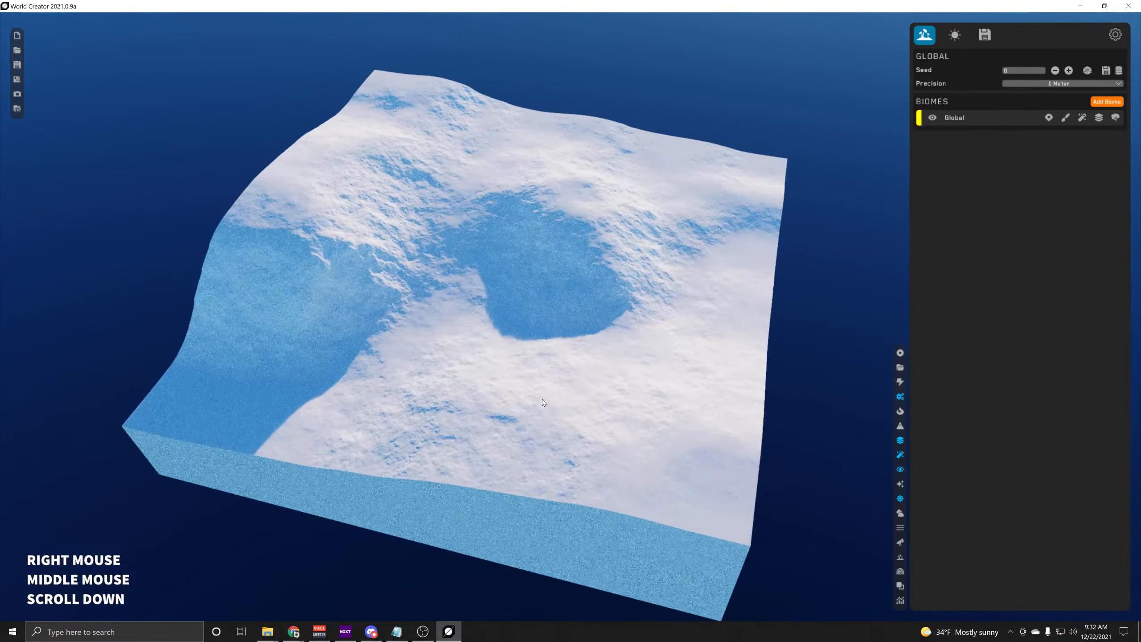
{"action": "middle_click_drag", "start_coordinate": [542, 400], "coordinate": [506, 350]}
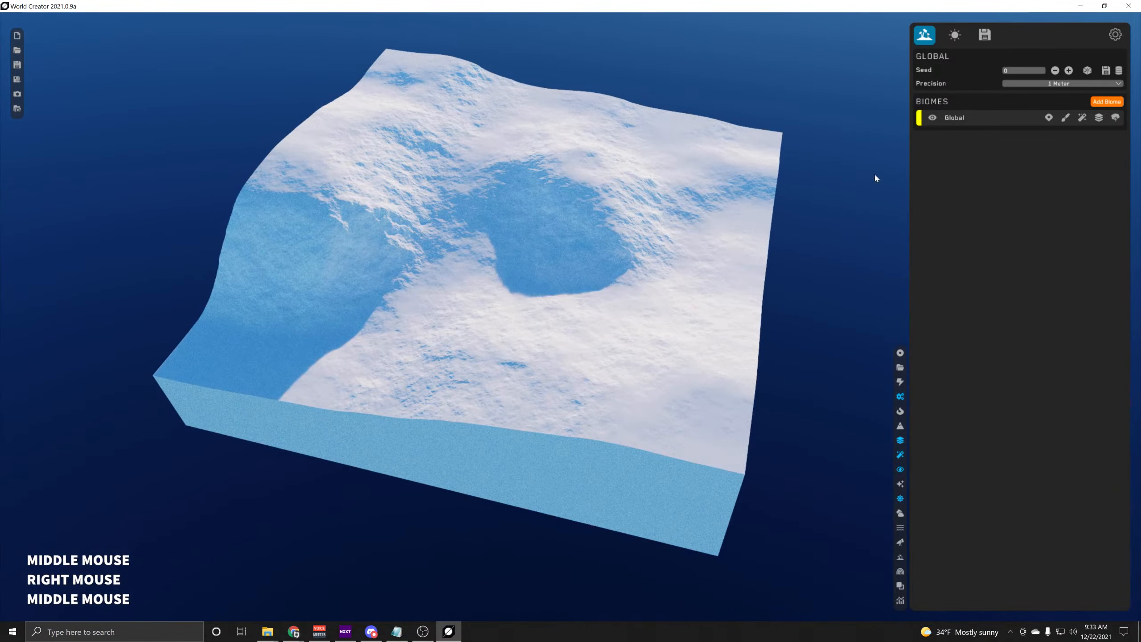
{"action": "scroll", "coordinate": [581, 241], "scroll_direction": "down", "scroll_amount": 2}
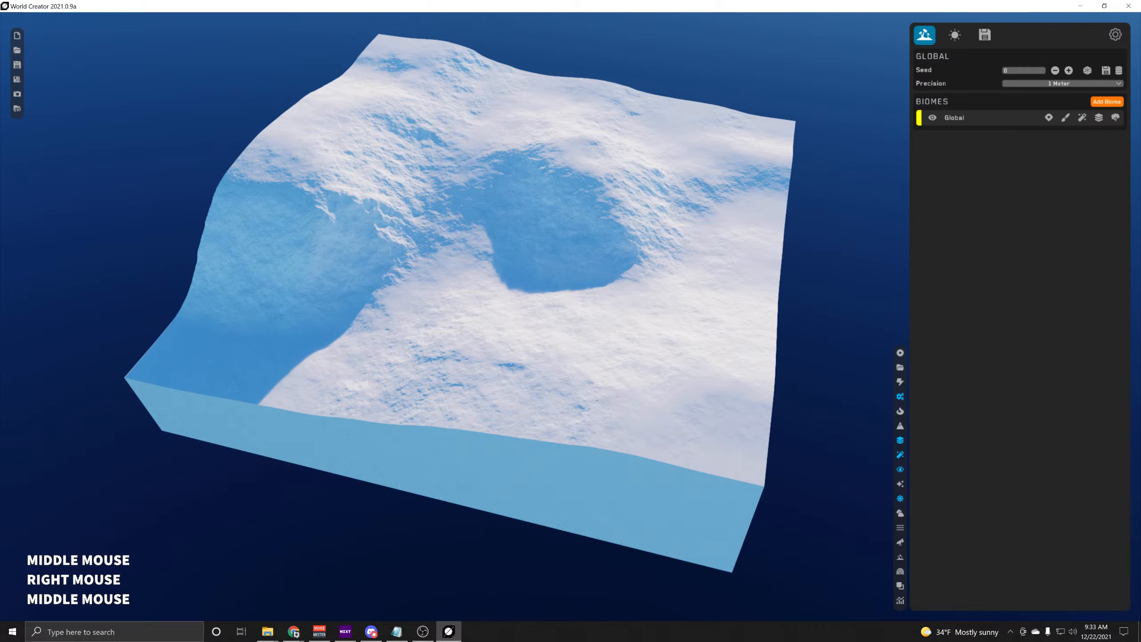
{"action": "left_click", "coordinate": [293, 632]}
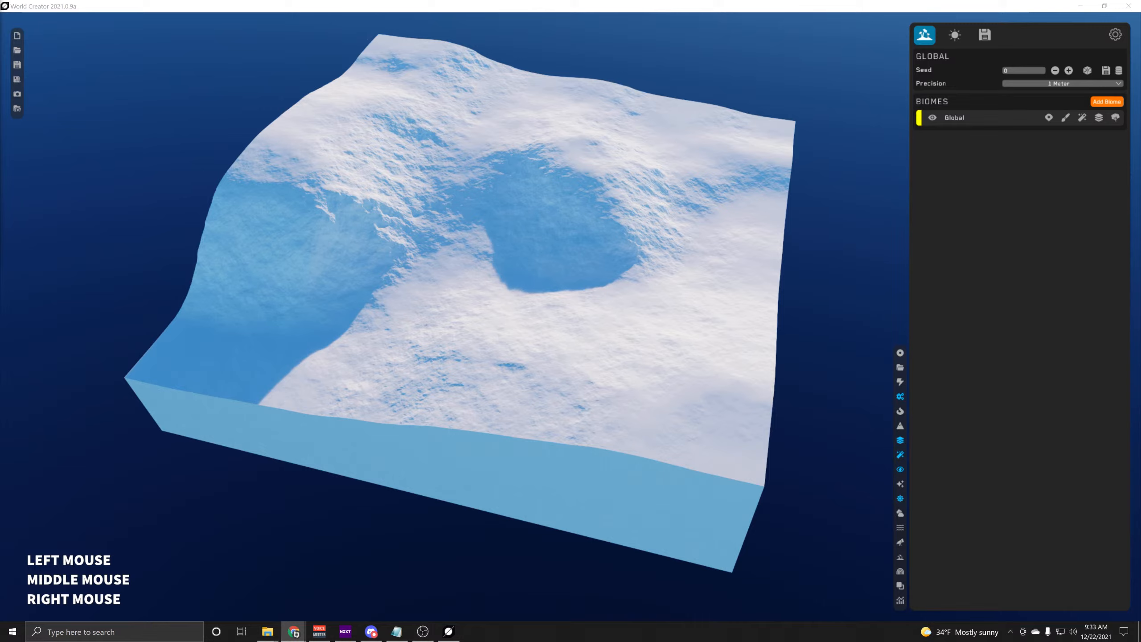
{"action": "left_click", "coordinate": [367, 9]}
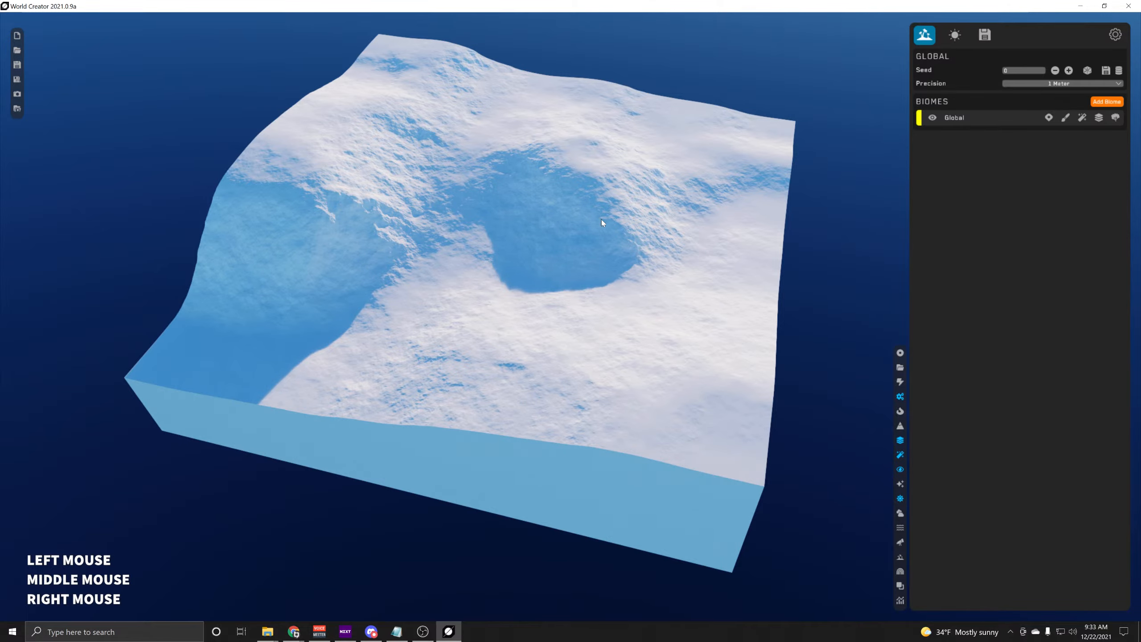
Set the General Strength of the Global biome's base noise to 0.47
{"action": "middle_click_drag", "start_coordinate": [601, 219], "coordinate": [511, 249]}
{"action": "middle_click_drag", "start_coordinate": [573, 237], "coordinate": [623, 247]}
{"action": "left_click", "coordinate": [984, 121]}
{"action": "right_click_drag", "start_coordinate": [623, 246], "coordinate": [584, 288]}
{"action": "middle_click_drag", "start_coordinate": [584, 288], "coordinate": [817, 305]}
{"action": "scroll", "coordinate": [614, 310], "scroll_direction": "up", "scroll_amount": 3}
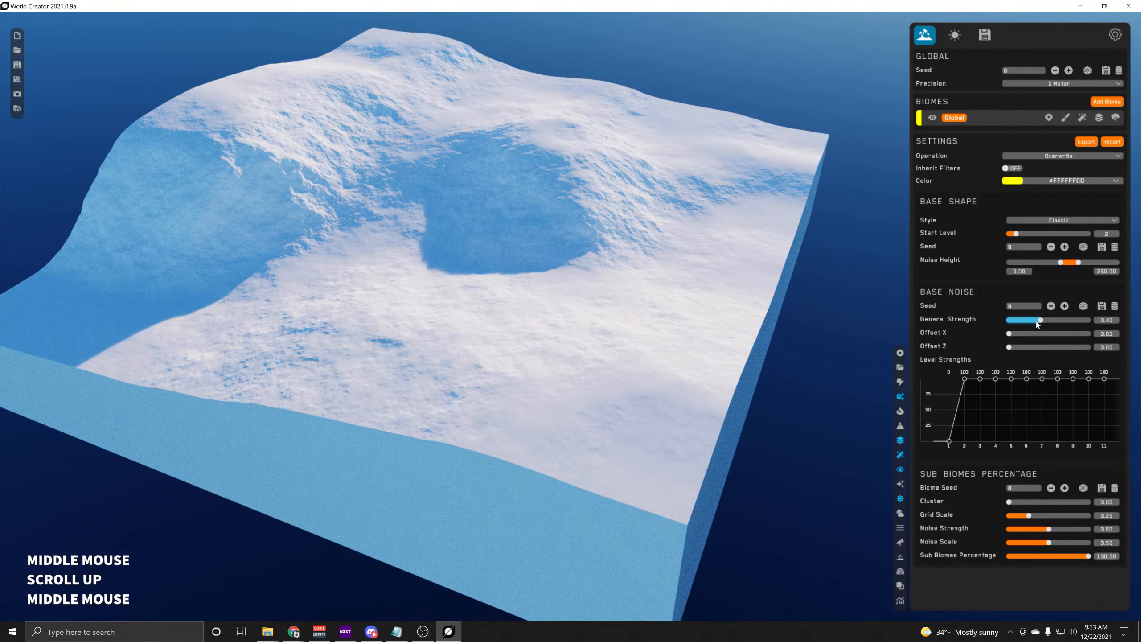
{"action": "left_click_drag", "start_coordinate": [1039, 321], "coordinate": [1053, 320]}
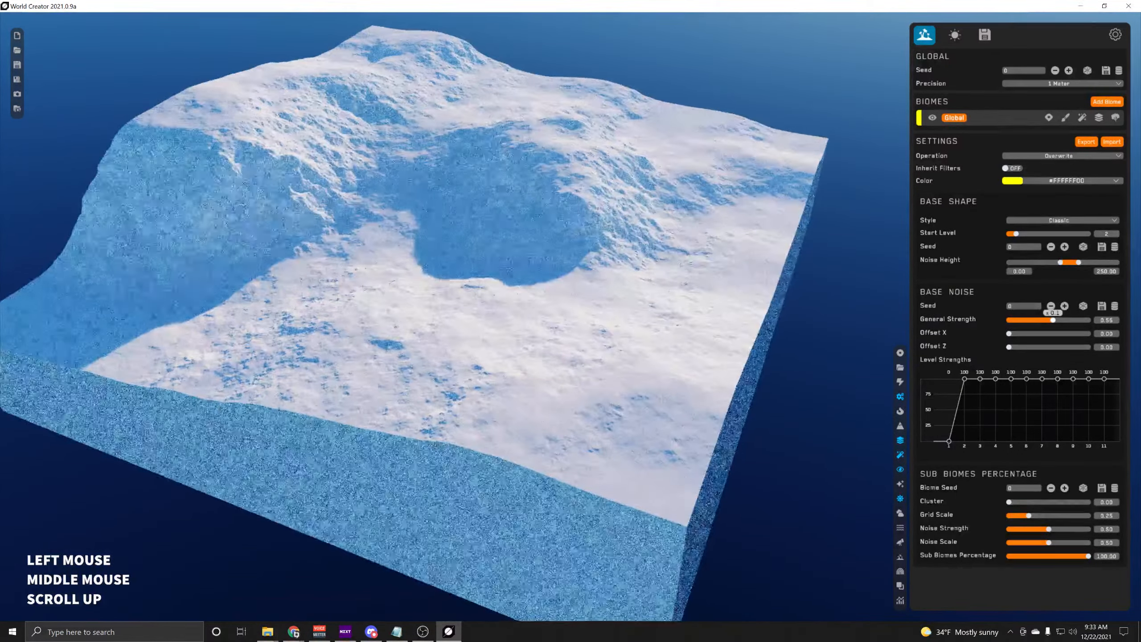
{"action": "left_click_drag", "start_coordinate": [1053, 320], "coordinate": [1046, 320]}
Lower the horizontal sun angle slightly and raise the vertical sun angle to relight the terrain's slopes
{"action": "middle_click_drag", "start_coordinate": [620, 341], "coordinate": [626, 398]}
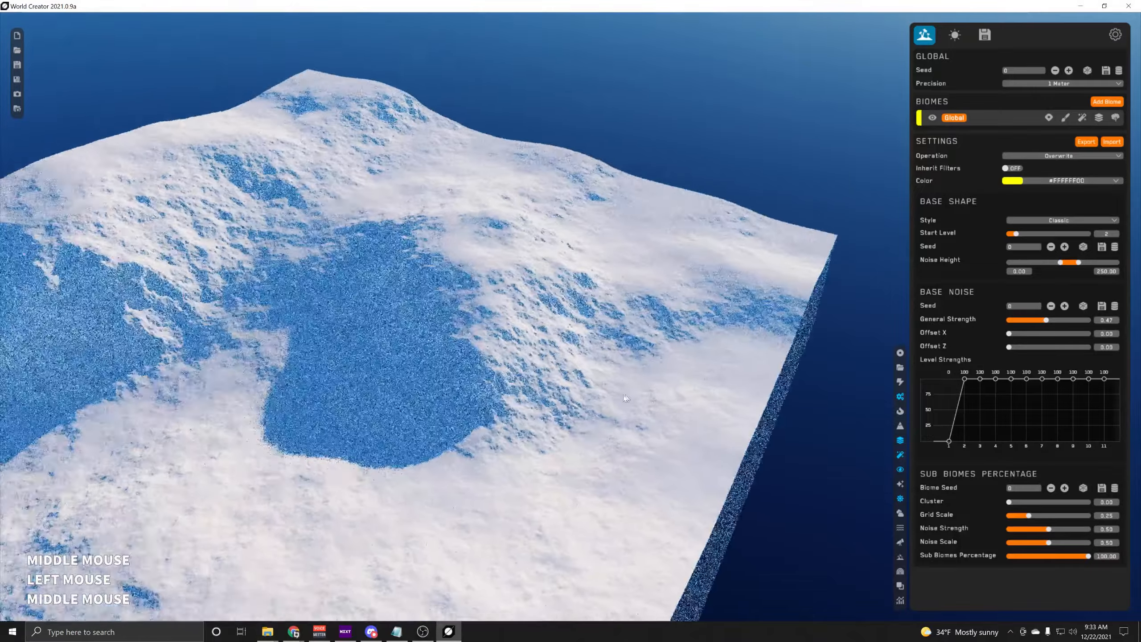
{"action": "right_click_drag", "start_coordinate": [626, 399], "coordinate": [602, 396]}
{"action": "middle_click_drag", "start_coordinate": [602, 396], "coordinate": [651, 360]}
{"action": "left_click", "coordinate": [950, 38]}
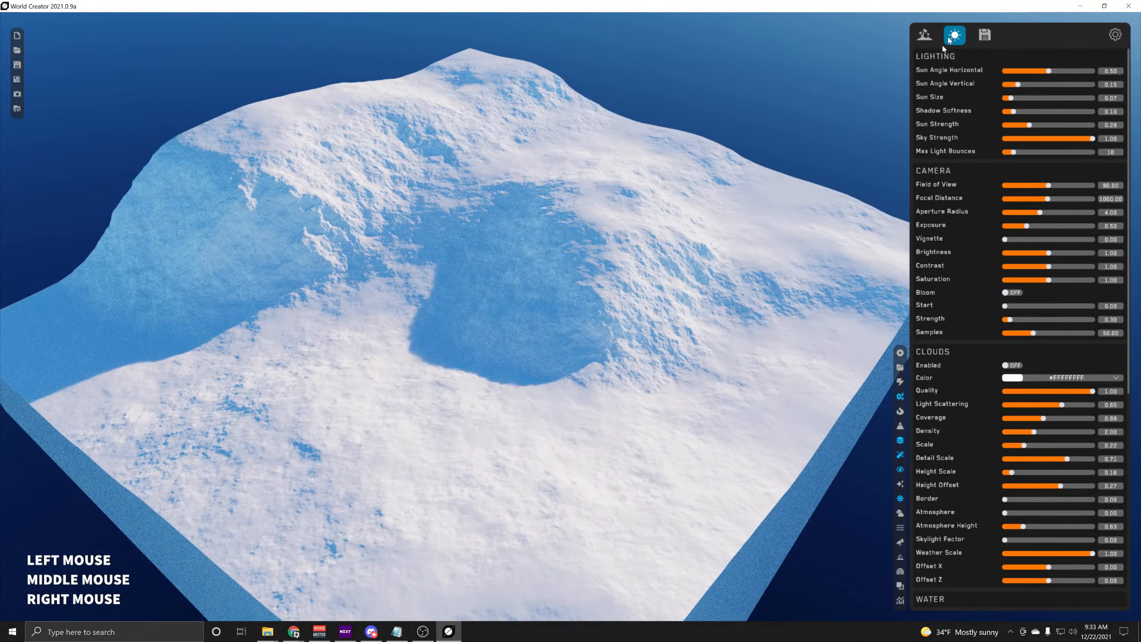
{"action": "left_click", "coordinate": [925, 35]}
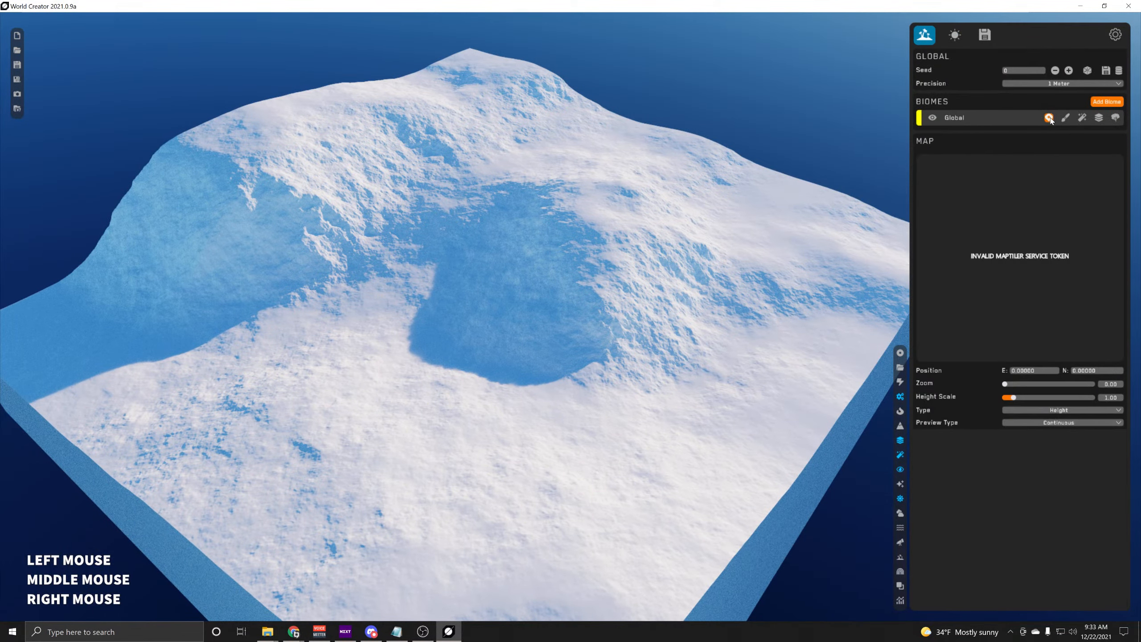
{"action": "left_click", "coordinate": [955, 35]}
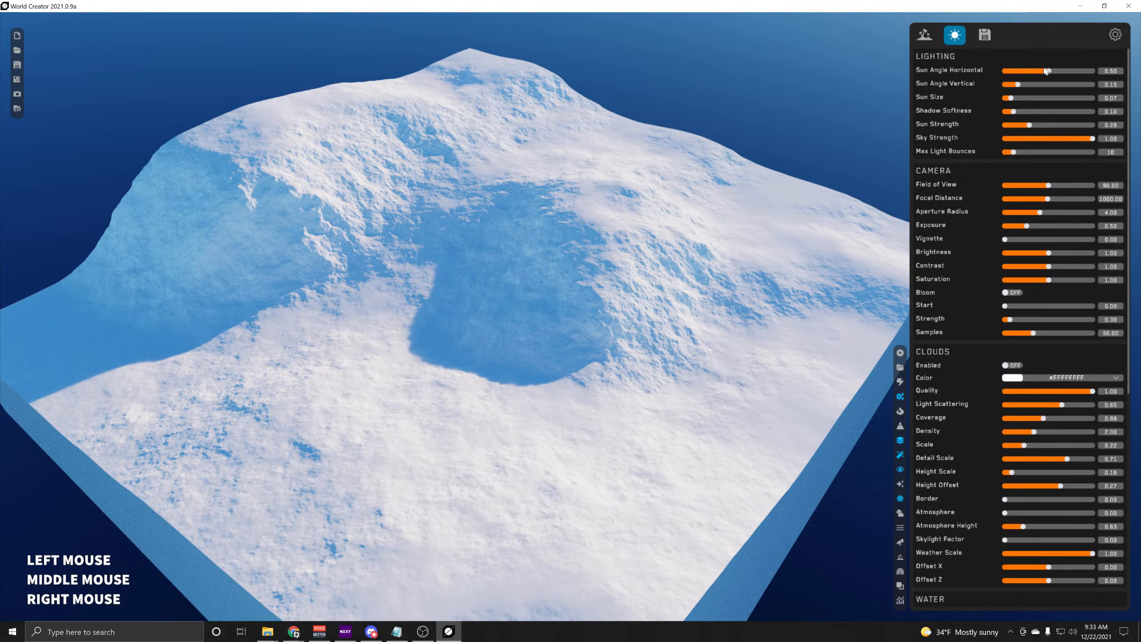
{"action": "mouse_move", "coordinate": [1046, 71]}
{"action": "left_mouse_down"}
{"action": "mouse_move", "coordinate": [1021, 85]}
{"action": "mouse_move", "coordinate": [1040, 71]}
{"action": "left_mouse_up"}
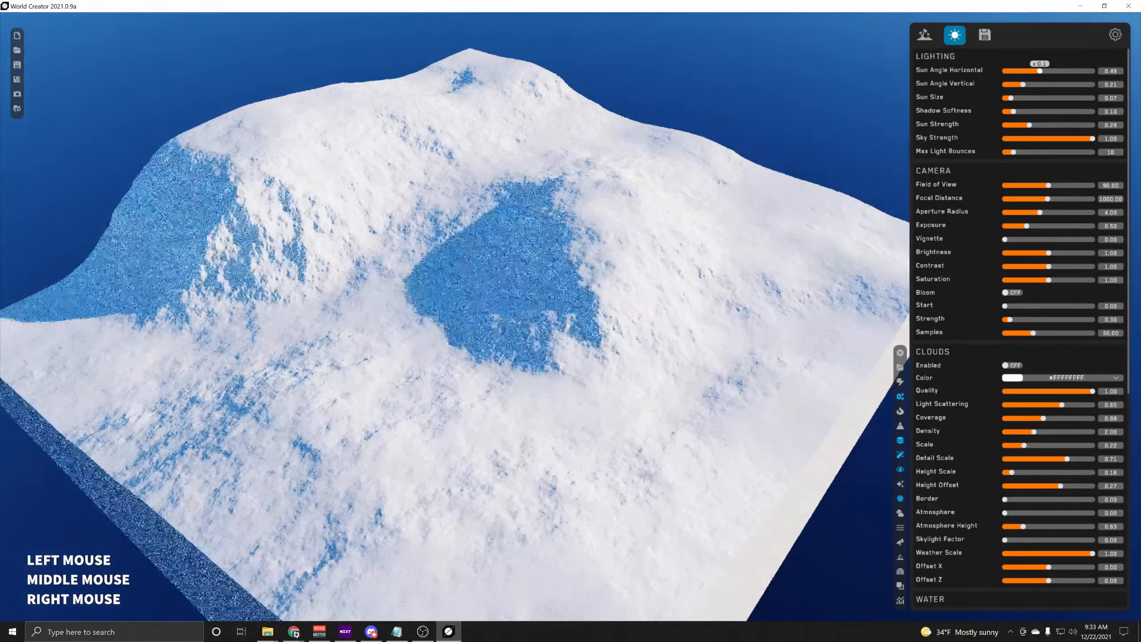
Review the Global biome's settings, custom base shape and filters while viewing the whole terrain
{"action": "left_click", "coordinate": [923, 35]}
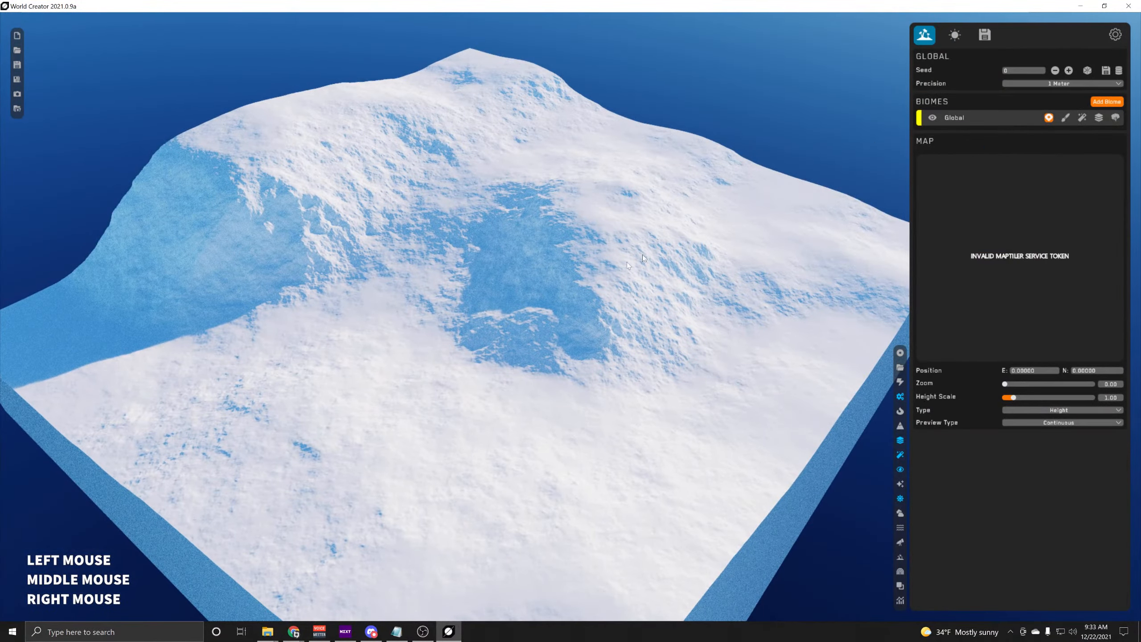
{"action": "left_click", "coordinate": [966, 118]}
{"action": "scroll", "coordinate": [613, 270], "scroll_direction": "down", "scroll_amount": 3}
{"action": "left_click_drag", "start_coordinate": [614, 270], "coordinate": [577, 306]}
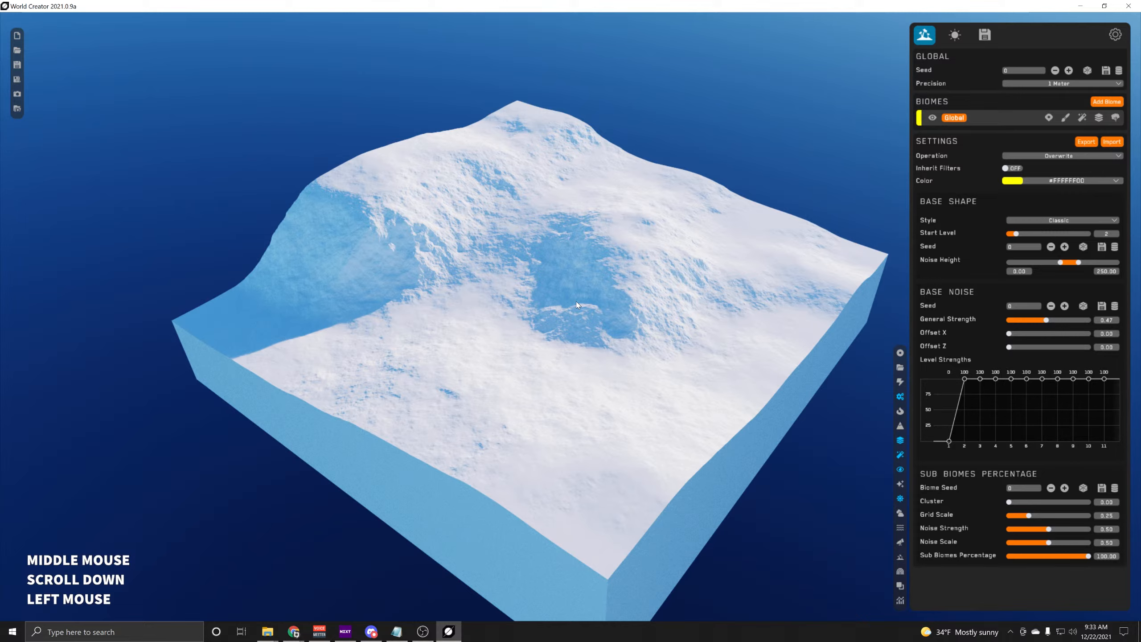
{"action": "left_click", "coordinate": [1015, 120]}
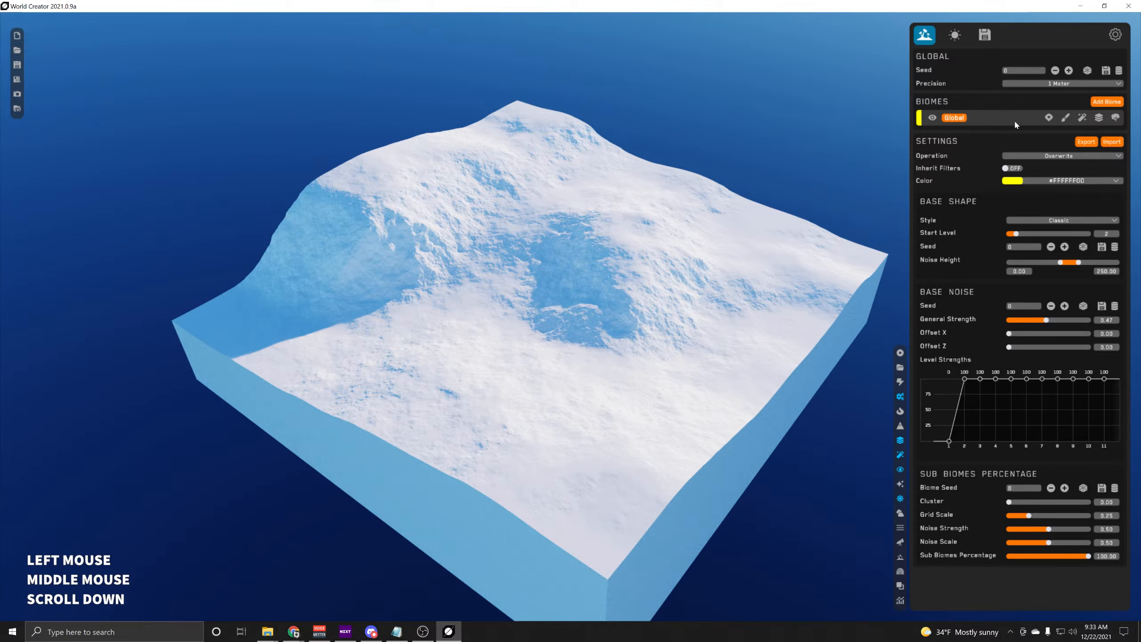
{"action": "left_click", "coordinate": [1067, 119]}
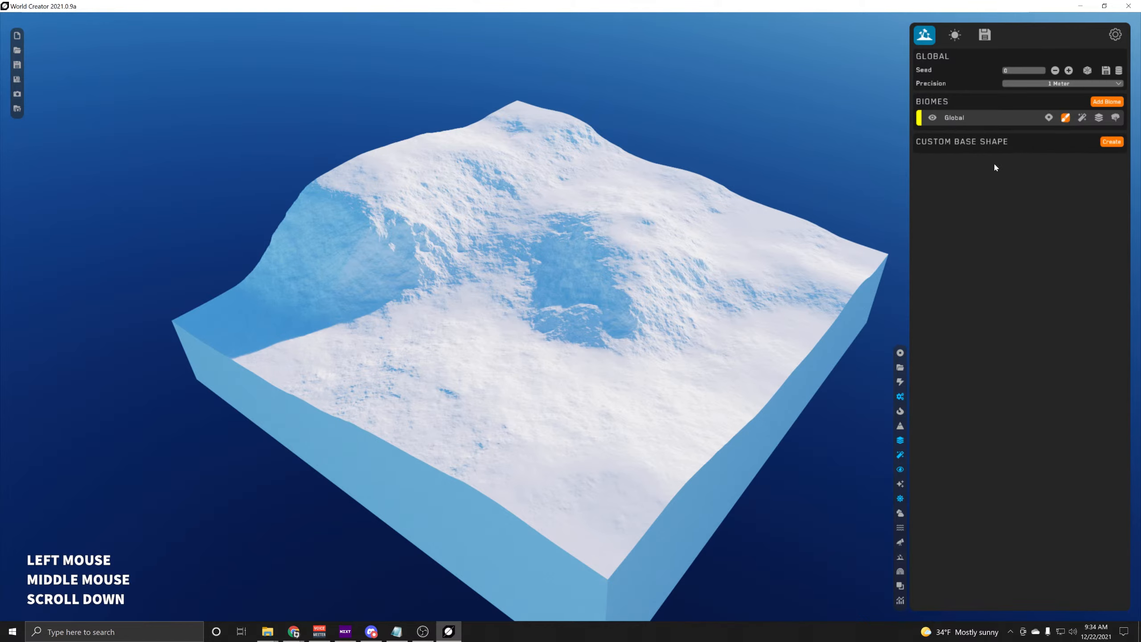
{"action": "middle_click_drag", "start_coordinate": [634, 257], "coordinate": [1003, 161]}
{"action": "left_click", "coordinate": [1083, 118]}
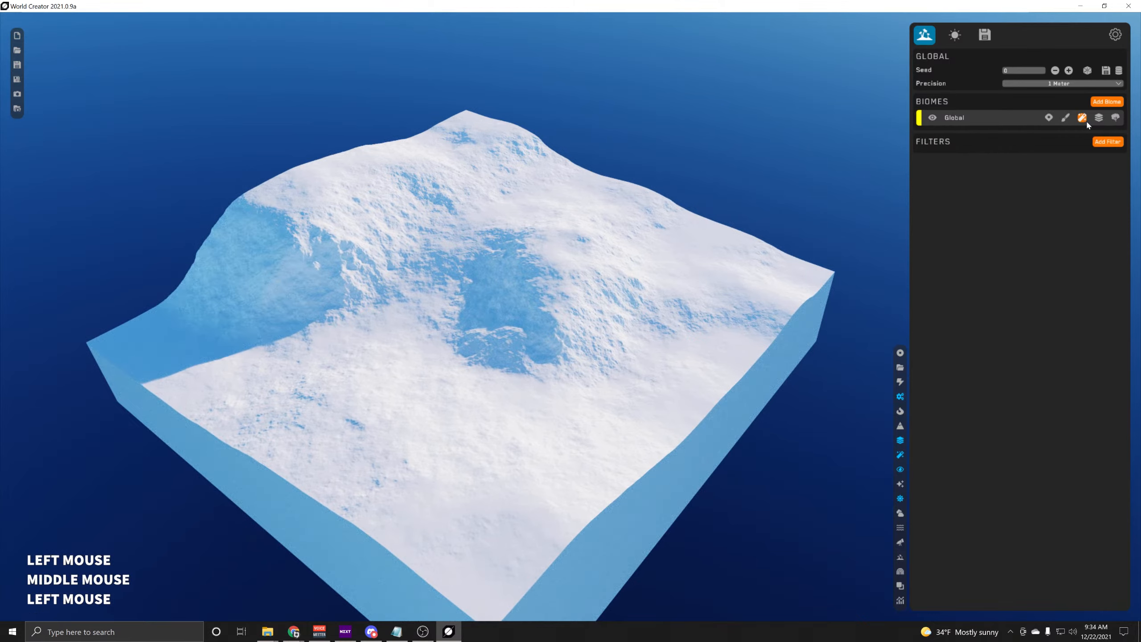
Add two sub-biomes under the Global biome and compare the first one's settings with those of Global
{"action": "left_click", "coordinate": [1106, 103]}
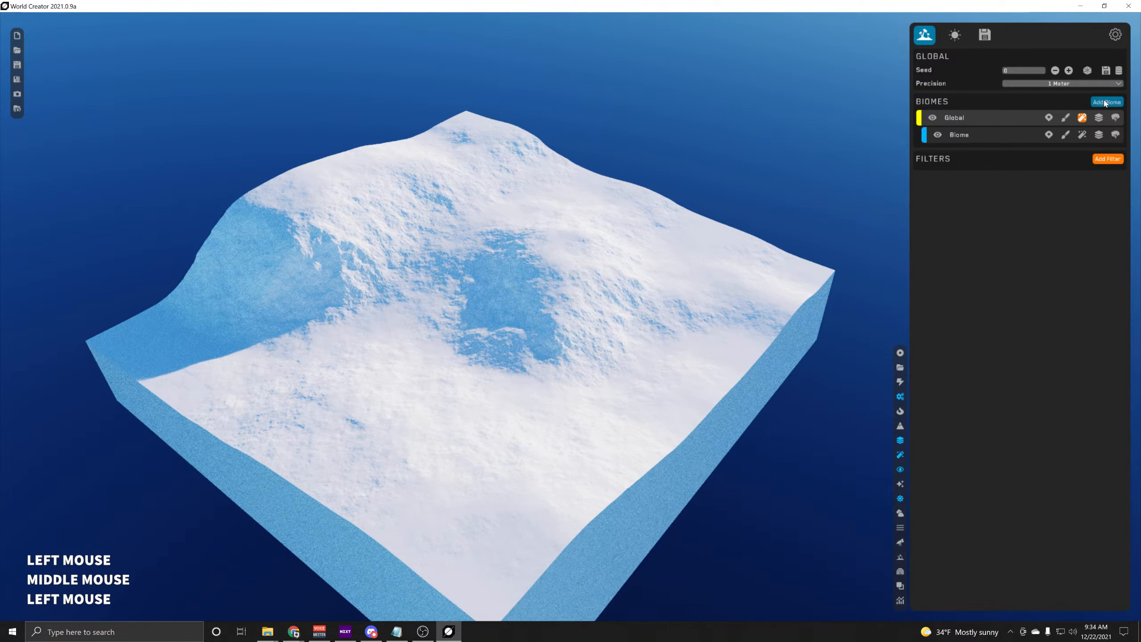
{"action": "left_click", "coordinate": [1107, 102]}
{"action": "middle_click_drag", "start_coordinate": [665, 269], "coordinate": [561, 275]}
{"action": "scroll", "coordinate": [617, 284], "scroll_direction": "up", "scroll_amount": 3}
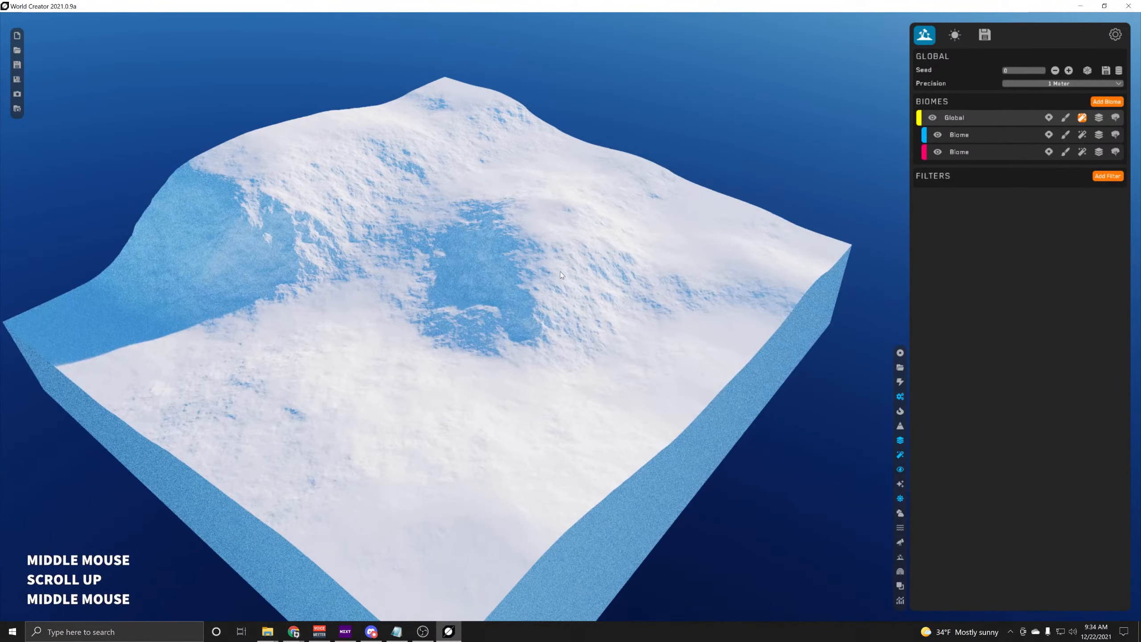
{"action": "left_click", "coordinate": [964, 134]}
{"action": "left_click", "coordinate": [1004, 117]}
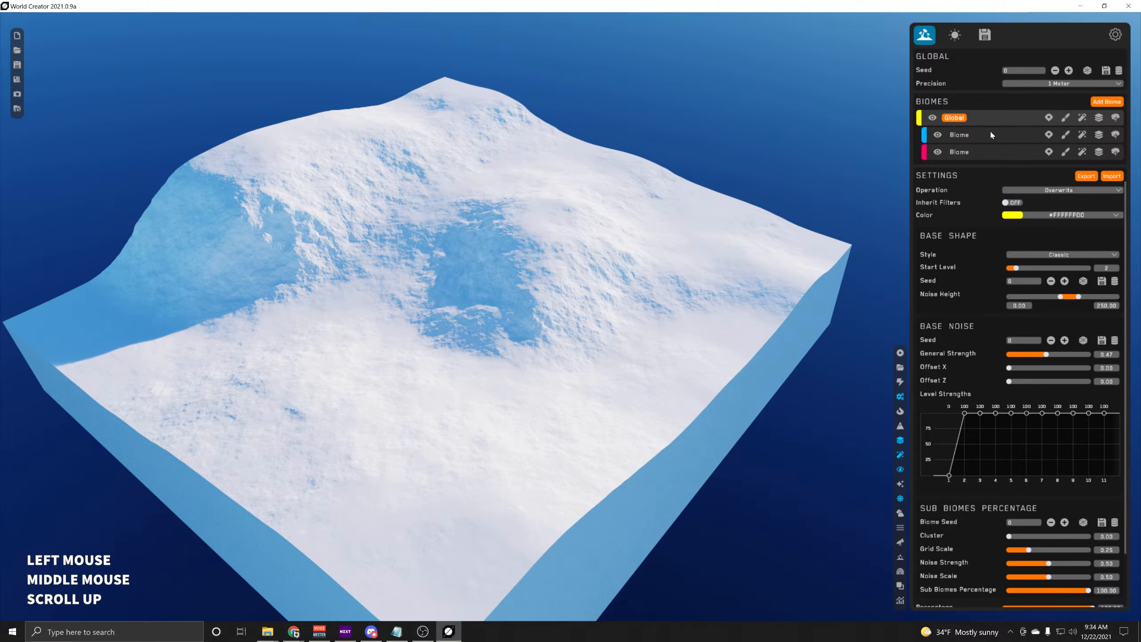
{"action": "left_click", "coordinate": [990, 130]}
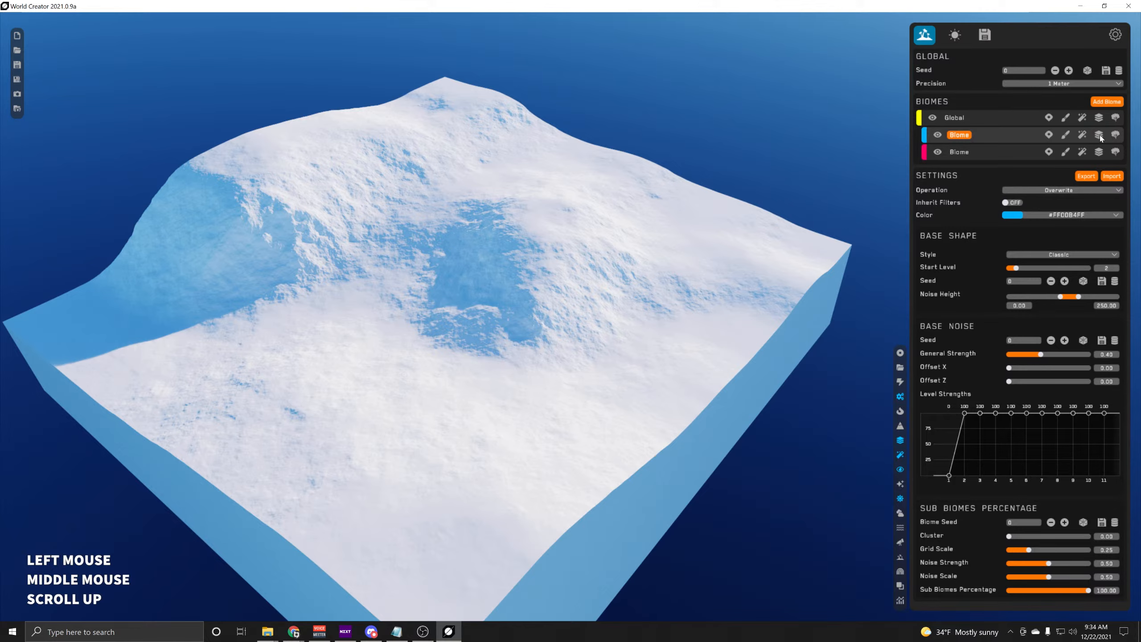
Delete both sub-biomes under the Global biome
{"action": "left_click", "coordinate": [991, 153]}
{"action": "key", "text": "Delete"}
{"action": "left_click", "coordinate": [979, 136]}
{"action": "key", "text": "Delete"}
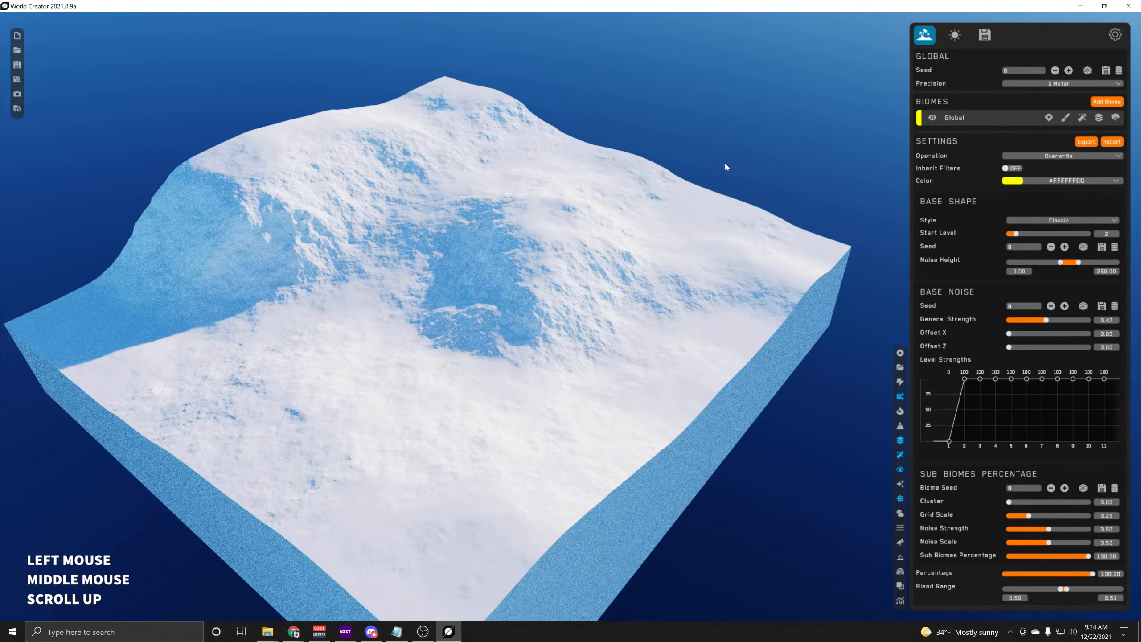
Browse the available filter categories for the Global biome, from General to Experimental, and return to the biome's settings
{"action": "left_click", "coordinate": [998, 120]}
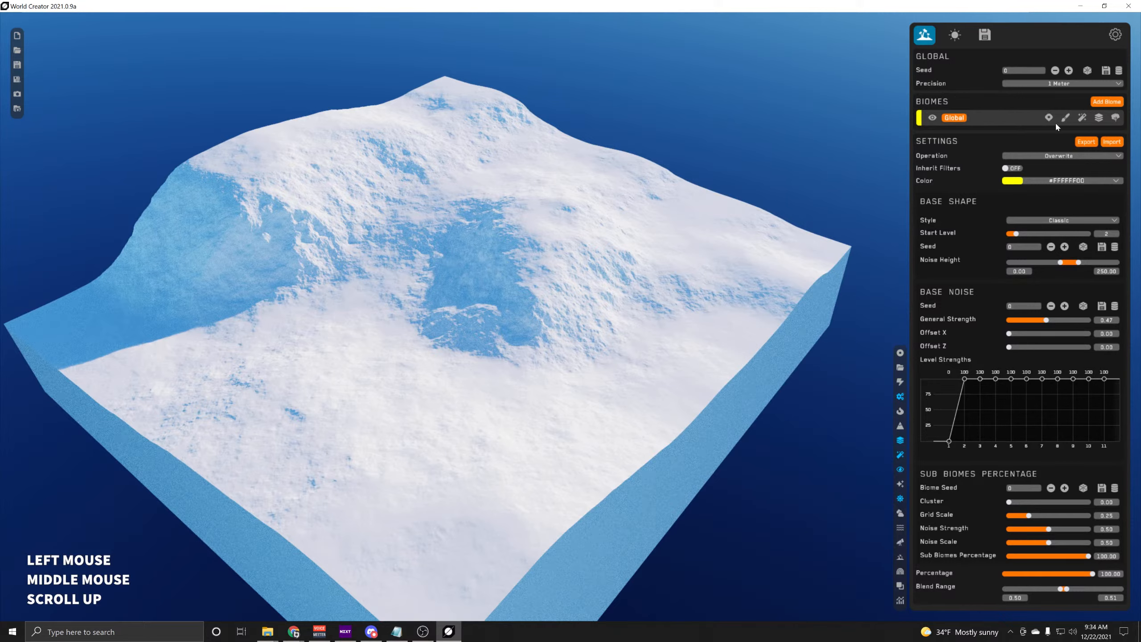
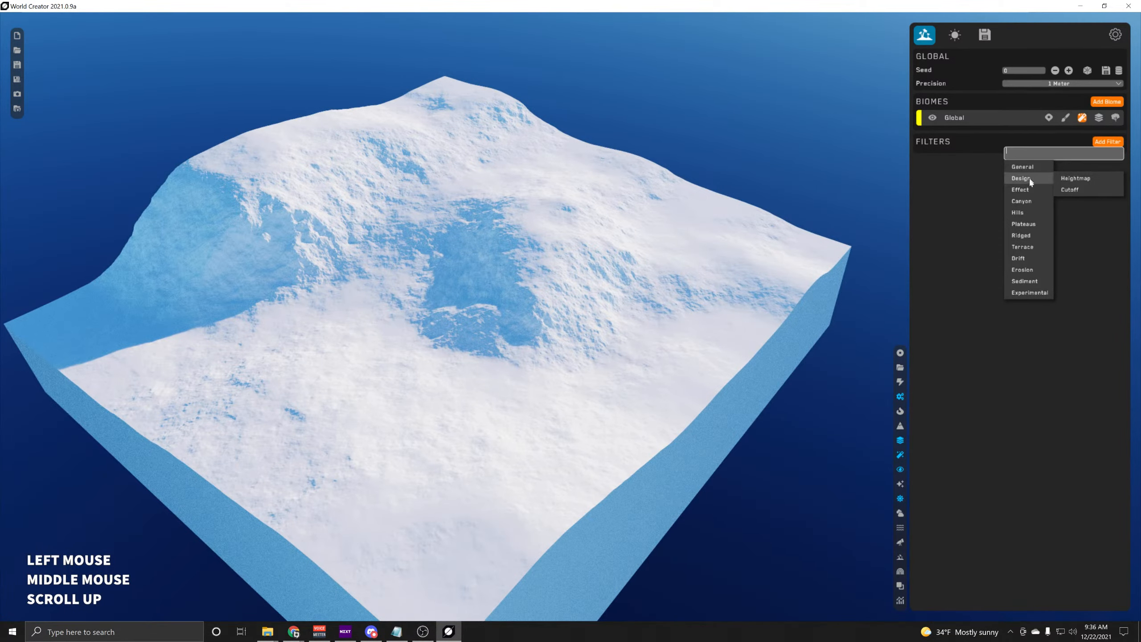
{"action": "mouse_move", "coordinate": [1020, 260]}
{"action": "mouse_move", "coordinate": [1036, 283]}
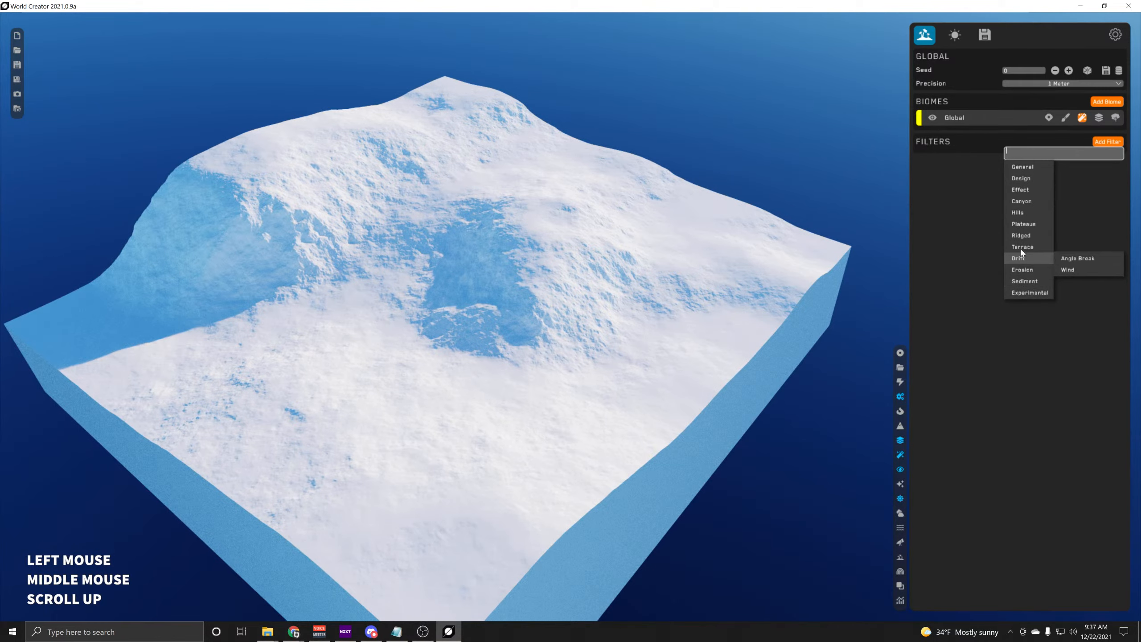
{"action": "mouse_move", "coordinate": [1025, 236]}
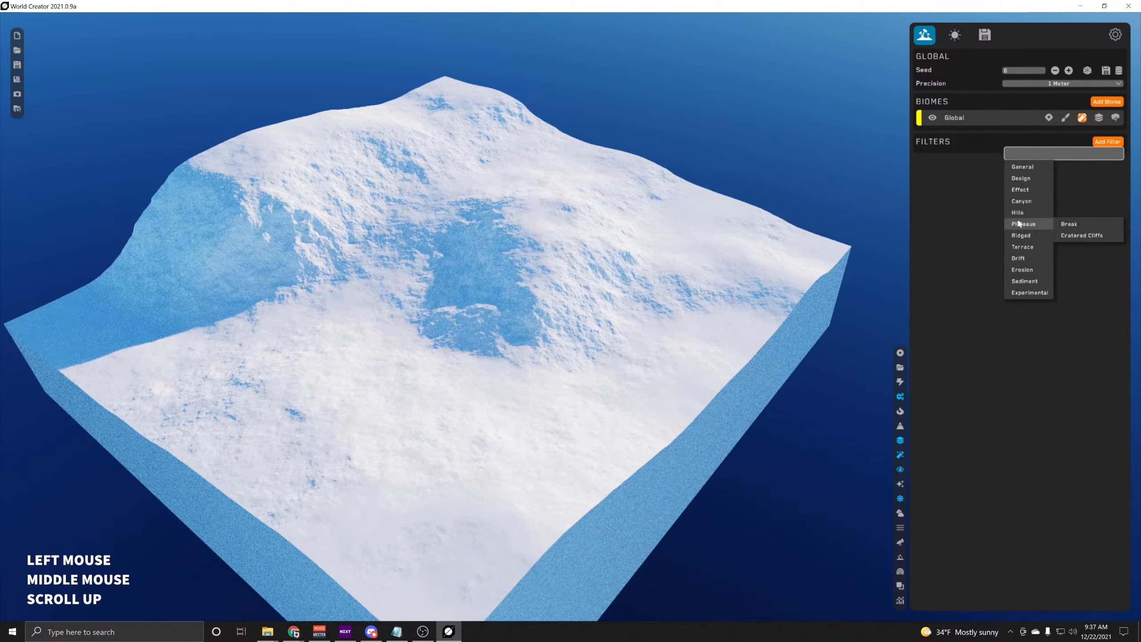
{"action": "mouse_move", "coordinate": [1026, 214]}
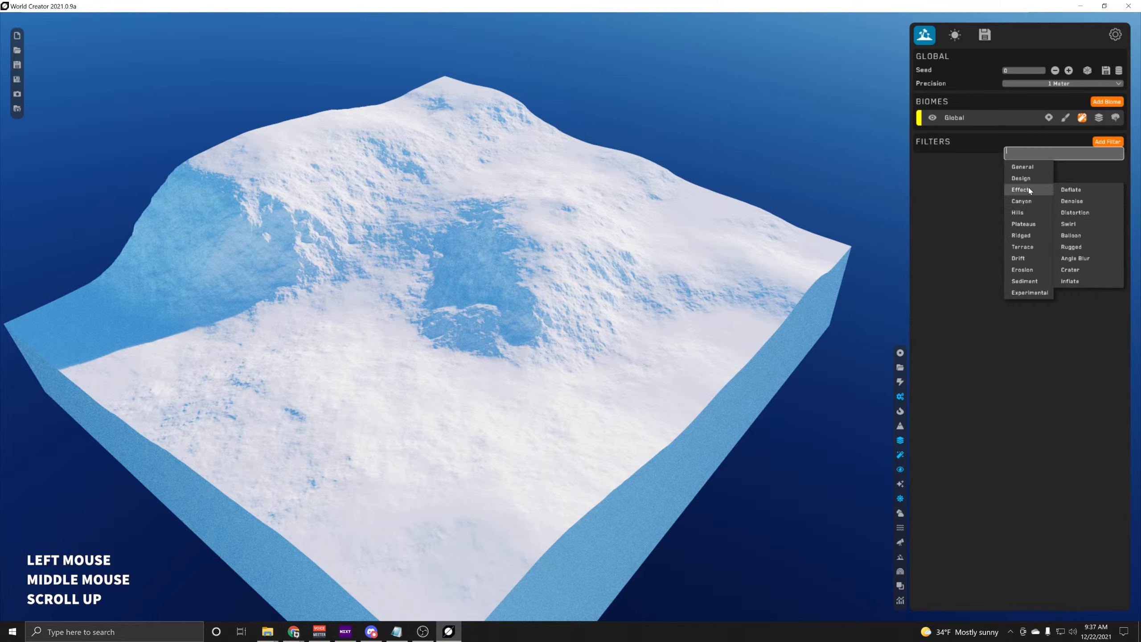
{"action": "left_click", "coordinate": [972, 153]}
{"action": "left_click", "coordinate": [986, 119]}
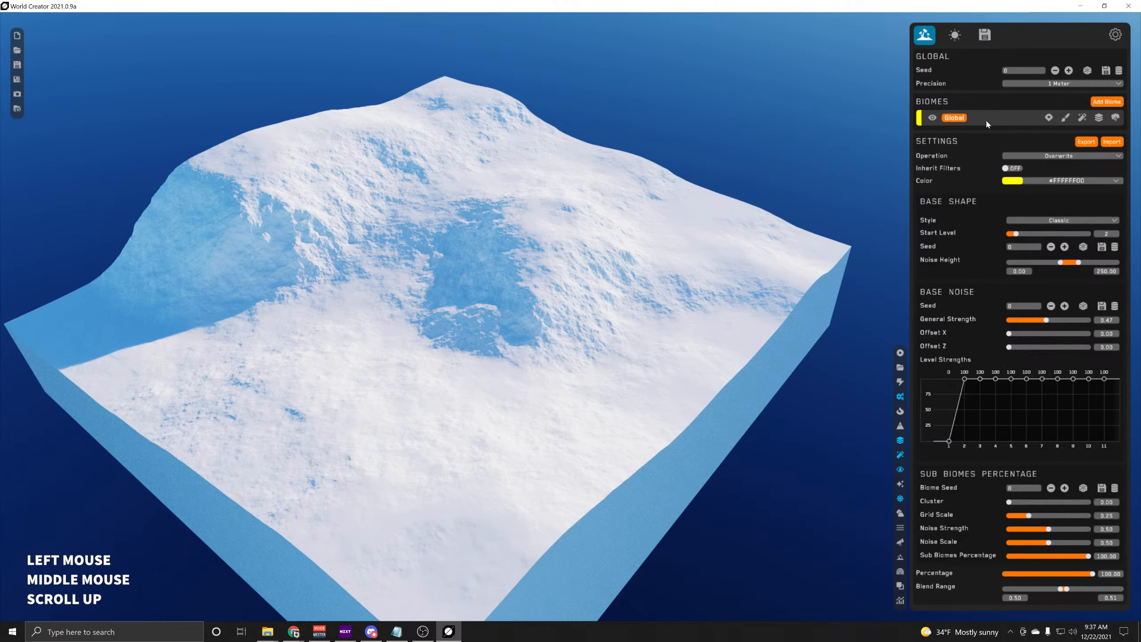
Try the Mountain and Volcano base shape styles for the Global biome and vary the volcano's start level
{"action": "left_click", "coordinate": [1036, 221]}
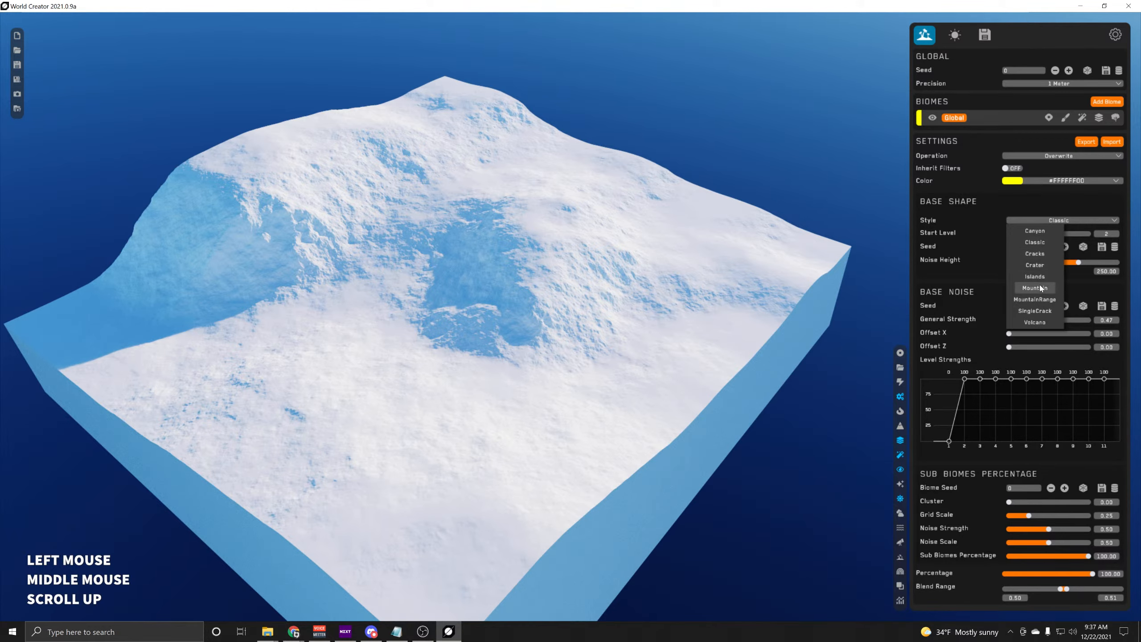
{"action": "left_click", "coordinate": [1034, 288]}
{"action": "left_click", "coordinate": [1043, 220]}
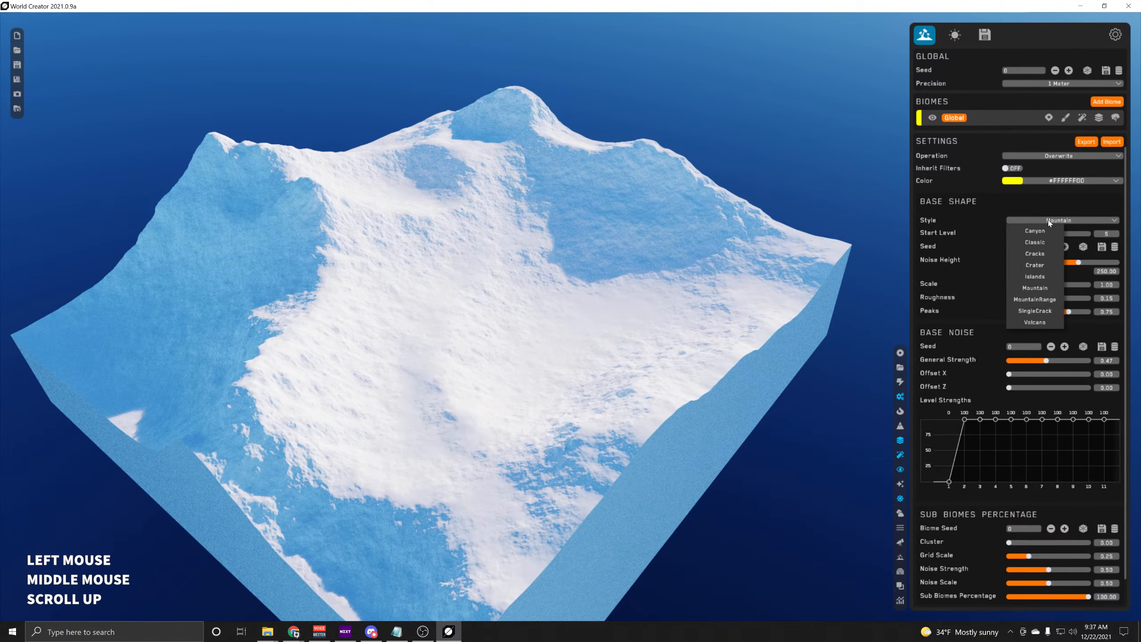
{"action": "left_click", "coordinate": [1031, 322]}
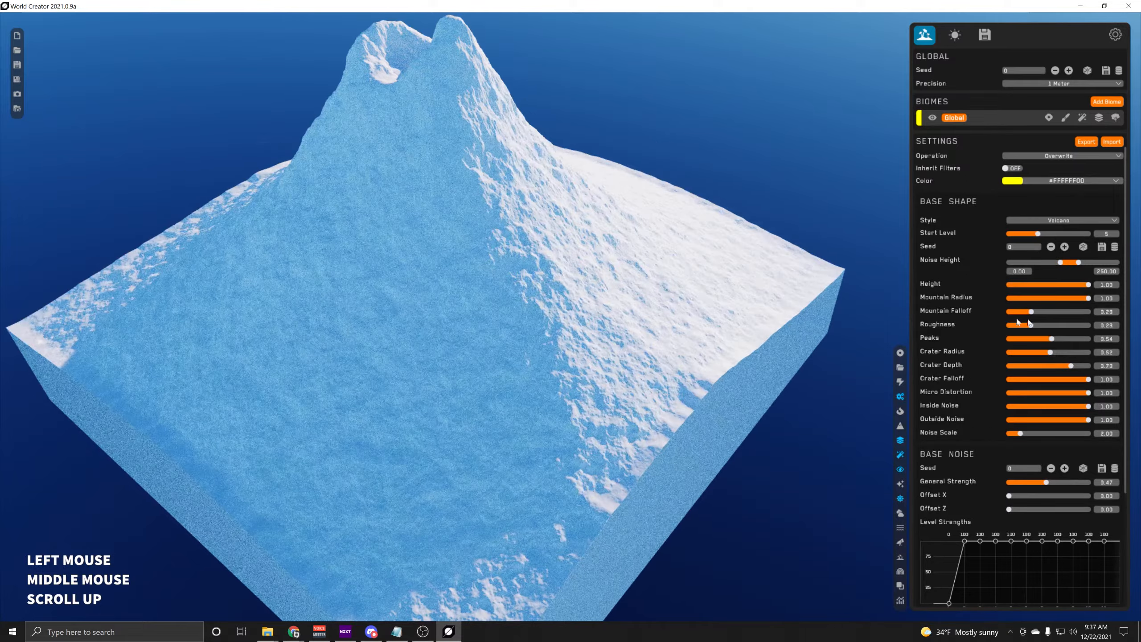
{"action": "right_click_drag", "start_coordinate": [561, 211], "coordinate": [450, 220]}
{"action": "scroll", "coordinate": [450, 221], "scroll_direction": "down", "scroll_amount": 2}
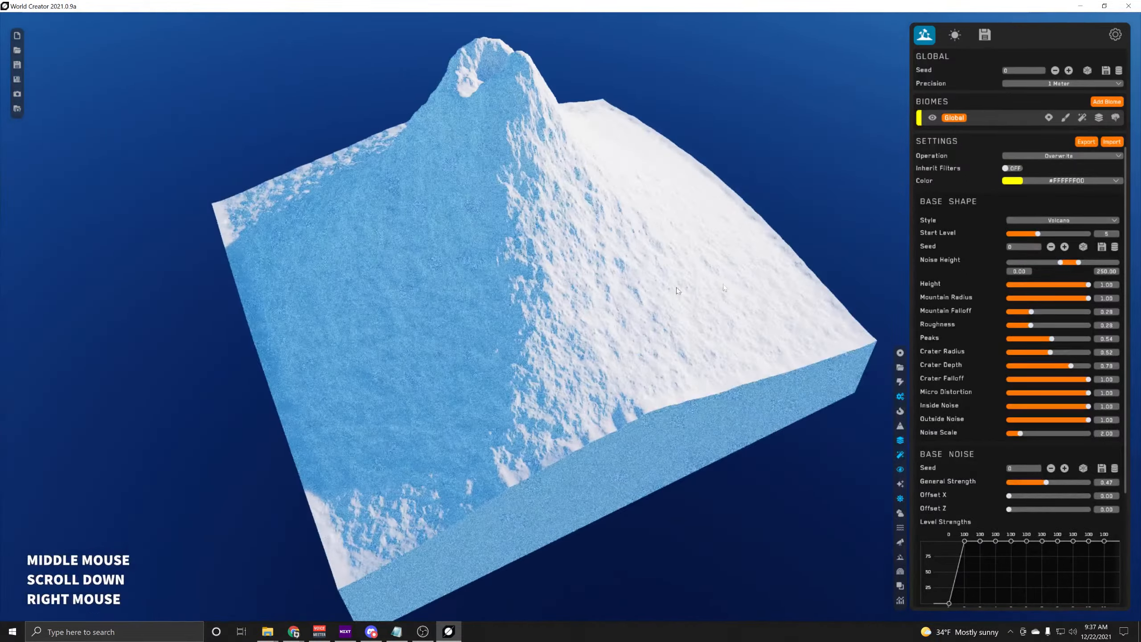
{"action": "left_click_drag", "start_coordinate": [1038, 234], "coordinate": [1046, 237]}
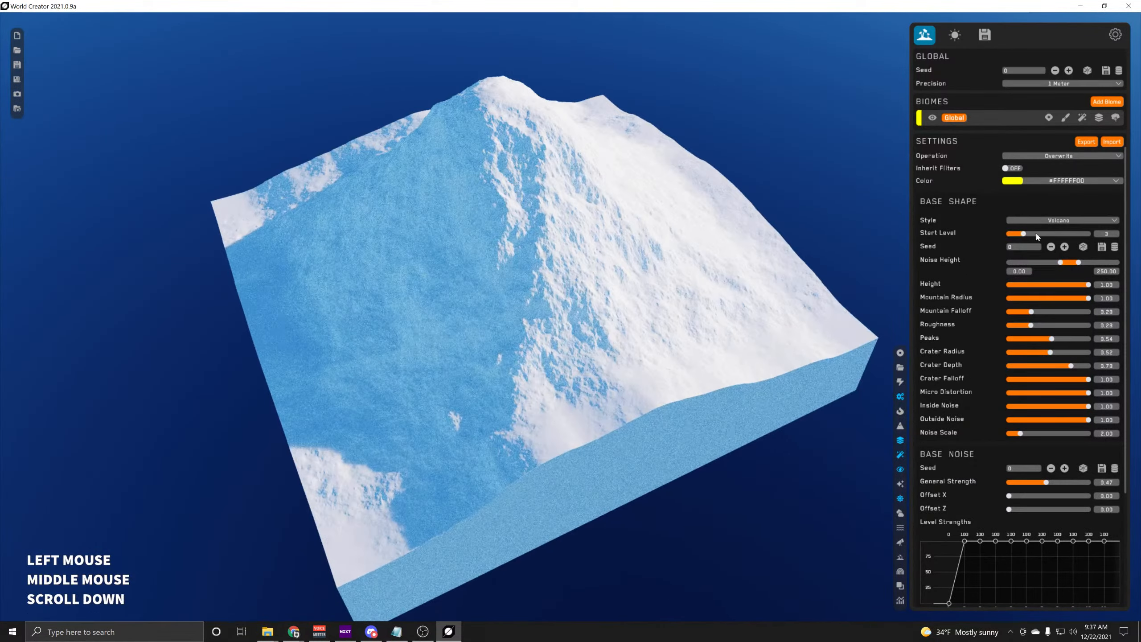
Switch the Global biome's base shape style to Crater and inspect the crater from a lower angle
{"action": "left_click", "coordinate": [1047, 221]}
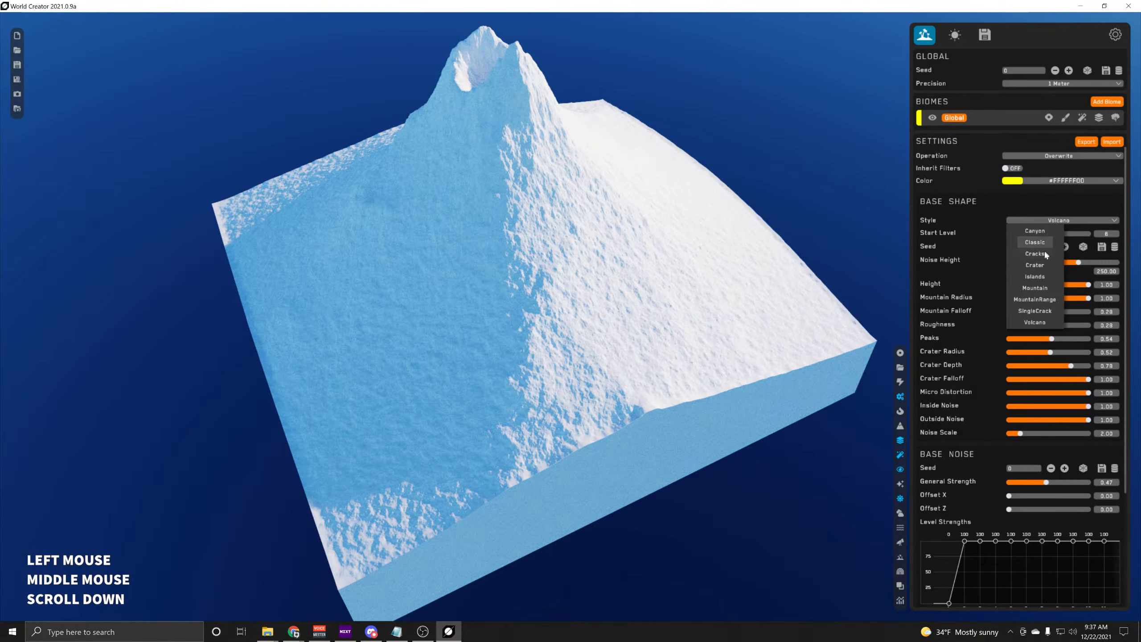
{"action": "left_click", "coordinate": [1035, 266]}
{"action": "middle_click_drag", "start_coordinate": [812, 253], "coordinate": [719, 270]}
{"action": "right_click_drag", "start_coordinate": [719, 270], "coordinate": [592, 293]}
{"action": "scroll", "coordinate": [592, 292], "scroll_direction": "up", "scroll_amount": 3}
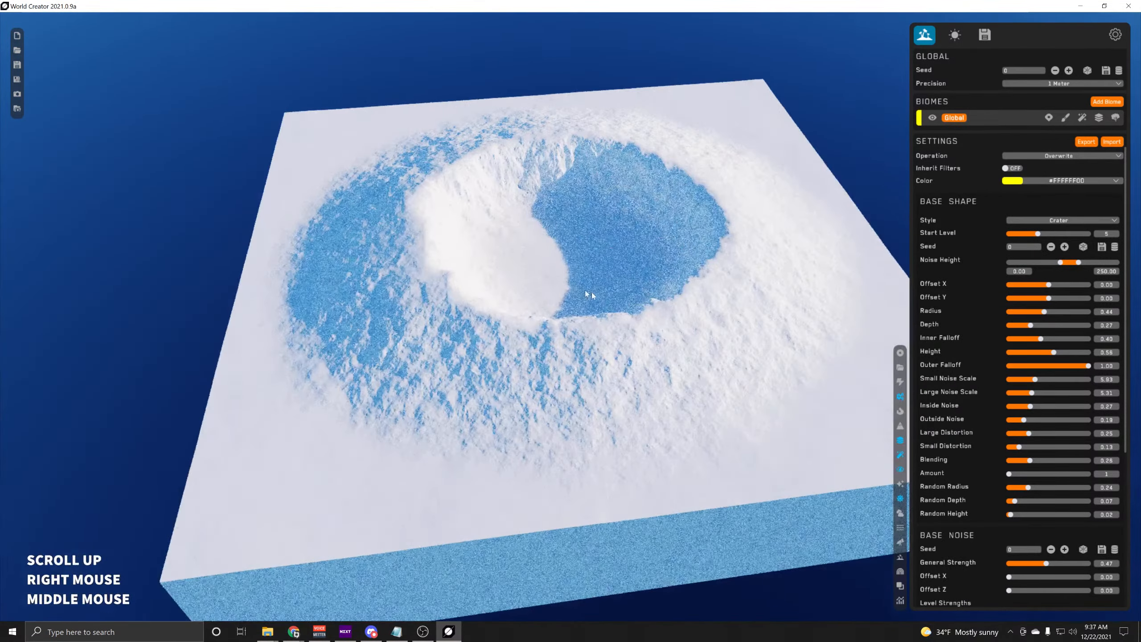
{"action": "right_click_drag", "start_coordinate": [766, 381], "coordinate": [779, 493]}
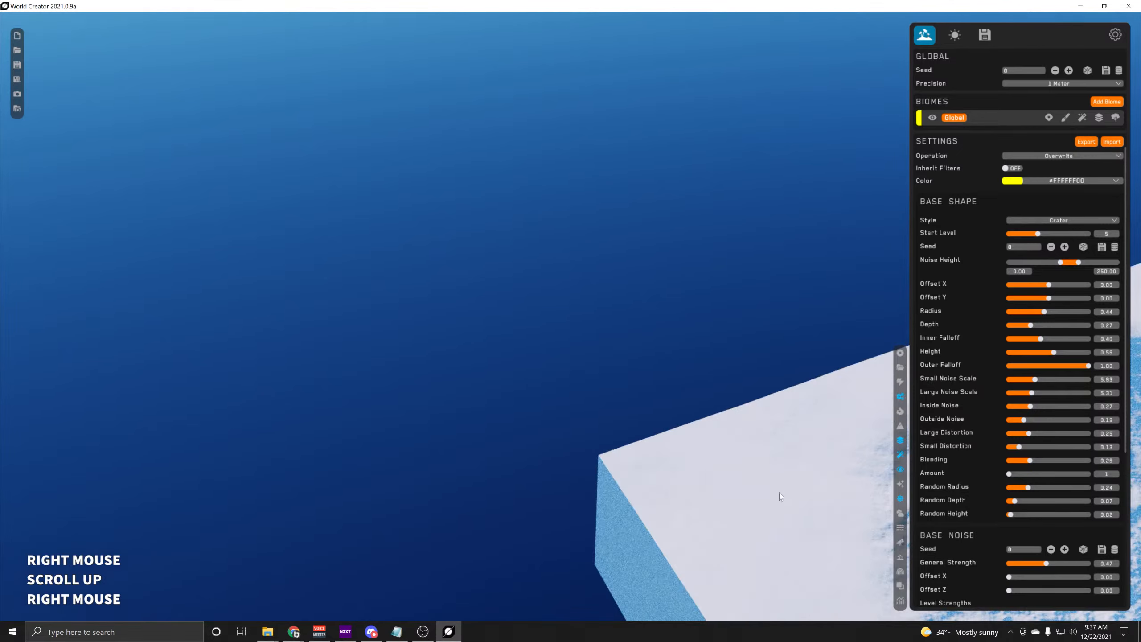
{"action": "middle_click_drag", "start_coordinate": [780, 492], "coordinate": [440, 213]}
{"action": "scroll", "coordinate": [440, 214], "scroll_direction": "down", "scroll_amount": 5}
{"action": "scroll", "coordinate": [719, 261], "scroll_direction": "up", "scroll_amount": 2}
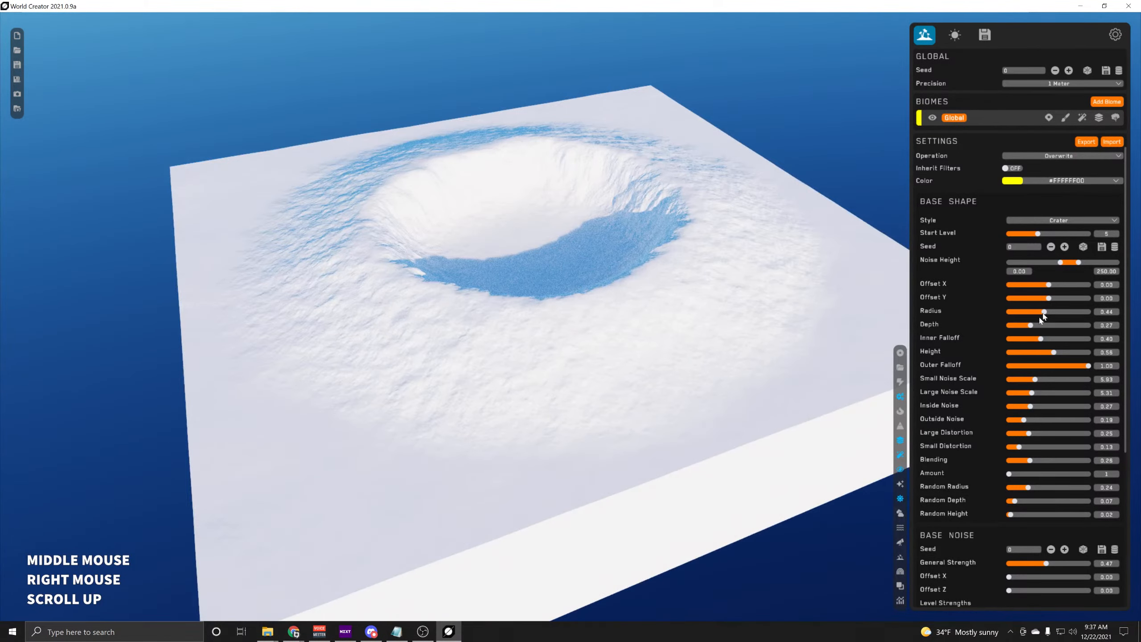
Raise the crater's height to about 0.87 and its large distortion to about 0.64
{"action": "left_click_drag", "start_coordinate": [1054, 353], "coordinate": [1079, 353]}
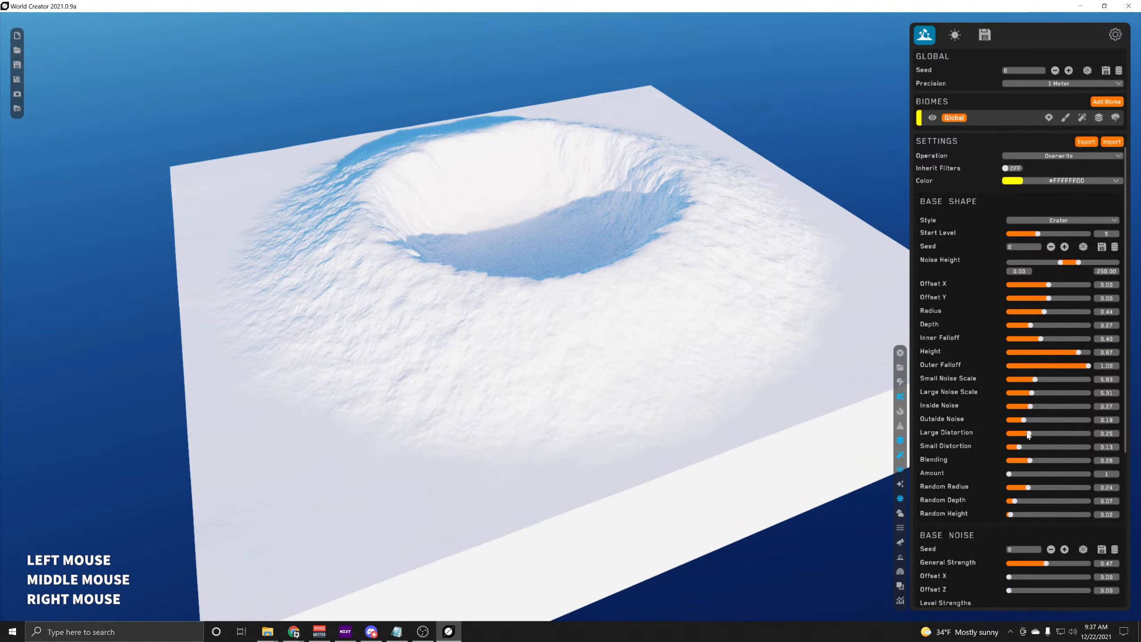
{"action": "left_click_drag", "start_coordinate": [1030, 433], "coordinate": [1061, 434]}
{"action": "middle_click_drag", "start_coordinate": [624, 333], "coordinate": [634, 350]}
{"action": "right_click_drag", "start_coordinate": [633, 350], "coordinate": [598, 346]}
{"action": "scroll", "coordinate": [597, 346], "scroll_direction": "down", "scroll_amount": 2}
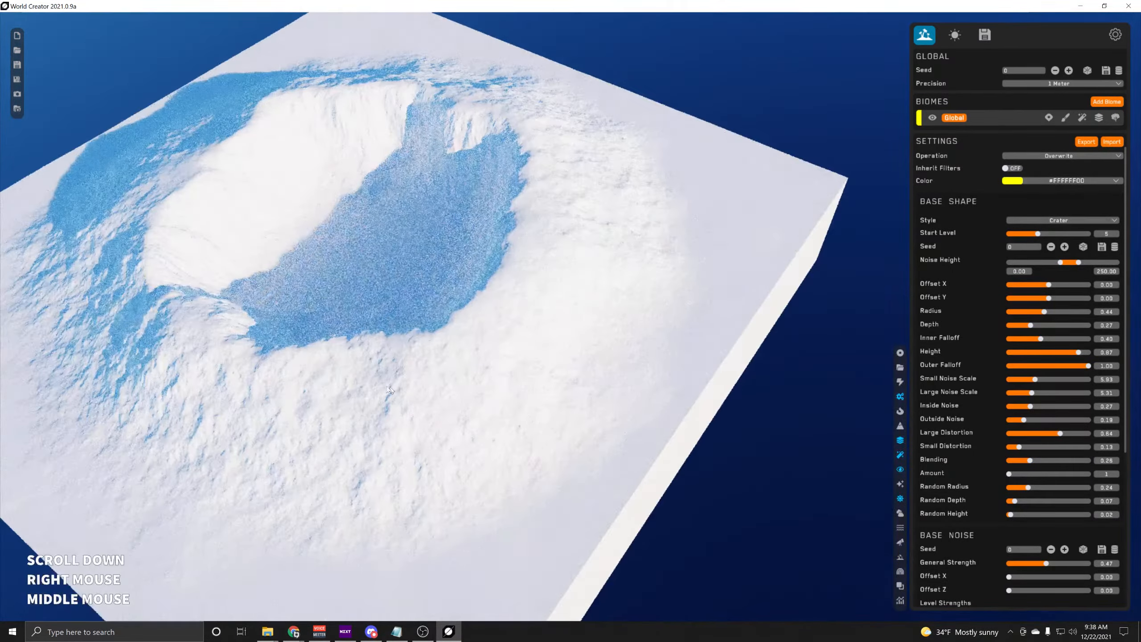
{"action": "middle_click_drag", "start_coordinate": [597, 346], "coordinate": [592, 343]}
Lower the sky strength to about 0.54 and sun strength to about 0.12, and set the vertical sun angle to about 0.24
{"action": "left_click", "coordinate": [955, 35]}
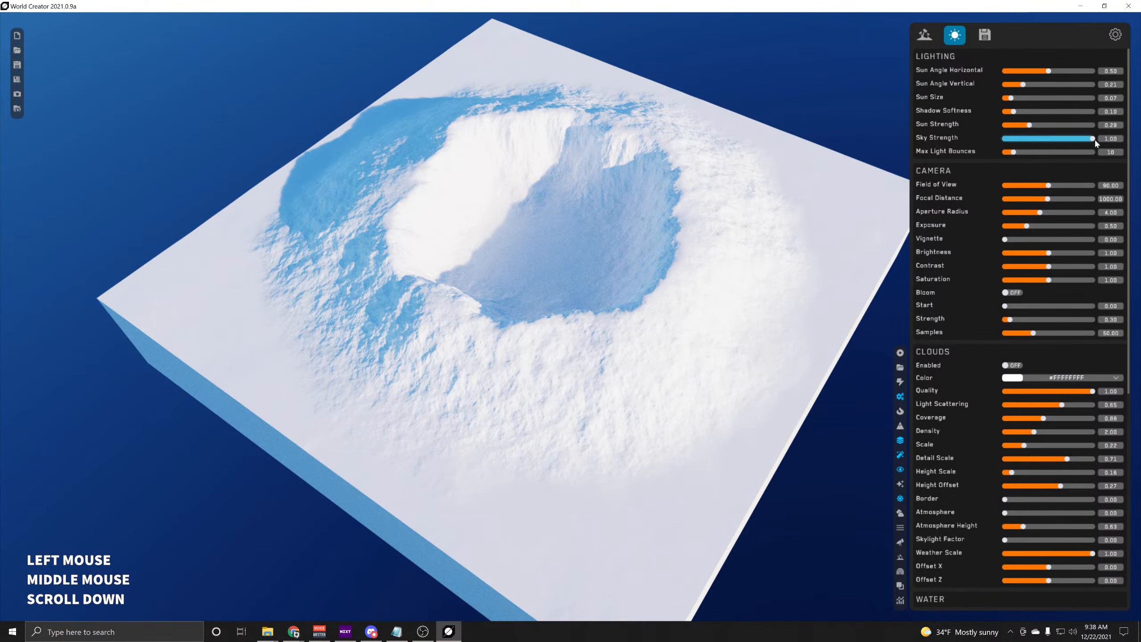
{"action": "left_click", "coordinate": [1057, 138]}
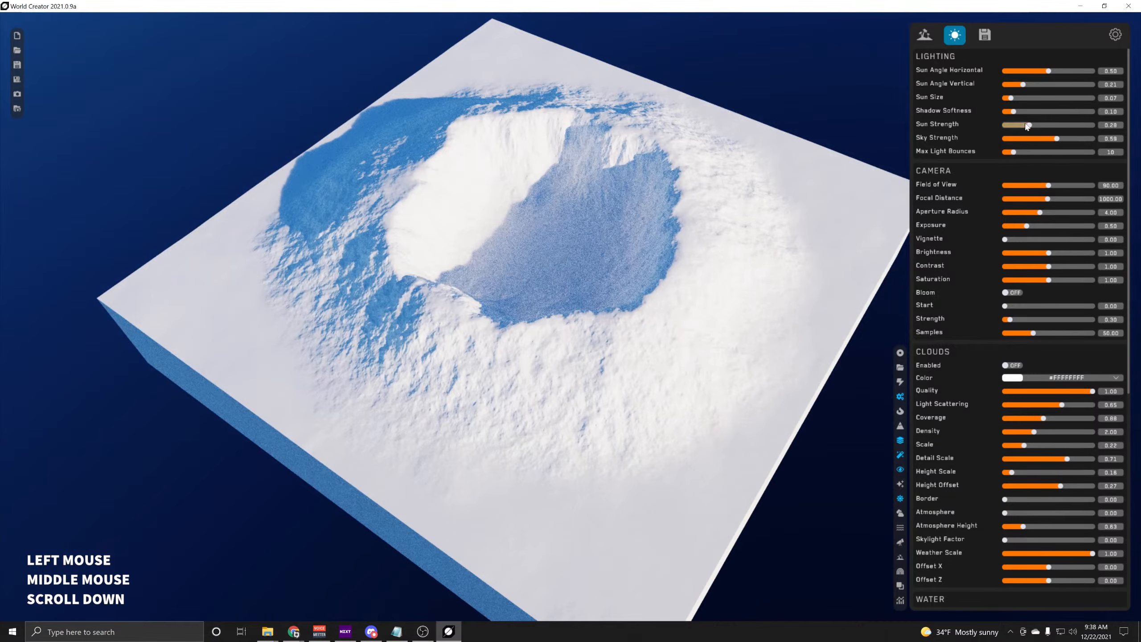
{"action": "left_click_drag", "start_coordinate": [1030, 125], "coordinate": [1052, 138]}
{"action": "middle_click_drag", "start_coordinate": [616, 386], "coordinate": [656, 414]}
{"action": "left_click", "coordinate": [1023, 85]}
{"action": "left_click_drag", "start_coordinate": [1023, 85], "coordinate": [1026, 85]}
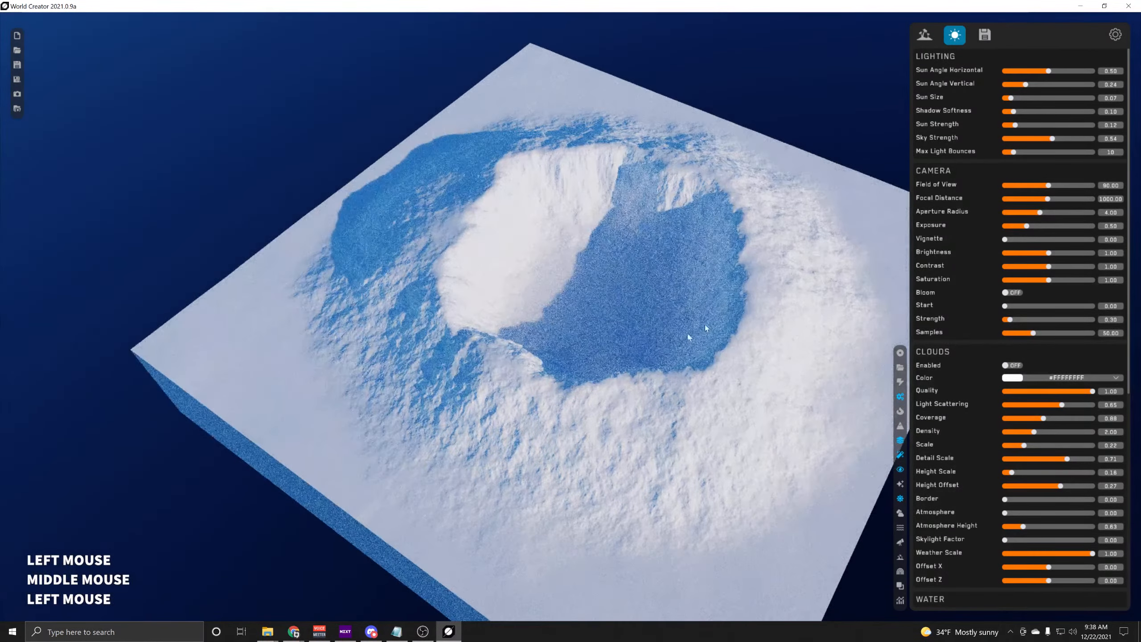
{"action": "middle_click_drag", "start_coordinate": [715, 279], "coordinate": [685, 234]}
Add a Canyon filter to the Global biome
{"action": "left_click", "coordinate": [924, 35]}
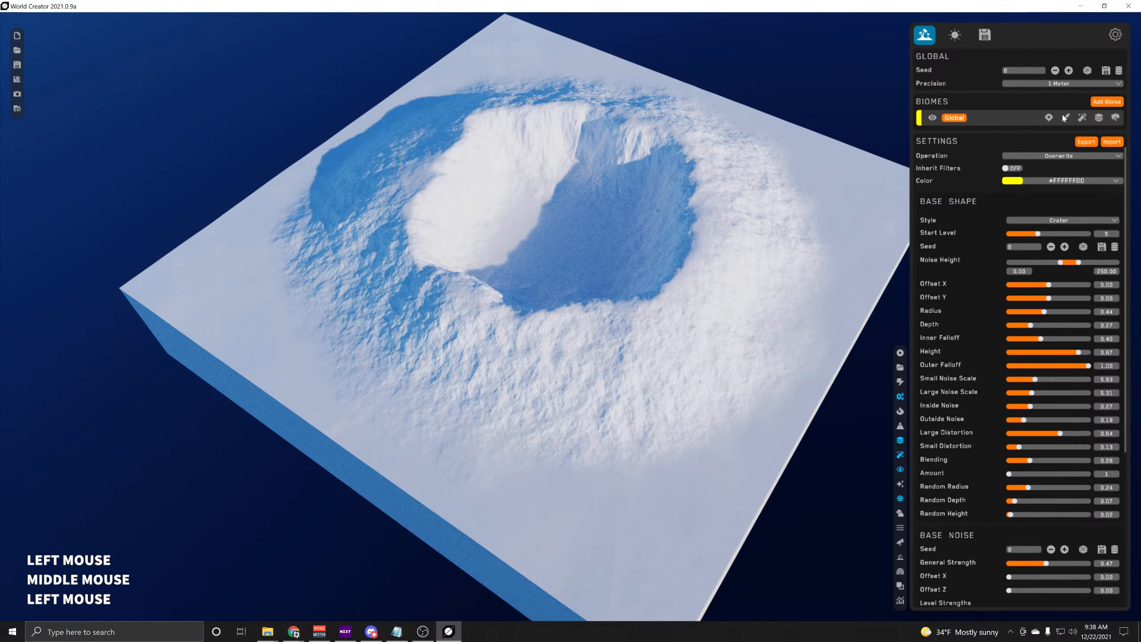
{"action": "left_click", "coordinate": [1083, 118]}
{"action": "left_click", "coordinate": [1109, 145]}
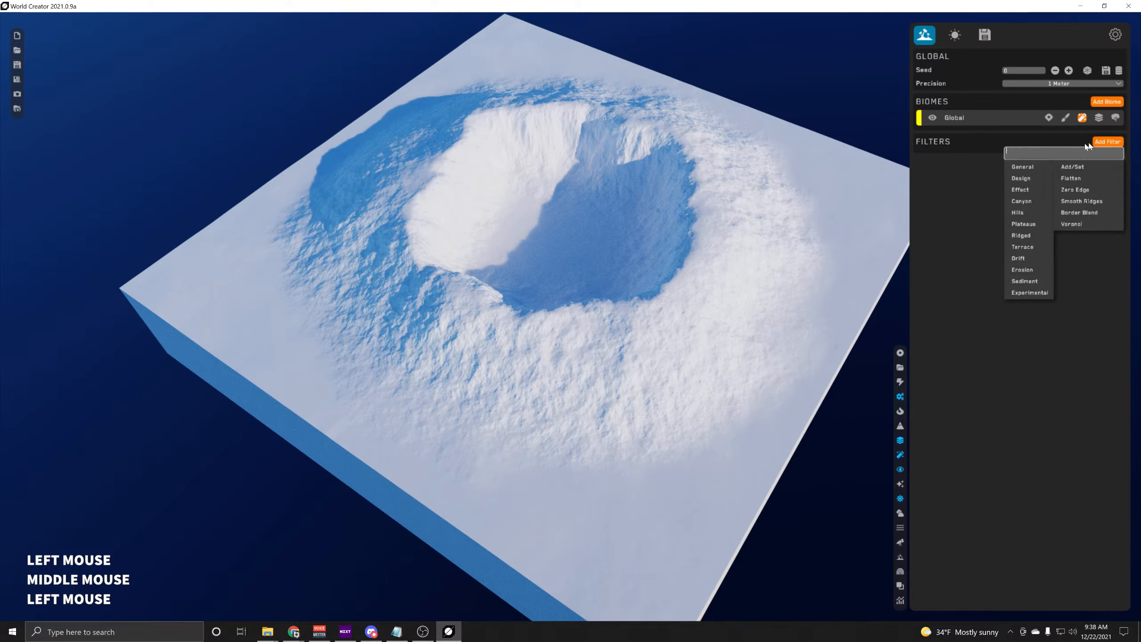
{"action": "mouse_move", "coordinate": [1029, 201]}
{"action": "left_click", "coordinate": [1078, 214]}
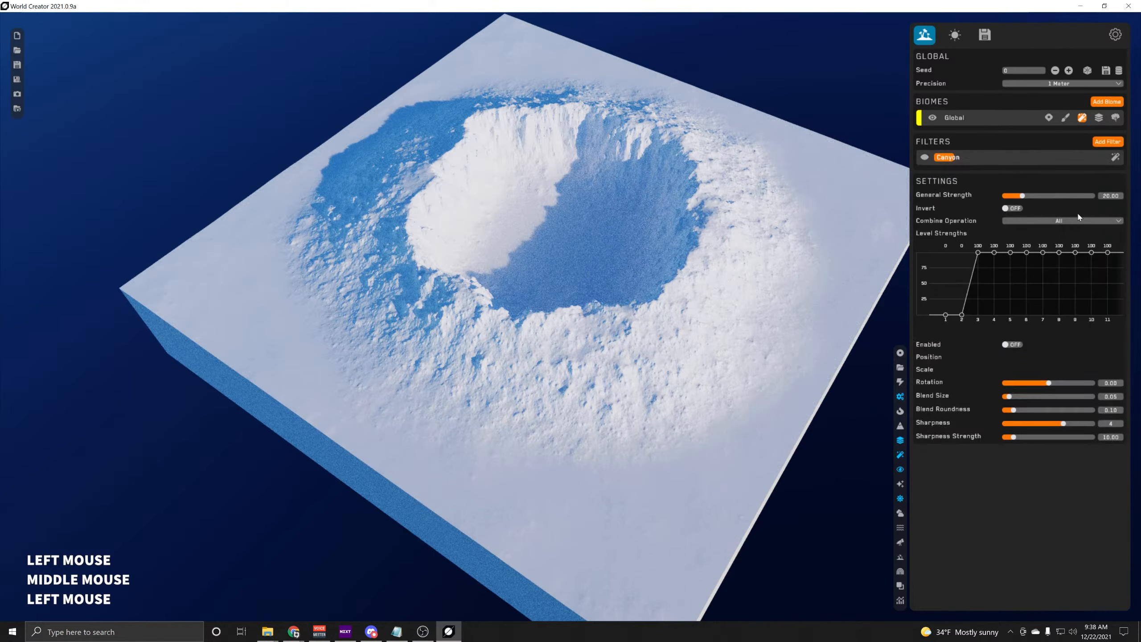
Add a Grid Simulation erosion filter to the Global biome's filter stack
{"action": "left_click", "coordinate": [1118, 144]}
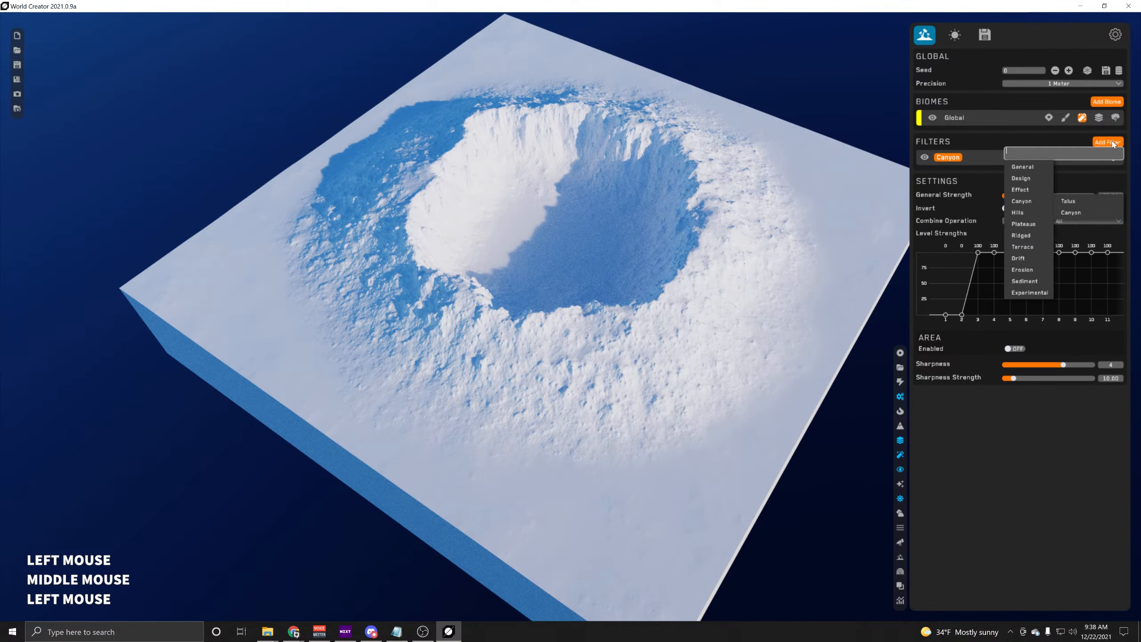
{"action": "mouse_move", "coordinate": [1031, 272]}
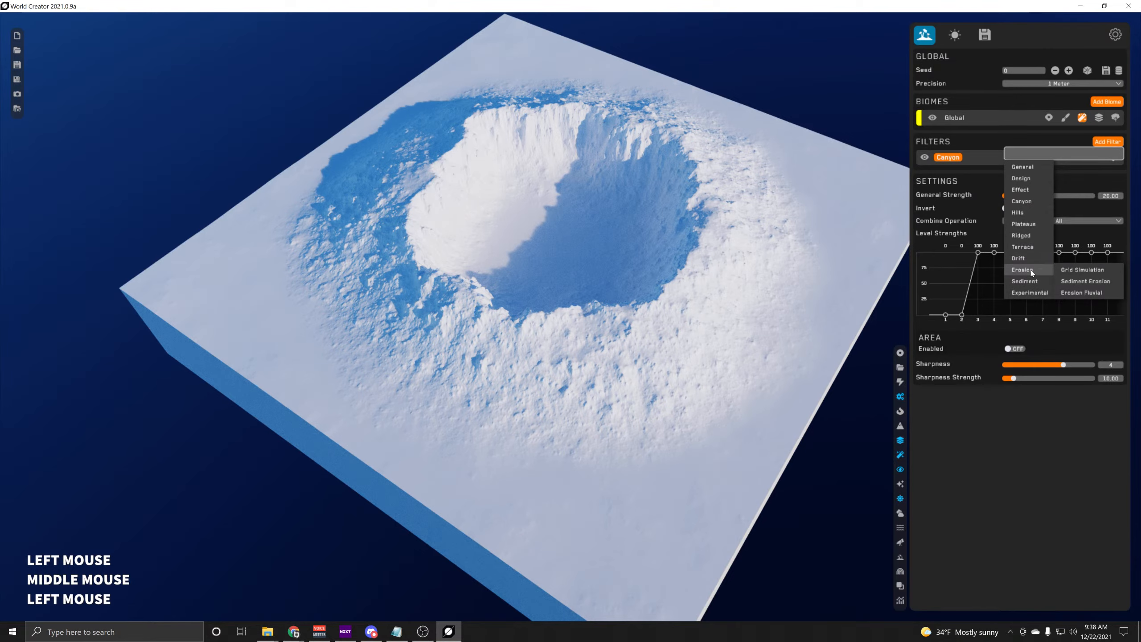
{"action": "left_click", "coordinate": [1074, 270]}
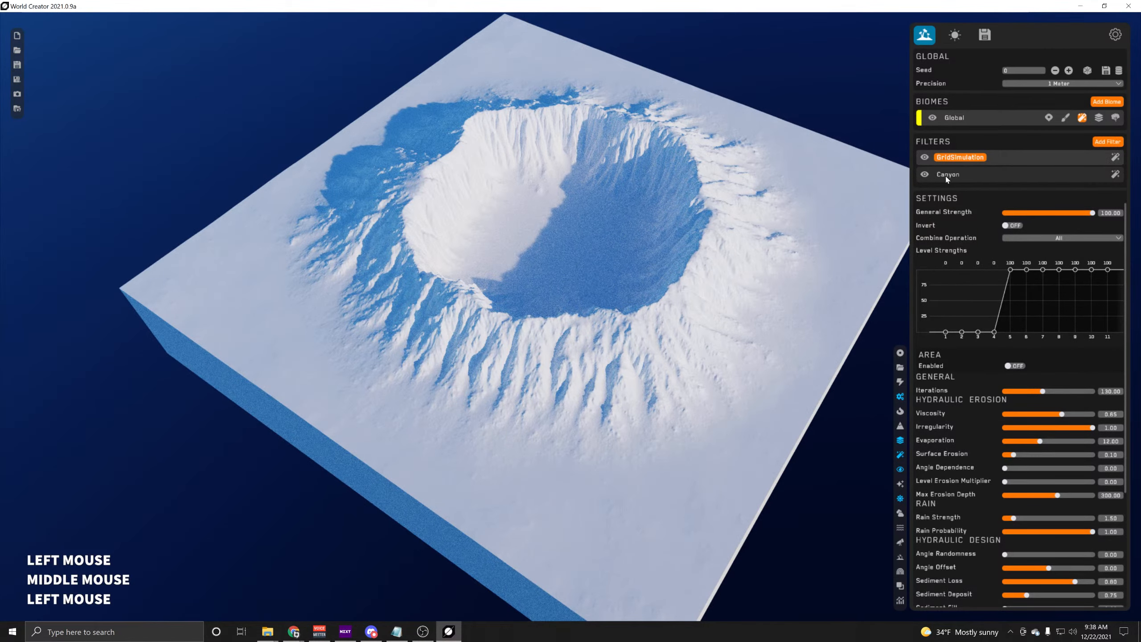
Move the Canyon filter above GridSimulation and compare the settings of the two filters
{"action": "middle_click_drag", "start_coordinate": [701, 208], "coordinate": [796, 233]}
{"action": "left_click_drag", "start_coordinate": [954, 179], "coordinate": [961, 166]}
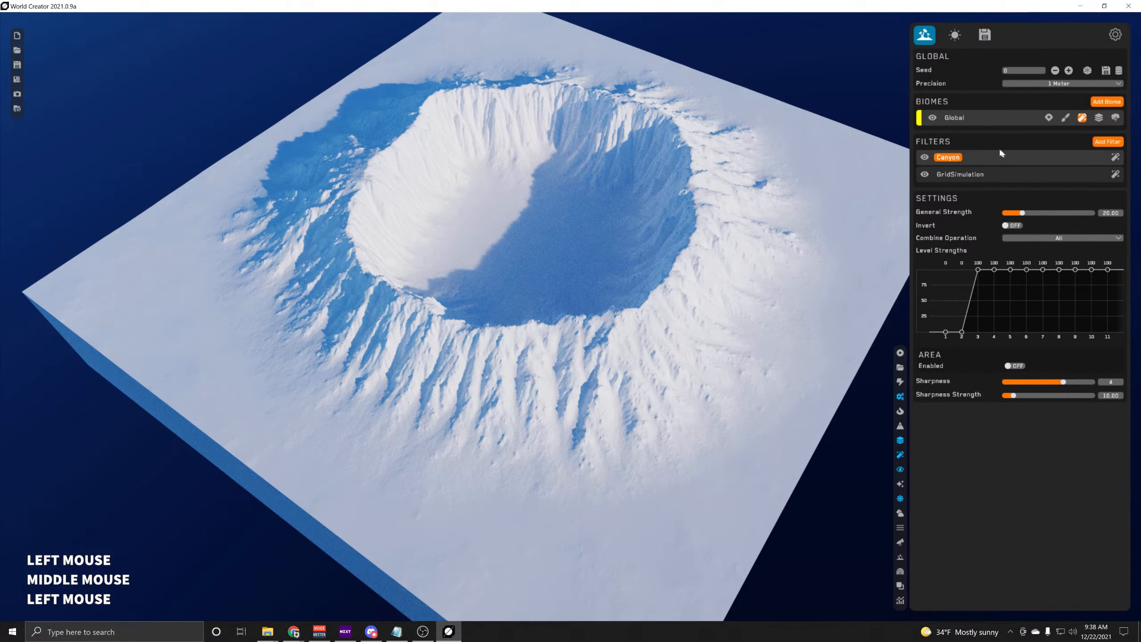
{"action": "left_click", "coordinate": [951, 175]}
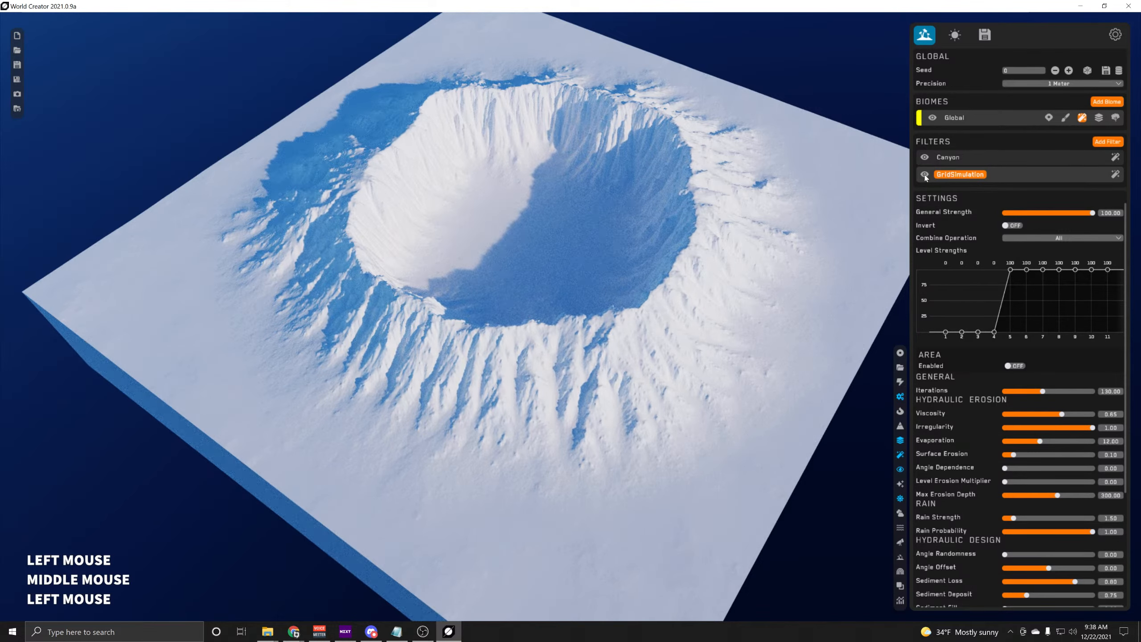
{"action": "left_click", "coordinate": [948, 157]}
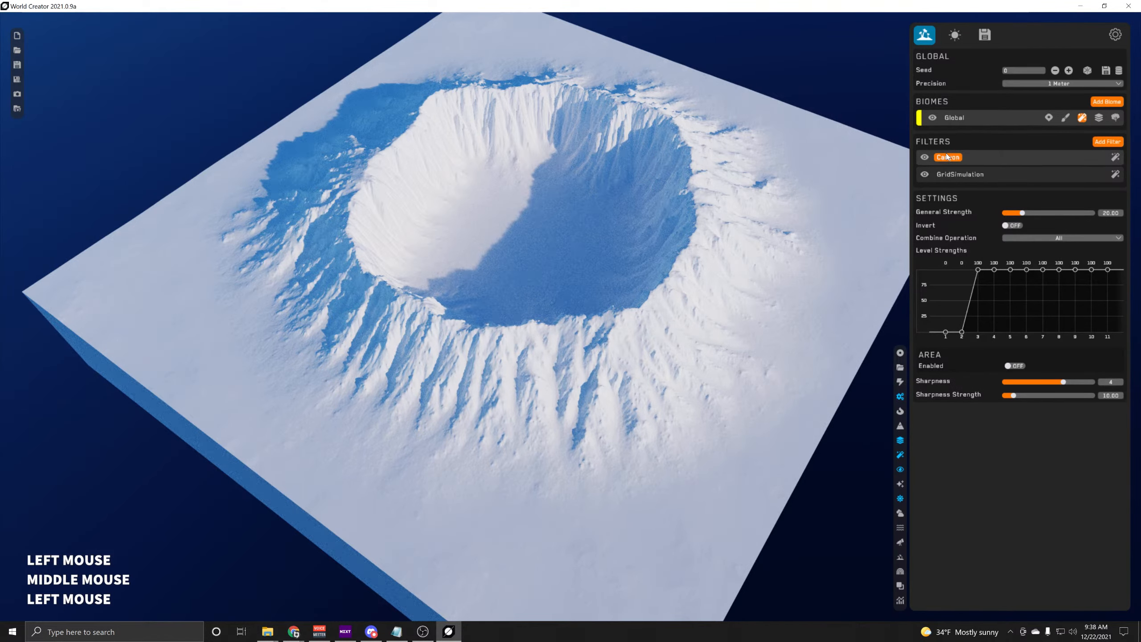
Add a Sediment Complex filter to the Global biome and raise its length to about 67.6
{"action": "right_click", "coordinate": [1075, 153]}
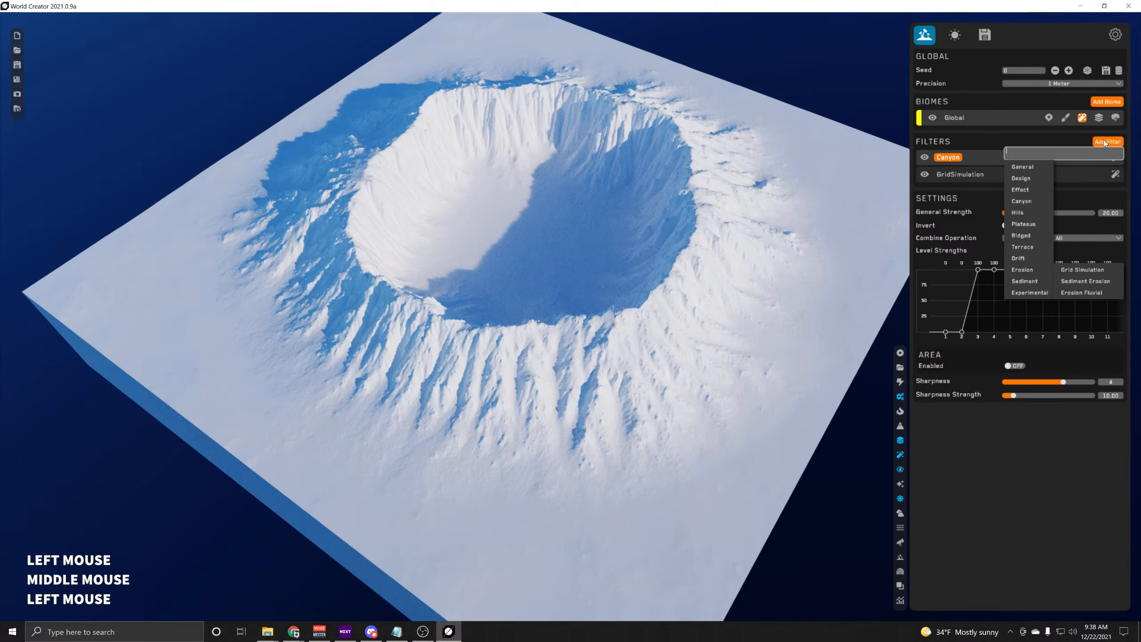
{"action": "mouse_move", "coordinate": [1029, 277]}
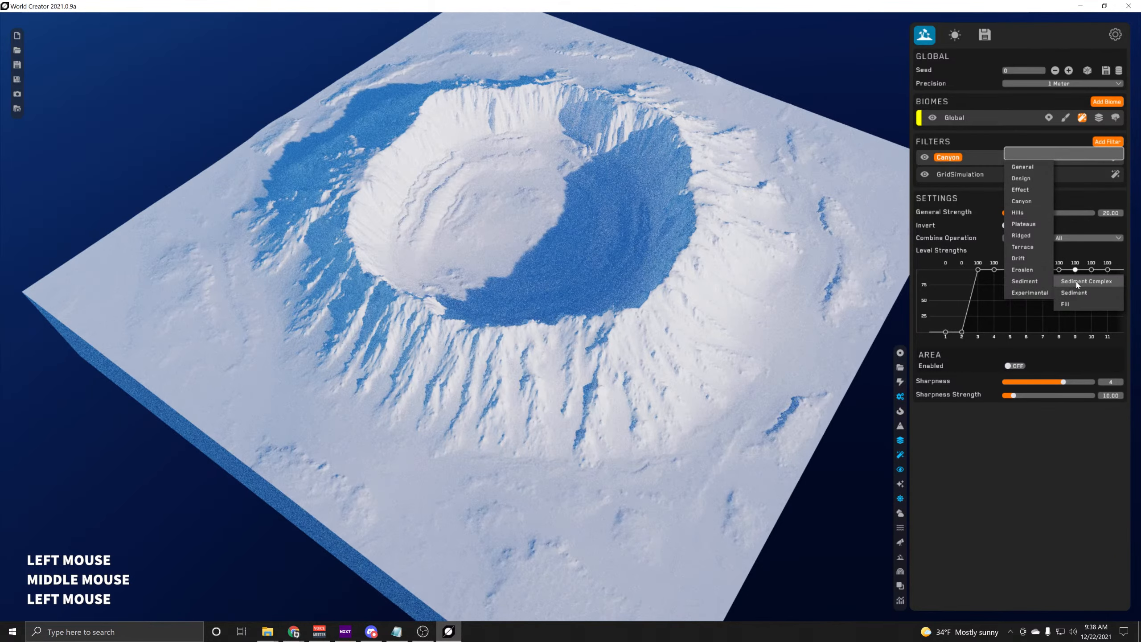
{"action": "left_click", "coordinate": [1069, 283]}
{"action": "middle_click_drag", "start_coordinate": [450, 238], "coordinate": [478, 243]}
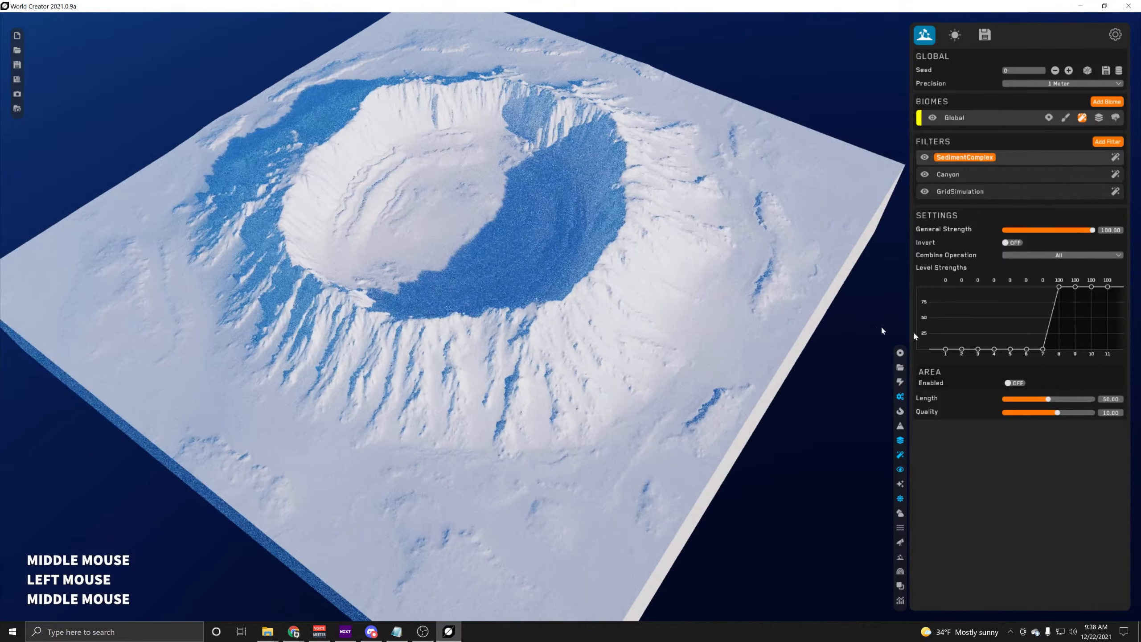
{"action": "left_click_drag", "start_coordinate": [1049, 398], "coordinate": [1064, 398]}
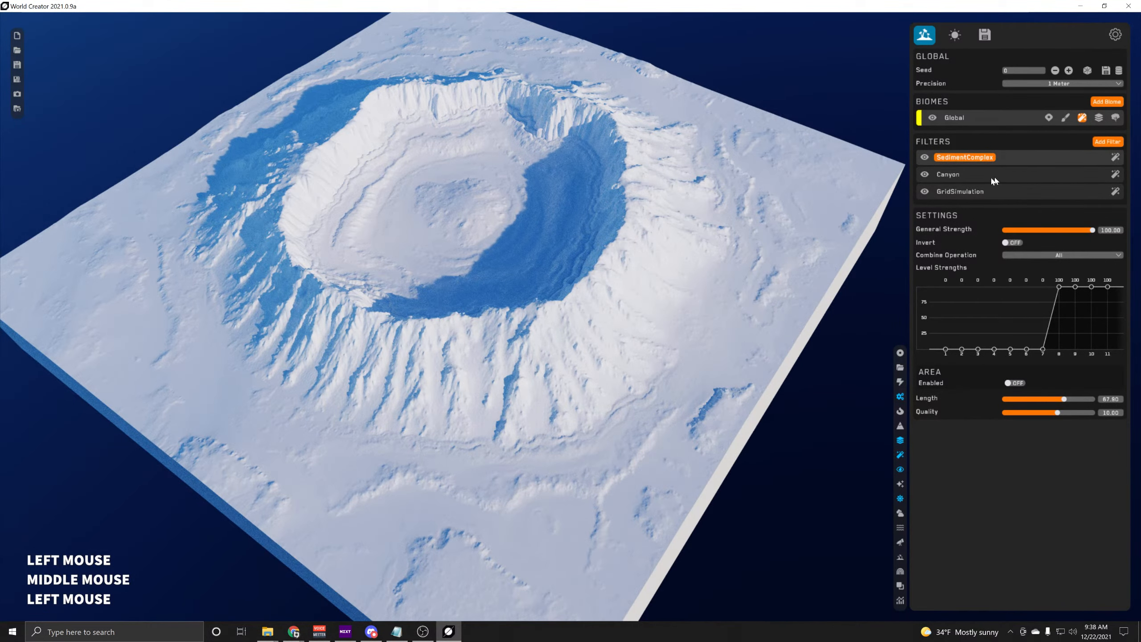
Reorder the filter stack to SedimentComplex, GridSimulation, Canyon from top to bottom and select the SedimentComplex filter
{"action": "left_click_drag", "start_coordinate": [969, 157], "coordinate": [958, 205]}
{"action": "left_click", "coordinate": [955, 157]}
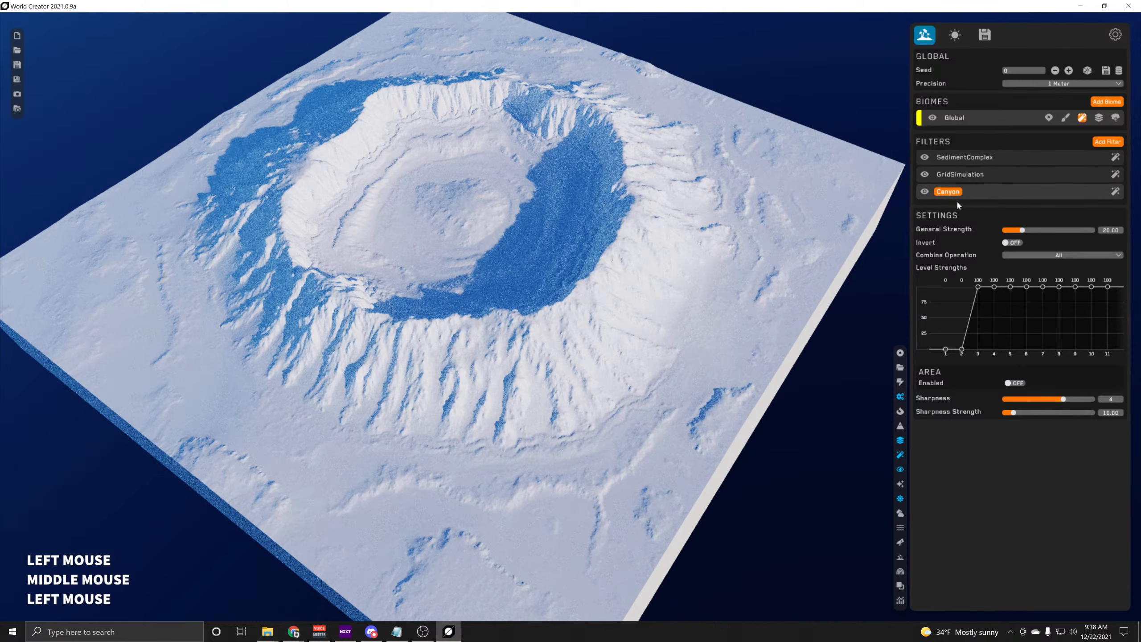
{"action": "left_click", "coordinate": [966, 162]}
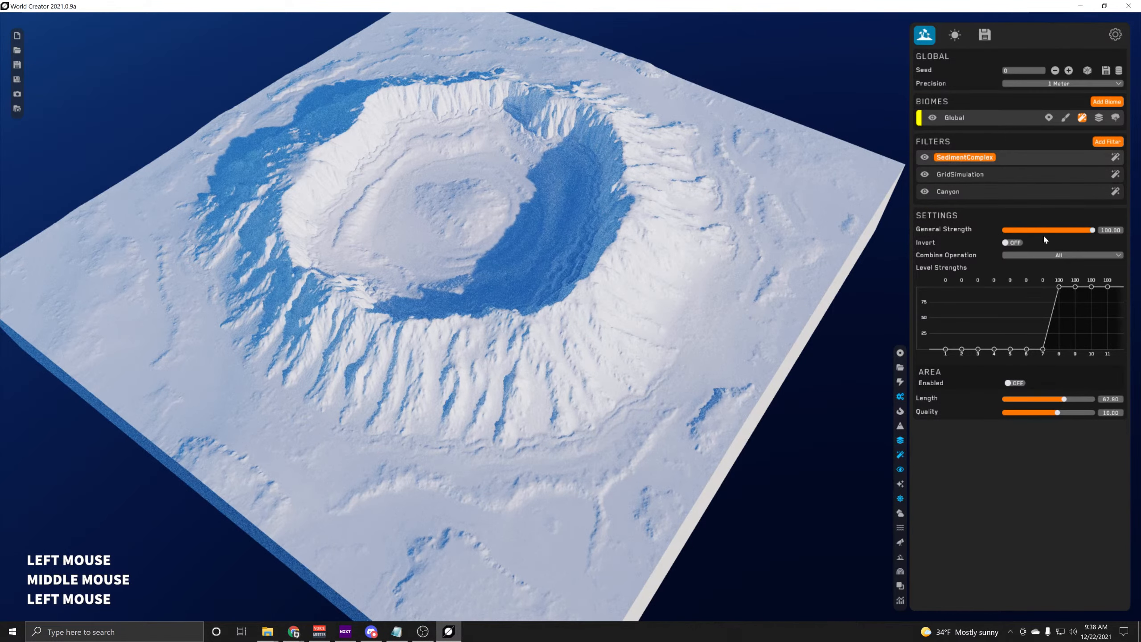
Add an experimental Erosion Flow filter at the top of the Global biome's filter stack and inspect its effect on the crater slopes
{"action": "left_click", "coordinate": [1096, 143]}
{"action": "mouse_move", "coordinate": [1017, 269]}
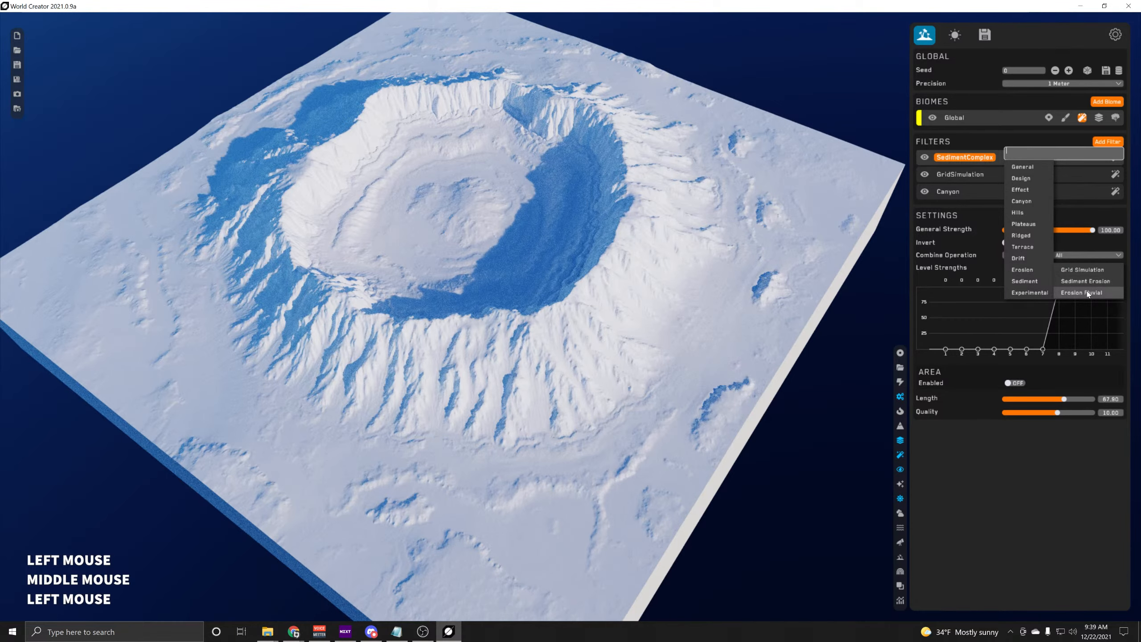
{"action": "mouse_move", "coordinate": [1026, 294]}
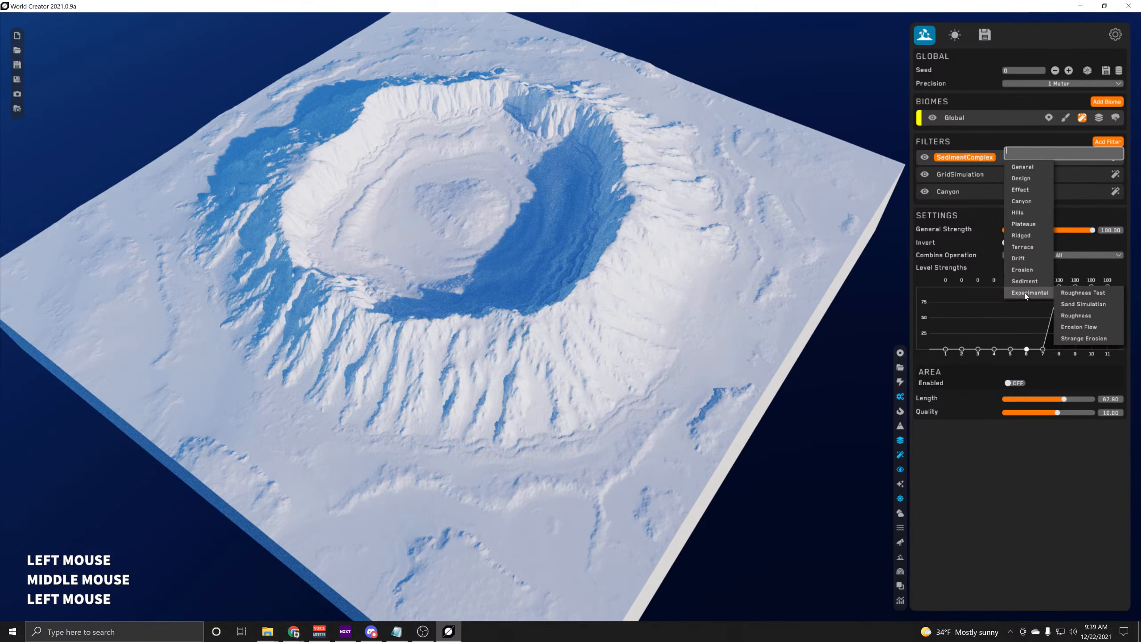
{"action": "left_click", "coordinate": [1087, 328]}
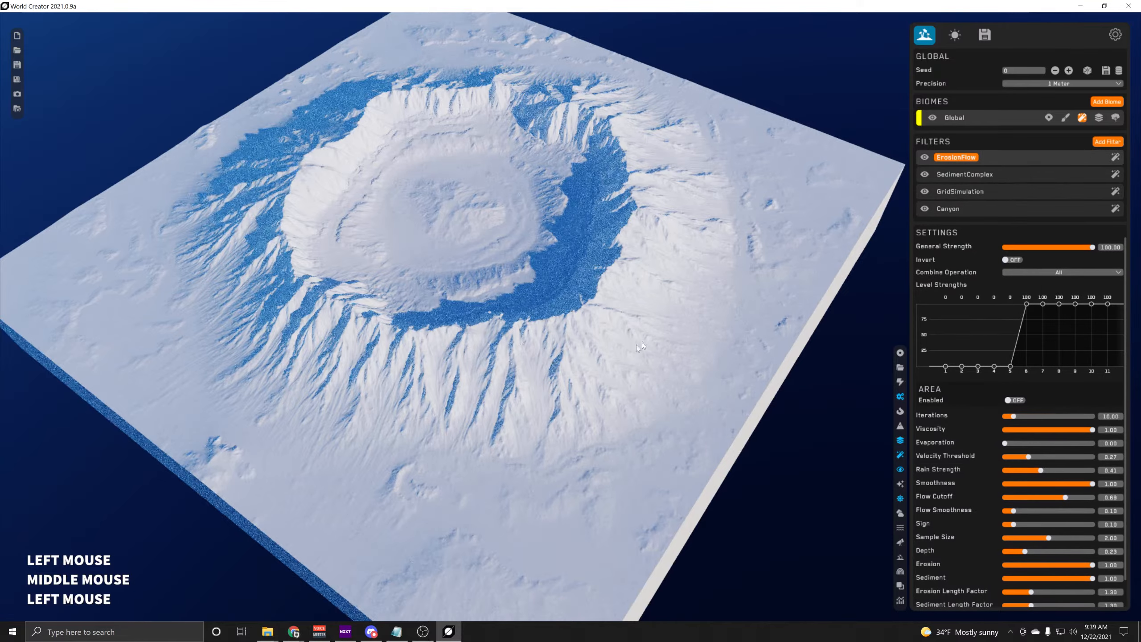
{"action": "middle_click_drag", "start_coordinate": [637, 344], "coordinate": [623, 288]}
{"action": "scroll", "coordinate": [605, 408], "scroll_direction": "up", "scroll_amount": 3}
{"action": "right_click_drag", "start_coordinate": [604, 408], "coordinate": [637, 383]}
{"action": "middle_click_drag", "start_coordinate": [637, 383], "coordinate": [618, 369]}
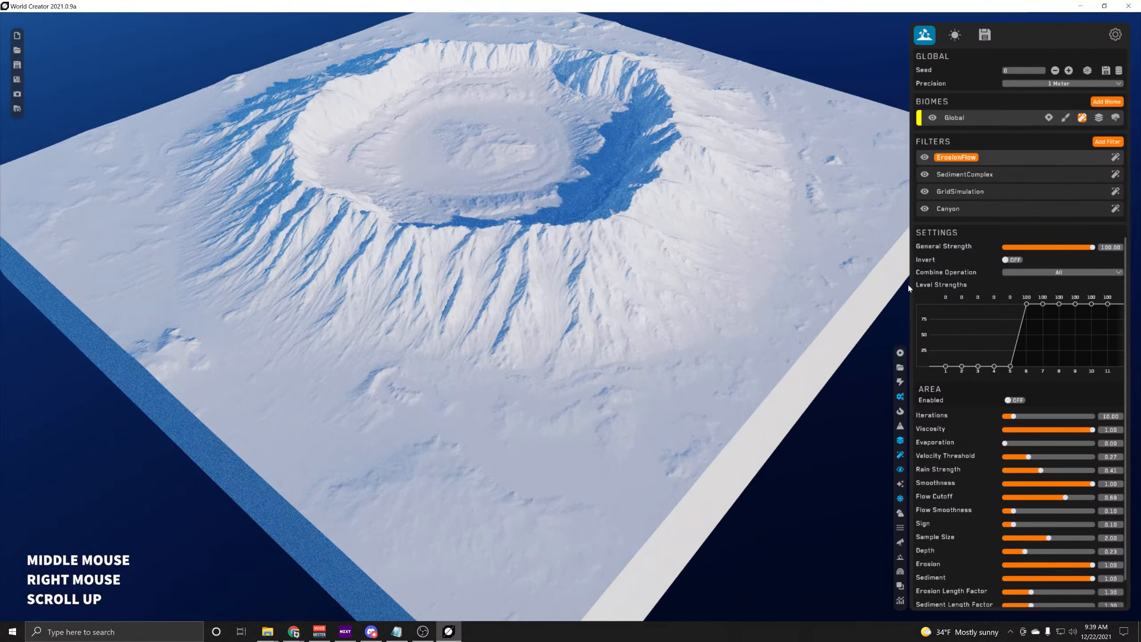
Add an experimental Strange Erosion filter above the ErosionFlow filter in the Global biome
{"action": "left_click", "coordinate": [1109, 143]}
{"action": "mouse_move", "coordinate": [1030, 292]}
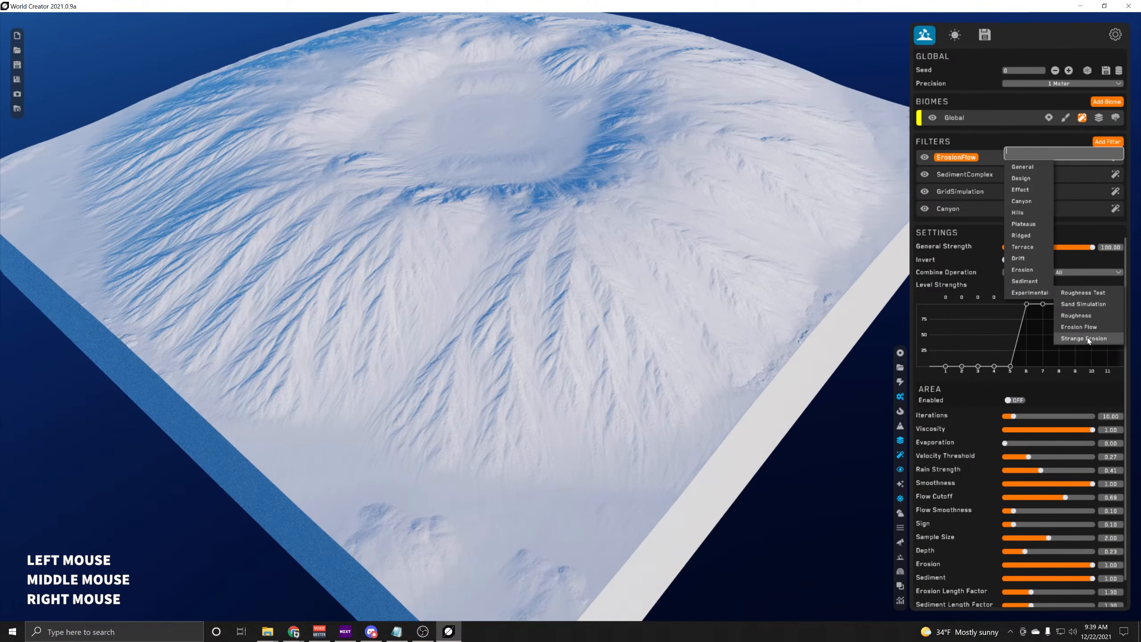
{"action": "left_click", "coordinate": [1088, 339]}
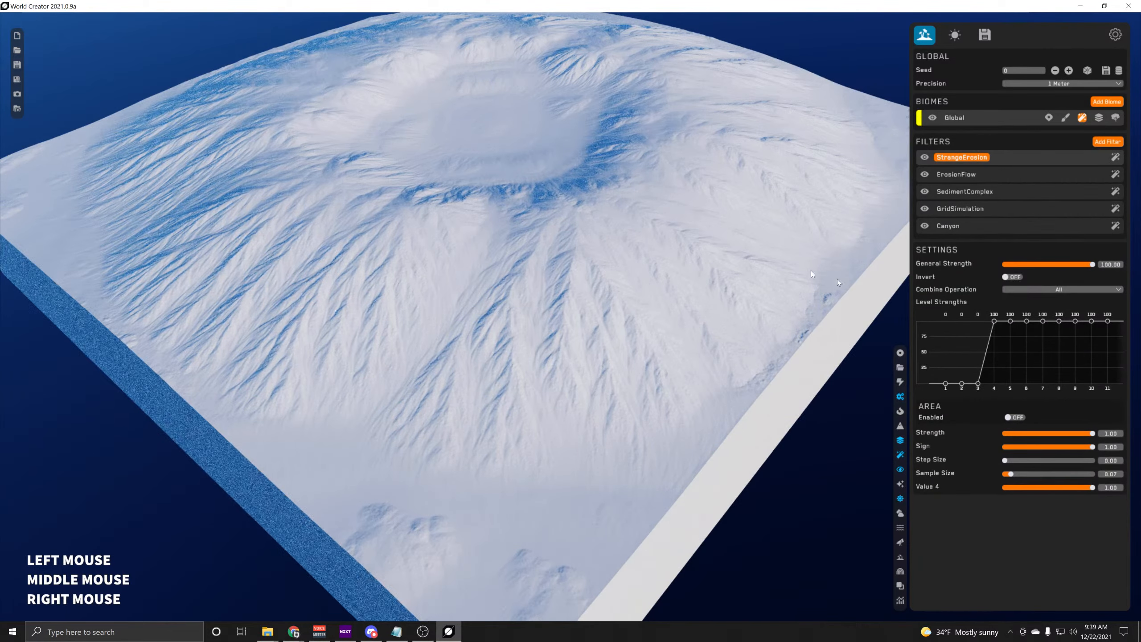
Set the StrangeErosion filter's step size to about 0.12 and its sample size to about 0.25
{"action": "middle_click_drag", "start_coordinate": [562, 315], "coordinate": [553, 297]}
{"action": "right_click_drag", "start_coordinate": [552, 297], "coordinate": [539, 292]}
{"action": "middle_click_drag", "start_coordinate": [539, 292], "coordinate": [544, 287]}
{"action": "right_click_drag", "start_coordinate": [544, 288], "coordinate": [547, 286]}
{"action": "scroll", "coordinate": [547, 286], "scroll_direction": "down", "scroll_amount": 2}
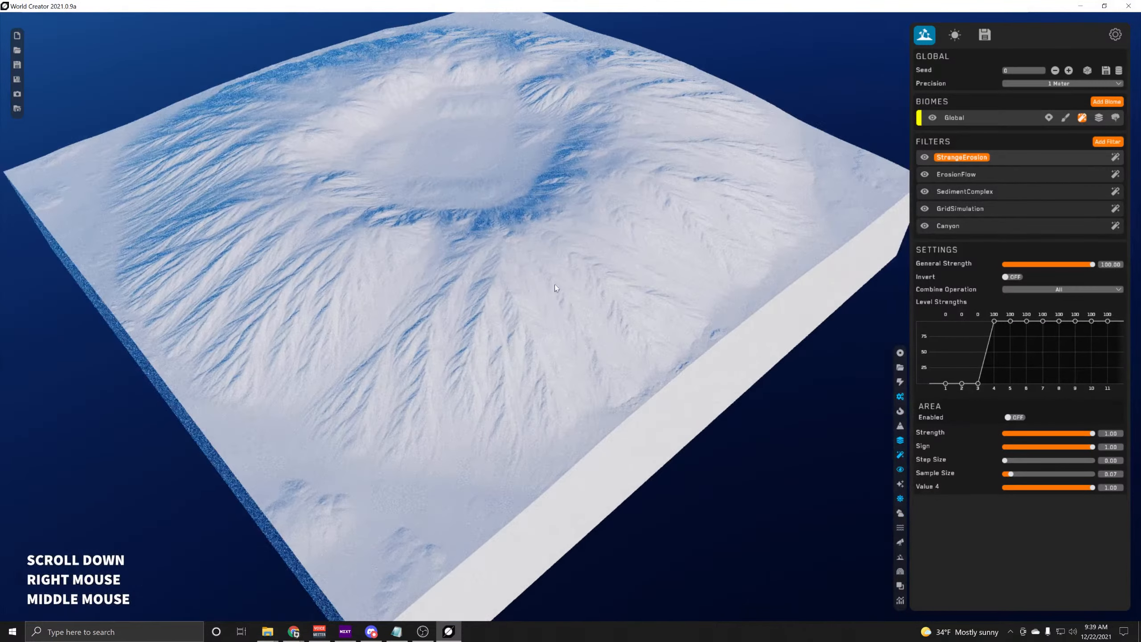
{"action": "left_click", "coordinate": [957, 158]}
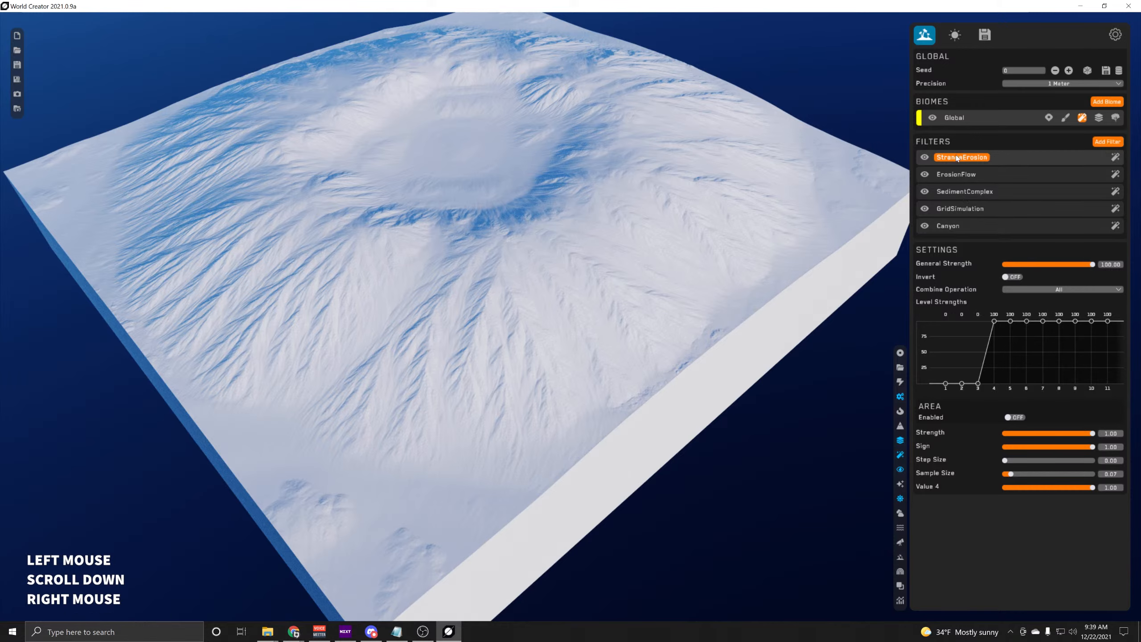
{"action": "left_click", "coordinate": [1015, 462]}
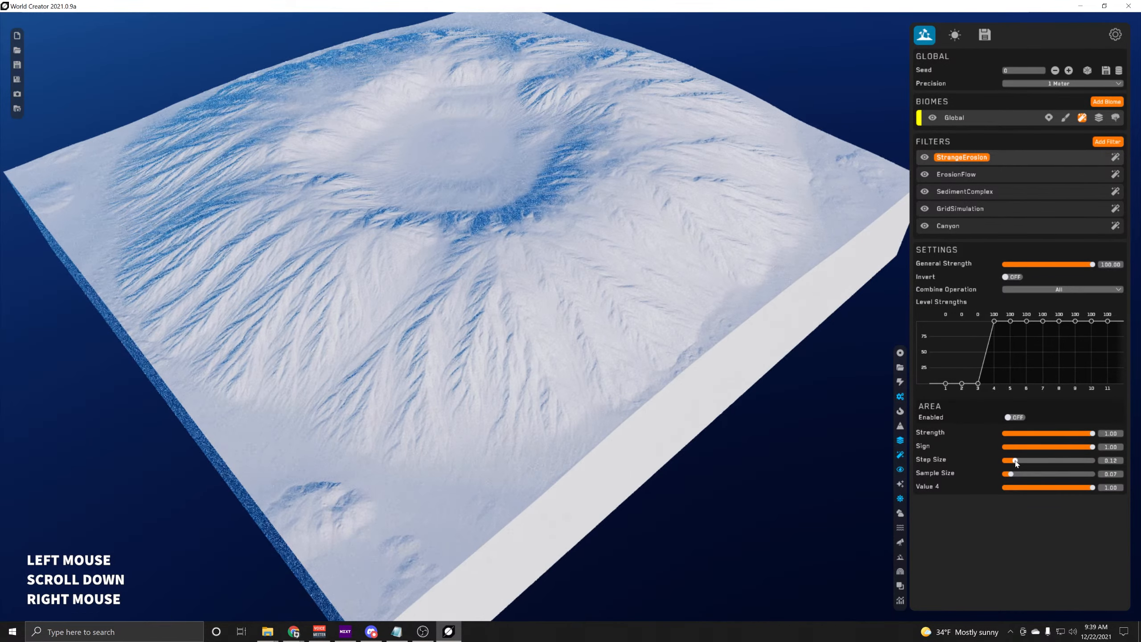
{"action": "left_click_drag", "start_coordinate": [1011, 474], "coordinate": [1027, 474]}
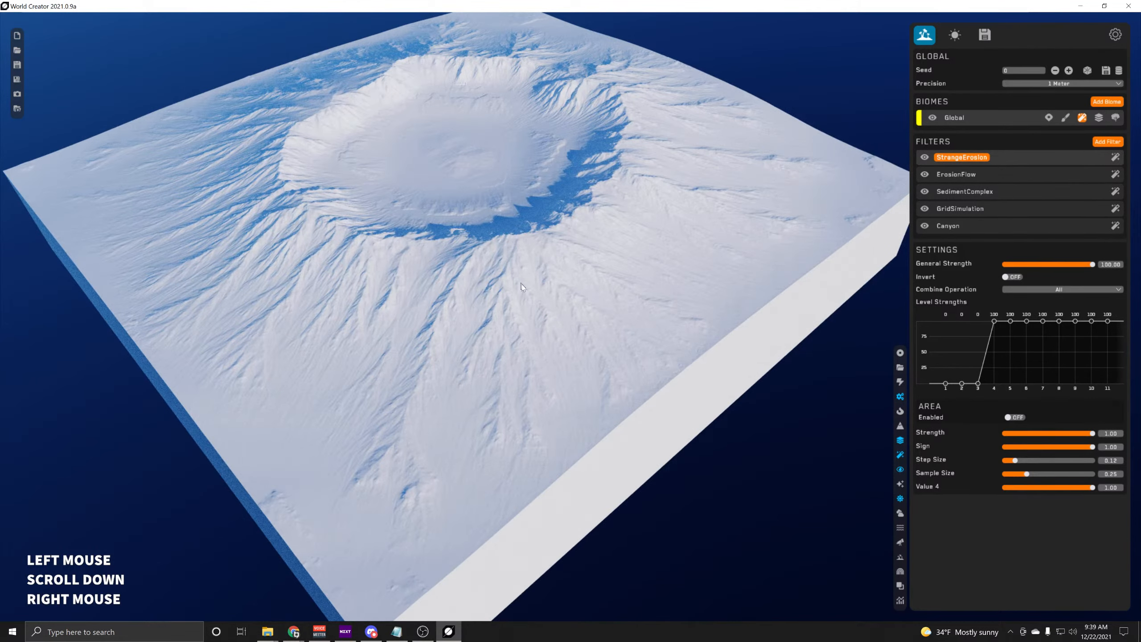
Hide the ErosionFlow and SedimentComplex filters of the Global biome
{"action": "middle_click_drag", "start_coordinate": [524, 287], "coordinate": [579, 305]}
{"action": "left_click", "coordinate": [925, 175]}
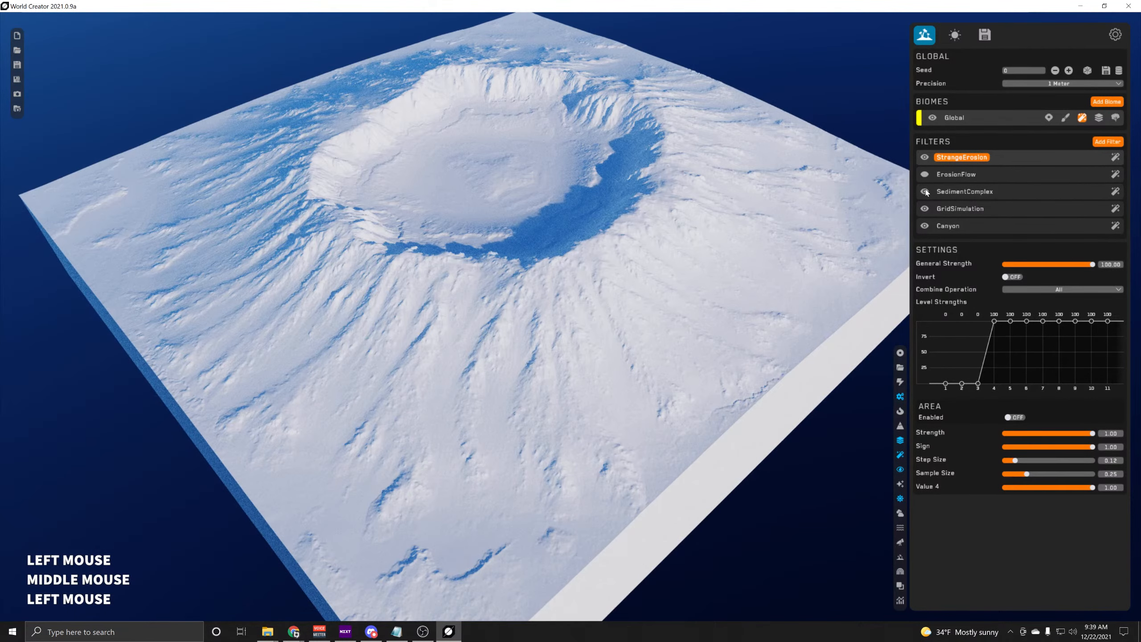
{"action": "left_click", "coordinate": [926, 192]}
{"action": "middle_click_drag", "start_coordinate": [927, 211], "coordinate": [880, 202]}
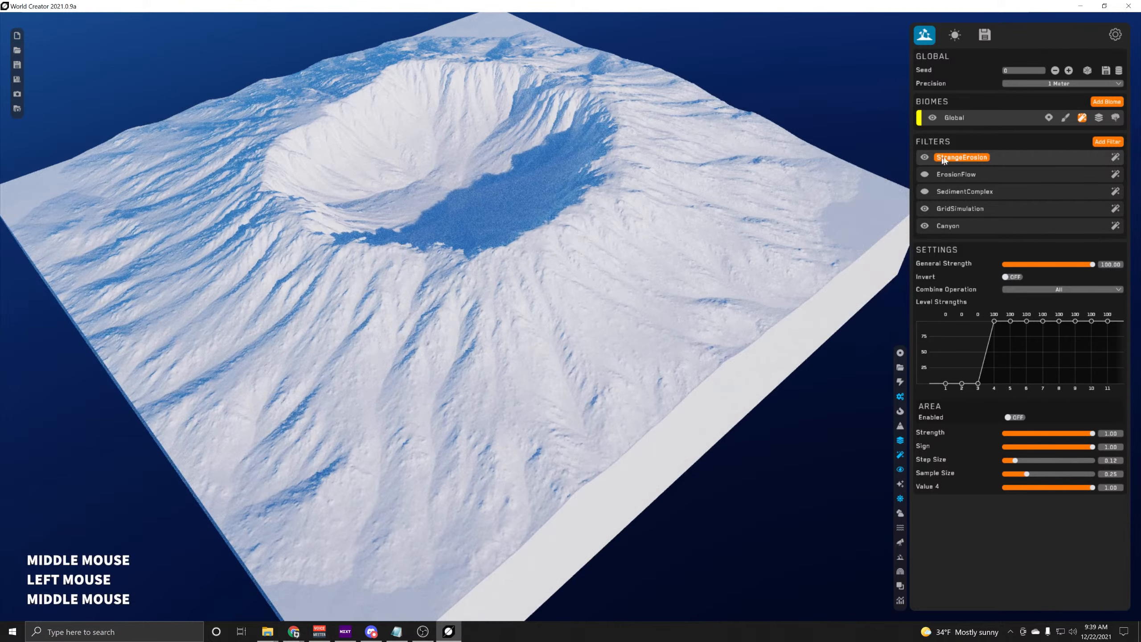
Try lower strengths on the upper levels of the StrangeErosion filter and restore them to 100
{"action": "left_click", "coordinate": [969, 158]}
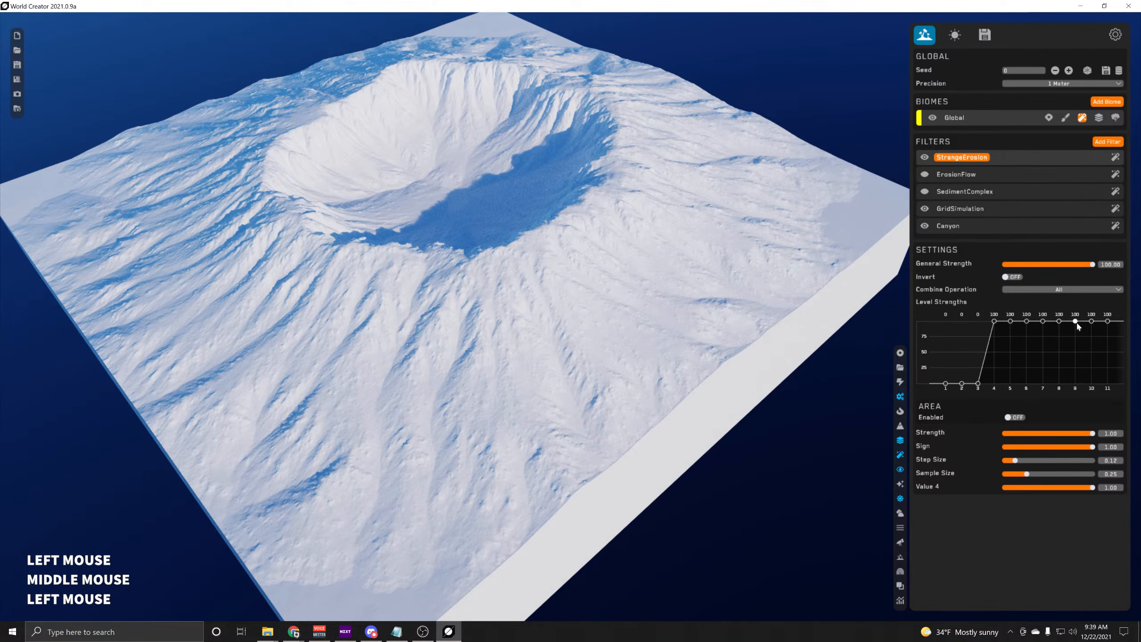
{"action": "mouse_move", "coordinate": [1108, 321]}
{"action": "left_mouse_down"}
{"action": "mouse_move", "coordinate": [1111, 369]}
{"action": "mouse_move", "coordinate": [1108, 321]}
{"action": "left_mouse_up"}
{"action": "mouse_move", "coordinate": [1095, 322]}
{"action": "left_mouse_down"}
{"action": "mouse_move", "coordinate": [1092, 358]}
{"action": "mouse_move", "coordinate": [1075, 340]}
{"action": "left_mouse_up"}
{"action": "left_click_drag", "start_coordinate": [1108, 359], "coordinate": [1108, 362]}
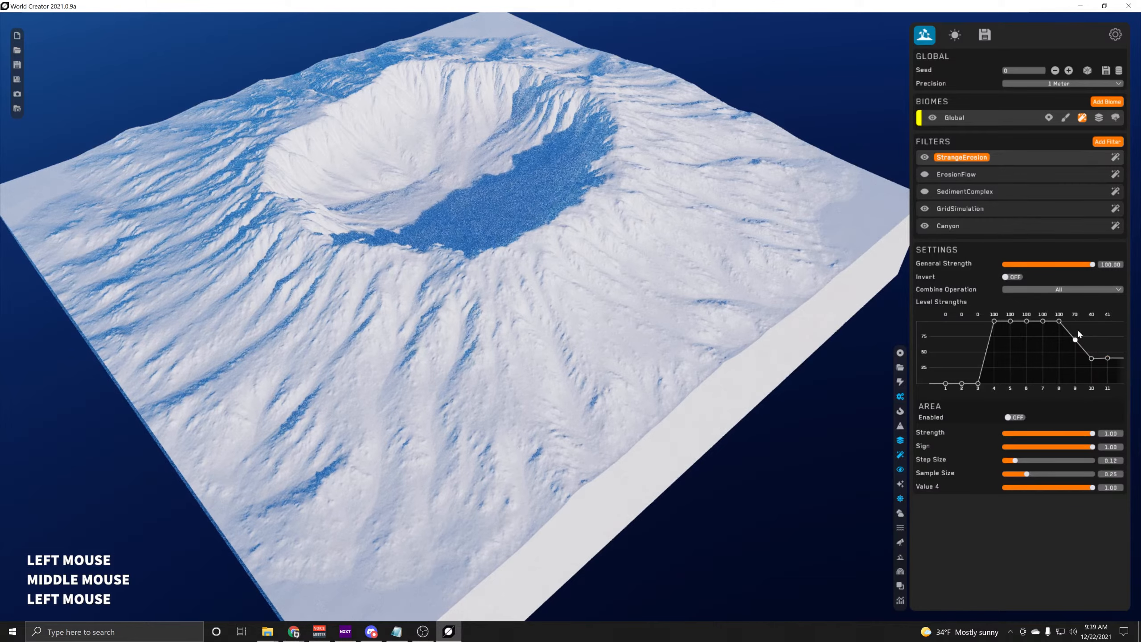
{"action": "mouse_move", "coordinate": [1060, 321]}
{"action": "left_mouse_down"}
{"action": "mouse_move", "coordinate": [1059, 340]}
{"action": "mouse_move", "coordinate": [1044, 335]}
{"action": "mouse_move", "coordinate": [1027, 360]}
{"action": "left_mouse_up"}
{"action": "left_click_drag", "start_coordinate": [1011, 321], "coordinate": [1011, 360]}
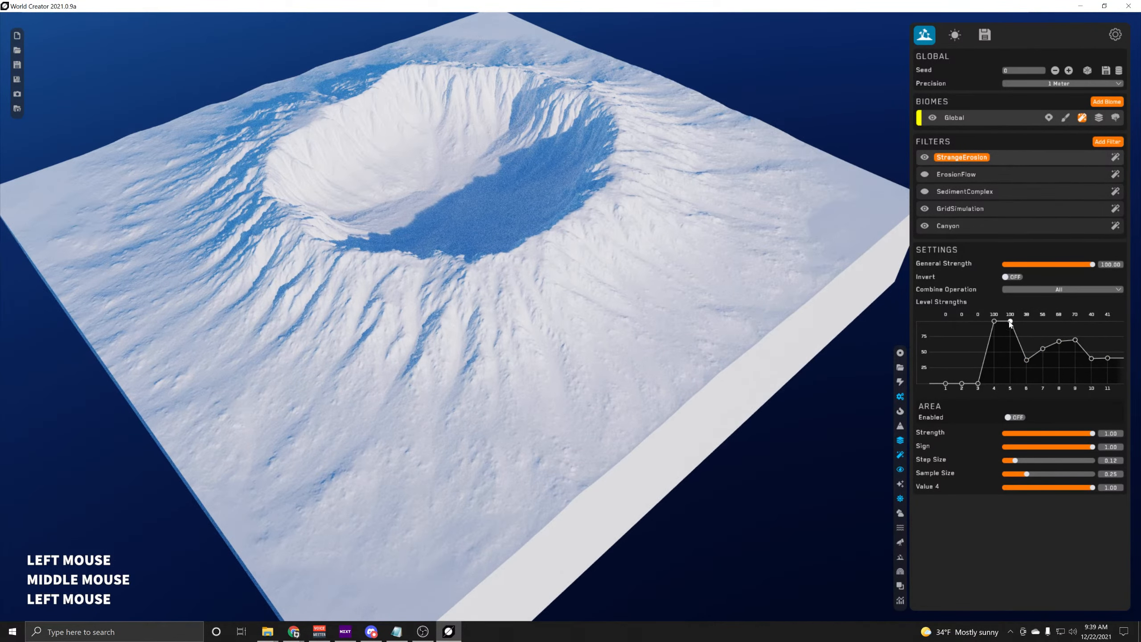
{"action": "left_click_drag", "start_coordinate": [995, 321], "coordinate": [990, 359]}
{"action": "left_click_drag", "start_coordinate": [997, 314], "coordinate": [1114, 321]}
Look through the settings of the SedimentComplex, GridSimulation and Canyon filters
{"action": "middle_click_drag", "start_coordinate": [665, 342], "coordinate": [656, 328]}
{"action": "right_click_drag", "start_coordinate": [656, 329], "coordinate": [583, 339]}
{"action": "middle_click_drag", "start_coordinate": [584, 338], "coordinate": [644, 344]}
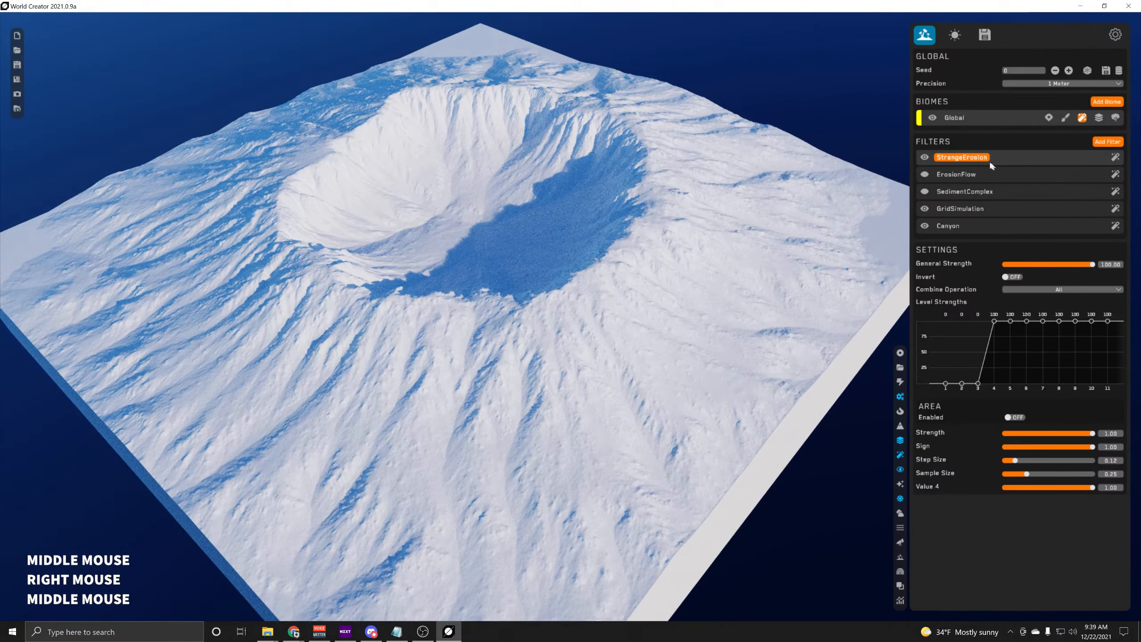
{"action": "left_click", "coordinate": [959, 175]}
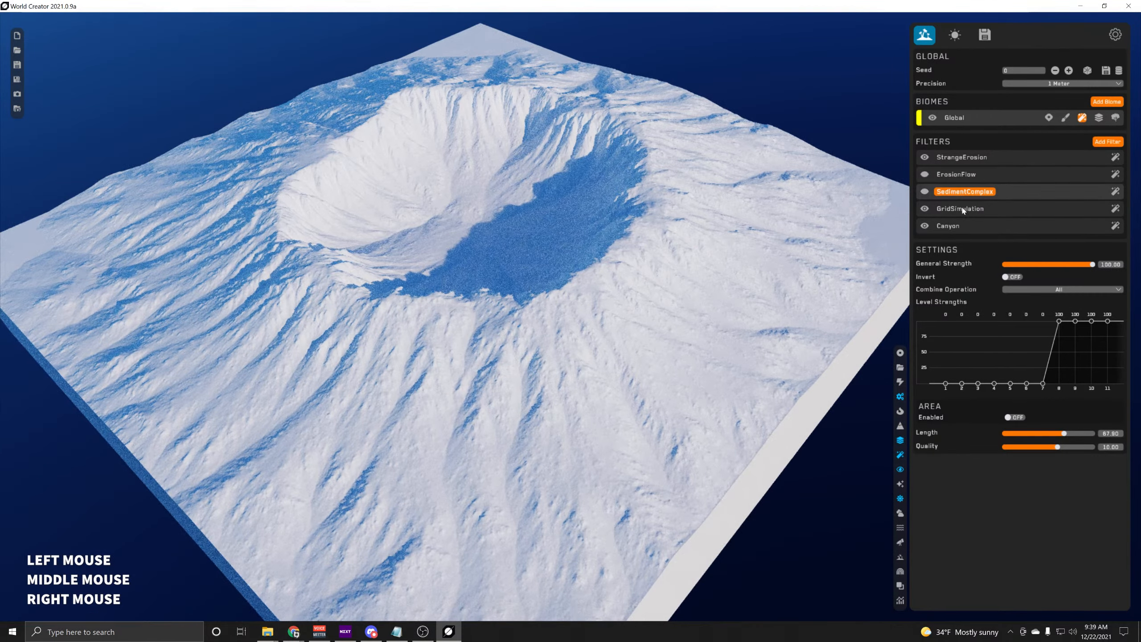
{"action": "left_click", "coordinate": [964, 209]}
{"action": "left_click", "coordinate": [950, 226]}
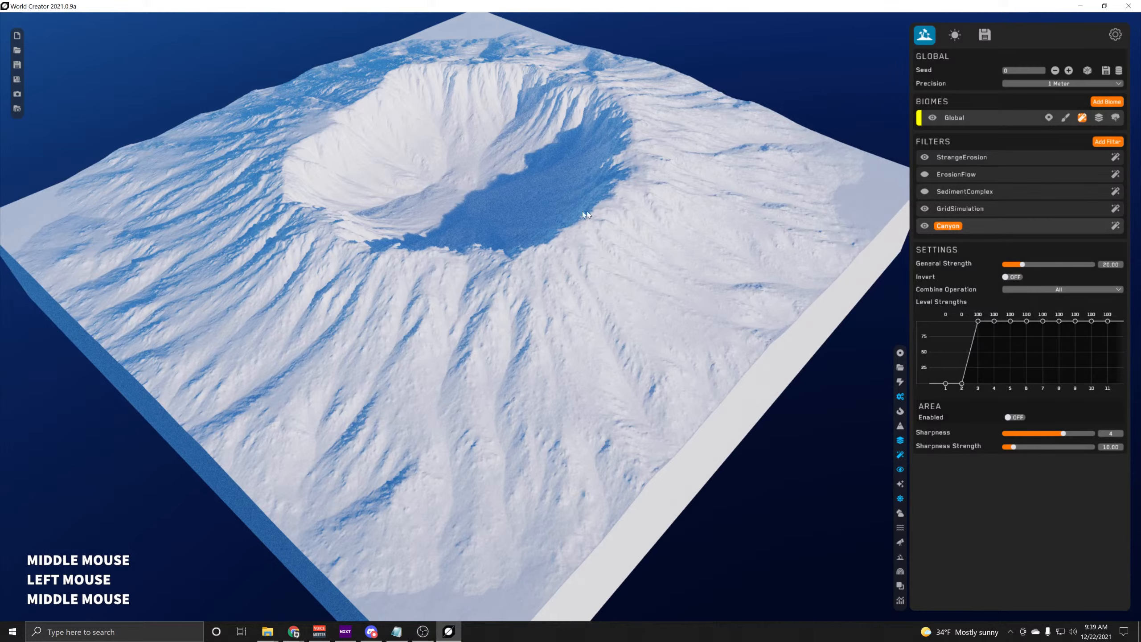
Enable the Canyon filter's area and shrink it to the terrain's front corner, reaching up to the crater rim
{"action": "scroll", "coordinate": [493, 411], "scroll_direction": "up", "scroll_amount": 2}
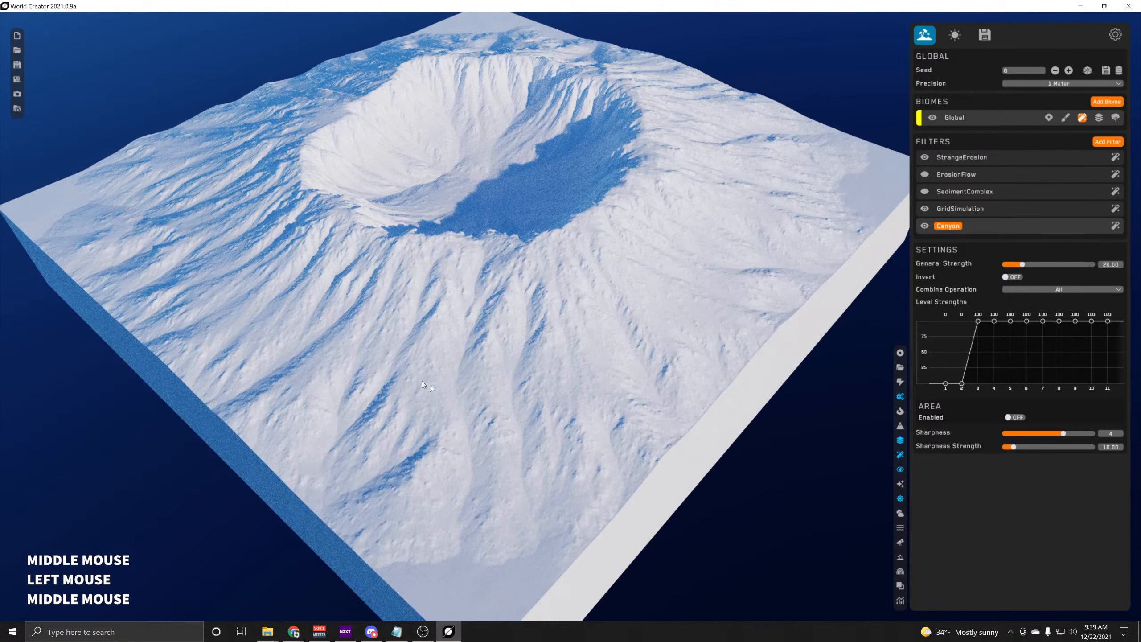
{"action": "left_click", "coordinate": [1013, 418]}
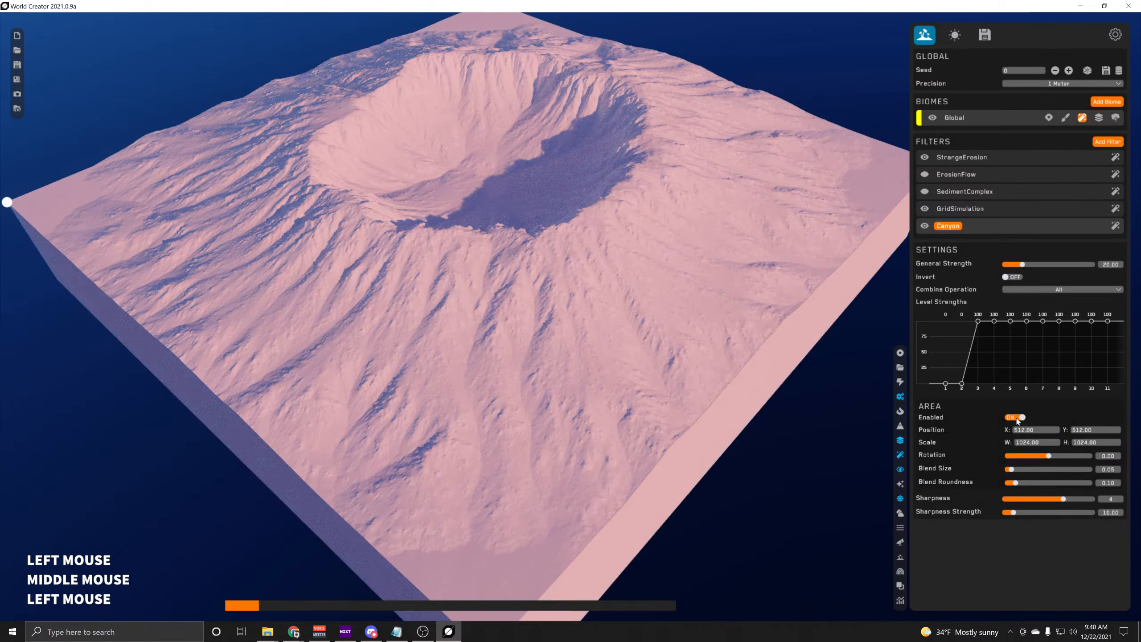
{"action": "middle_click_drag", "start_coordinate": [601, 289], "coordinate": [530, 517]}
{"action": "left_click_drag", "start_coordinate": [515, 563], "coordinate": [502, 266]}
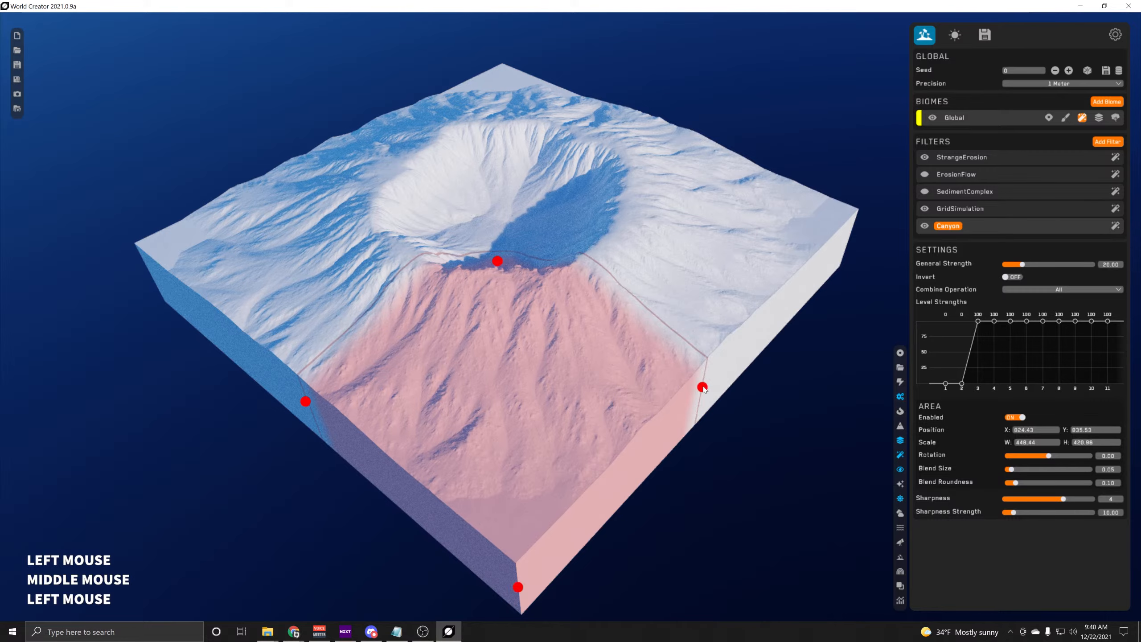
{"action": "left_click", "coordinate": [967, 159]}
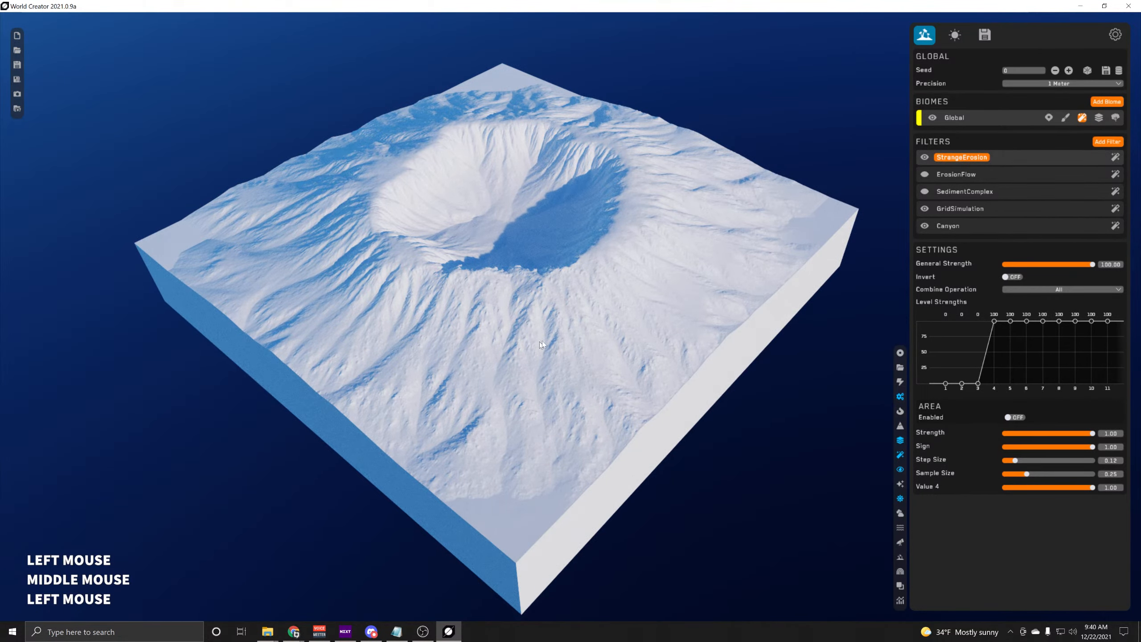
Add a new material to the Global biome and set its color to dark grey #FF383838
{"action": "middle_click_drag", "start_coordinate": [542, 345], "coordinate": [476, 386]}
{"action": "scroll", "coordinate": [535, 355], "scroll_direction": "up", "scroll_amount": 3}
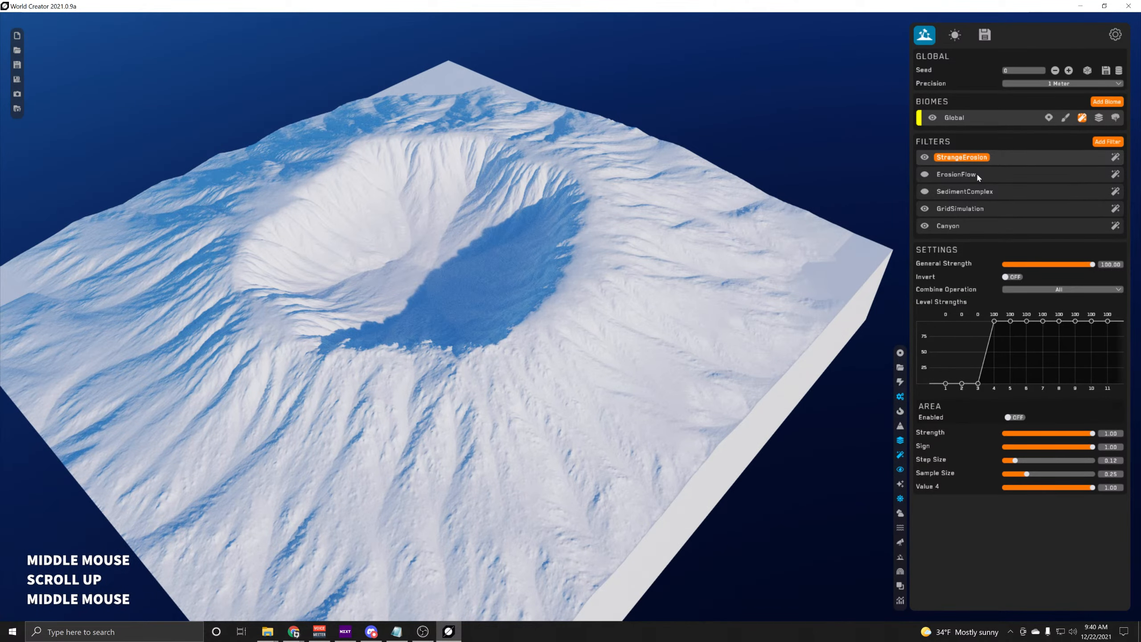
{"action": "left_click", "coordinate": [1098, 117]}
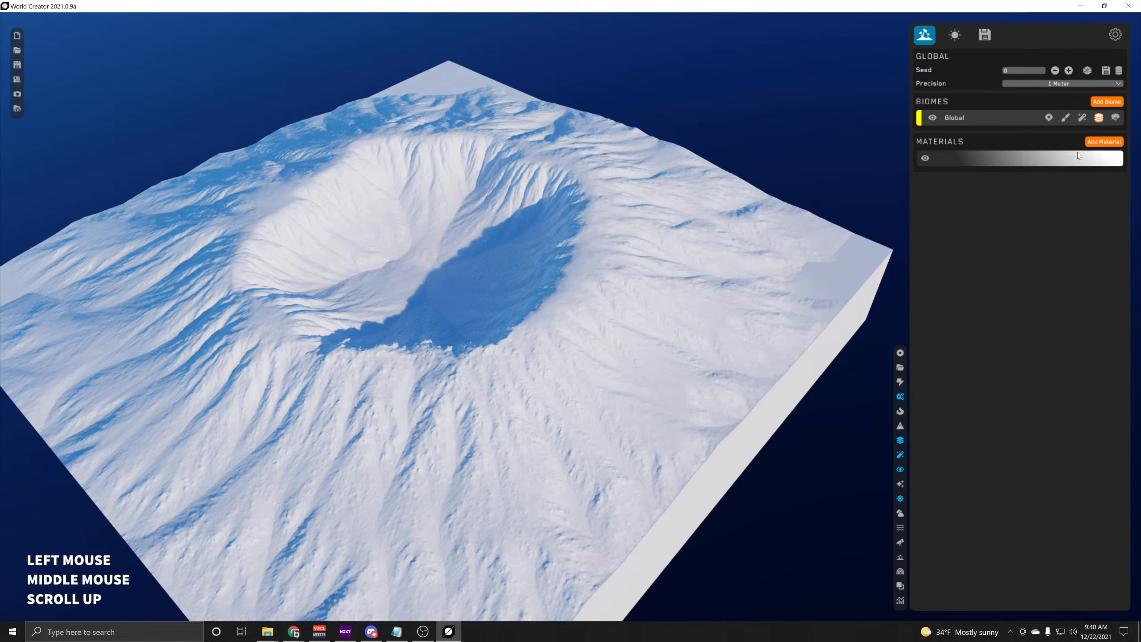
{"action": "left_click", "coordinate": [1105, 142]}
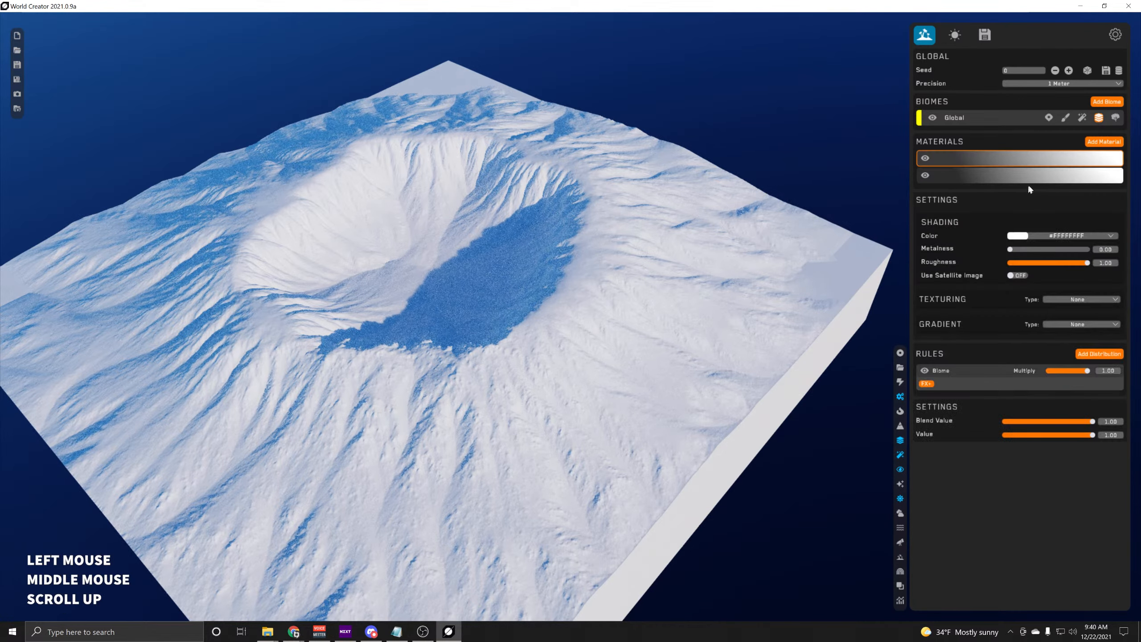
{"action": "left_click", "coordinate": [1052, 235]}
{"action": "left_click_drag", "start_coordinate": [1112, 286], "coordinate": [1078, 286]}
{"action": "left_click", "coordinate": [1040, 161]}
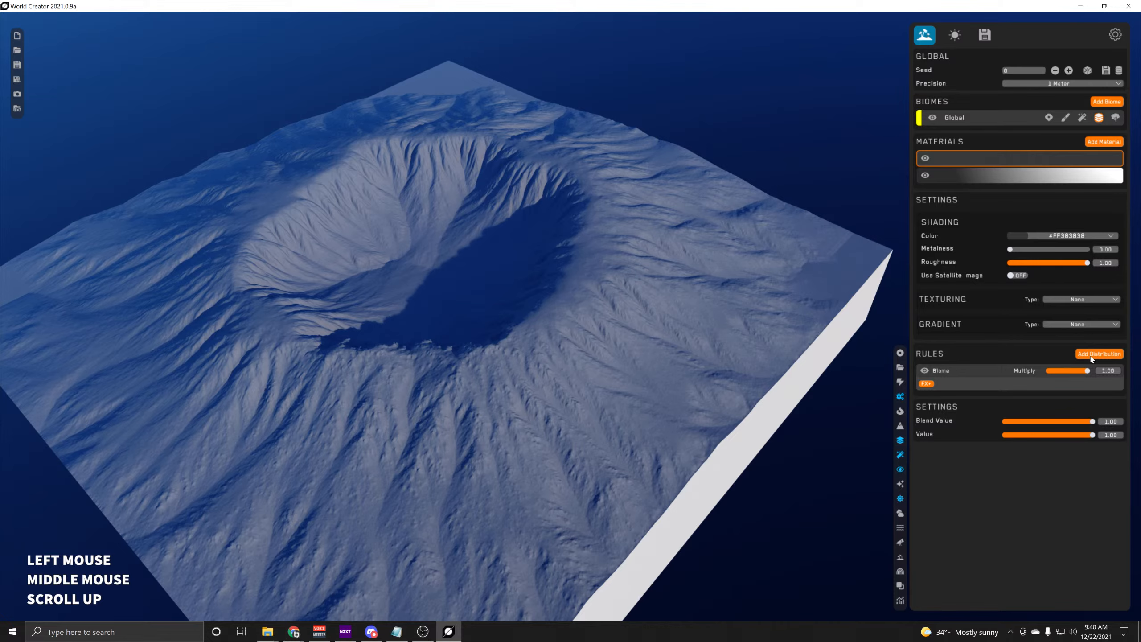
Add a Flow distribution to the dark grey material, examine it on the terrain and hide the rule
{"action": "left_click", "coordinate": [1106, 355]}
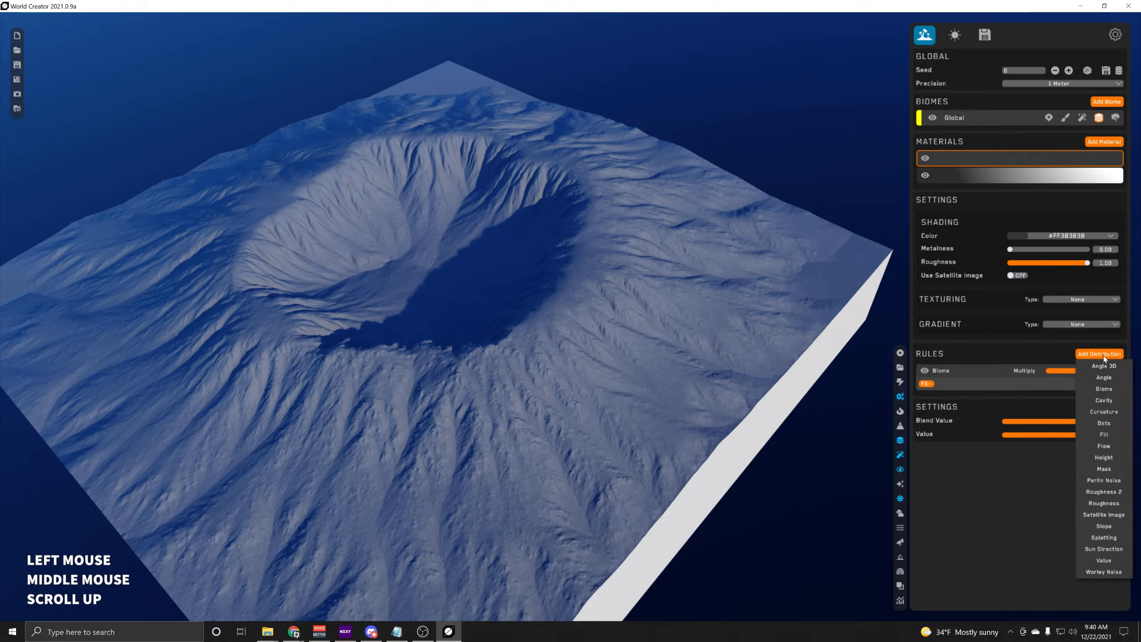
{"action": "left_click", "coordinate": [1104, 446]}
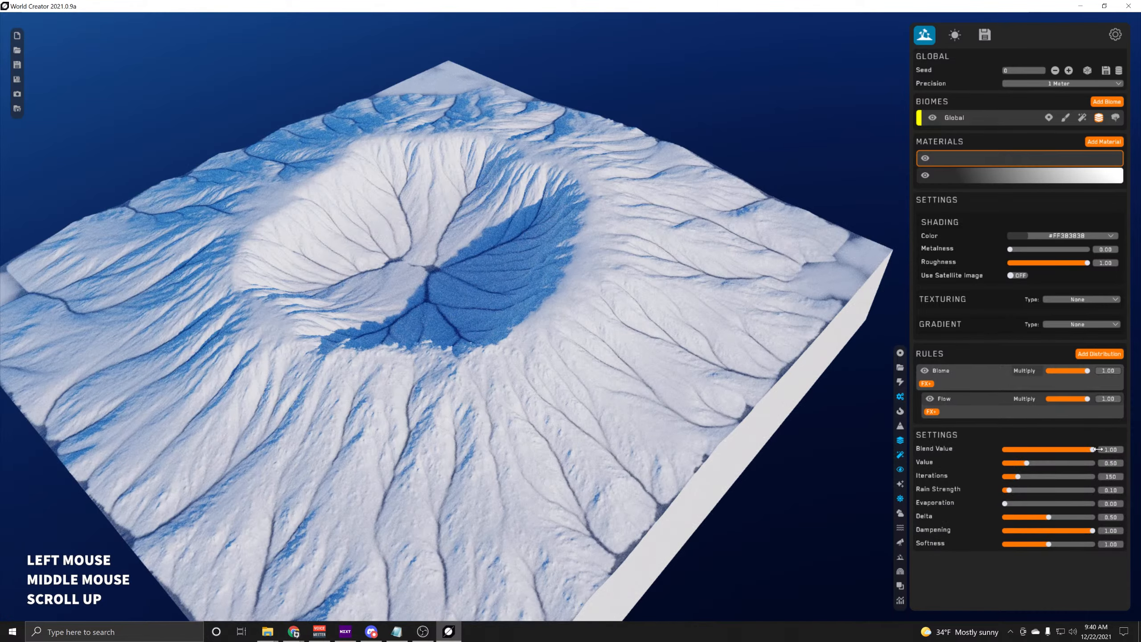
{"action": "middle_click_drag", "start_coordinate": [854, 396], "coordinate": [902, 383]}
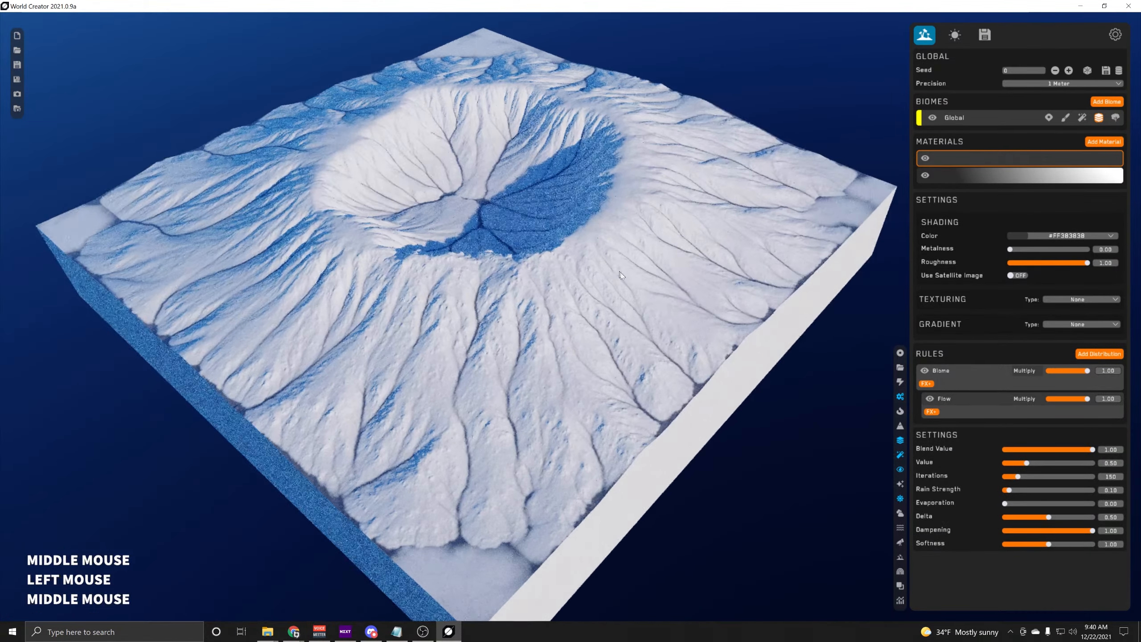
{"action": "left_click", "coordinate": [959, 402]}
{"action": "middle_click_drag", "start_coordinate": [753, 346], "coordinate": [768, 367]}
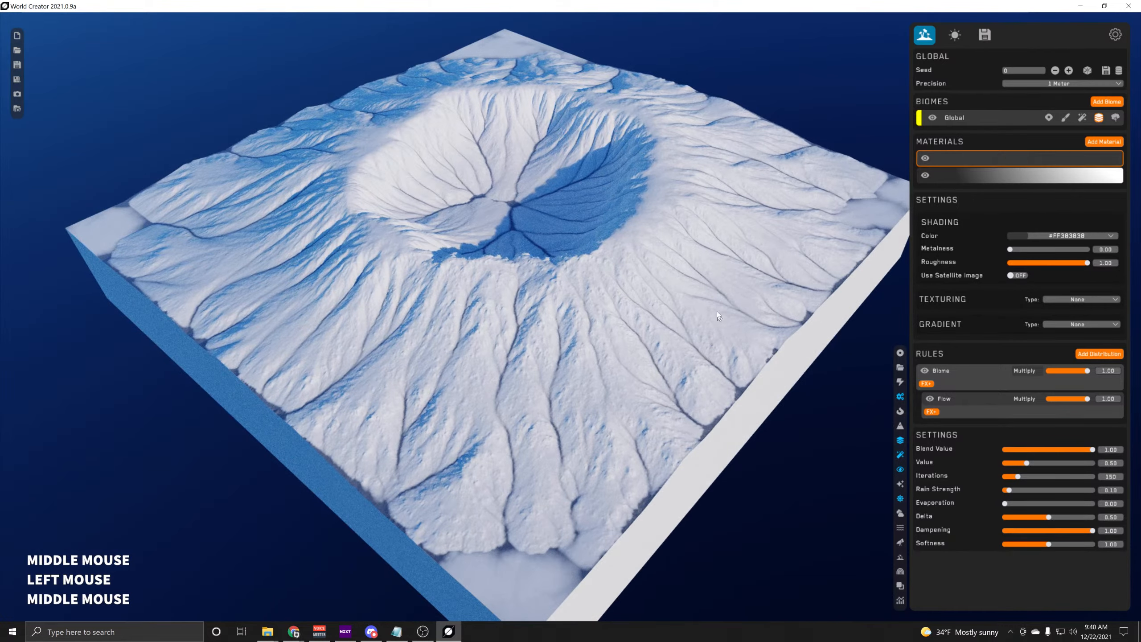
{"action": "scroll", "coordinate": [549, 444], "scroll_direction": "up", "scroll_amount": 5}
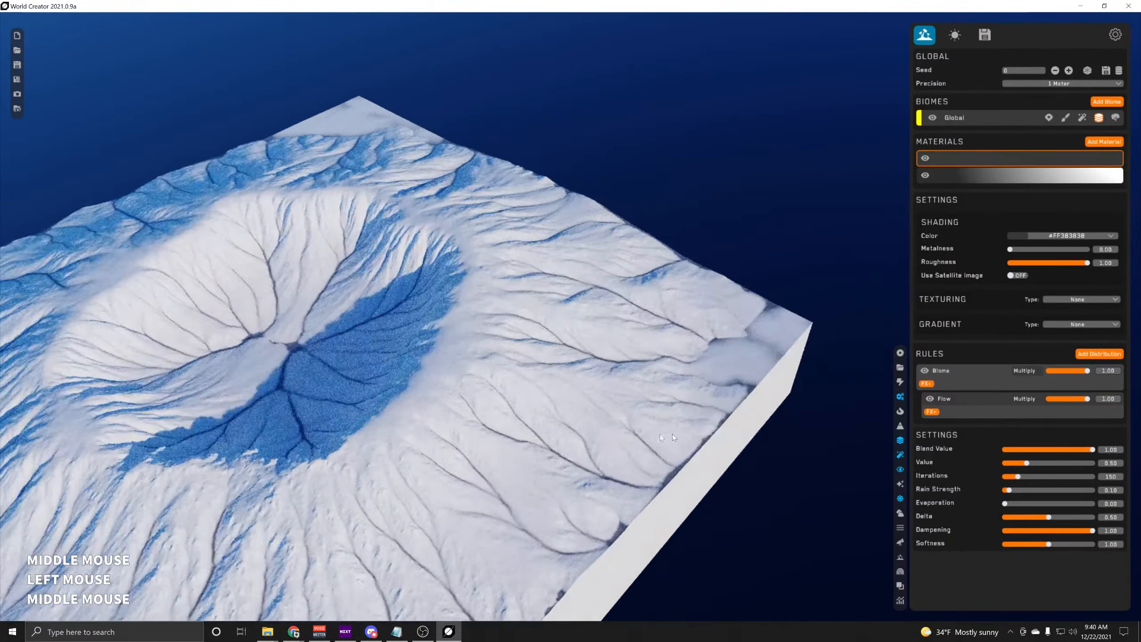
{"action": "right_click_drag", "start_coordinate": [674, 438], "coordinate": [609, 400]}
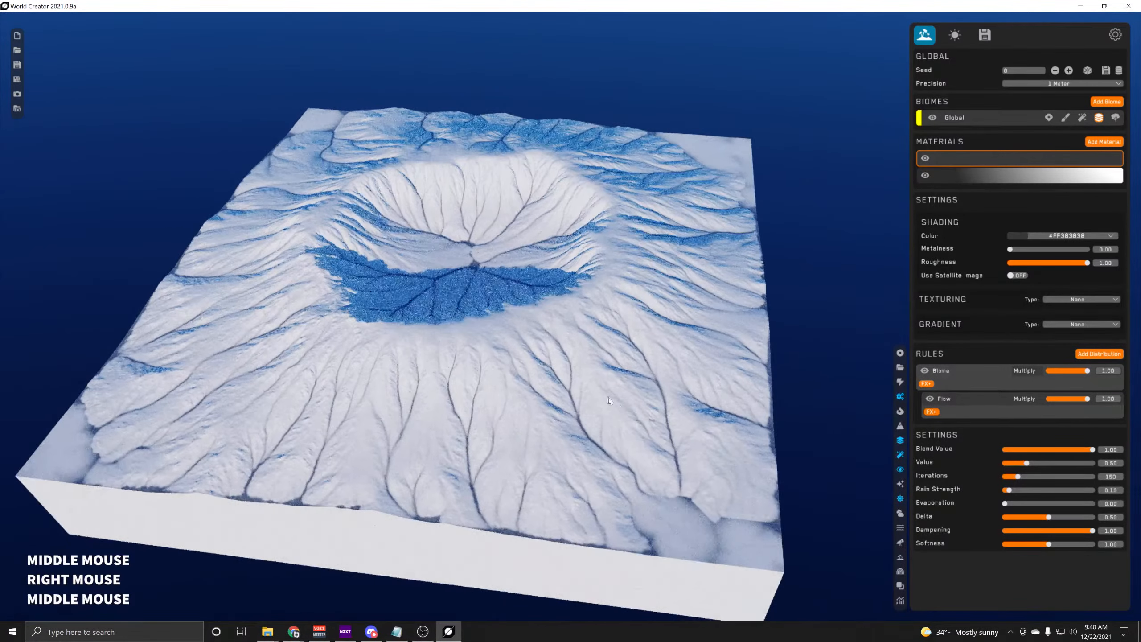
{"action": "left_click", "coordinate": [947, 401]}
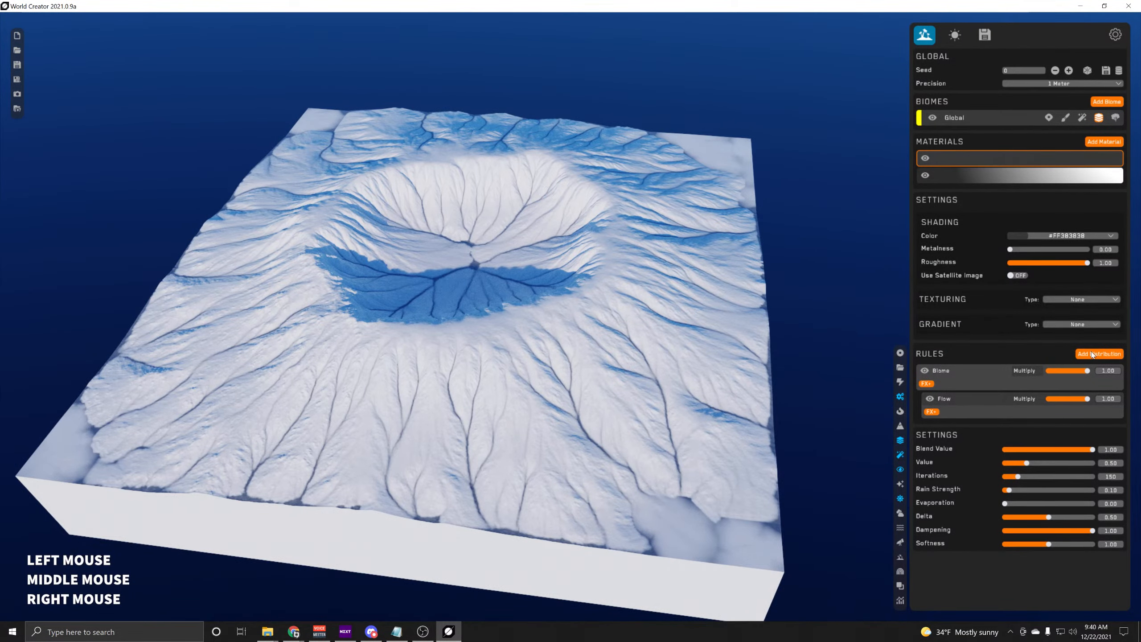
{"action": "left_click", "coordinate": [930, 398]}
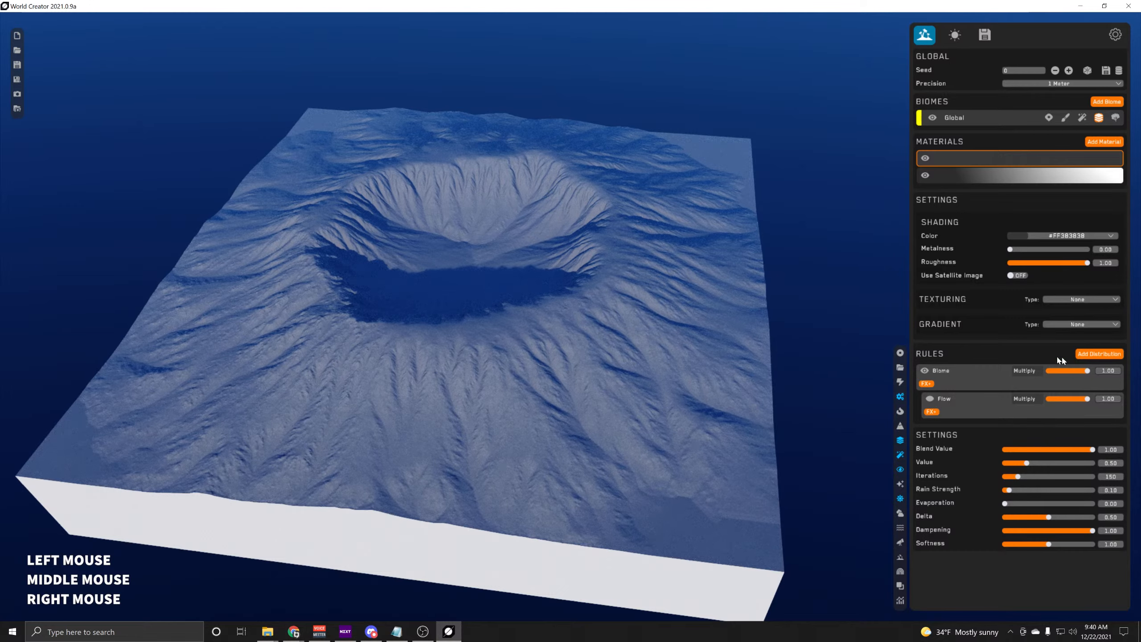
Add a Height distribution directly under the Biome rule, above Flow, and raise the lower end of its height range
{"action": "left_click", "coordinate": [1106, 355]}
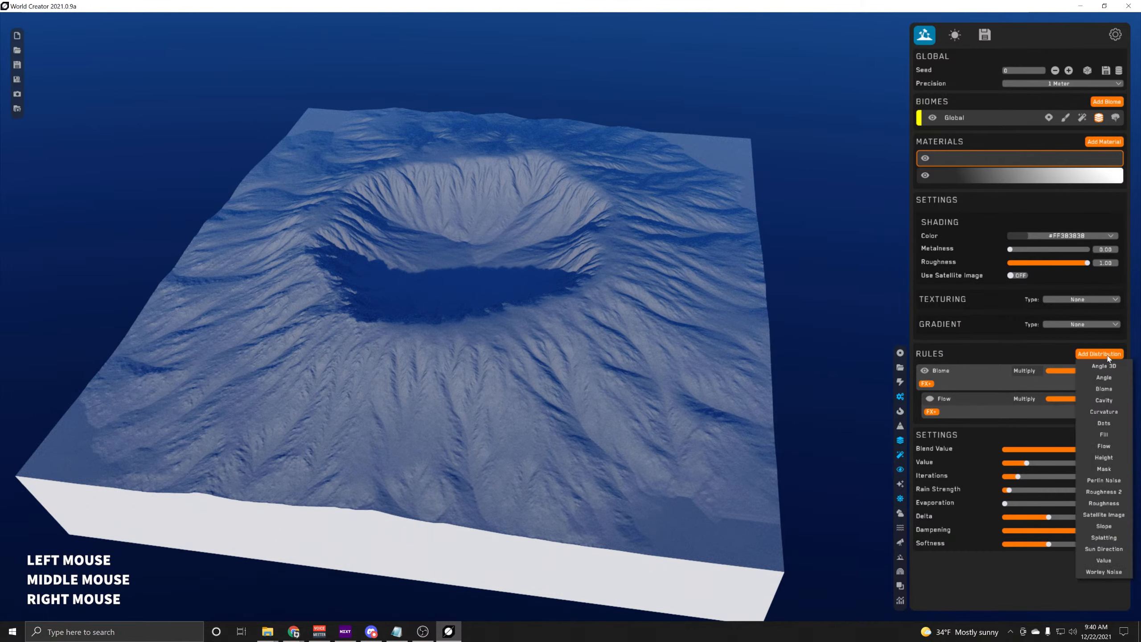
{"action": "left_click", "coordinate": [1104, 457]}
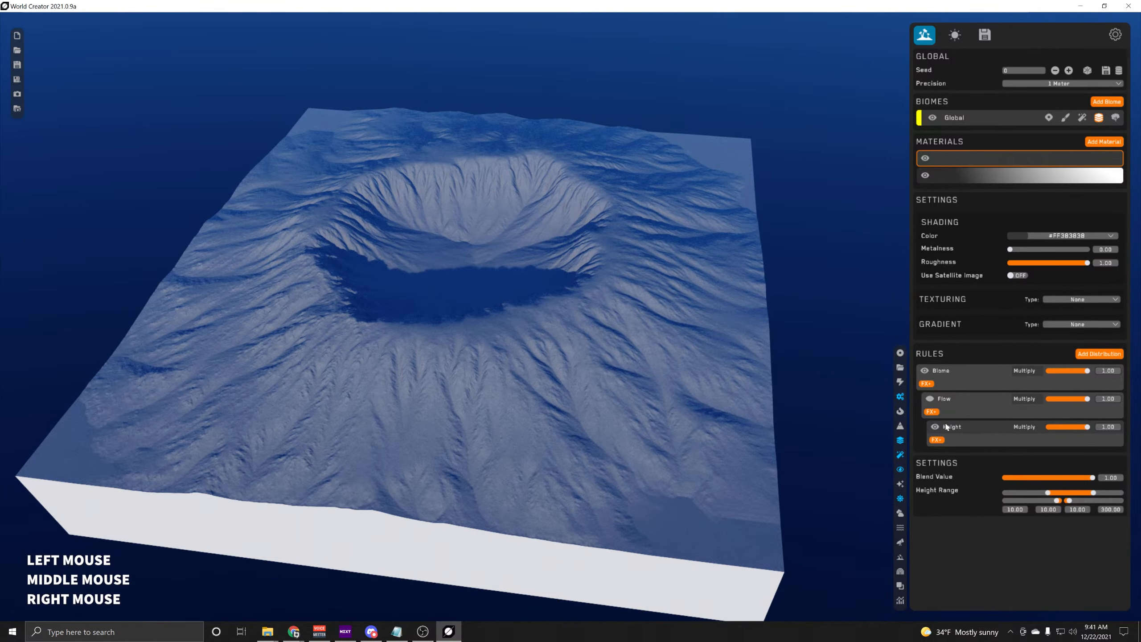
{"action": "left_click_drag", "start_coordinate": [954, 429], "coordinate": [954, 394]}
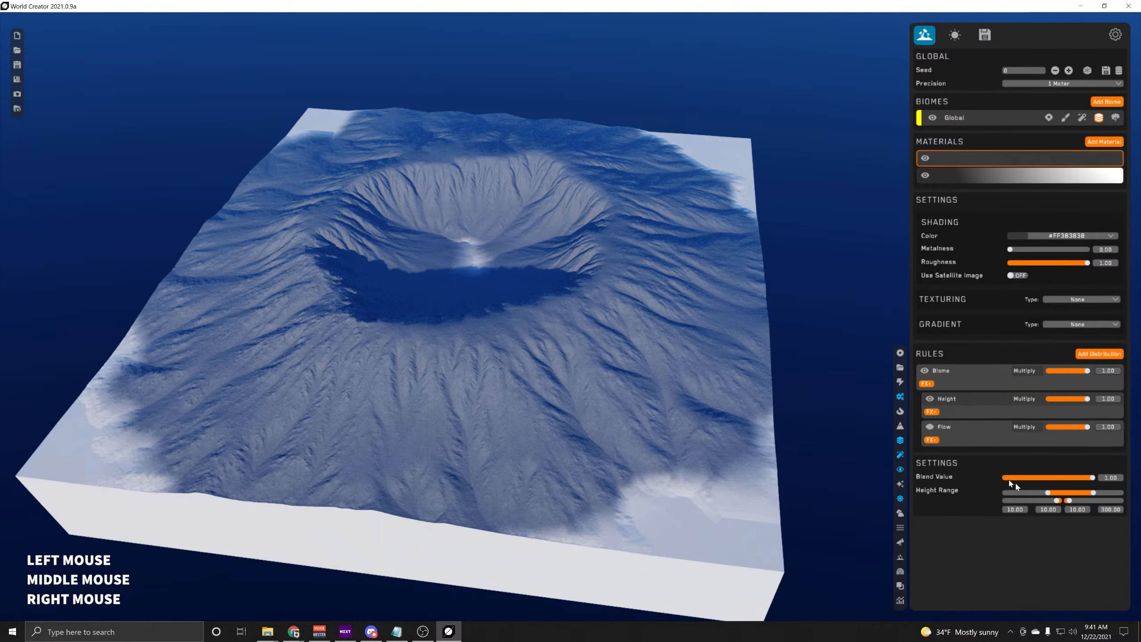
{"action": "left_click_drag", "start_coordinate": [1064, 496], "coordinate": [1074, 493]}
Add a Slope distribution under the Height rule, set its slope range to about 38–73, and hide the rule
{"action": "left_click", "coordinate": [1099, 354]}
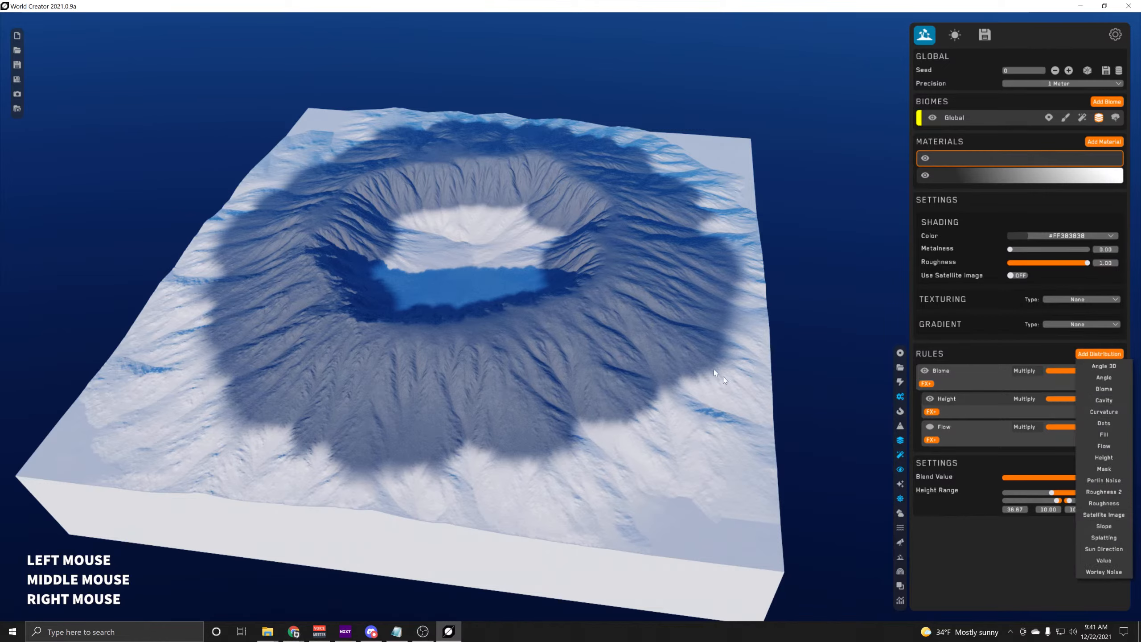
{"action": "left_click", "coordinate": [1099, 526]}
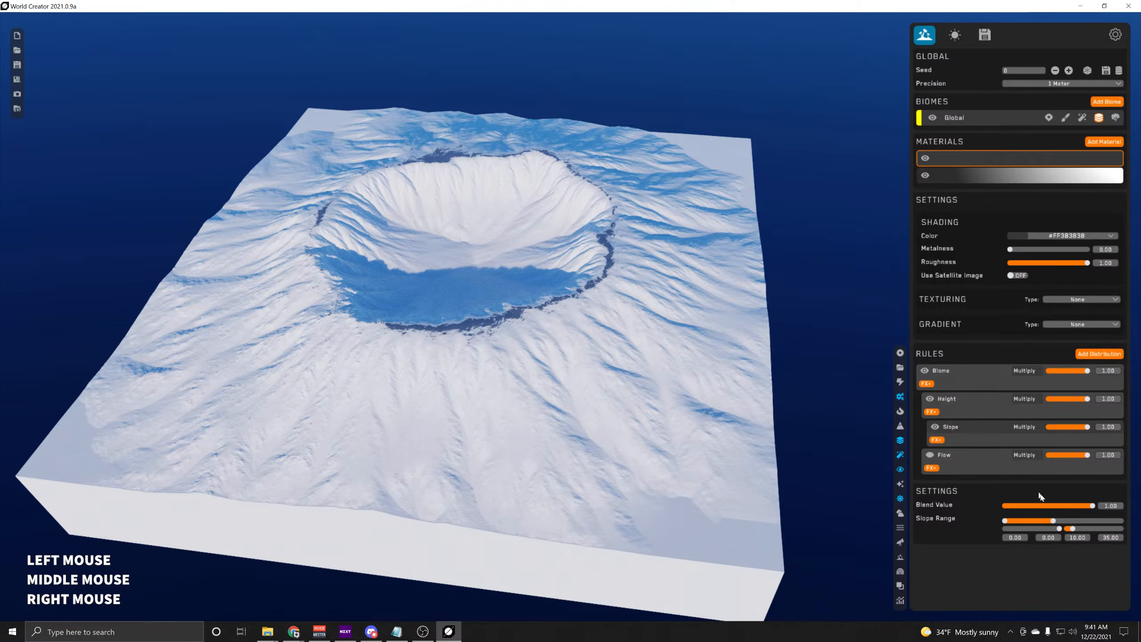
{"action": "mouse_move", "coordinate": [1031, 521]}
{"action": "left_mouse_down"}
{"action": "mouse_move", "coordinate": [1085, 521]}
{"action": "mouse_move", "coordinate": [989, 533]}
{"action": "mouse_move", "coordinate": [887, 517]}
{"action": "left_mouse_up"}
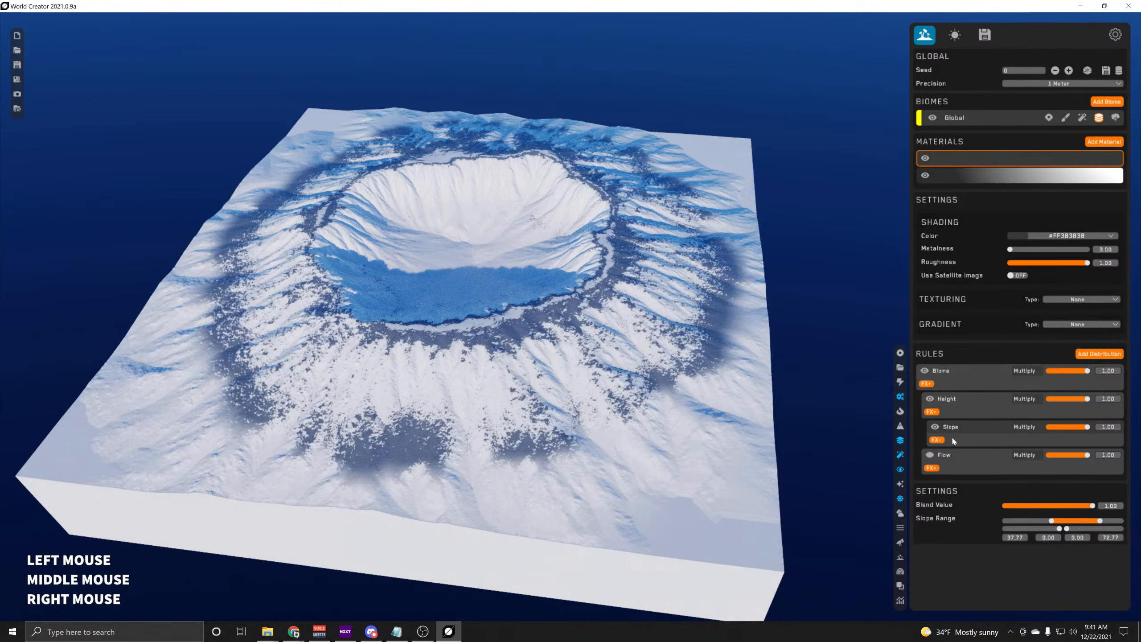
{"action": "left_click", "coordinate": [935, 428]}
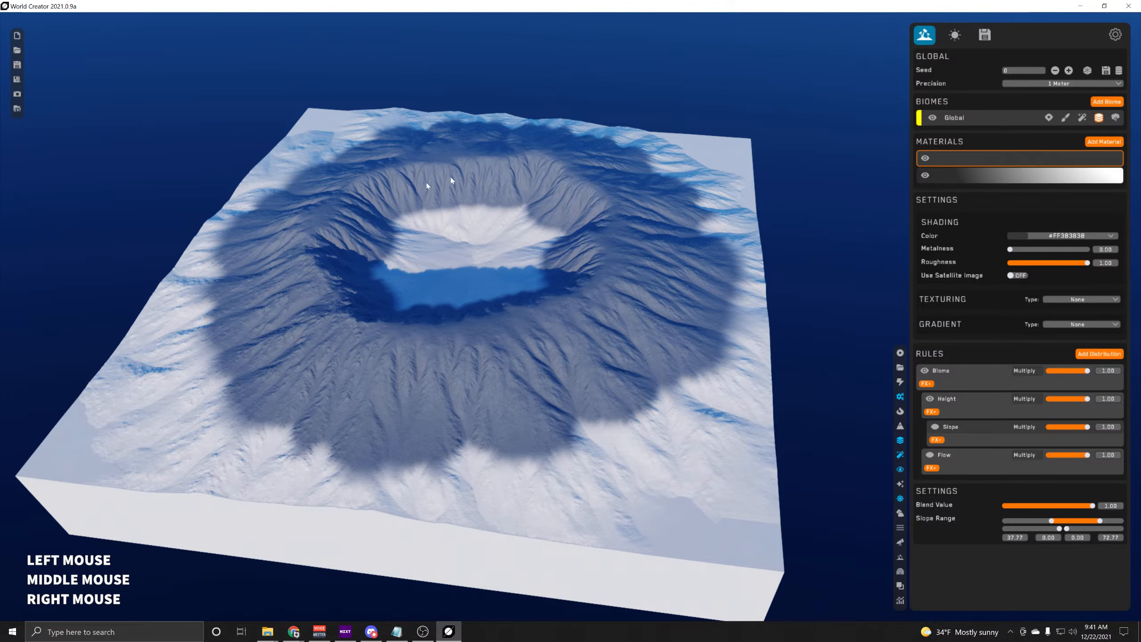
Show the Slope rule, set its slope range to about 44–82 and raise the lower falloff to about 79
{"action": "left_click", "coordinate": [947, 398]}
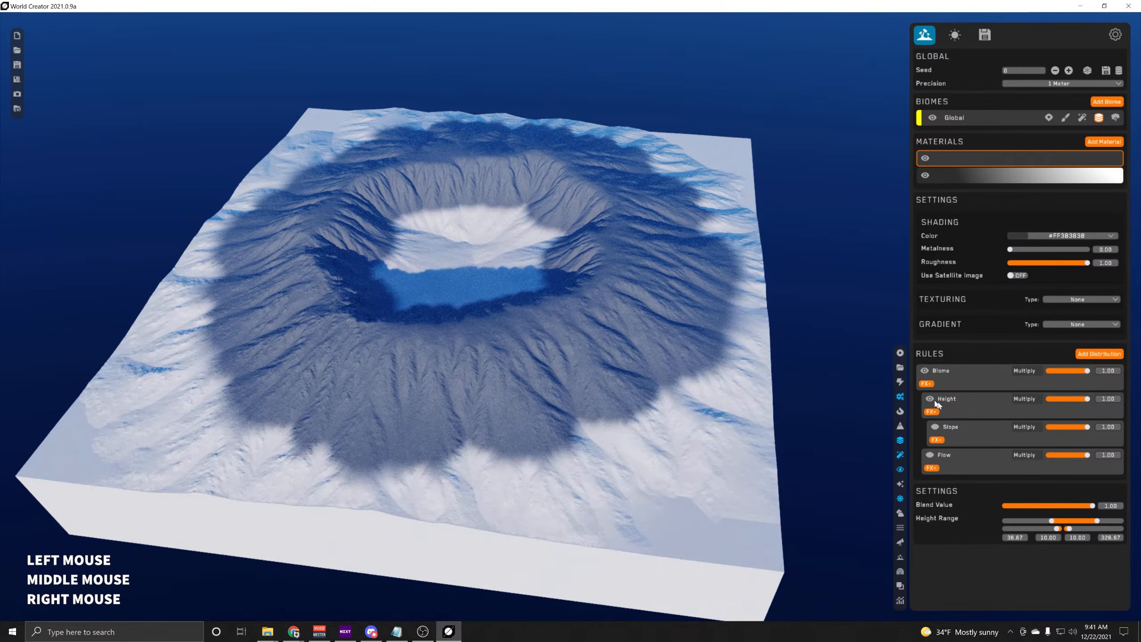
{"action": "left_click", "coordinate": [935, 427]}
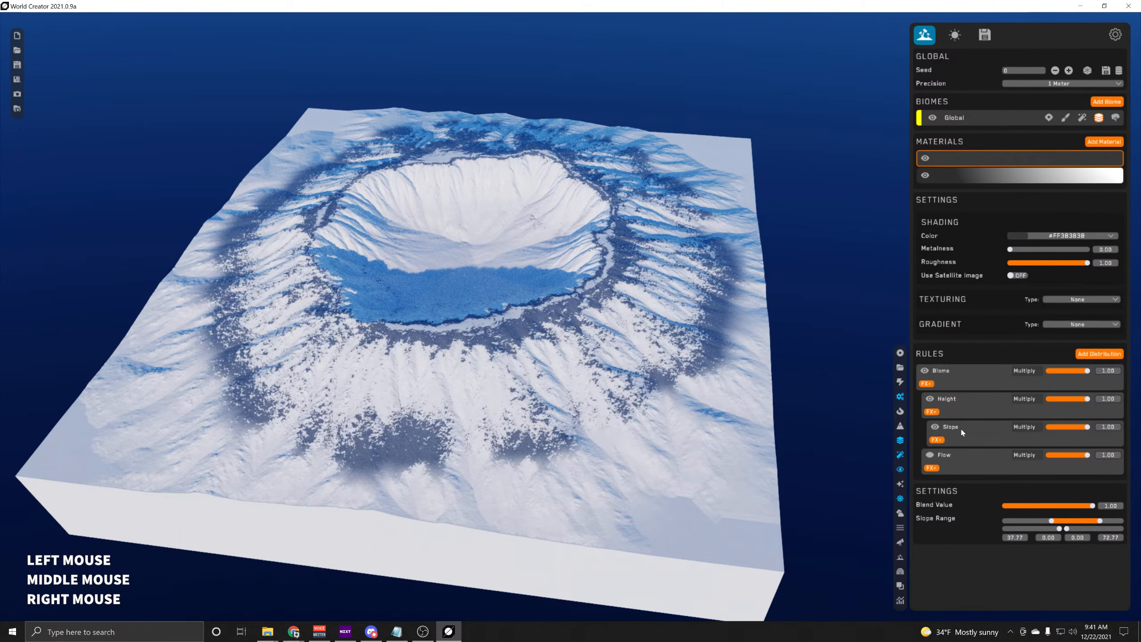
{"action": "mouse_move", "coordinate": [1075, 521]}
{"action": "left_mouse_down"}
{"action": "mouse_move", "coordinate": [1107, 522]}
{"action": "mouse_move", "coordinate": [1099, 527]}
{"action": "left_mouse_up"}
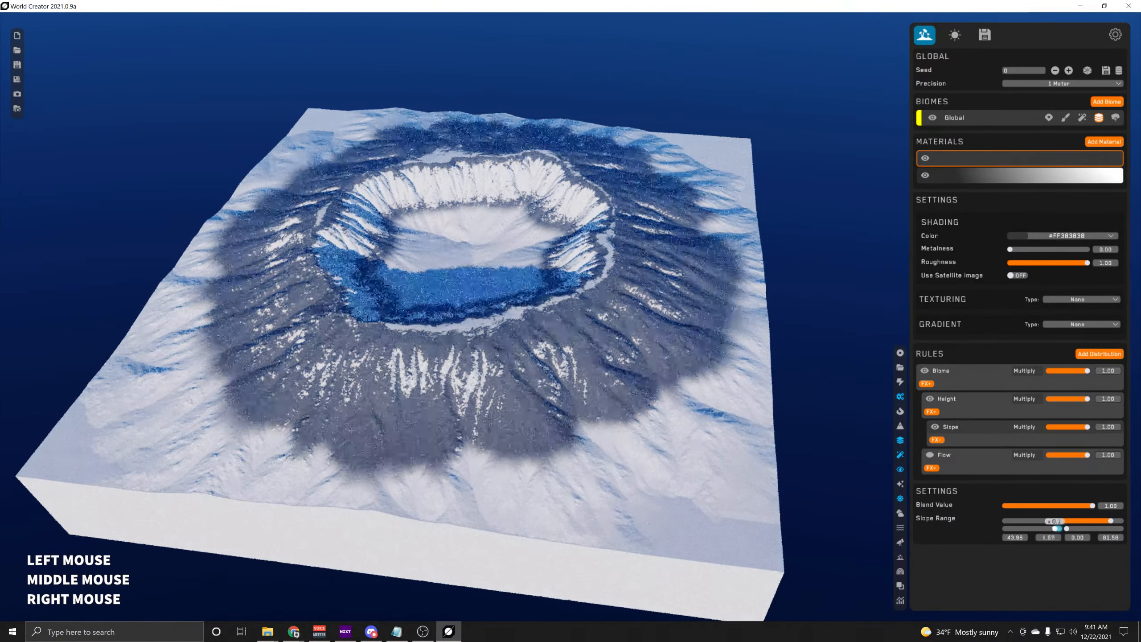
{"action": "left_click_drag", "start_coordinate": [1061, 529], "coordinate": [1014, 529]}
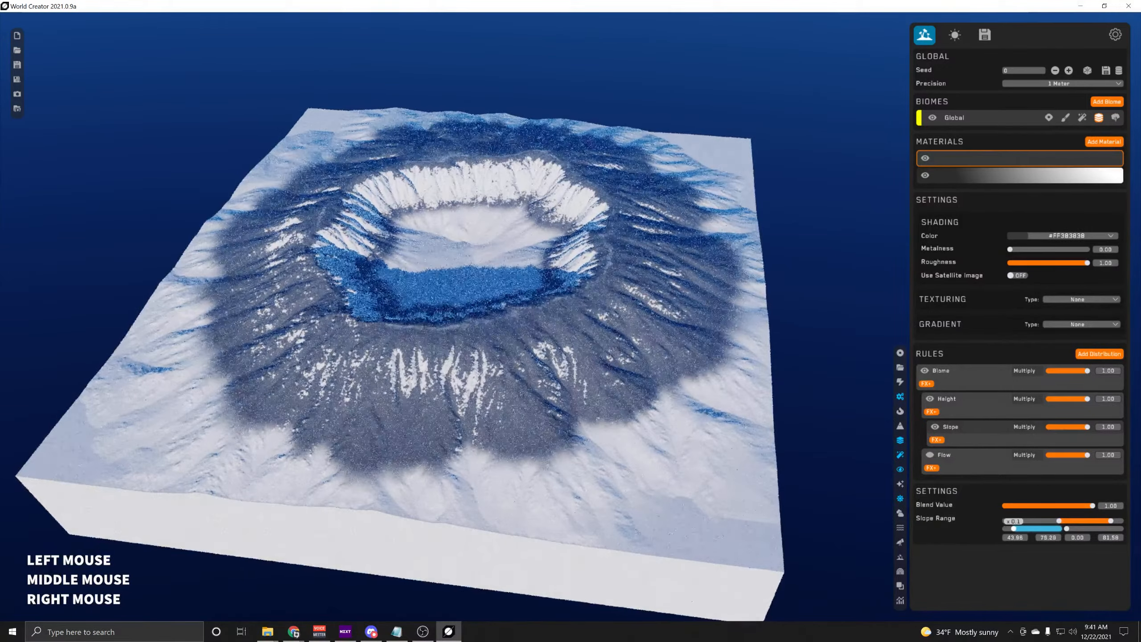
Set the lower falloff of the Height rule's height range to 0.00 and examine the edge on the crater flank
{"action": "left_click", "coordinate": [953, 398]}
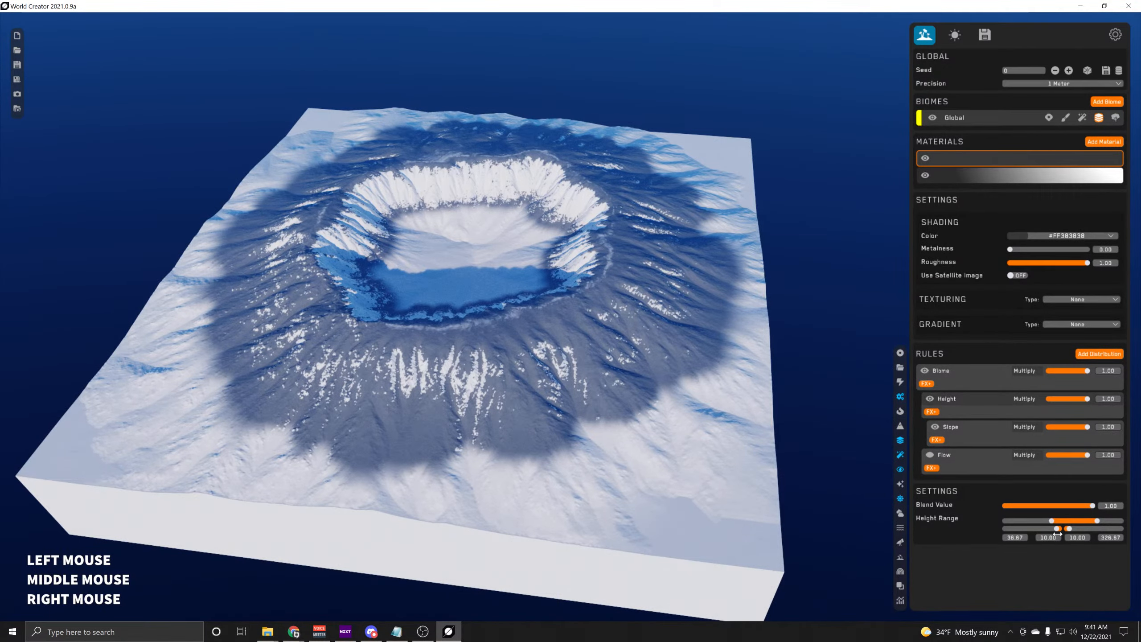
{"action": "mouse_move", "coordinate": [1058, 534]}
{"action": "left_mouse_down"}
{"action": "mouse_move", "coordinate": [1043, 527]}
{"action": "mouse_move", "coordinate": [1060, 528]}
{"action": "mouse_move", "coordinate": [1051, 521]}
{"action": "left_mouse_up"}
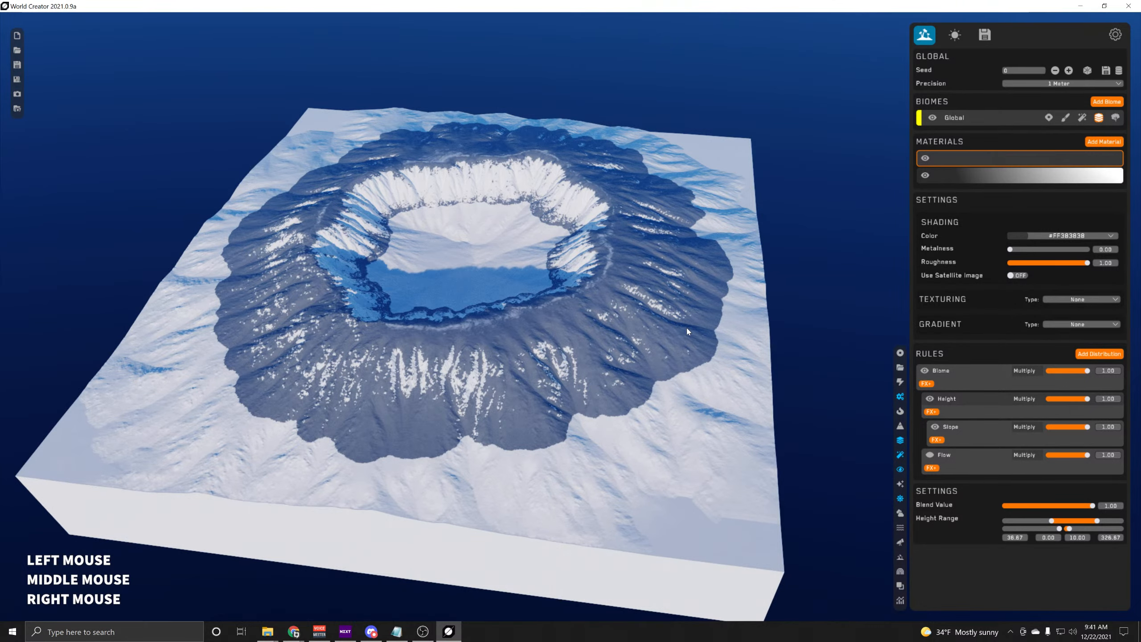
{"action": "scroll", "coordinate": [670, 378], "scroll_direction": "up", "scroll_amount": 5}
{"action": "middle_click_drag", "start_coordinate": [577, 433], "coordinate": [552, 335]}
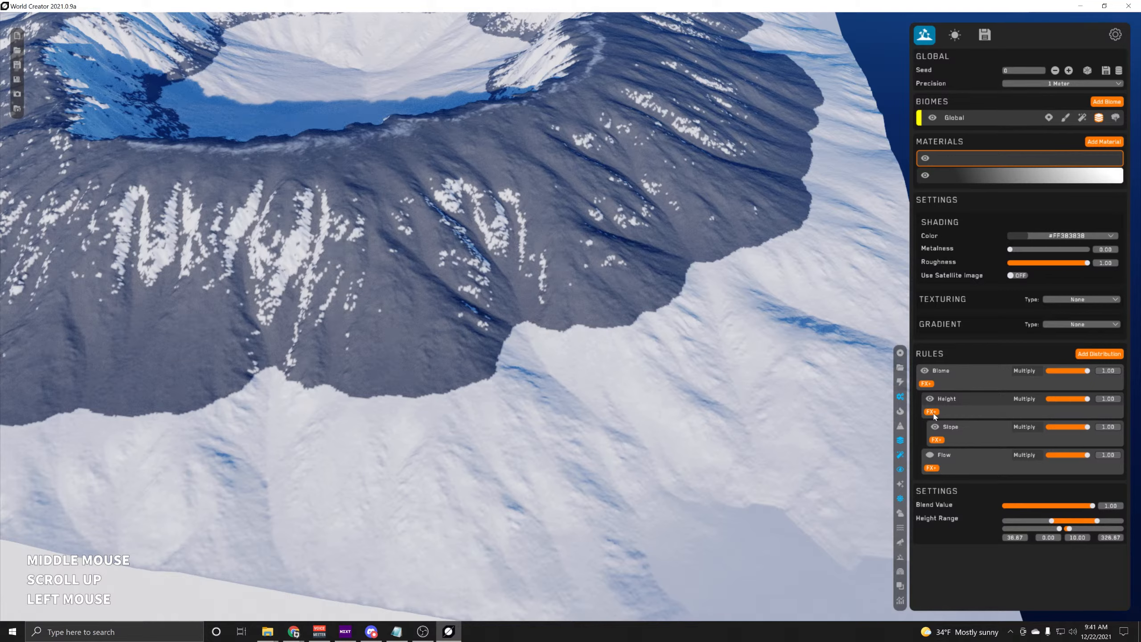
Add a Small Flow effect to the Height rule with strength 1.00 and direction 0.44
{"action": "left_click", "coordinate": [933, 412]}
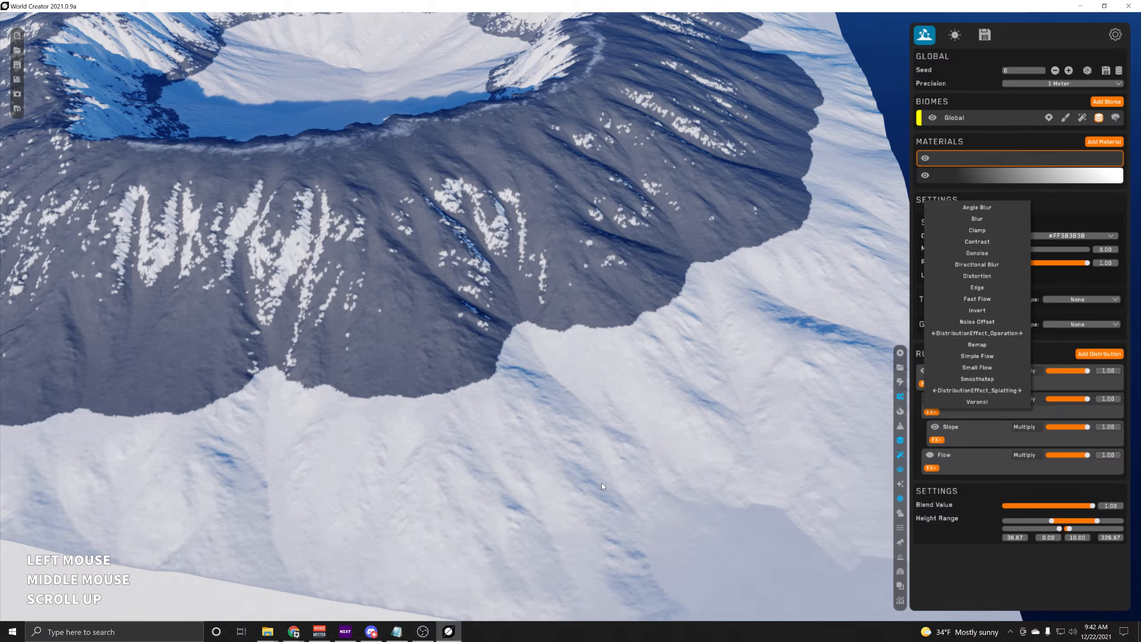
{"action": "left_click", "coordinate": [978, 367]}
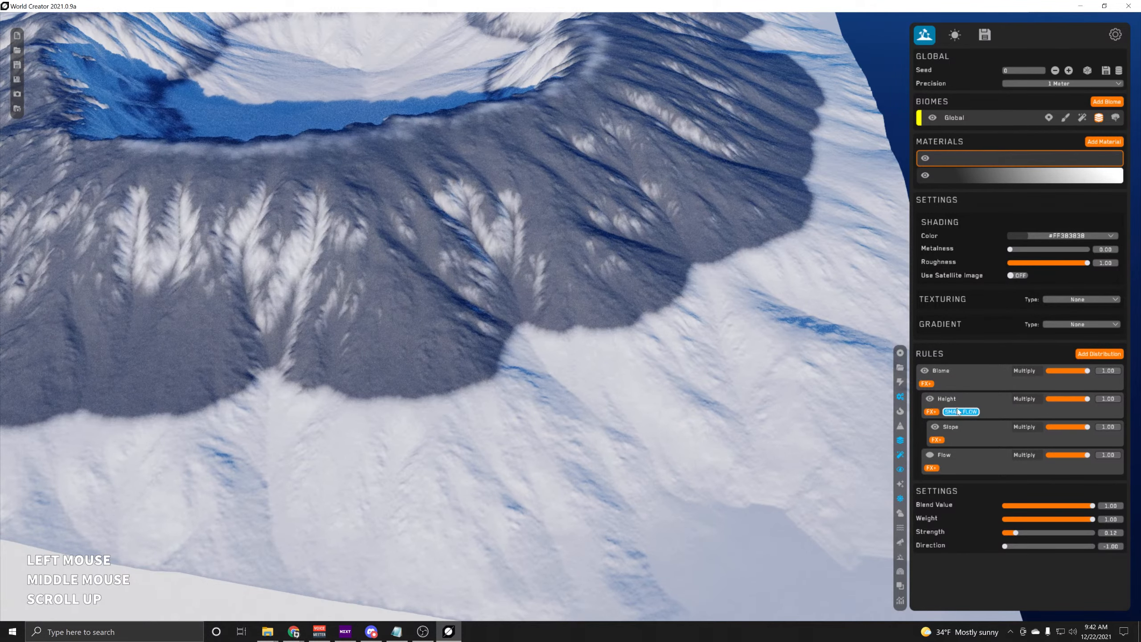
{"action": "left_click_drag", "start_coordinate": [1016, 533], "coordinate": [1094, 534]}
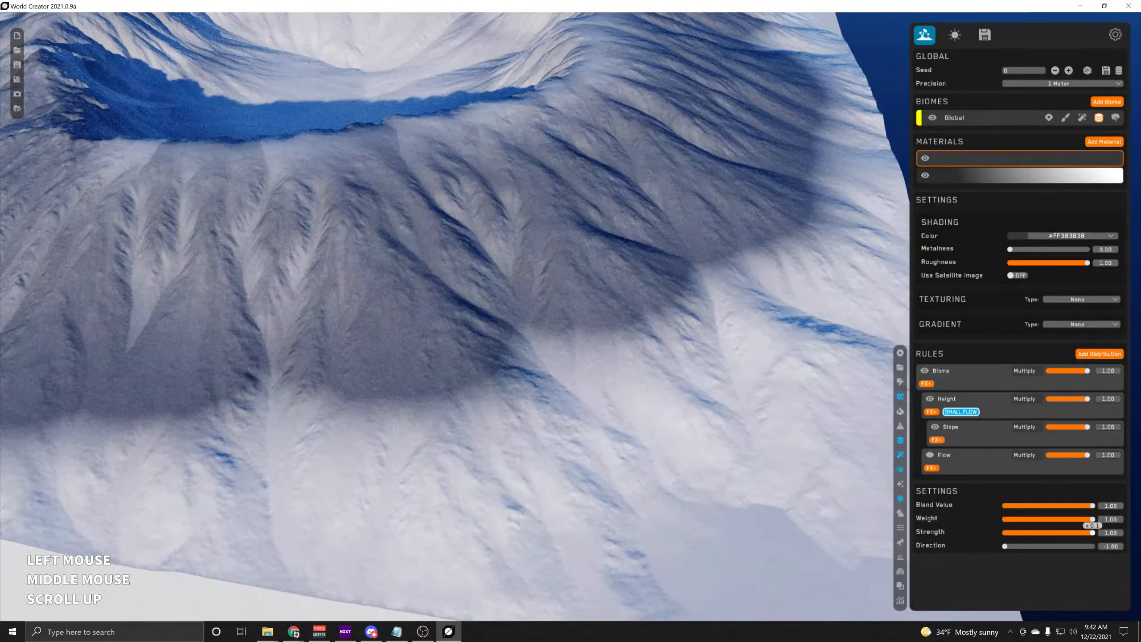
{"action": "left_click_drag", "start_coordinate": [1005, 546], "coordinate": [1068, 546]}
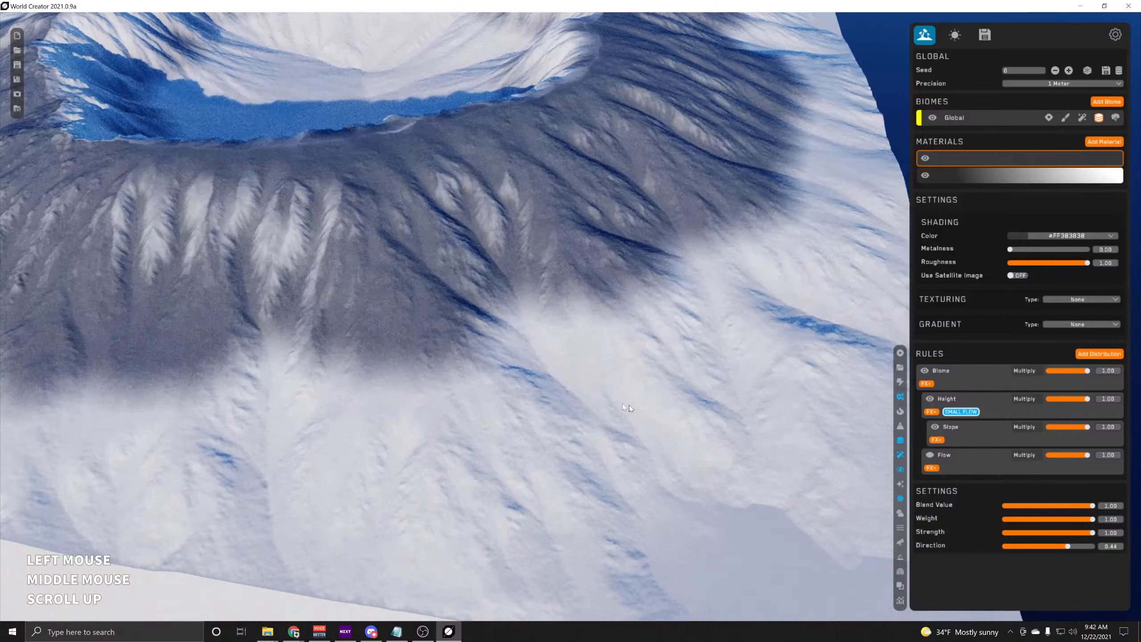
Add a Distortion effect to the Height rule and set its distortion to 0.10
{"action": "middle_click_drag", "start_coordinate": [623, 403], "coordinate": [499, 254]}
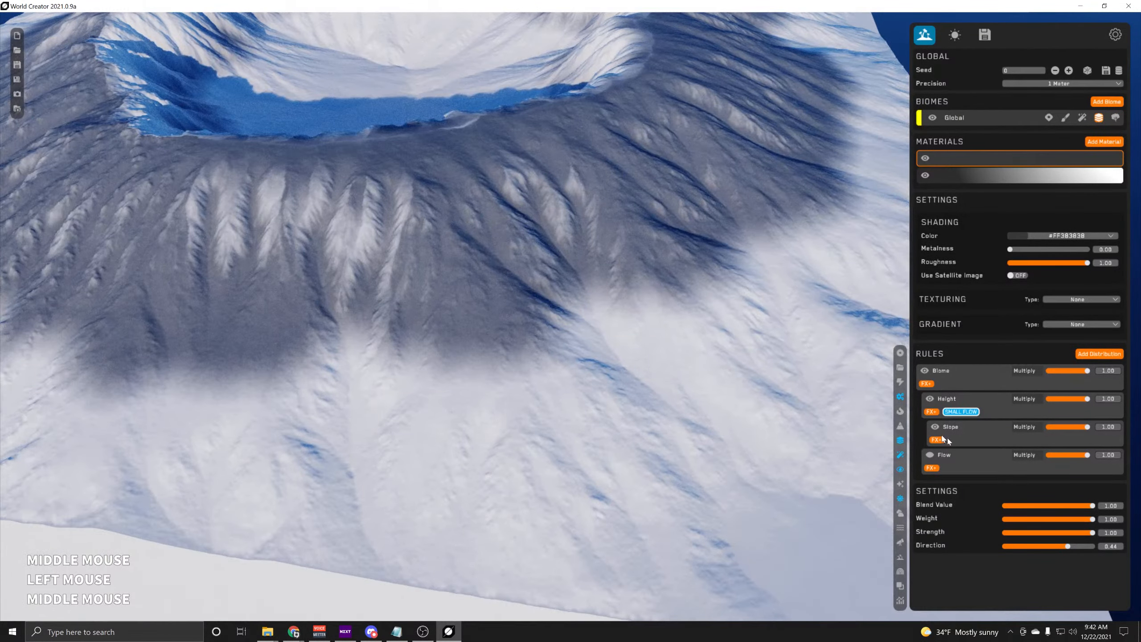
{"action": "left_click", "coordinate": [932, 412]}
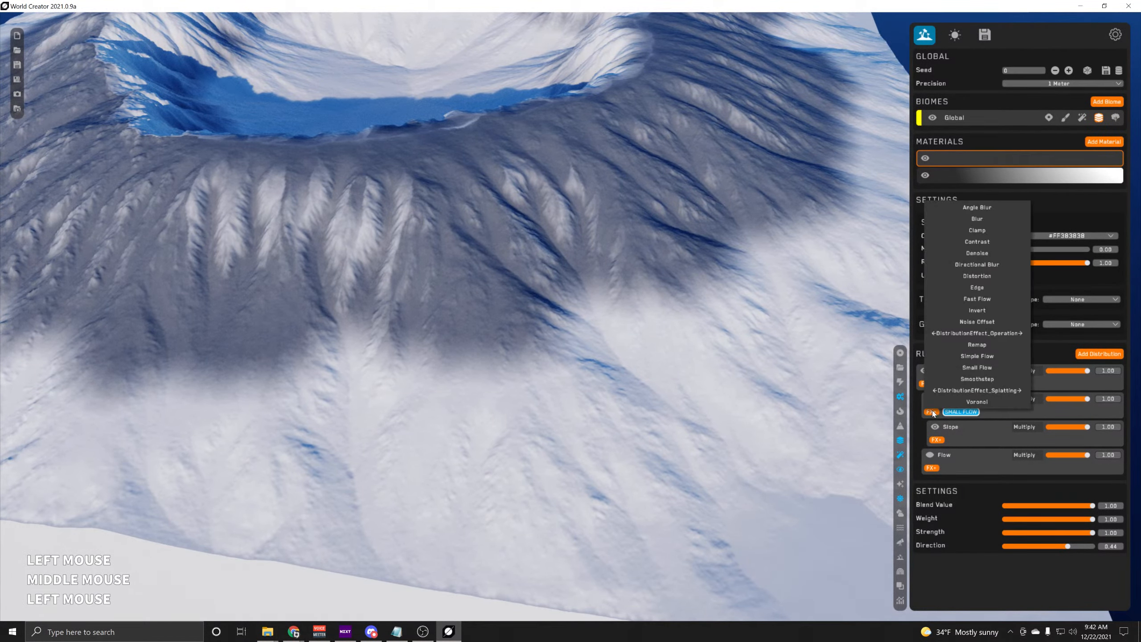
{"action": "left_click", "coordinate": [988, 276]}
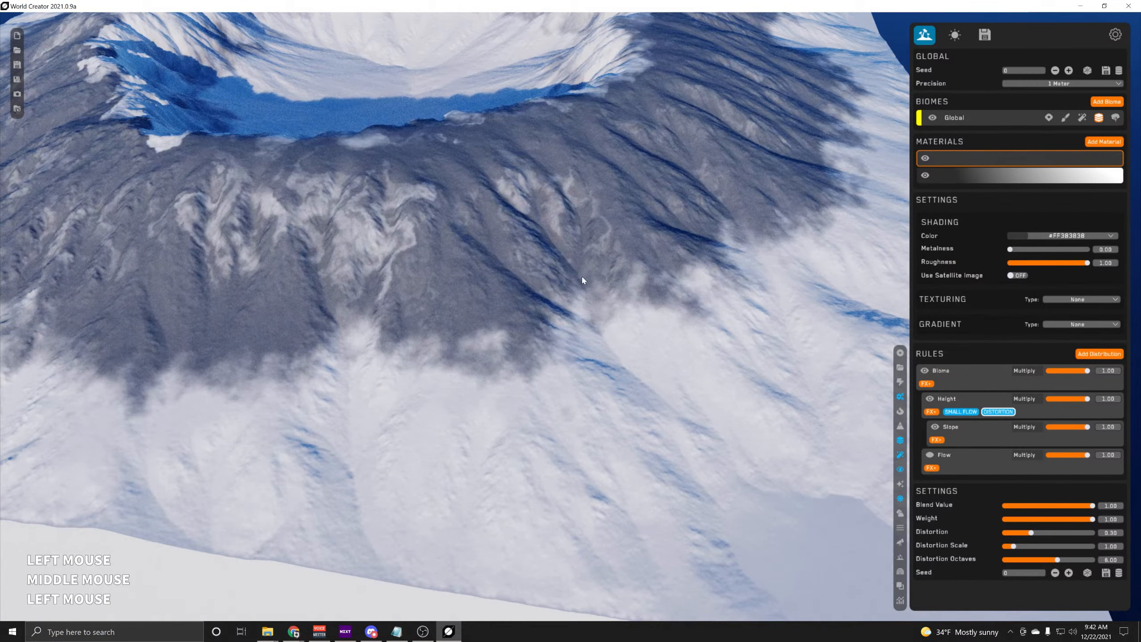
{"action": "left_click_drag", "start_coordinate": [1032, 533], "coordinate": [1012, 533]}
Add a Noise Offset effect to the Height rule, test it at strength 1.00 and set its noise strength to 0.17
{"action": "left_click", "coordinate": [932, 411]}
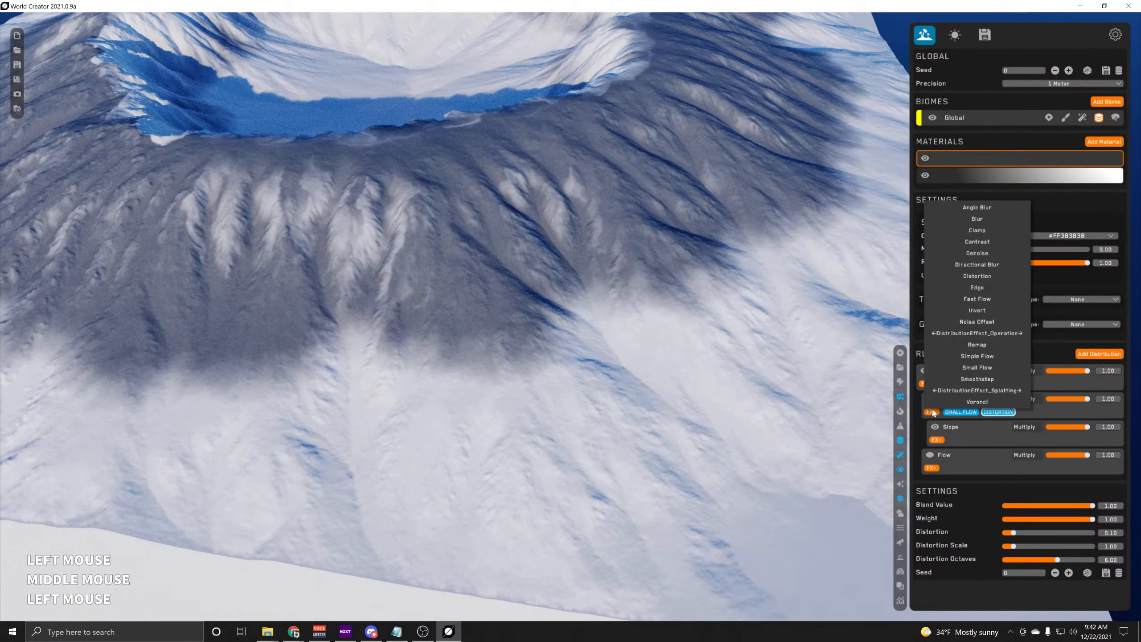
{"action": "left_click", "coordinate": [978, 322]}
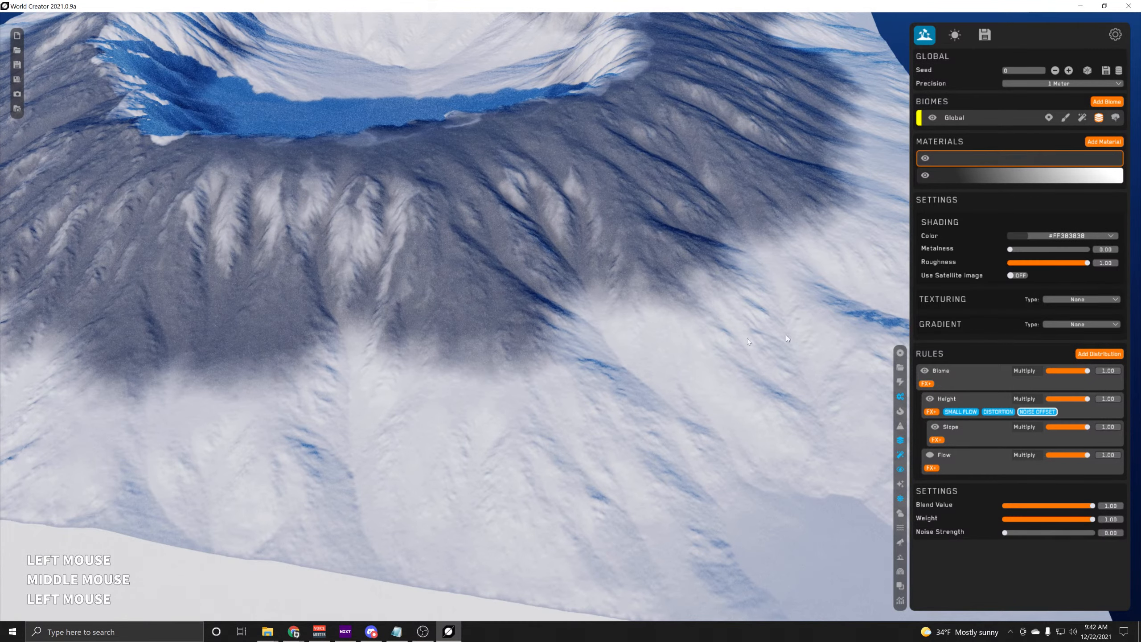
{"action": "scroll", "coordinate": [528, 341], "scroll_direction": "up", "scroll_amount": 3}
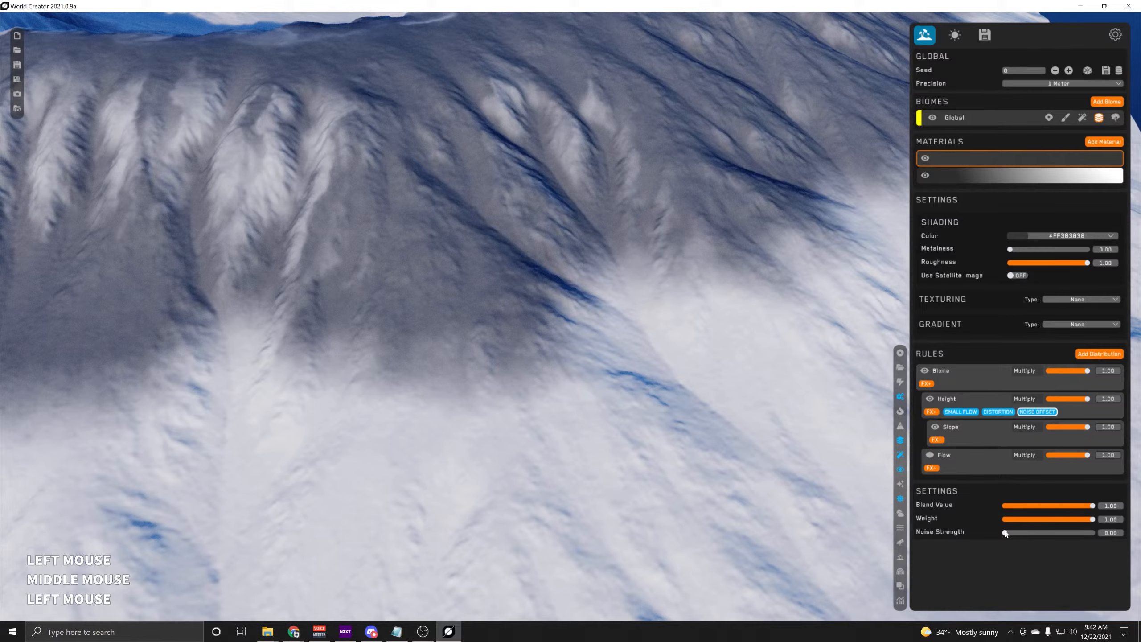
{"action": "left_click_drag", "start_coordinate": [1005, 533], "coordinate": [1093, 532]}
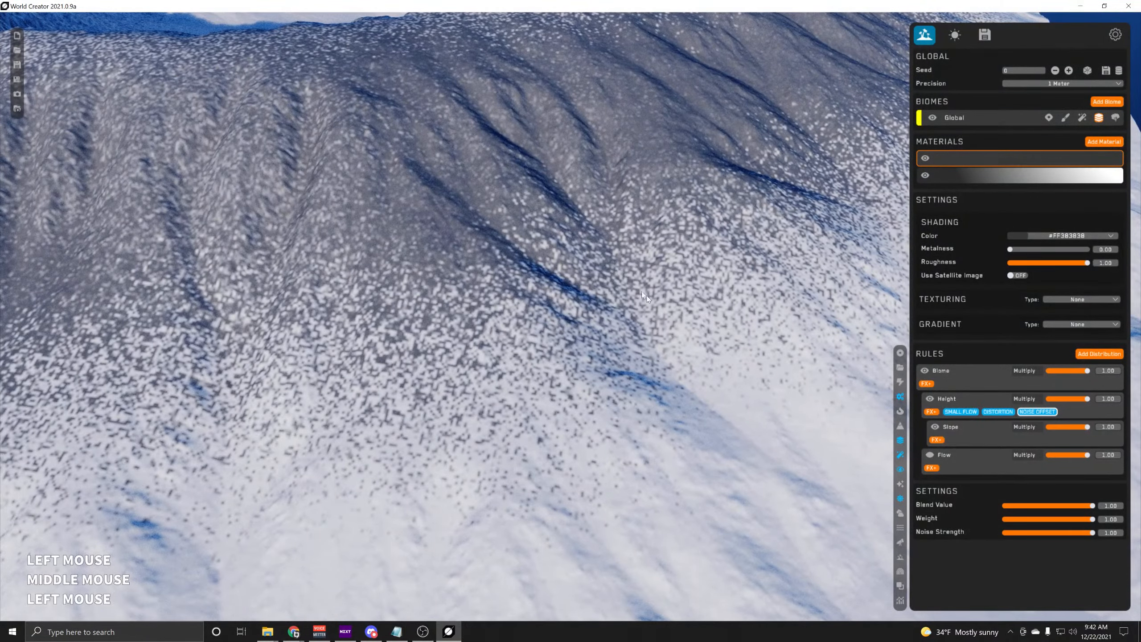
{"action": "scroll", "coordinate": [642, 291], "scroll_direction": "down", "scroll_amount": 5}
{"action": "middle_click_drag", "start_coordinate": [607, 280], "coordinate": [521, 266]}
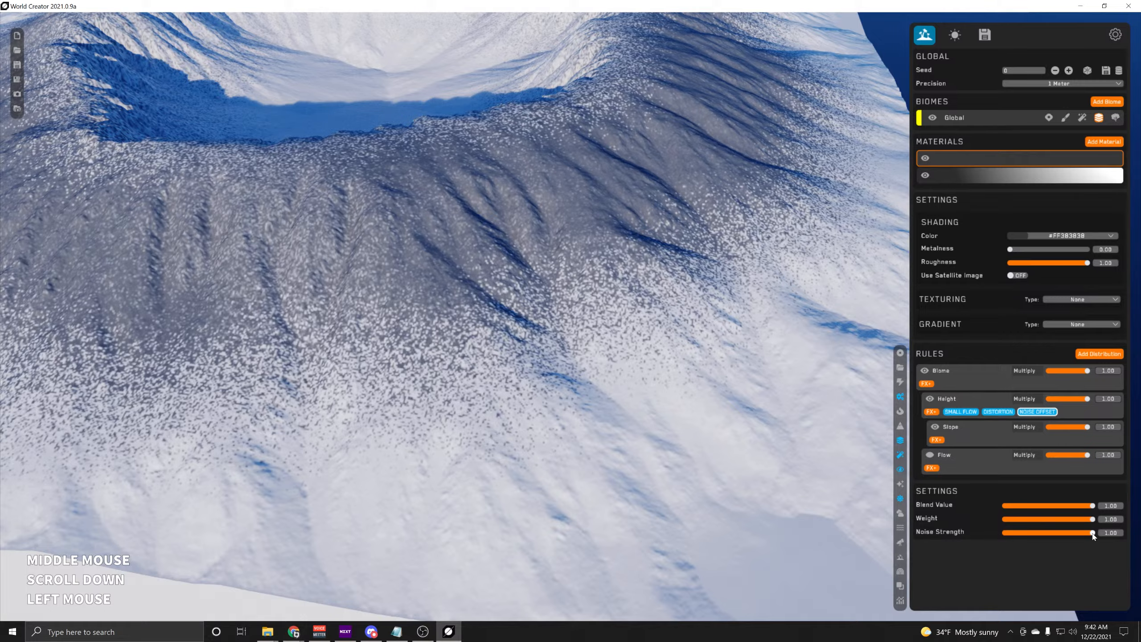
{"action": "left_click_drag", "start_coordinate": [1093, 532], "coordinate": [1021, 532]}
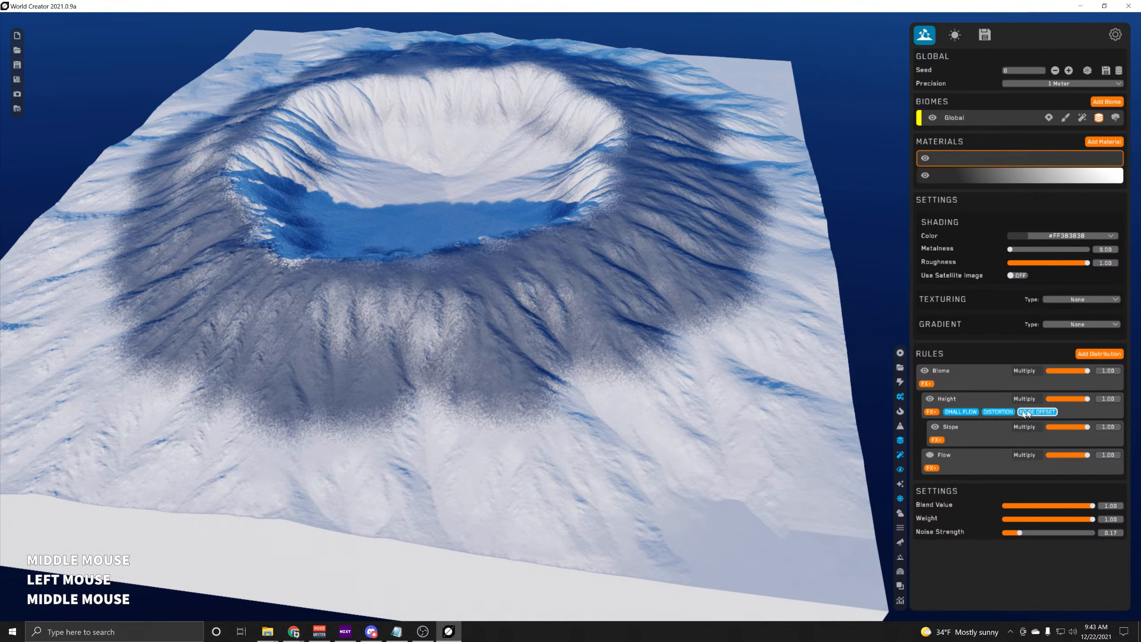
Disable the Height rule's Small Flow effect, and duplicate both that effect and the whole Height rule
{"action": "left_click", "coordinate": [965, 413]}
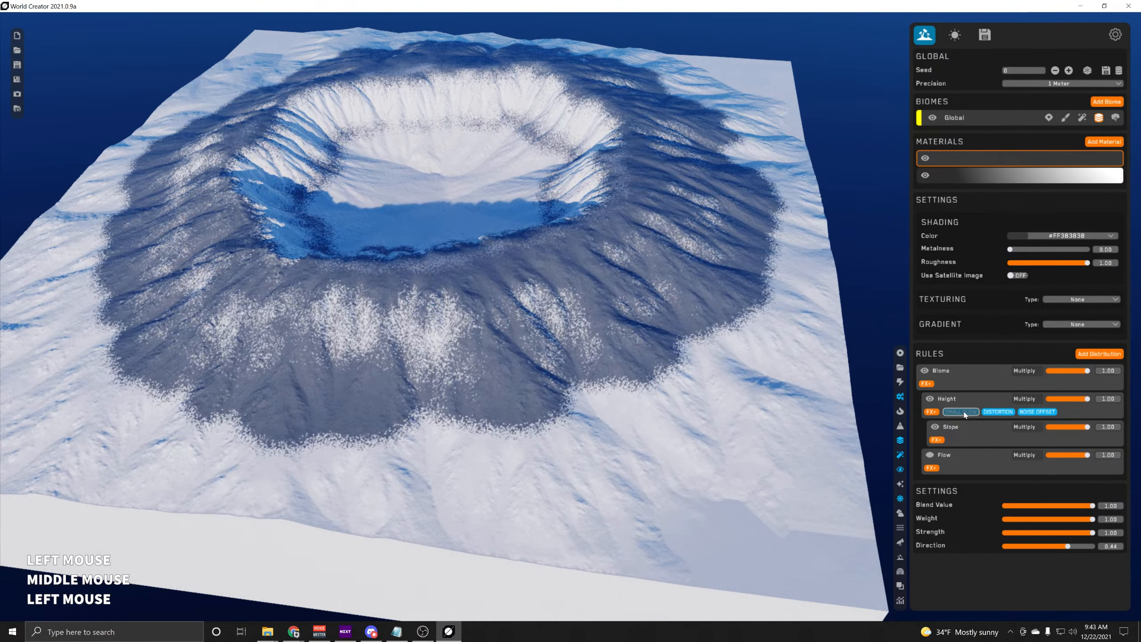
{"action": "right_click", "coordinate": [966, 412]}
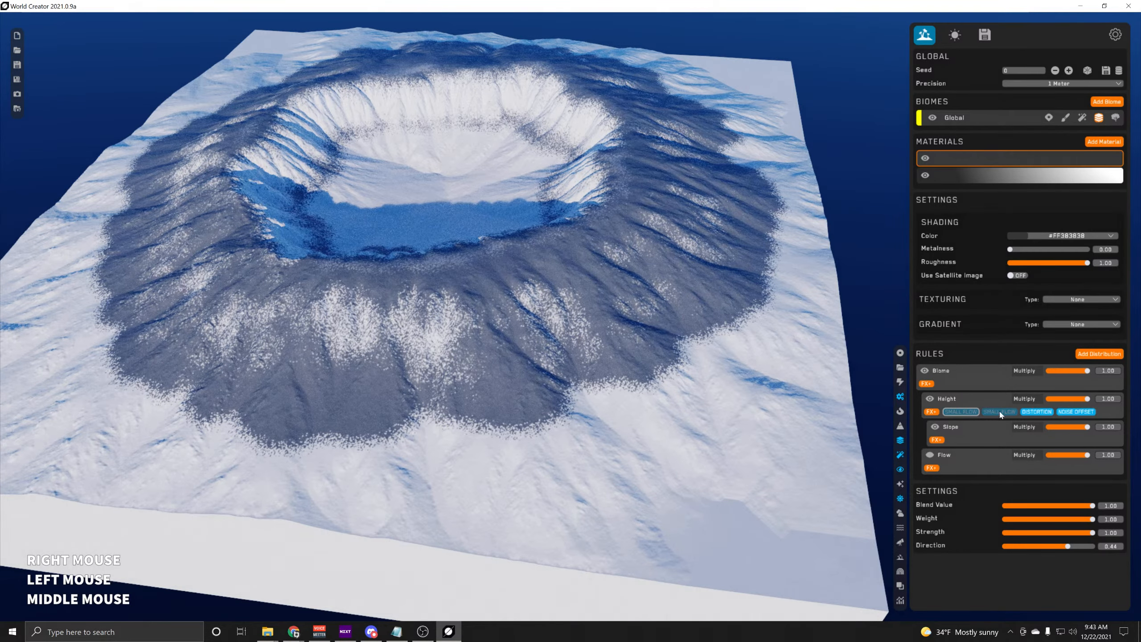
{"action": "left_click", "coordinate": [965, 397]}
{"action": "key", "text": "ctrl+d"}
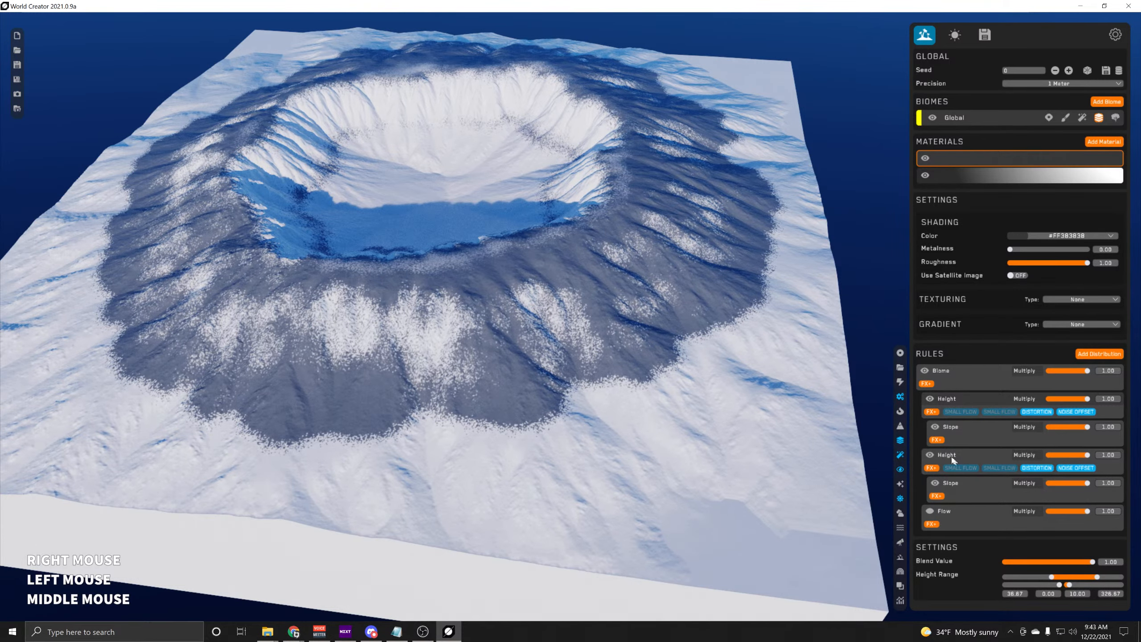
Delete the duplicated Height rule and the original Height rule together with their nested Slope rules
{"action": "right_click", "coordinate": [969, 465]}
{"action": "left_click", "coordinate": [827, 447]}
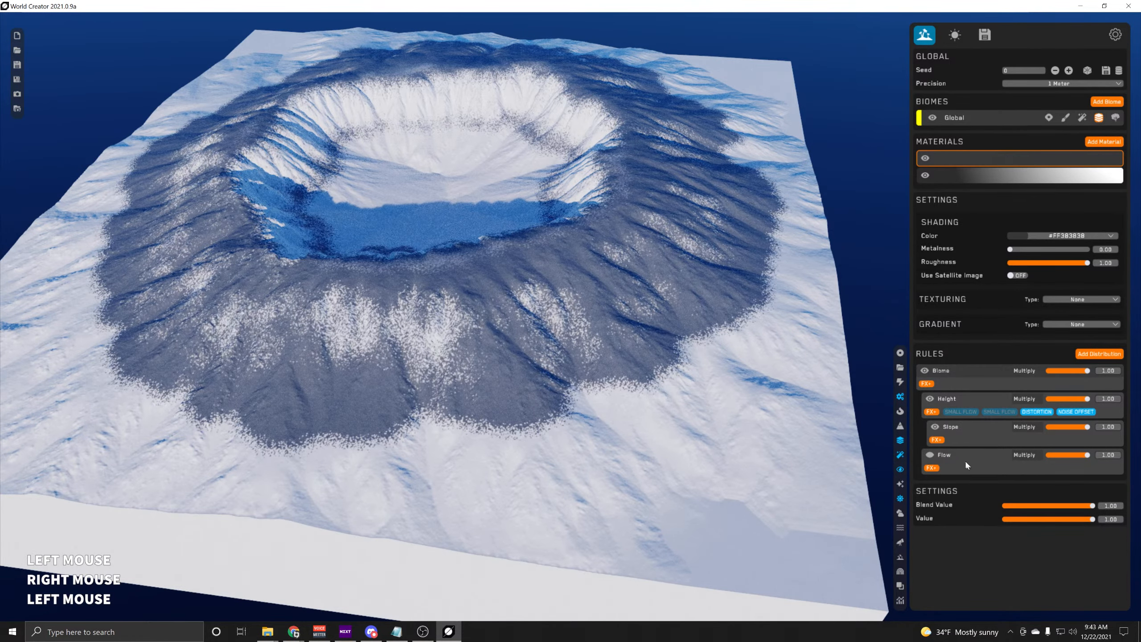
{"action": "right_click", "coordinate": [932, 398]}
{"action": "left_click", "coordinate": [526, 368]}
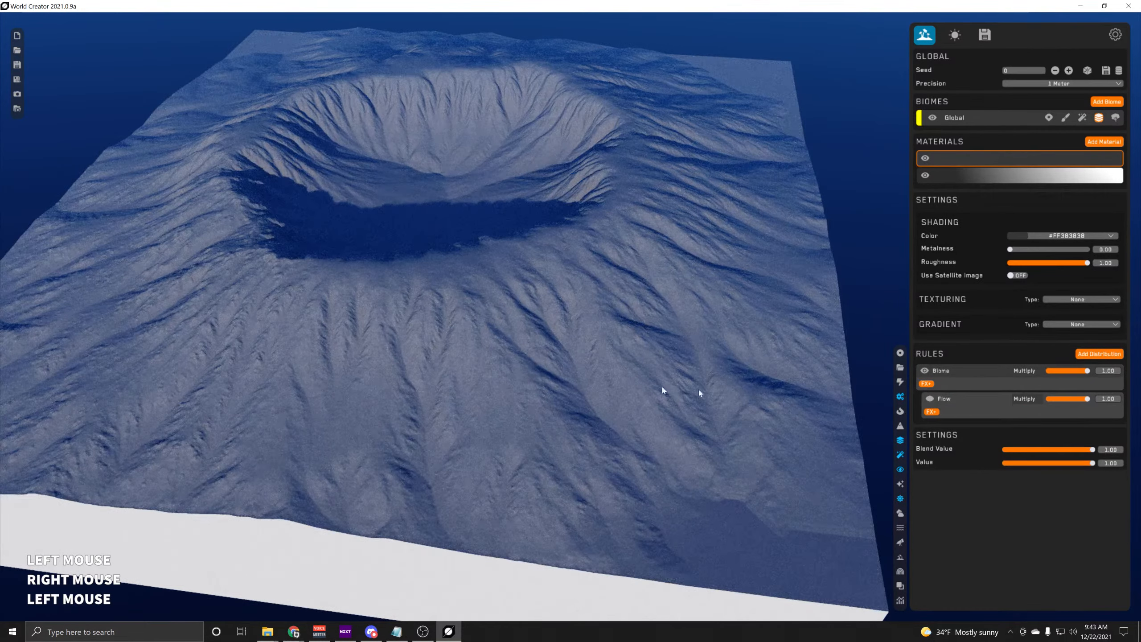
Show the Flow rule and compare the terrain with the dark grey material hidden and visible
{"action": "left_click", "coordinate": [959, 403]}
{"action": "left_click", "coordinate": [930, 399]}
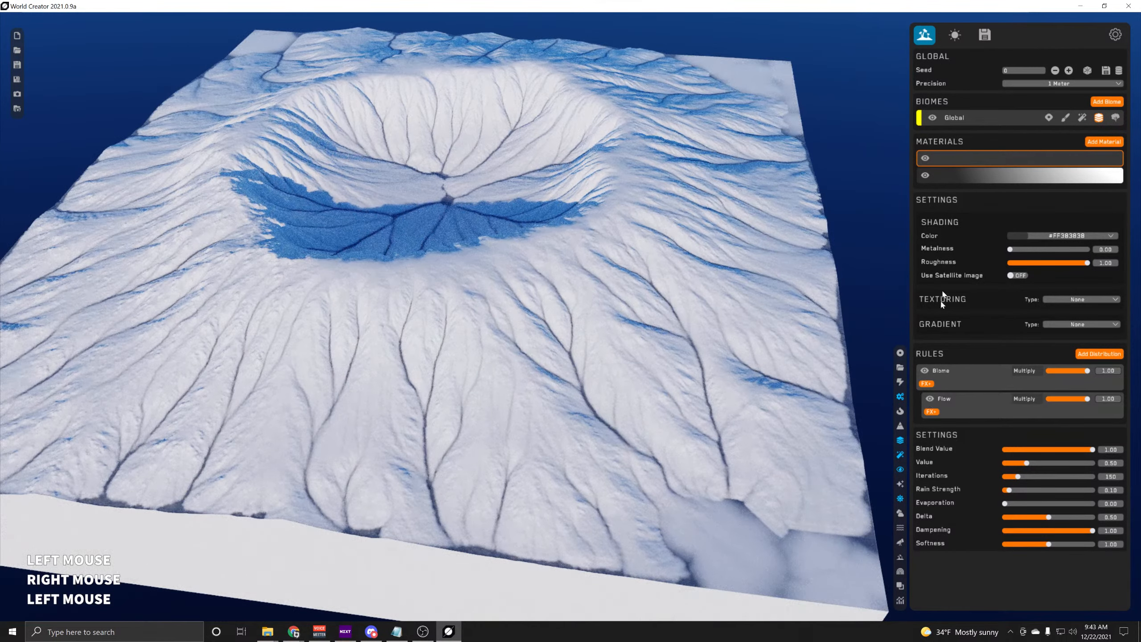
{"action": "left_click", "coordinate": [925, 158]}
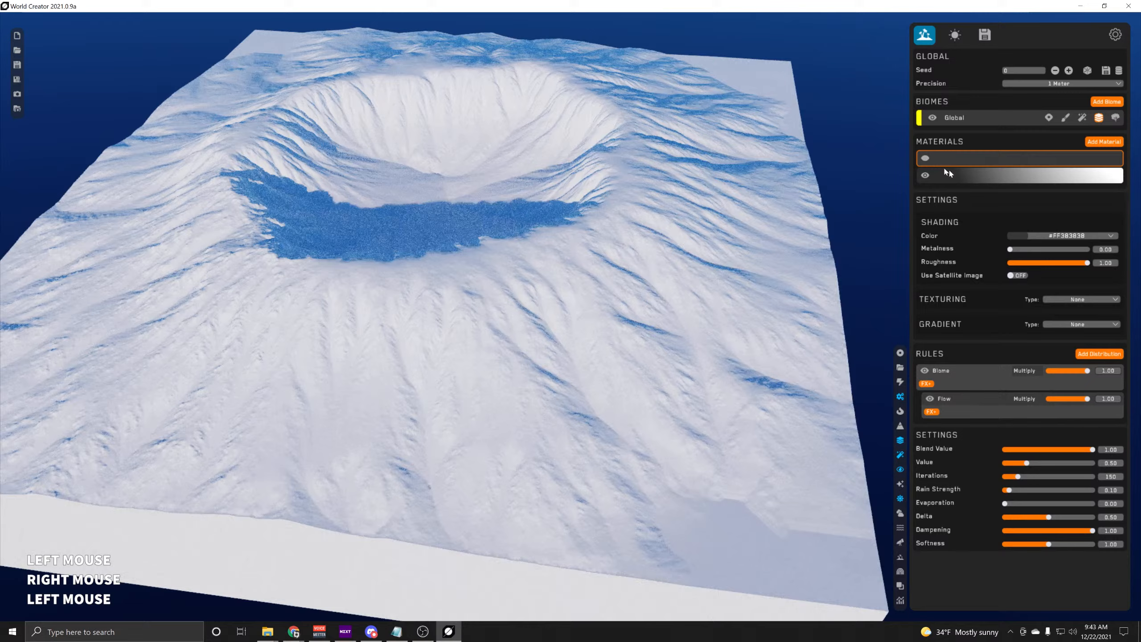
{"action": "left_click", "coordinate": [1000, 181]}
{"action": "left_click", "coordinate": [926, 158]}
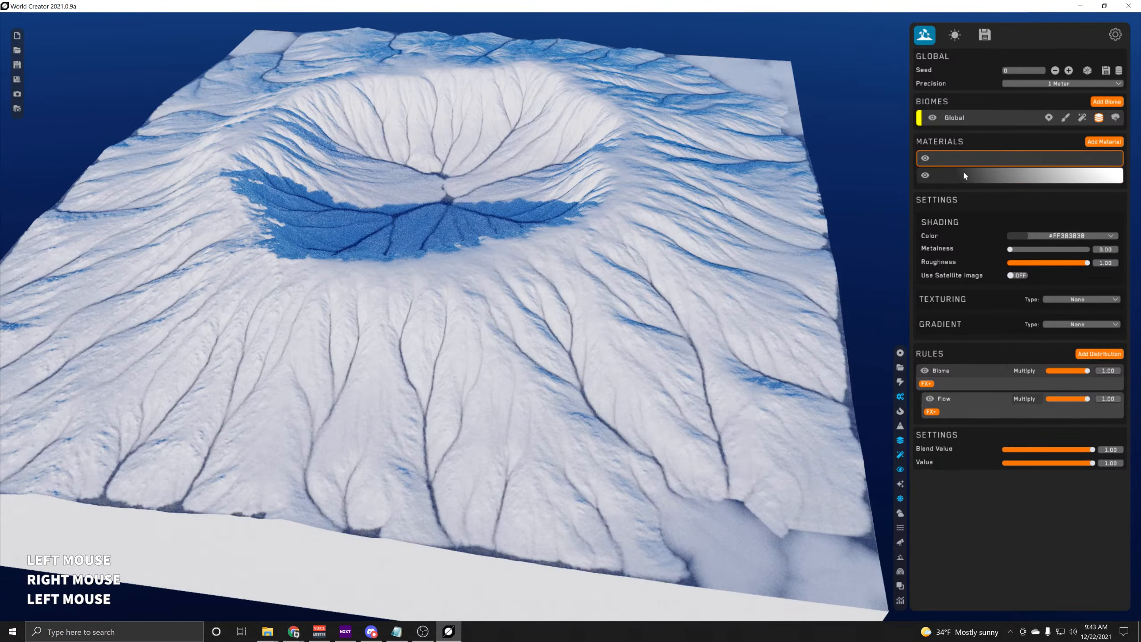
Replace the white base material with a new #FFFFFFFF material placed below the dark grey one
{"action": "left_click_drag", "start_coordinate": [963, 173], "coordinate": [508, 209]}
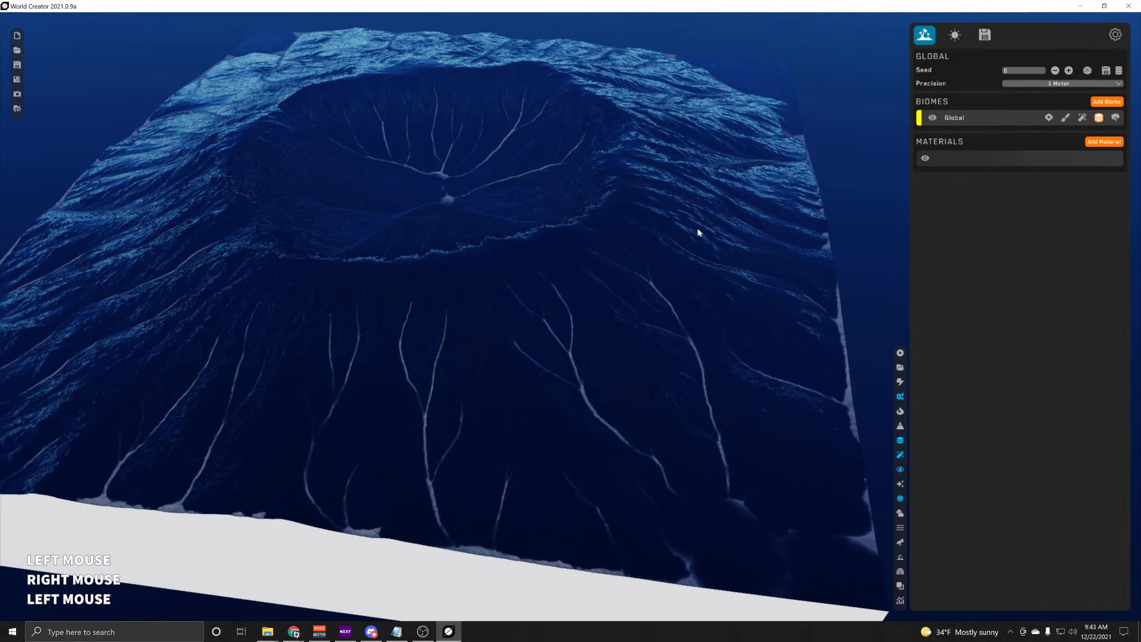
{"action": "middle_click_drag", "start_coordinate": [697, 227], "coordinate": [772, 257]}
{"action": "left_click", "coordinate": [1105, 142]}
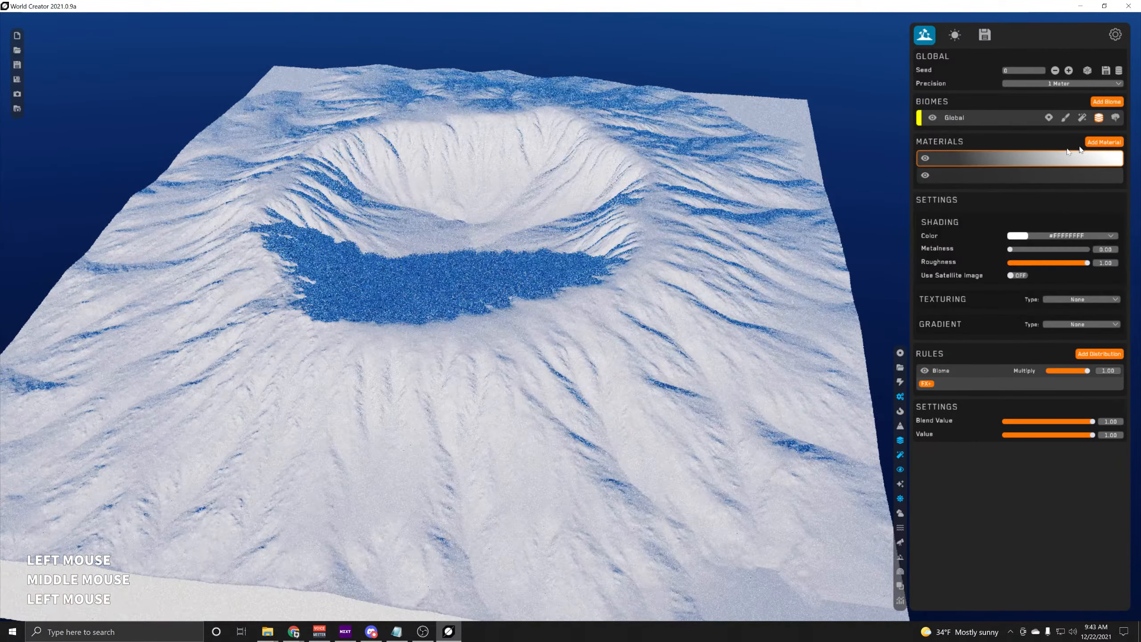
{"action": "left_click", "coordinate": [971, 162]}
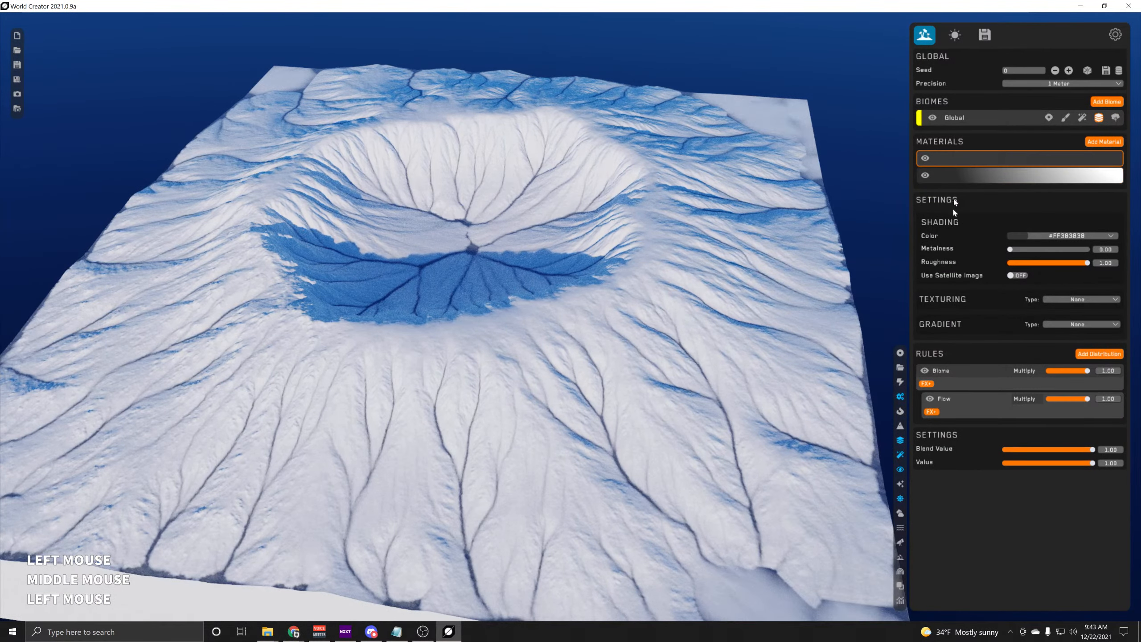
Set the Iterations of the dark grey material's Flow rule to 447
{"action": "middle_click_drag", "start_coordinate": [724, 430], "coordinate": [916, 392]}
{"action": "left_click", "coordinate": [945, 400]}
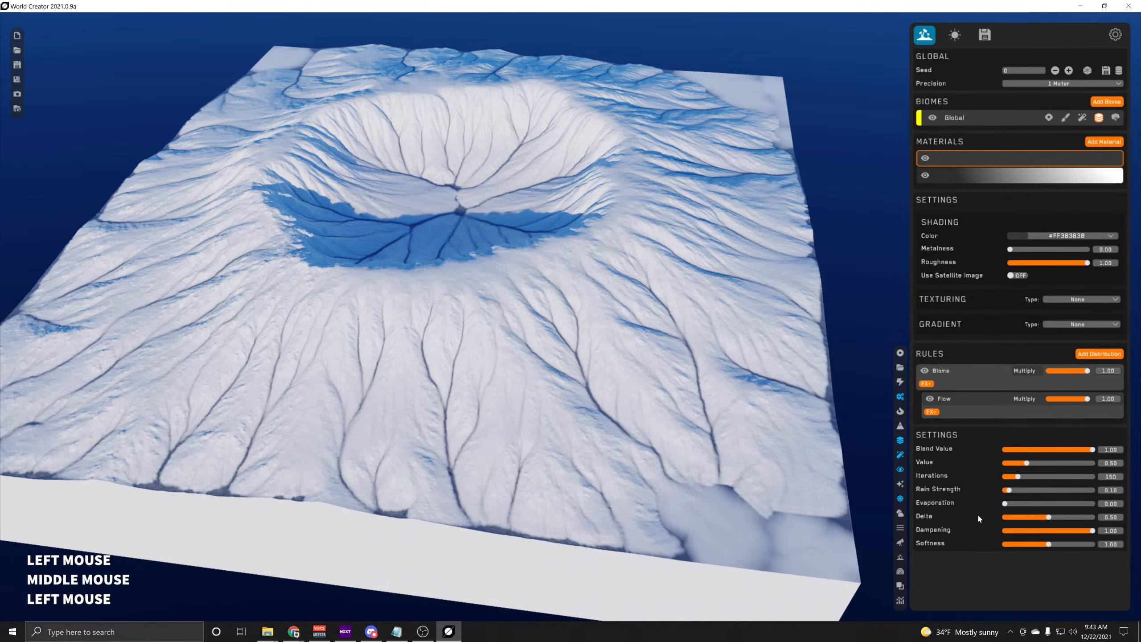
{"action": "middle_click_drag", "start_coordinate": [618, 381], "coordinate": [661, 391]}
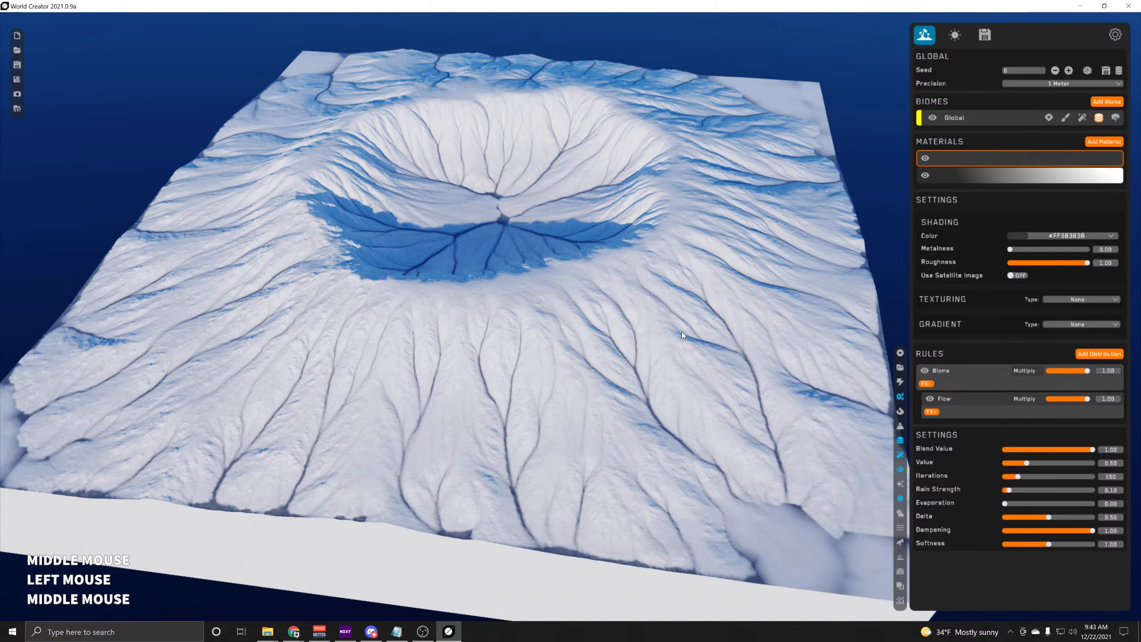
{"action": "middle_click_drag", "start_coordinate": [682, 334], "coordinate": [615, 339]}
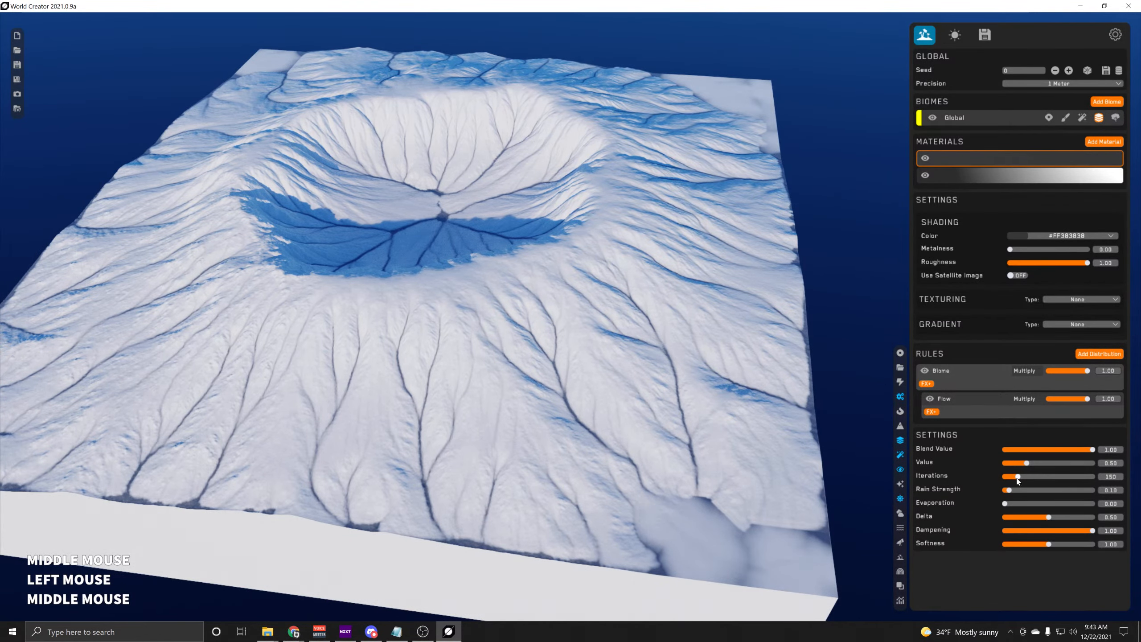
{"action": "left_click_drag", "start_coordinate": [1018, 477], "coordinate": [1045, 479]}
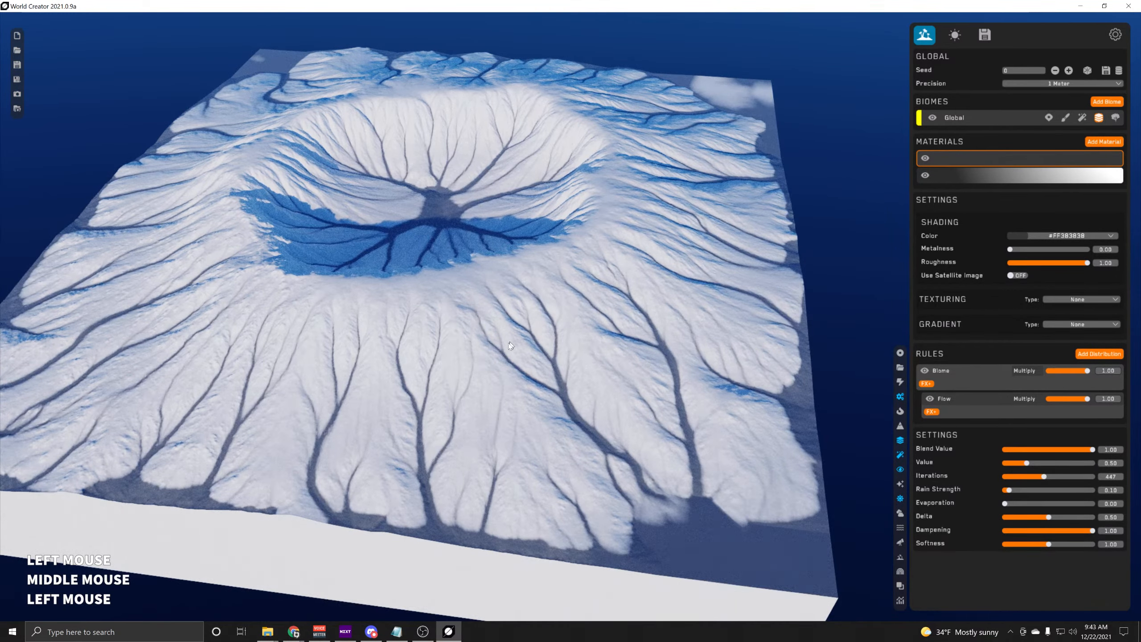
Set the Flow rule's Rain Strength to 0.56, Evaporation to 0.12 and Delta to 0.26
{"action": "middle_click_drag", "start_coordinate": [510, 345], "coordinate": [570, 454]}
{"action": "right_click_drag", "start_coordinate": [570, 454], "coordinate": [495, 405]}
{"action": "middle_click_drag", "start_coordinate": [495, 405], "coordinate": [404, 296]}
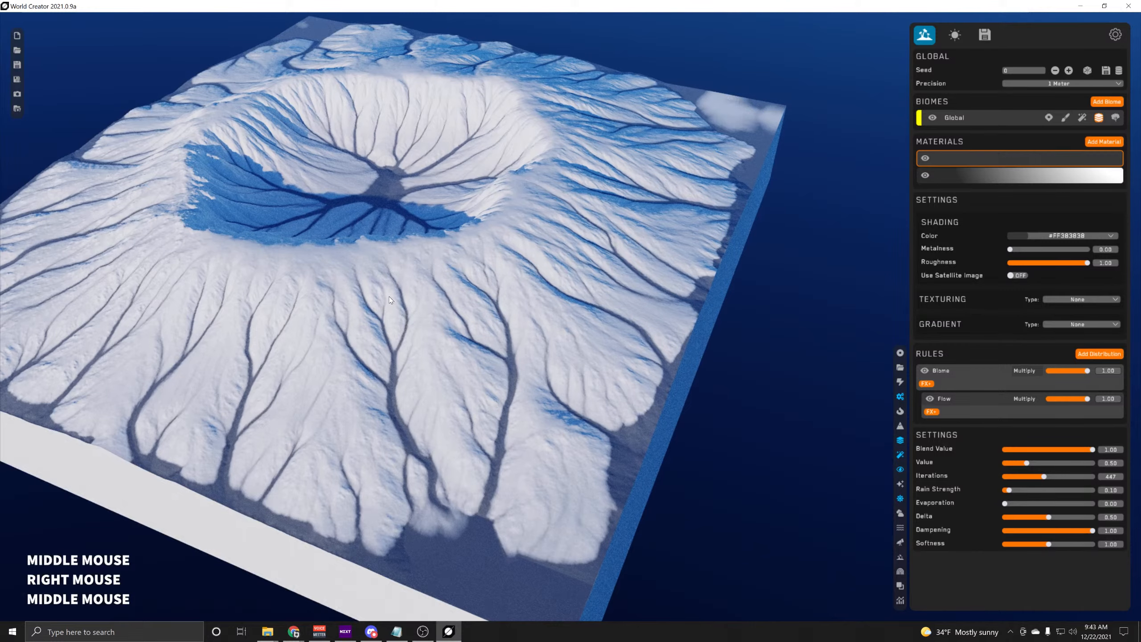
{"action": "left_click_drag", "start_coordinate": [1048, 491], "coordinate": [1033, 493]}
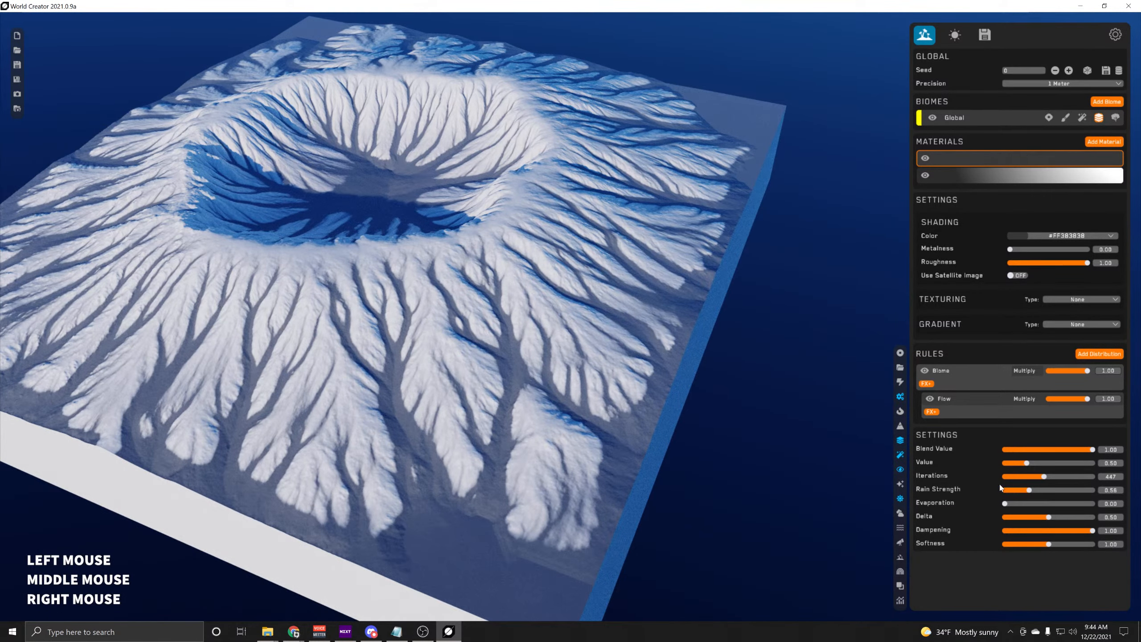
{"action": "mouse_move", "coordinate": [1005, 503]}
{"action": "left_mouse_down"}
{"action": "mouse_move", "coordinate": [1027, 504]}
{"action": "mouse_move", "coordinate": [1015, 503]}
{"action": "left_mouse_up"}
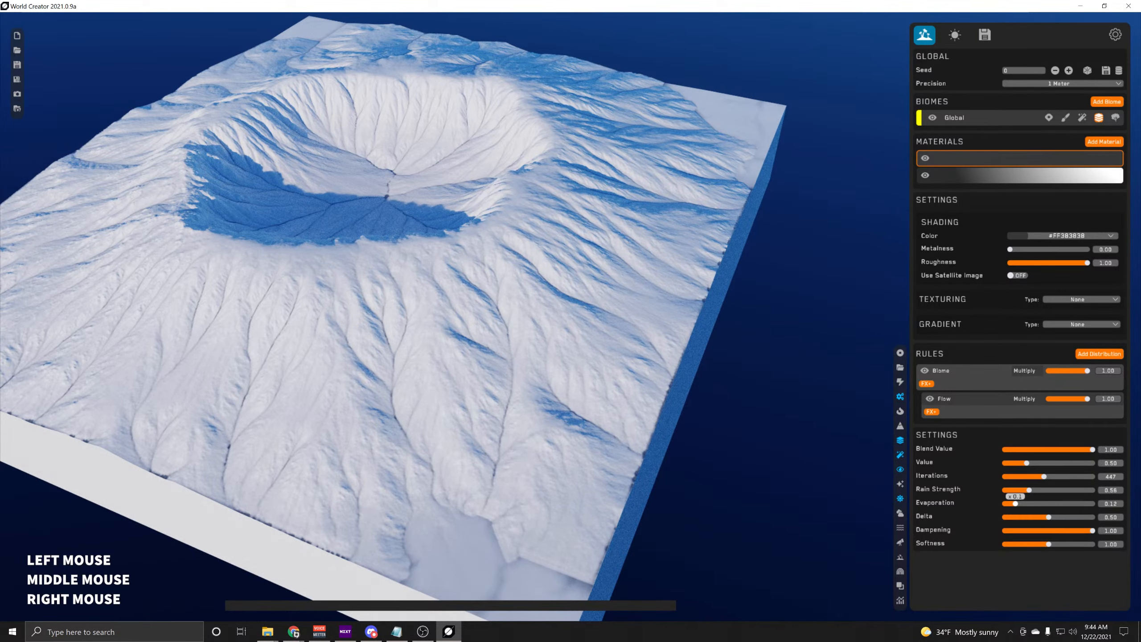
{"action": "middle_click_drag", "start_coordinate": [517, 341], "coordinate": [505, 353]}
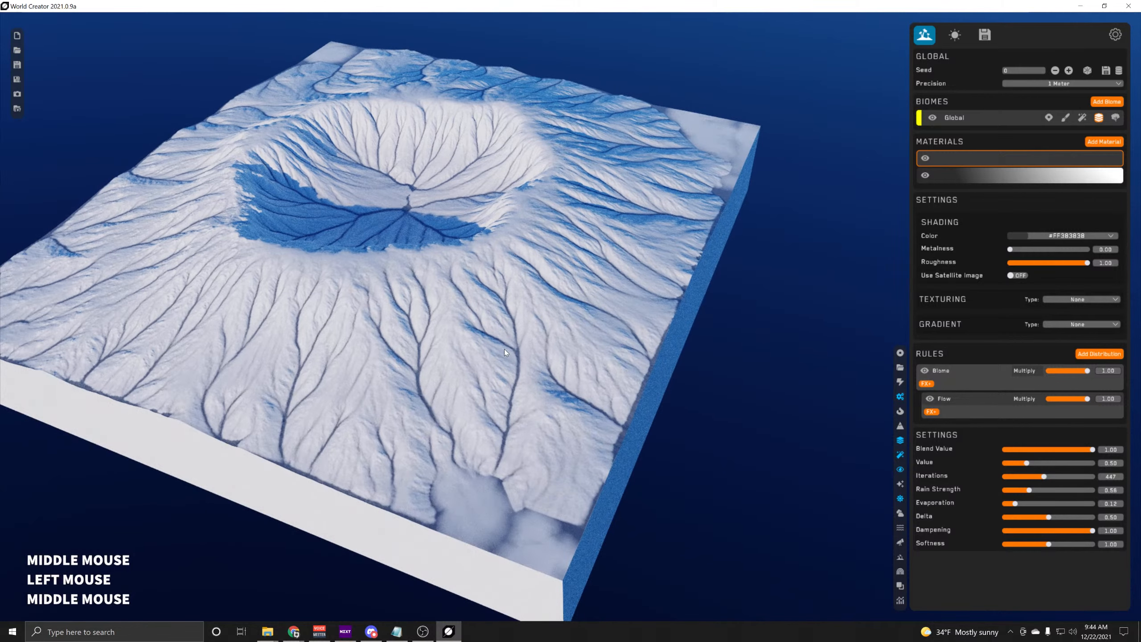
{"action": "mouse_move", "coordinate": [1049, 518]}
{"action": "left_mouse_down"}
{"action": "mouse_move", "coordinate": [1030, 517]}
{"action": "mouse_move", "coordinate": [1070, 518]}
{"action": "mouse_move", "coordinate": [1026, 518]}
{"action": "left_mouse_up"}
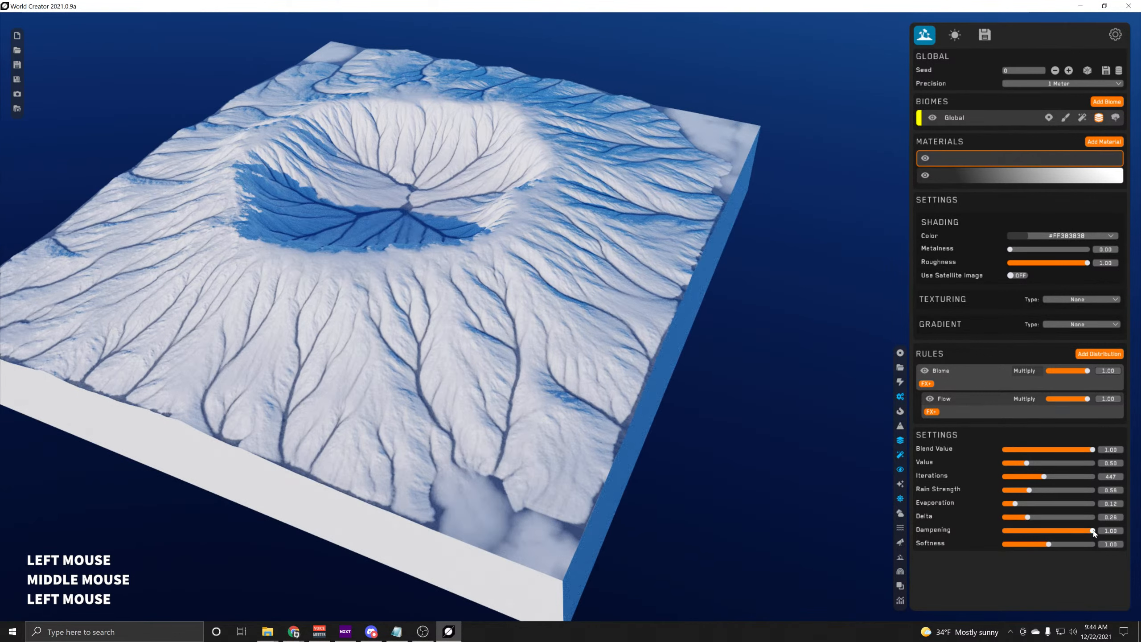
Try a Dampening of 0.23 on the Flow rule, inspect the slopes up close, and restore Dampening to 1.00
{"action": "left_click_drag", "start_coordinate": [1094, 533], "coordinate": [1025, 531]}
{"action": "scroll", "coordinate": [444, 430], "scroll_direction": "up", "scroll_amount": 5}
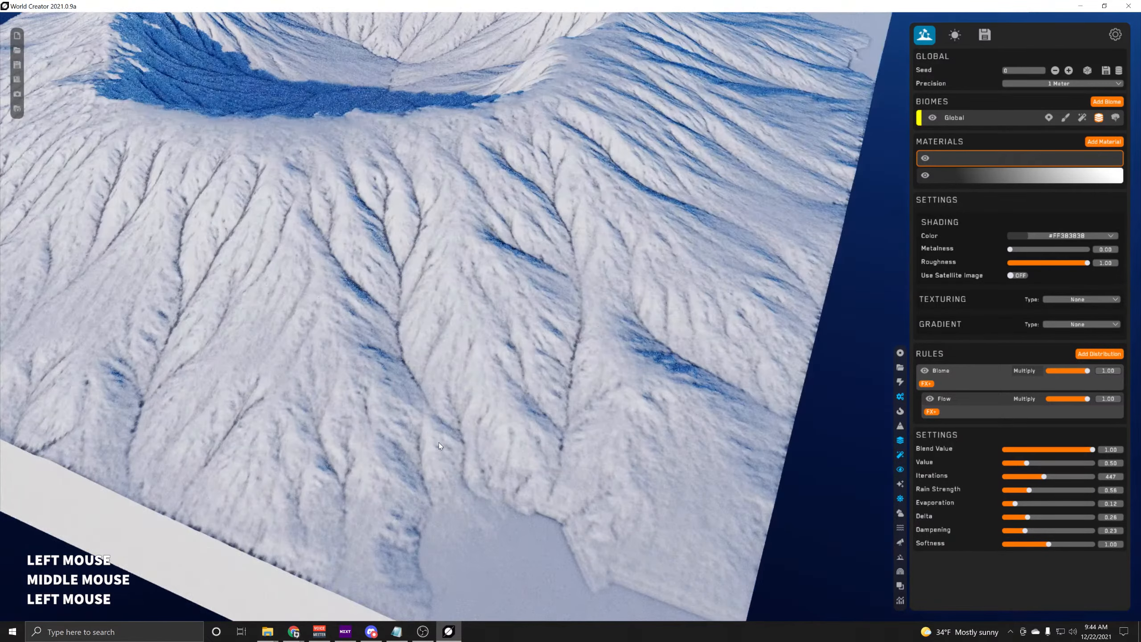
{"action": "scroll", "coordinate": [568, 282], "scroll_direction": "down", "scroll_amount": 3}
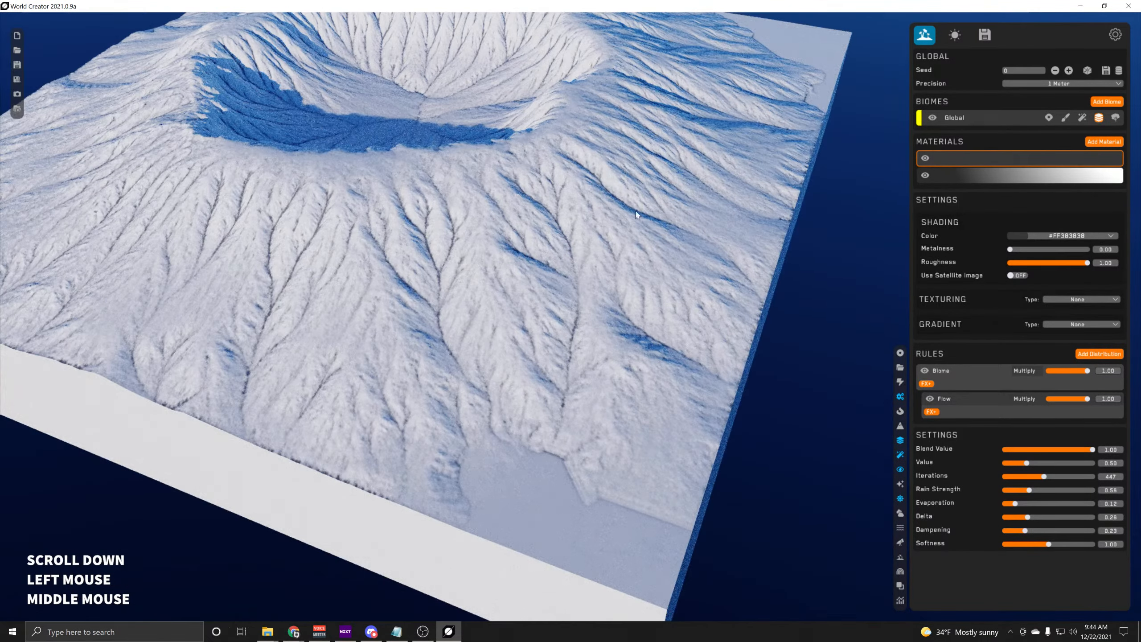
{"action": "middle_click_drag", "start_coordinate": [637, 215], "coordinate": [656, 344]}
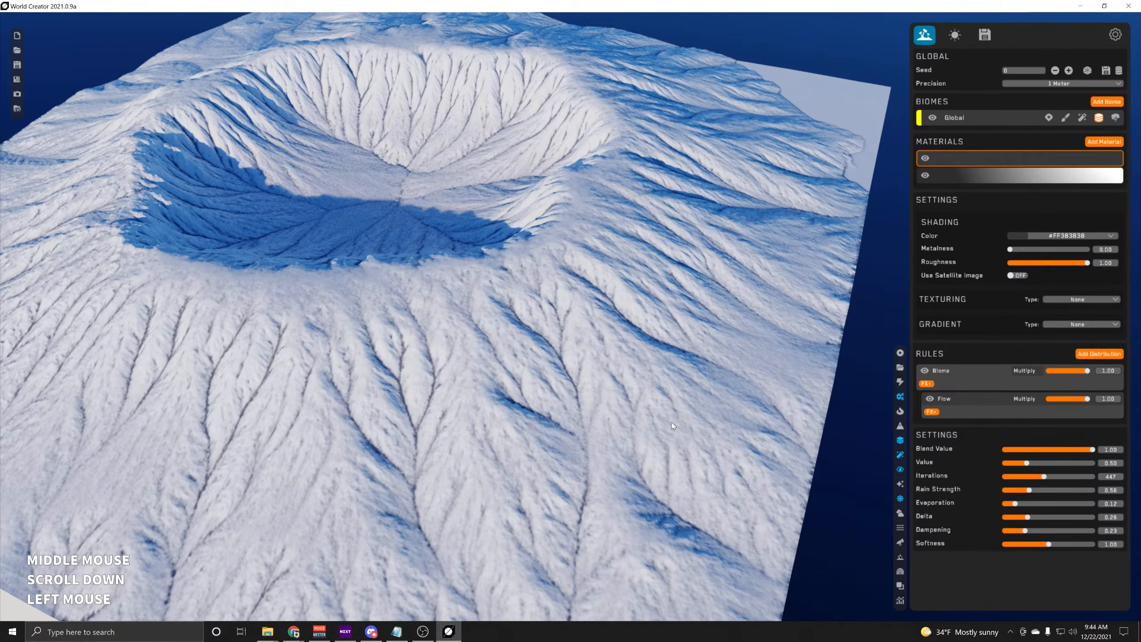
{"action": "left_click_drag", "start_coordinate": [1026, 531], "coordinate": [1093, 531]}
{"action": "middle_click_drag", "start_coordinate": [594, 413], "coordinate": [663, 286]}
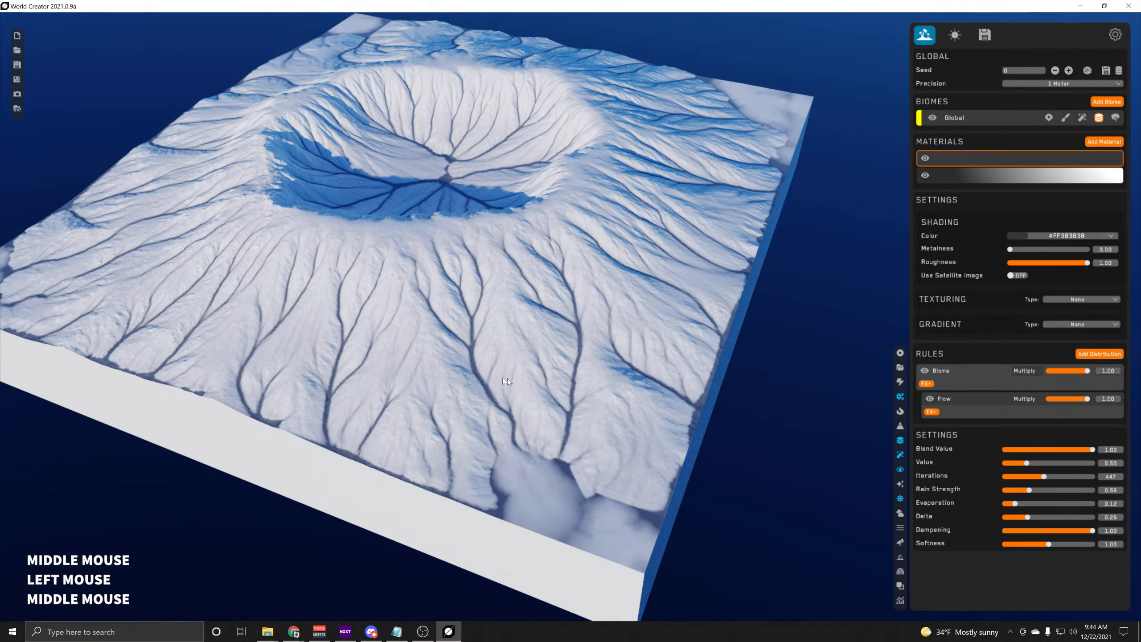
Test the Flow rule's Softness at 0.00 and raise it to 1.62
{"action": "left_click_drag", "start_coordinate": [1050, 544], "coordinate": [1005, 545]}
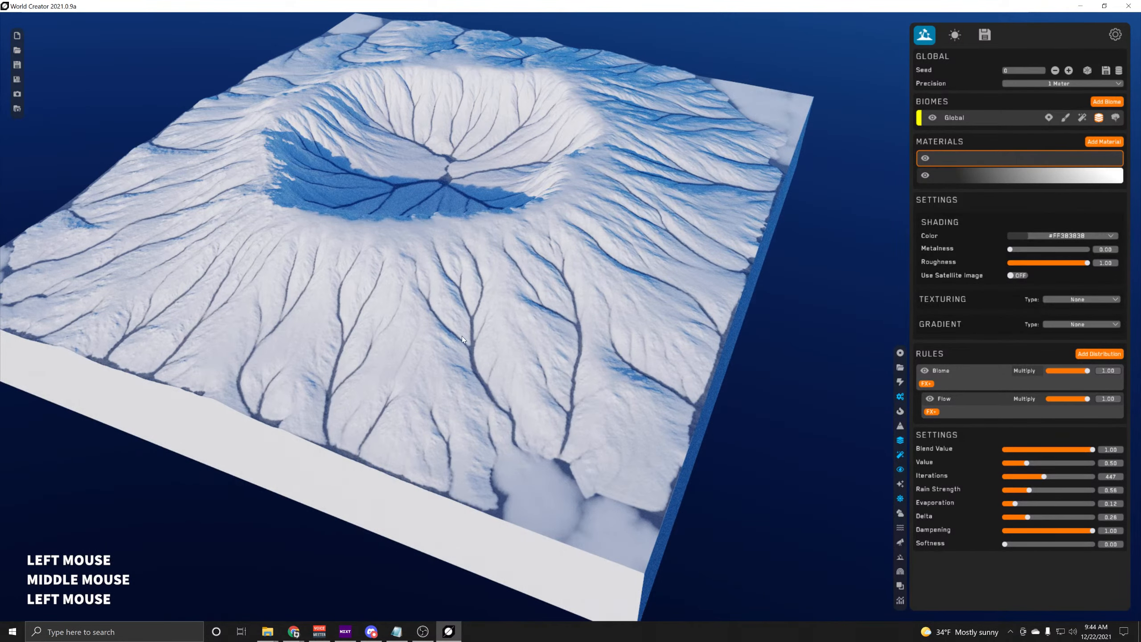
{"action": "left_click_drag", "start_coordinate": [1011, 544], "coordinate": [1076, 544]}
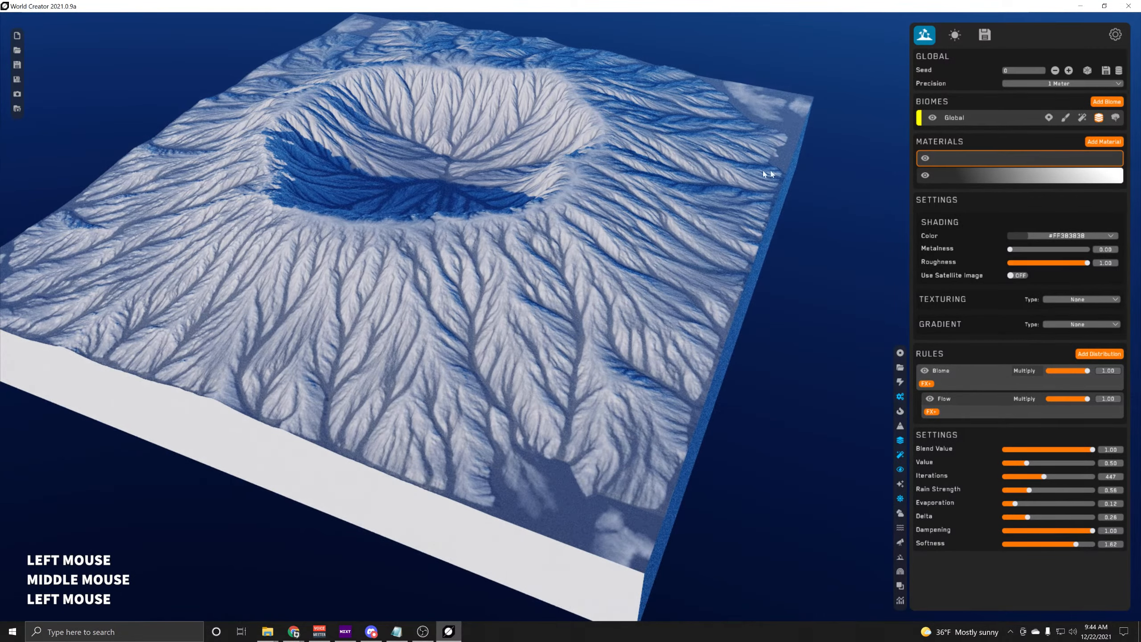
{"action": "middle_click_drag", "start_coordinate": [555, 189], "coordinate": [555, 227]}
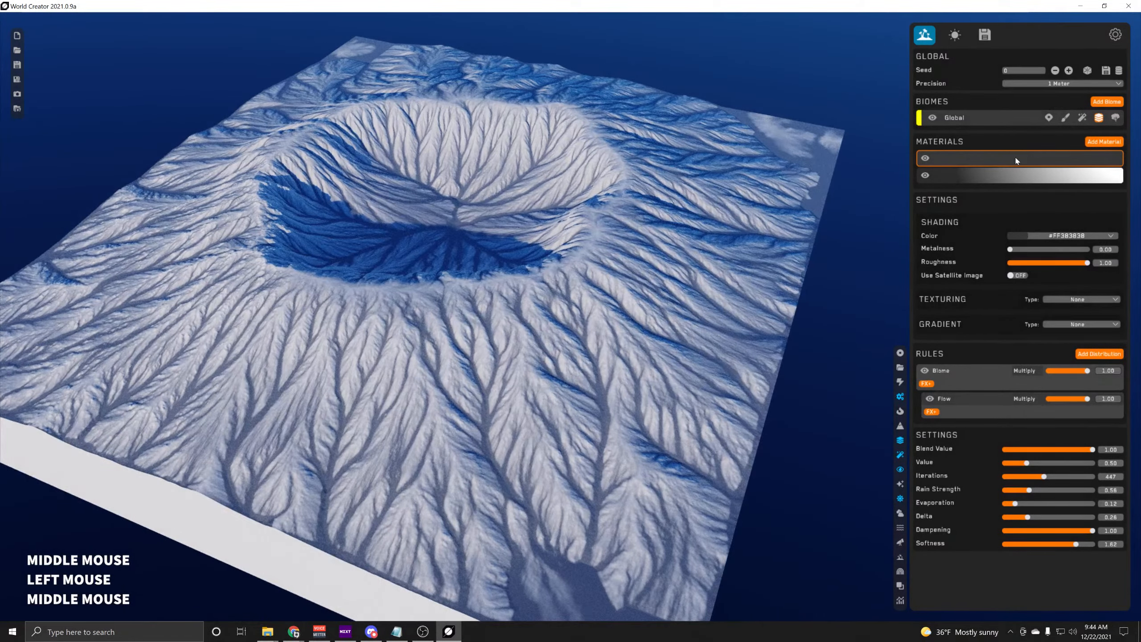
Duplicate the dark grey material and replace the copy's Flow rule with a Cavity rule using Strength 0.33 and Step Size 0.70
{"action": "right_click", "coordinate": [1017, 157]}
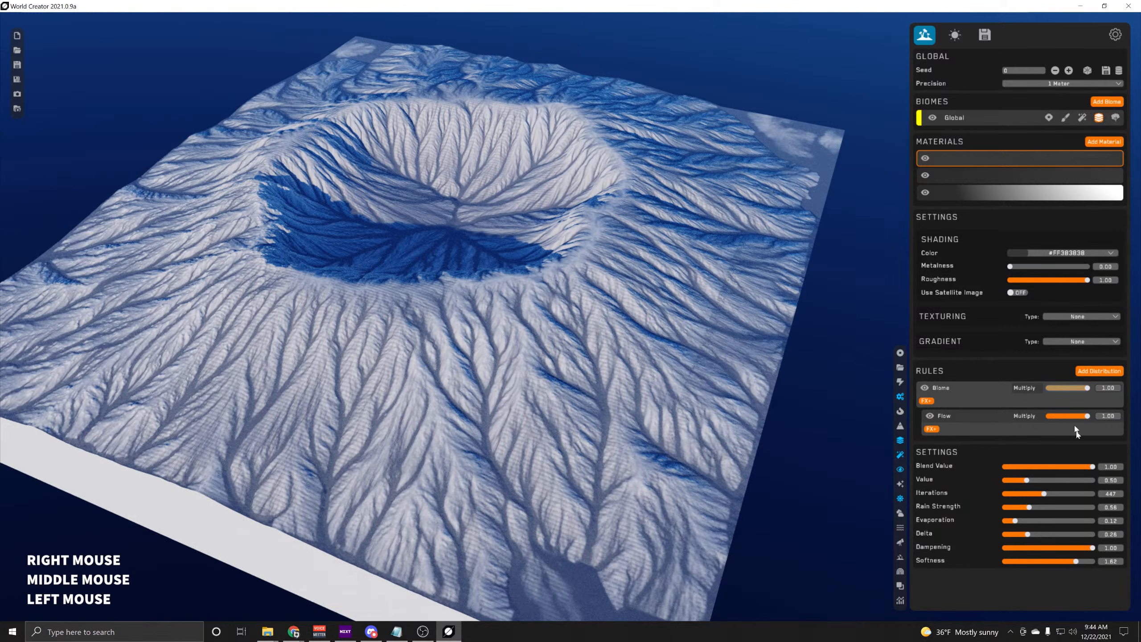
{"action": "left_click", "coordinate": [719, 418]}
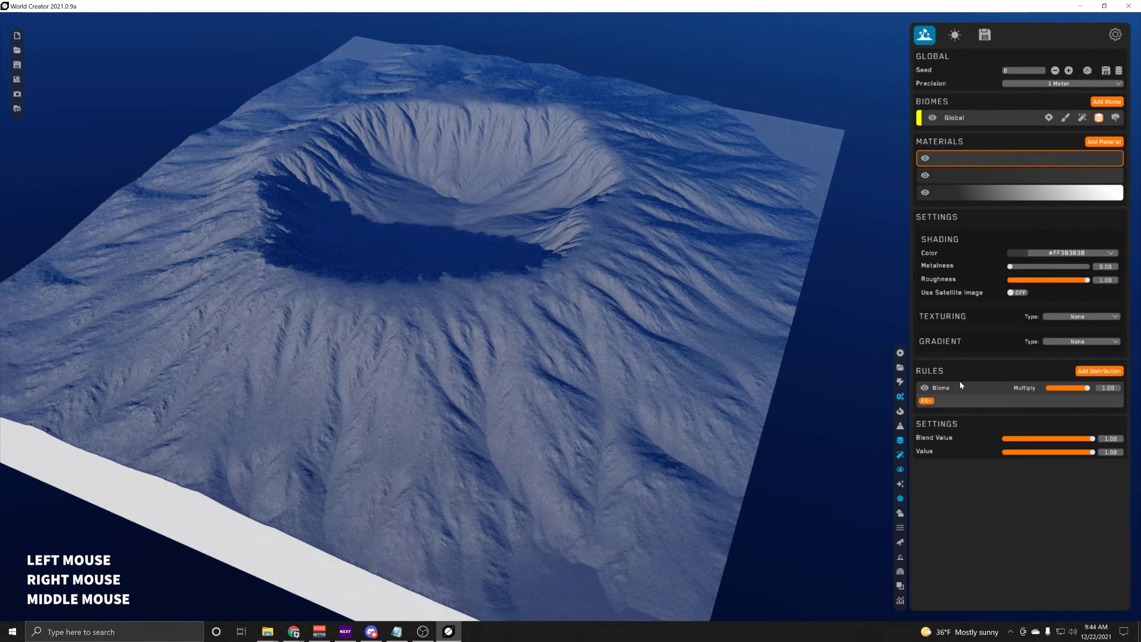
{"action": "left_click", "coordinate": [1103, 371]}
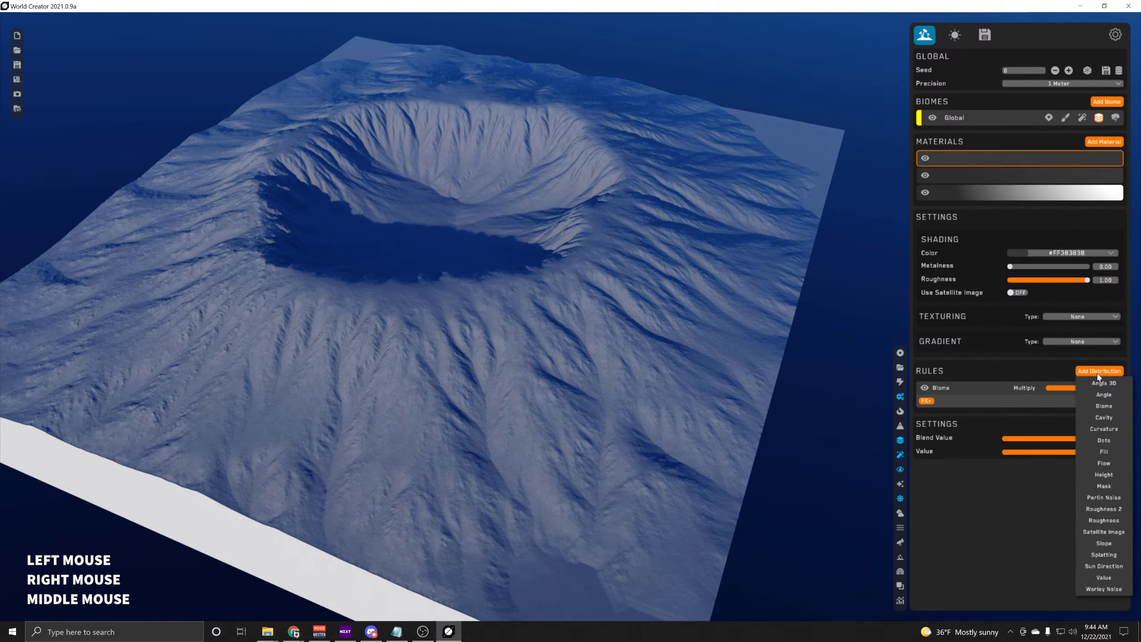
{"action": "left_click", "coordinate": [1106, 417]}
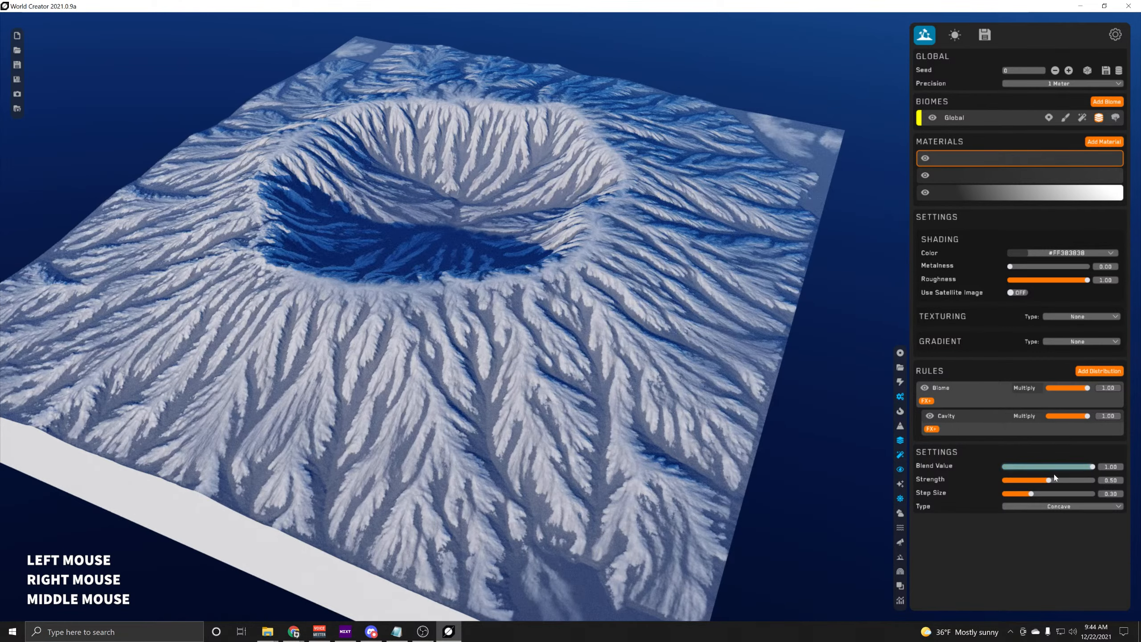
{"action": "mouse_move", "coordinate": [1031, 494]}
{"action": "left_mouse_down"}
{"action": "mouse_move", "coordinate": [1066, 494]}
{"action": "mouse_move", "coordinate": [1034, 480]}
{"action": "left_mouse_up"}
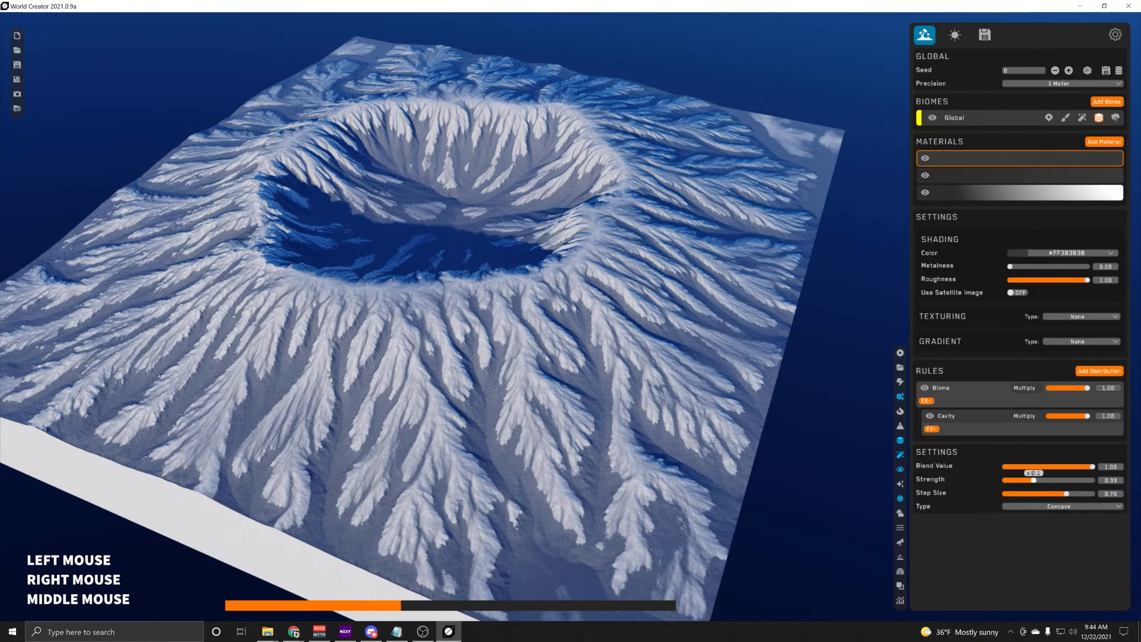
Add a Height rule ranging from -300 to 39.58 under Cavity, with a Small Flow effect at Strength 0.25 and Direction -0.83
{"action": "left_click", "coordinate": [1099, 371]}
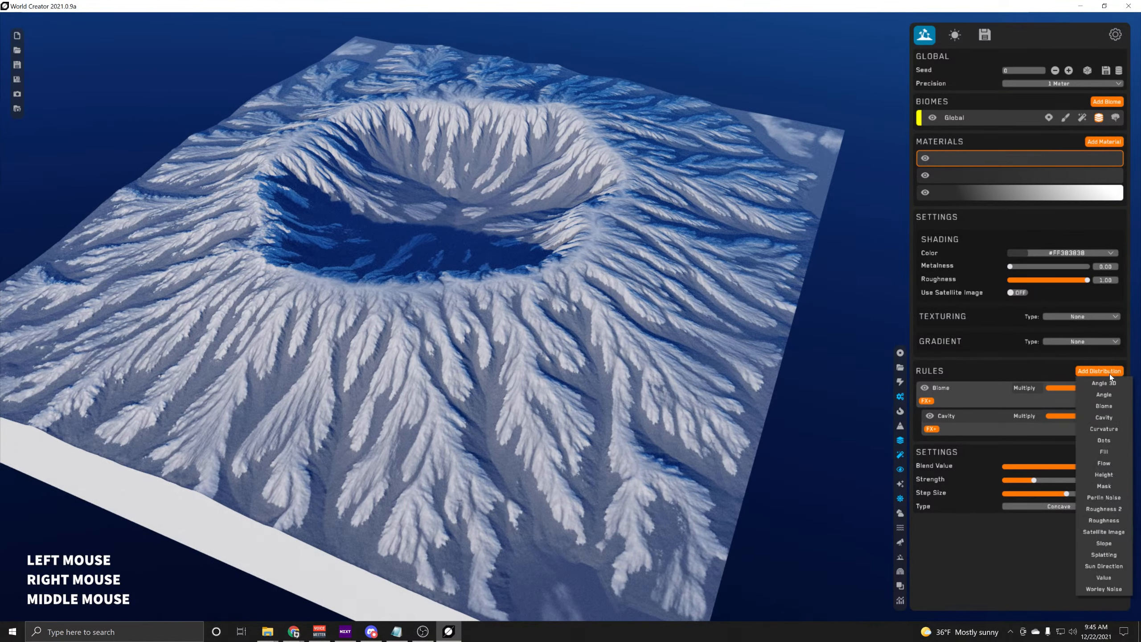
{"action": "left_click", "coordinate": [1104, 475]}
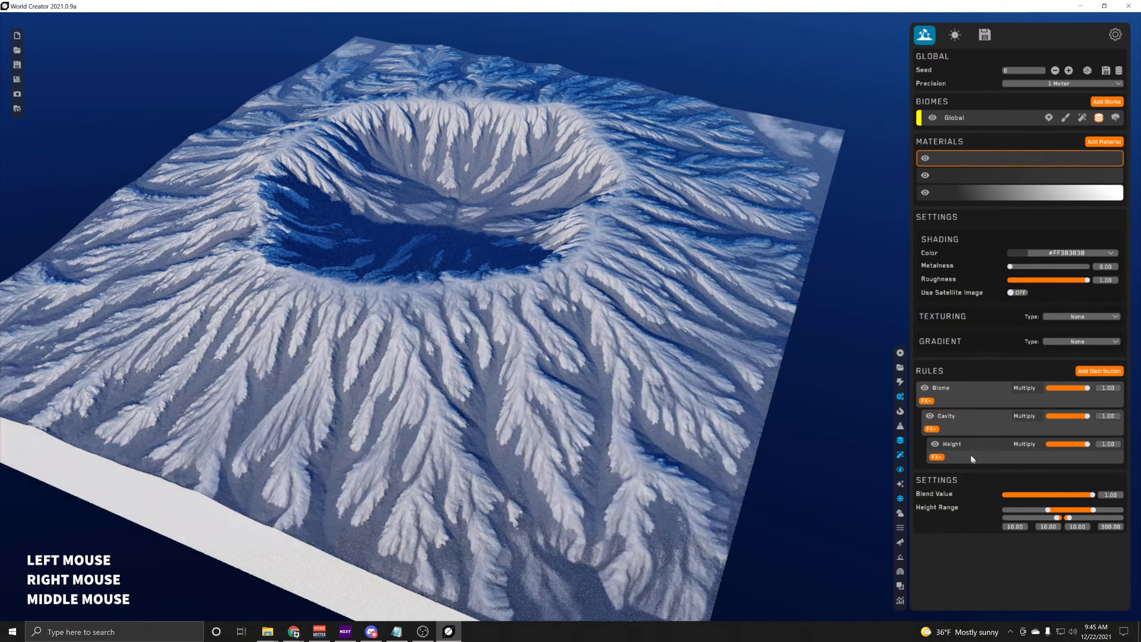
{"action": "mouse_move", "coordinate": [1071, 510]}
{"action": "left_mouse_down"}
{"action": "mouse_move", "coordinate": [1037, 514]}
{"action": "mouse_move", "coordinate": [1078, 510]}
{"action": "mouse_move", "coordinate": [1054, 511]}
{"action": "left_mouse_up"}
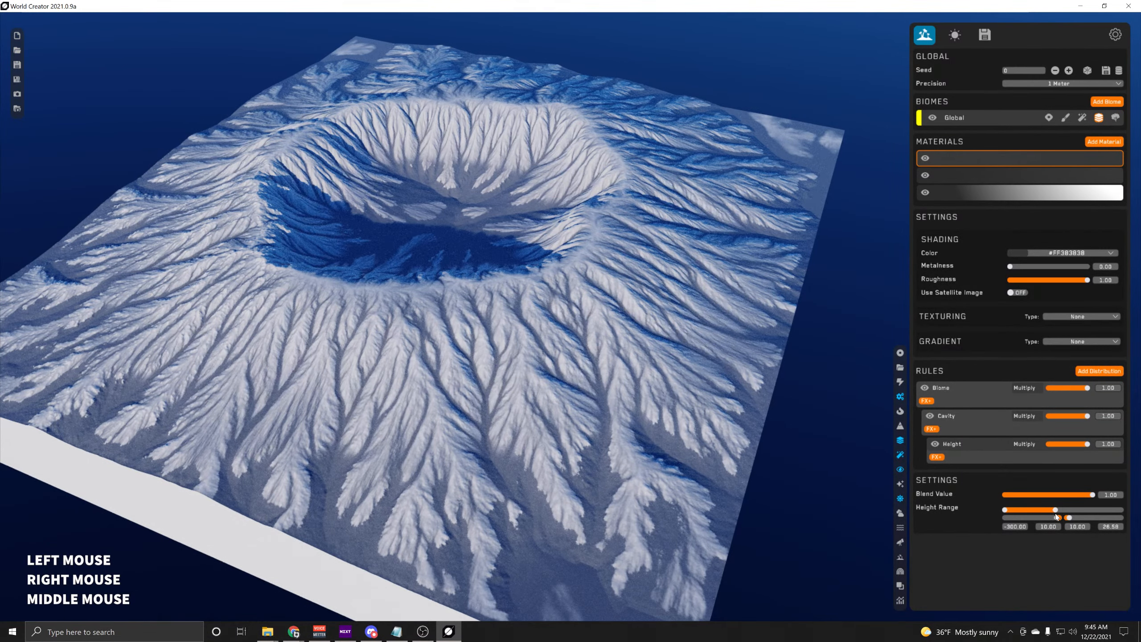
{"action": "left_click", "coordinate": [937, 457]}
{"action": "left_click", "coordinate": [997, 413]}
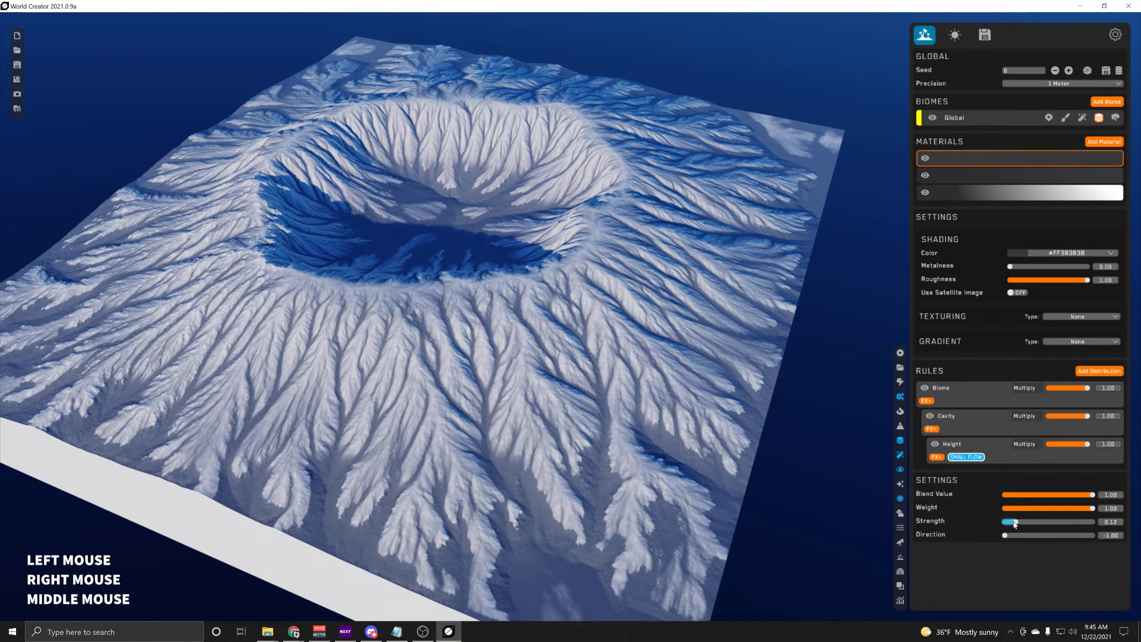
{"action": "mouse_move", "coordinate": [1016, 522]}
{"action": "left_mouse_down"}
{"action": "mouse_move", "coordinate": [1026, 522]}
{"action": "mouse_move", "coordinate": [1013, 536]}
{"action": "left_mouse_up"}
Change the uppermost material's color to the muted red #FF714C4C and view the terrain from another angle
{"action": "left_click", "coordinate": [1054, 253]}
{"action": "mouse_move", "coordinate": [1079, 292]}
{"action": "left_mouse_down"}
{"action": "mouse_move", "coordinate": [1101, 293]}
{"action": "mouse_move", "coordinate": [1083, 294]}
{"action": "left_mouse_up"}
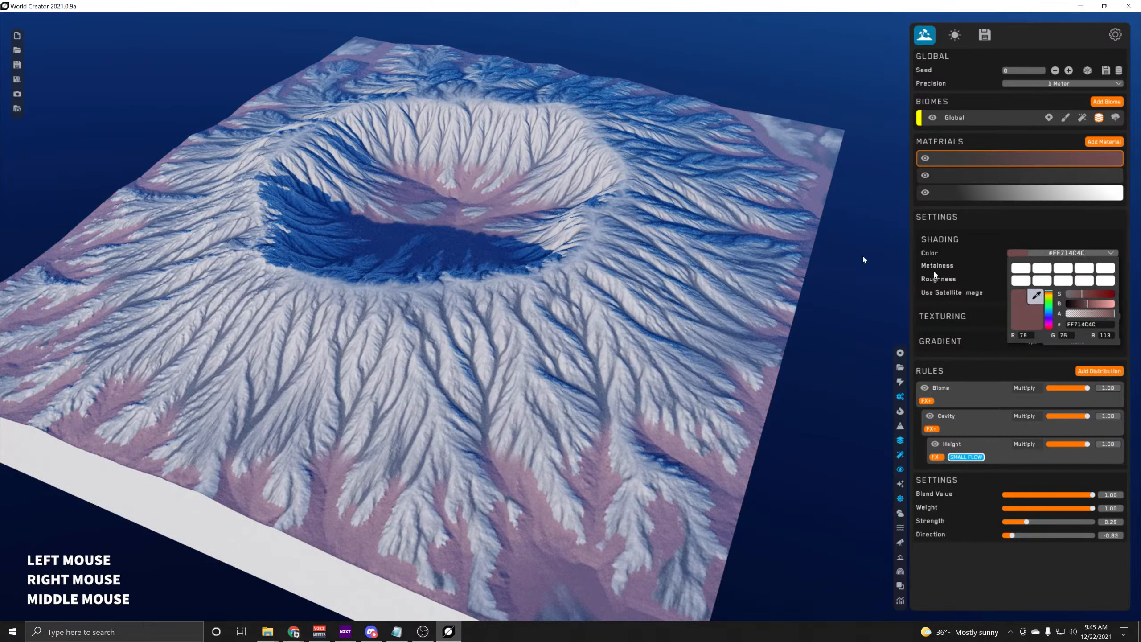
{"action": "scroll", "coordinate": [552, 231], "scroll_direction": "up", "scroll_amount": 1}
{"action": "right_click_drag", "start_coordinate": [552, 231], "coordinate": [809, 261]}
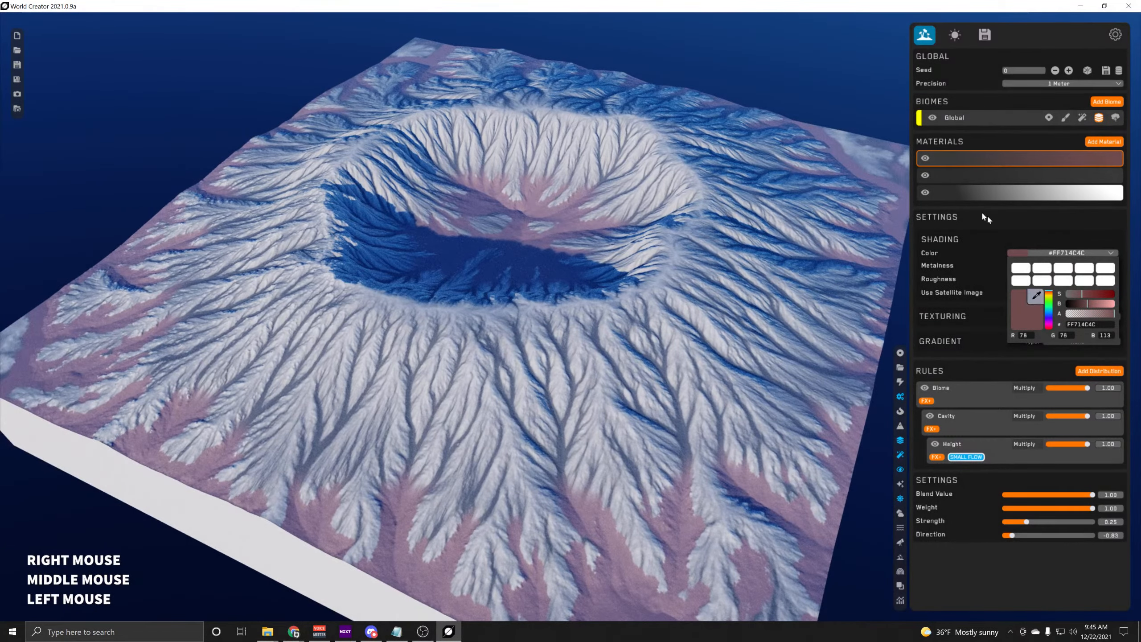
Delete the reddish and dark grey materials and select the remaining white material
{"action": "left_click_drag", "start_coordinate": [1015, 166], "coordinate": [669, 162]}
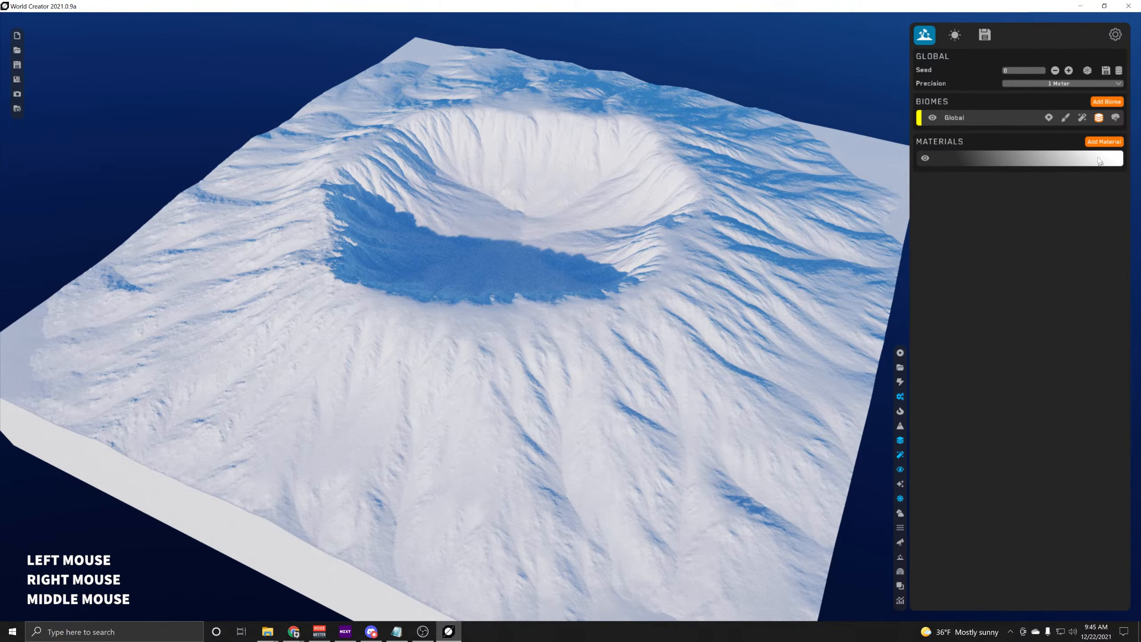
{"action": "left_click", "coordinate": [1030, 160]}
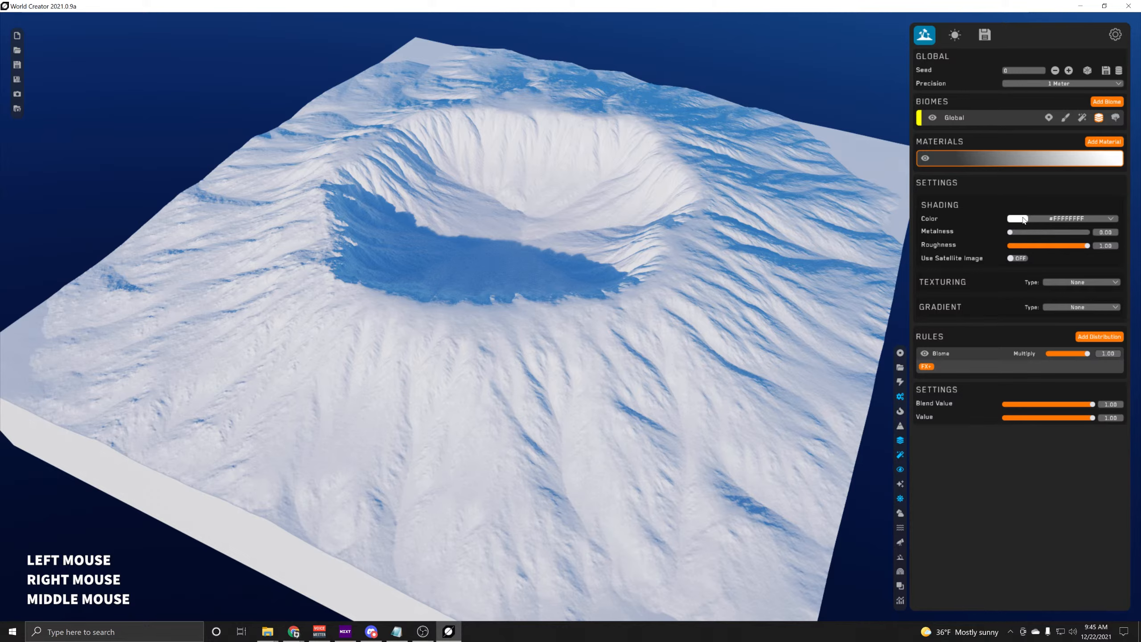
Set the remaining material's color to the light orange #FFFFB069
{"action": "left_click", "coordinate": [1018, 218]}
{"action": "mouse_move", "coordinate": [1047, 268]}
{"action": "left_mouse_down"}
{"action": "mouse_move", "coordinate": [1047, 282]}
{"action": "mouse_move", "coordinate": [1046, 263]}
{"action": "left_mouse_up"}
{"action": "left_click", "coordinate": [1075, 261]}
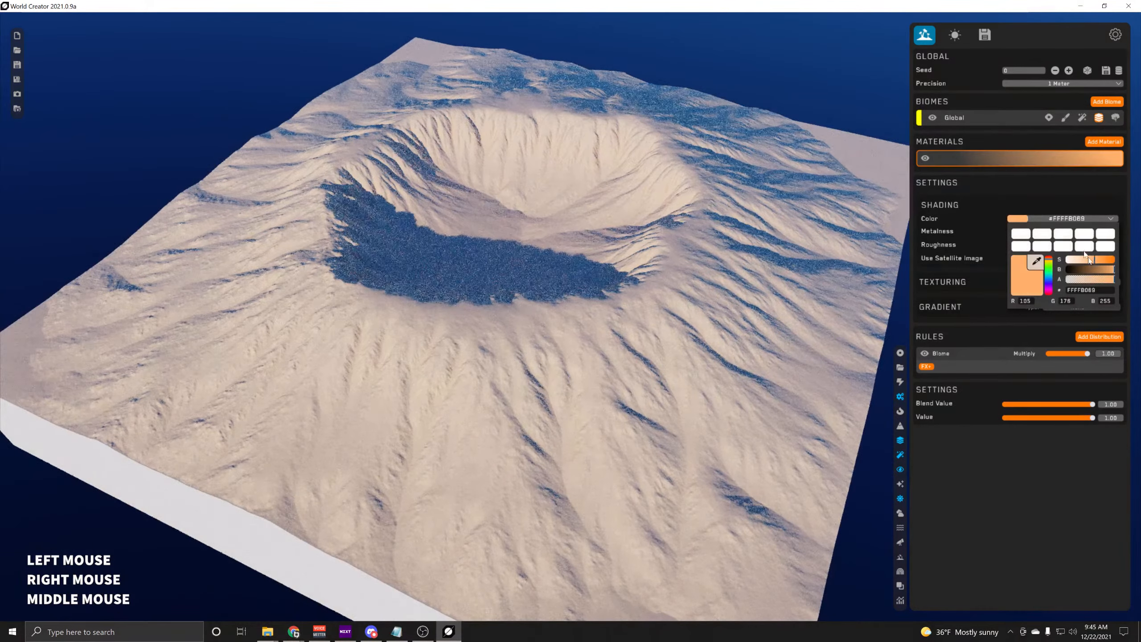
{"action": "left_click", "coordinate": [1061, 190]}
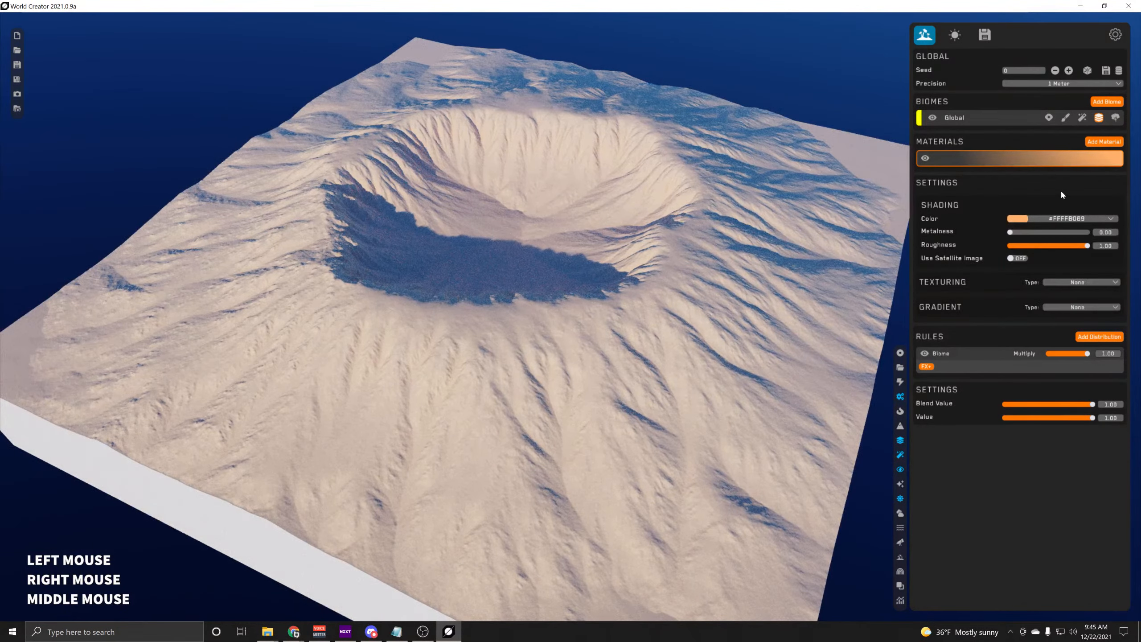
Sample the dark blue viewport background with the eyedropper to set the material's color to #FF0D326F
{"action": "left_click", "coordinate": [1053, 220]}
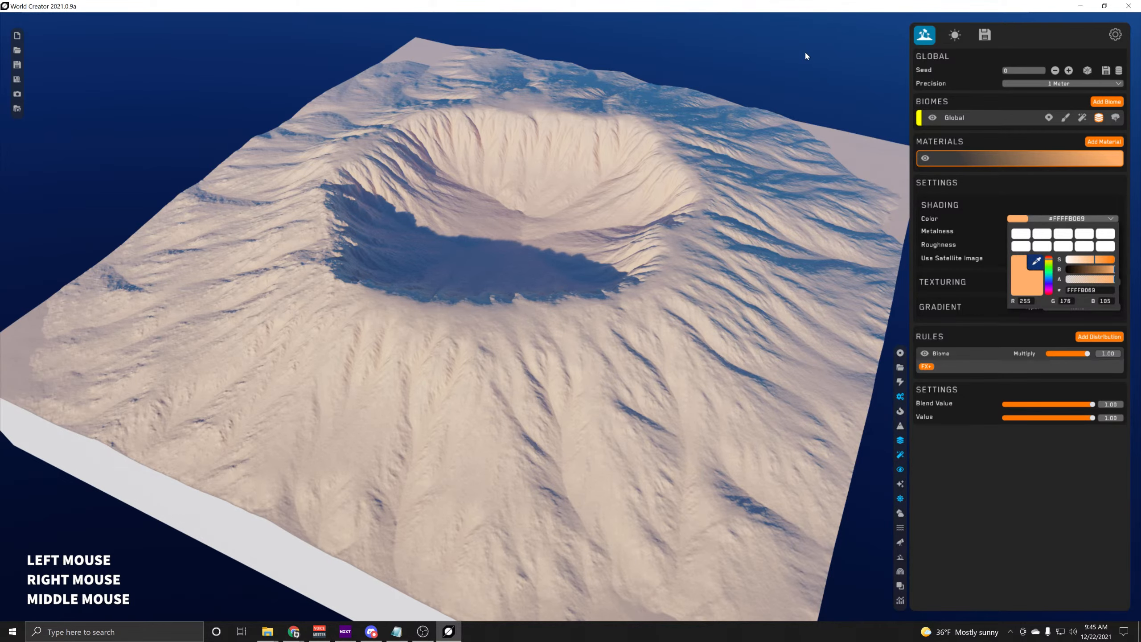
{"action": "key", "text": "space"}
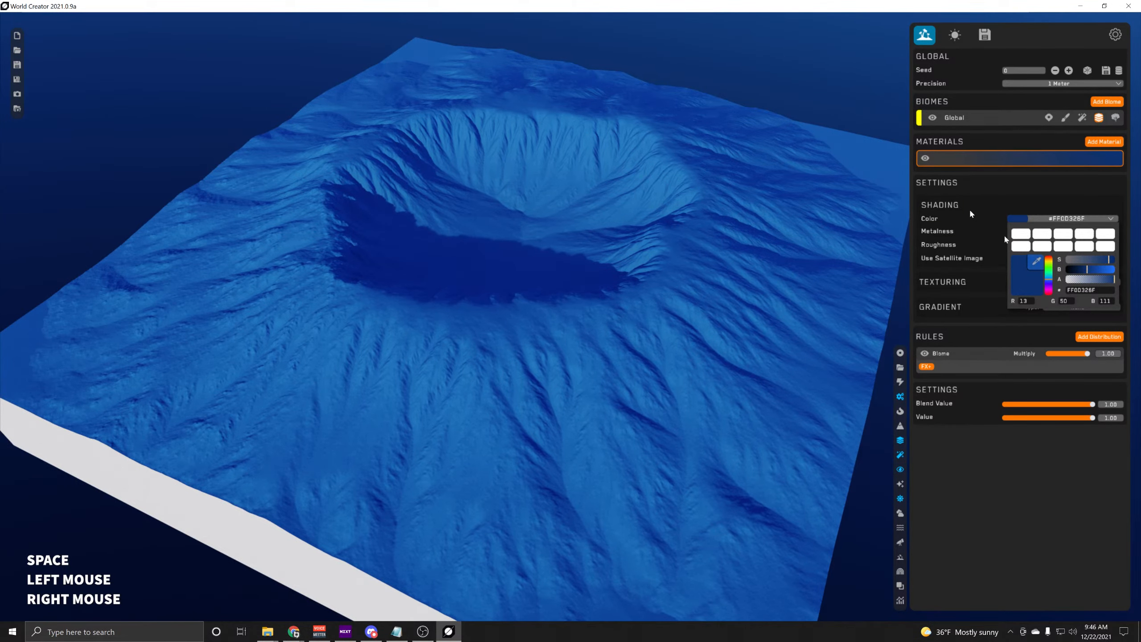
{"action": "left_click", "coordinate": [1037, 261]}
{"action": "left_click", "coordinate": [831, 35]}
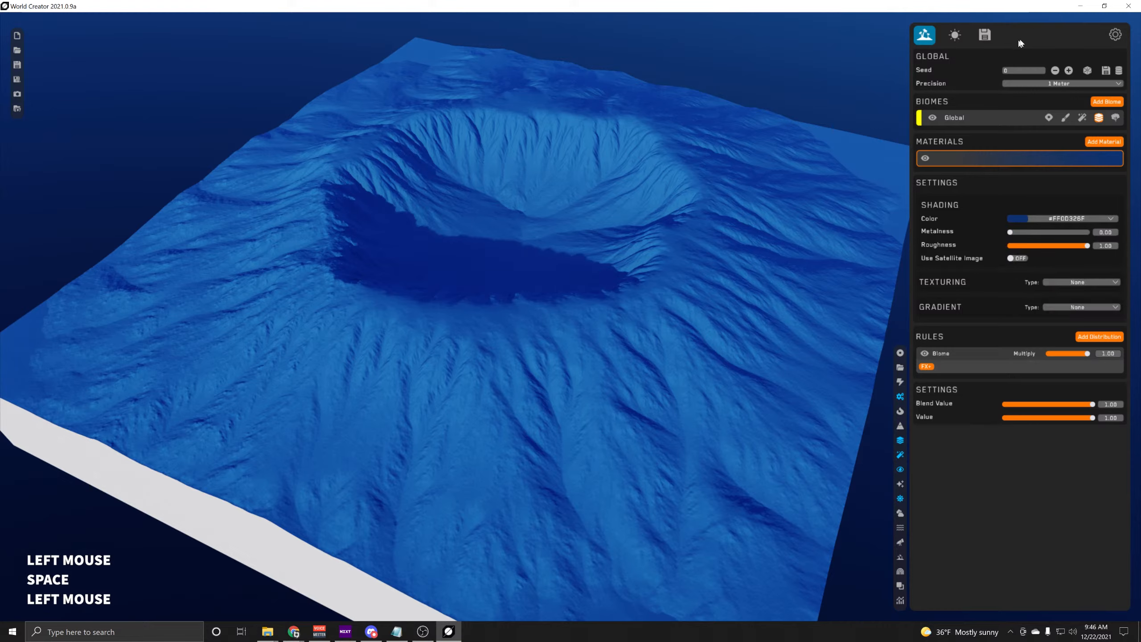
Sample white from the window's title bar with the eyedropper to set the material's color to #FFFFFFFF
{"action": "left_click", "coordinate": [1044, 216]}
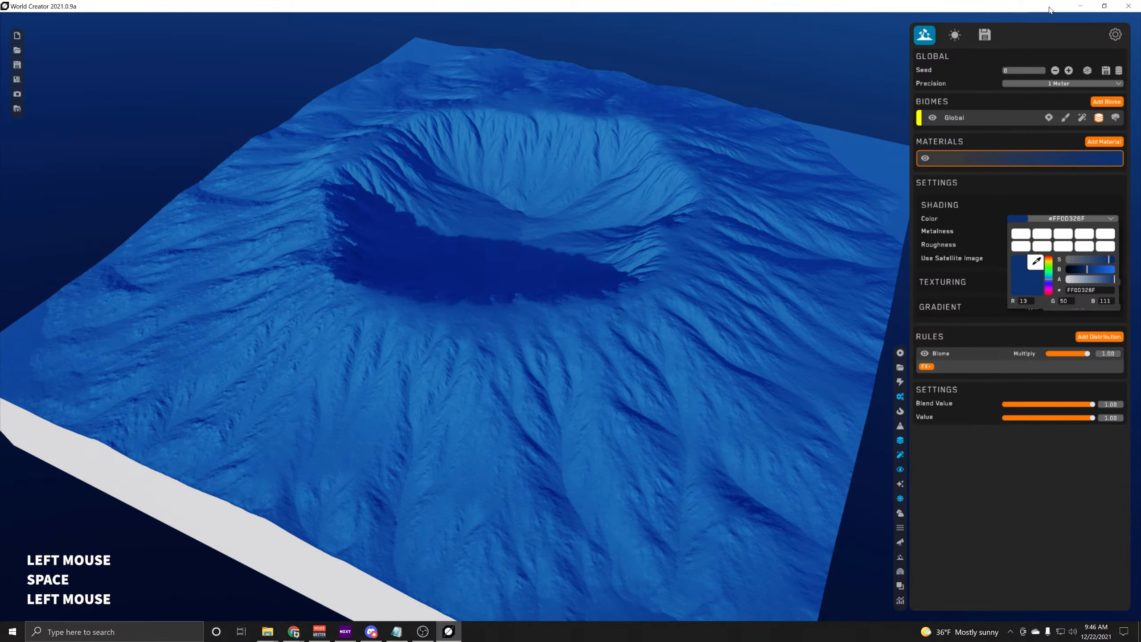
{"action": "key", "text": "space"}
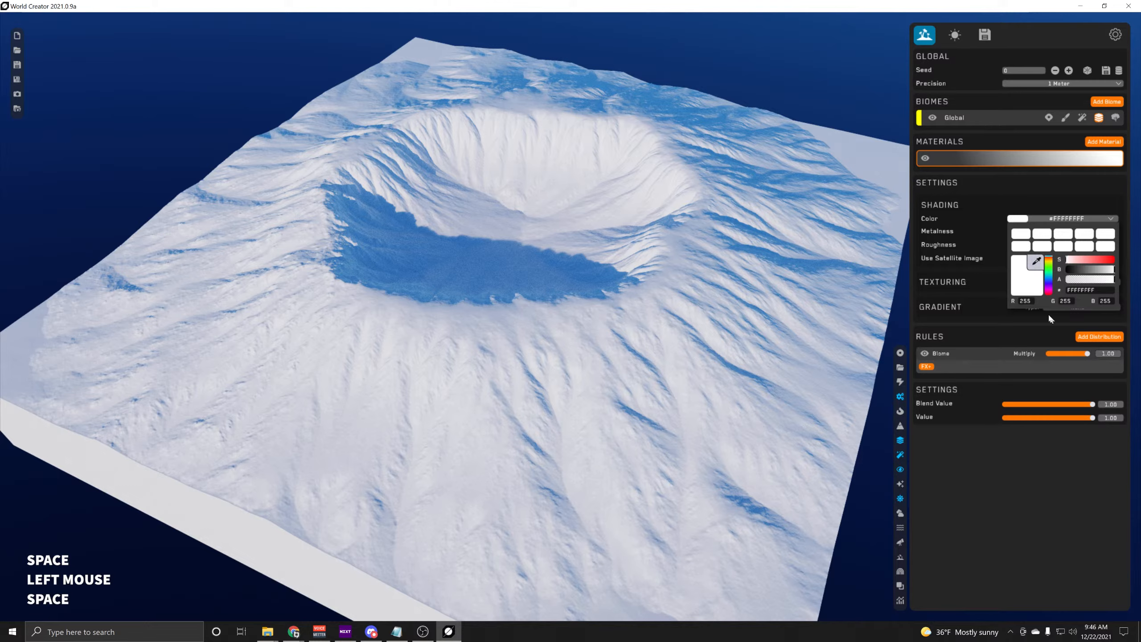
{"action": "left_click", "coordinate": [1070, 193]}
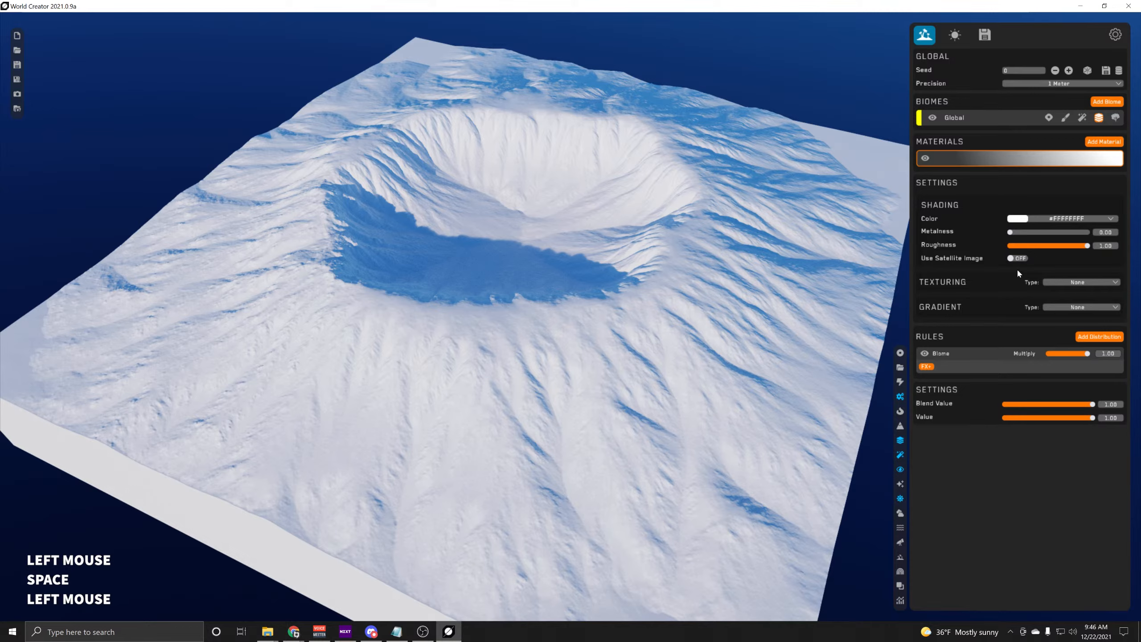
Set the white material's Texturing type to Textures
{"action": "left_click", "coordinate": [1064, 282]}
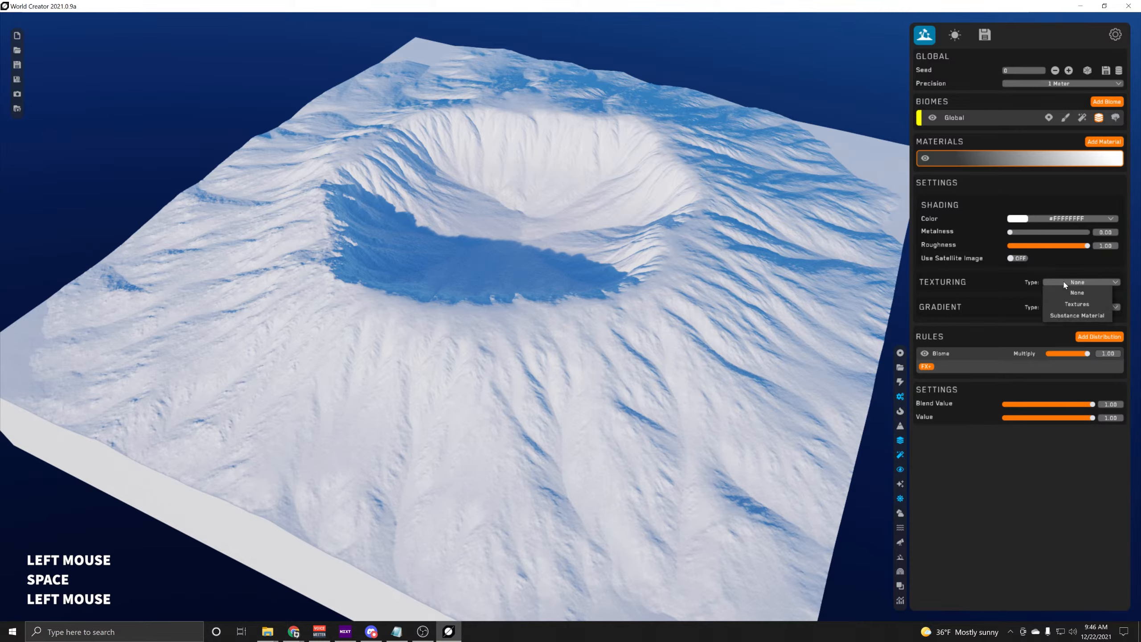
{"action": "left_click", "coordinate": [1081, 305]}
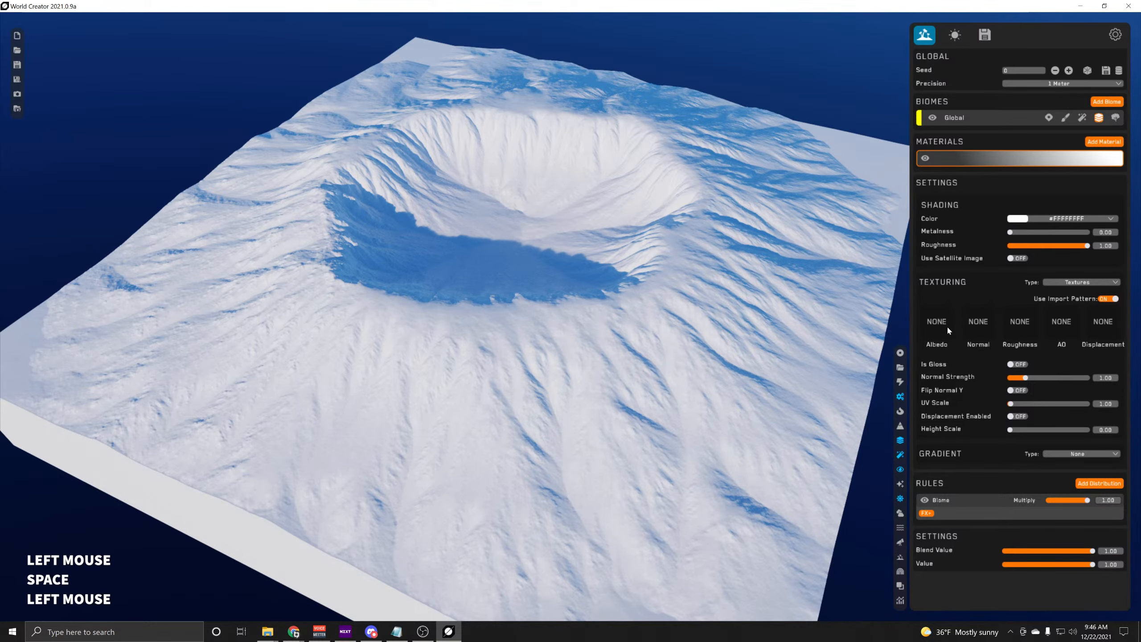
Browse from the white material's Albedo slot to the tex folder of FORESTROAD-04 in the RD_Textures library
{"action": "left_click", "coordinate": [946, 314]}
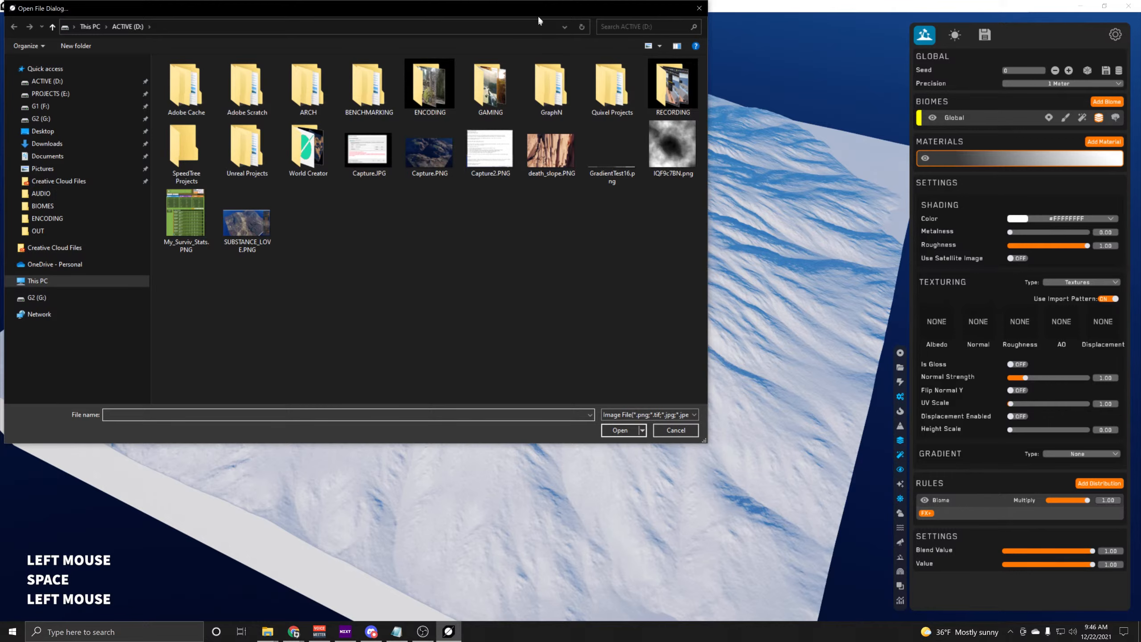
{"action": "key", "text": "Escape"}
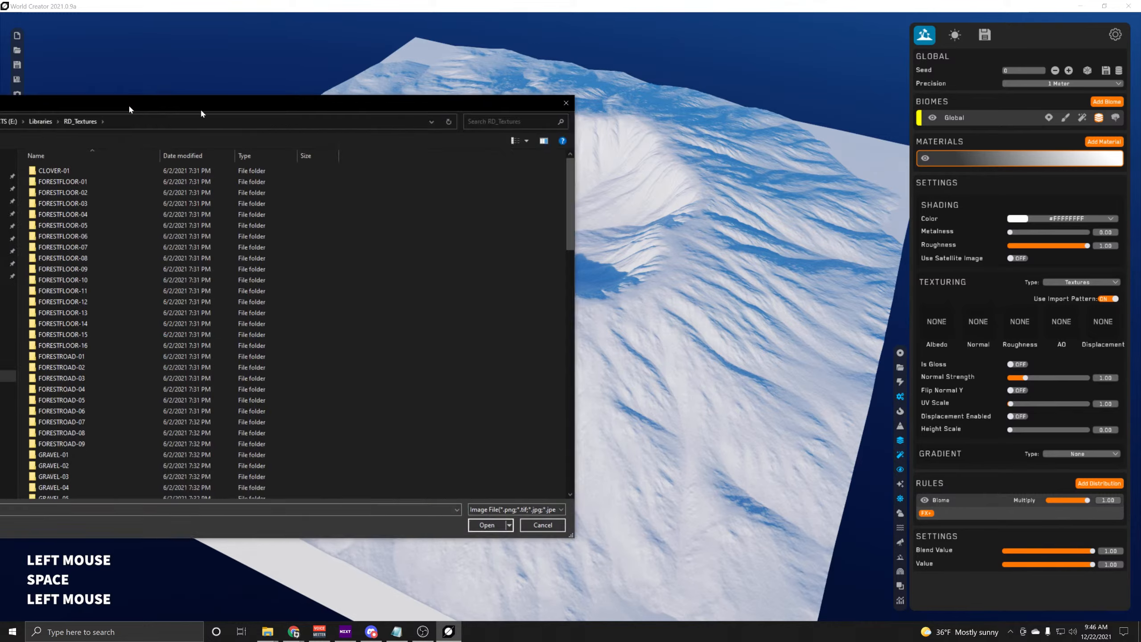
{"action": "left_click_drag", "start_coordinate": [200, 108], "coordinate": [337, 31]}
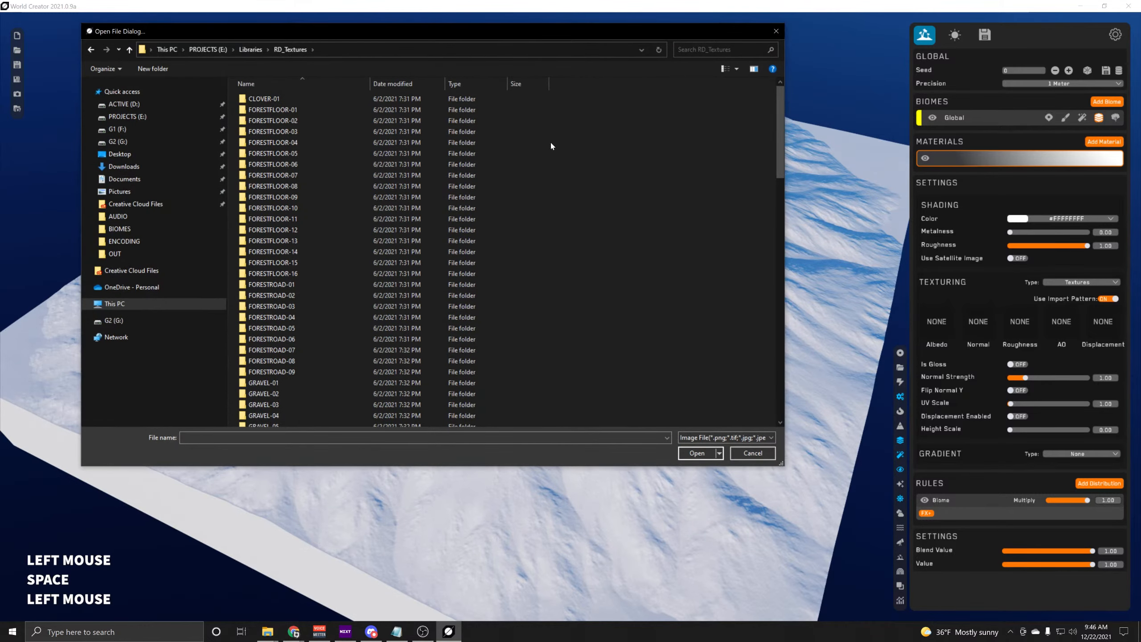
{"action": "left_click_drag", "start_coordinate": [783, 463], "coordinate": [789, 499]}
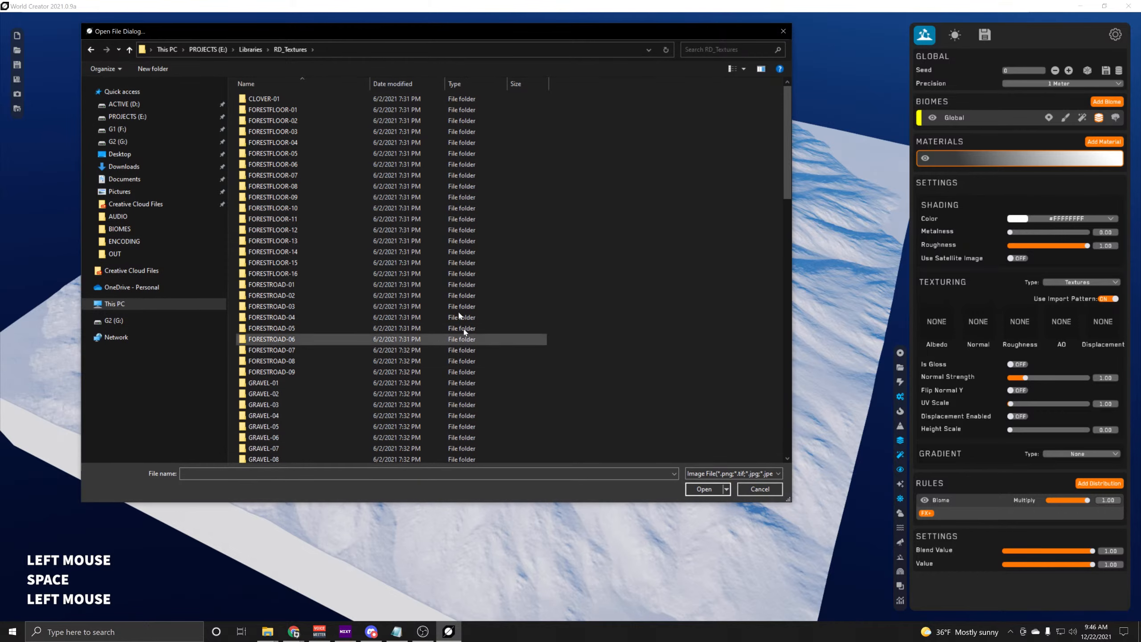
{"action": "scroll", "coordinate": [359, 269], "scroll_direction": "down", "scroll_amount": 12}
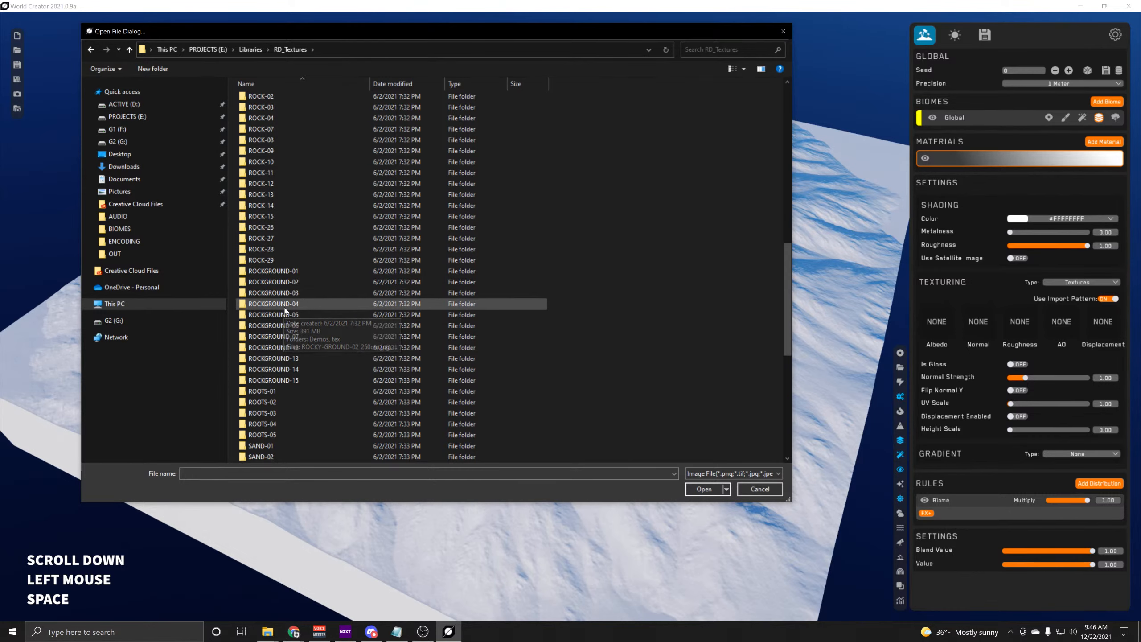
{"action": "scroll", "coordinate": [274, 231], "scroll_direction": "up", "scroll_amount": 1}
{"action": "scroll", "coordinate": [274, 230], "scroll_direction": "up", "scroll_amount": 9}
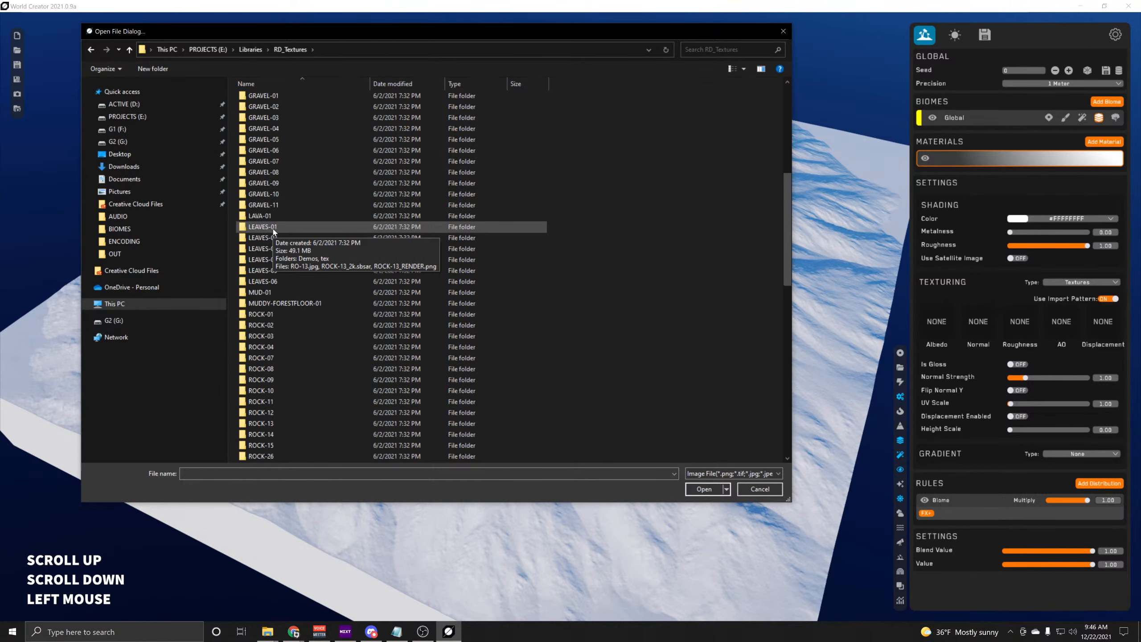
{"action": "double_click", "coordinate": [276, 128]}
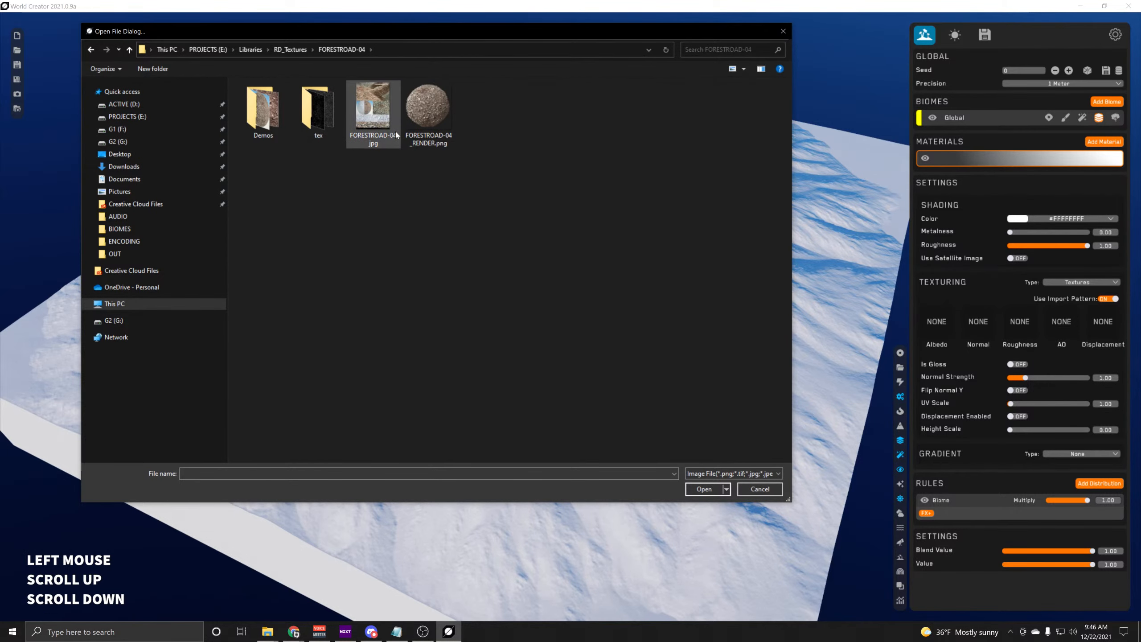
{"action": "double_click", "coordinate": [318, 110]}
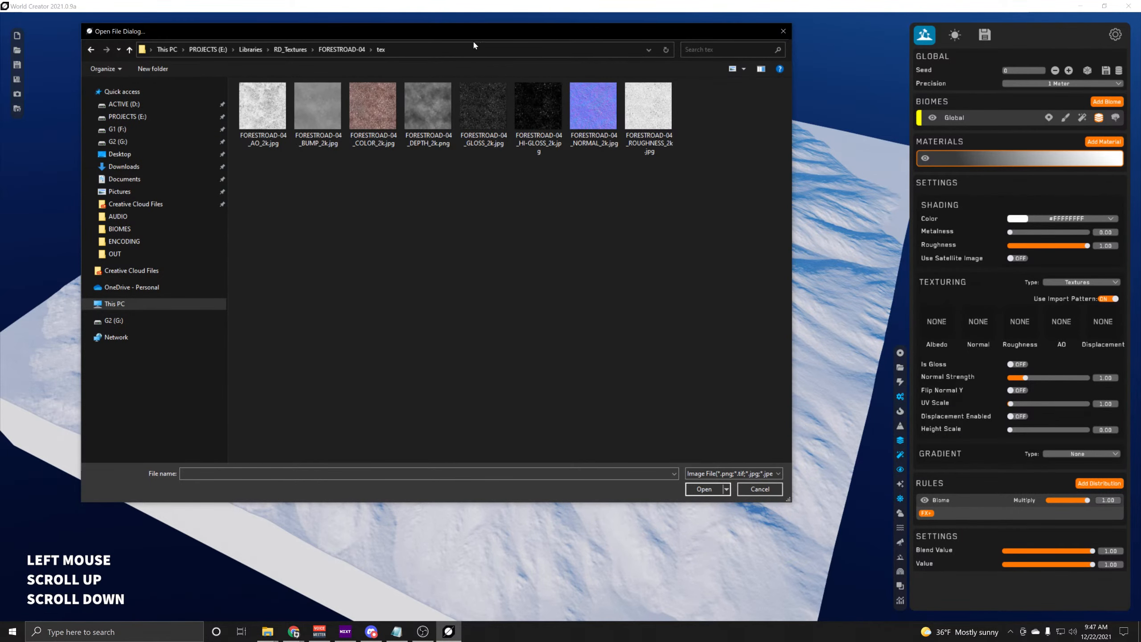
Look through the other RD_Textures folders and load FORESTROAD-04_COLOR_2k.jpg from the FORESTROAD-04 tex folder as the albedo map
{"action": "left_click_drag", "start_coordinate": [474, 36], "coordinate": [465, 50]}
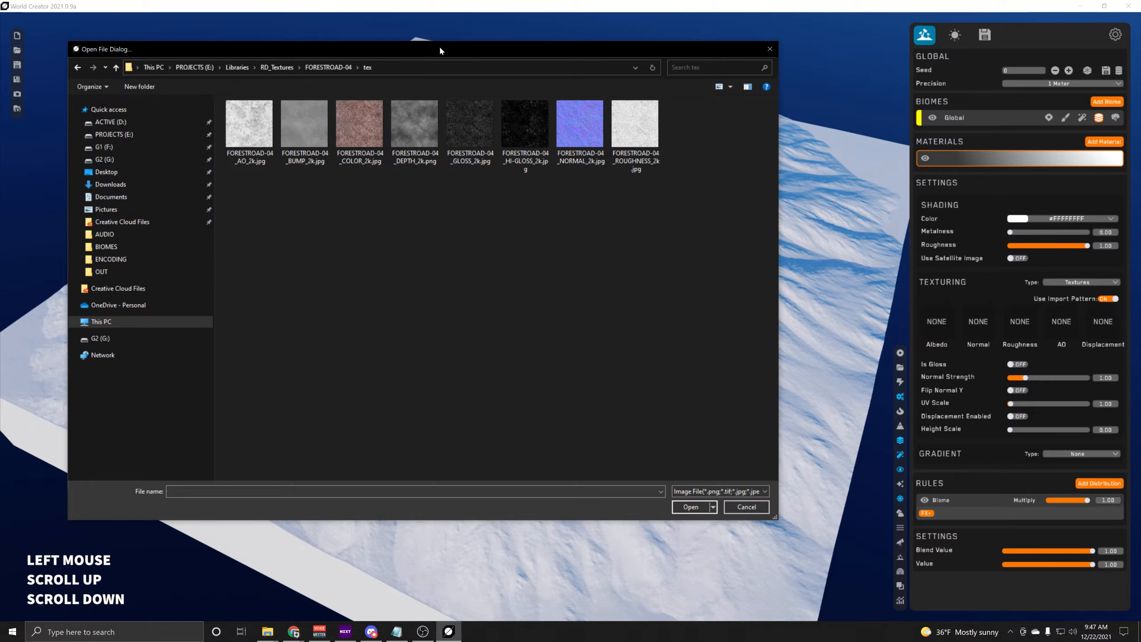
{"action": "left_click", "coordinate": [286, 70]}
{"action": "scroll", "coordinate": [360, 234], "scroll_direction": "down", "scroll_amount": 15}
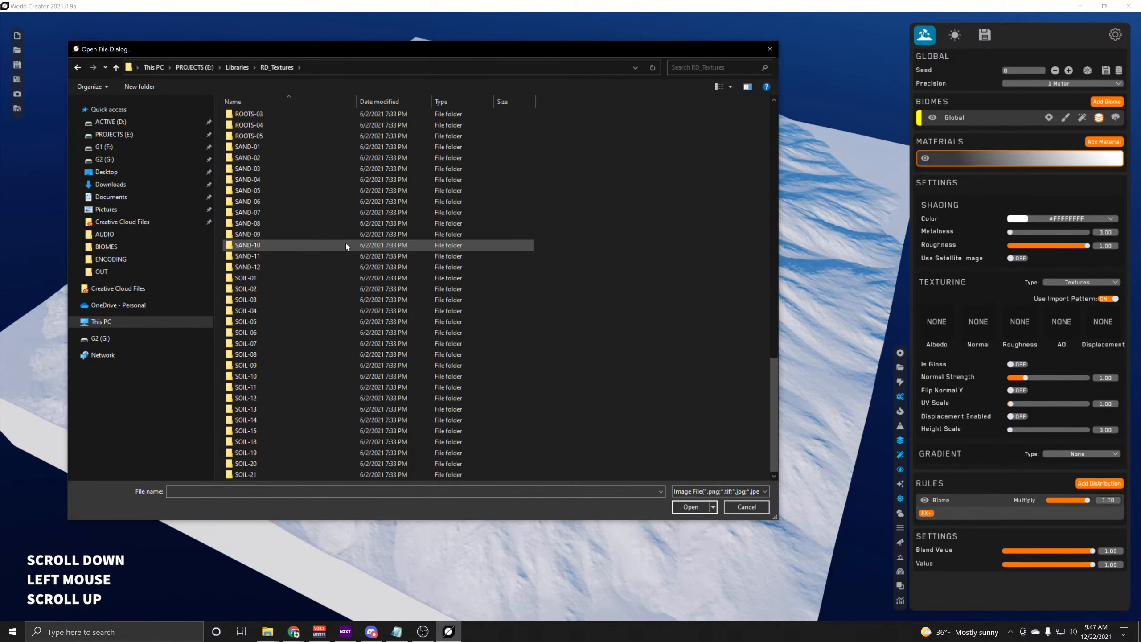
{"action": "scroll", "coordinate": [303, 301], "scroll_direction": "up", "scroll_amount": 12}
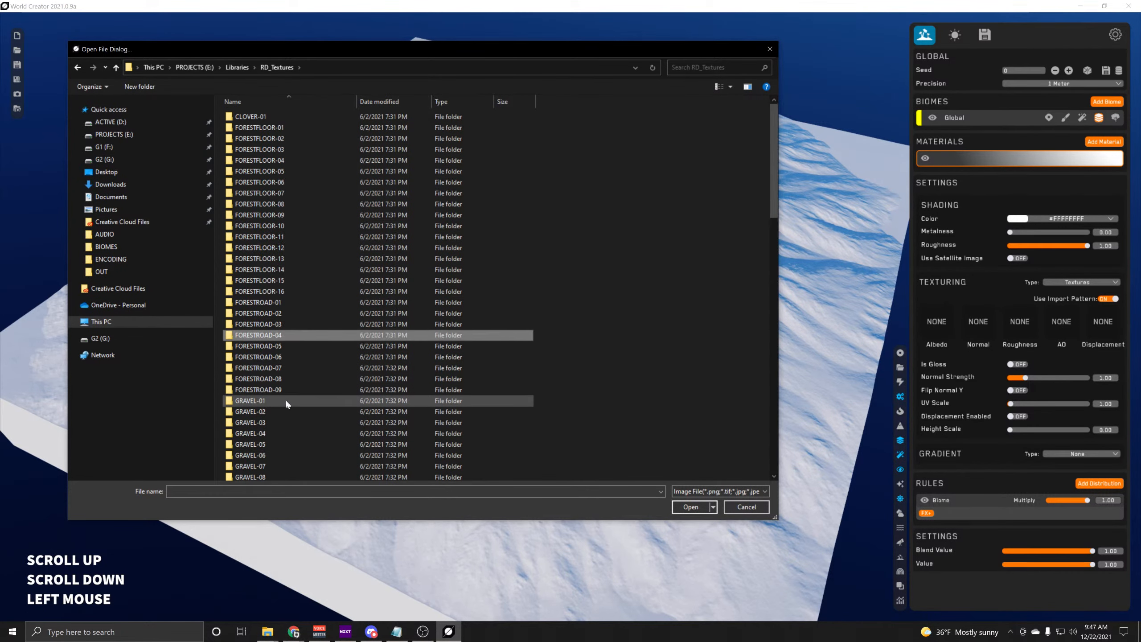
{"action": "double_click", "coordinate": [279, 335]}
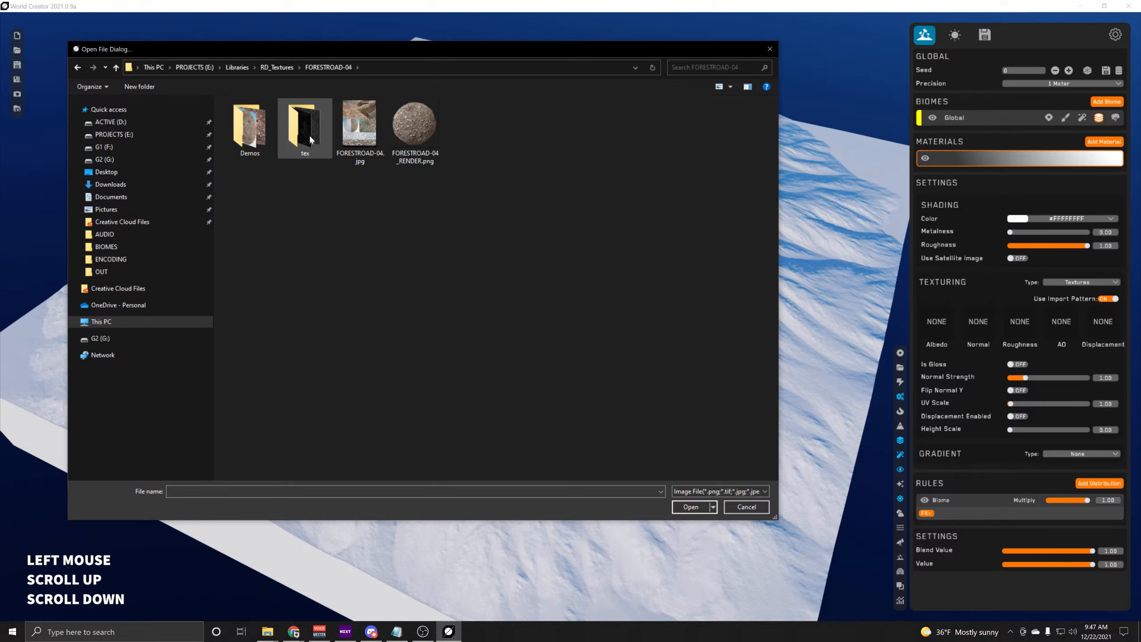
{"action": "double_click", "coordinate": [305, 131]}
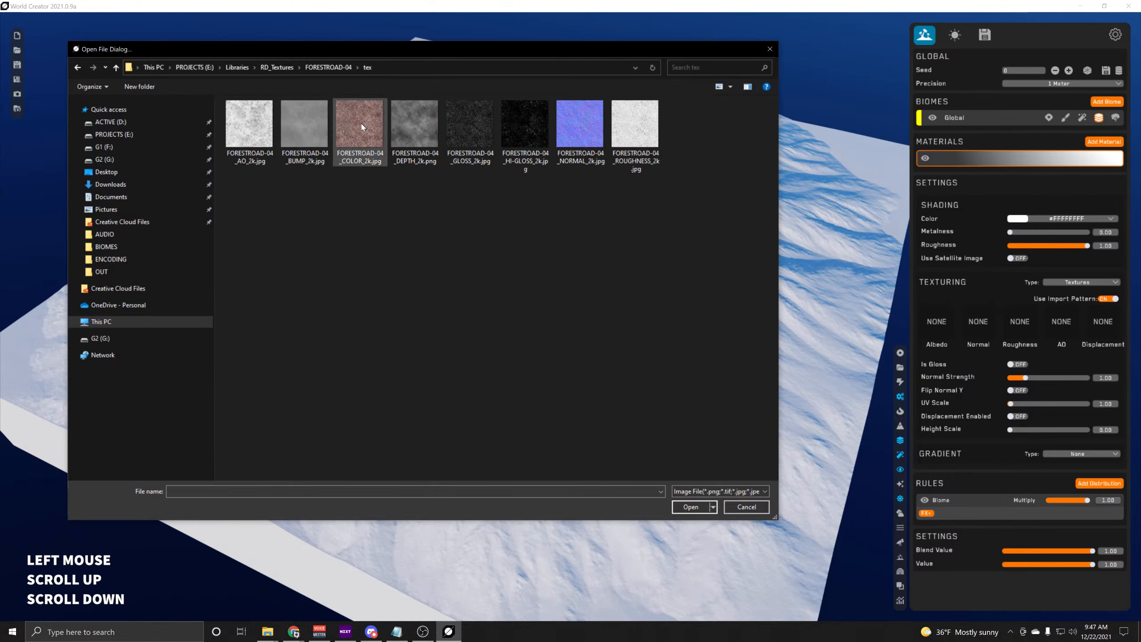
{"action": "mouse_move", "coordinate": [362, 126]}
{"action": "left_mouse_down"}
{"action": "mouse_move", "coordinate": [402, 119]}
{"action": "mouse_move", "coordinate": [949, 342]}
{"action": "mouse_move", "coordinate": [457, 159]}
{"action": "mouse_move", "coordinate": [350, 140]}
{"action": "left_mouse_up"}
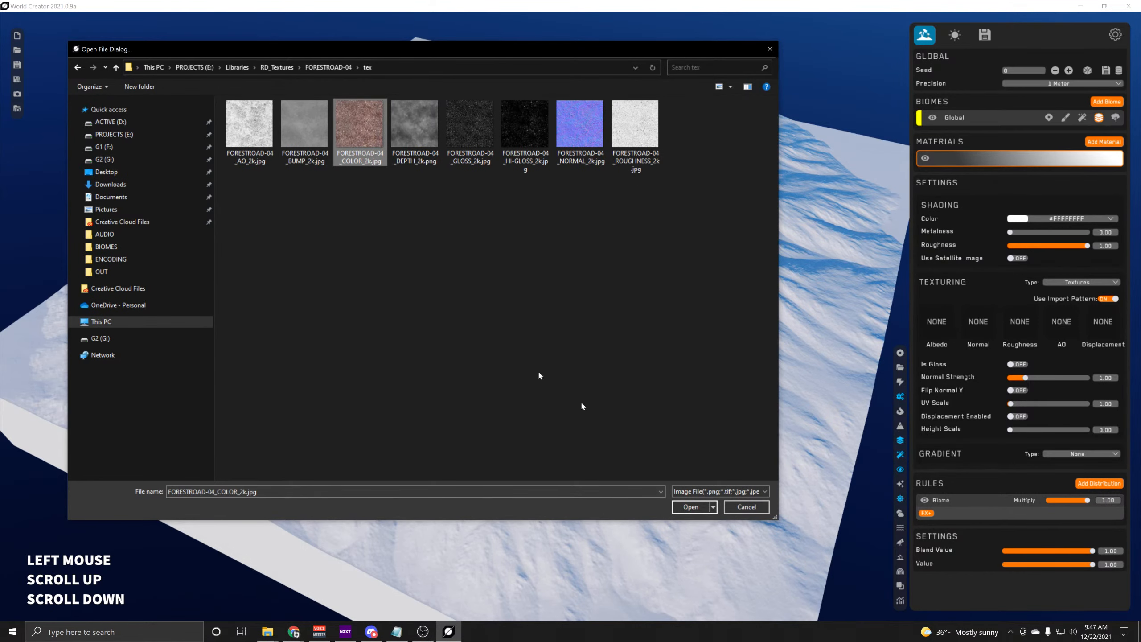
{"action": "left_click", "coordinate": [695, 510]}
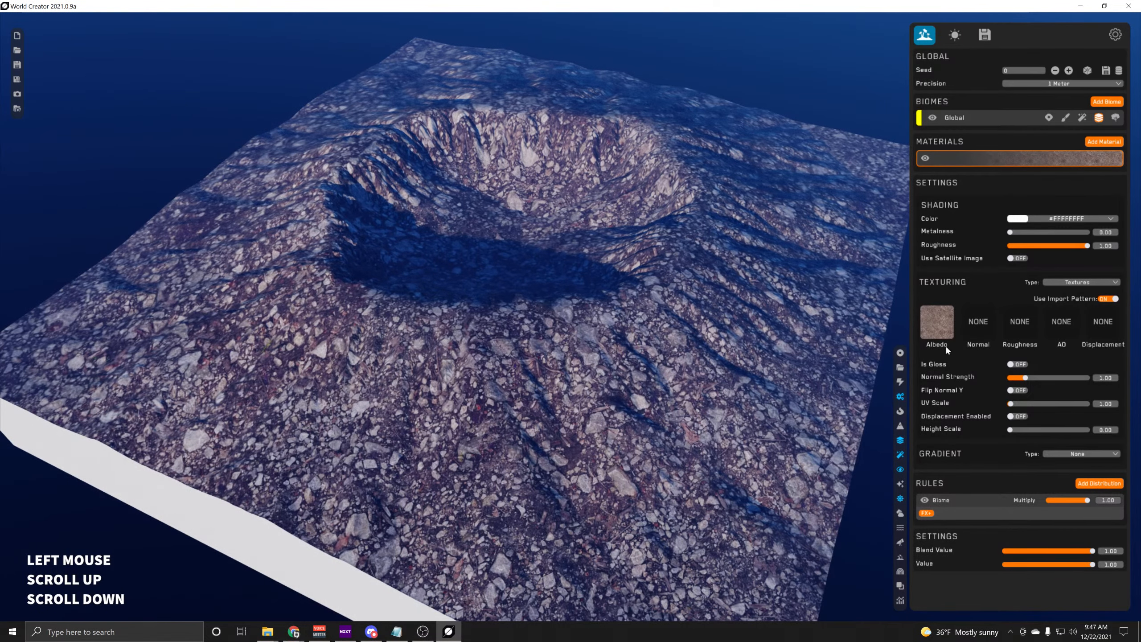
Load FORESTROAD-04_NORMAL_2k.jpg into the Normal slot with Use Import Pattern on, filling the matching roughness and AO maps
{"action": "left_click", "coordinate": [979, 321]}
{"action": "left_click", "coordinate": [579, 125]}
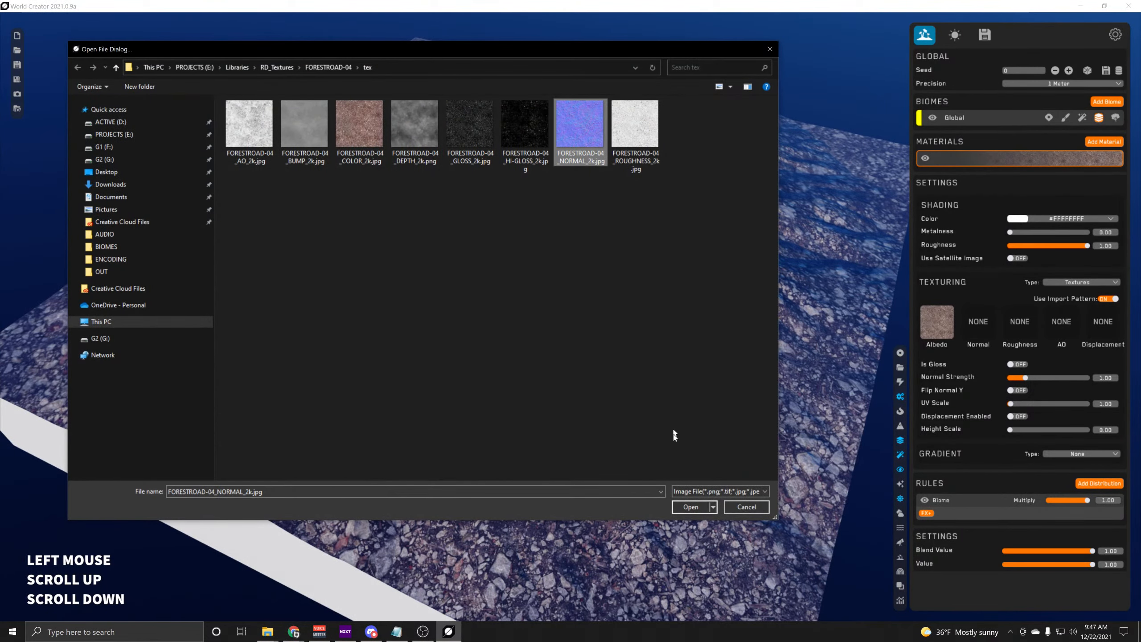
{"action": "left_click", "coordinate": [702, 510]}
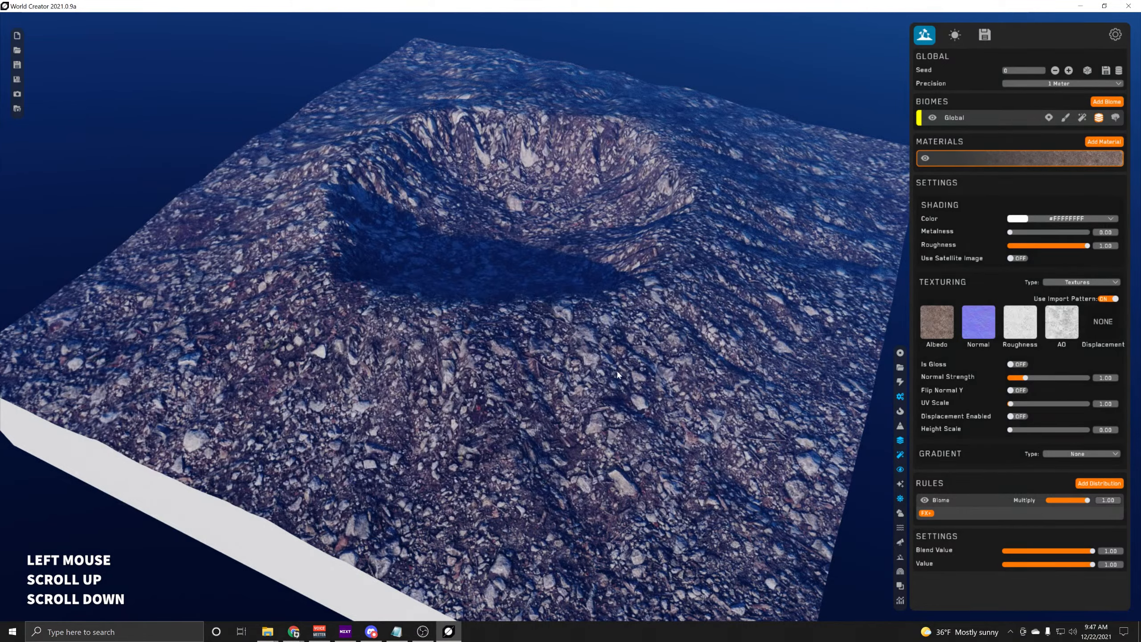
Set the textured material's Normal Strength to 0.17 and its UV Scale to 12.17
{"action": "middle_click_drag", "start_coordinate": [618, 376], "coordinate": [551, 307]}
{"action": "scroll", "coordinate": [610, 341], "scroll_direction": "up", "scroll_amount": 4}
{"action": "scroll", "coordinate": [612, 338], "scroll_direction": "down", "scroll_amount": 1}
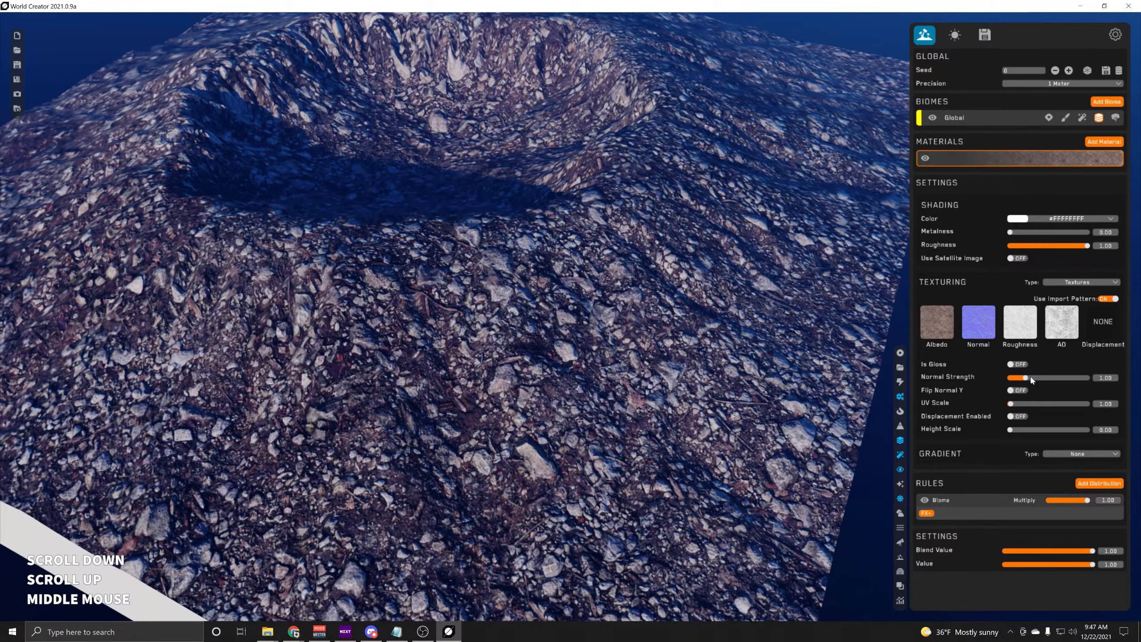
{"action": "left_click_drag", "start_coordinate": [1030, 378], "coordinate": [1019, 404]}
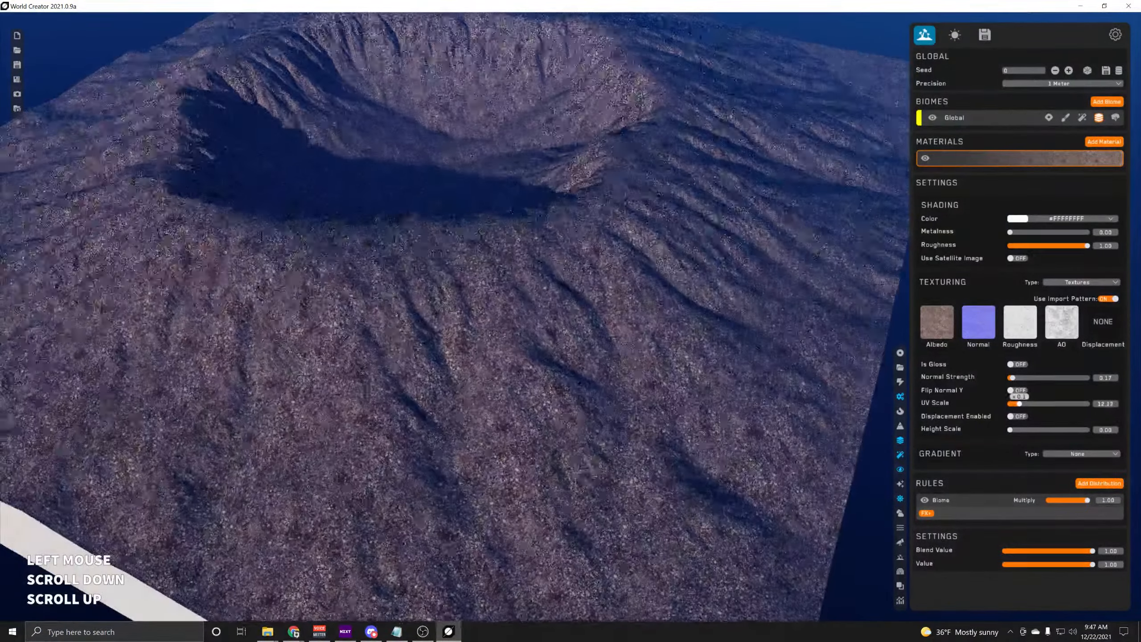
{"action": "middle_click_drag", "start_coordinate": [741, 297], "coordinate": [589, 250]}
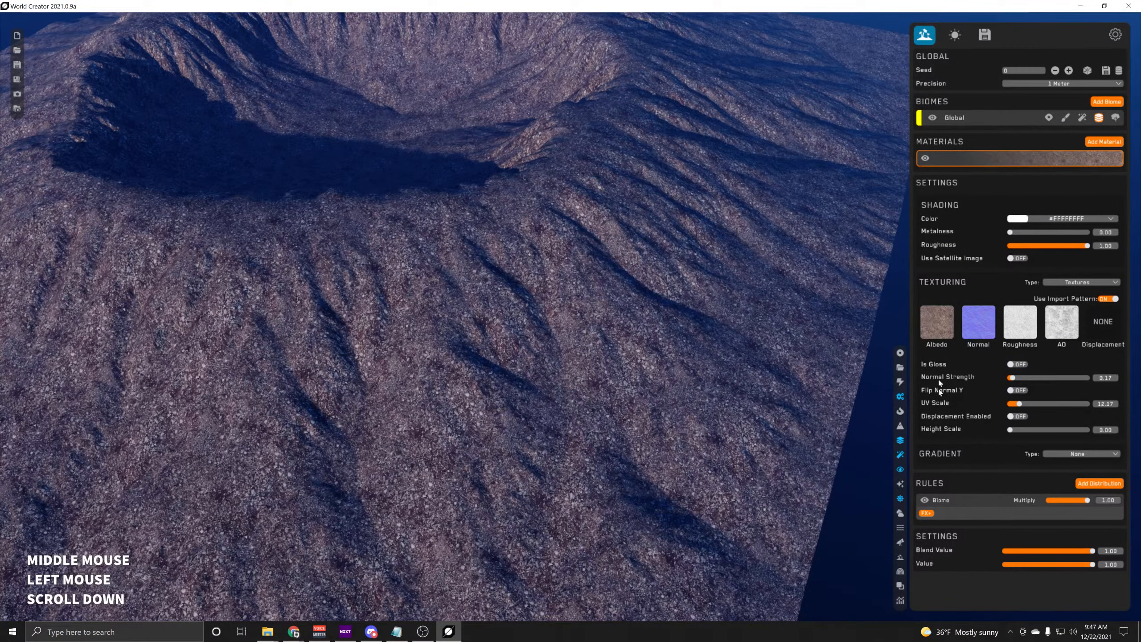
Add a Cavity distribution to the rock-textured material's rules
{"action": "scroll", "coordinate": [944, 498], "scroll_direction": "down", "scroll_amount": 1}
{"action": "left_click", "coordinate": [1111, 484]}
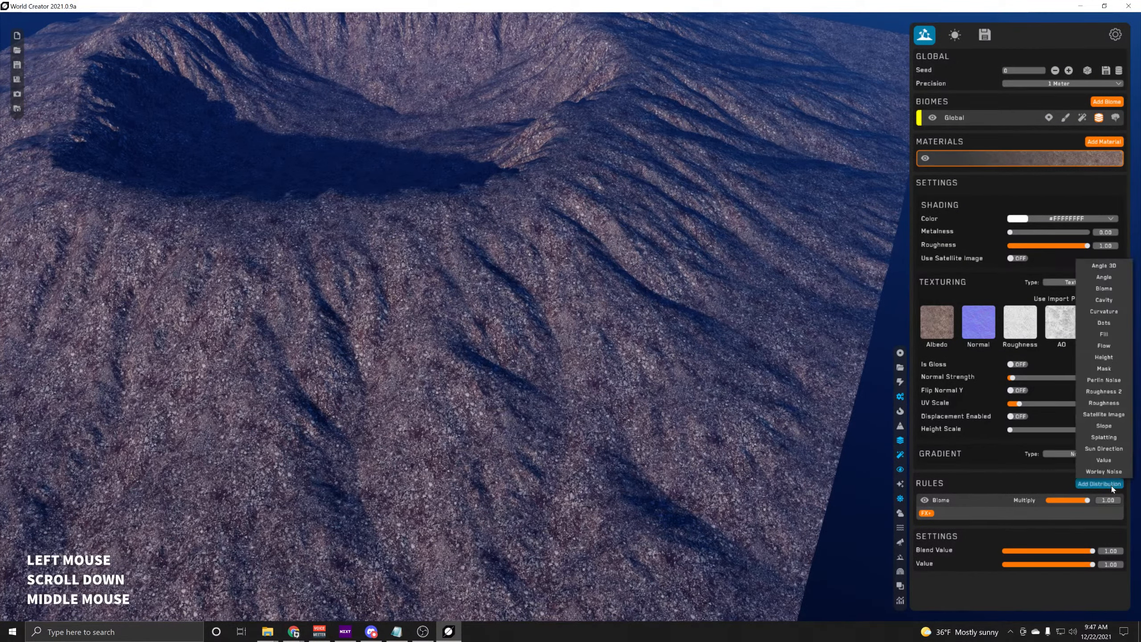
{"action": "left_click", "coordinate": [1104, 300]}
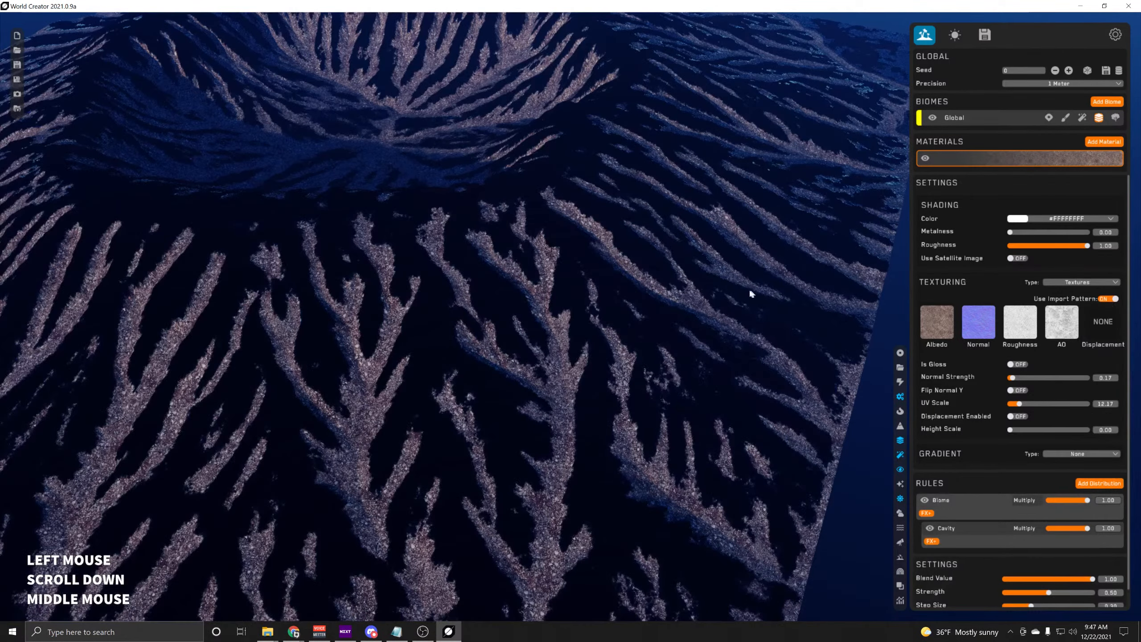
Add a new plain white material and order the layers so the rock-textured material lies above it
{"action": "middle_click_drag", "start_coordinate": [752, 295], "coordinate": [746, 233]}
{"action": "left_click", "coordinate": [1104, 143]}
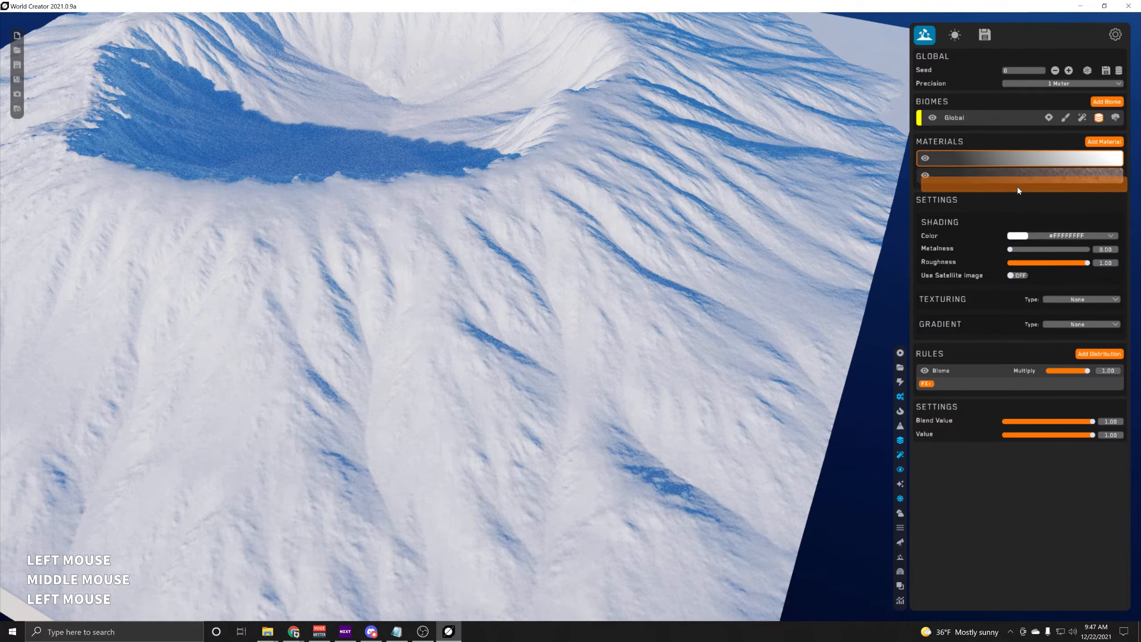
{"action": "left_click_drag", "start_coordinate": [1025, 183], "coordinate": [1026, 184]}
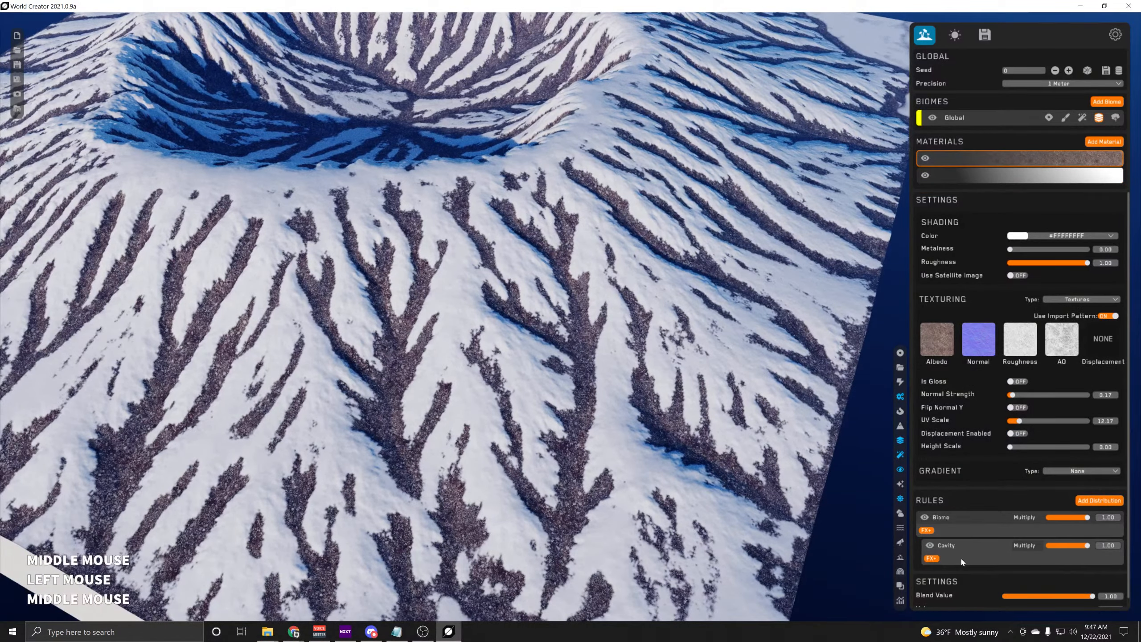
Switch the Cavity distribution's type to Convex and remove that distribution from the rock-textured material
{"action": "left_click", "coordinate": [962, 562]}
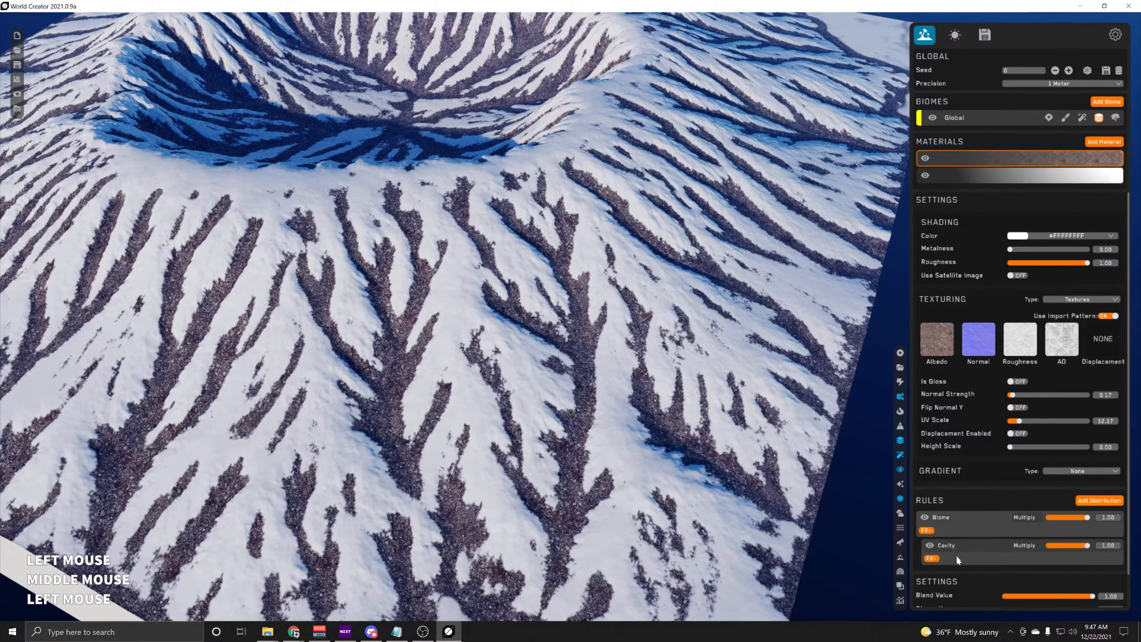
{"action": "scroll", "coordinate": [1012, 585], "scroll_direction": "down", "scroll_amount": 1}
{"action": "left_click", "coordinate": [1041, 601]}
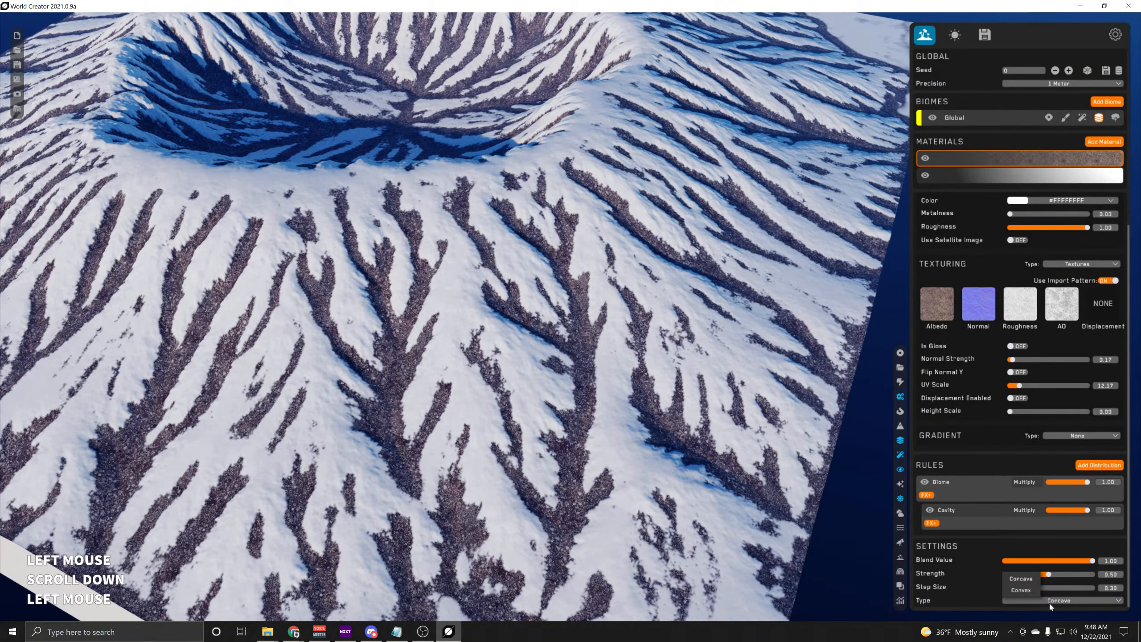
{"action": "left_click", "coordinate": [1021, 590]}
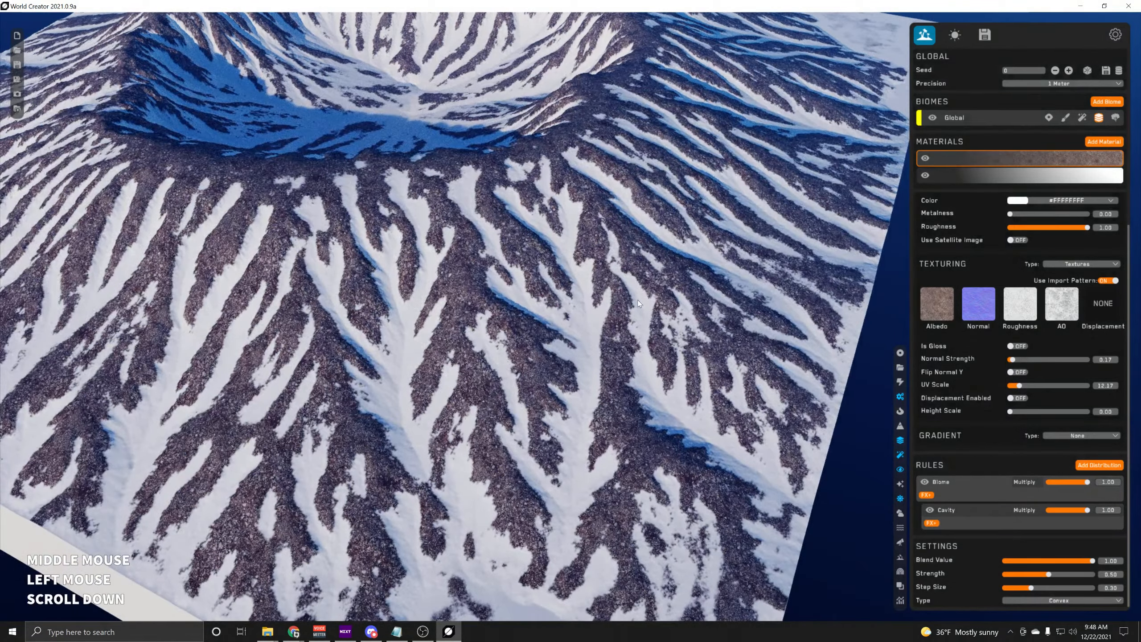
{"action": "scroll", "coordinate": [640, 292], "scroll_direction": "up", "scroll_amount": 1}
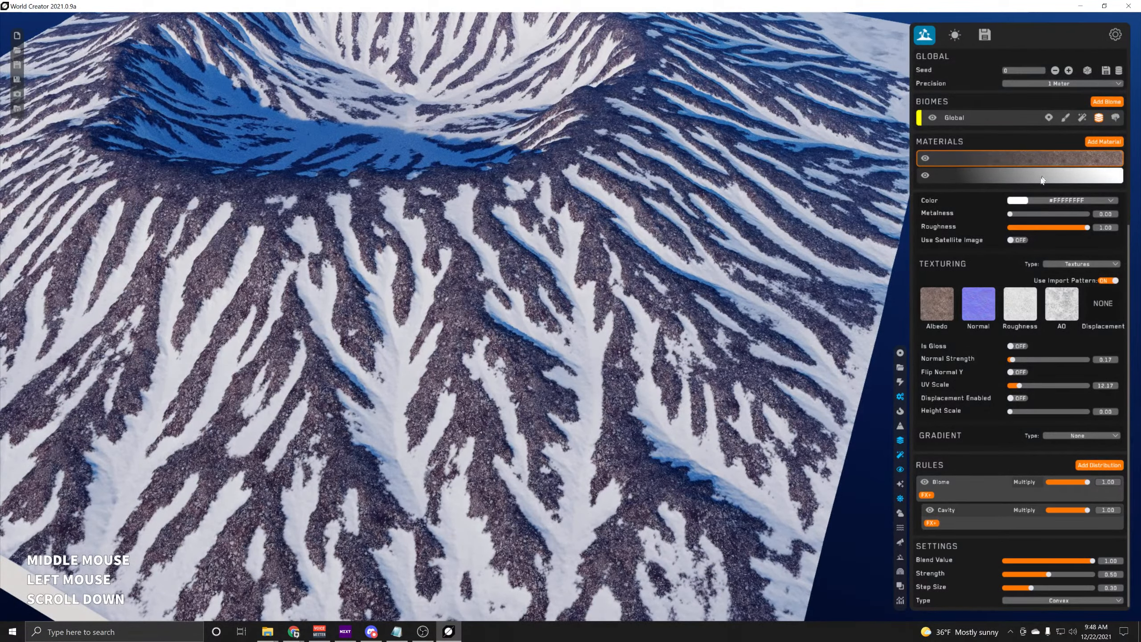
{"action": "left_click_drag", "start_coordinate": [975, 515], "coordinate": [710, 493]}
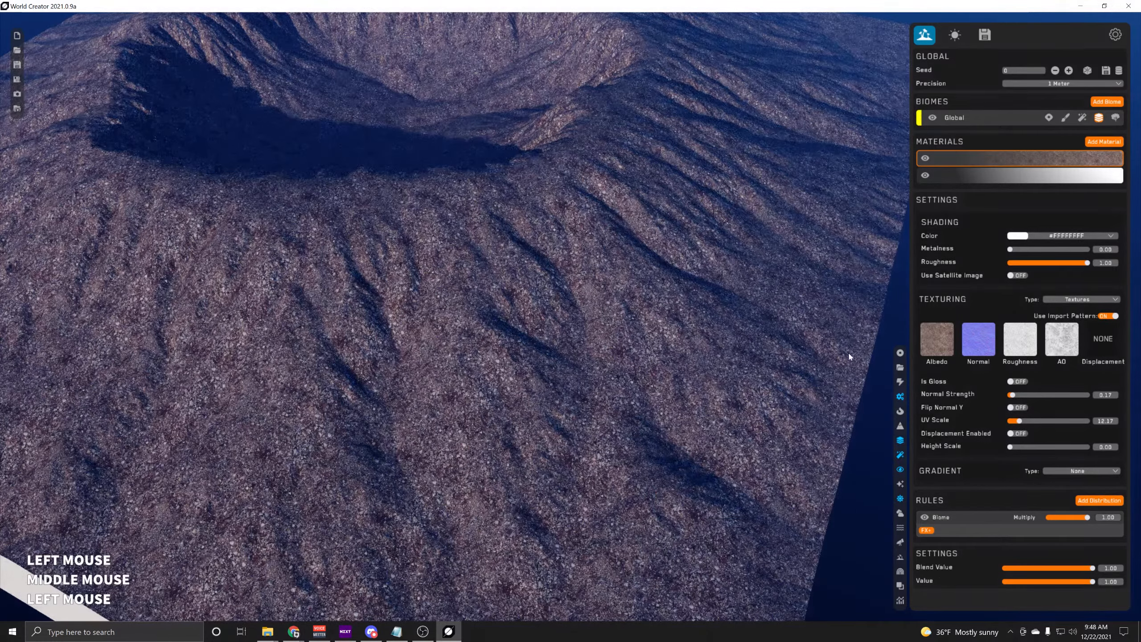
Change the rock-textured material's Texturing type to Substance Material
{"action": "left_click", "coordinate": [1099, 300]}
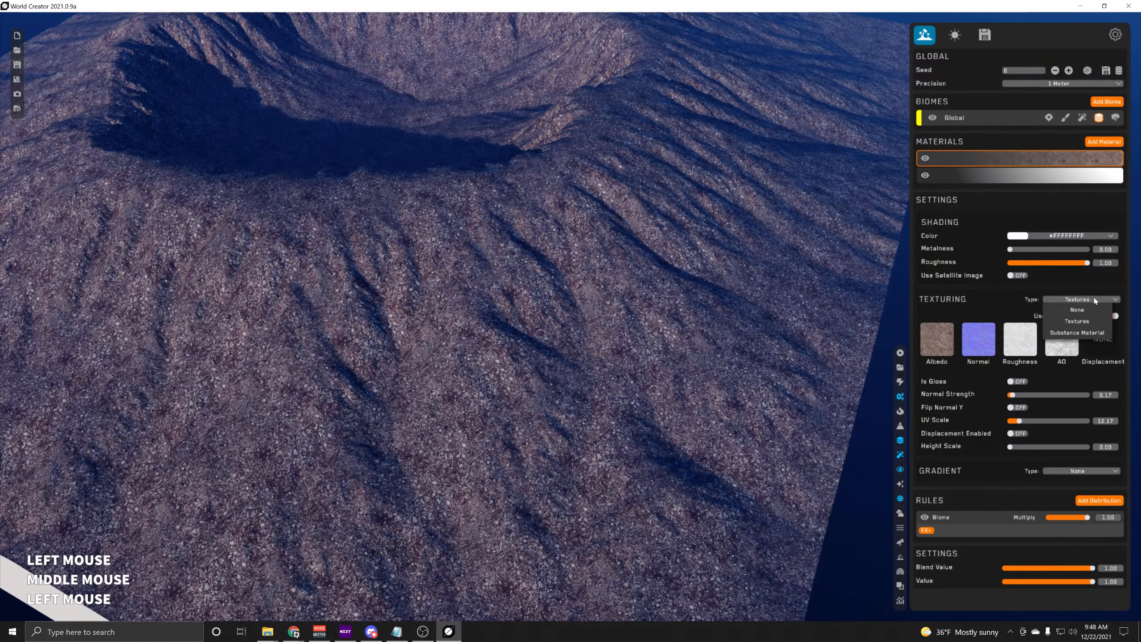
{"action": "left_click", "coordinate": [1089, 333]}
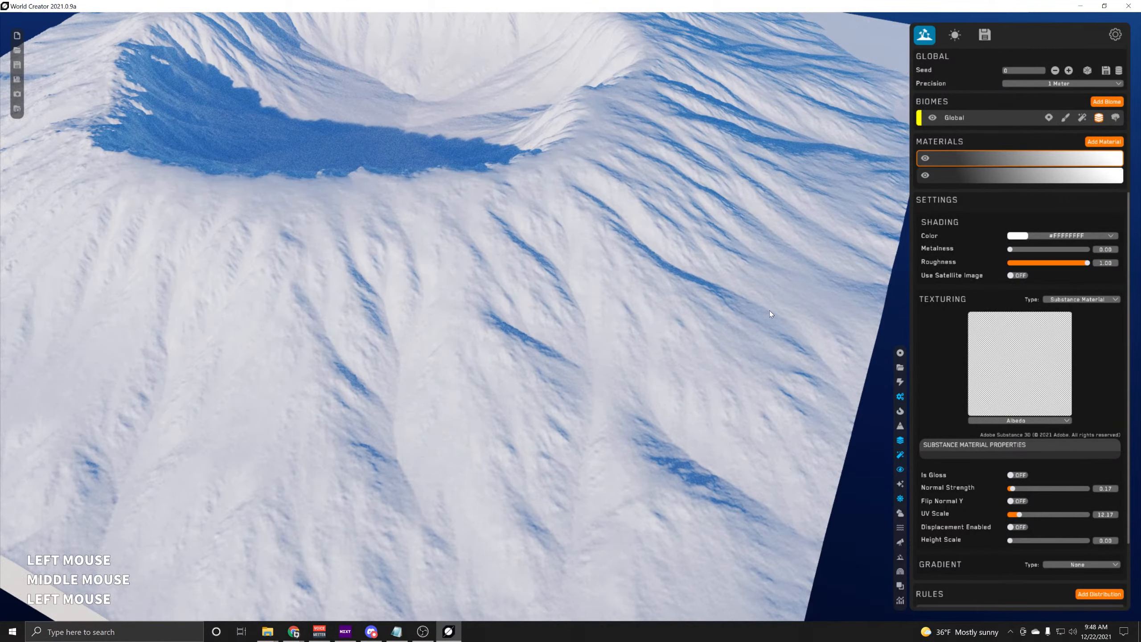
{"action": "scroll", "coordinate": [771, 314], "scroll_direction": "down", "scroll_amount": 3}
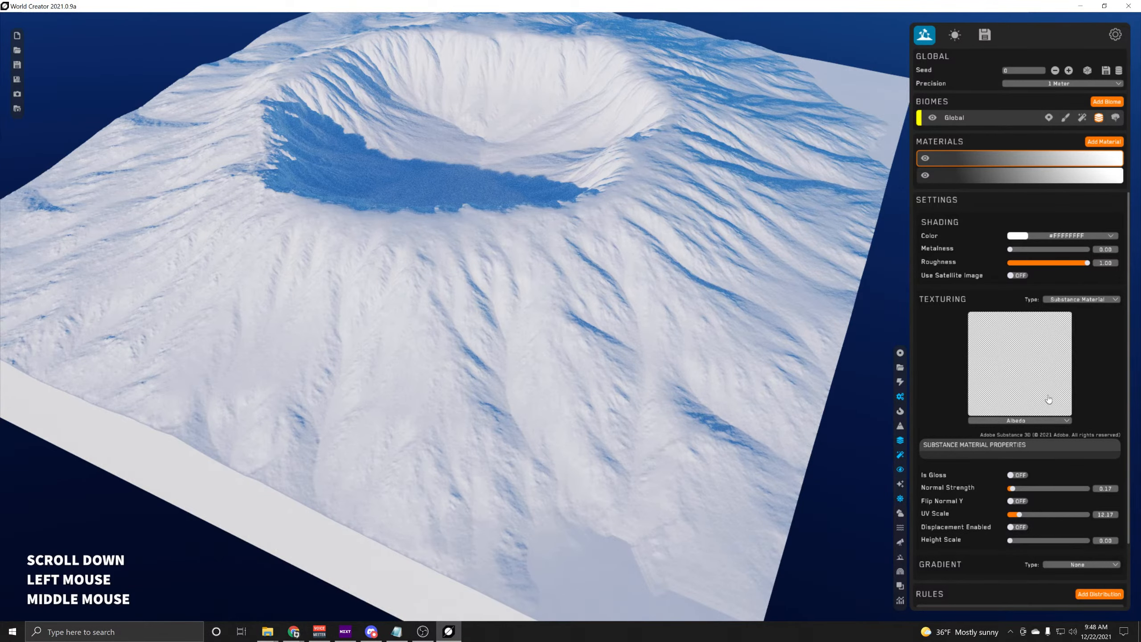
Load the Substance file FORESTFLOOR-07_2k.sbsar from the RD_Textures library's FORESTFLOOR-07 folder into the selected material
{"action": "left_click", "coordinate": [1030, 382]}
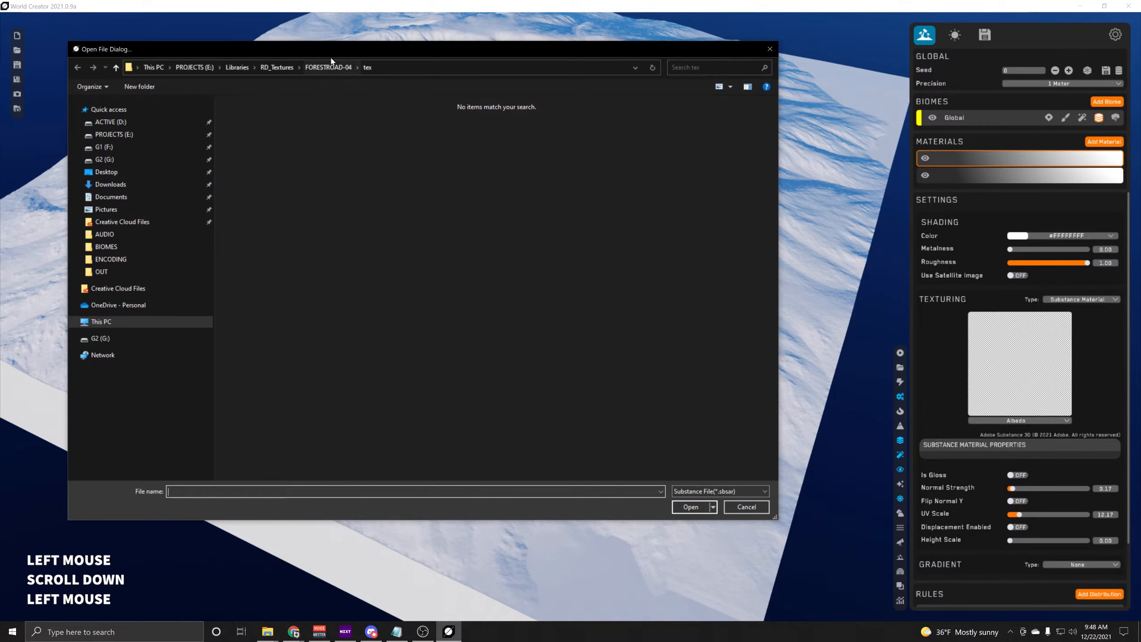
{"action": "left_click", "coordinate": [270, 67]}
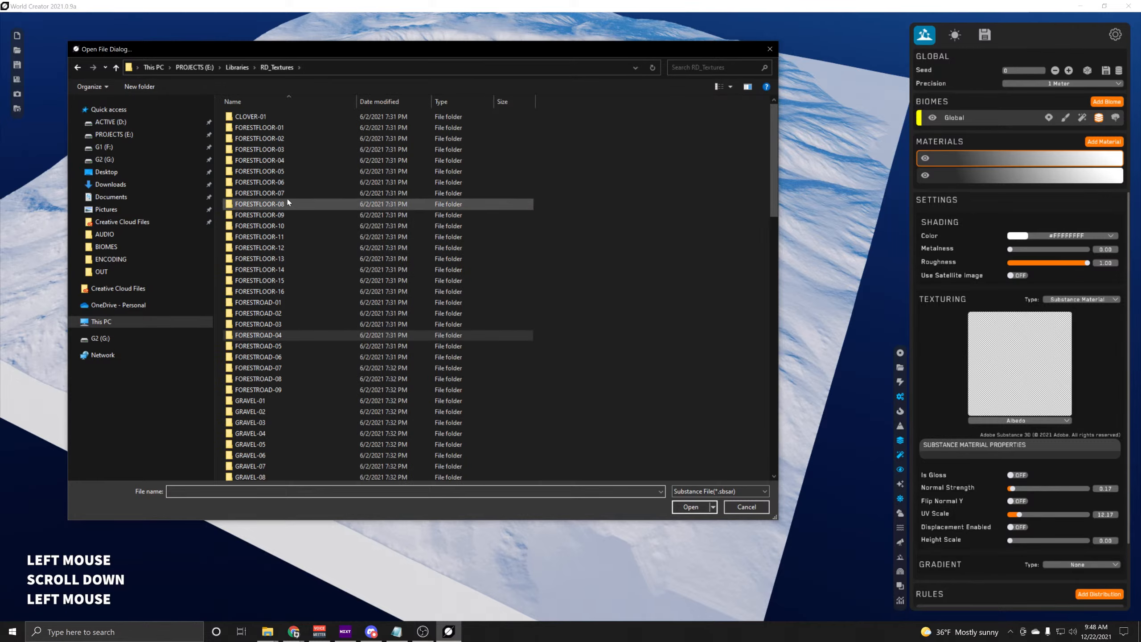
{"action": "scroll", "coordinate": [284, 194], "scroll_direction": "down", "scroll_amount": 15}
{"action": "scroll", "coordinate": [282, 202], "scroll_direction": "up", "scroll_amount": 2}
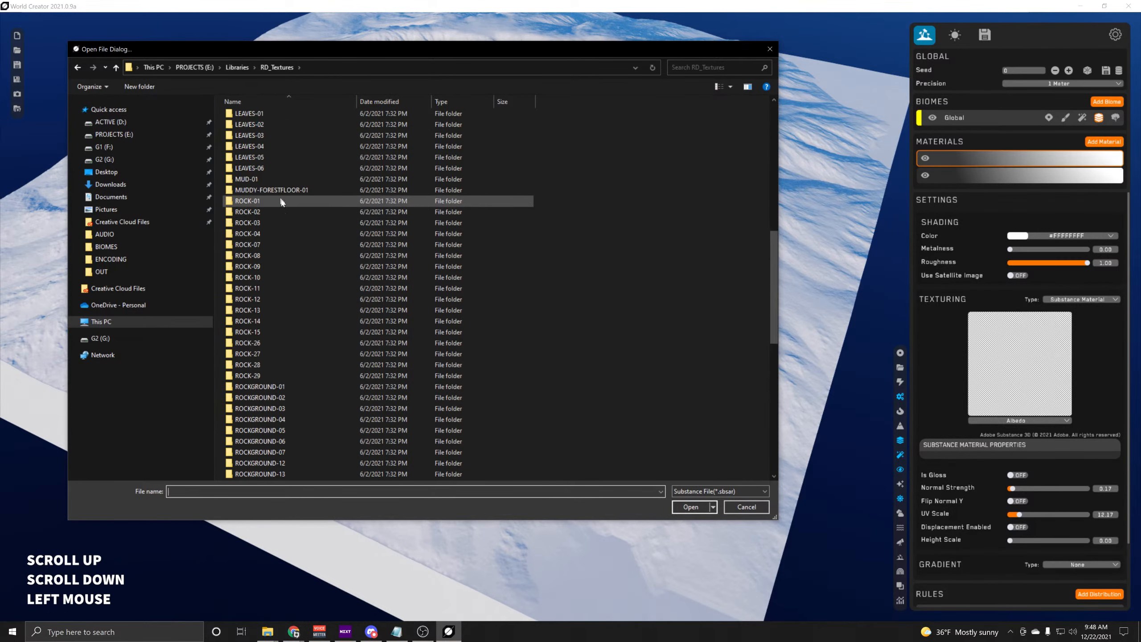
{"action": "scroll", "coordinate": [281, 202], "scroll_direction": "up", "scroll_amount": 13}
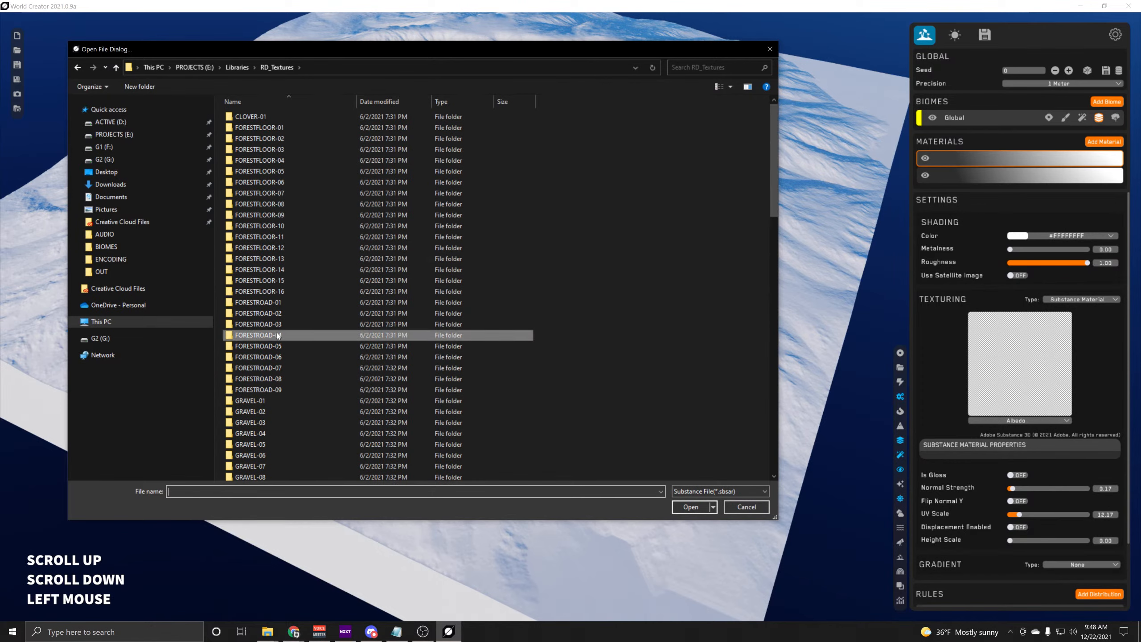
{"action": "double_click", "coordinate": [268, 194]}
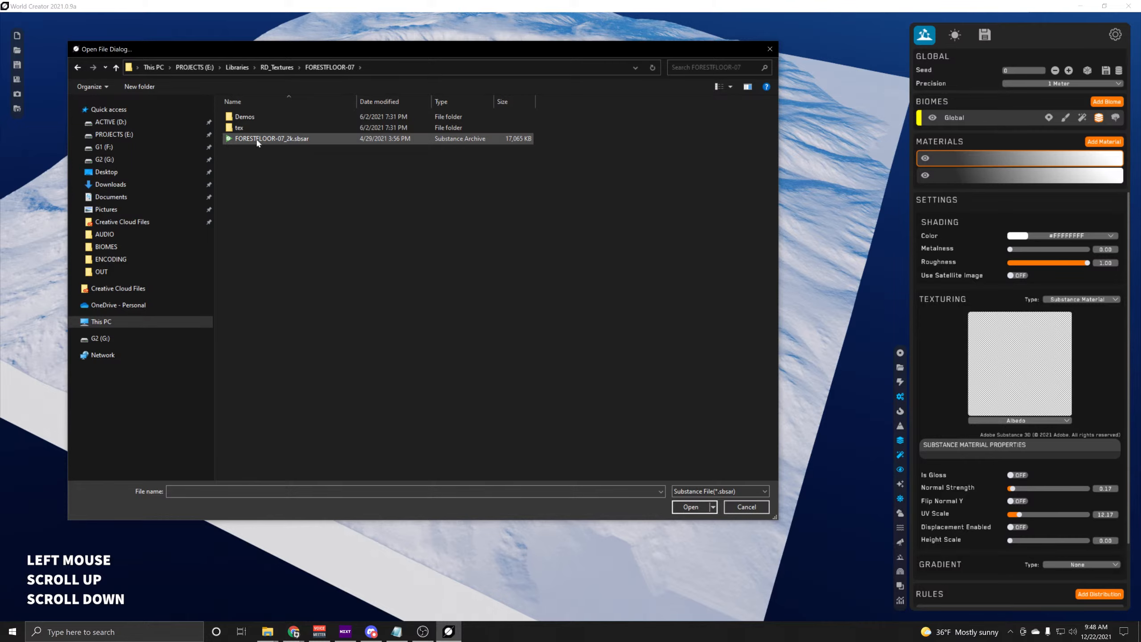
{"action": "left_click", "coordinate": [269, 142]}
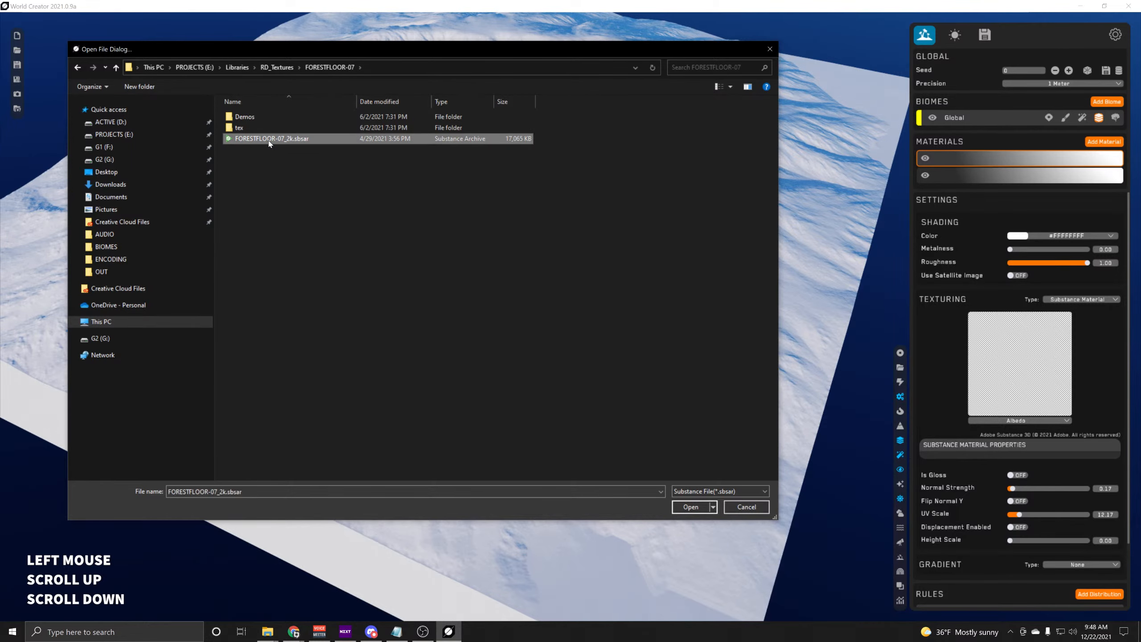
{"action": "left_click", "coordinate": [691, 507]}
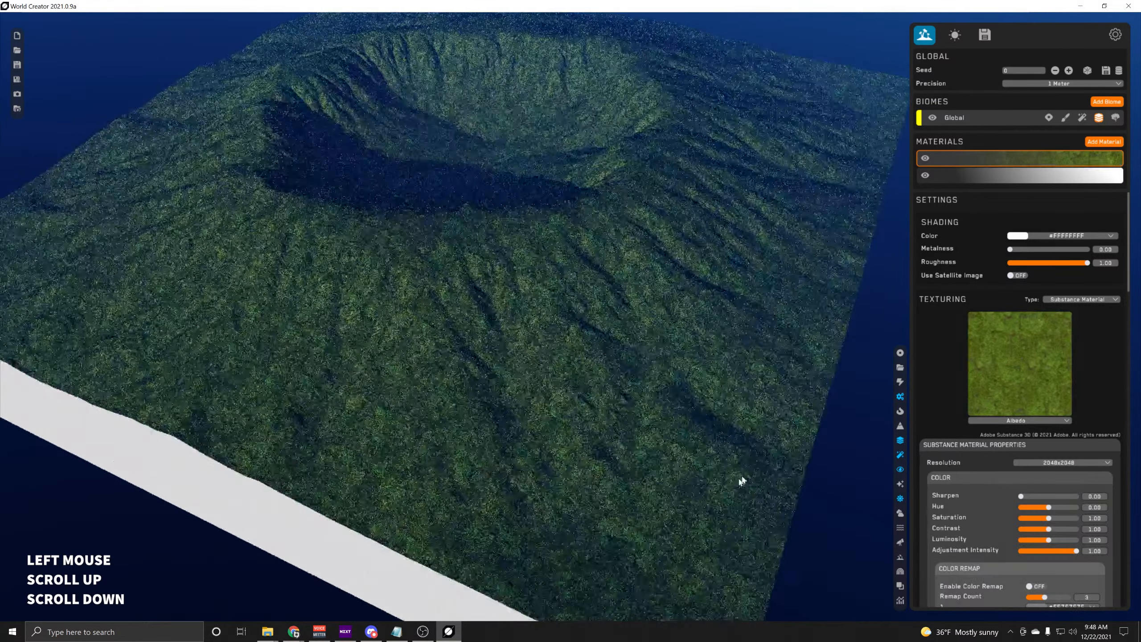
Inspect the forest floor texture on the crater slopes up close and from a distance
{"action": "middle_click_drag", "start_coordinate": [769, 292], "coordinate": [685, 259]}
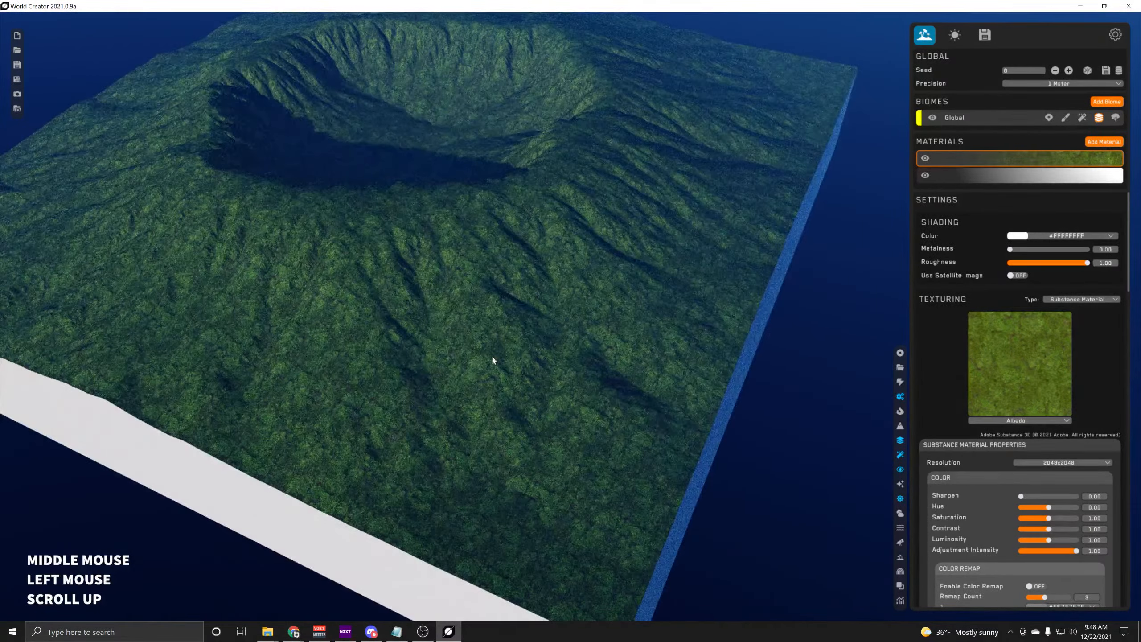
{"action": "scroll", "coordinate": [491, 359], "scroll_direction": "up", "scroll_amount": 5}
{"action": "scroll", "coordinate": [491, 359], "scroll_direction": "up", "scroll_amount": 5}
{"action": "scroll", "coordinate": [542, 352], "scroll_direction": "down", "scroll_amount": 5}
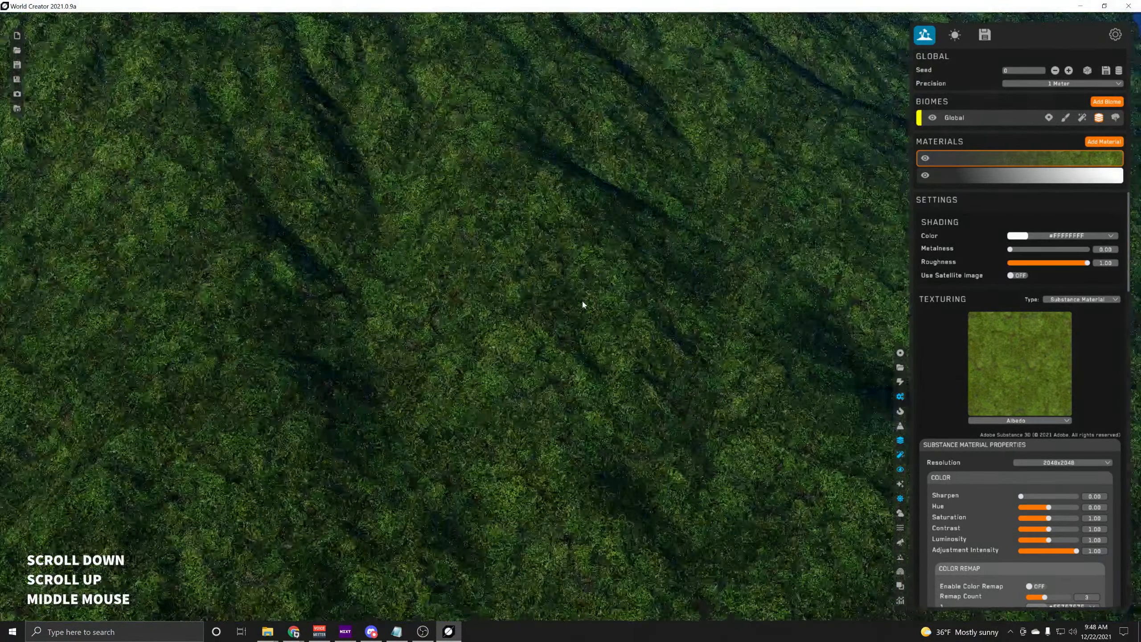
{"action": "middle_click_drag", "start_coordinate": [581, 300], "coordinate": [637, 204]}
{"action": "scroll", "coordinate": [963, 361], "scroll_direction": "down", "scroll_amount": 2}
Review the material's Substance properties, from color, remap, roughness and height through water and snow to the general texturing settings
{"action": "scroll", "coordinate": [963, 361], "scroll_direction": "down", "scroll_amount": 5}
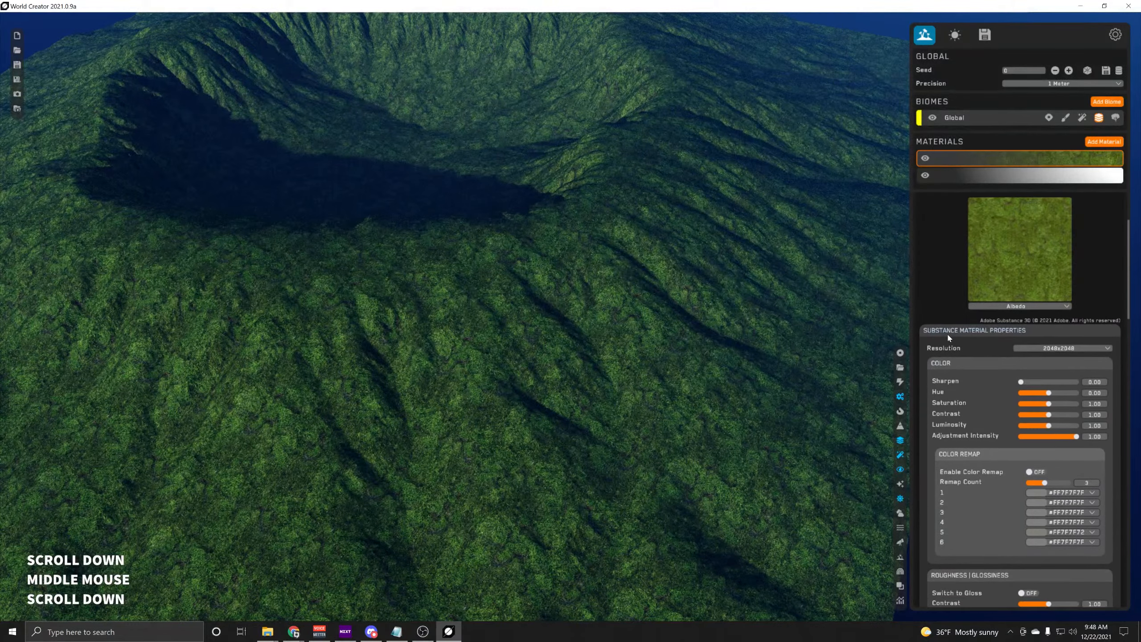
{"action": "scroll", "coordinate": [927, 285], "scroll_direction": "down", "scroll_amount": 3}
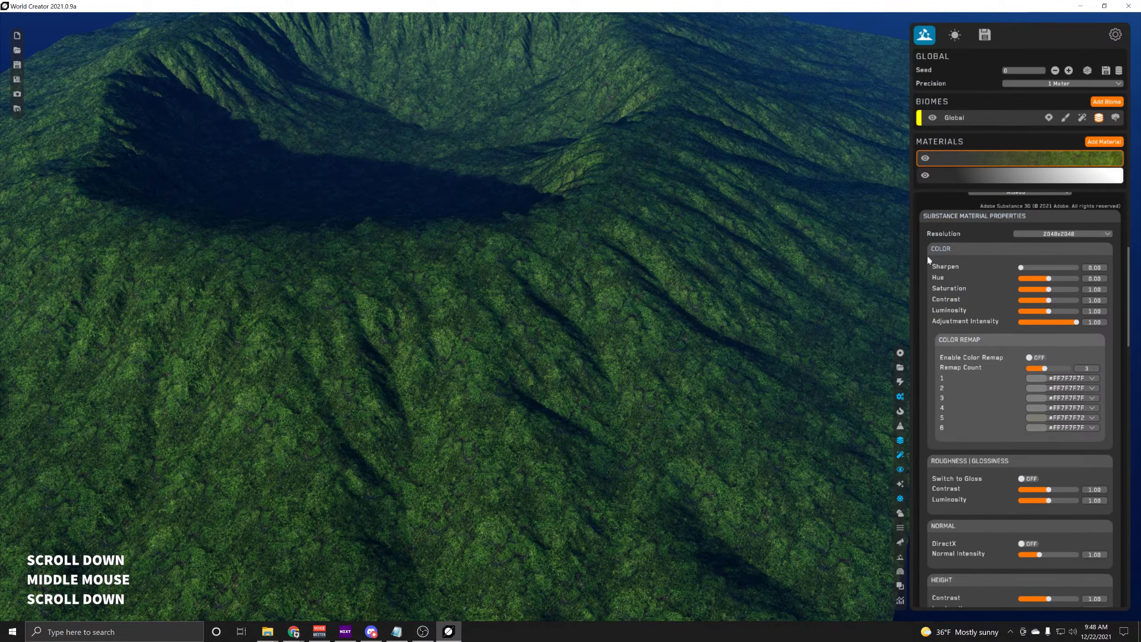
{"action": "scroll", "coordinate": [934, 256], "scroll_direction": "up", "scroll_amount": 4}
{"action": "scroll", "coordinate": [935, 302], "scroll_direction": "down", "scroll_amount": 3}
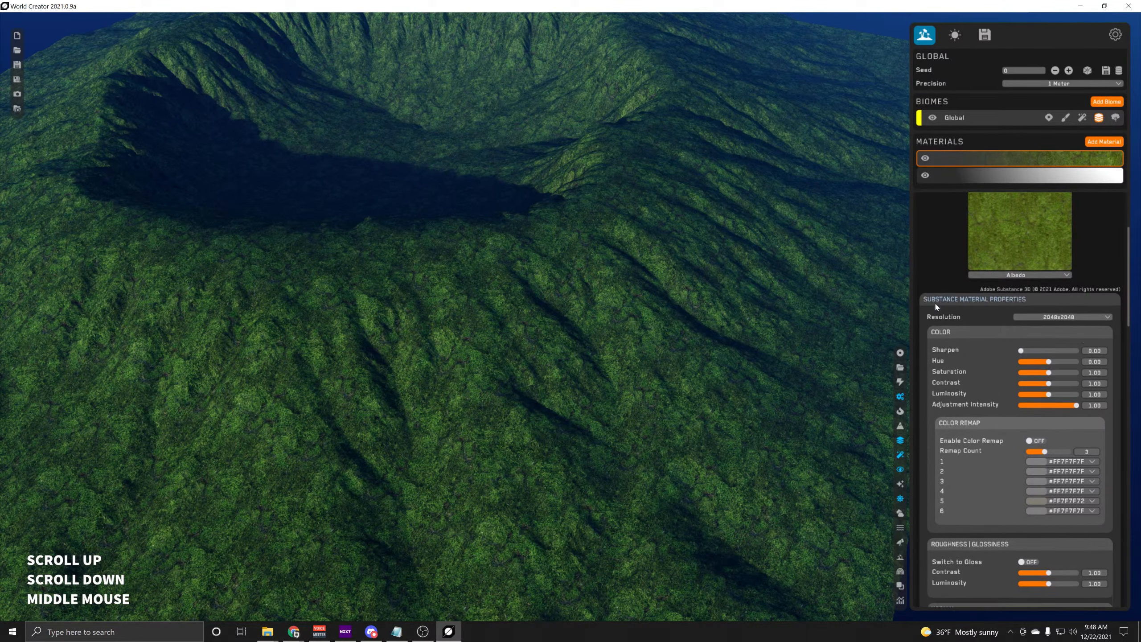
{"action": "scroll", "coordinate": [930, 283], "scroll_direction": "down", "scroll_amount": 1}
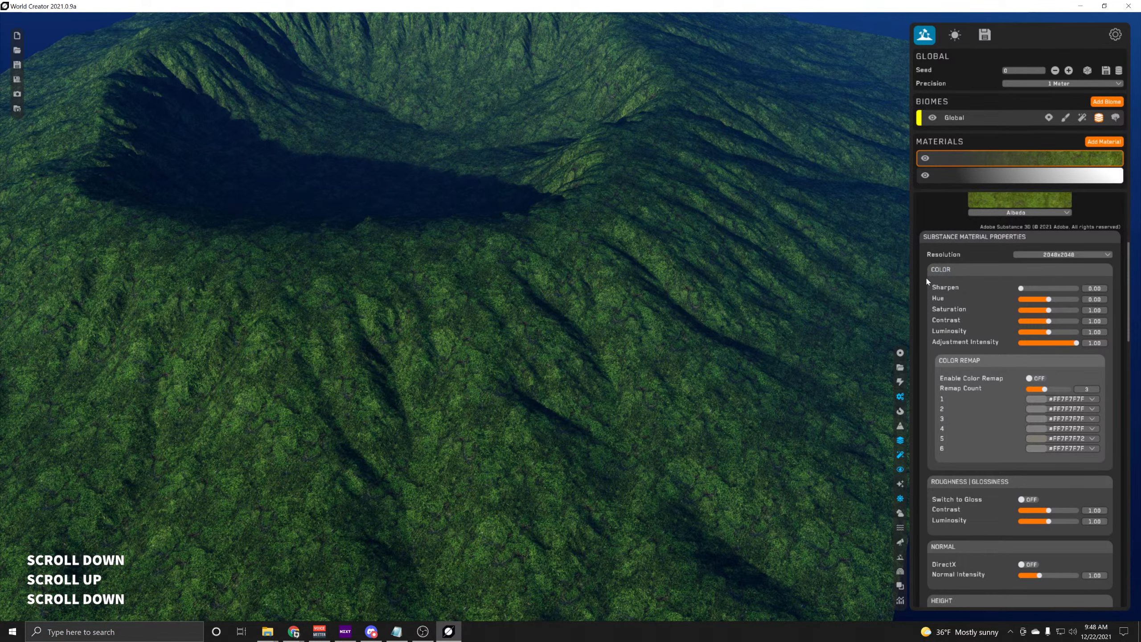
{"action": "scroll", "coordinate": [926, 276], "scroll_direction": "down", "scroll_amount": 7}
{"action": "scroll", "coordinate": [928, 281], "scroll_direction": "down", "scroll_amount": 15}
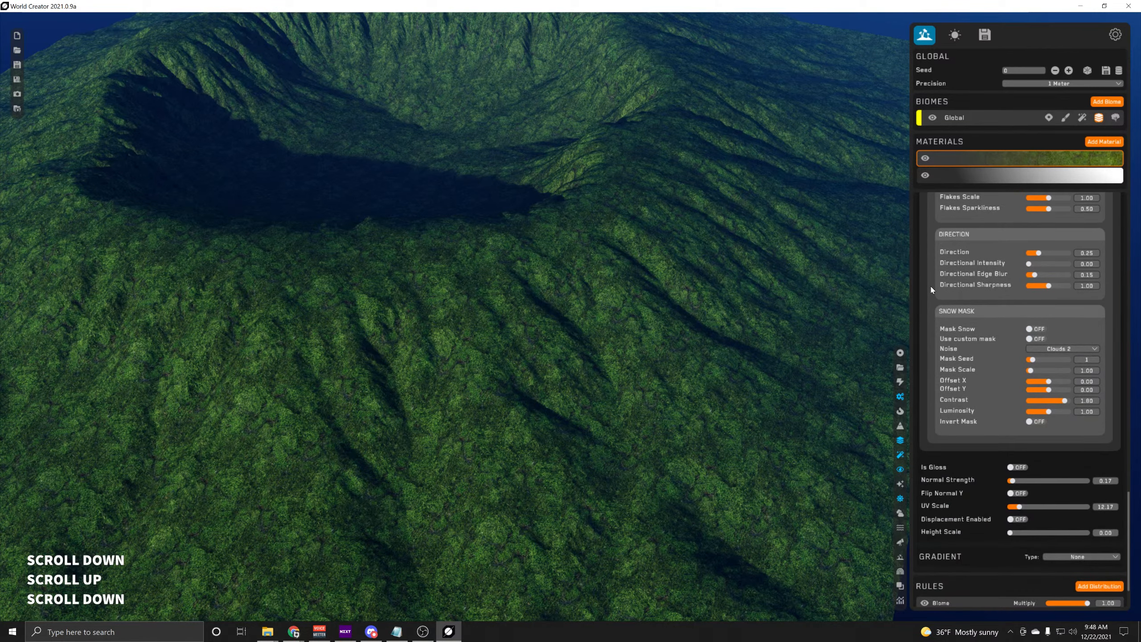
{"action": "scroll", "coordinate": [931, 291], "scroll_direction": "up", "scroll_amount": 4}
{"action": "scroll", "coordinate": [932, 294], "scroll_direction": "down", "scroll_amount": 3}
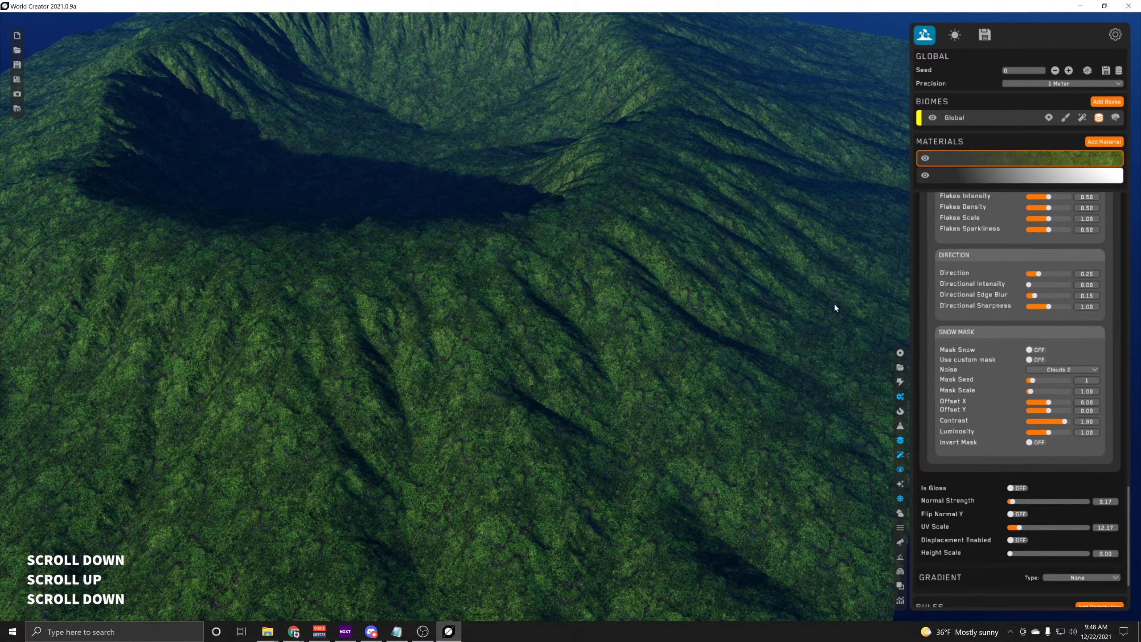
{"action": "scroll", "coordinate": [921, 307], "scroll_direction": "down", "scroll_amount": 4}
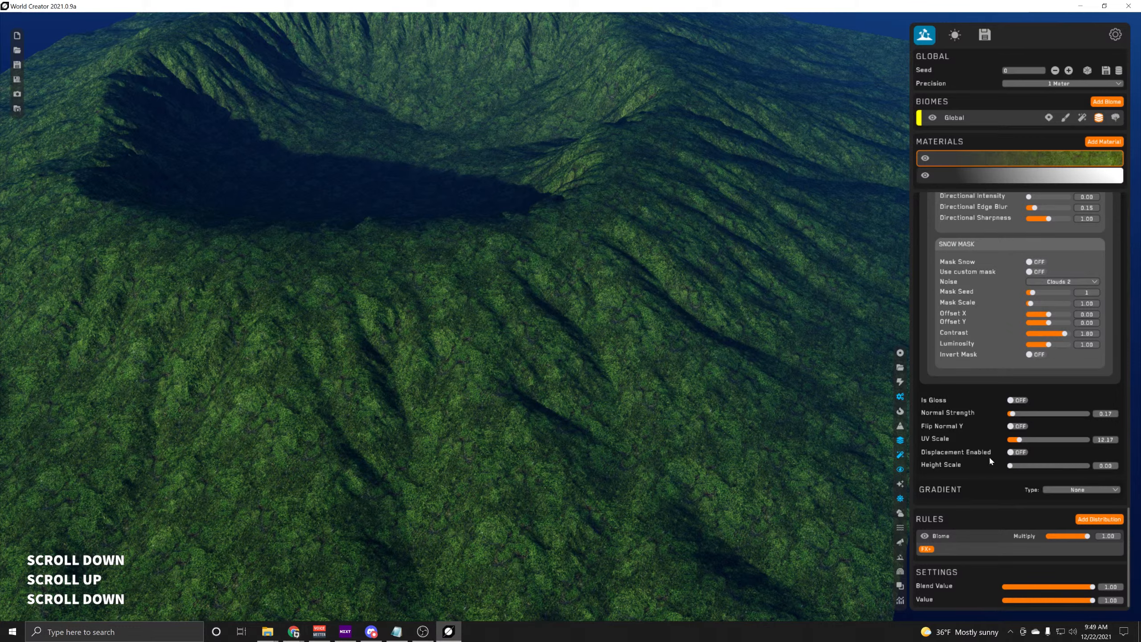
{"action": "scroll", "coordinate": [933, 470], "scroll_direction": "up", "scroll_amount": 10}
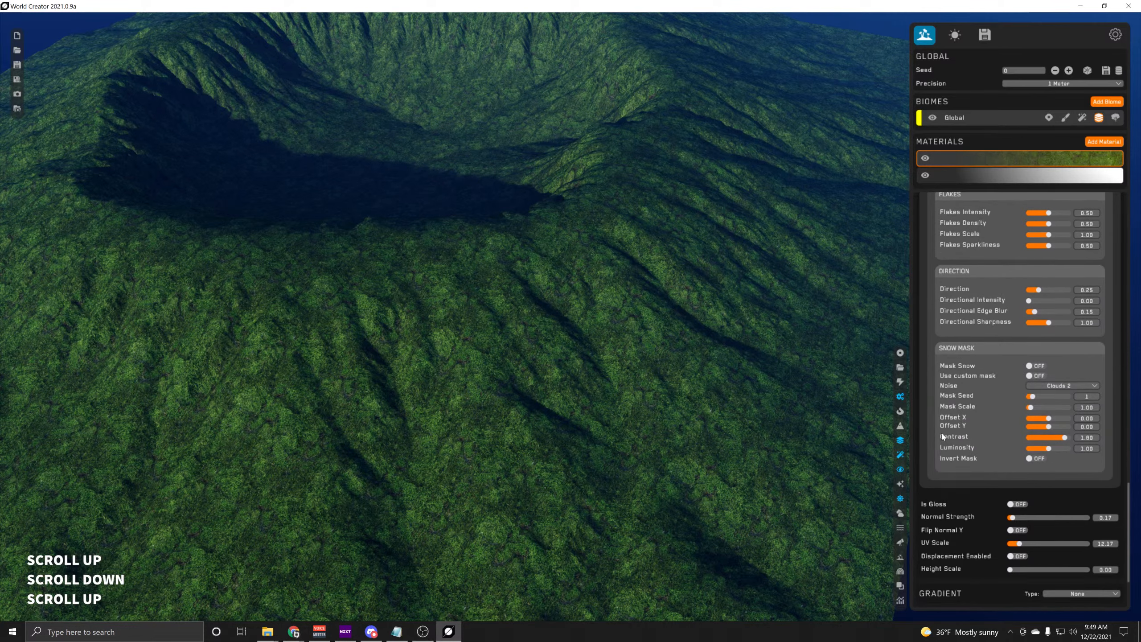
{"action": "scroll", "coordinate": [968, 313], "scroll_direction": "up", "scroll_amount": 10}
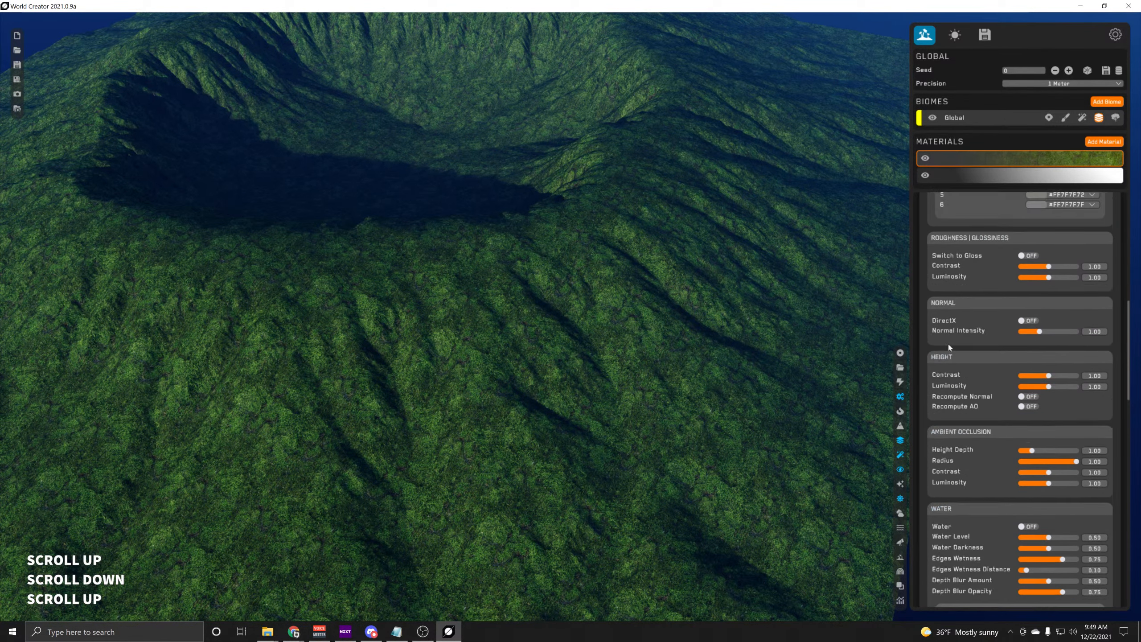
{"action": "scroll", "coordinate": [945, 382], "scroll_direction": "down", "scroll_amount": 2}
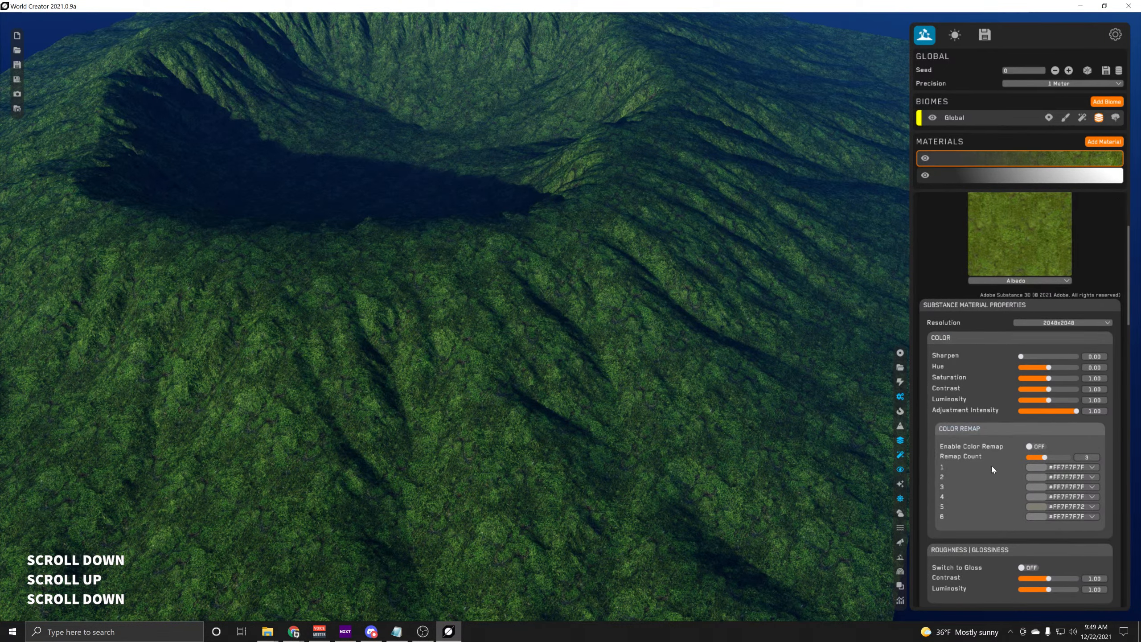
{"action": "scroll", "coordinate": [932, 339], "scroll_direction": "up", "scroll_amount": 4}
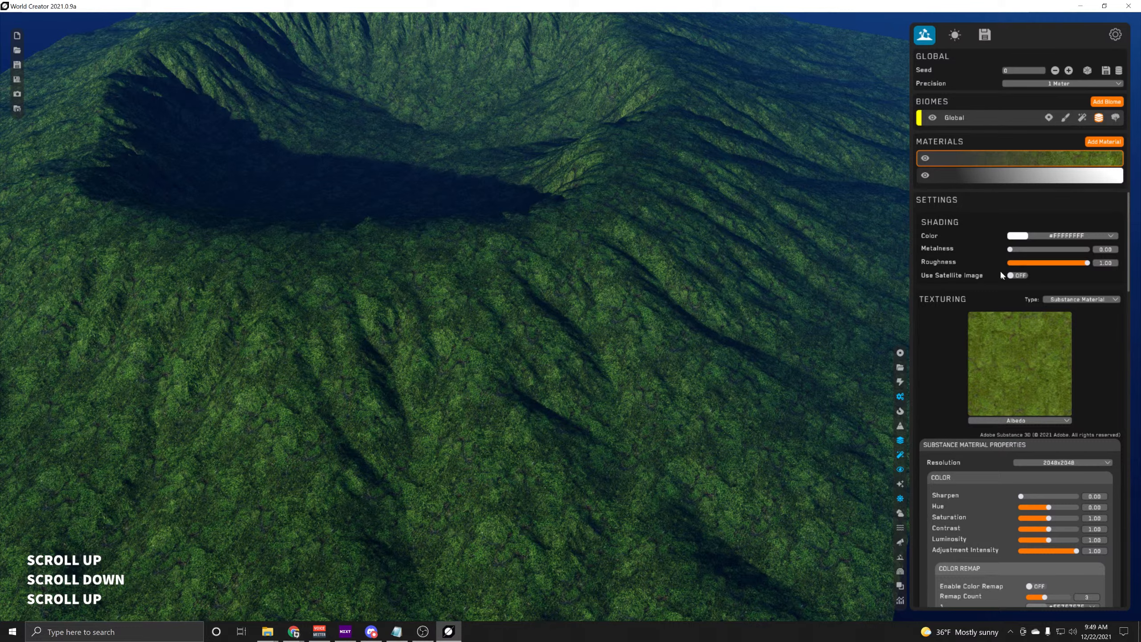
Try tinting the forest floor material red (#FFFF1515) through its Shading color and restore the color to white
{"action": "left_click", "coordinate": [1042, 237]}
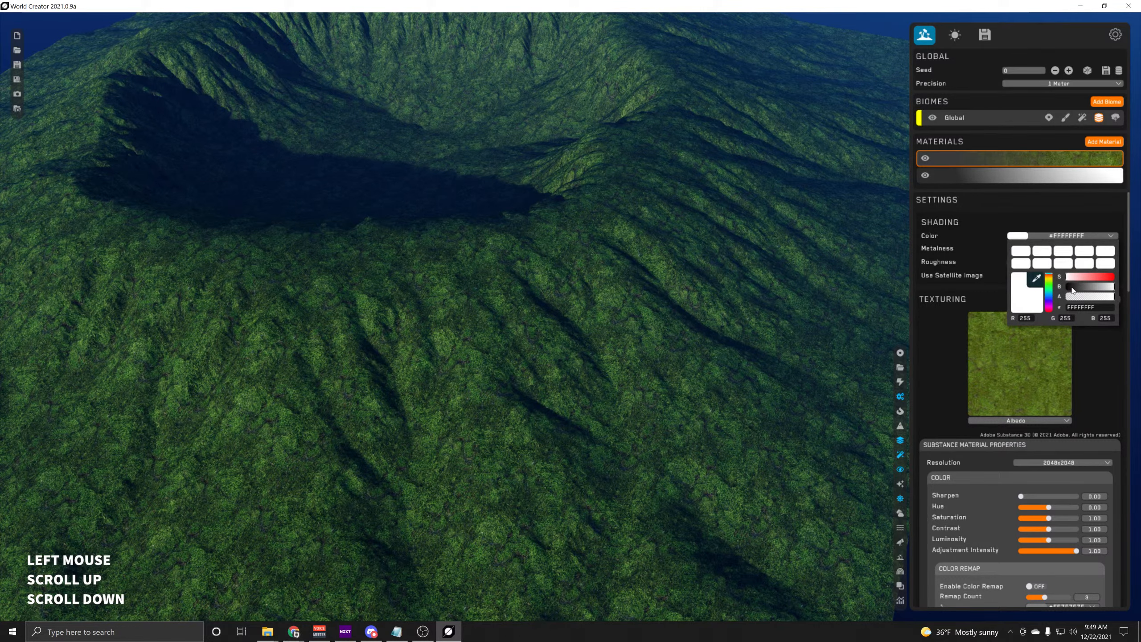
{"action": "mouse_move", "coordinate": [1114, 290]}
{"action": "left_mouse_down"}
{"action": "mouse_move", "coordinate": [1091, 290]}
{"action": "mouse_move", "coordinate": [1091, 278]}
{"action": "mouse_move", "coordinate": [1110, 276]}
{"action": "mouse_move", "coordinate": [1097, 291]}
{"action": "mouse_move", "coordinate": [1125, 290]}
{"action": "left_mouse_up"}
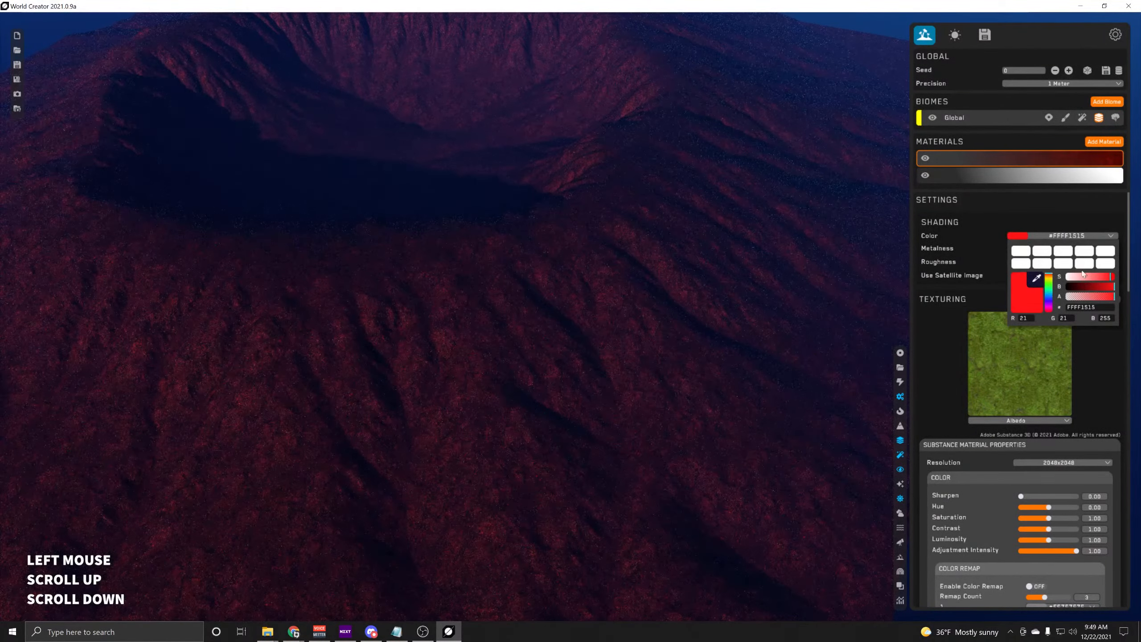
{"action": "left_click", "coordinate": [1021, 251]}
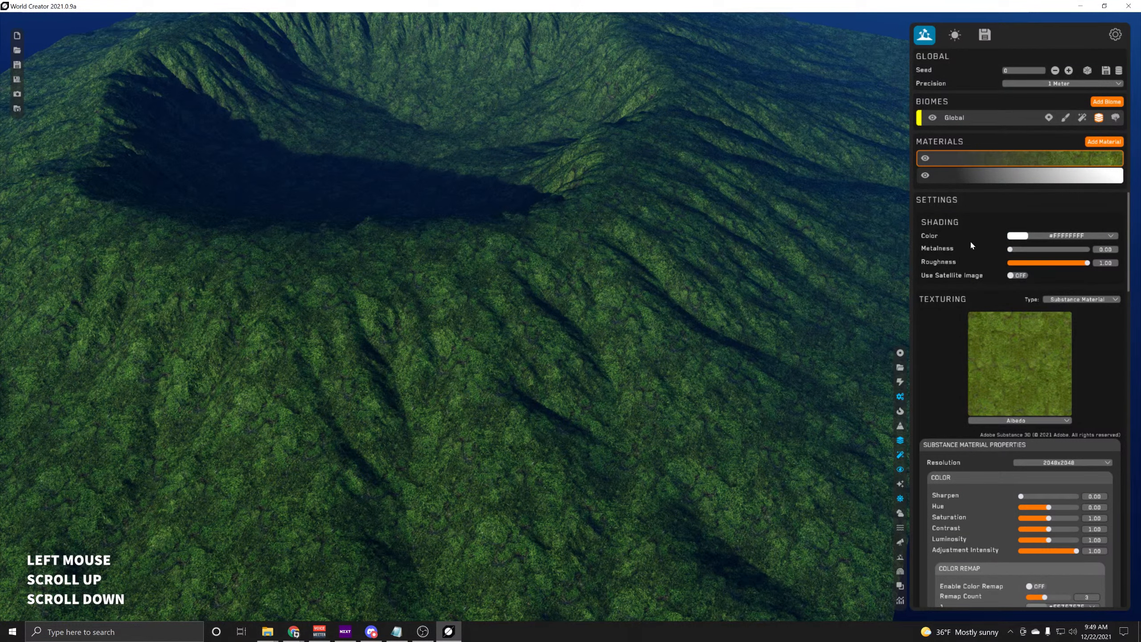
Set the forest floor material's Texturing type to None
{"action": "scroll", "coordinate": [454, 315], "scroll_direction": "down", "scroll_amount": 1}
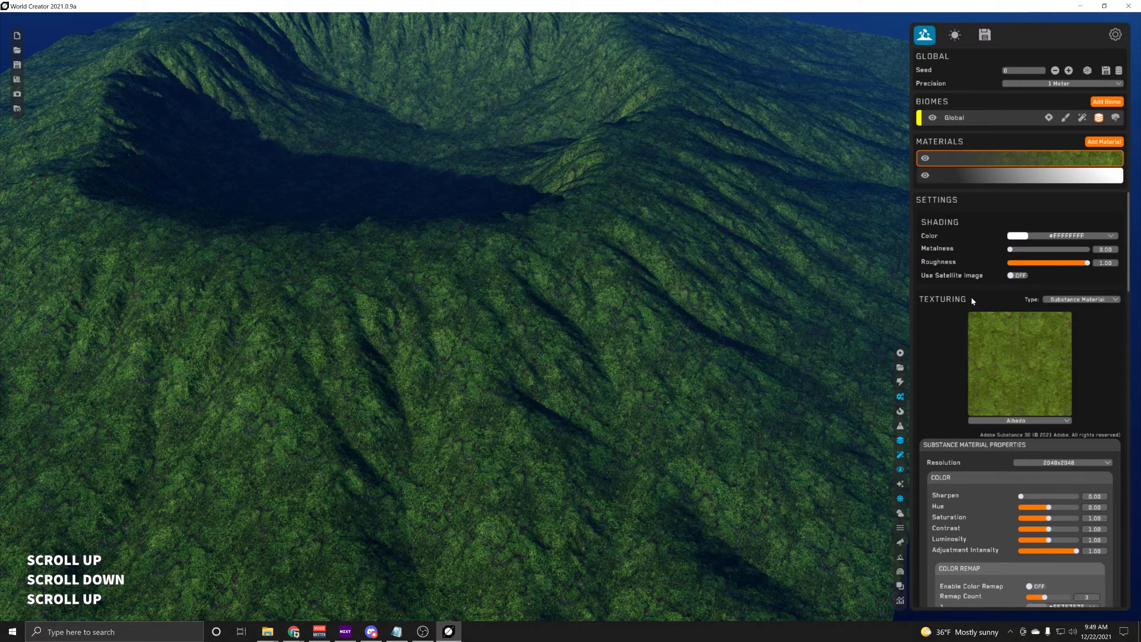
{"action": "left_click", "coordinate": [1069, 301]}
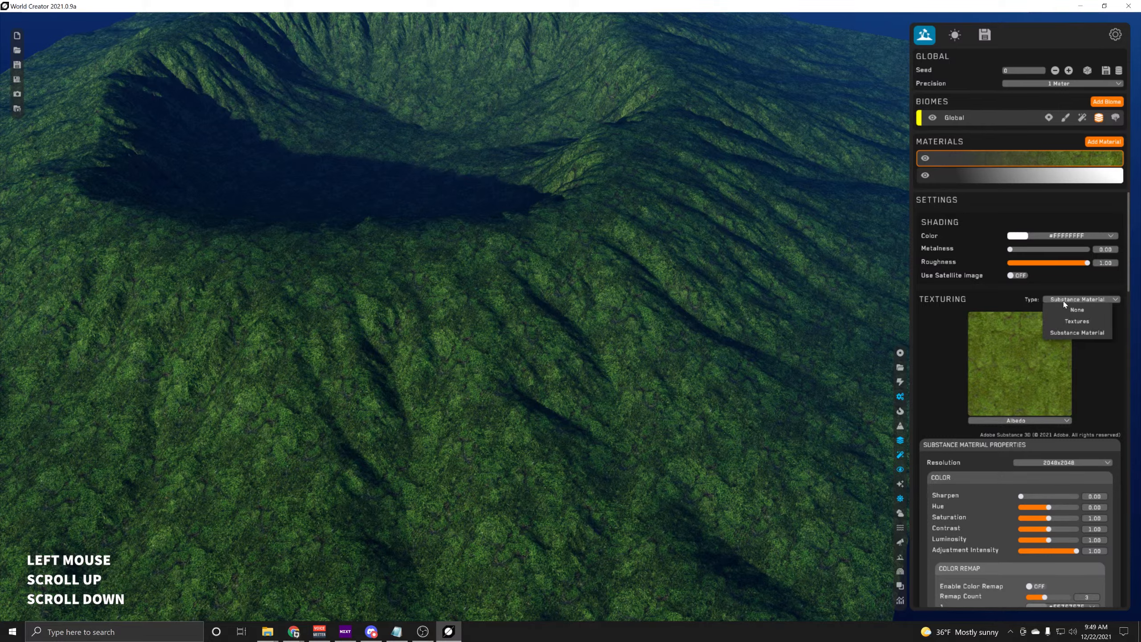
{"action": "left_click", "coordinate": [1078, 309]}
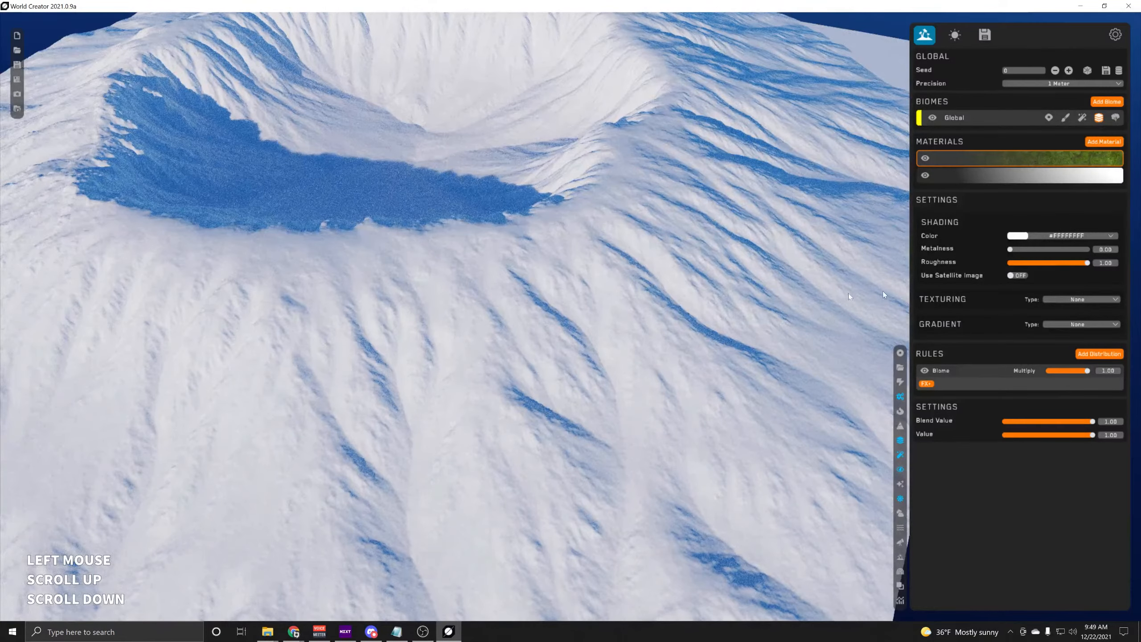
Set the material's Gradient type to Custom and import image colors into the gradient's five segments
{"action": "scroll", "coordinate": [641, 297], "scroll_direction": "down", "scroll_amount": 3}
{"action": "middle_click_drag", "start_coordinate": [640, 297], "coordinate": [646, 285]}
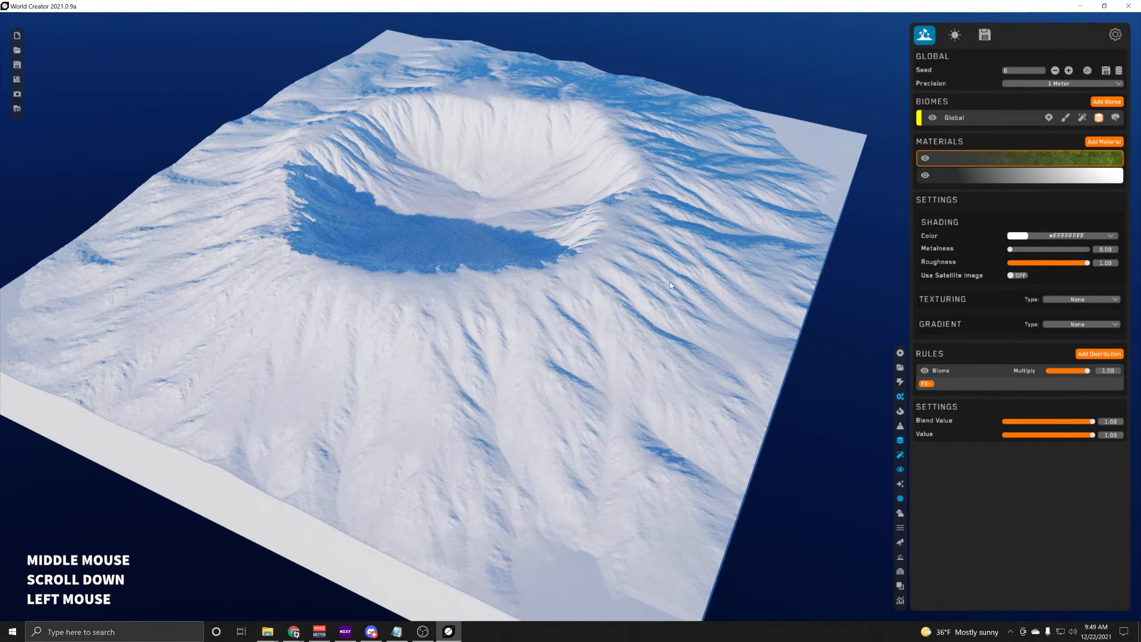
{"action": "left_click", "coordinate": [1075, 326]}
{"action": "left_click", "coordinate": [1075, 361]}
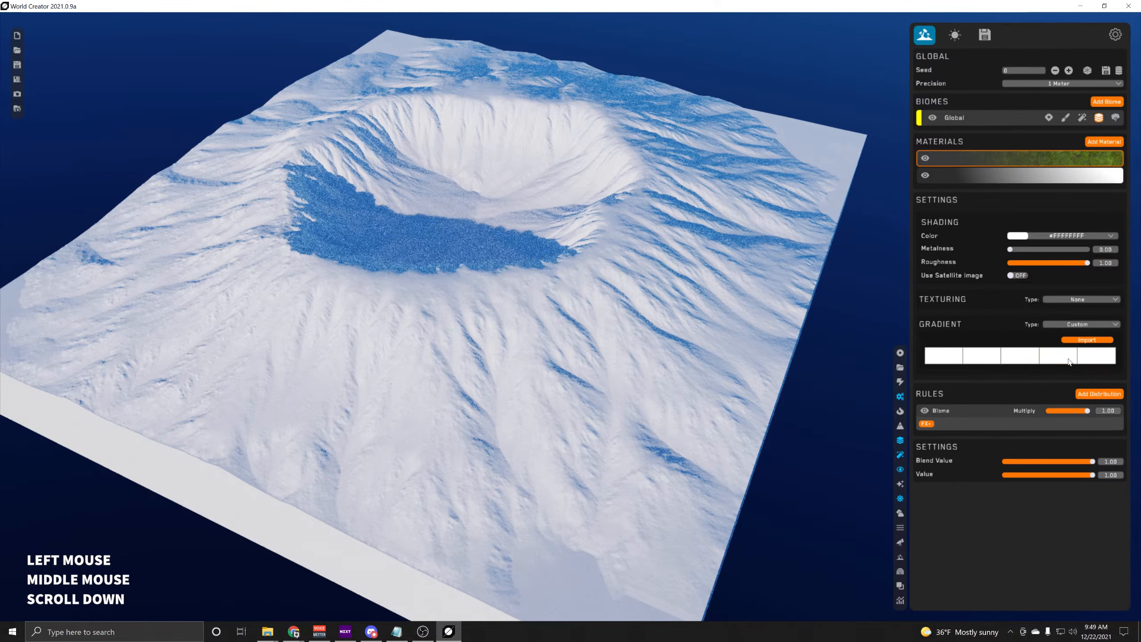
{"action": "left_click", "coordinate": [1087, 340]}
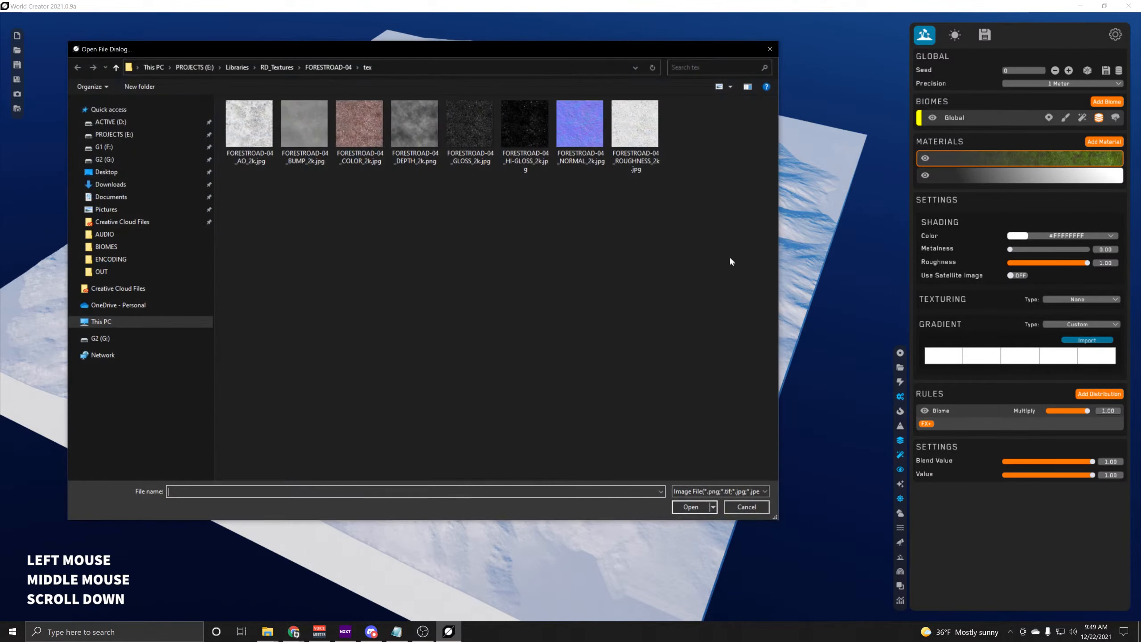
{"action": "key", "text": "Escape"}
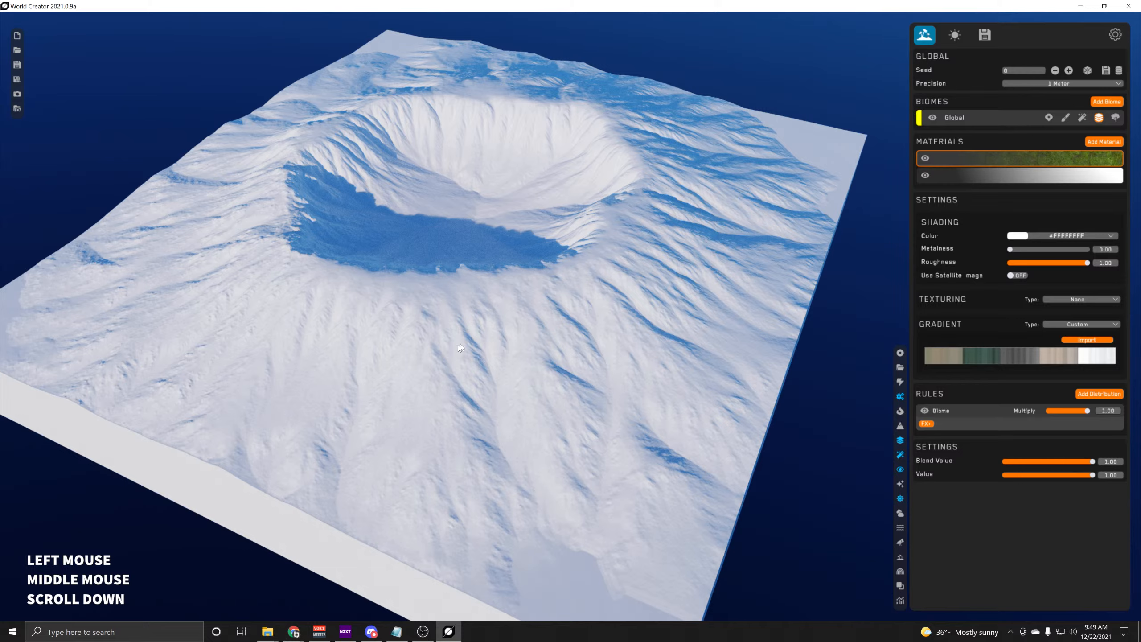
{"action": "scroll", "coordinate": [952, 405], "scroll_direction": "down", "scroll_amount": 1}
Set the Distribution Type to Snow for the white gradient segment and to Trees for the green segment
{"action": "left_click", "coordinate": [929, 352]}
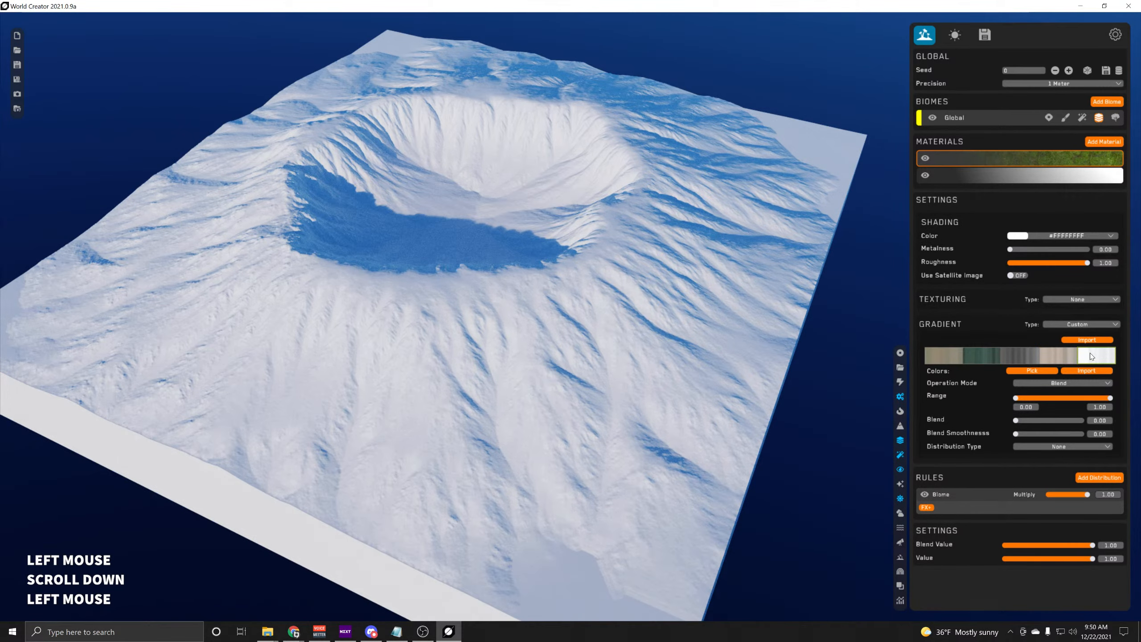
{"action": "left_click", "coordinate": [1050, 448]}
{"action": "left_click", "coordinate": [1042, 482]}
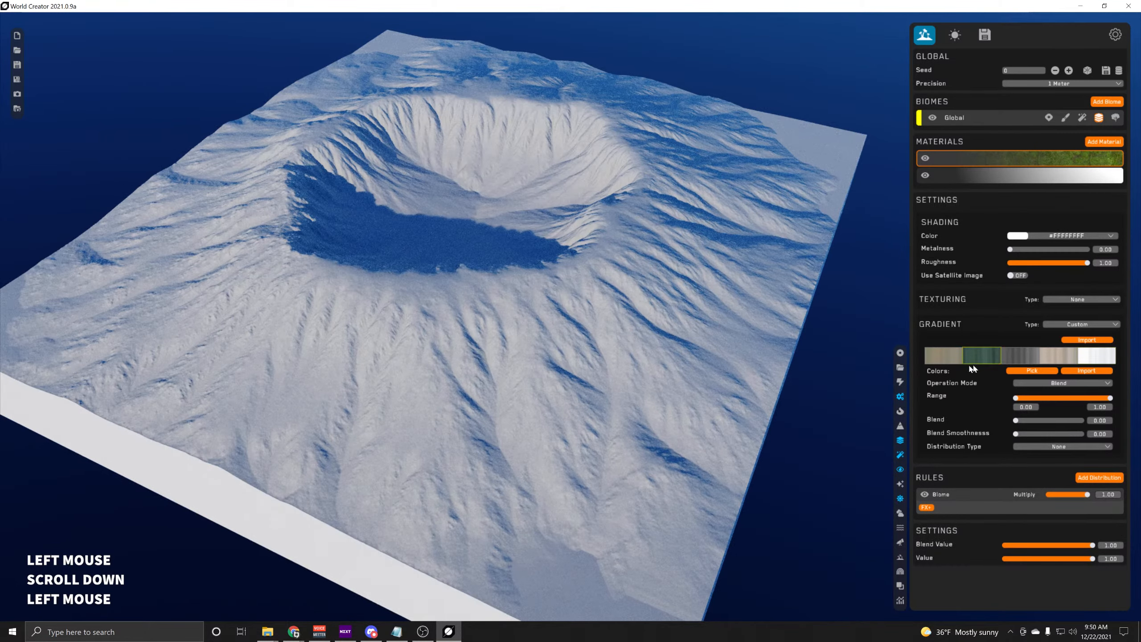
{"action": "left_click", "coordinate": [1034, 447]}
{"action": "left_click", "coordinate": [1033, 504]}
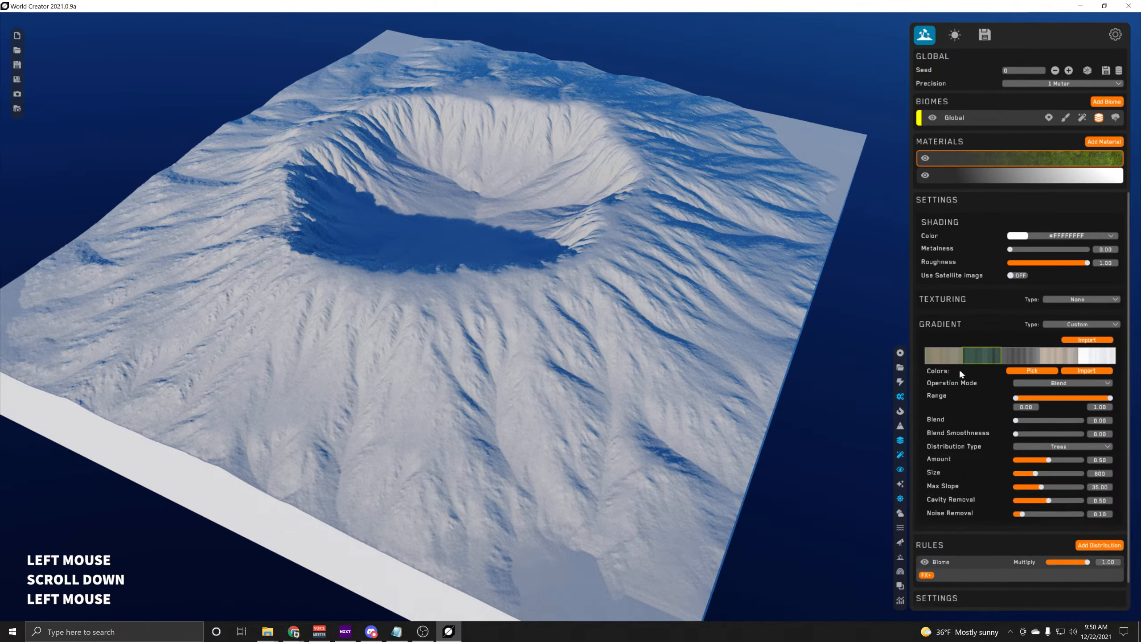
Set the Distribution Type to Rocky for the dark gray gradient segment and to Sediment for the pale segment beside white
{"action": "left_click", "coordinate": [1009, 360]}
{"action": "left_click", "coordinate": [1064, 447]}
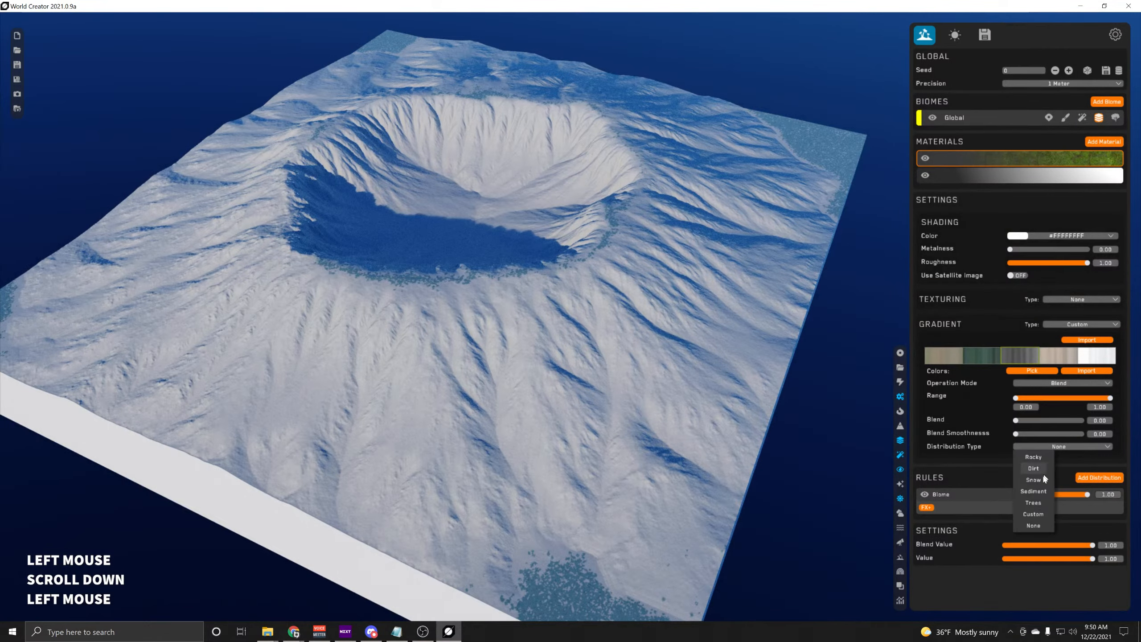
{"action": "left_click", "coordinate": [1033, 457]}
{"action": "left_click", "coordinate": [1068, 360]}
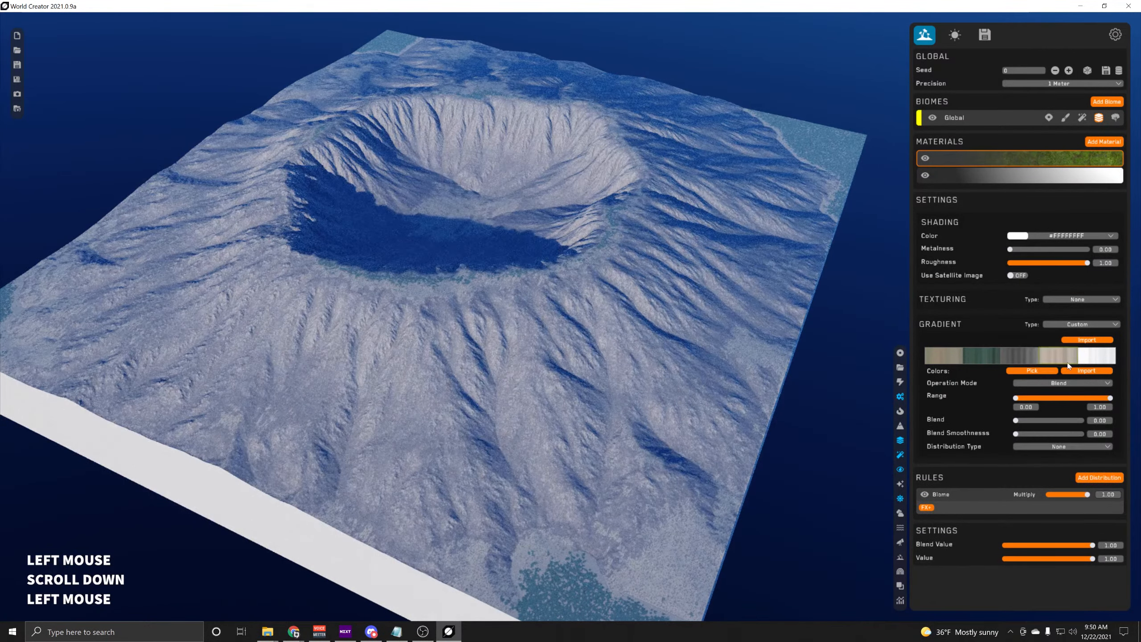
{"action": "left_click", "coordinate": [1075, 450]}
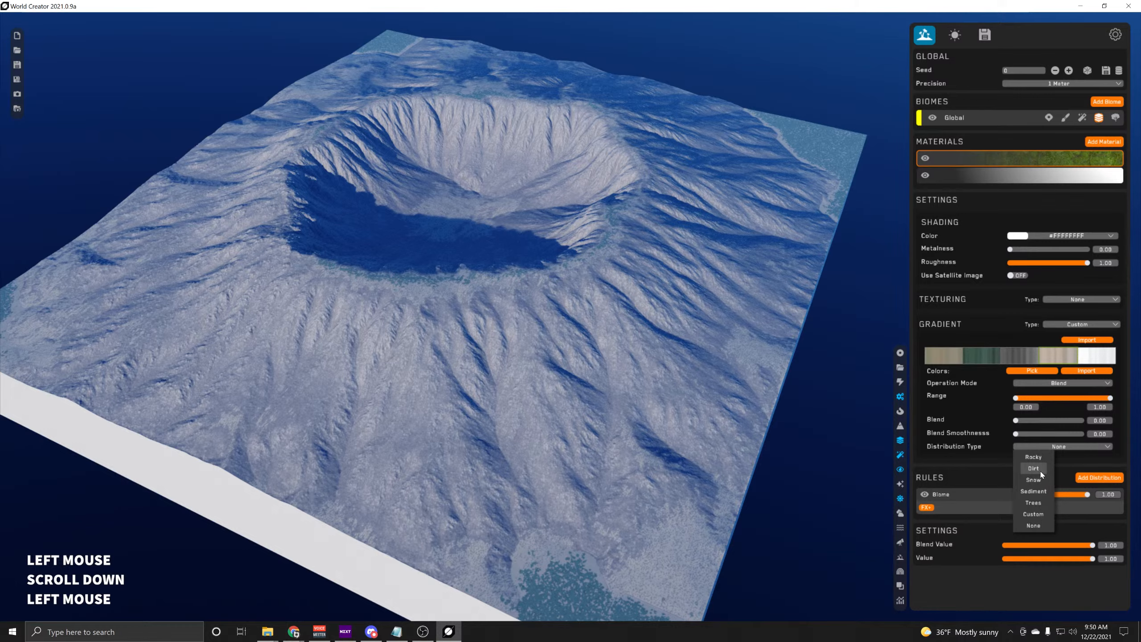
{"action": "left_click", "coordinate": [1042, 487]}
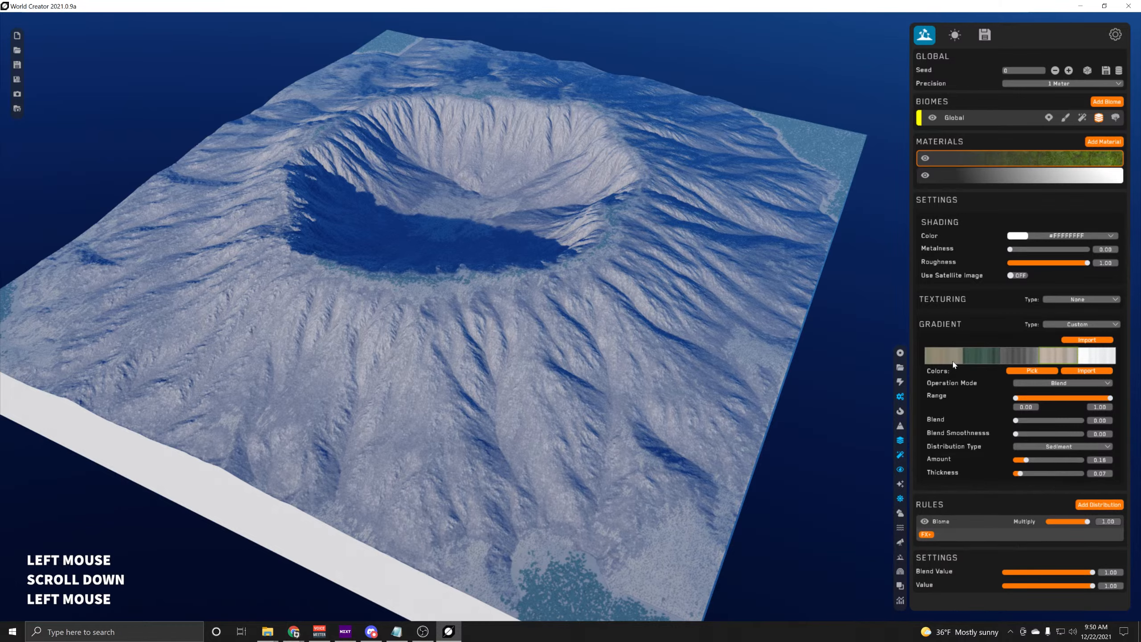
Set the Distribution Type to Dirt for the first, brownish-gray gradient segment
{"action": "left_click", "coordinate": [952, 363]}
{"action": "left_click", "coordinate": [1036, 448]}
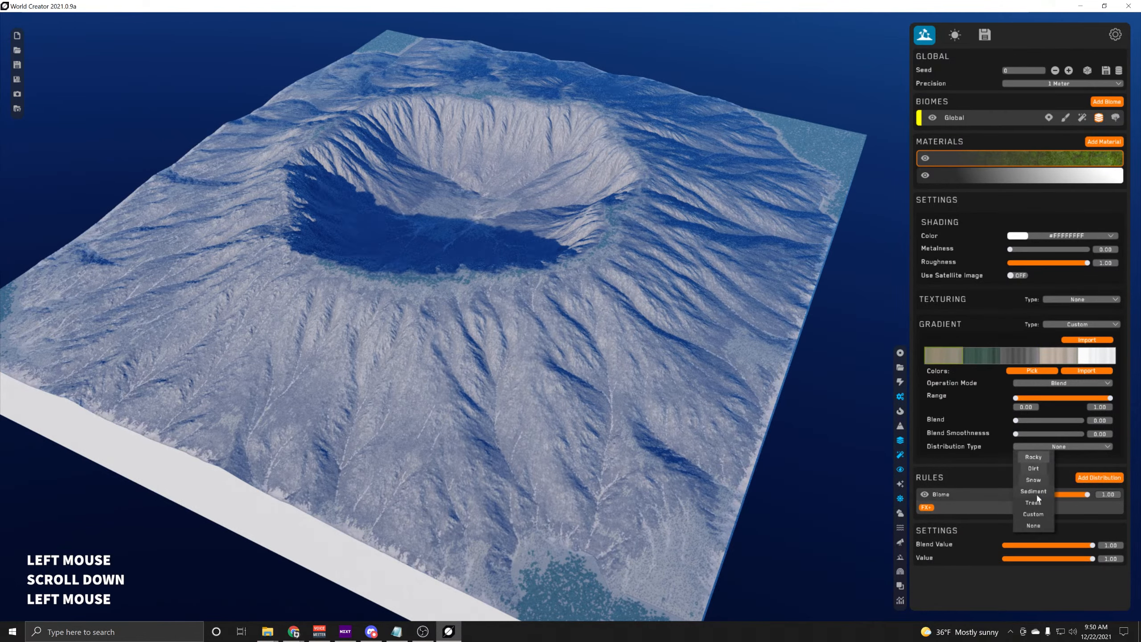
{"action": "left_click", "coordinate": [1039, 468]}
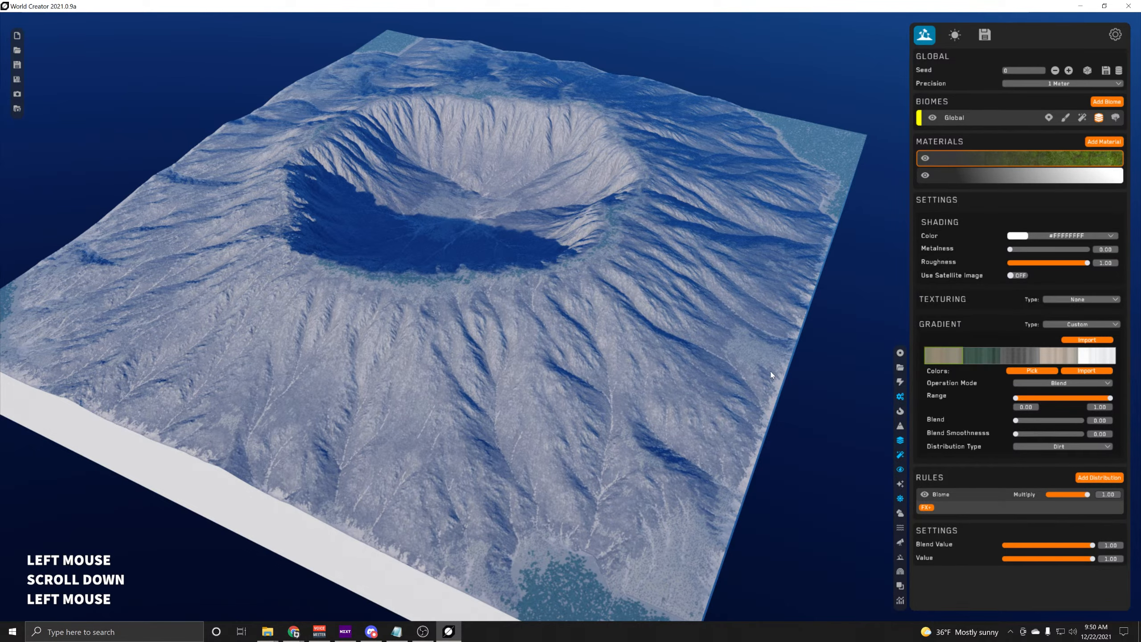
{"action": "middle_click_drag", "start_coordinate": [693, 243], "coordinate": [707, 248]}
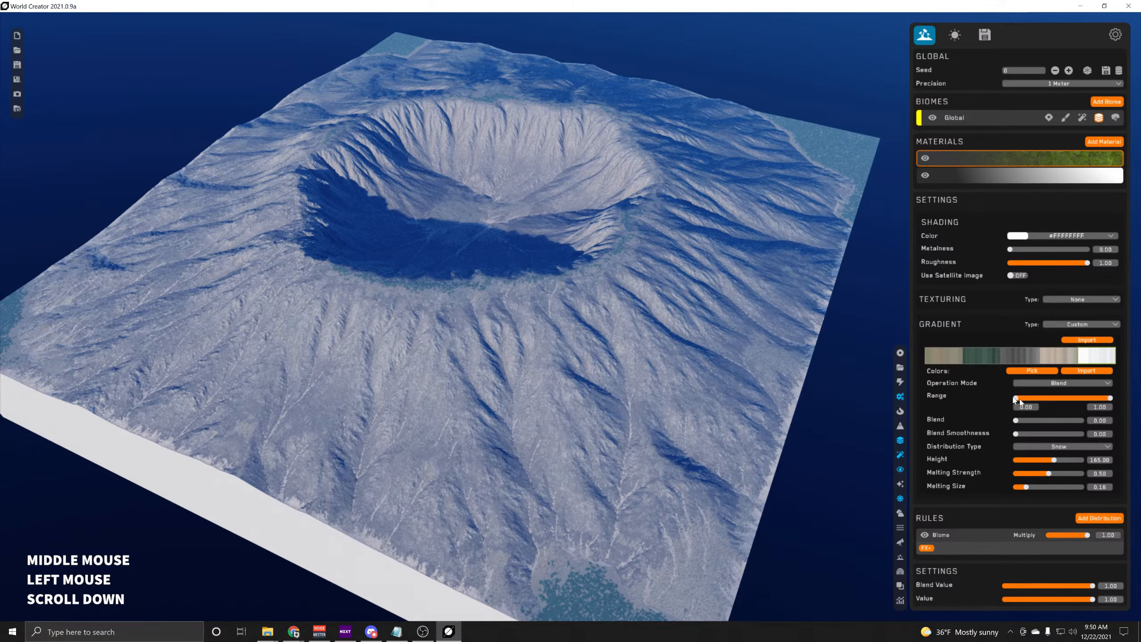
{"action": "middle_click_drag", "start_coordinate": [757, 317], "coordinate": [729, 309]}
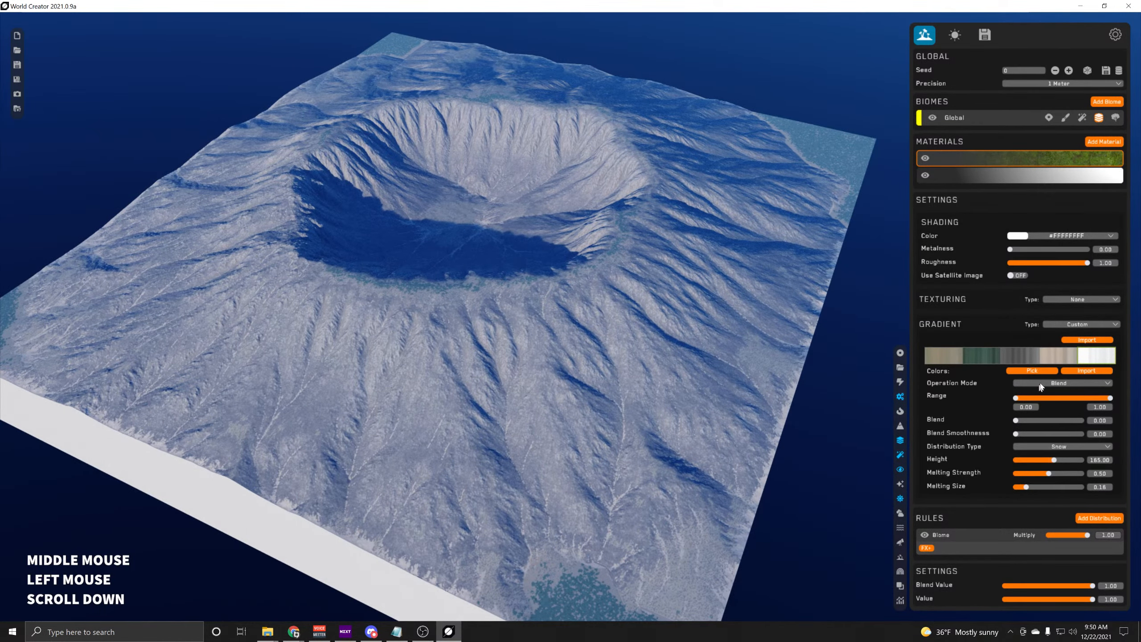
Lower the white Snow segment's Height to about 62 and view the crater's snow cover
{"action": "left_click", "coordinate": [1100, 350]}
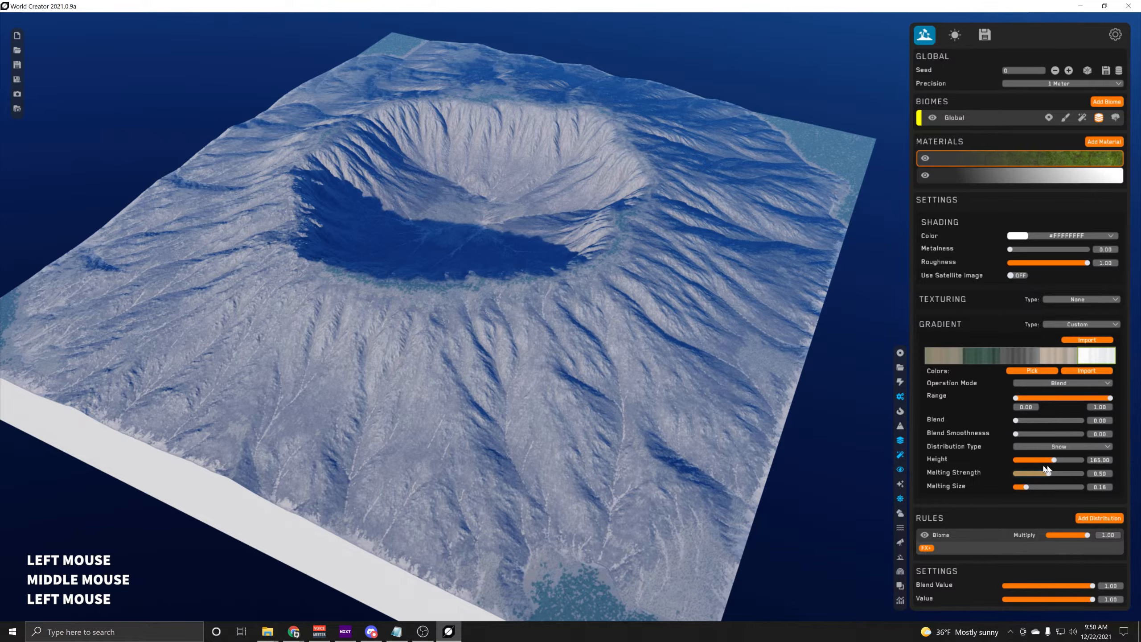
{"action": "left_click_drag", "start_coordinate": [1057, 466], "coordinate": [1044, 460]}
{"action": "middle_click_drag", "start_coordinate": [638, 323], "coordinate": [618, 308]}
{"action": "scroll", "coordinate": [529, 262], "scroll_direction": "up", "scroll_amount": 3}
{"action": "right_click_drag", "start_coordinate": [530, 263], "coordinate": [562, 324]}
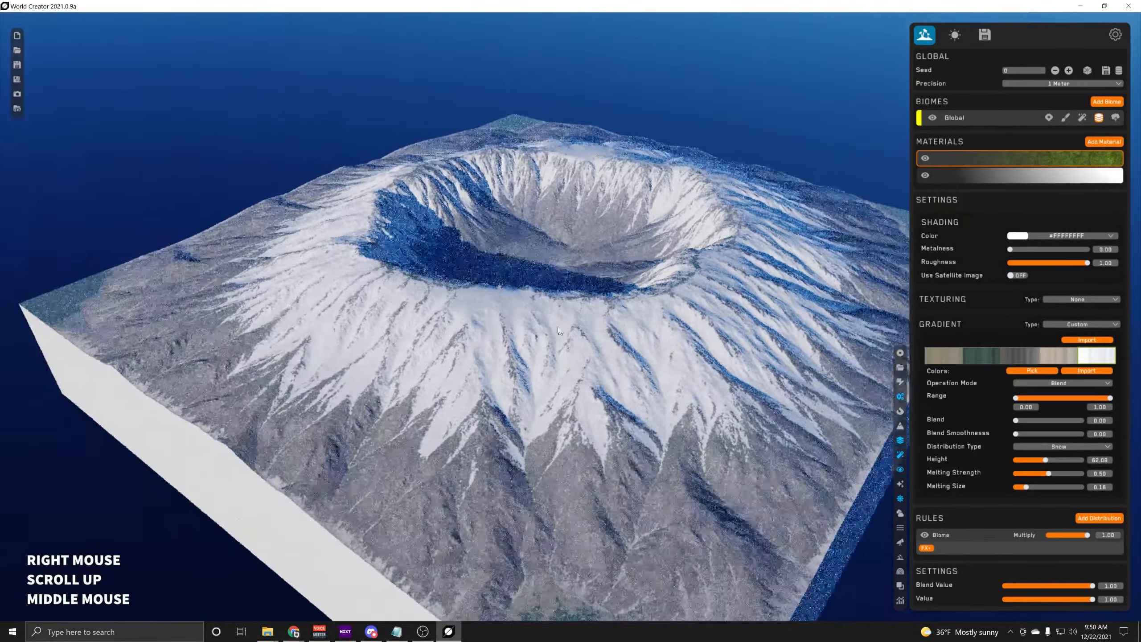
{"action": "middle_click_drag", "start_coordinate": [562, 324], "coordinate": [541, 304]}
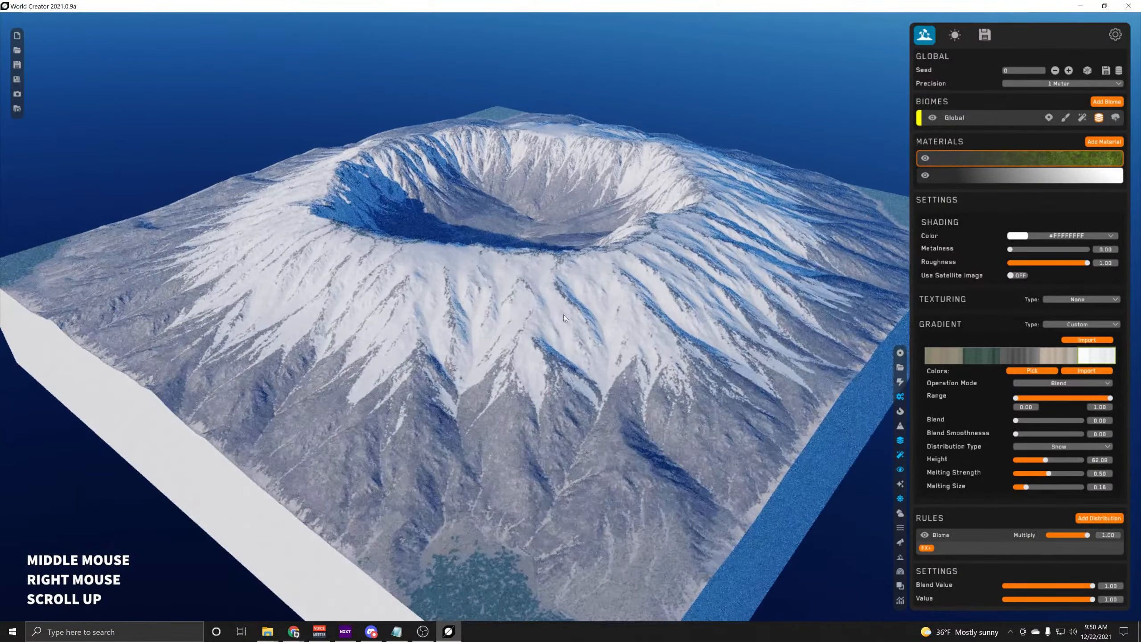
{"action": "scroll", "coordinate": [564, 315], "scroll_direction": "down", "scroll_amount": 2}
Try the Volcano and MountainRange styles for the Global biome's base shape
{"action": "left_click", "coordinate": [988, 116]}
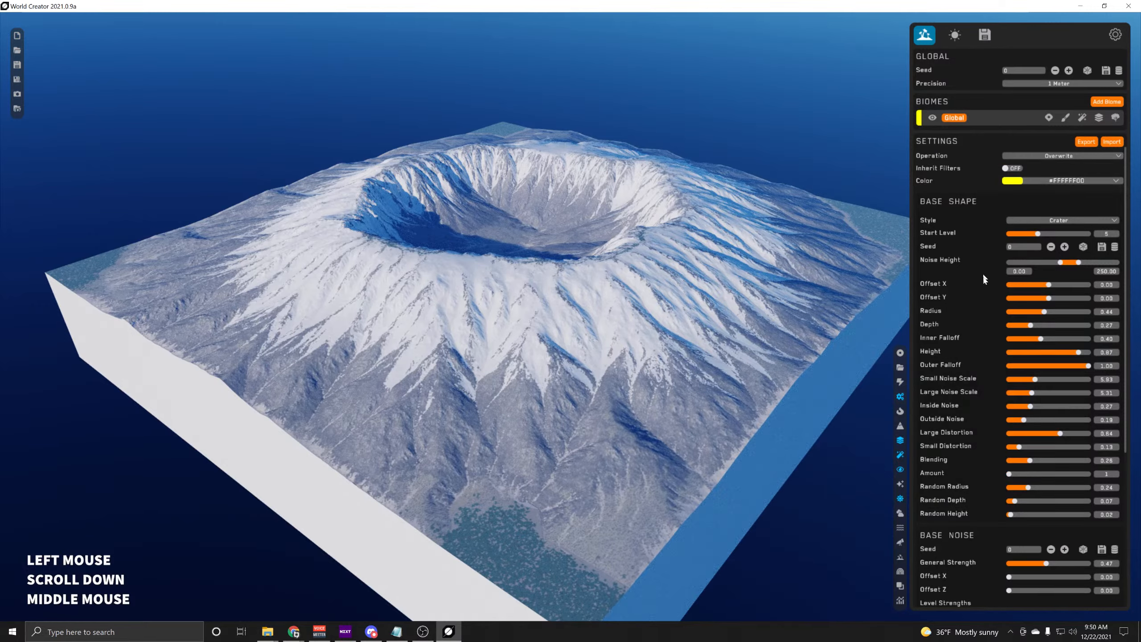
{"action": "left_click", "coordinate": [1077, 221]}
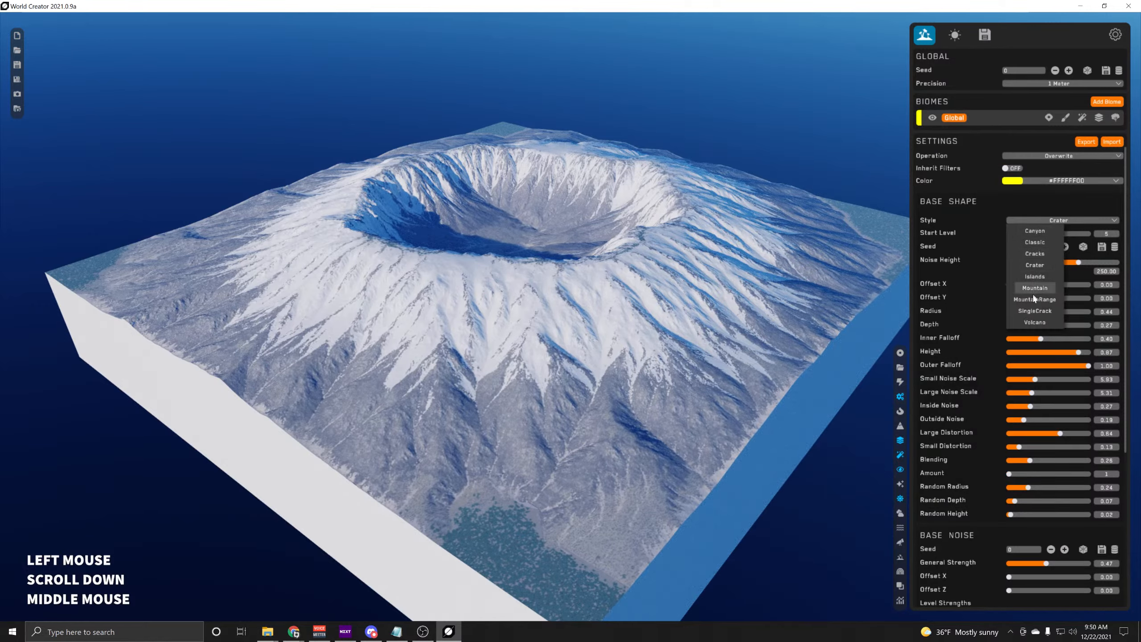
{"action": "left_click", "coordinate": [1038, 322]}
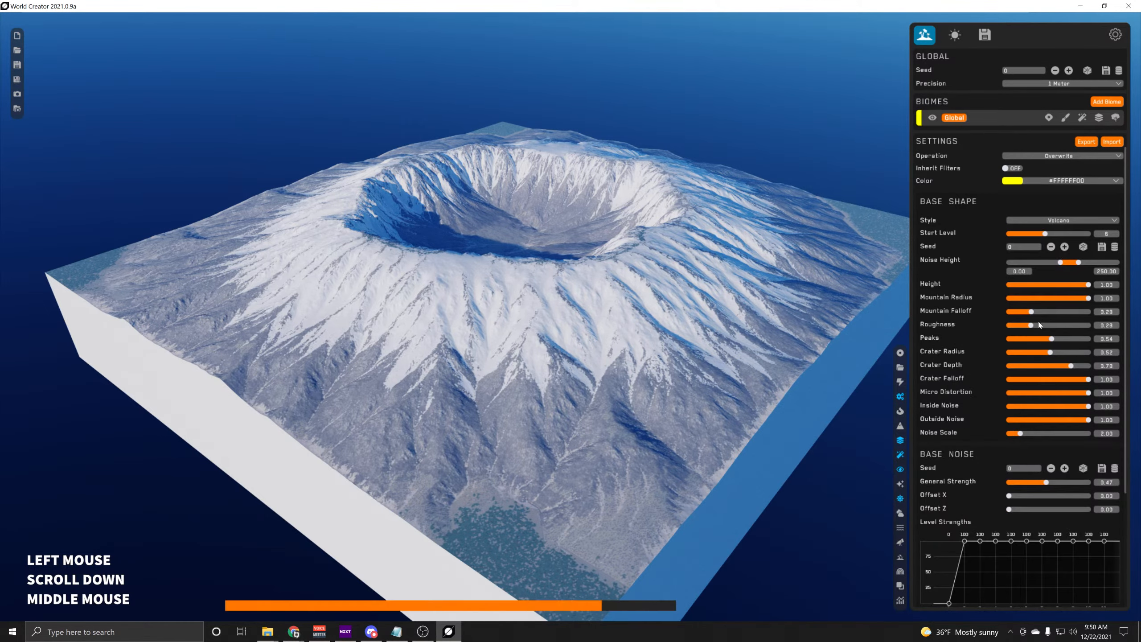
{"action": "left_click", "coordinate": [1052, 220]}
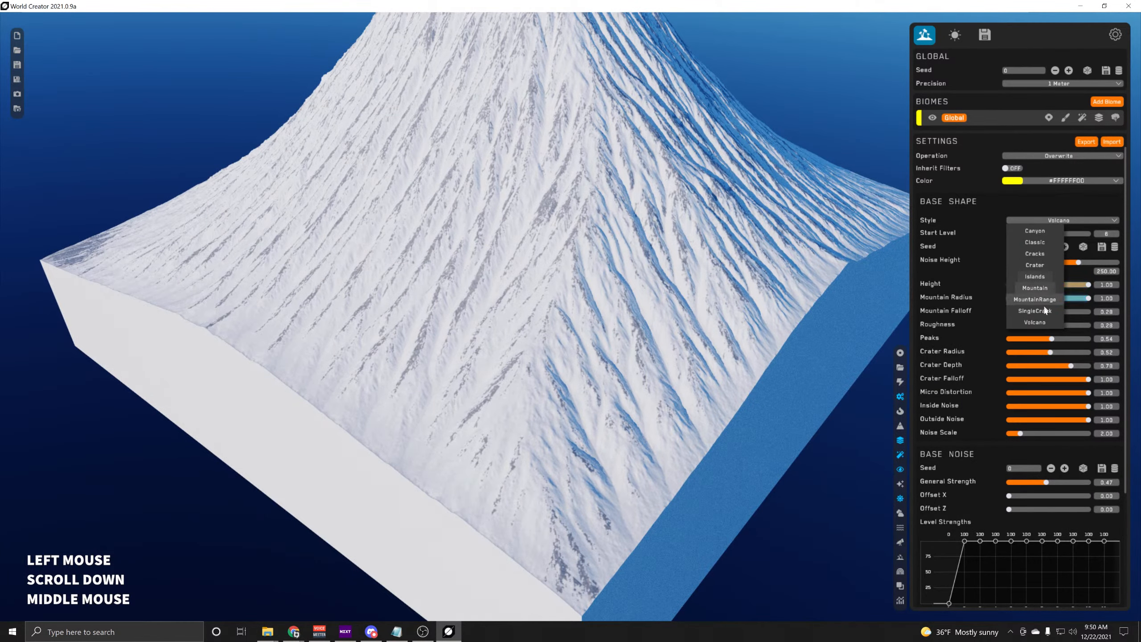
{"action": "left_click", "coordinate": [1018, 301]}
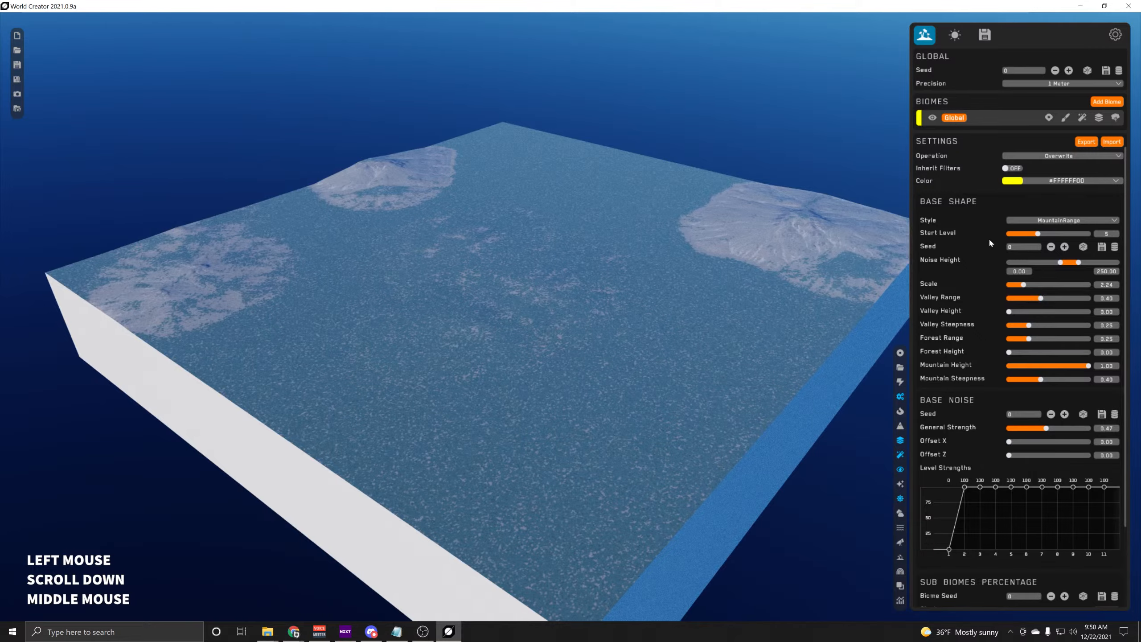
{"action": "left_click_drag", "start_coordinate": [683, 276], "coordinate": [663, 322]}
Set the Global biome's base shape style to Mountain
{"action": "left_click", "coordinate": [1064, 221]}
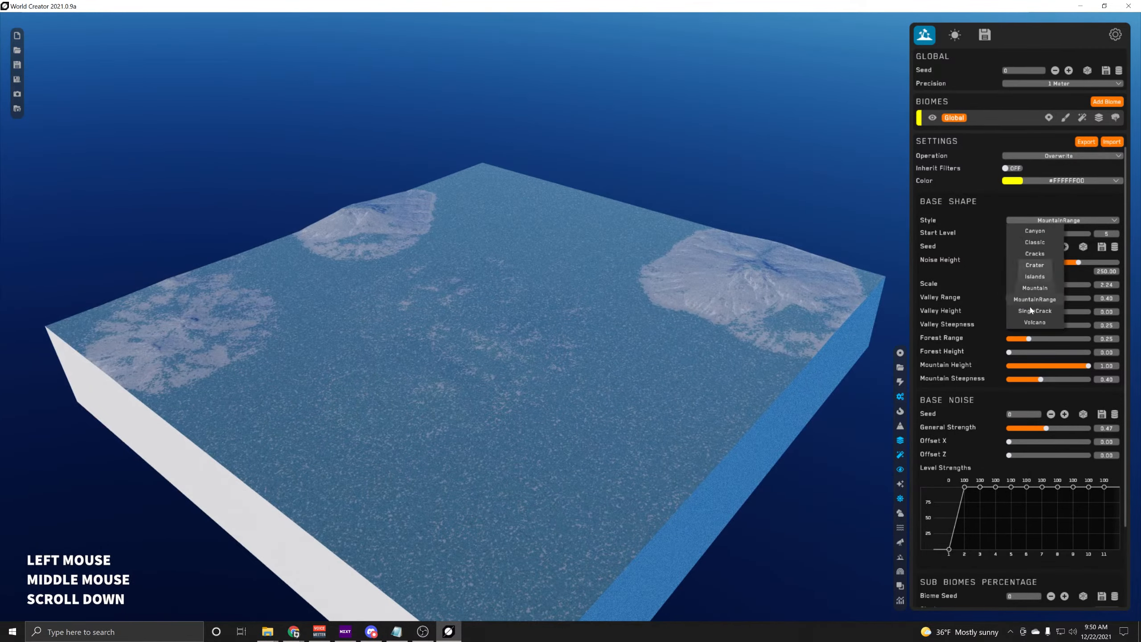
{"action": "left_click", "coordinate": [1035, 288]}
{"action": "middle_click_drag", "start_coordinate": [634, 254], "coordinate": [633, 279]}
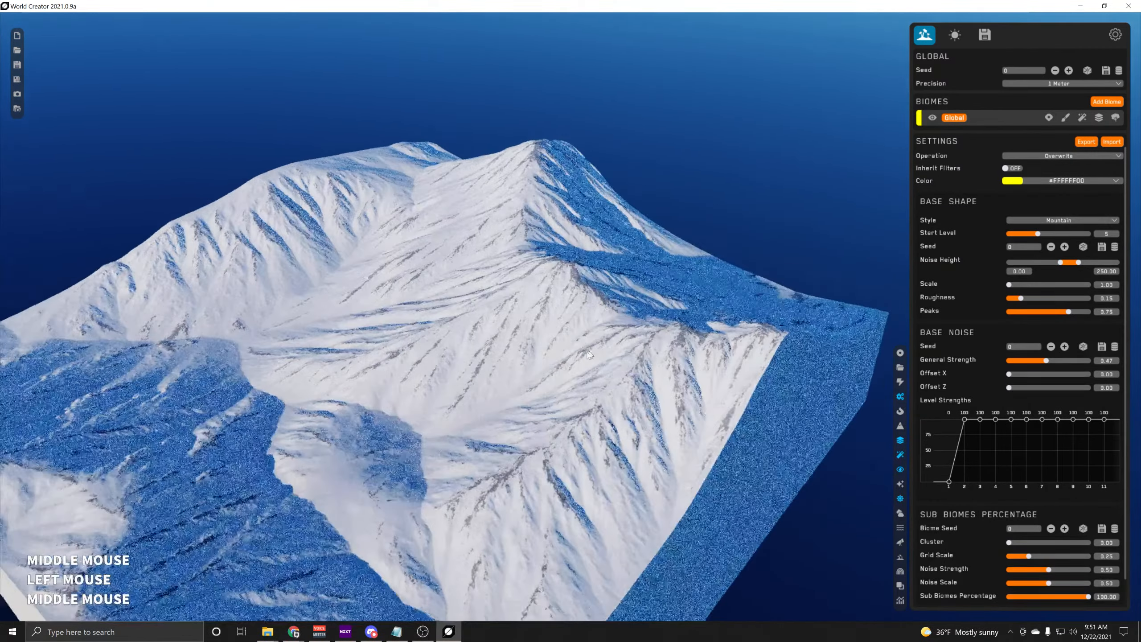
{"action": "right_click_drag", "start_coordinate": [634, 278], "coordinate": [651, 270]}
{"action": "middle_click_drag", "start_coordinate": [651, 269], "coordinate": [642, 287]}
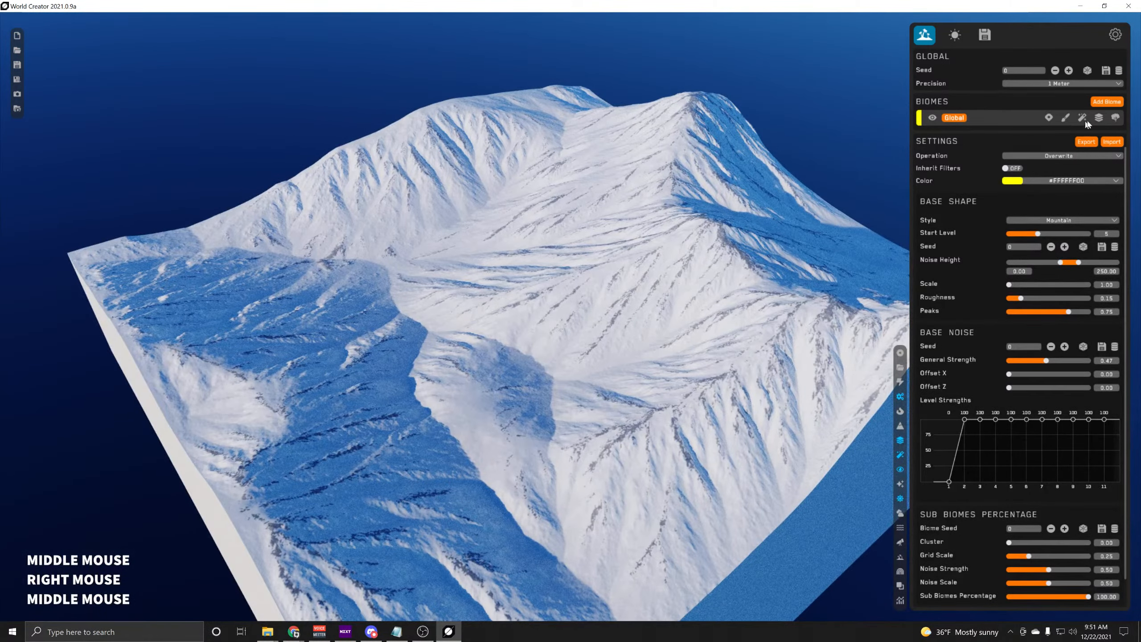
Set the Snow segment's Melting Strength to 0.64 and its Height to 171.67 in the Global biome's custom gradient material
{"action": "left_click", "coordinate": [1099, 118]}
{"action": "scroll", "coordinate": [969, 394], "scroll_direction": "down", "scroll_amount": 1}
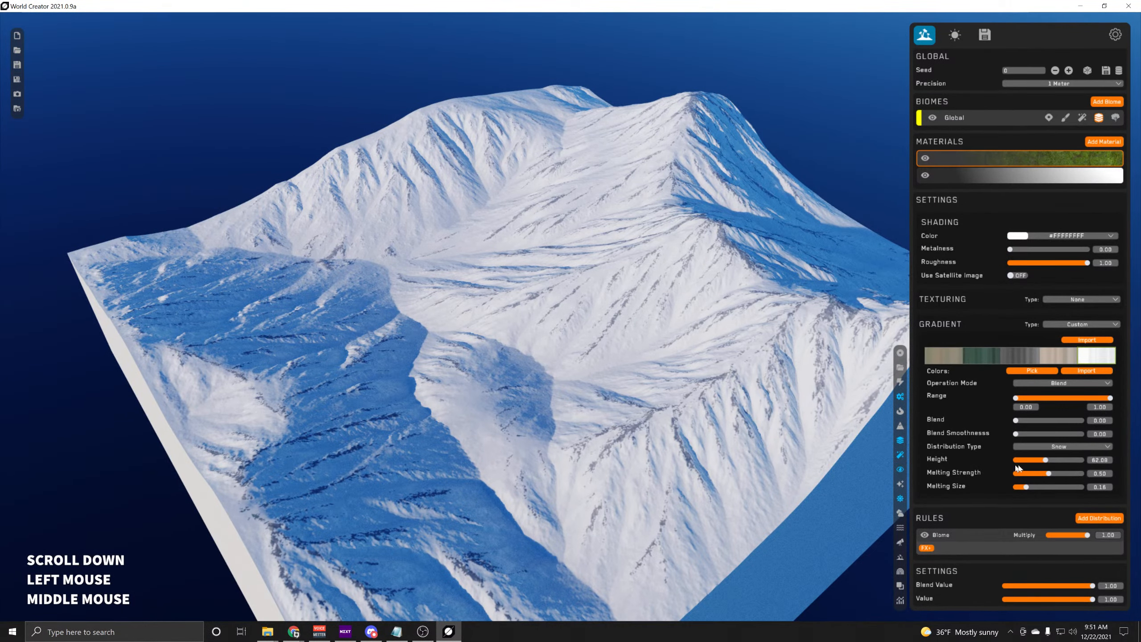
{"action": "mouse_move", "coordinate": [1048, 474]}
{"action": "left_mouse_down"}
{"action": "mouse_move", "coordinate": [1060, 473]}
{"action": "mouse_move", "coordinate": [1034, 460]}
{"action": "mouse_move", "coordinate": [1052, 461]}
{"action": "left_mouse_up"}
Select the green Trees segment and inspect the mountain slopes and valleys from several angles
{"action": "left_click", "coordinate": [982, 356]}
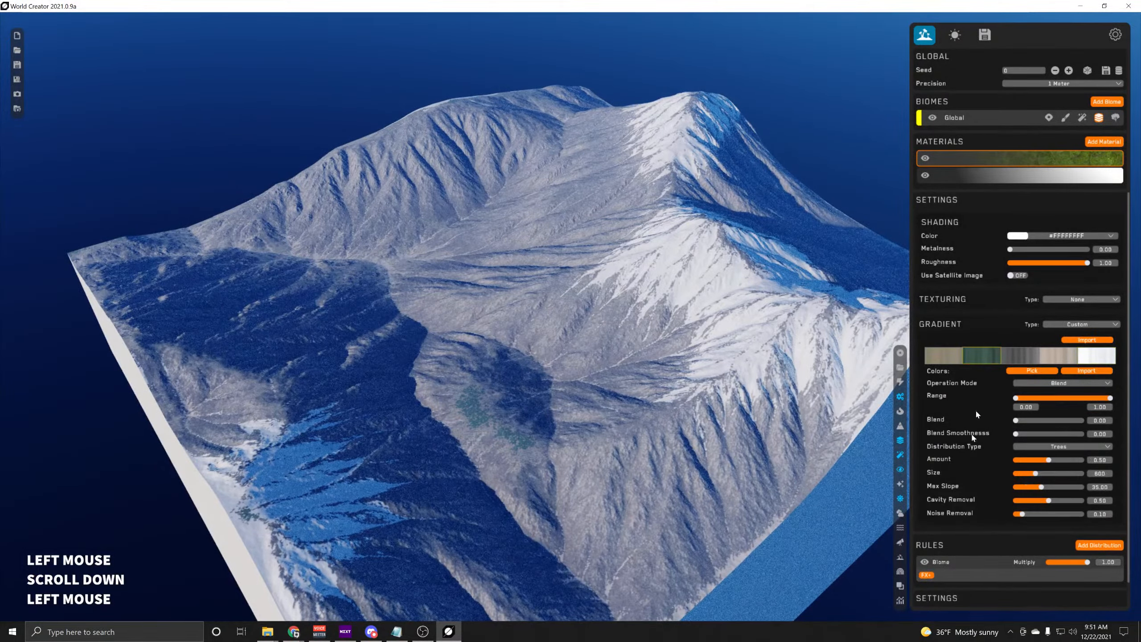
{"action": "scroll", "coordinate": [517, 257], "scroll_direction": "up", "scroll_amount": 5}
{"action": "middle_click_drag", "start_coordinate": [503, 252], "coordinate": [467, 295]}
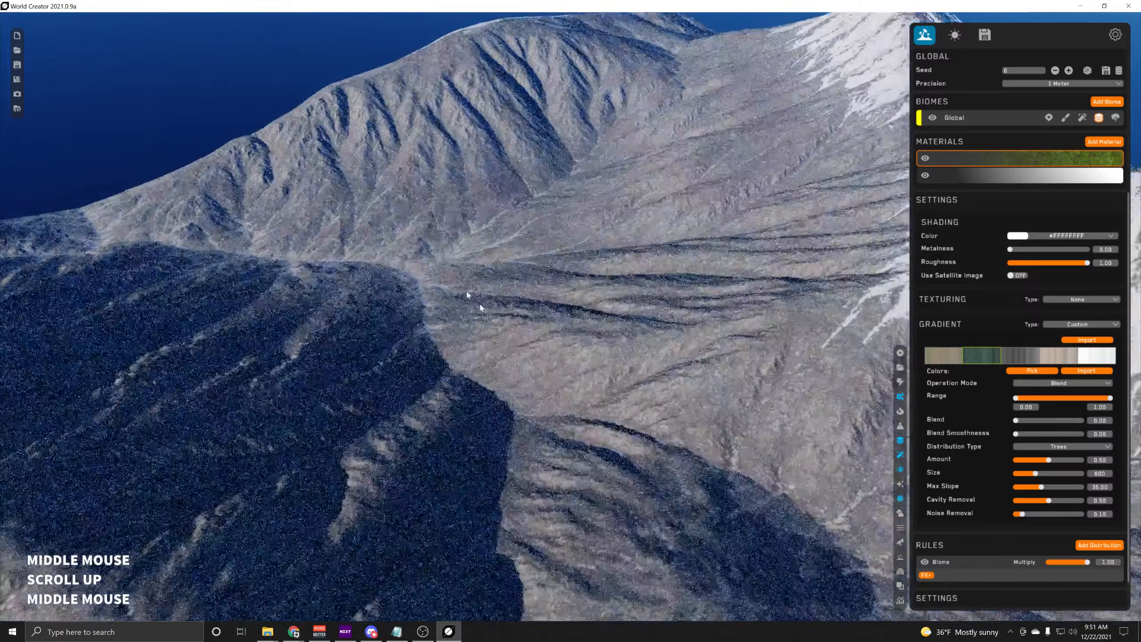
{"action": "right_click_drag", "start_coordinate": [467, 295], "coordinate": [614, 413]}
{"action": "scroll", "coordinate": [615, 413], "scroll_direction": "down", "scroll_amount": 4}
{"action": "middle_click_drag", "start_coordinate": [614, 413], "coordinate": [610, 390]}
{"action": "right_click_drag", "start_coordinate": [610, 390], "coordinate": [814, 302]}
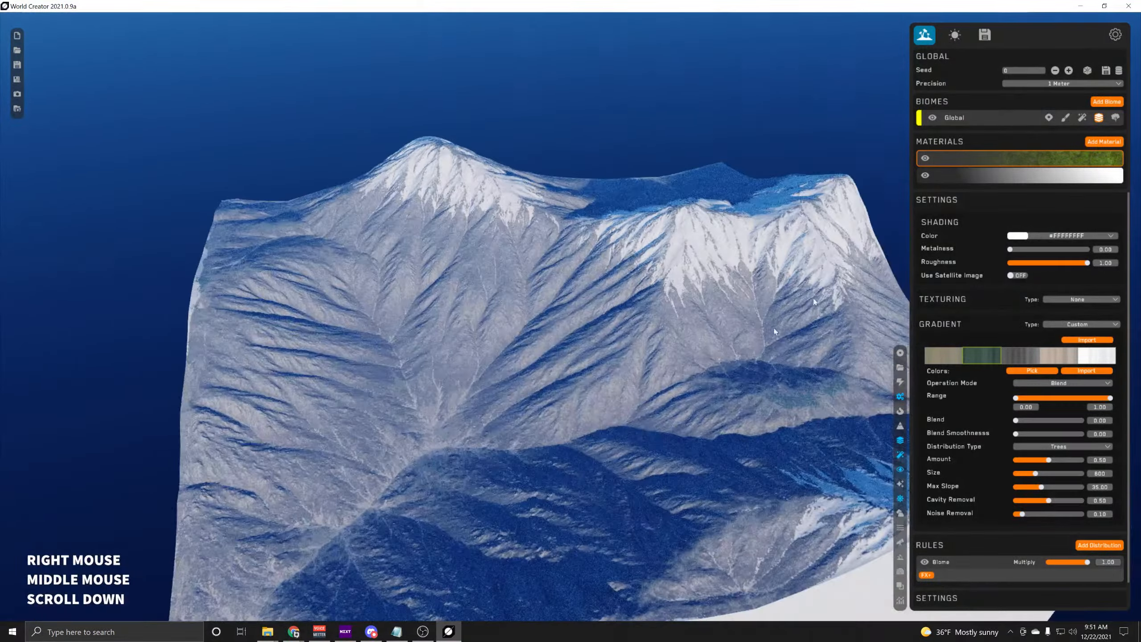
Set the global terrain Precision to 1/2 Meter and check the mountain's detail
{"action": "left_click", "coordinate": [1014, 85]}
{"action": "left_click", "coordinate": [1027, 102]}
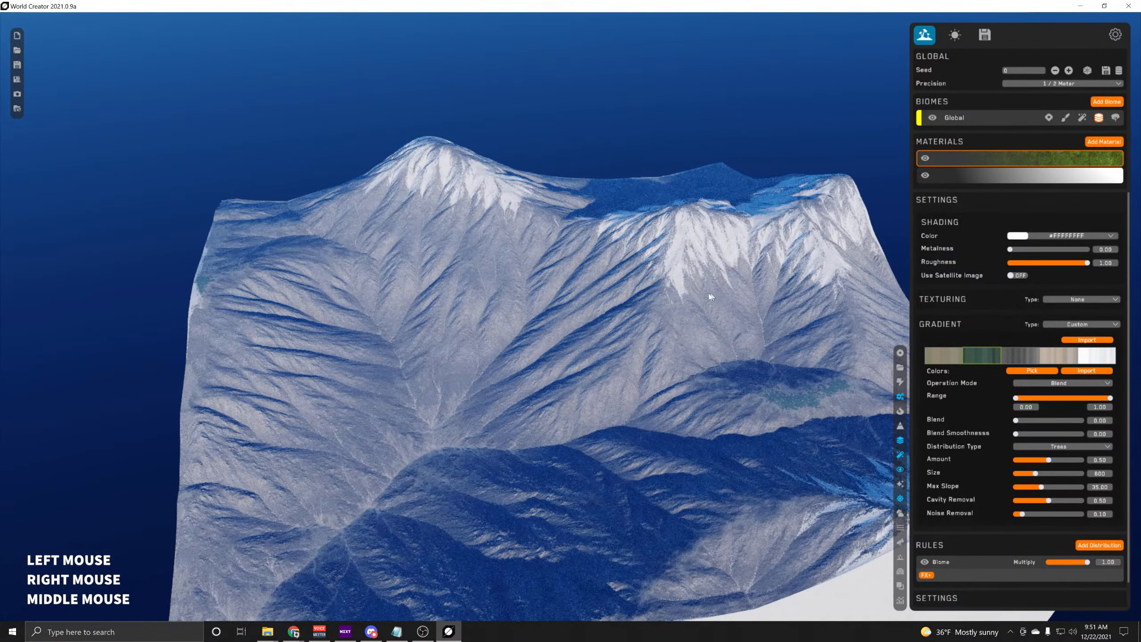
{"action": "middle_click_drag", "start_coordinate": [685, 288], "coordinate": [567, 357]}
{"action": "right_click_drag", "start_coordinate": [567, 357], "coordinate": [483, 335]}
{"action": "middle_click_drag", "start_coordinate": [484, 336], "coordinate": [549, 326]}
{"action": "right_click_drag", "start_coordinate": [541, 324], "coordinate": [607, 315]}
Set the white Snow segment's Height to 104.17 and the green Trees segment's Amount to 0.70
{"action": "left_click", "coordinate": [1082, 357]}
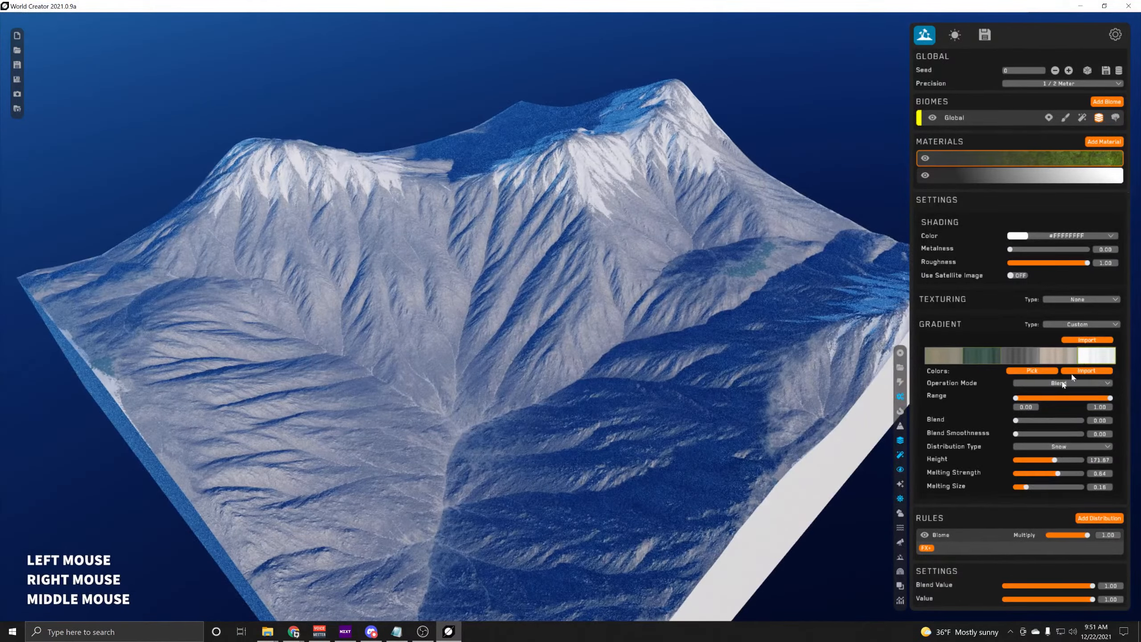
{"action": "scroll", "coordinate": [957, 448], "scroll_direction": "down", "scroll_amount": 1}
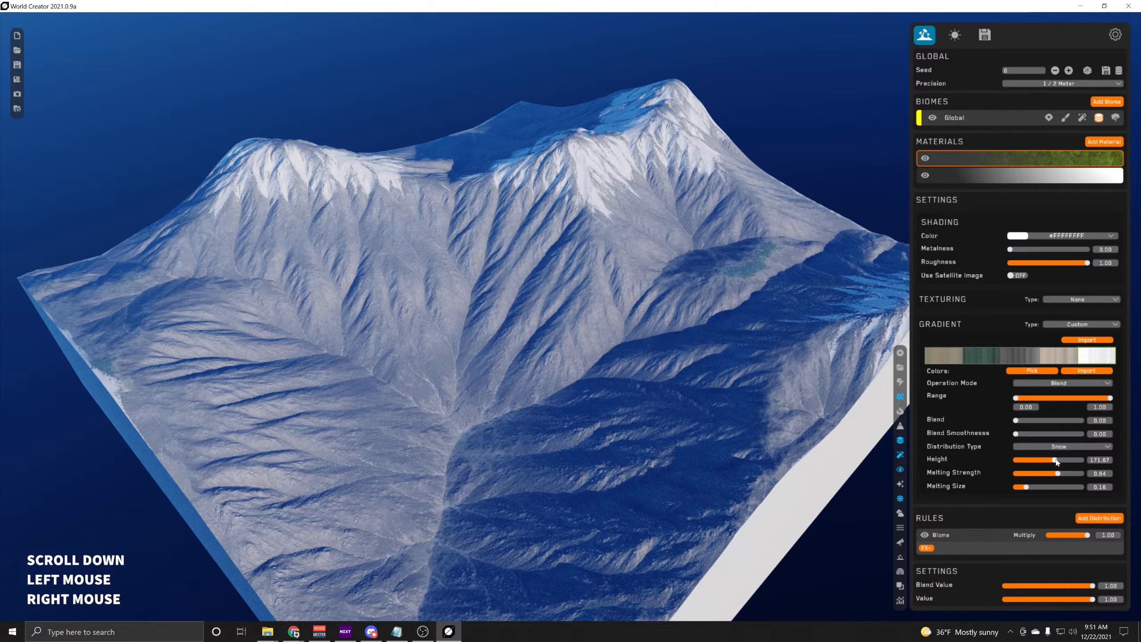
{"action": "left_click_drag", "start_coordinate": [1056, 460], "coordinate": [1006, 455]}
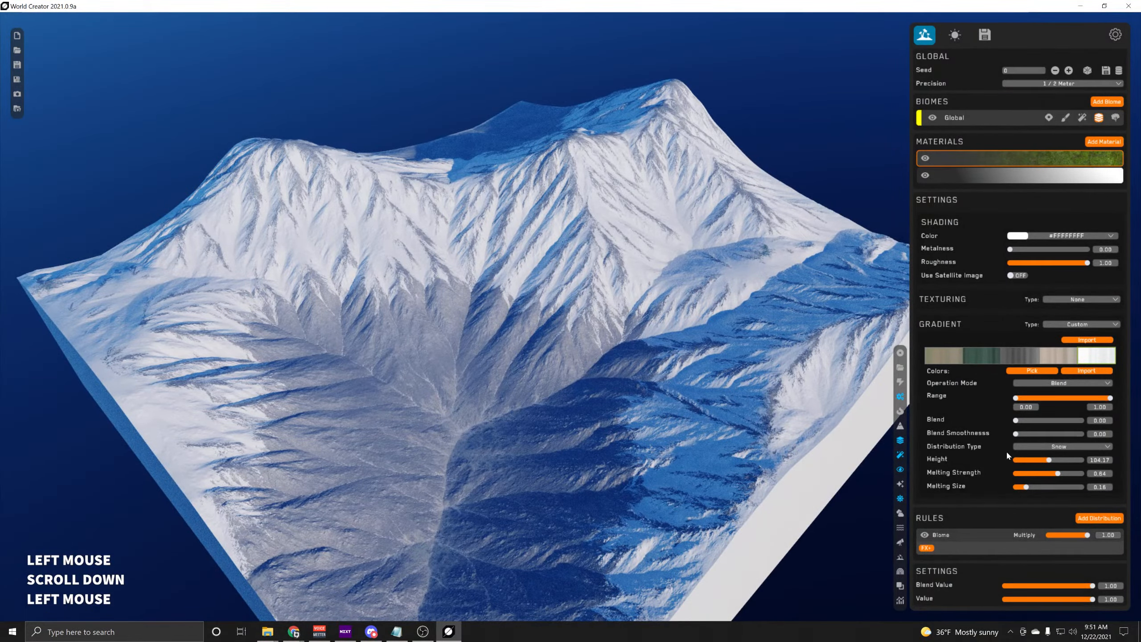
{"action": "middle_click_drag", "start_coordinate": [552, 339], "coordinate": [544, 332]}
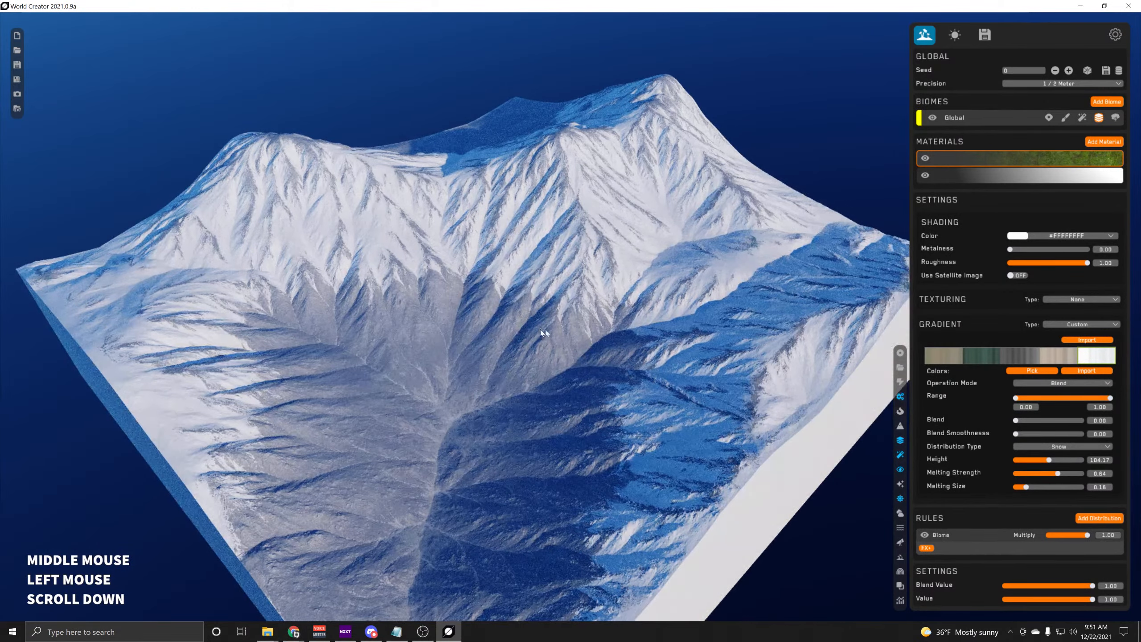
{"action": "left_click", "coordinate": [996, 351]}
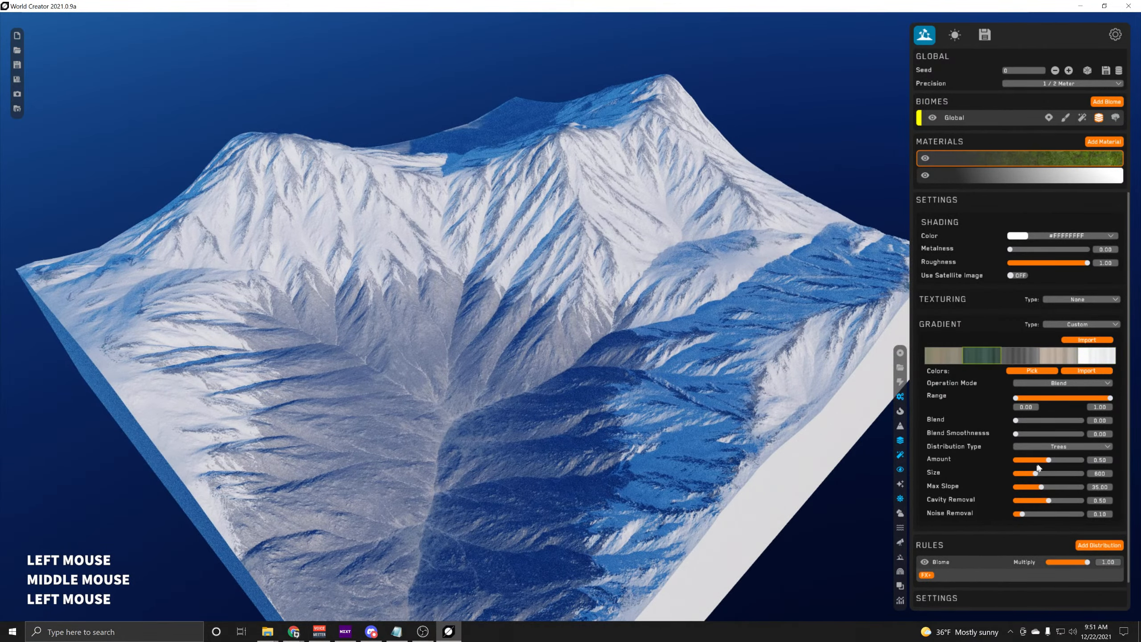
{"action": "left_click_drag", "start_coordinate": [1048, 460], "coordinate": [1061, 460]}
Set the dark gray Rocky segment's Angle to 61.11 and its Blend to 0.16
{"action": "left_click", "coordinate": [1017, 360]}
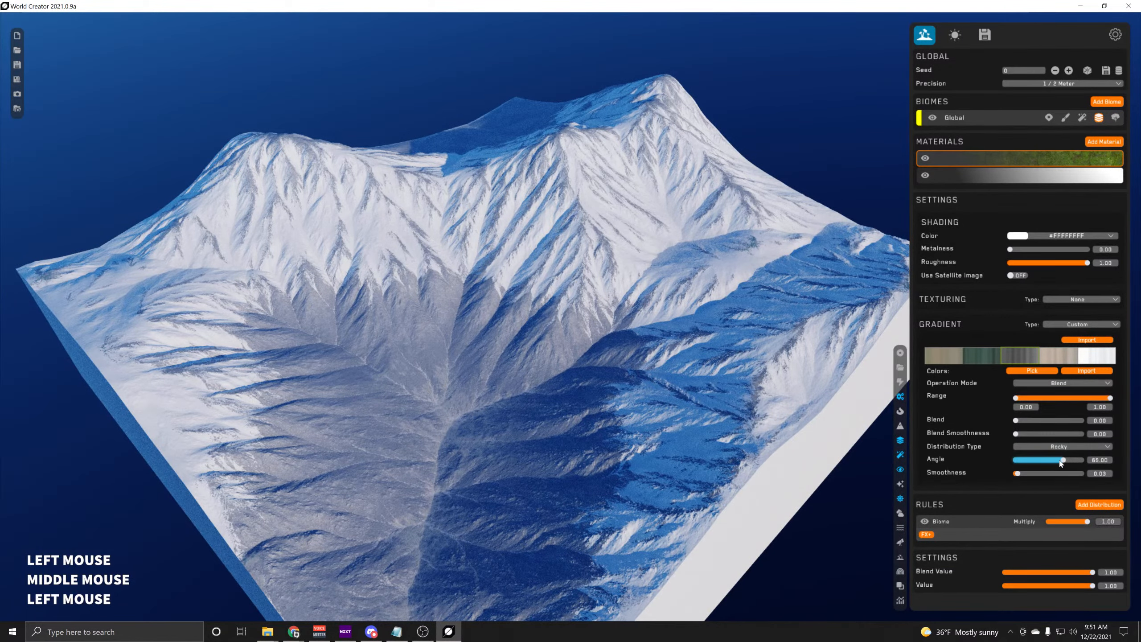
{"action": "left_click_drag", "start_coordinate": [1056, 460], "coordinate": [1066, 461]}
{"action": "scroll", "coordinate": [460, 408], "scroll_direction": "down", "scroll_amount": 5}
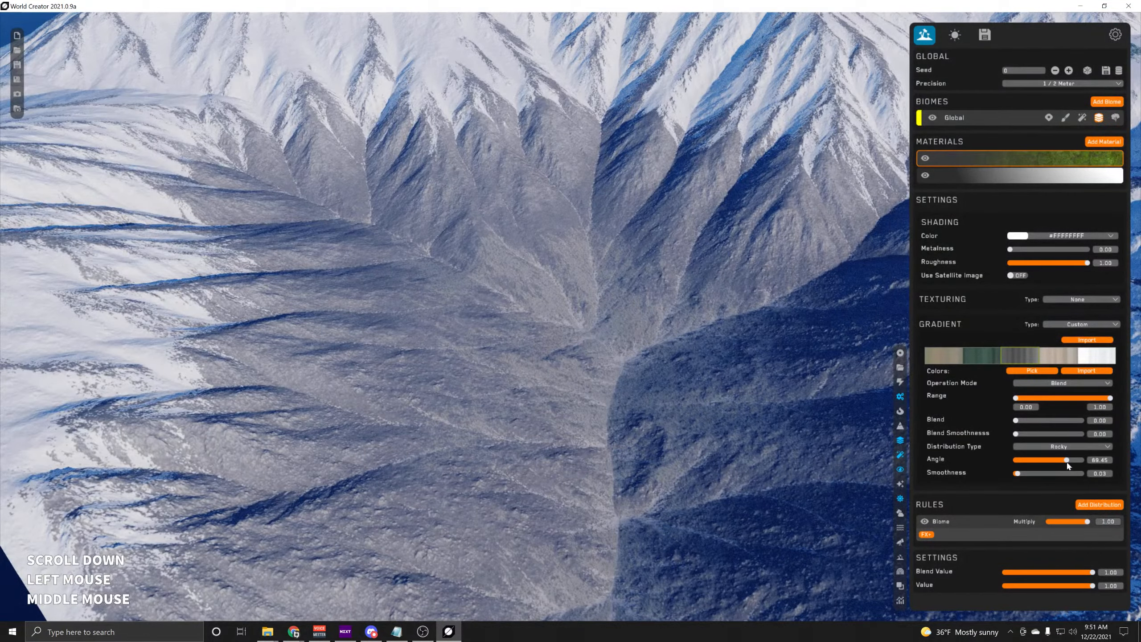
{"action": "left_click_drag", "start_coordinate": [1069, 466], "coordinate": [1027, 420]}
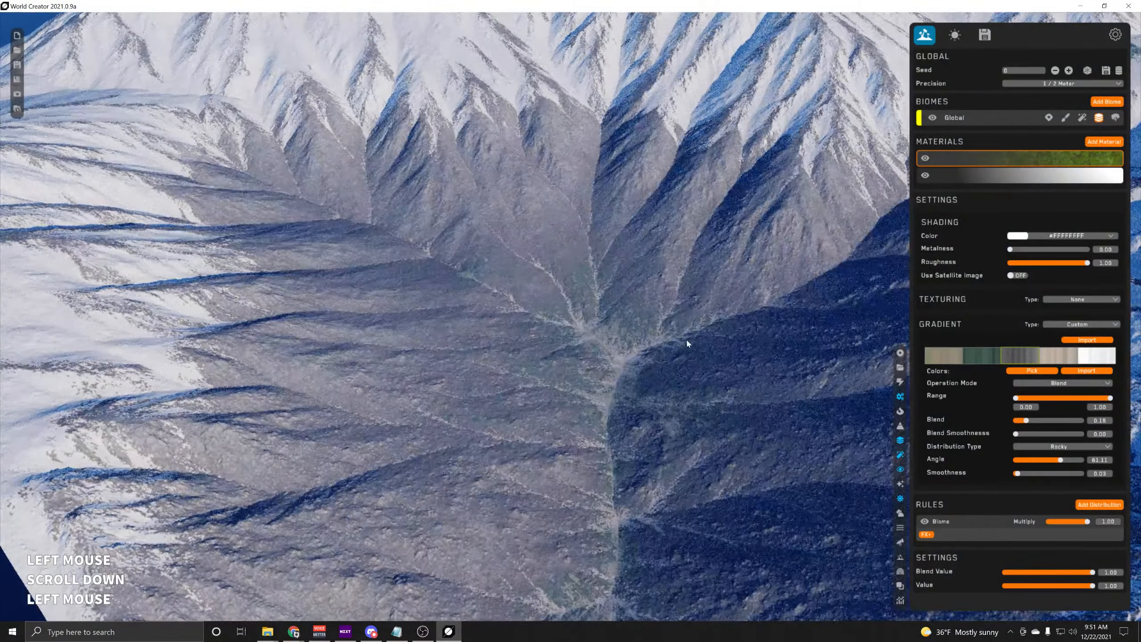
Increase the Rocky segment's Blend further and select the green Trees segment
{"action": "scroll", "coordinate": [687, 338], "scroll_direction": "down", "scroll_amount": 3}
{"action": "middle_click_drag", "start_coordinate": [687, 338], "coordinate": [538, 344]}
{"action": "scroll", "coordinate": [539, 344], "scroll_direction": "up", "scroll_amount": 3}
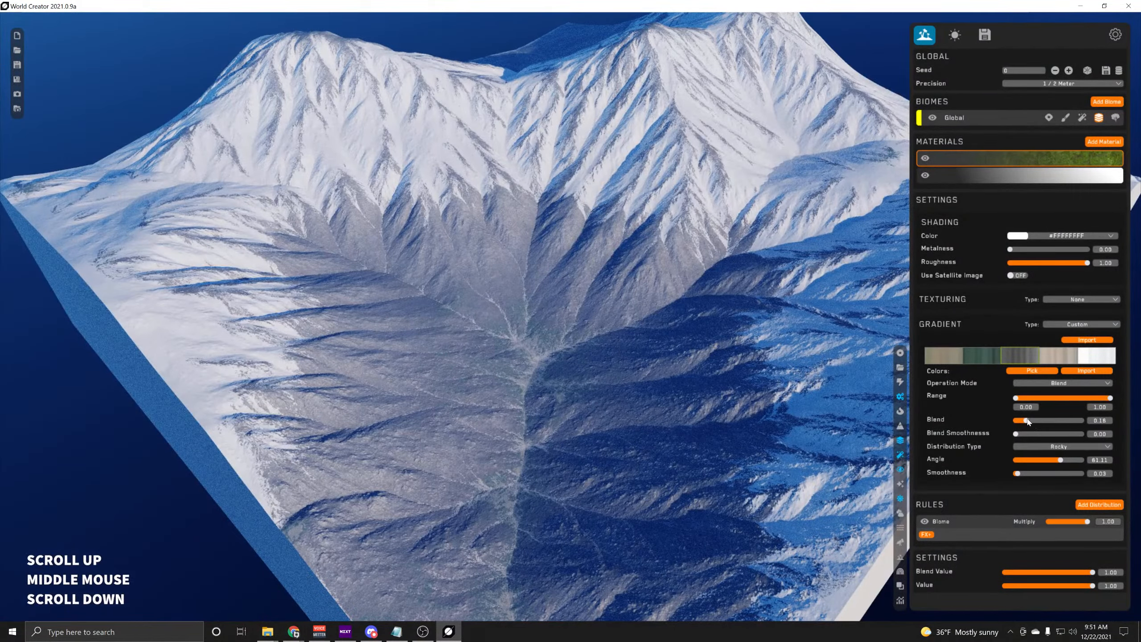
{"action": "left_click_drag", "start_coordinate": [1029, 422], "coordinate": [1074, 420]}
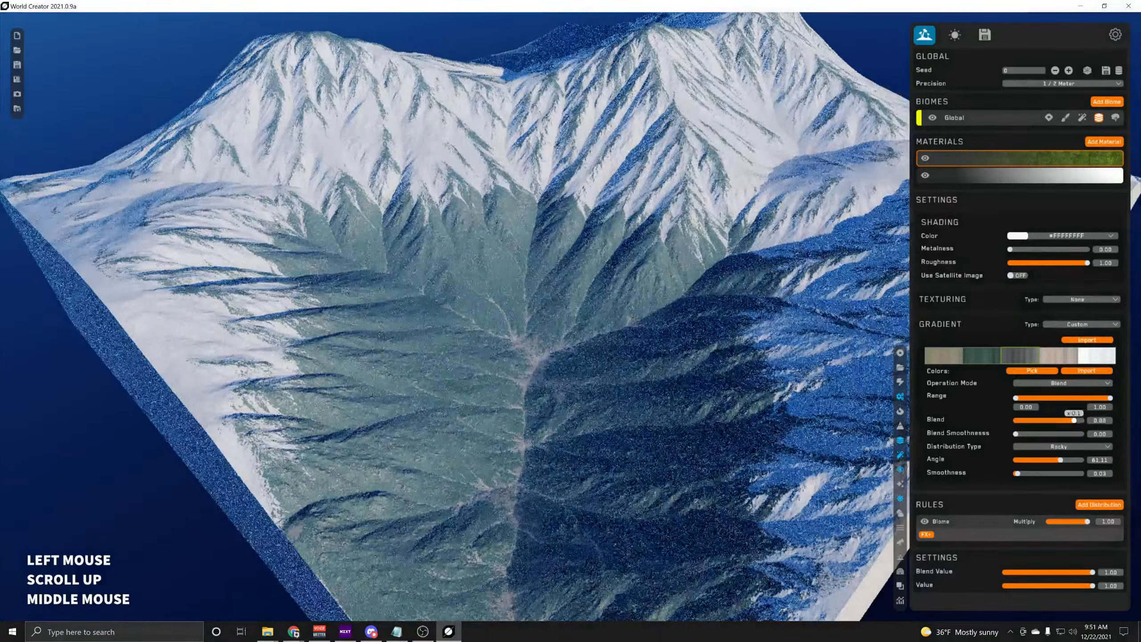
{"action": "left_click", "coordinate": [966, 357]}
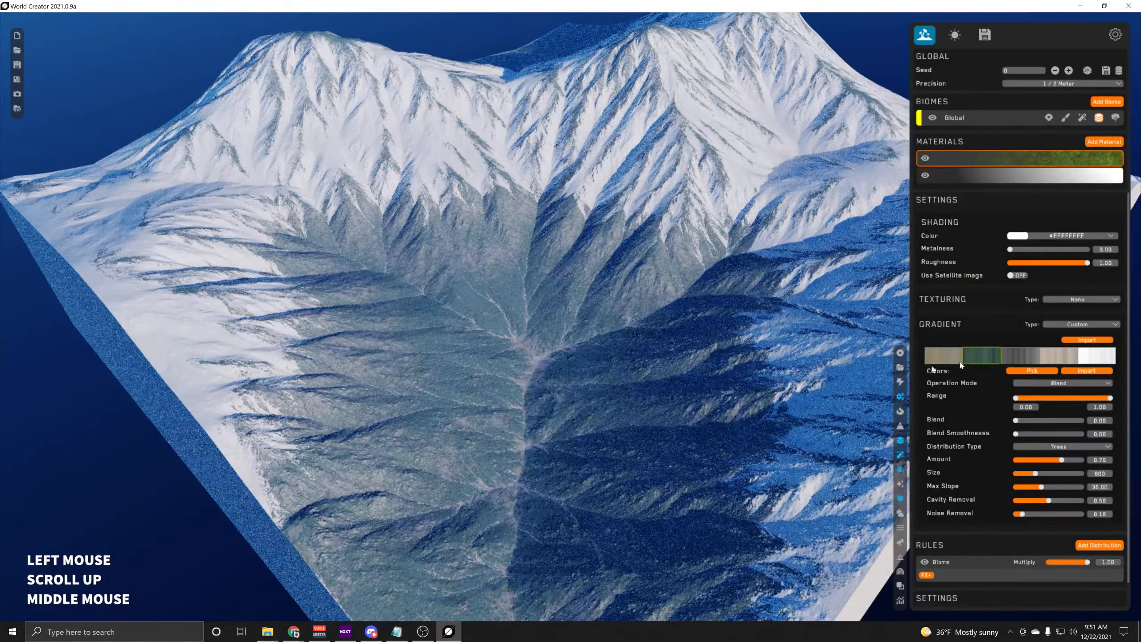
Remove the green custom-gradient material from the Materials list and select the remaining gray-to-white material
{"action": "middle_click_drag", "start_coordinate": [432, 288], "coordinate": [442, 309]}
{"action": "scroll", "coordinate": [441, 307], "scroll_direction": "up", "scroll_amount": 3}
{"action": "scroll", "coordinate": [441, 308], "scroll_direction": "down", "scroll_amount": 5}
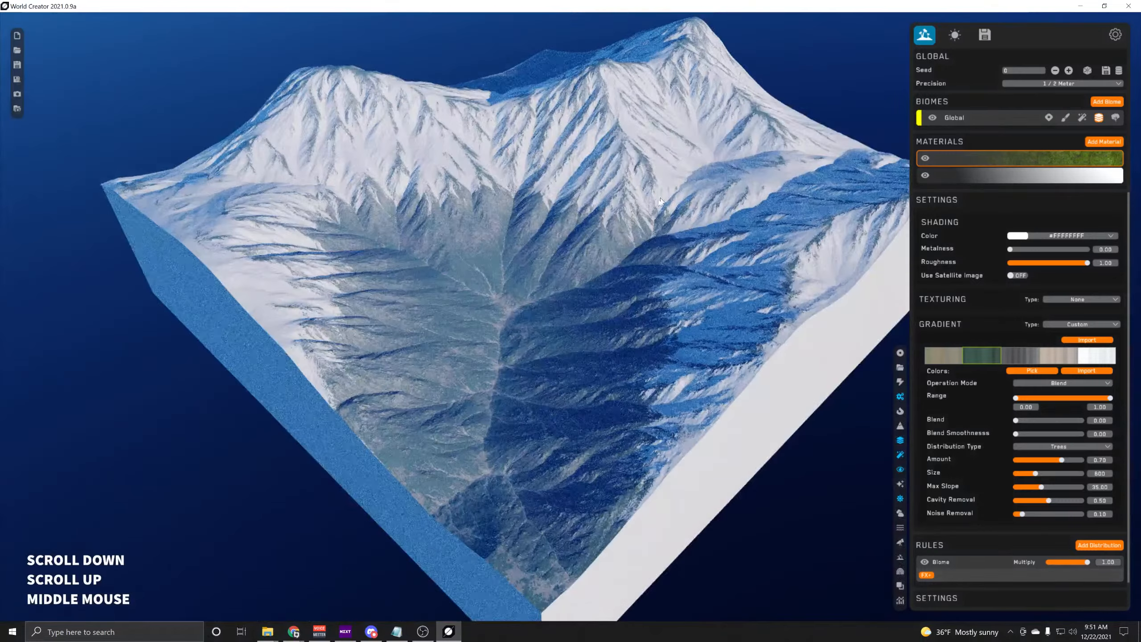
{"action": "middle_click_drag", "start_coordinate": [660, 201], "coordinate": [622, 250]}
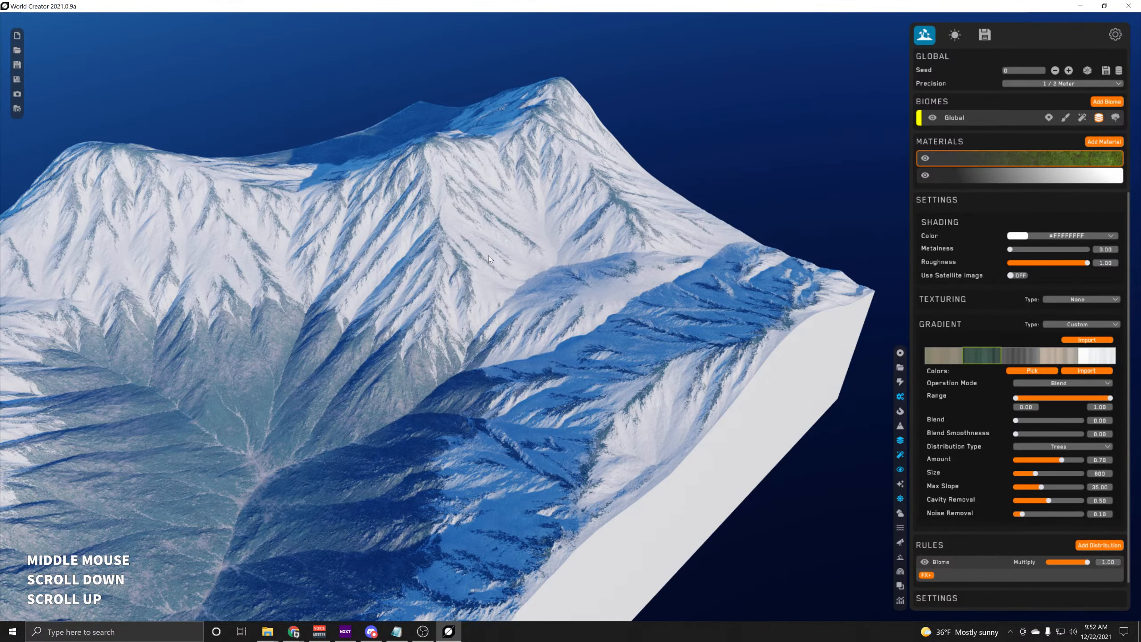
{"action": "left_click_drag", "start_coordinate": [1029, 163], "coordinate": [548, 144]}
{"action": "middle_click_drag", "start_coordinate": [612, 261], "coordinate": [1051, 175]}
{"action": "left_click", "coordinate": [1039, 159]}
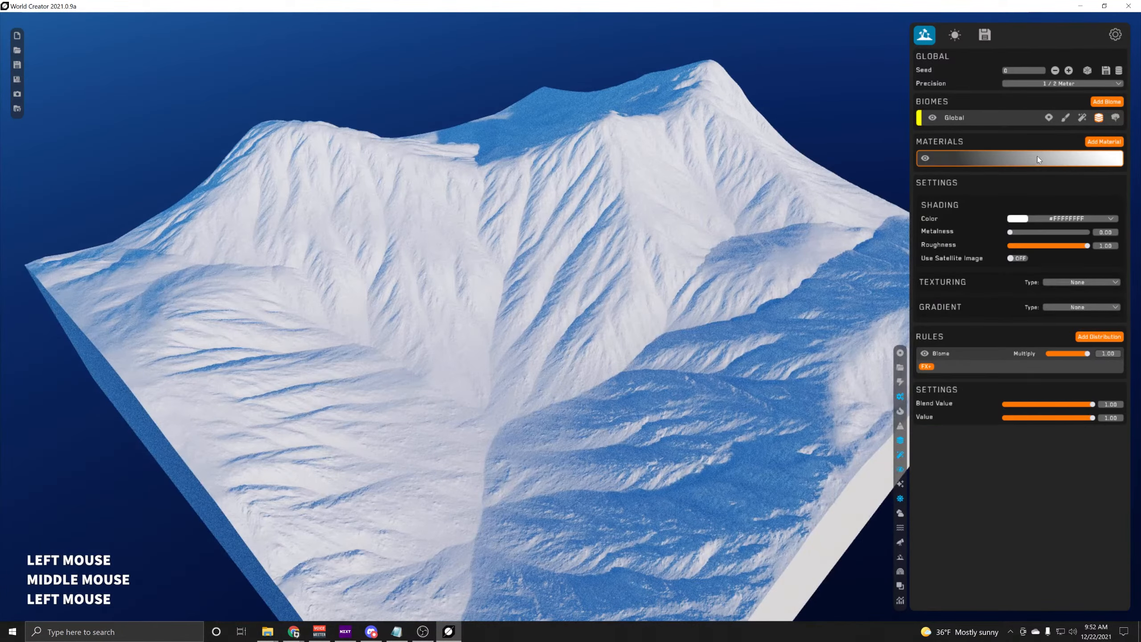
Set the material's Gradient Type to Custom and select the first gradient segment
{"action": "left_click", "coordinate": [1061, 308]}
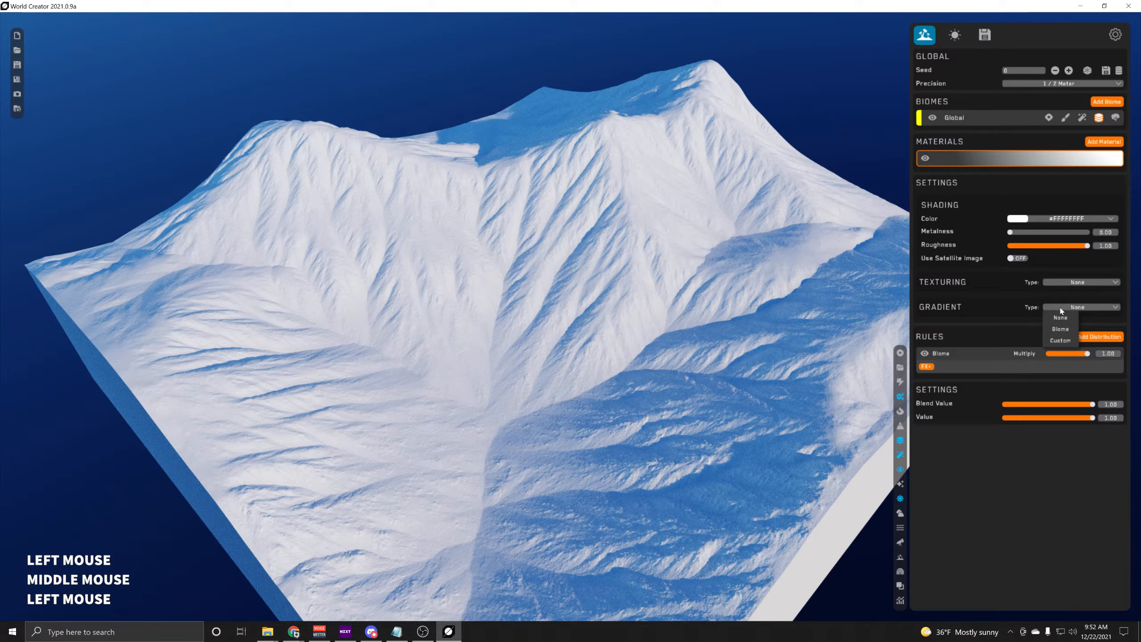
{"action": "left_click", "coordinate": [1057, 340]}
{"action": "left_click", "coordinate": [946, 338]}
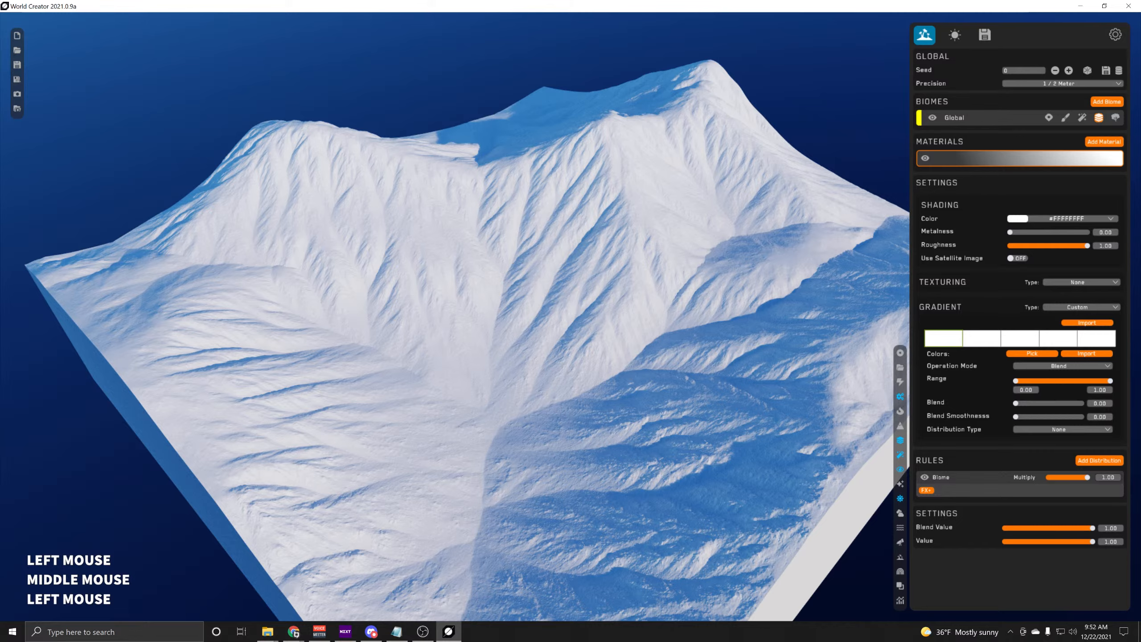
Open the texture image FORESTROAD-04_COLOR_2k.jpg in Photos and resize its window so the material settings stay uncovered
{"action": "right_click", "coordinate": [268, 632]}
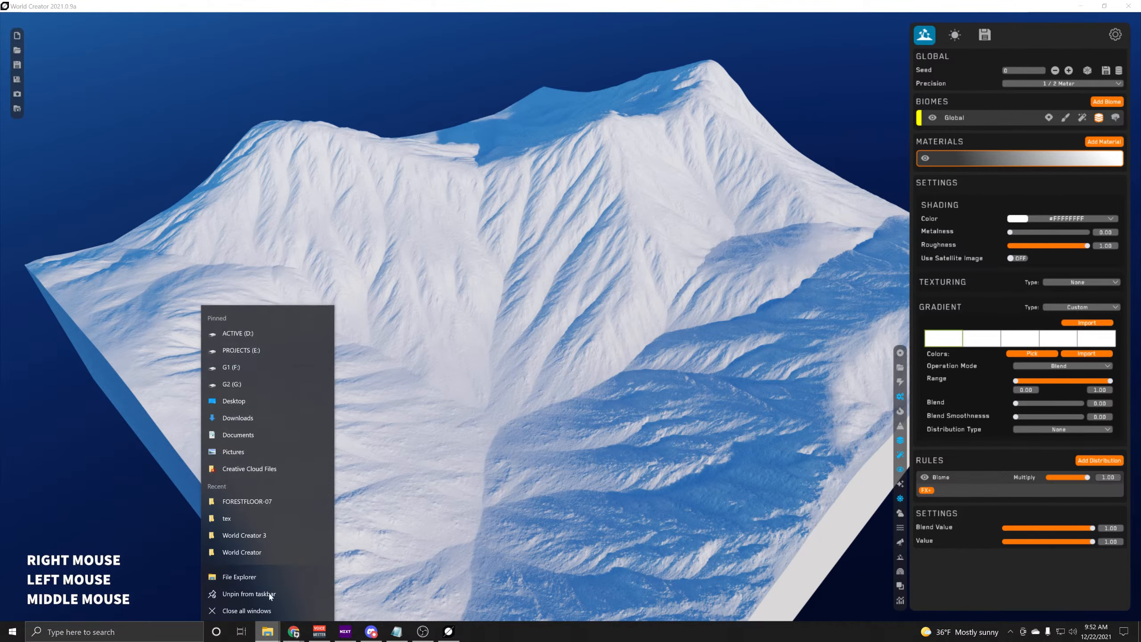
{"action": "left_click", "coordinate": [247, 576]}
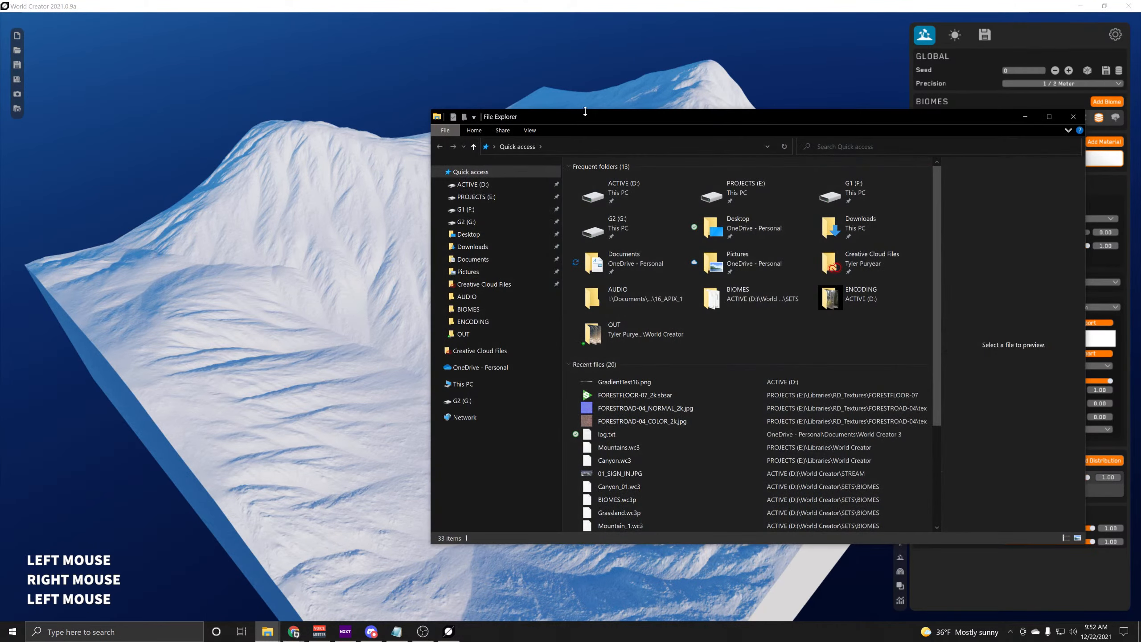
{"action": "key", "text": "super+shift+Left"}
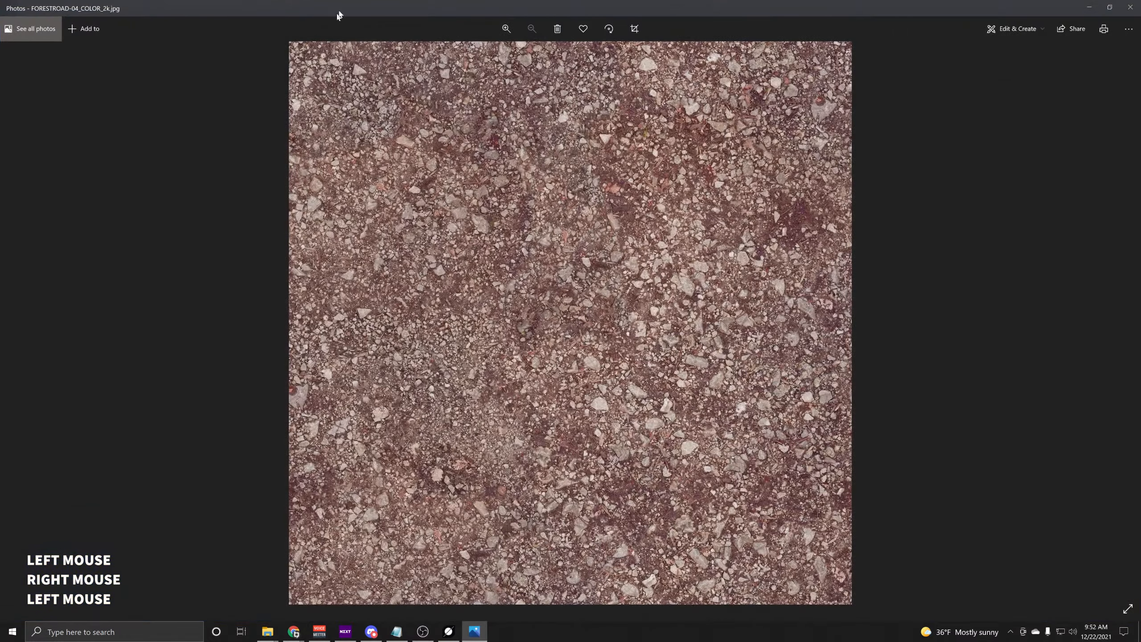
{"action": "double_click", "coordinate": [340, 16]}
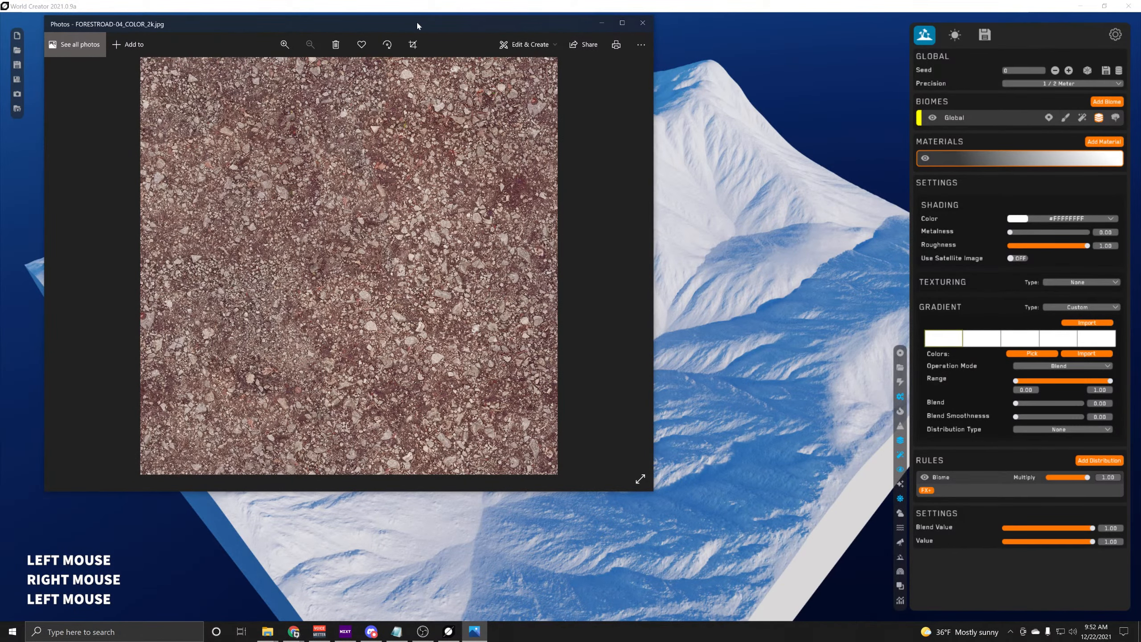
{"action": "left_click_drag", "start_coordinate": [418, 22], "coordinate": [406, 14]}
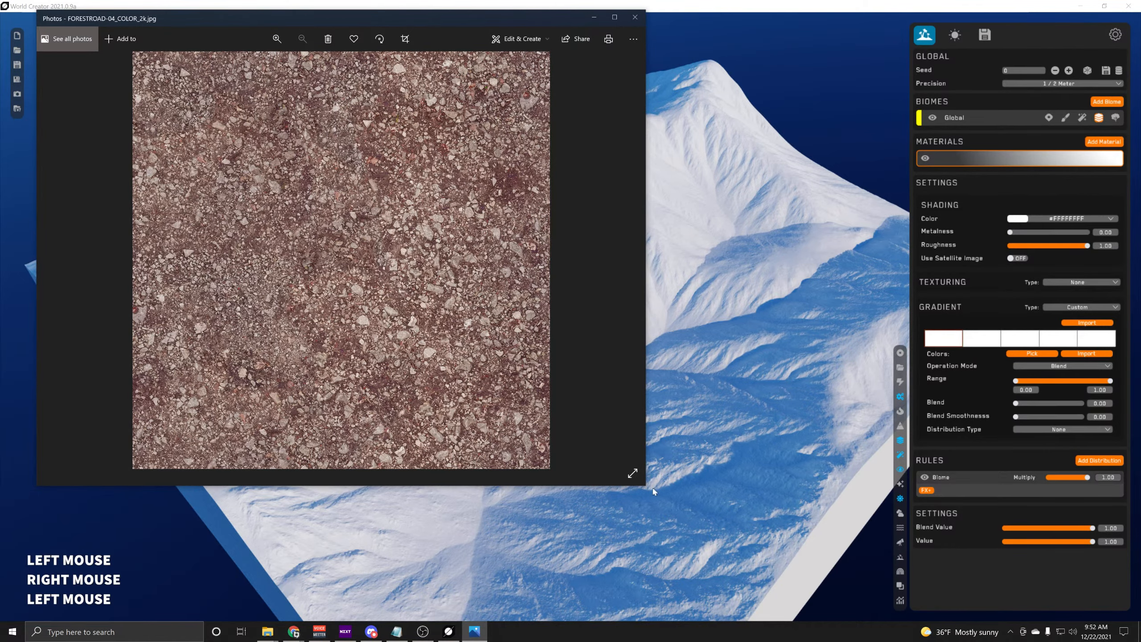
{"action": "left_click_drag", "start_coordinate": [645, 486], "coordinate": [573, 556]}
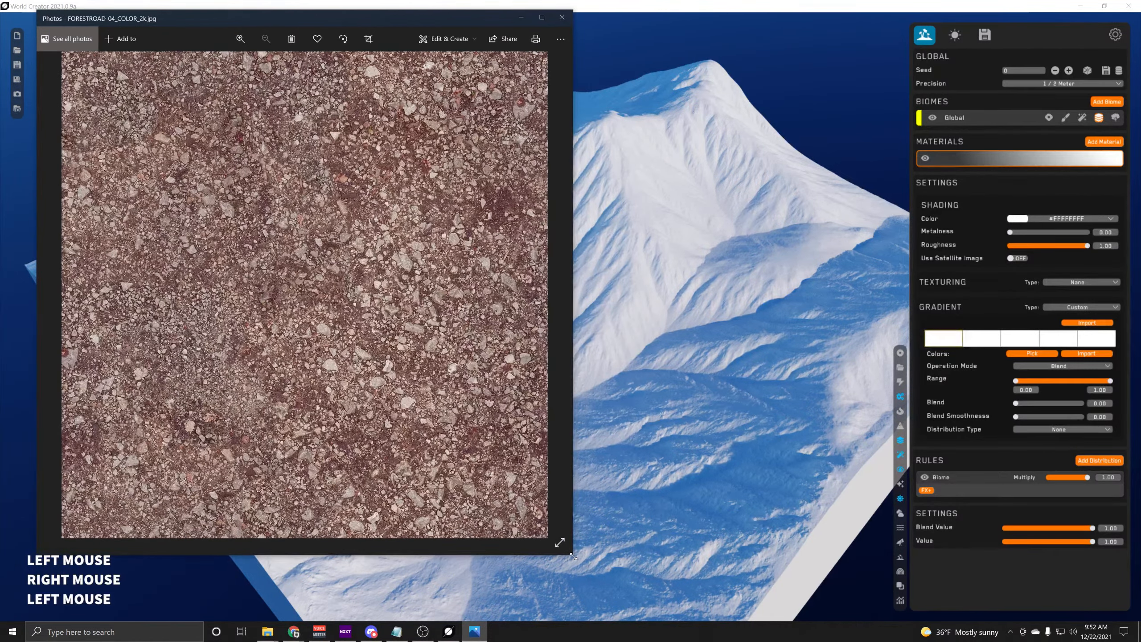
{"action": "left_click", "coordinate": [1032, 354]}
{"action": "left_click", "coordinate": [1032, 355]}
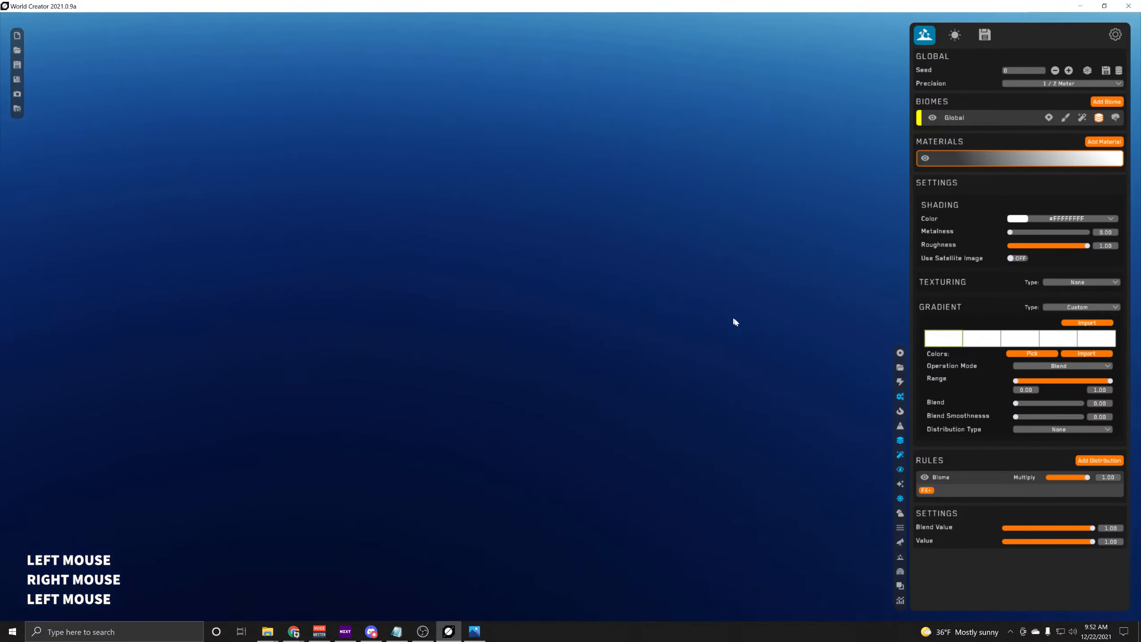
{"action": "key", "text": "Escape"}
{"action": "middle_click", "coordinate": [746, 351]}
{"action": "right_click", "coordinate": [779, 356]}
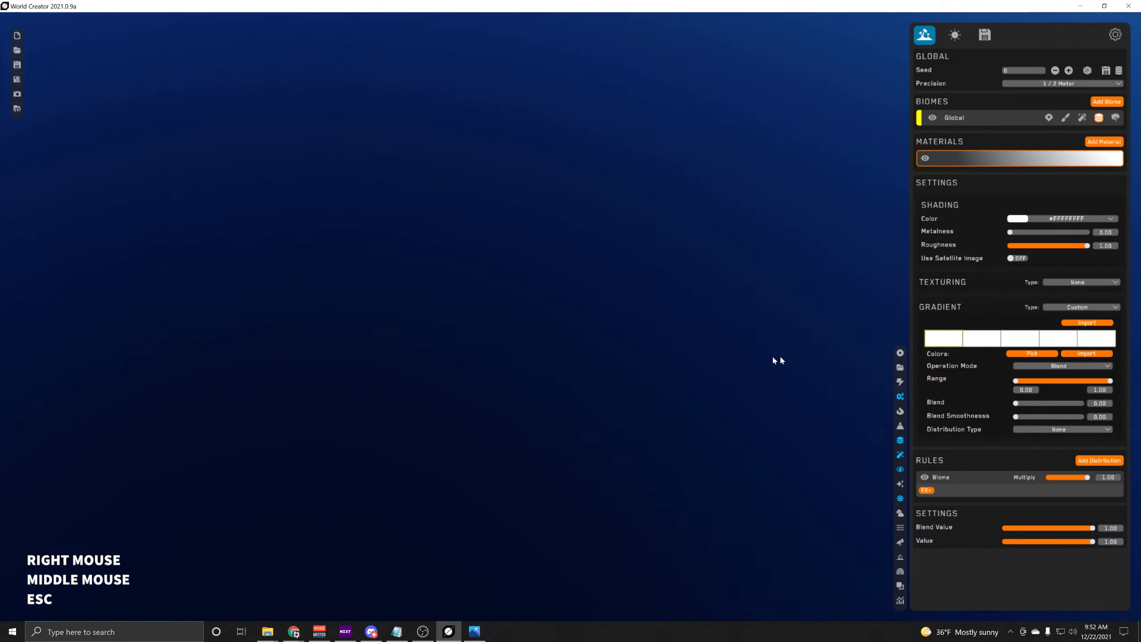
{"action": "middle_click_drag", "start_coordinate": [847, 360], "coordinate": [633, 489]}
Bring back the forest road image and record colors from it into the first gradient segment
{"action": "left_click", "coordinate": [474, 631]}
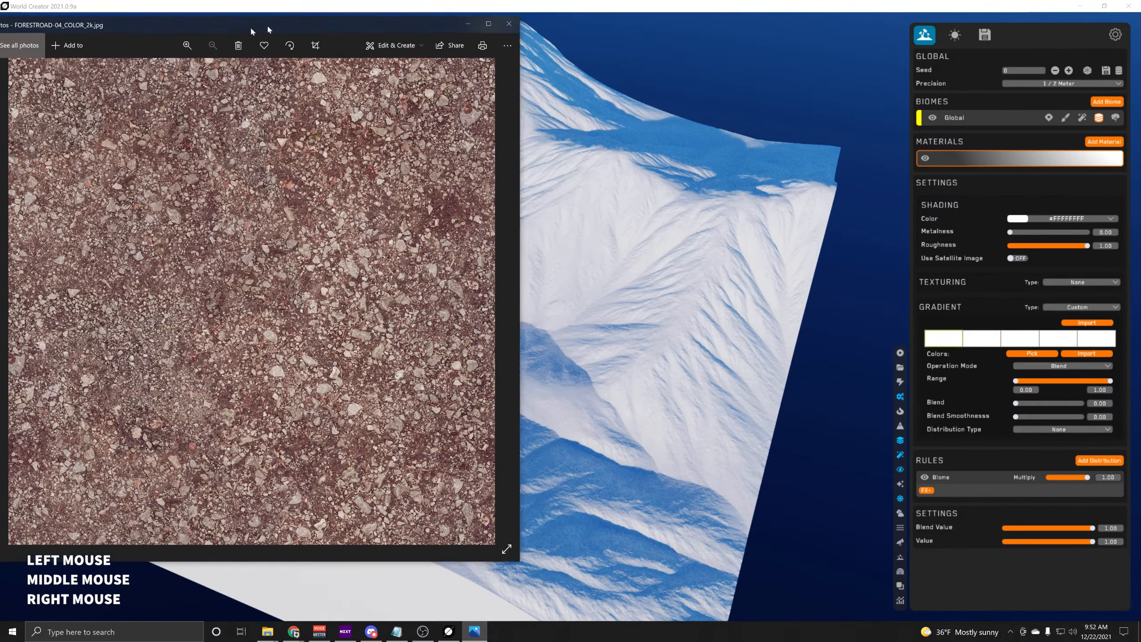
{"action": "left_click_drag", "start_coordinate": [269, 30], "coordinate": [288, 44]}
{"action": "key", "text": "alt+Tab"}
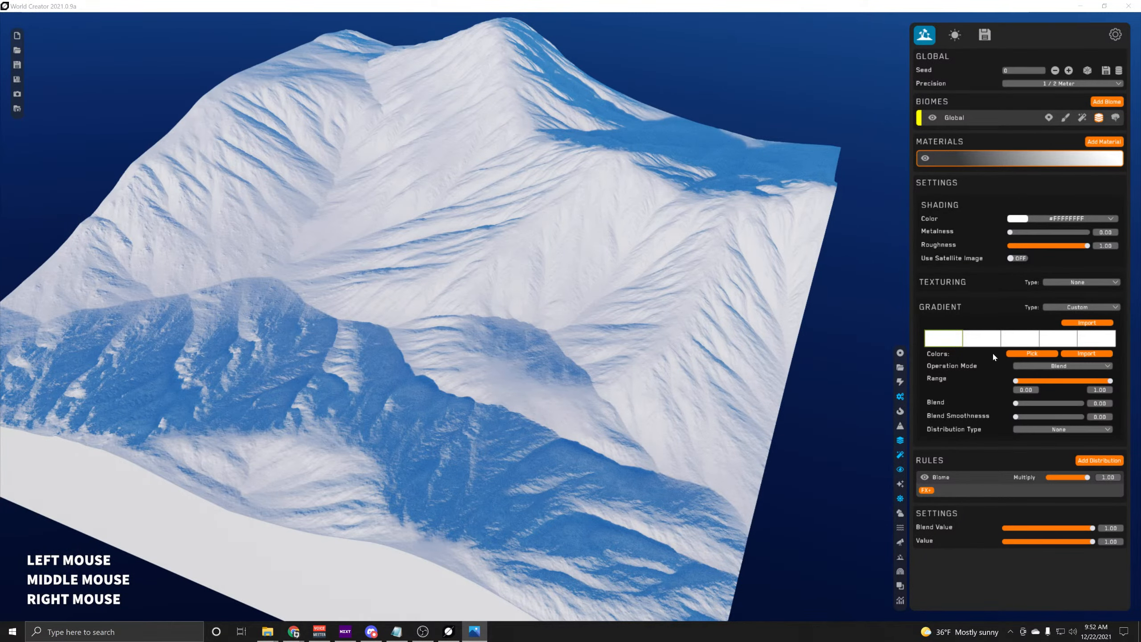
{"action": "left_click", "coordinate": [1032, 354]}
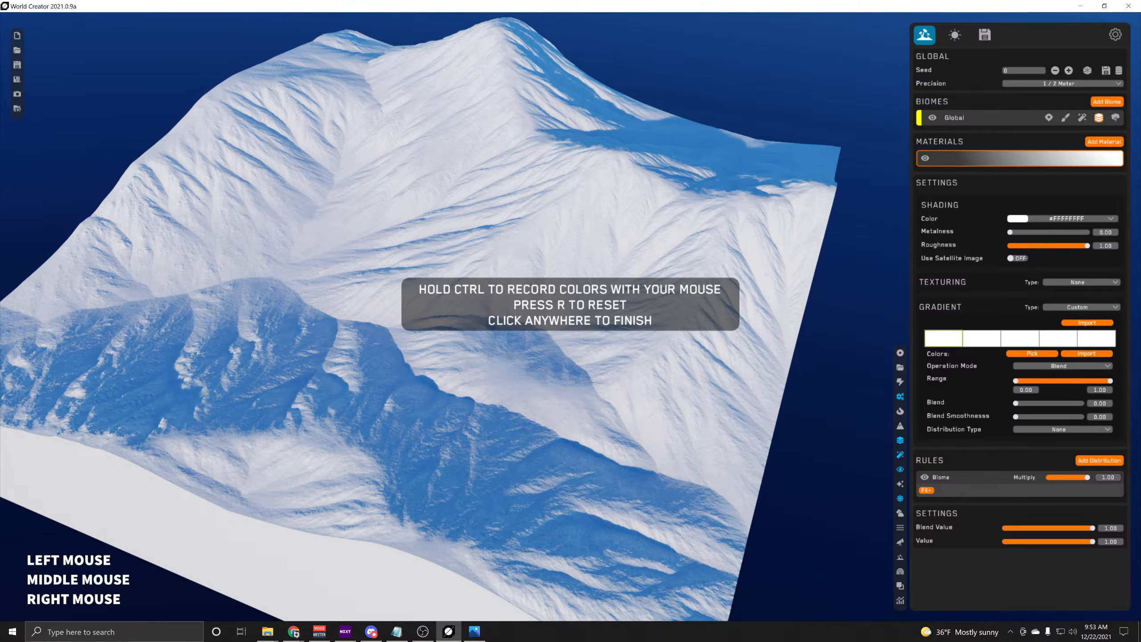
{"action": "key", "text": "ctrl"}
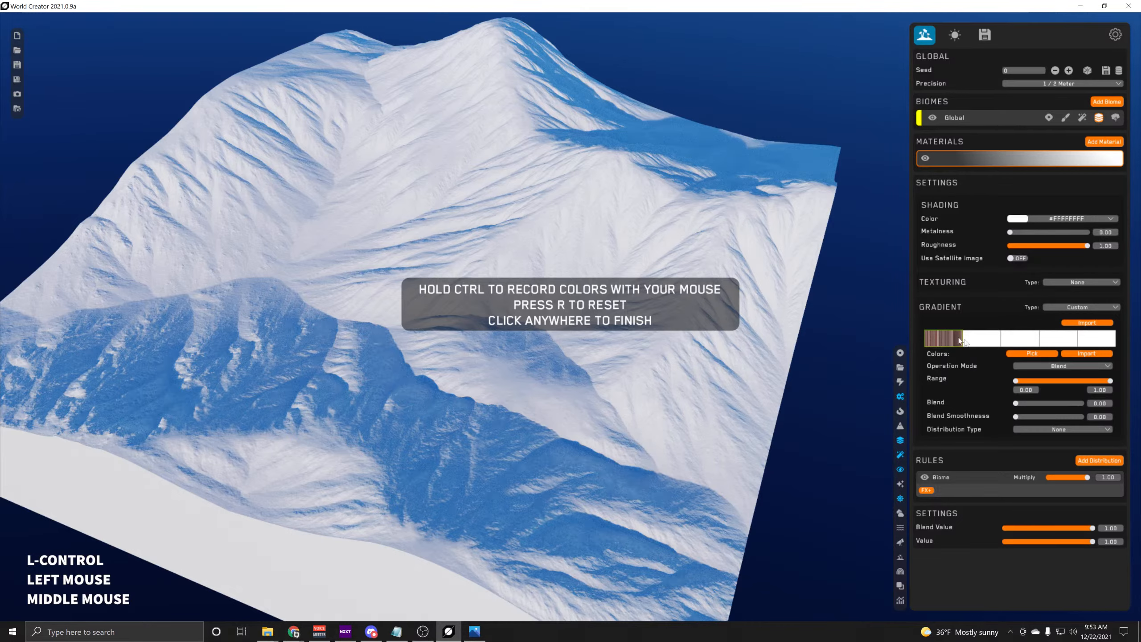
{"action": "left_click", "coordinate": [964, 343]}
Restart color picking, reset the first segment's recorded colors and record them again from FORESTROAD-04_COLOR_2k.jpg
{"action": "left_click", "coordinate": [1034, 356]}
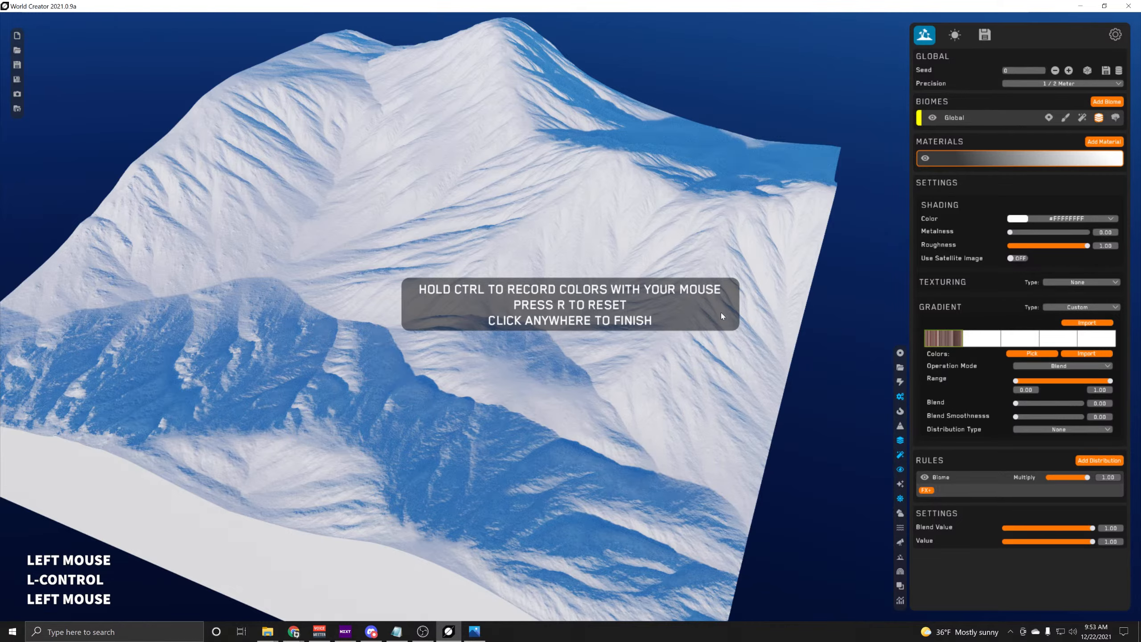
{"action": "key", "text": "r"}
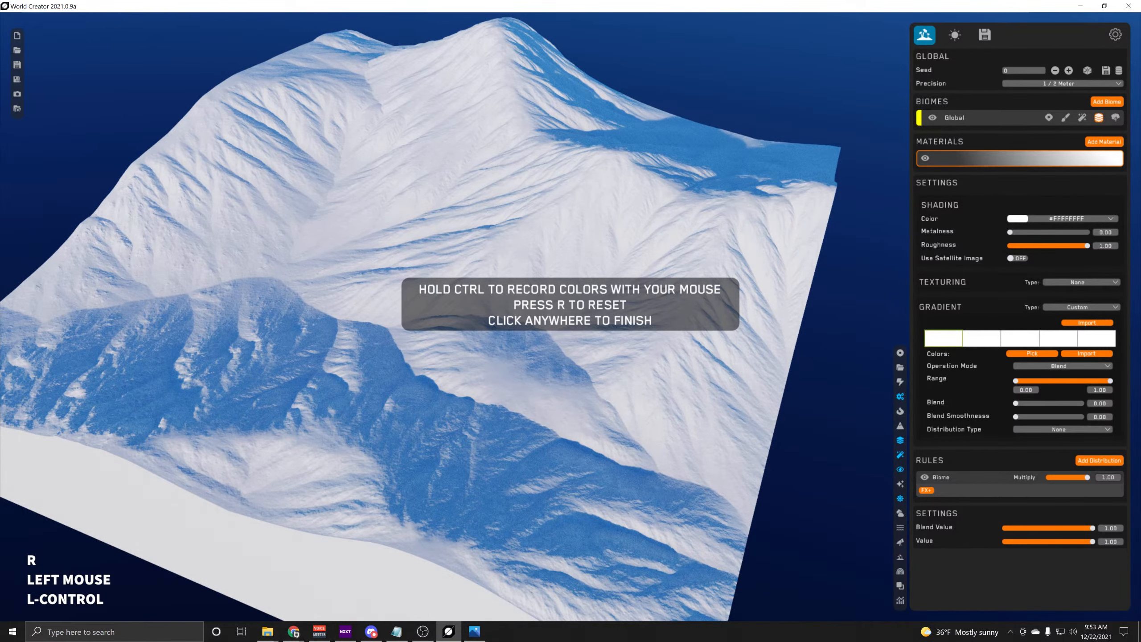
{"action": "left_click", "coordinate": [475, 631]}
{"action": "left_click_drag", "start_coordinate": [287, 21], "coordinate": [348, 27]}
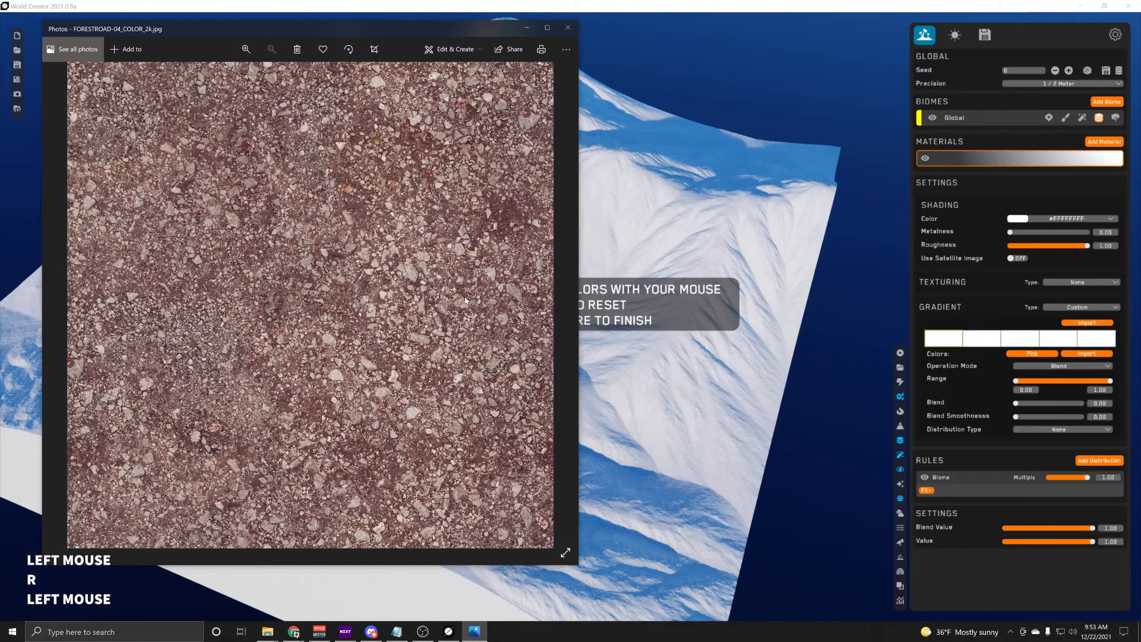
{"action": "key", "text": "ctrl"}
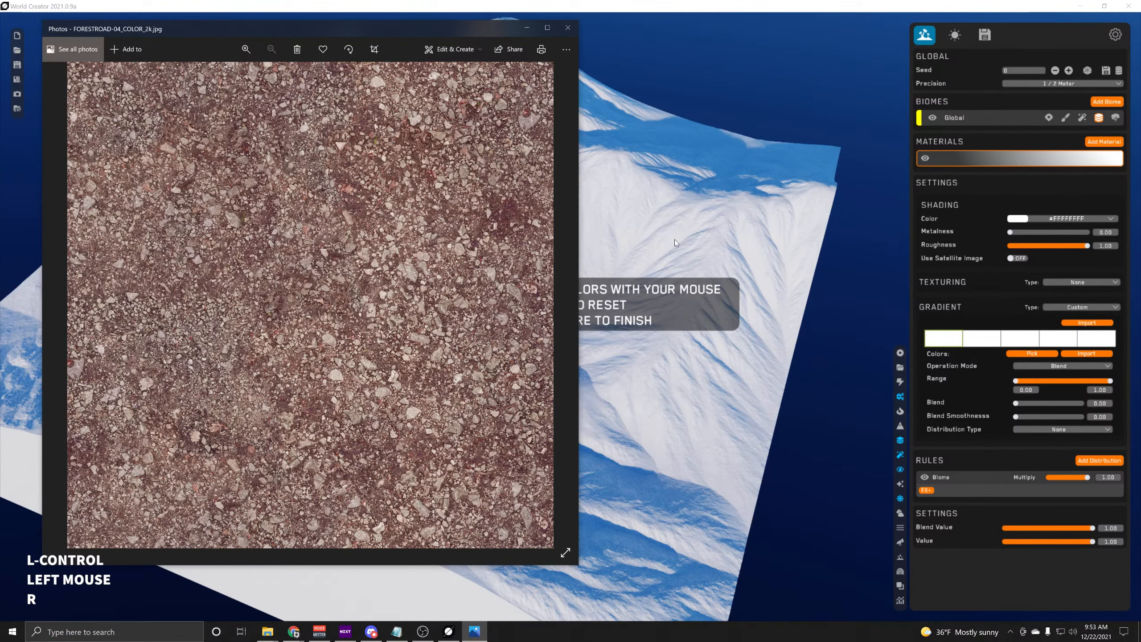
{"action": "left_click", "coordinate": [418, 23]}
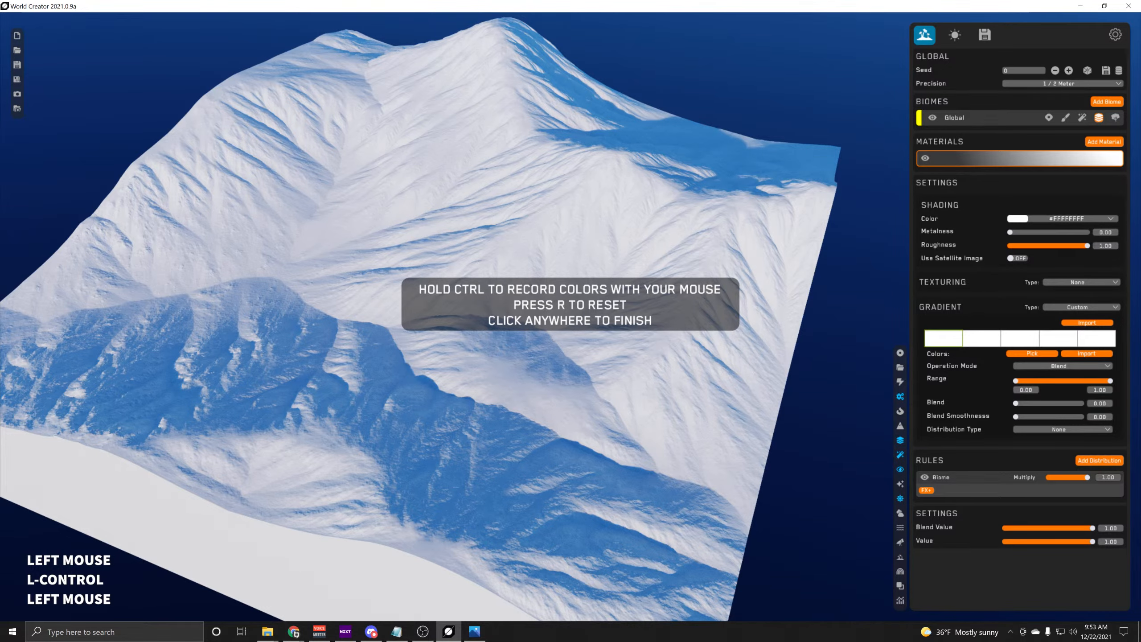
{"action": "key", "text": "ctrl"}
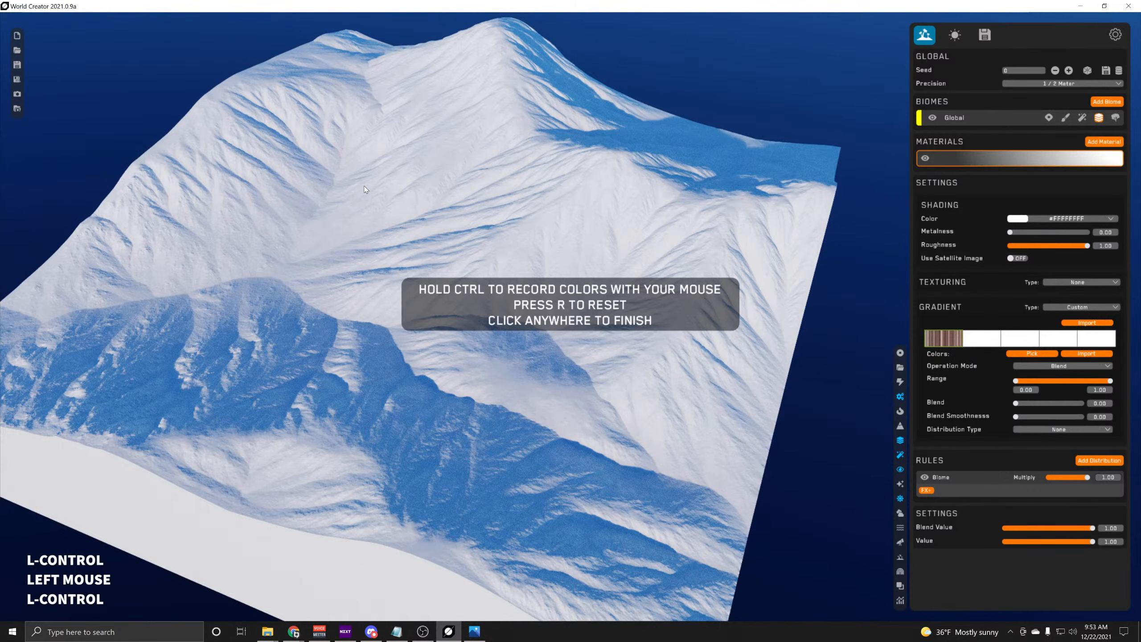
{"action": "left_click", "coordinate": [342, 183]}
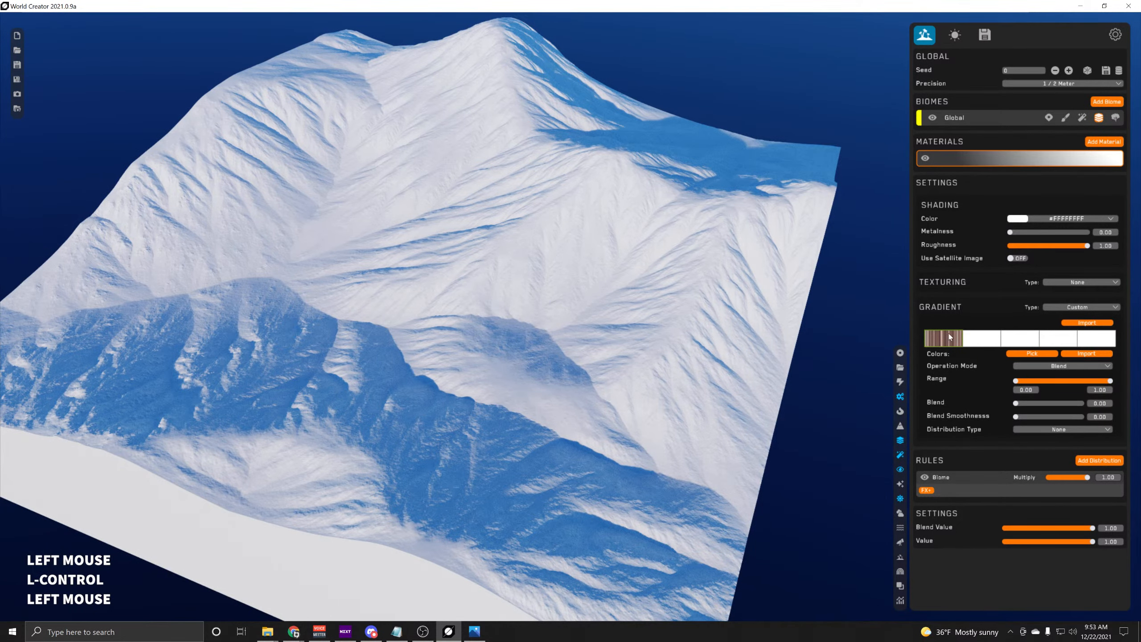
Set the first segment's Distribution Type to Rocky and its Operation Mode to Add
{"action": "left_click", "coordinate": [1078, 430]}
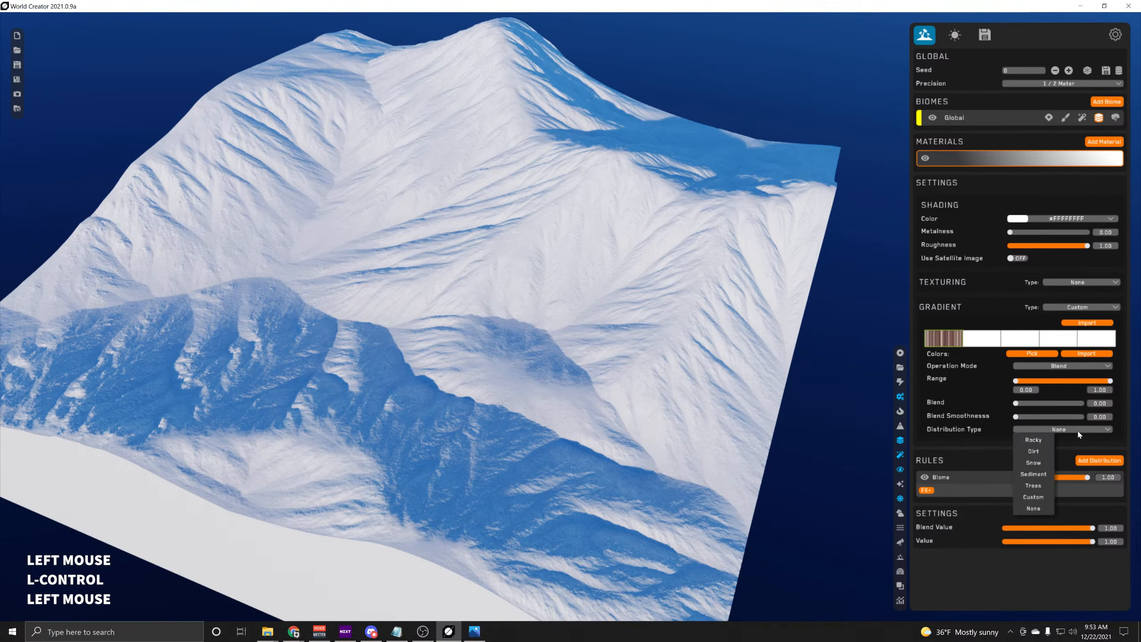
{"action": "left_click", "coordinate": [1035, 442]}
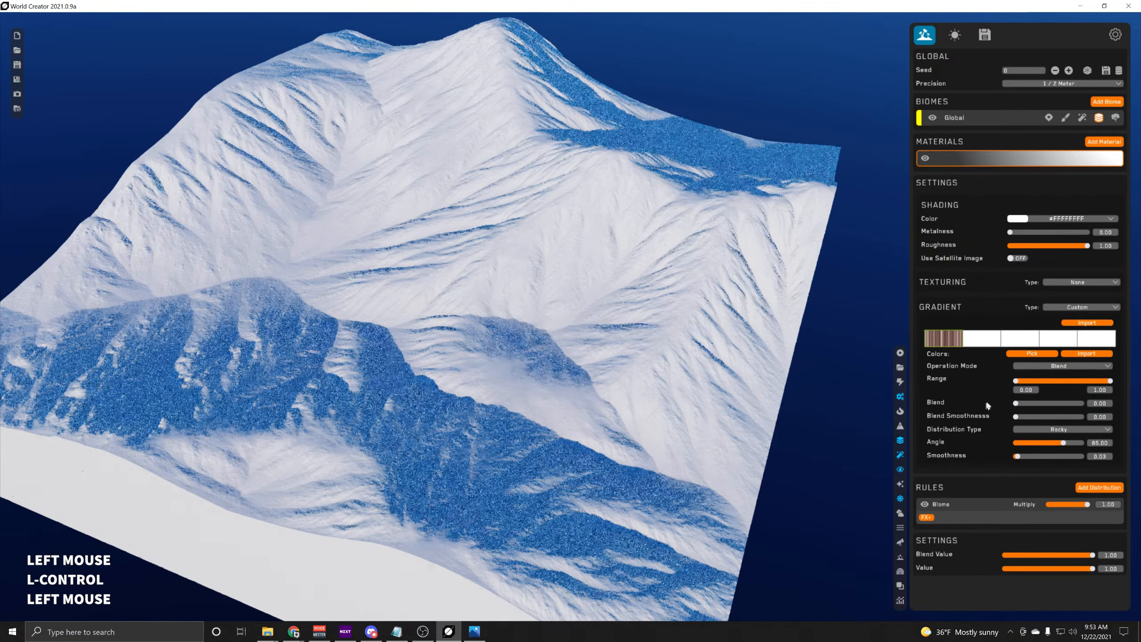
{"action": "left_click", "coordinate": [1069, 367]}
{"action": "left_click", "coordinate": [1041, 384]}
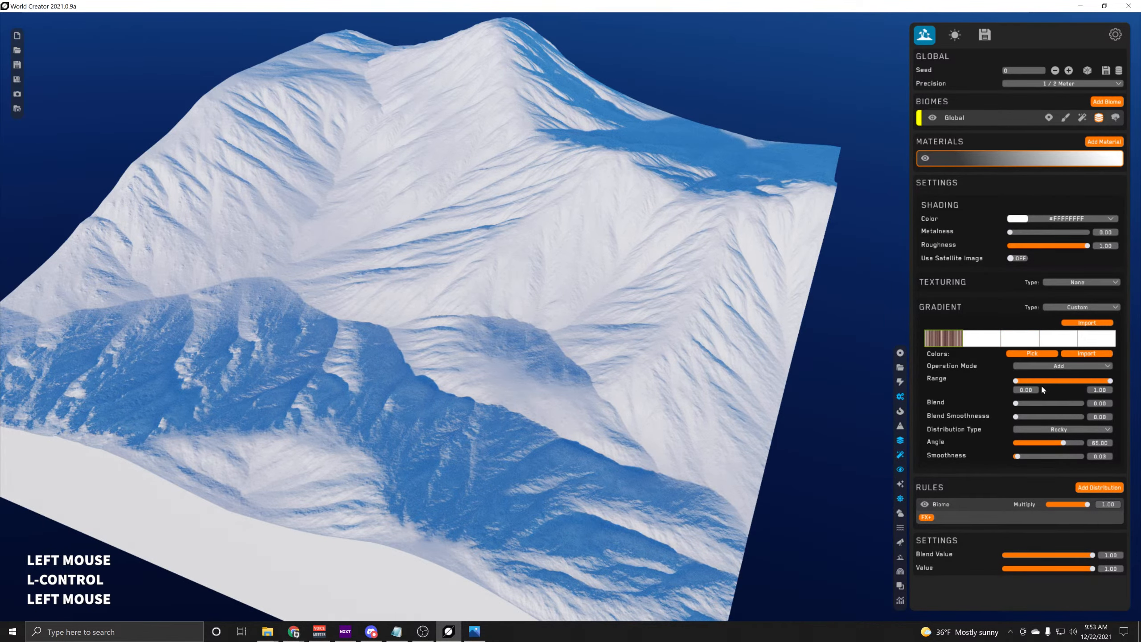
Adjust the first segment's Range to 0.33–0.48 while checking the terrain coloring up close
{"action": "left_click_drag", "start_coordinate": [1042, 382], "coordinate": [1080, 381], "text": "ctrl"}
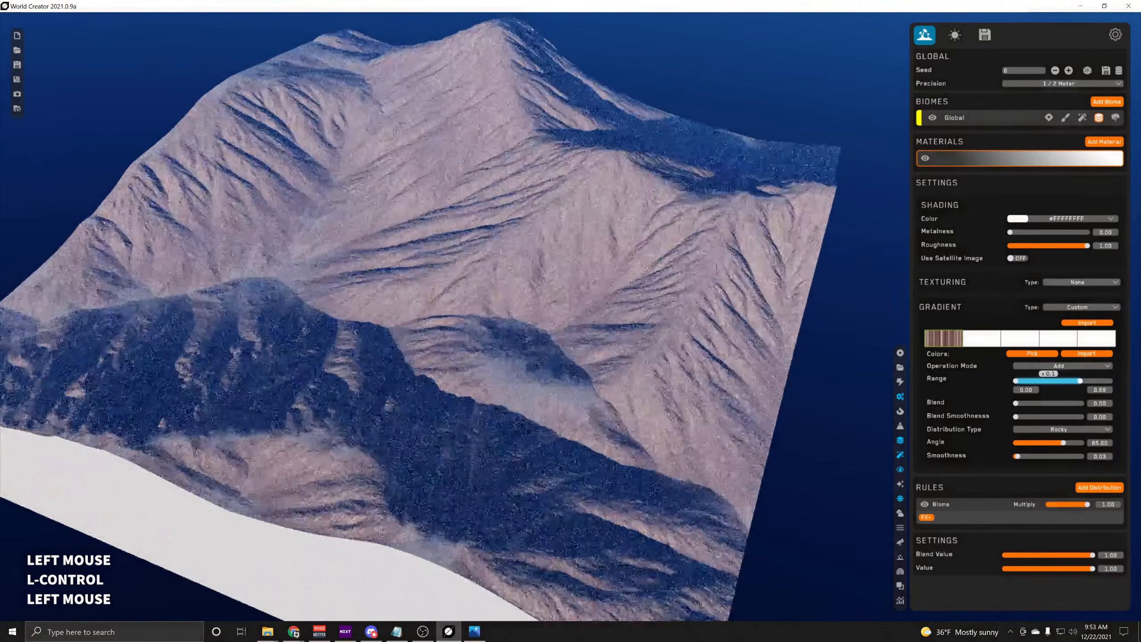
{"action": "scroll", "coordinate": [606, 386], "scroll_direction": "up", "scroll_amount": 5}
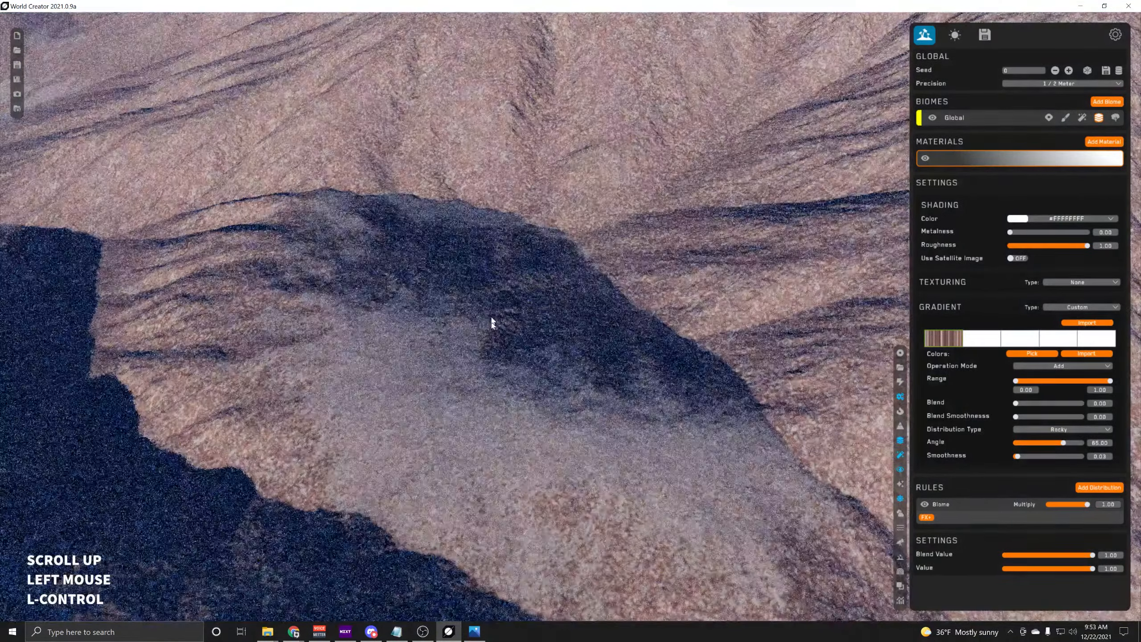
{"action": "middle_click_drag", "start_coordinate": [493, 322], "coordinate": [600, 264]}
{"action": "mouse_move", "coordinate": [1106, 380]}
{"action": "left_mouse_down", "text": "ctrl"}
{"action": "mouse_move", "coordinate": [1014, 382]}
{"action": "mouse_move", "coordinate": [1109, 381]}
{"action": "left_mouse_up", "text": "ctrl"}
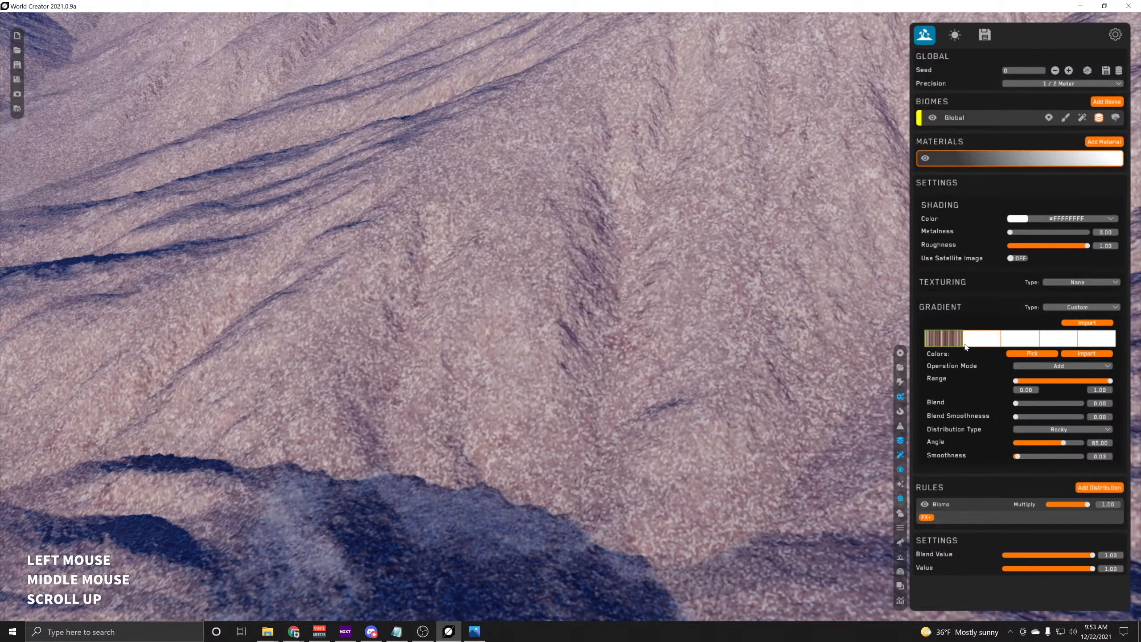
{"action": "mouse_move", "coordinate": [1110, 380]}
{"action": "left_mouse_down"}
{"action": "mouse_move", "coordinate": [1036, 381]}
{"action": "mouse_move", "coordinate": [1055, 381]}
{"action": "left_mouse_up"}
{"action": "scroll", "coordinate": [662, 323], "scroll_direction": "down", "scroll_amount": 5}
{"action": "middle_click_drag", "start_coordinate": [662, 324], "coordinate": [662, 341]}
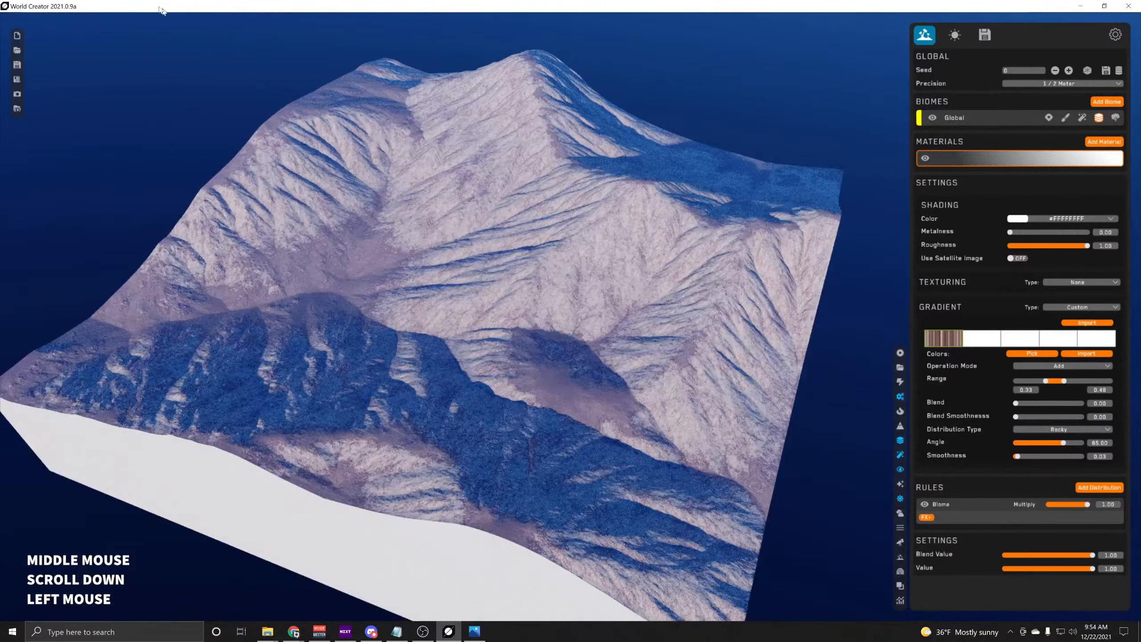
Select the second gradient segment and record on-screen colors into it
{"action": "left_click", "coordinate": [490, 187]}
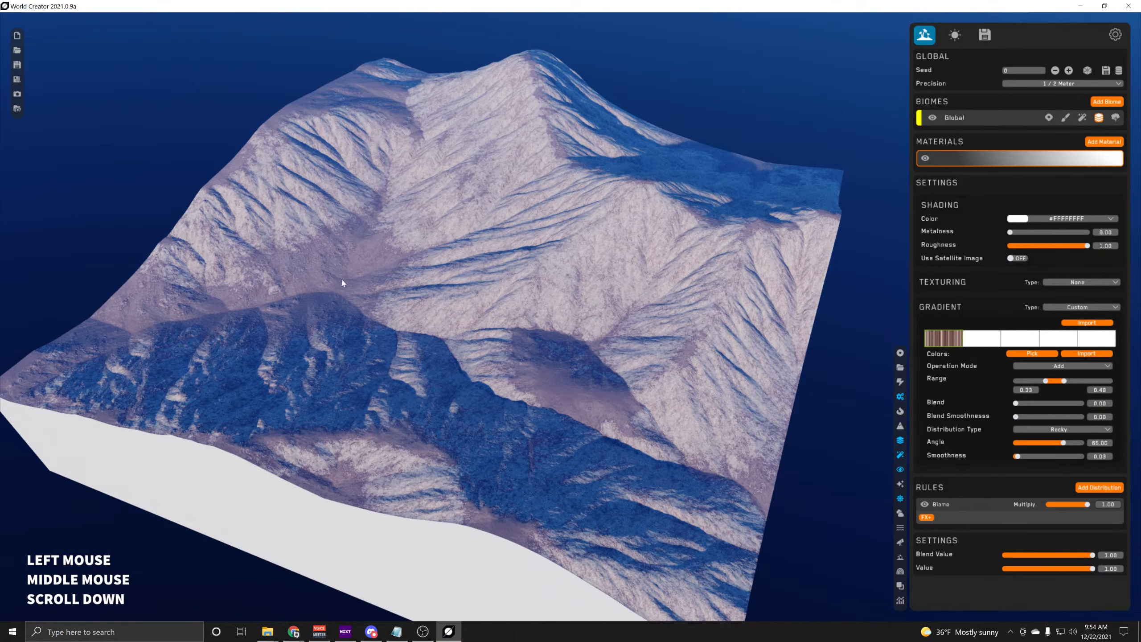
{"action": "middle_click_drag", "start_coordinate": [341, 282], "coordinate": [476, 378]}
{"action": "right_click_drag", "start_coordinate": [477, 378], "coordinate": [561, 407]}
{"action": "middle_click_drag", "start_coordinate": [561, 407], "coordinate": [794, 289]}
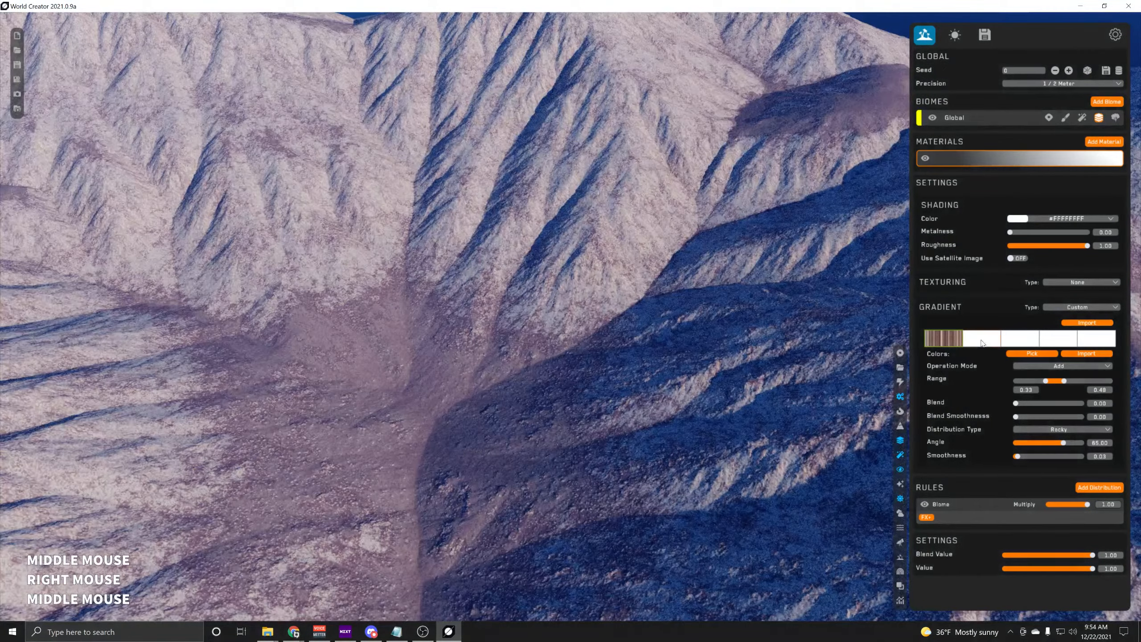
{"action": "left_click", "coordinate": [981, 342]}
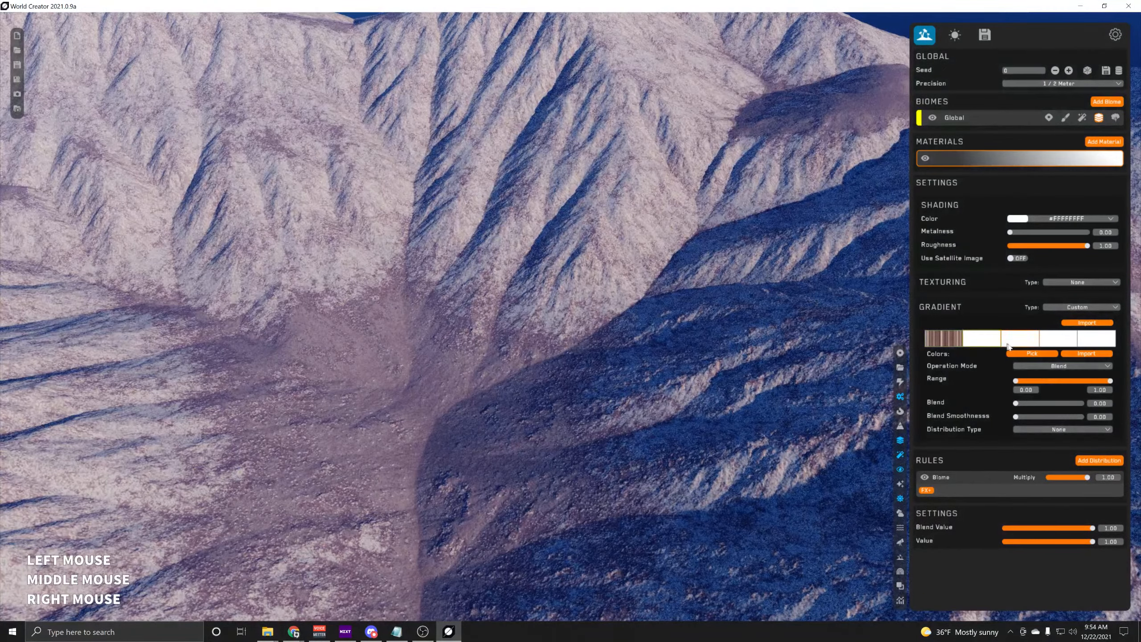
{"action": "left_click", "coordinate": [1033, 354]}
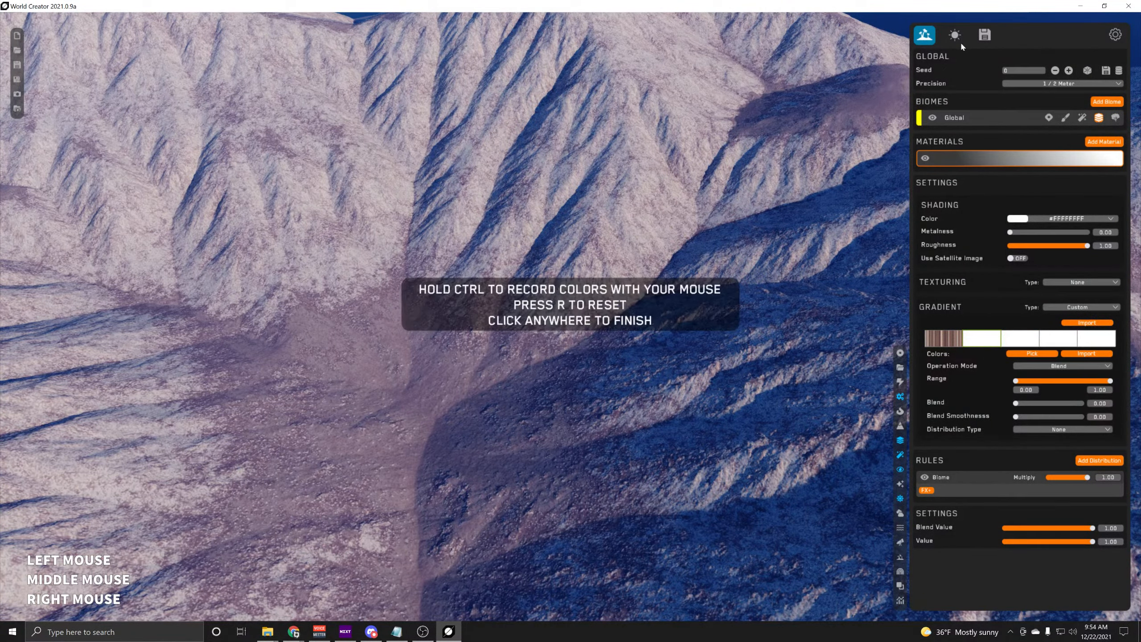
{"action": "key", "text": "ctrl"}
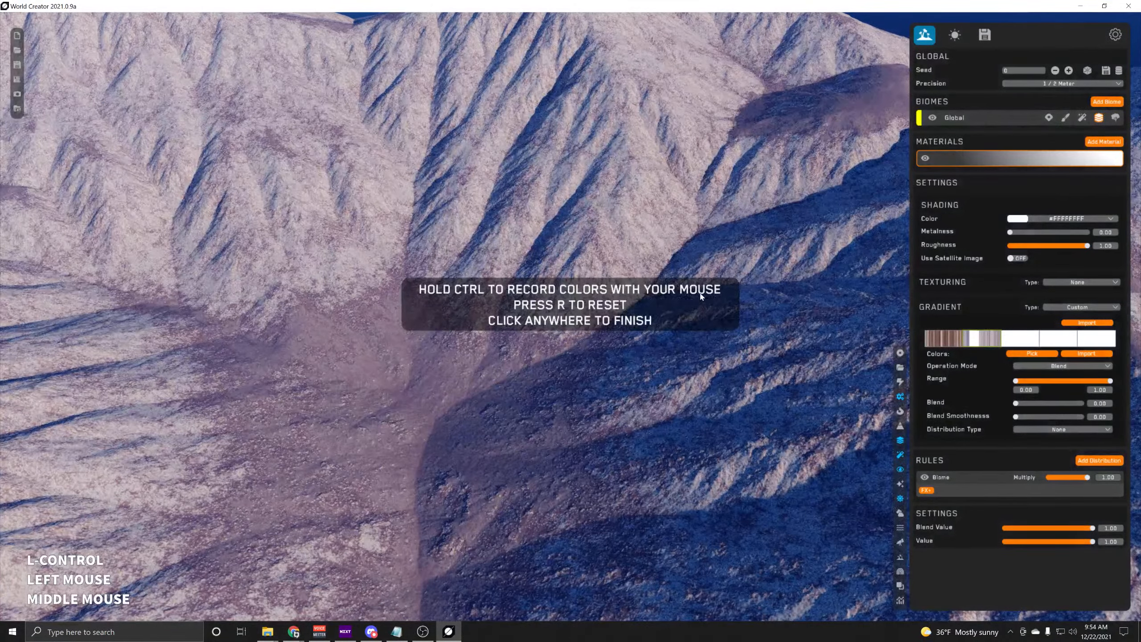
{"action": "key", "text": "space"}
{"action": "left_click", "coordinate": [714, 284]}
{"action": "middle_click_drag", "start_coordinate": [714, 284], "coordinate": [701, 315]}
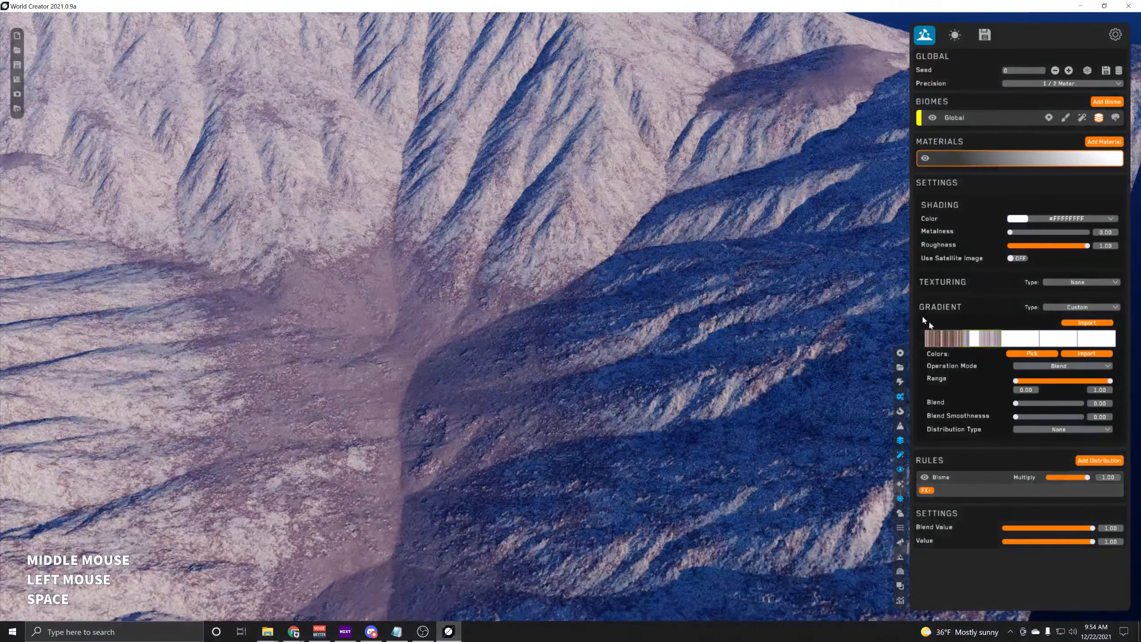
Set the second gradient segment's Distribution Type to Snow and inspect its spread over the terrain
{"action": "left_click", "coordinate": [1062, 429]}
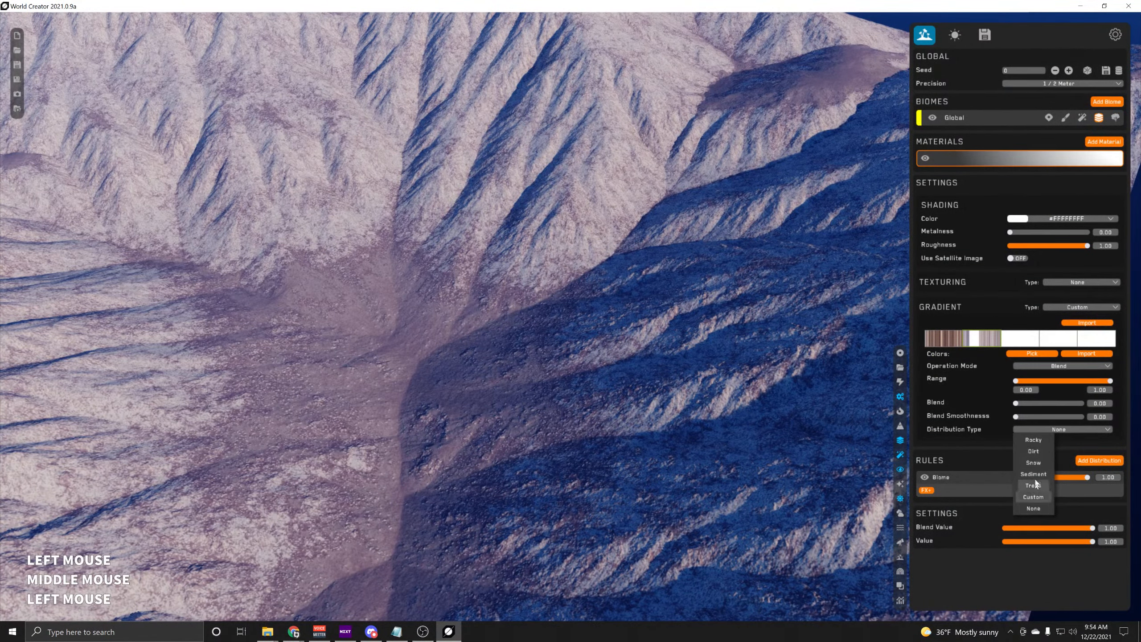
{"action": "left_click", "coordinate": [1034, 481]}
{"action": "scroll", "coordinate": [681, 287], "scroll_direction": "down", "scroll_amount": 2}
{"action": "scroll", "coordinate": [692, 296], "scroll_direction": "up", "scroll_amount": 3}
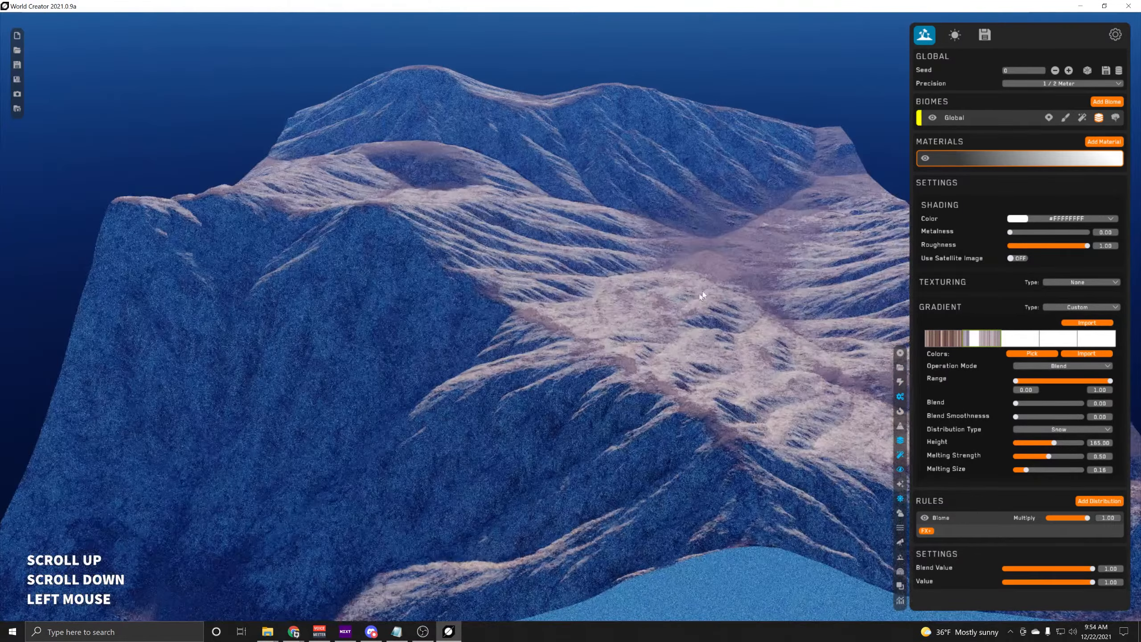
{"action": "middle_click_drag", "start_coordinate": [690, 297], "coordinate": [532, 373]}
{"action": "right_click_drag", "start_coordinate": [530, 373], "coordinate": [535, 339]}
{"action": "scroll", "coordinate": [535, 338], "scroll_direction": "down", "scroll_amount": 2}
{"action": "middle_click_drag", "start_coordinate": [535, 339], "coordinate": [584, 292]}
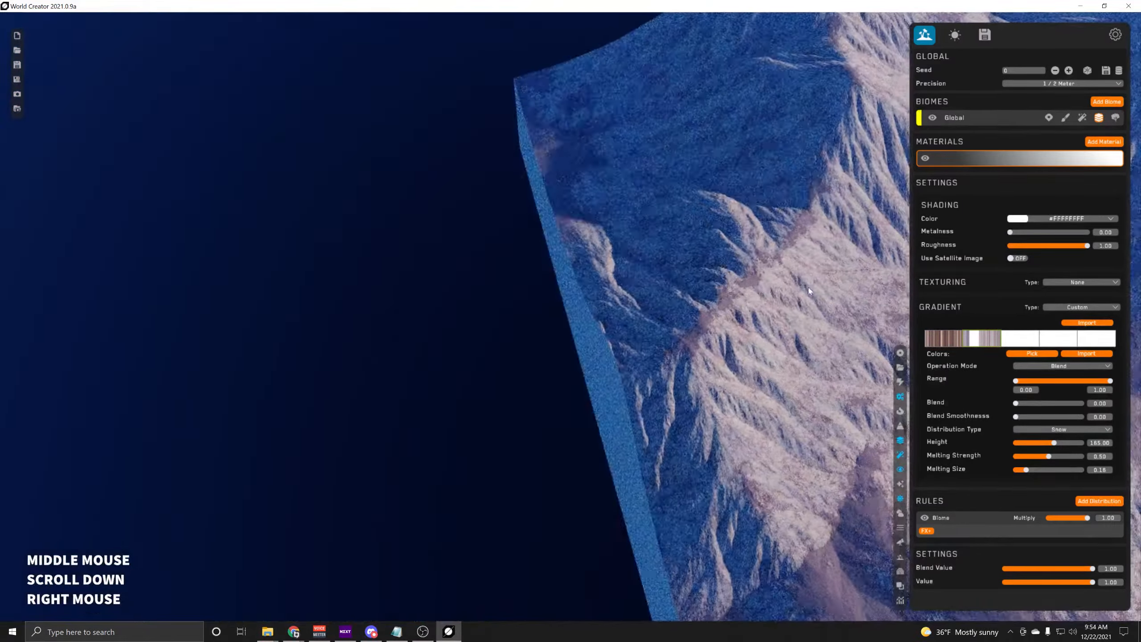
{"action": "right_click_drag", "start_coordinate": [584, 292], "coordinate": [633, 252]}
{"action": "middle_click_drag", "start_coordinate": [633, 253], "coordinate": [632, 273]}
{"action": "left_click", "coordinate": [808, 315]}
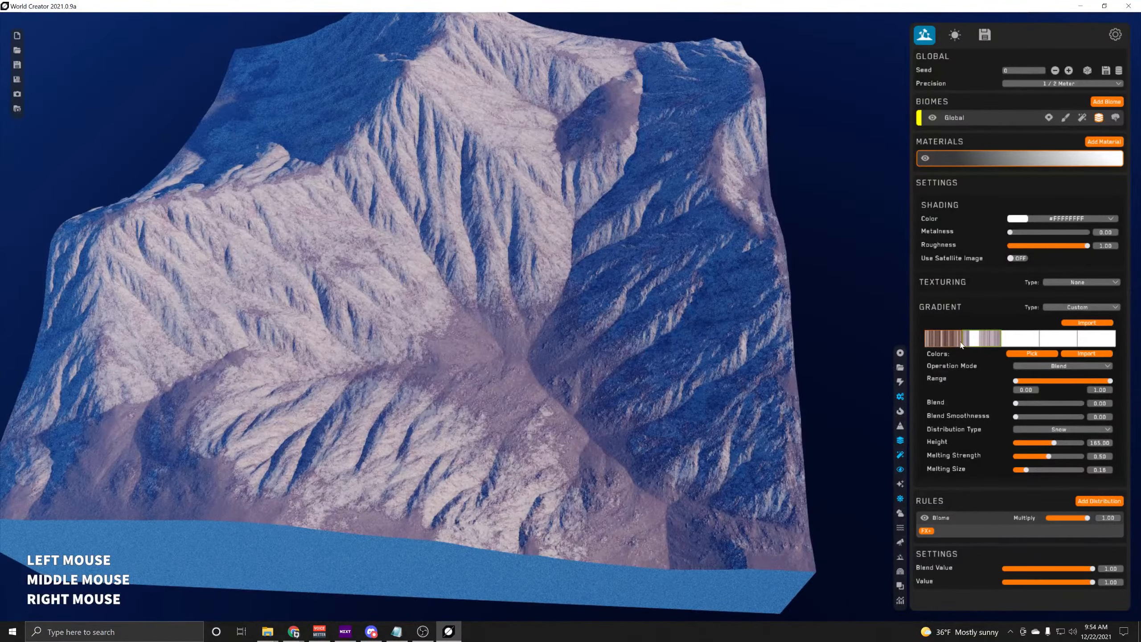
Lower the second segment's snow Height to about 117 and check the slopes up close
{"action": "left_click_drag", "start_coordinate": [1056, 444], "coordinate": [1049, 443]}
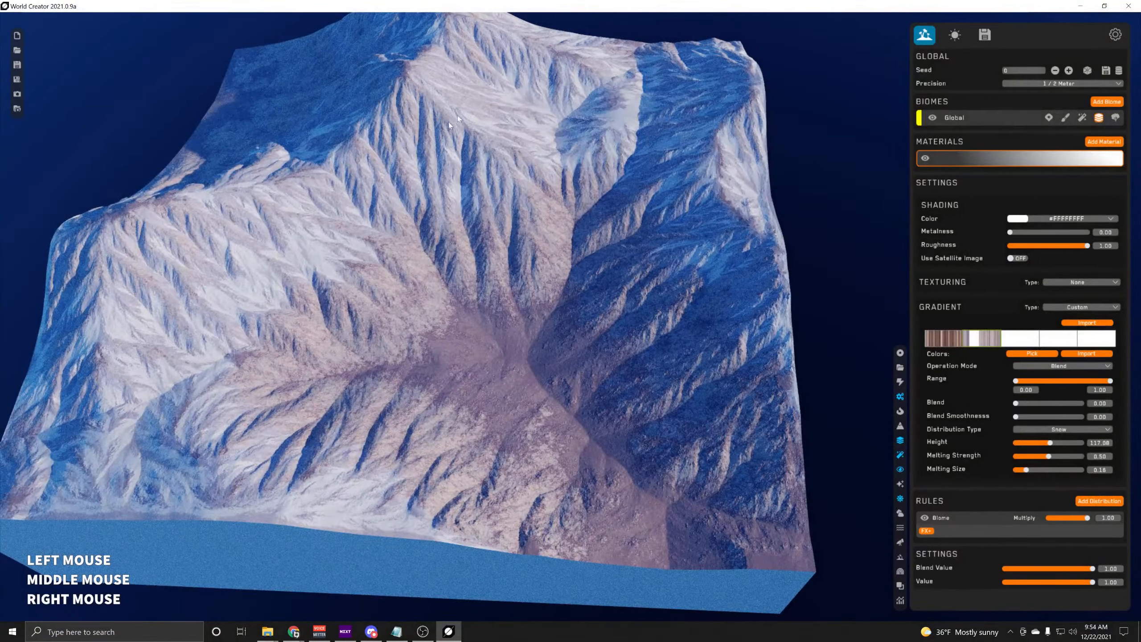
{"action": "scroll", "coordinate": [279, 255], "scroll_direction": "up", "scroll_amount": 5}
{"action": "middle_click_drag", "start_coordinate": [340, 251], "coordinate": [866, 325]}
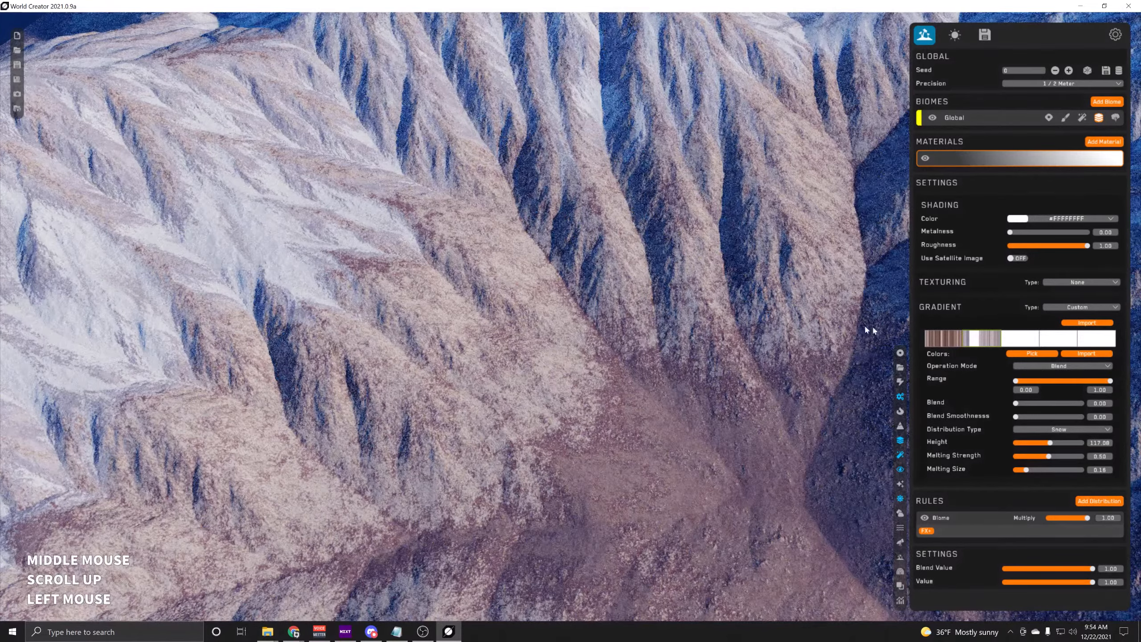
Raise the lower end of the second segment's Range to 0.23 and check the snow coloring across the mountains
{"action": "left_click", "coordinate": [1110, 381]}
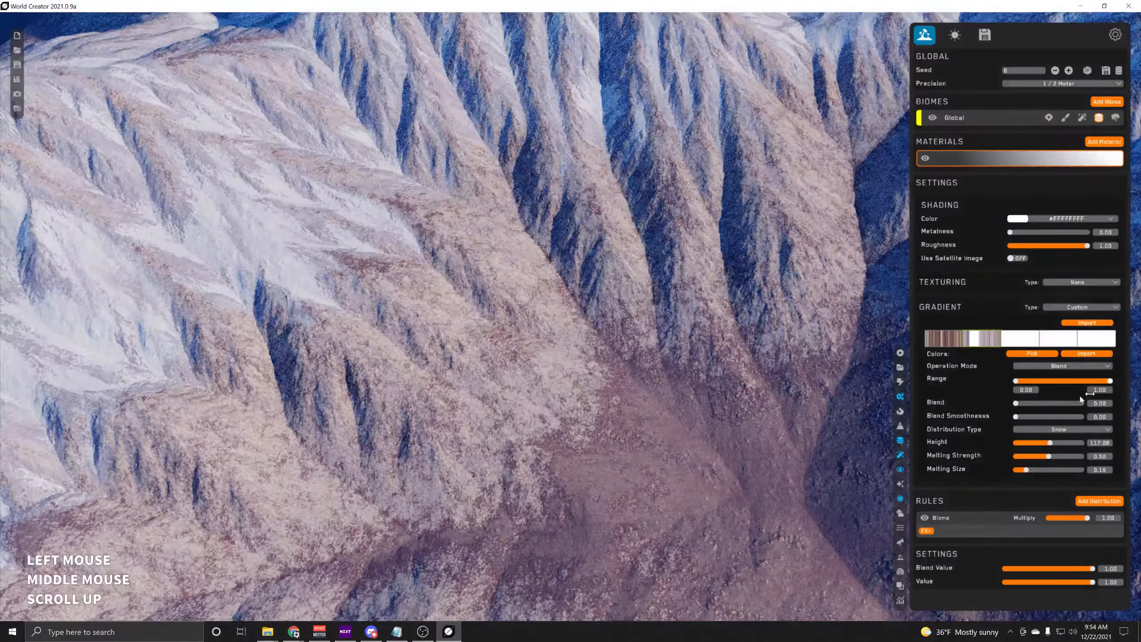
{"action": "mouse_move", "coordinate": [1016, 382]}
{"action": "left_mouse_down"}
{"action": "mouse_move", "coordinate": [1072, 382]}
{"action": "mouse_move", "coordinate": [1037, 381]}
{"action": "left_mouse_up"}
{"action": "scroll", "coordinate": [594, 237], "scroll_direction": "down", "scroll_amount": 5}
{"action": "middle_click_drag", "start_coordinate": [594, 237], "coordinate": [665, 377]}
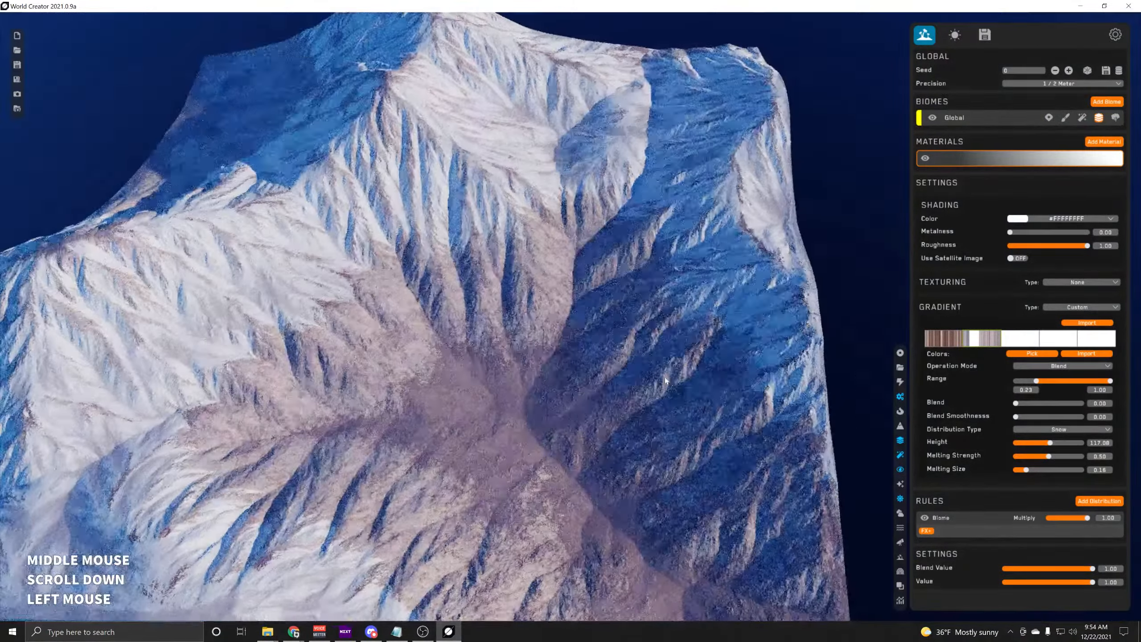
{"action": "right_click_drag", "start_coordinate": [666, 377], "coordinate": [634, 355]}
{"action": "middle_click_drag", "start_coordinate": [634, 355], "coordinate": [638, 315]}
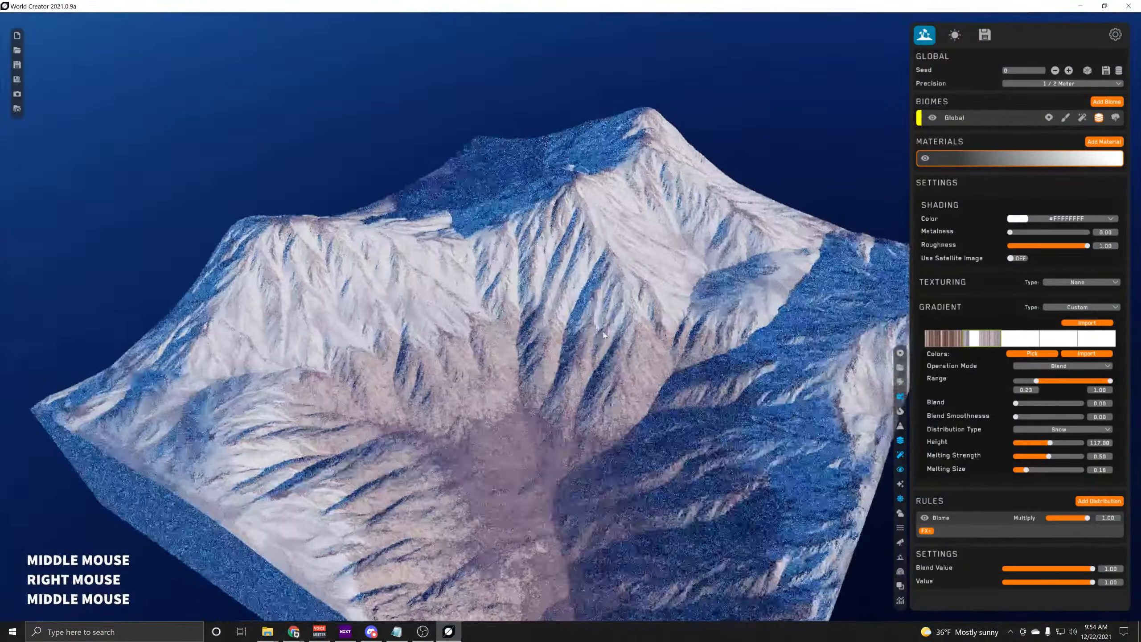
{"action": "scroll", "coordinate": [604, 335], "scroll_direction": "up", "scroll_amount": 5}
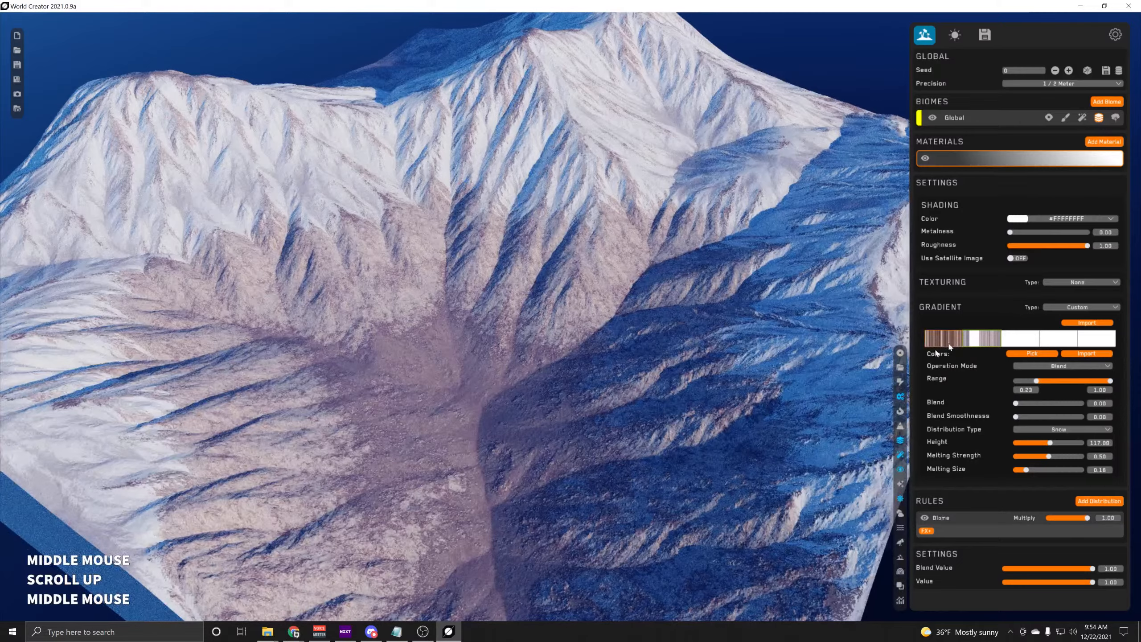
Compare the distribution settings of the gradient segments with the coloring on the terrain
{"action": "left_click", "coordinate": [941, 343]}
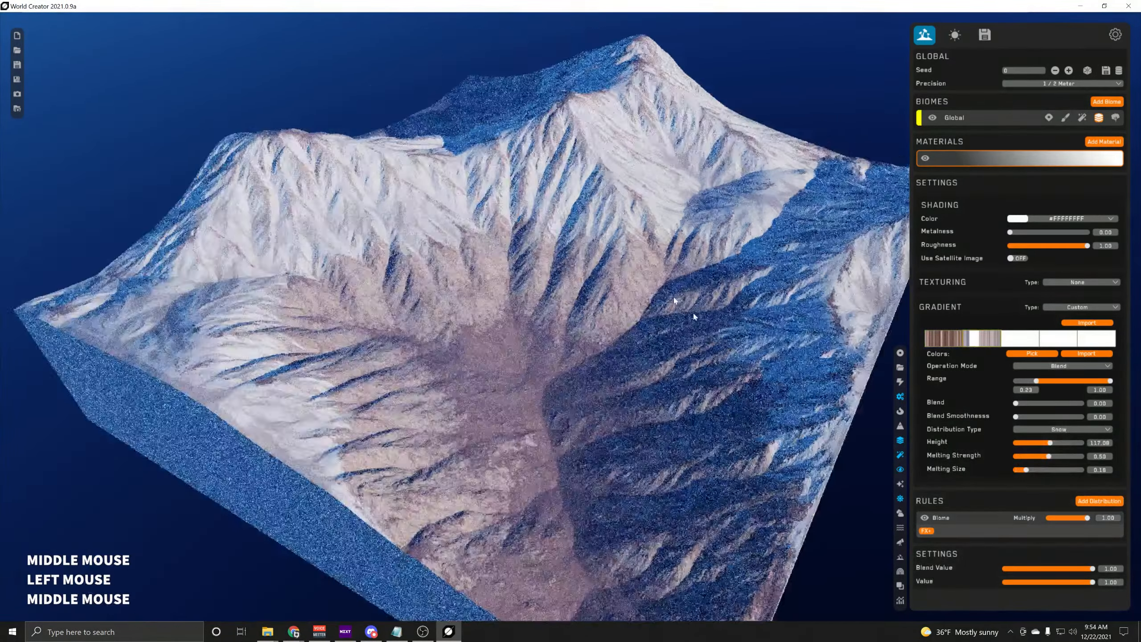
{"action": "left_click", "coordinate": [961, 344]}
{"action": "middle_click_drag", "start_coordinate": [961, 344], "coordinate": [997, 345]}
{"action": "left_click", "coordinate": [1019, 340]}
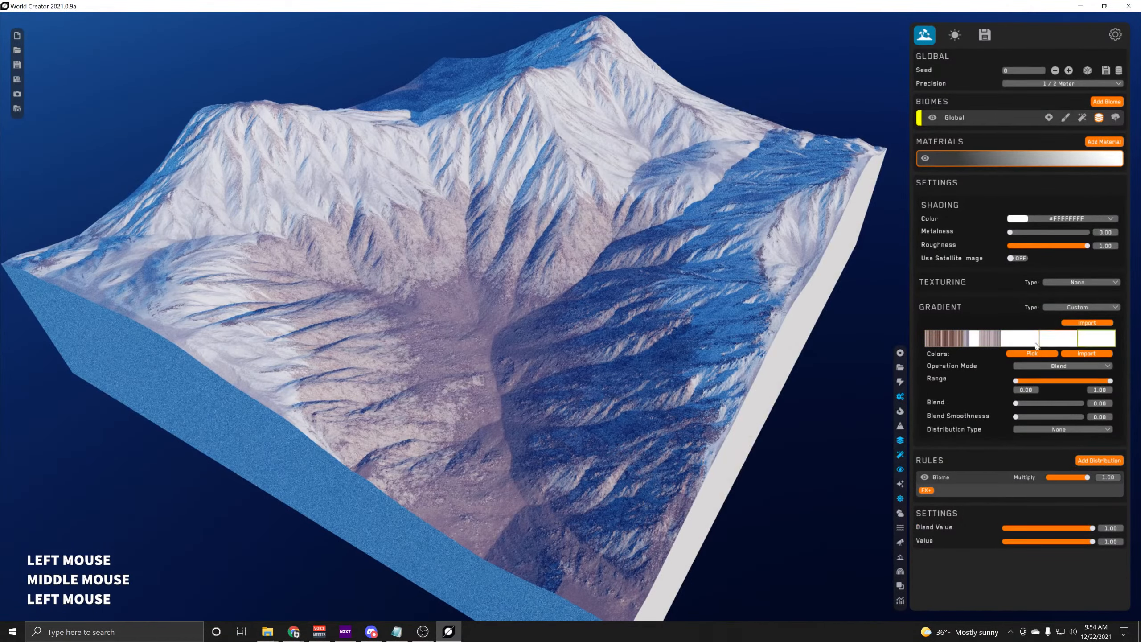
{"action": "left_click", "coordinate": [986, 344]}
{"action": "middle_click_drag", "start_coordinate": [593, 252], "coordinate": [612, 244]}
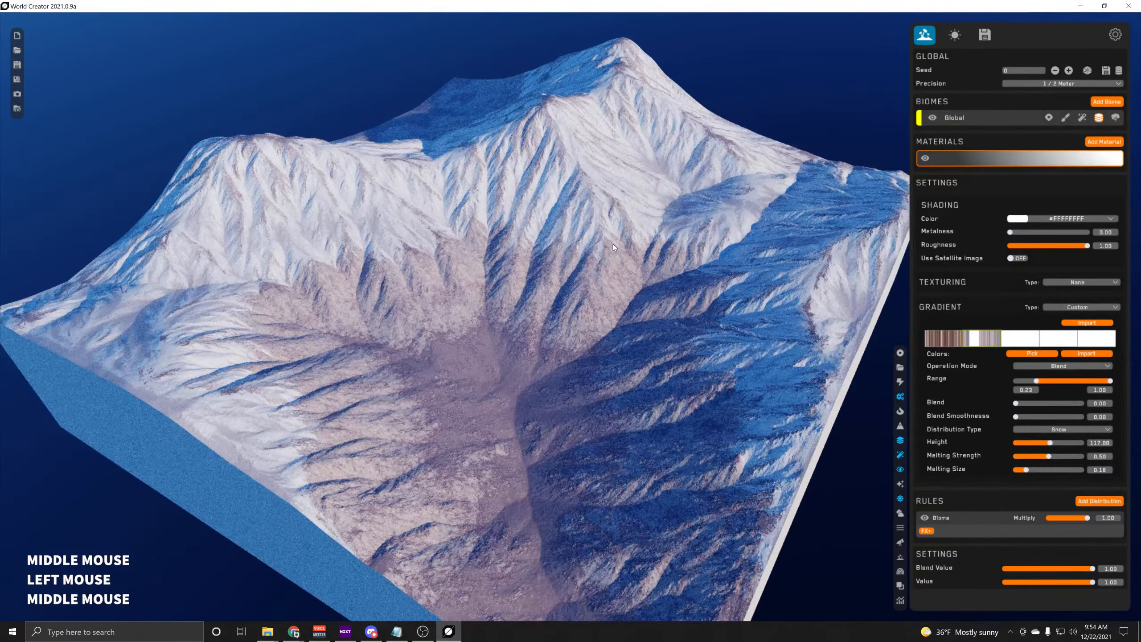
{"action": "left_click", "coordinate": [952, 345]}
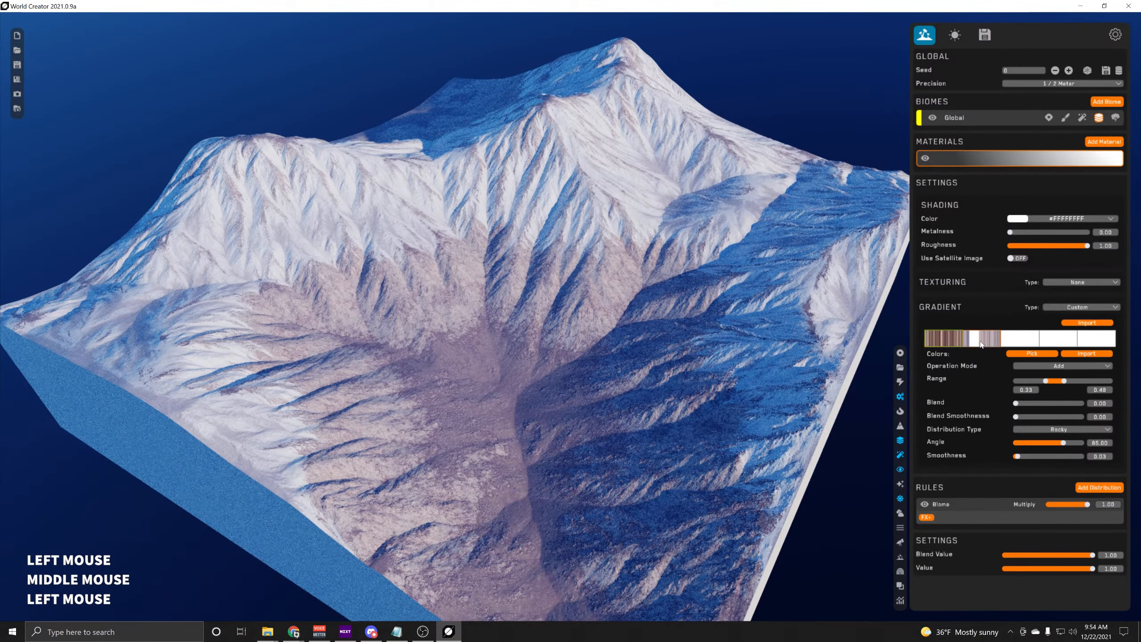
{"action": "left_click", "coordinate": [981, 343]}
{"action": "scroll", "coordinate": [1020, 342], "scroll_direction": "down", "scroll_amount": 2}
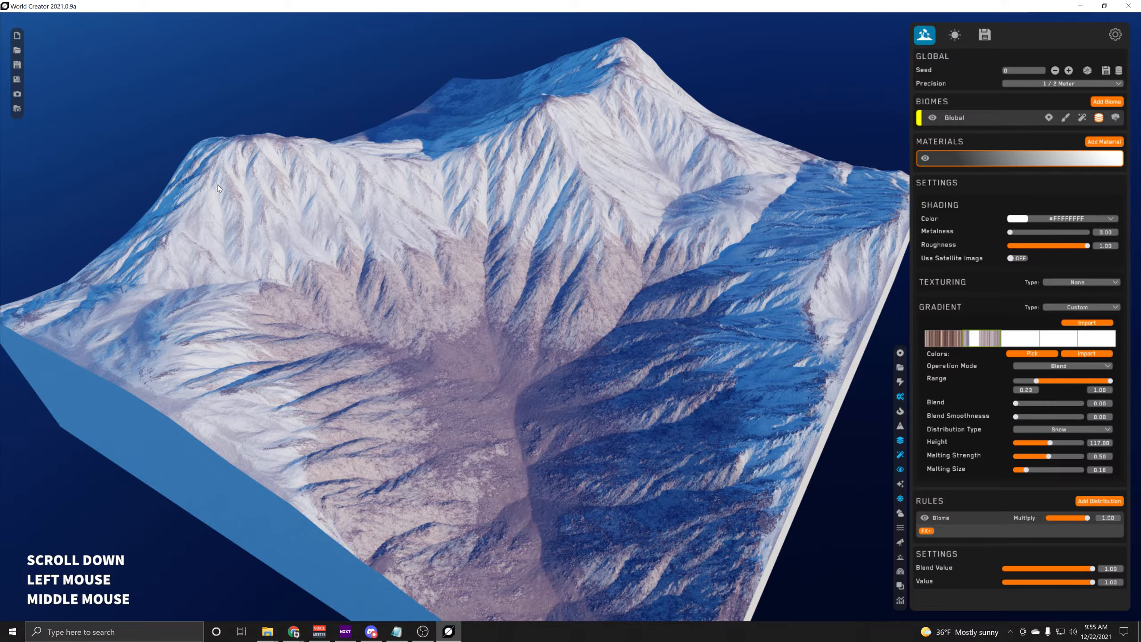
Review the Global biome's filter list and its base shape settings
{"action": "left_click", "coordinate": [1083, 118]}
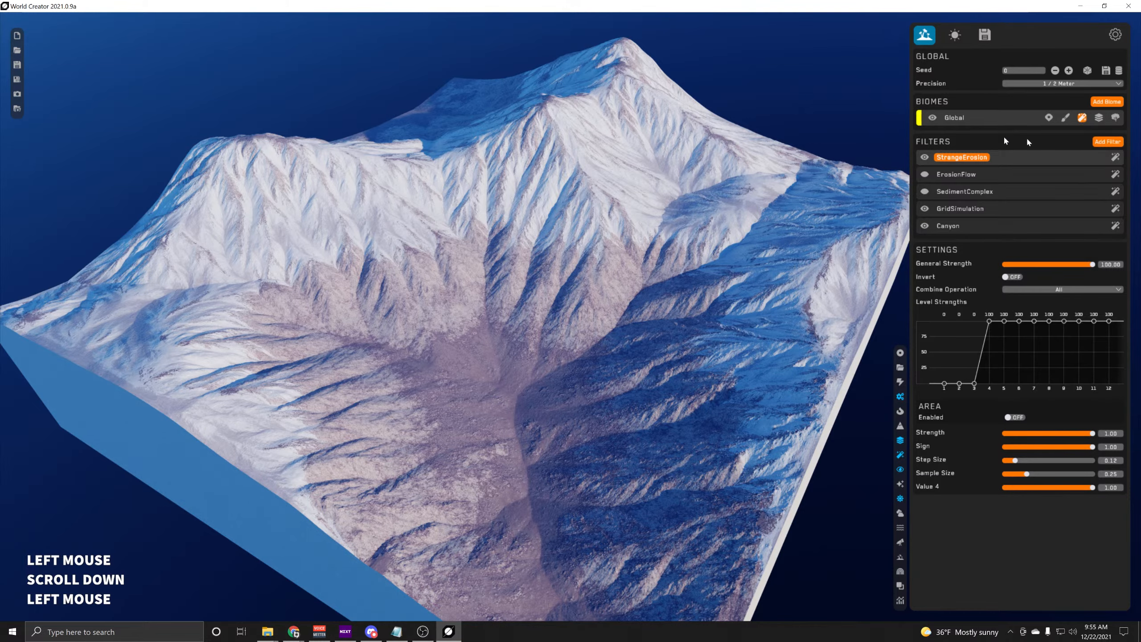
{"action": "left_click", "coordinate": [989, 117]}
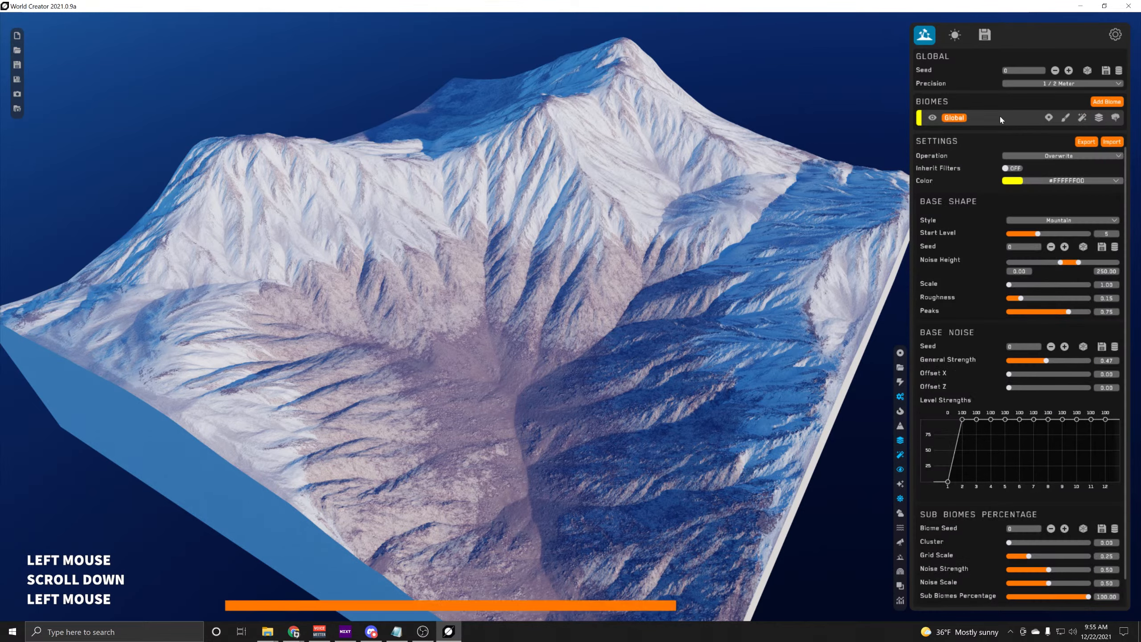
{"action": "left_click", "coordinate": [980, 117]}
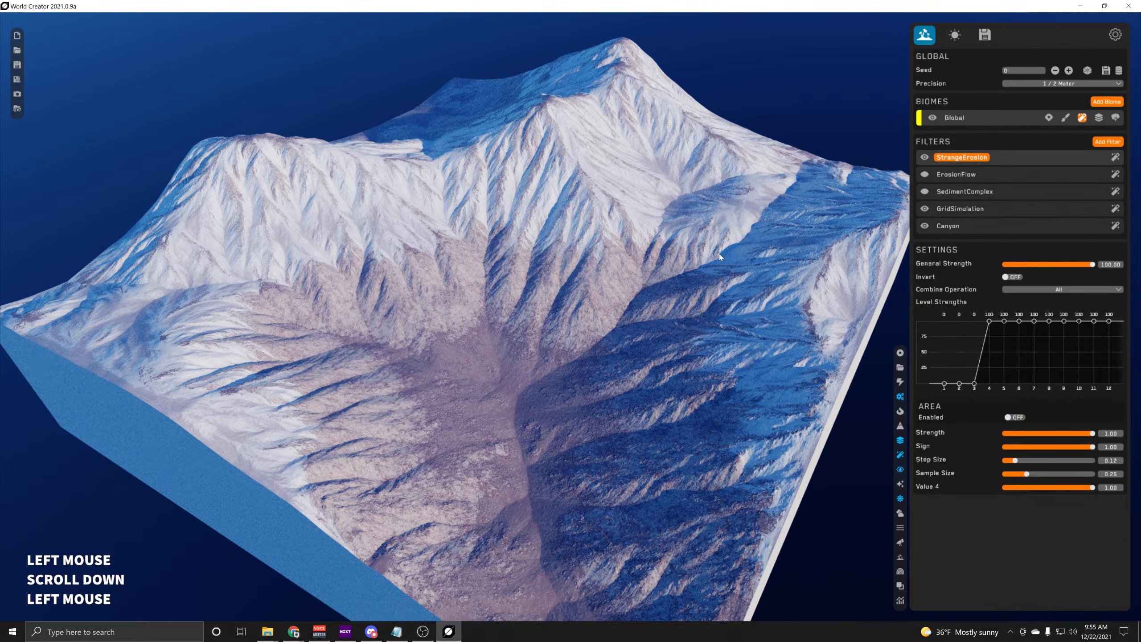
{"action": "scroll", "coordinate": [449, 315], "scroll_direction": "down", "scroll_amount": 1}
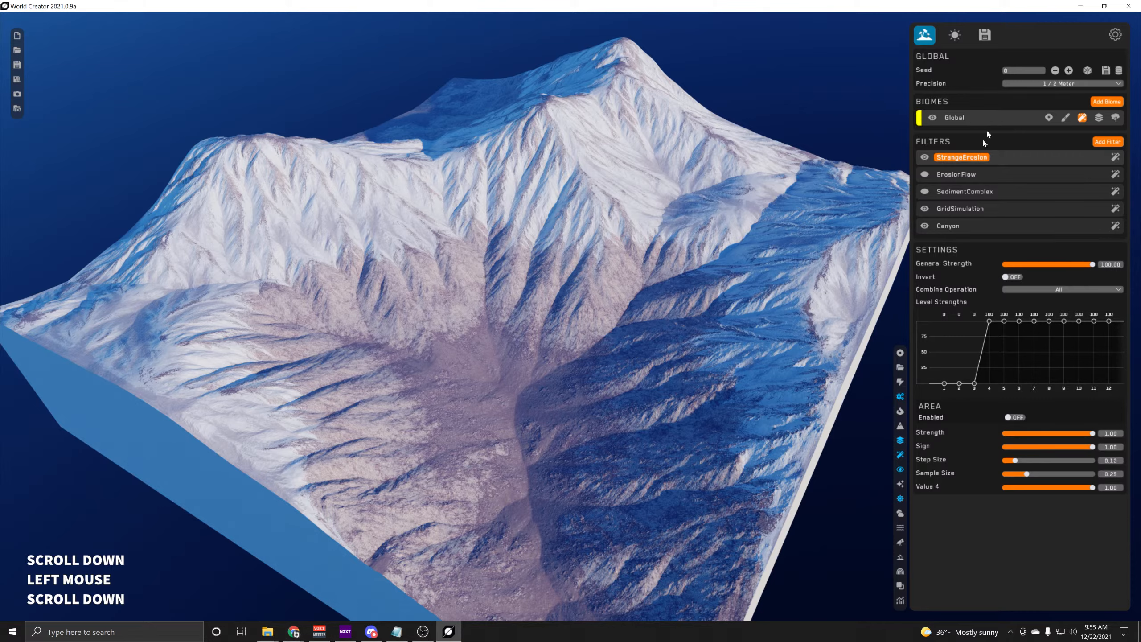
Create an Empty export preset and add Heightmap and Colormap export elements to it
{"action": "left_click", "coordinate": [986, 36]}
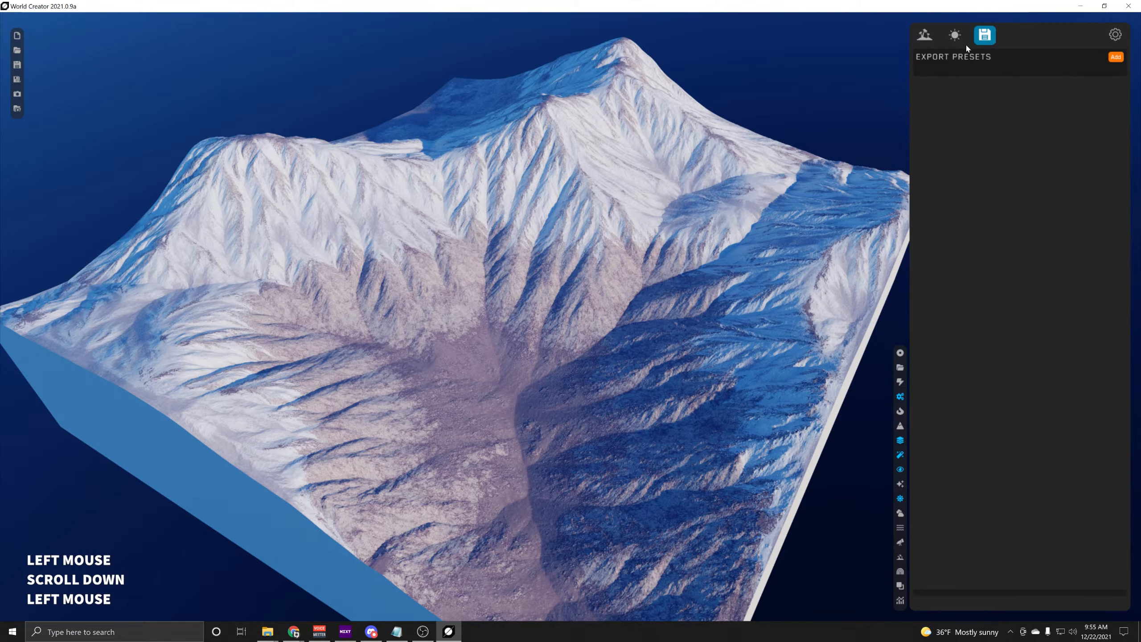
{"action": "left_click", "coordinate": [1116, 57]}
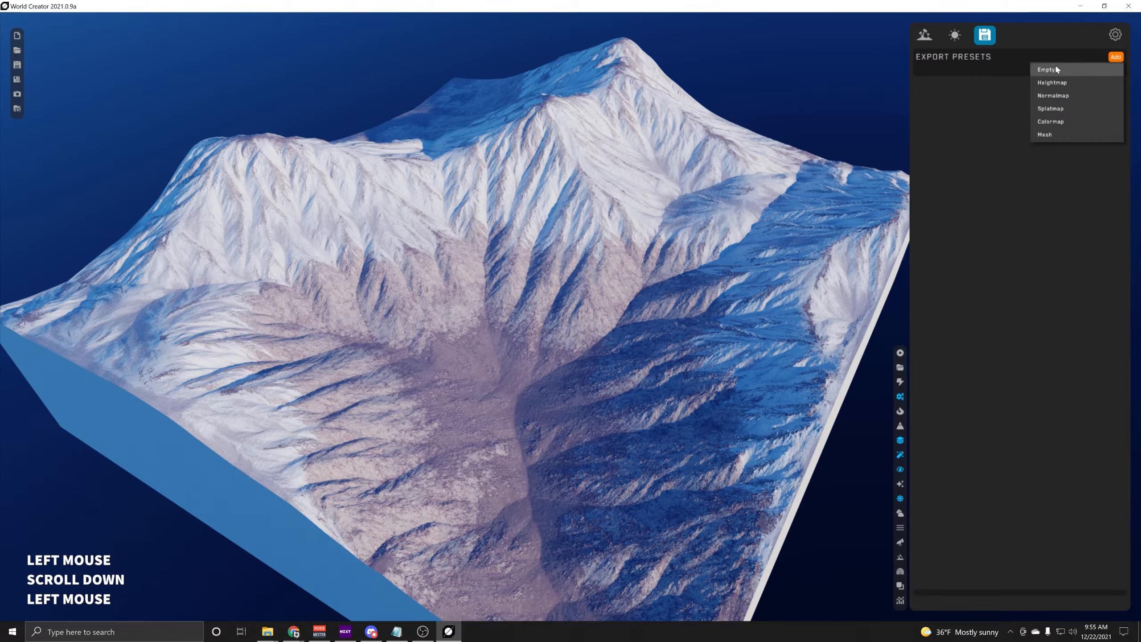
{"action": "left_click", "coordinate": [1045, 70]}
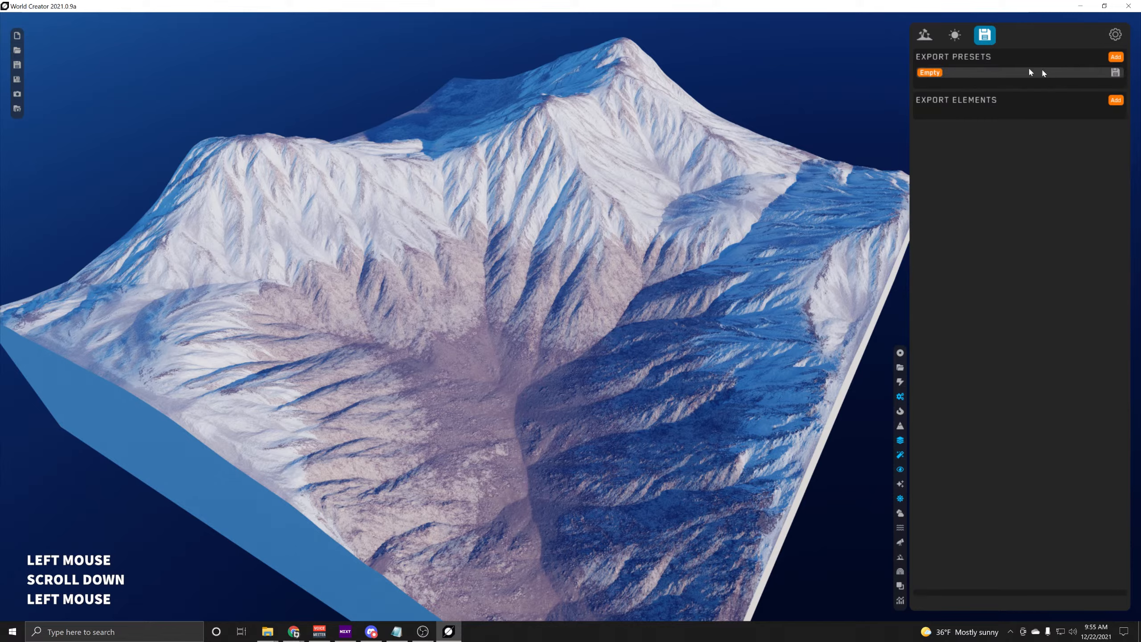
{"action": "left_click", "coordinate": [1117, 101]}
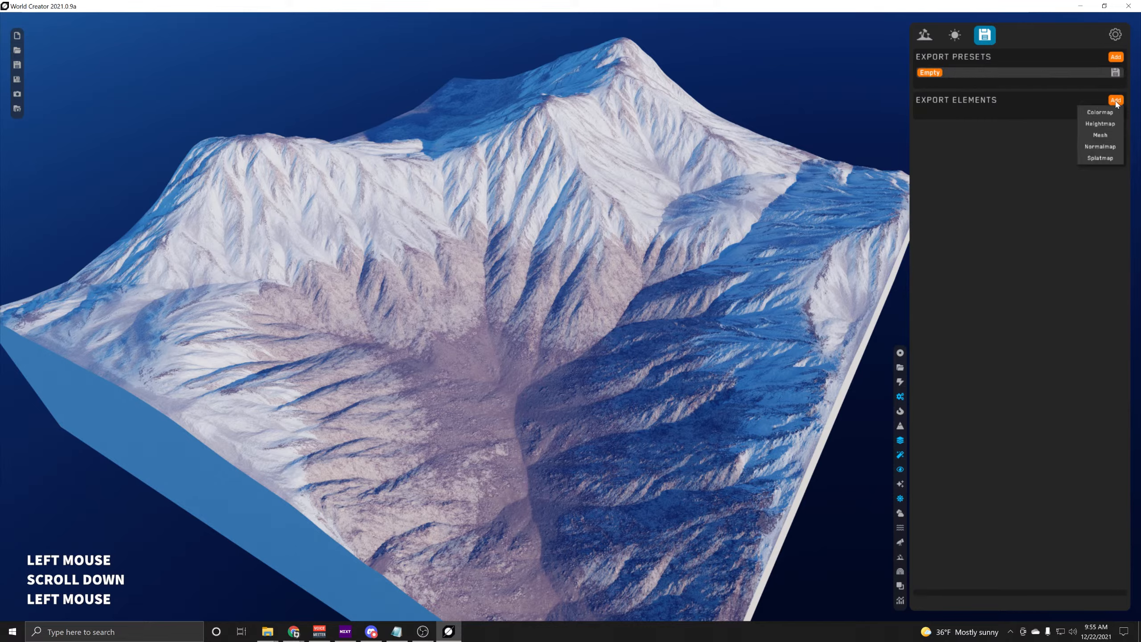
{"action": "left_click", "coordinate": [1103, 125]}
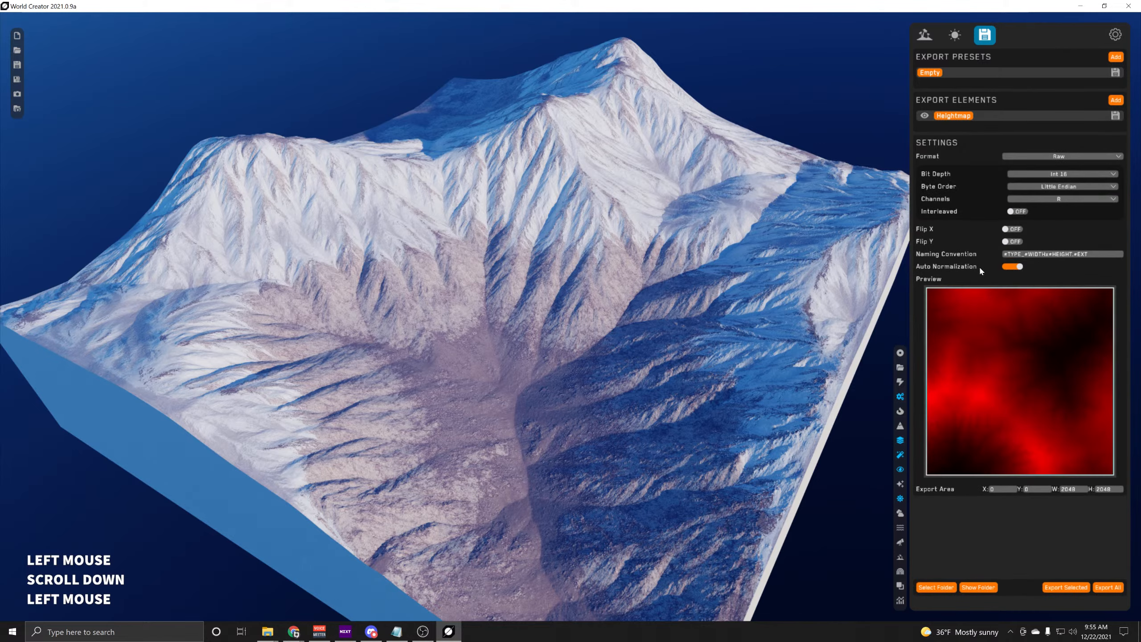
{"action": "left_click", "coordinate": [1116, 100]}
{"action": "left_click", "coordinate": [1101, 115]}
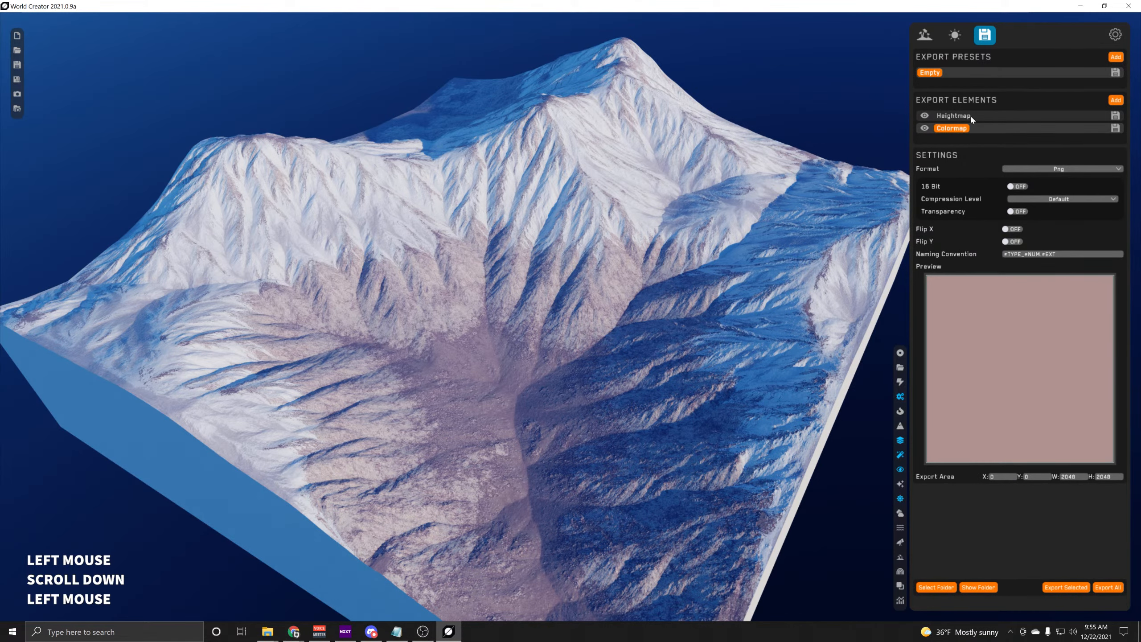
Compare the export settings and previews of the Heightmap and Colormap elements
{"action": "left_click", "coordinate": [962, 118]}
{"action": "middle_click_drag", "start_coordinate": [670, 299], "coordinate": [672, 280]}
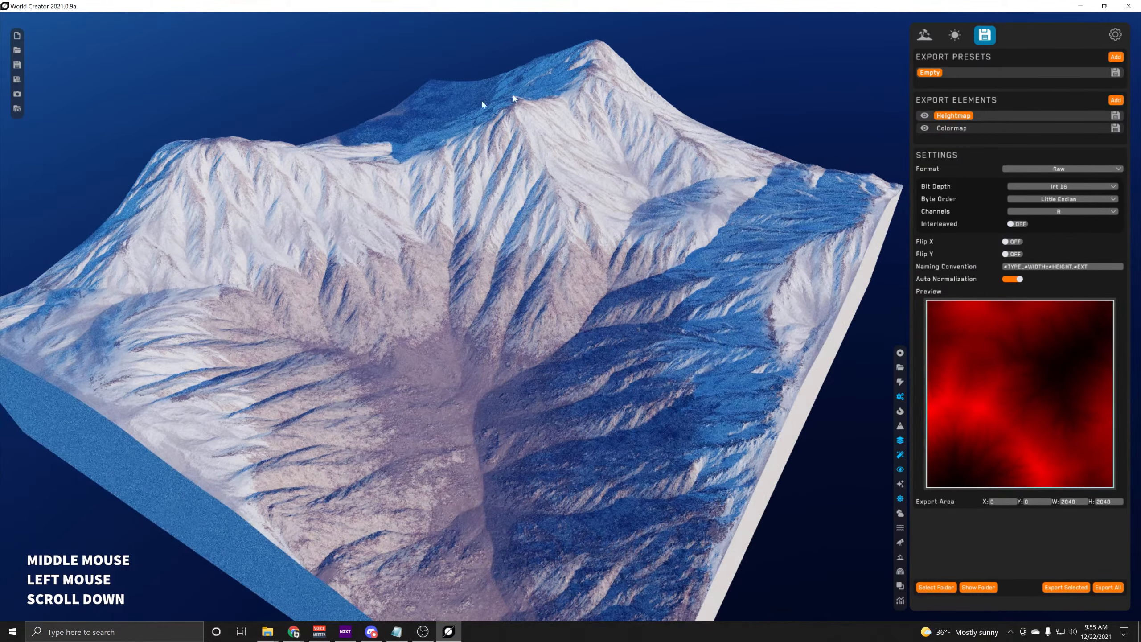
{"action": "left_click", "coordinate": [955, 129]}
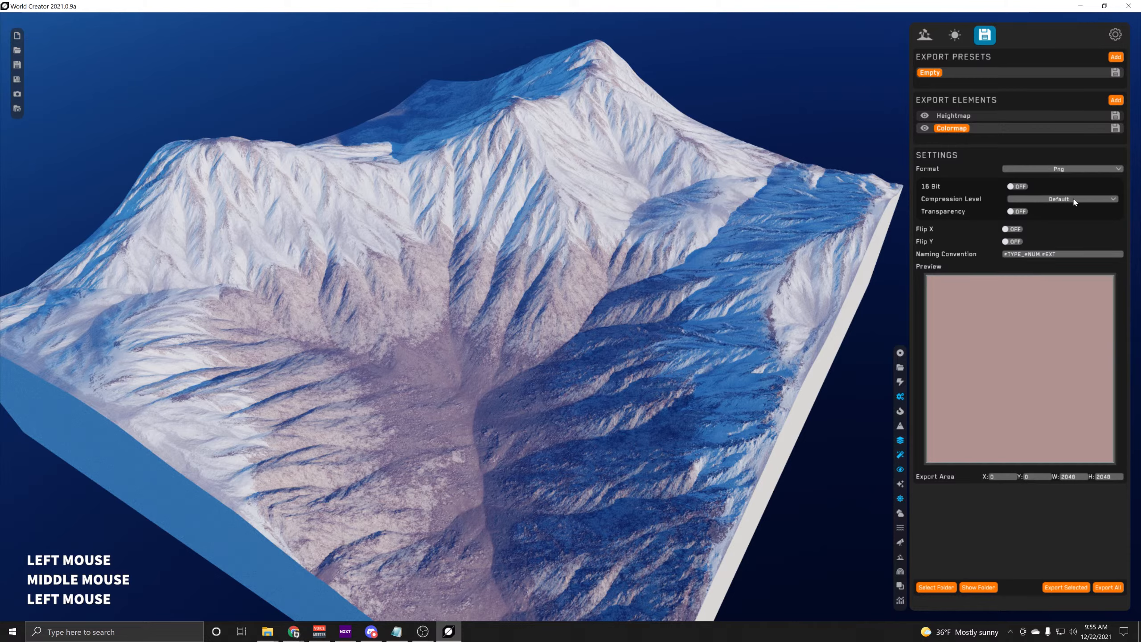
{"action": "left_click", "coordinate": [977, 118]}
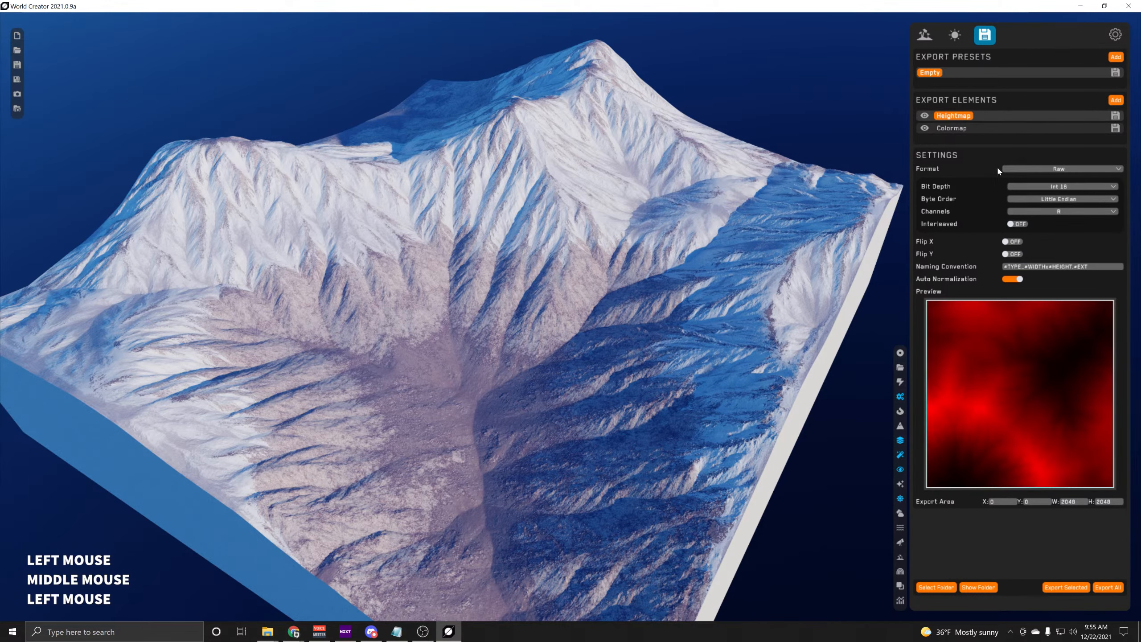
{"action": "middle_click_drag", "start_coordinate": [643, 202], "coordinate": [697, 219]}
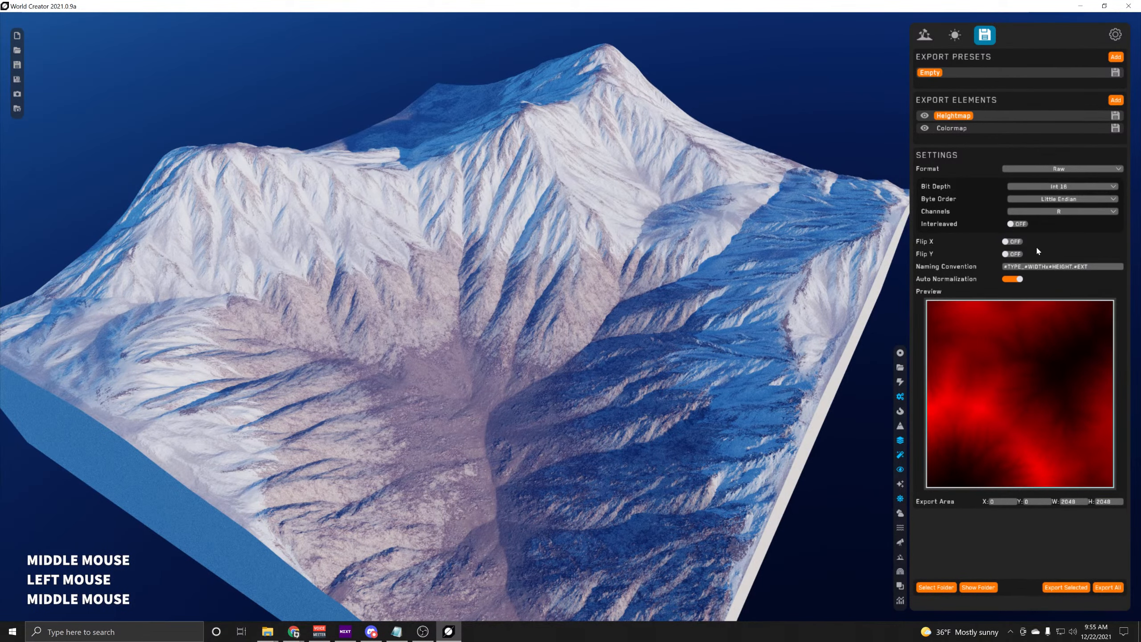
Try cropping the Heightmap's export area to one corner of the preview, and restore the full 2048 by 2048 area
{"action": "left_click", "coordinate": [932, 305]}
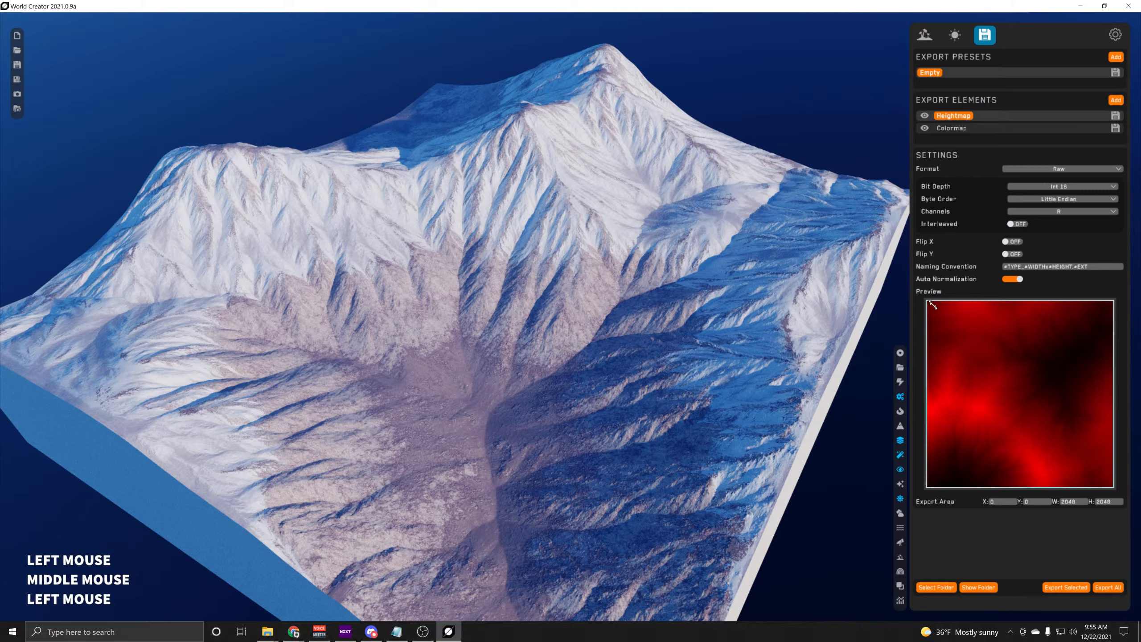
{"action": "left_click_drag", "start_coordinate": [932, 305], "coordinate": [1018, 393]}
{"action": "left_click_drag", "start_coordinate": [1062, 444], "coordinate": [977, 357]}
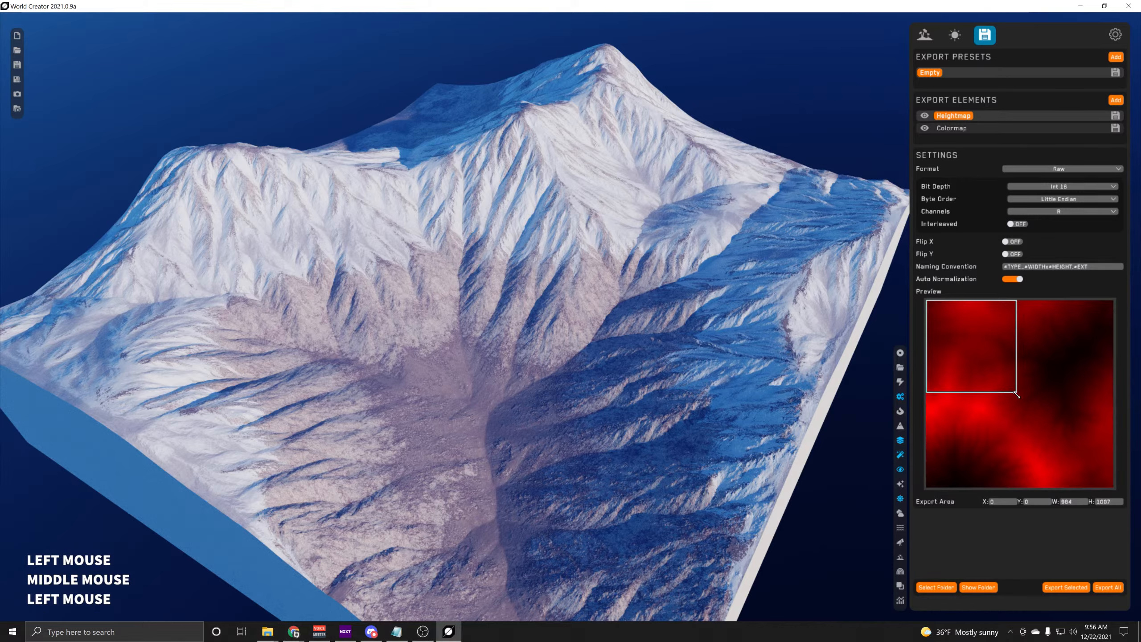
{"action": "left_click_drag", "start_coordinate": [1017, 395], "coordinate": [1115, 488]}
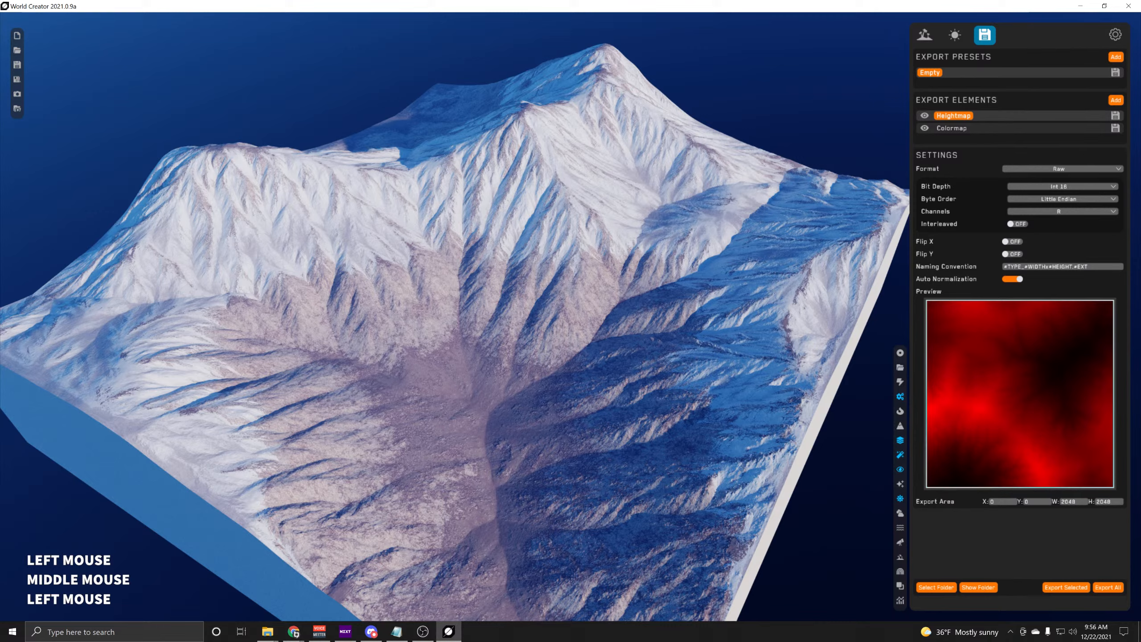
Set the Heightmap's bit depth to Float 32 while keeping the Raw format, and test Flip Y on its preview
{"action": "left_click", "coordinate": [1052, 169]}
{"action": "left_click", "coordinate": [1021, 225]}
{"action": "left_click", "coordinate": [1071, 188]}
{"action": "left_click", "coordinate": [1038, 220]}
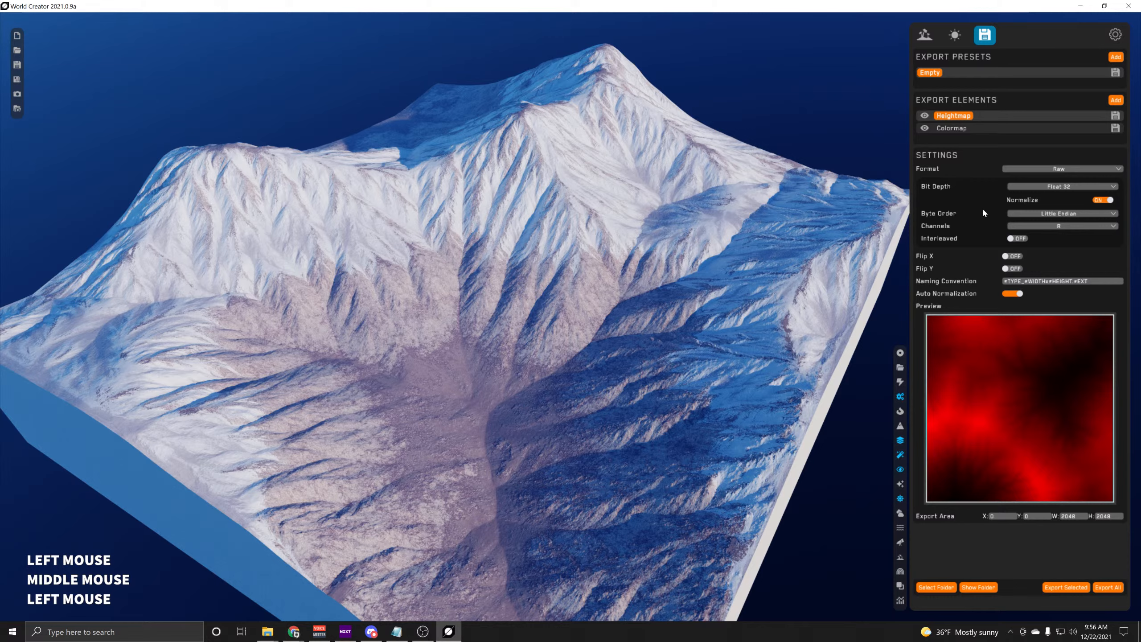
{"action": "left_click", "coordinate": [1019, 268]}
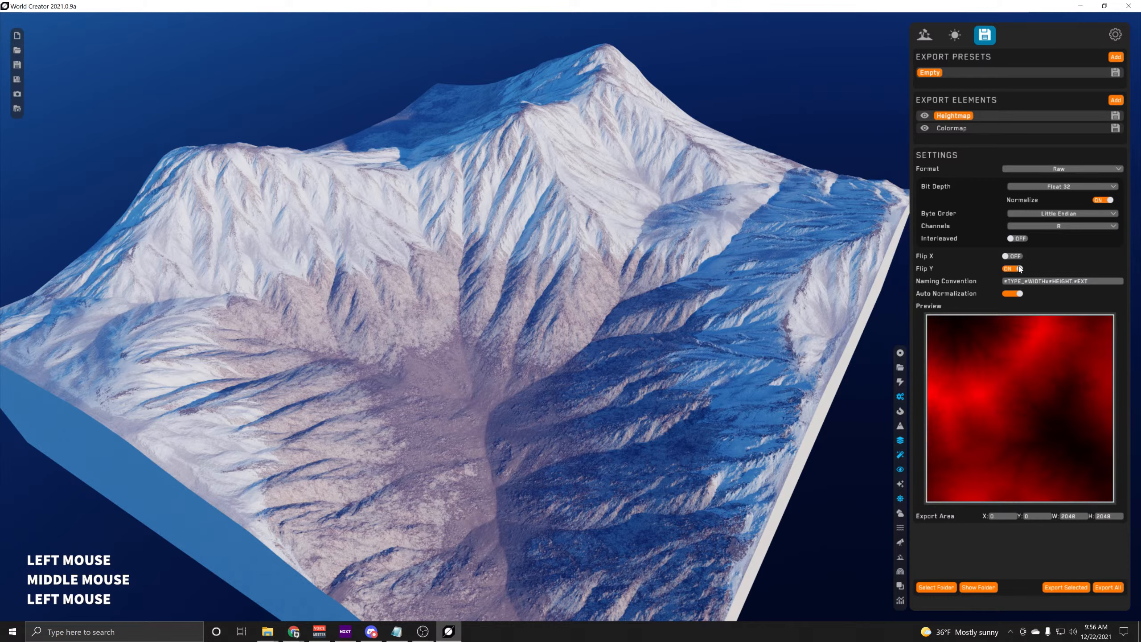
{"action": "left_click", "coordinate": [1020, 268]}
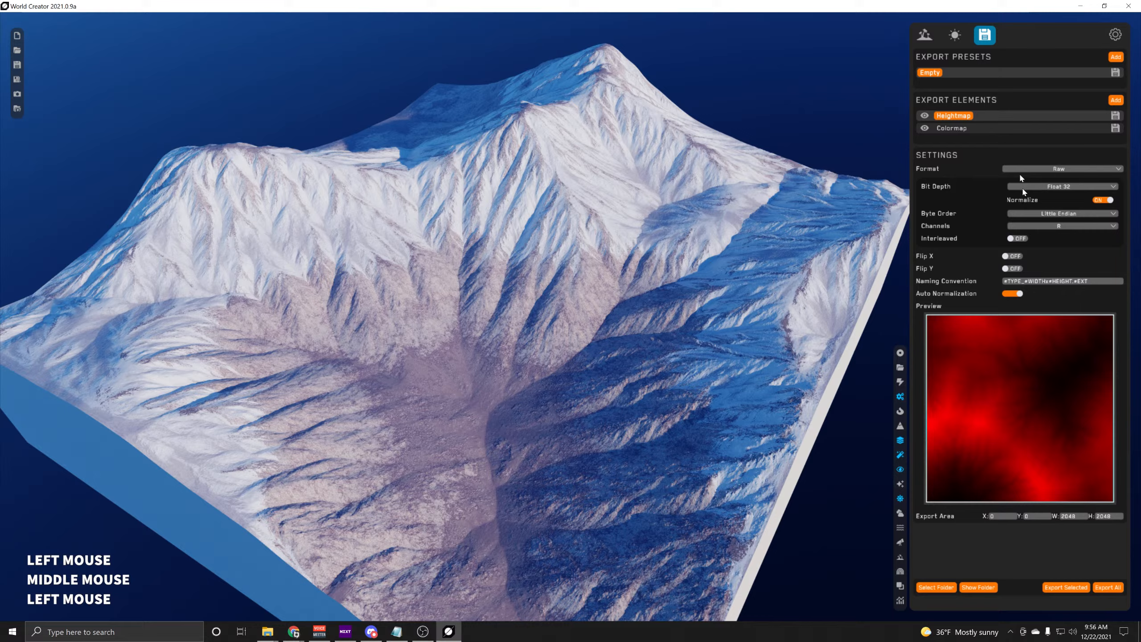
Add a Mesh export element to the Empty preset
{"action": "left_click", "coordinate": [1117, 100]}
{"action": "left_click", "coordinate": [1103, 139]}
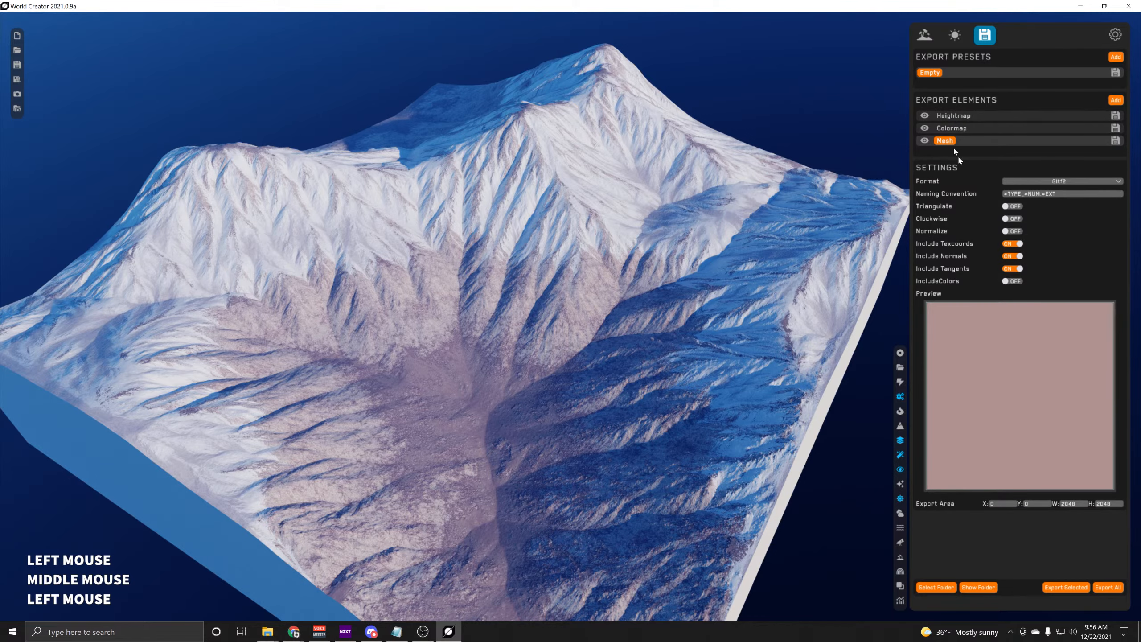
{"action": "middle_click_drag", "start_coordinate": [655, 228], "coordinate": [688, 284]}
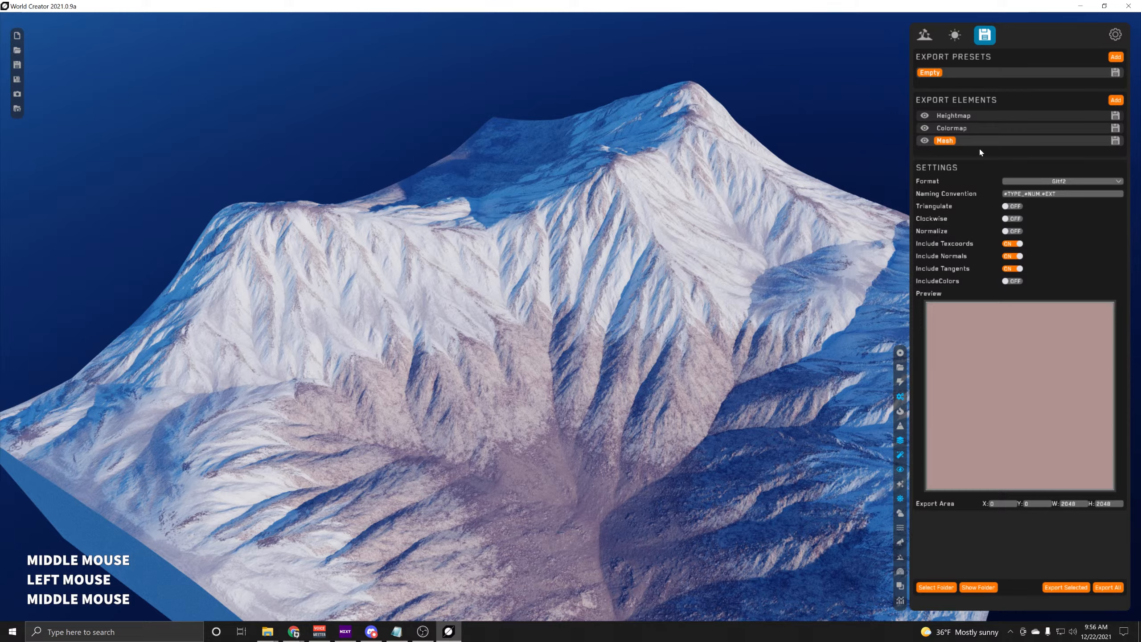
Compare the export settings of the Heightmap, Colormap and Mesh elements
{"action": "left_click", "coordinate": [966, 116]}
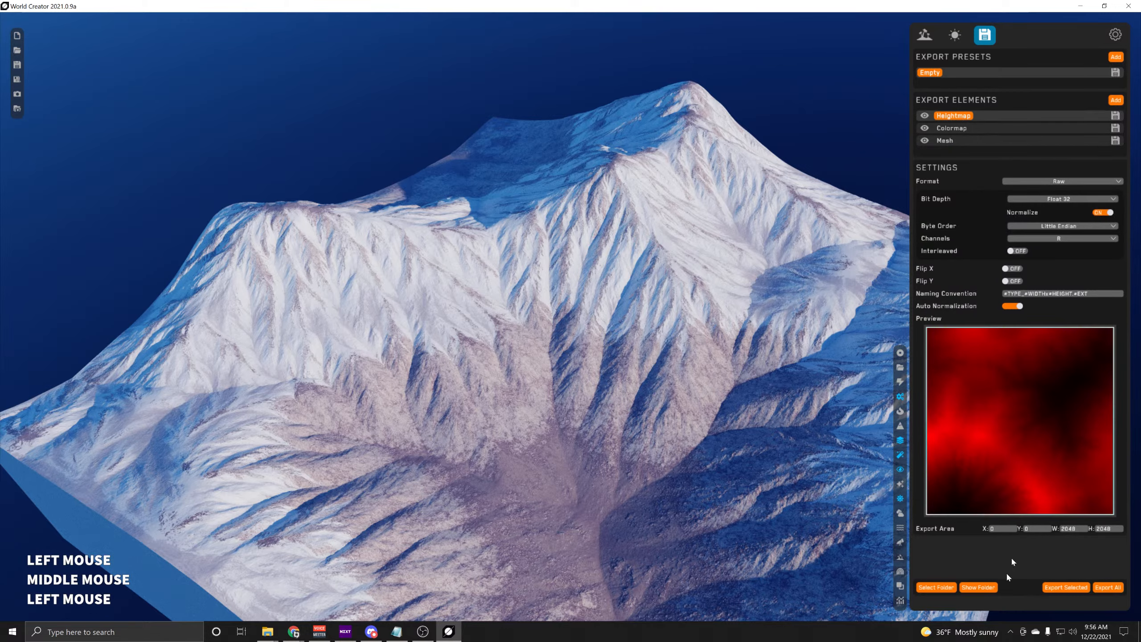
{"action": "left_click", "coordinate": [958, 129]}
{"action": "left_click", "coordinate": [954, 116]}
{"action": "left_click", "coordinate": [951, 140]}
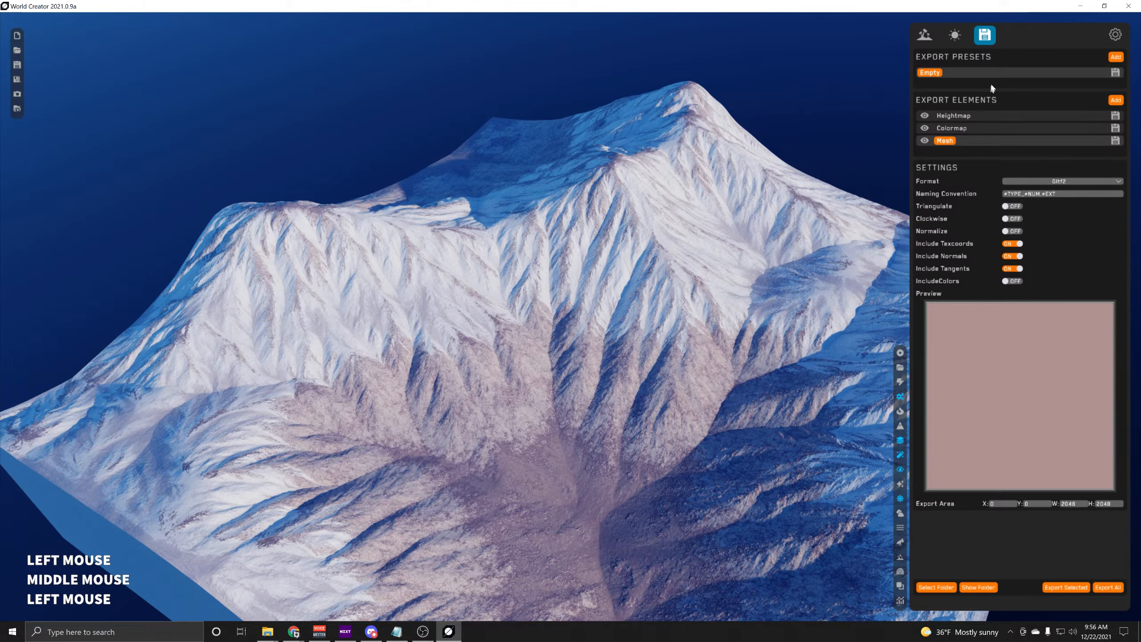
Return to the Global biome's filter settings and inspect the colored mountain terrain
{"action": "left_click", "coordinate": [924, 35]}
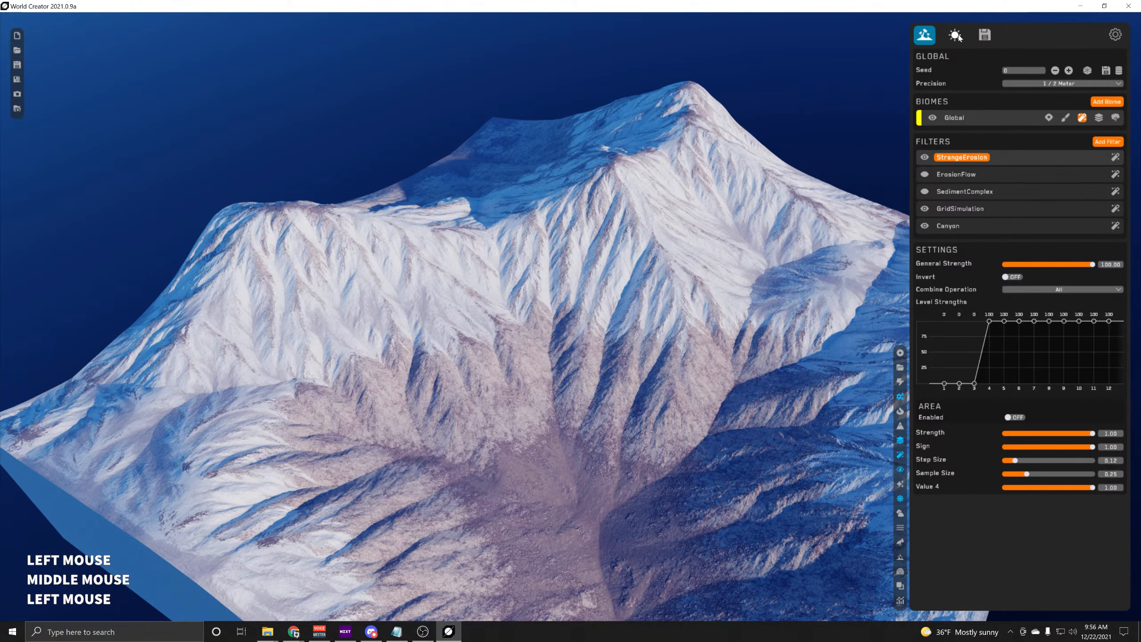
{"action": "middle_click_drag", "start_coordinate": [686, 227], "coordinate": [616, 201]}
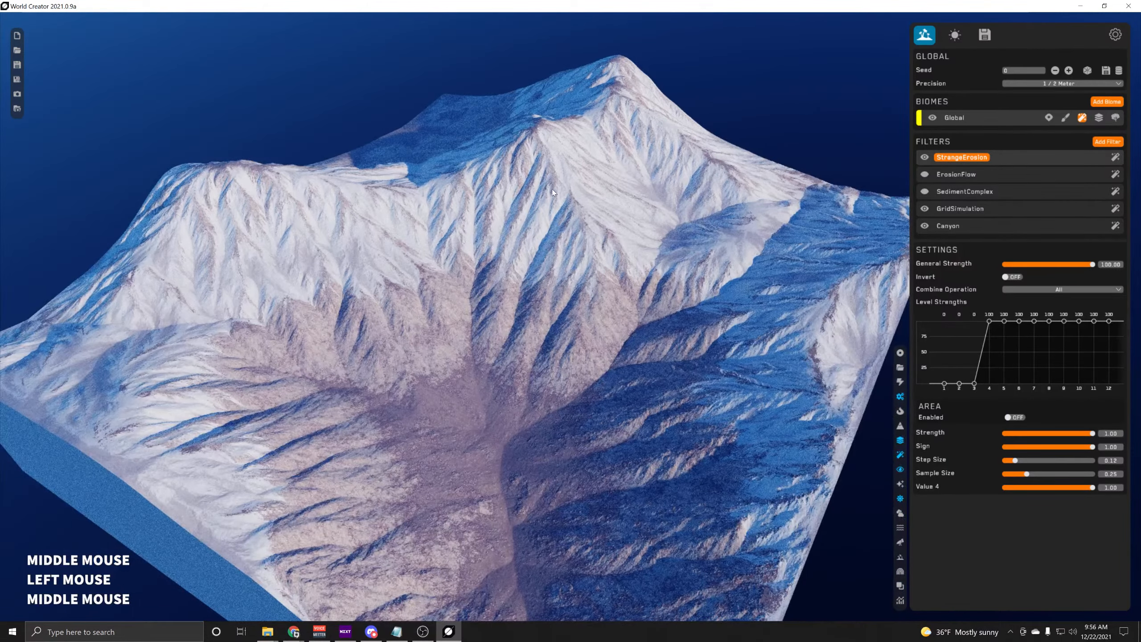
{"action": "scroll", "coordinate": [21, 191], "scroll_direction": "down", "scroll_amount": 1}
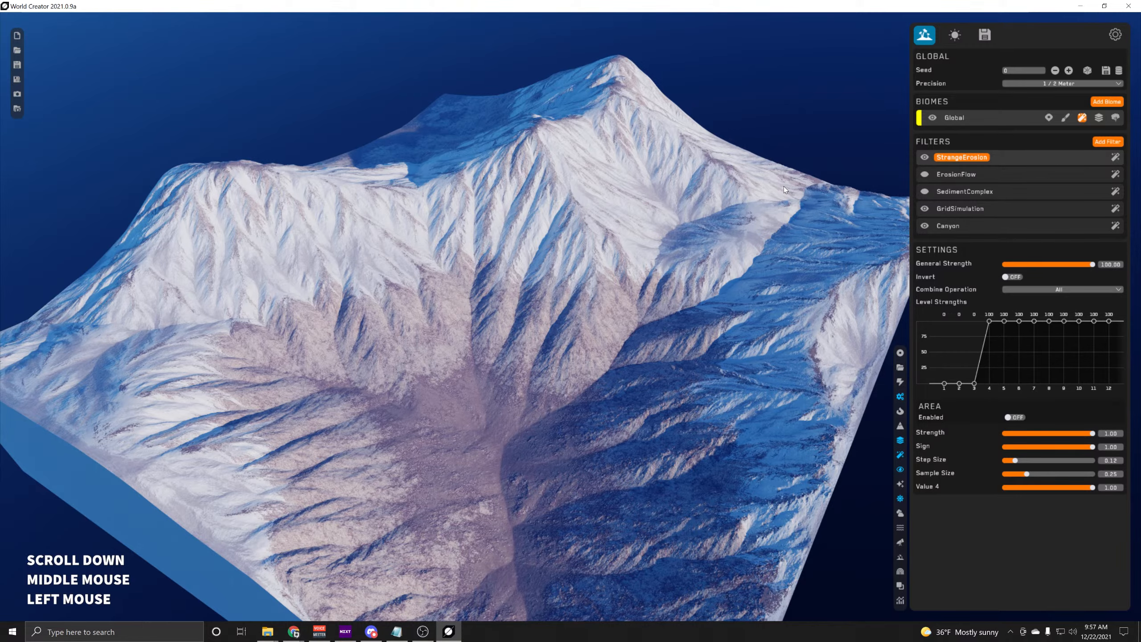
{"action": "middle_click_drag", "start_coordinate": [699, 374], "coordinate": [557, 273]}
{"action": "scroll", "coordinate": [559, 272], "scroll_direction": "up", "scroll_amount": 3}
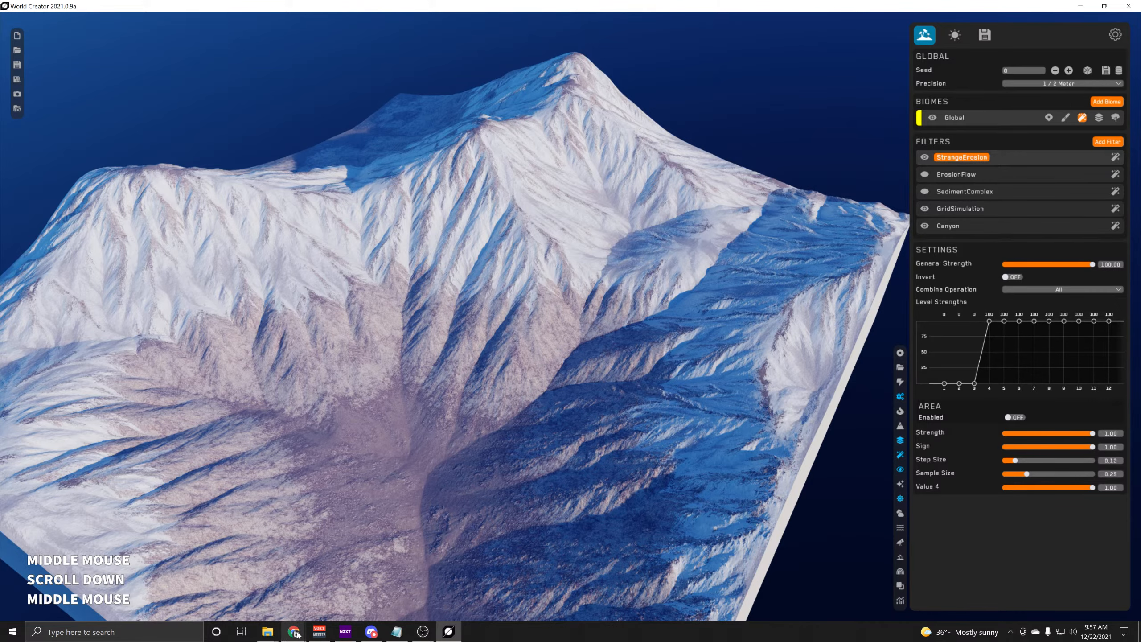
Switch to the World Creator website in Chrome and read through the home page's studio logos and feature sections
{"action": "mouse_move", "coordinate": [297, 634]}
{"action": "left_click", "coordinate": [391, 585]}
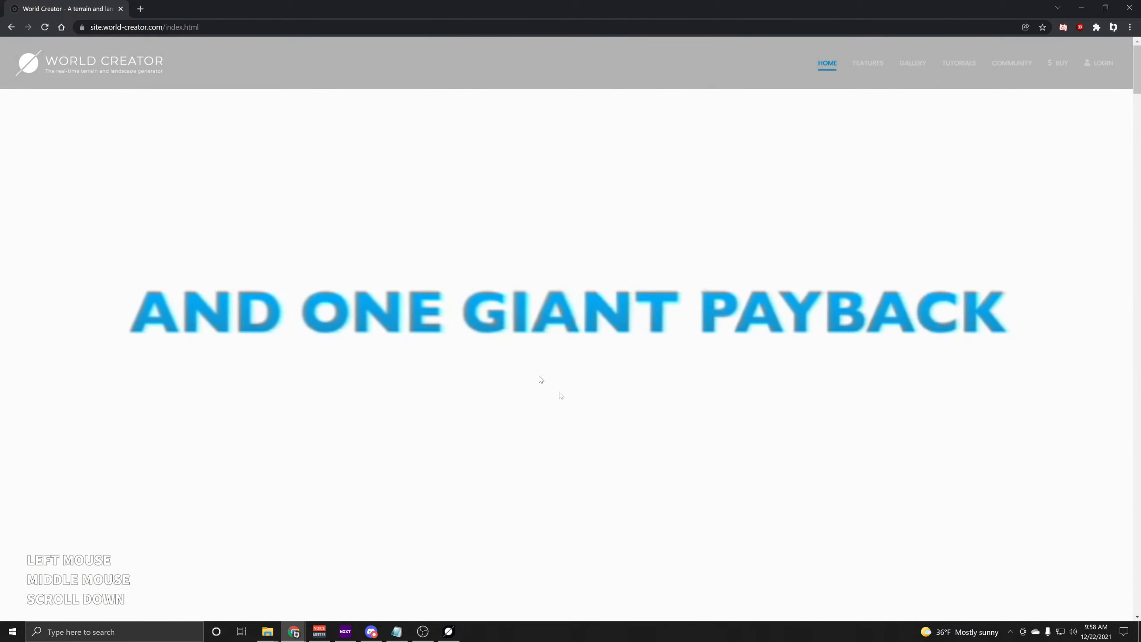
{"action": "scroll", "coordinate": [811, 447], "scroll_direction": "down", "scroll_amount": 3}
{"action": "scroll", "coordinate": [811, 445], "scroll_direction": "down", "scroll_amount": 15}
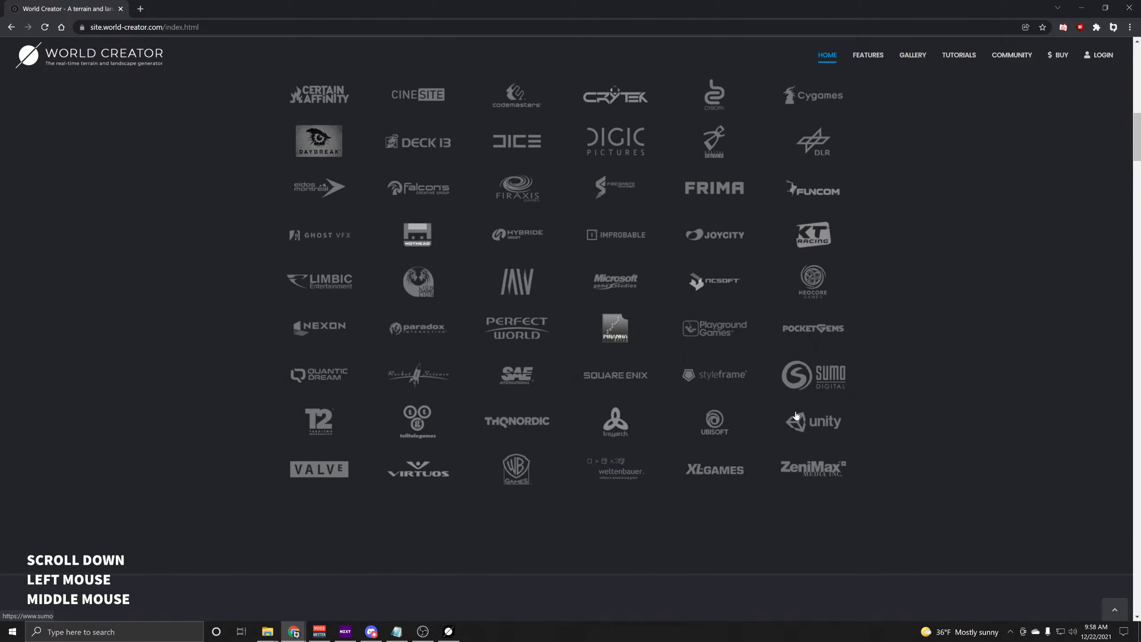
{"action": "scroll", "coordinate": [796, 413], "scroll_direction": "down", "scroll_amount": 5}
{"action": "scroll", "coordinate": [797, 382], "scroll_direction": "down", "scroll_amount": 8}
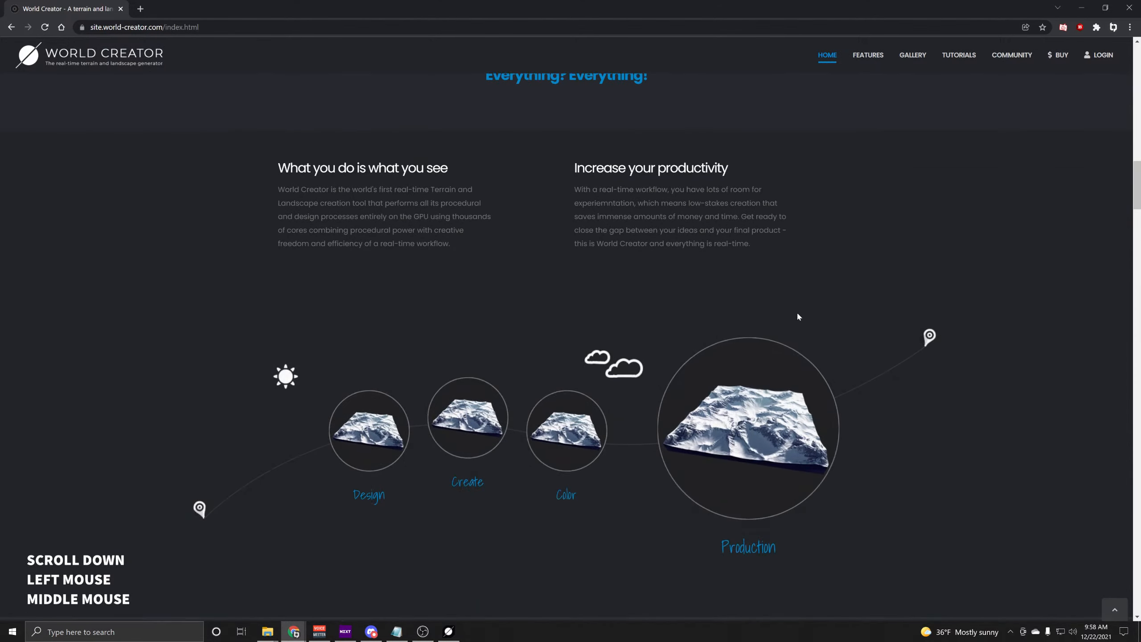
{"action": "scroll", "coordinate": [800, 316], "scroll_direction": "down", "scroll_amount": 10}
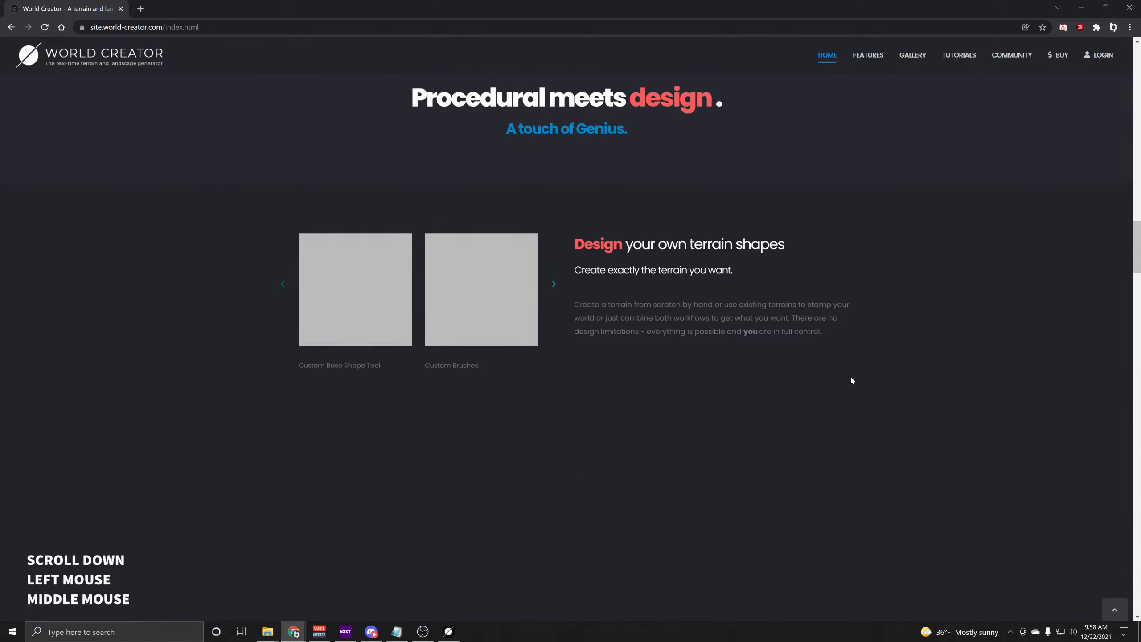
{"action": "scroll", "coordinate": [873, 412], "scroll_direction": "down", "scroll_amount": 5}
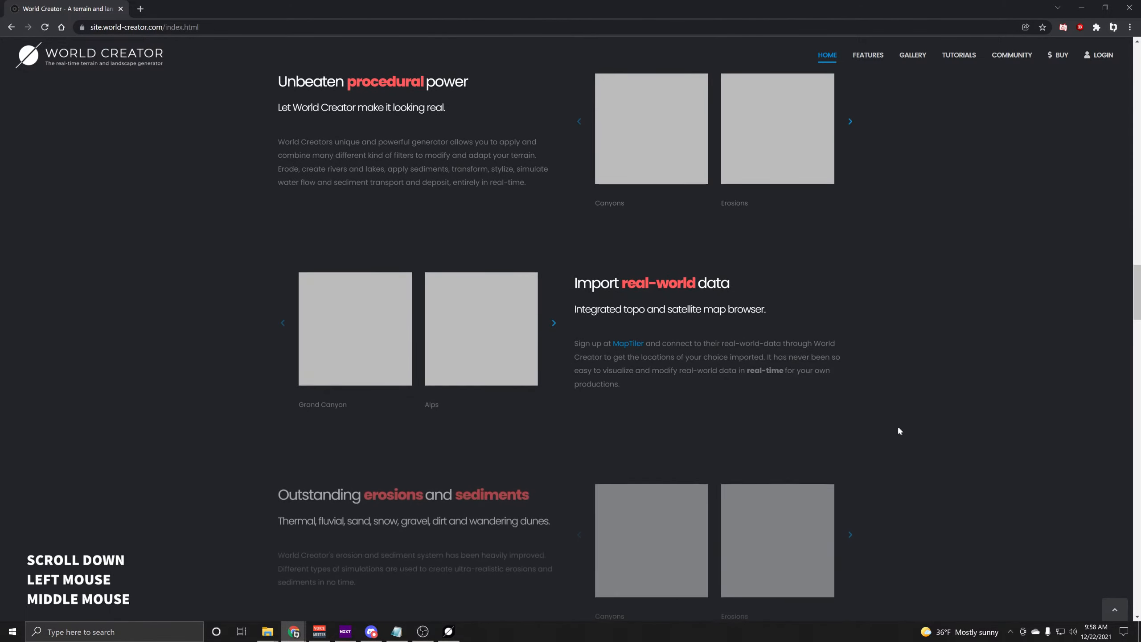
{"action": "scroll", "coordinate": [898, 431], "scroll_direction": "up", "scroll_amount": 7}
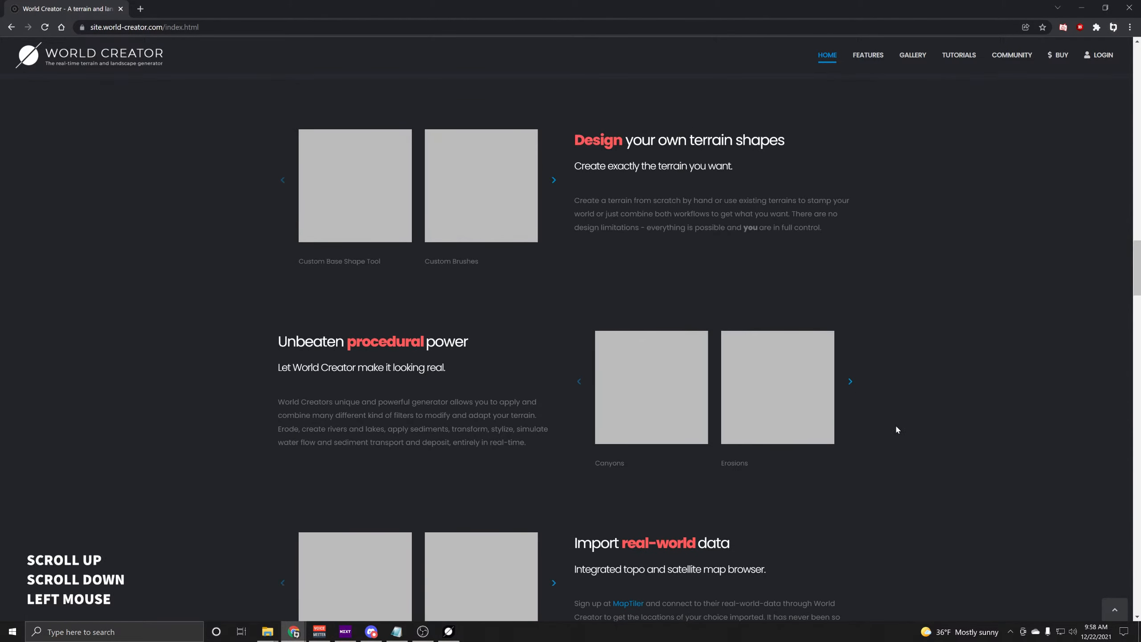
{"action": "scroll", "coordinate": [897, 430], "scroll_direction": "up", "scroll_amount": 8}
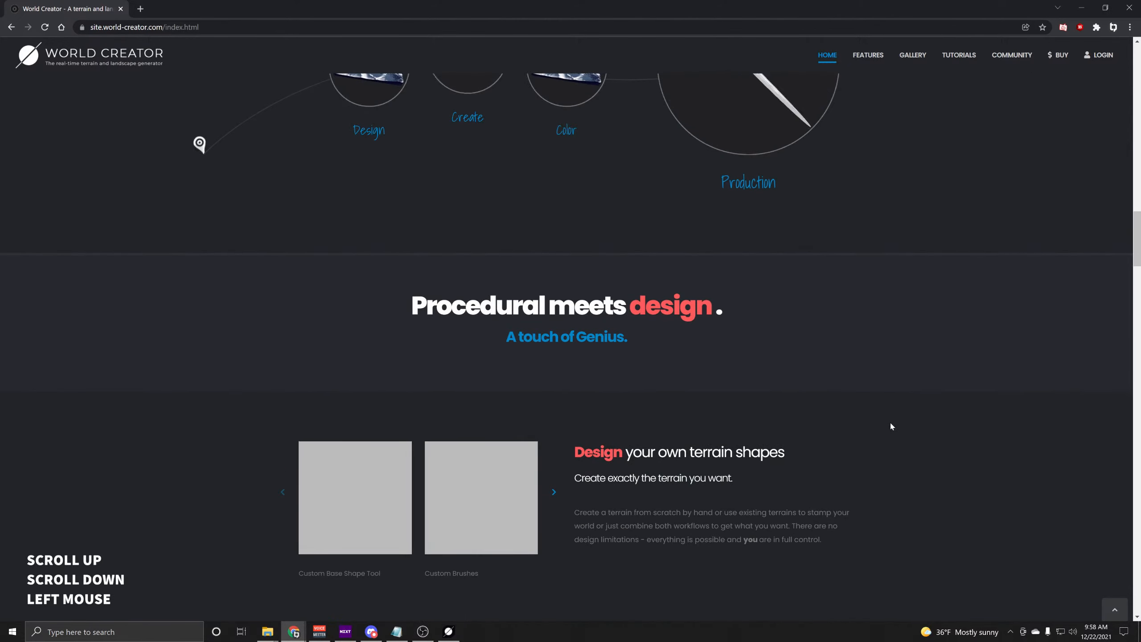
{"action": "scroll", "coordinate": [891, 427], "scroll_direction": "up", "scroll_amount": 15}
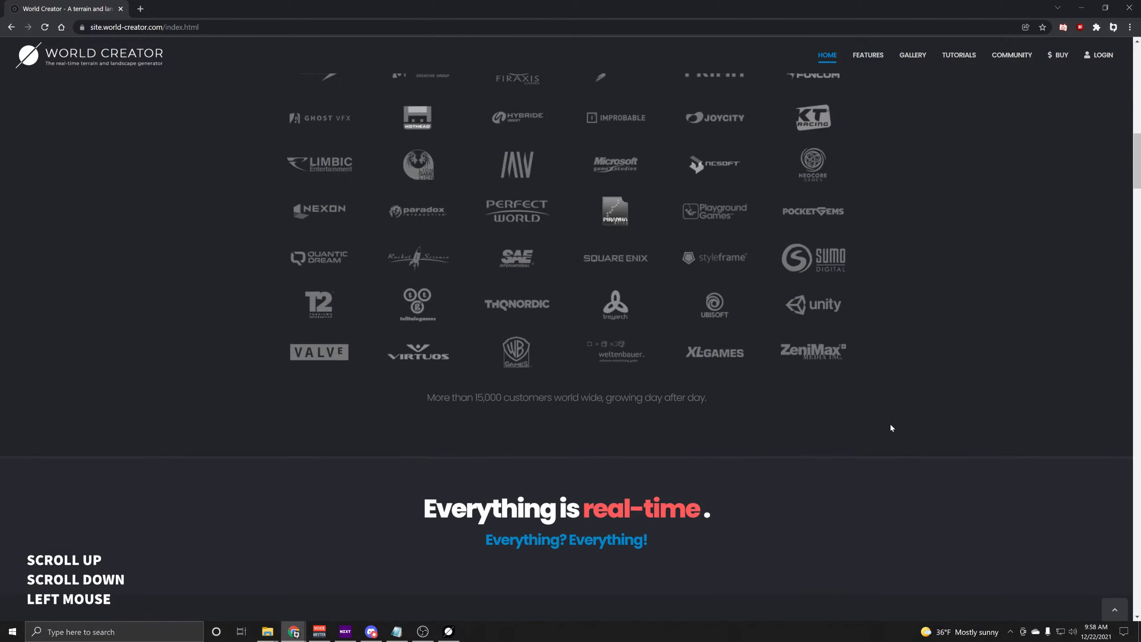
{"action": "scroll", "coordinate": [892, 428], "scroll_direction": "up", "scroll_amount": 15}
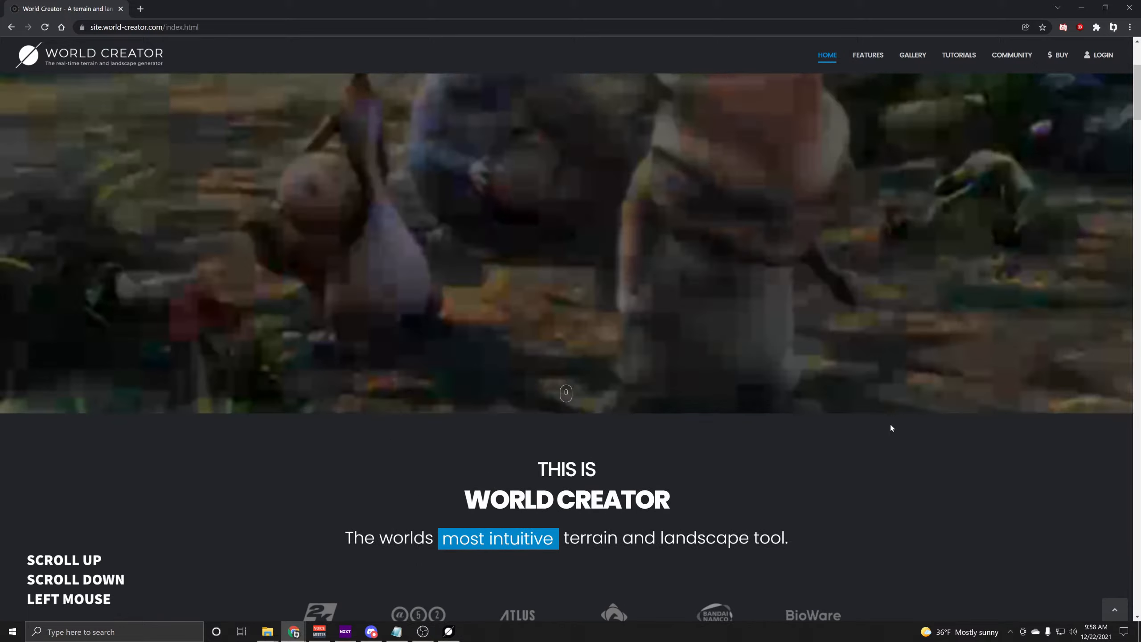
{"action": "scroll", "coordinate": [890, 425], "scroll_direction": "up", "scroll_amount": 3}
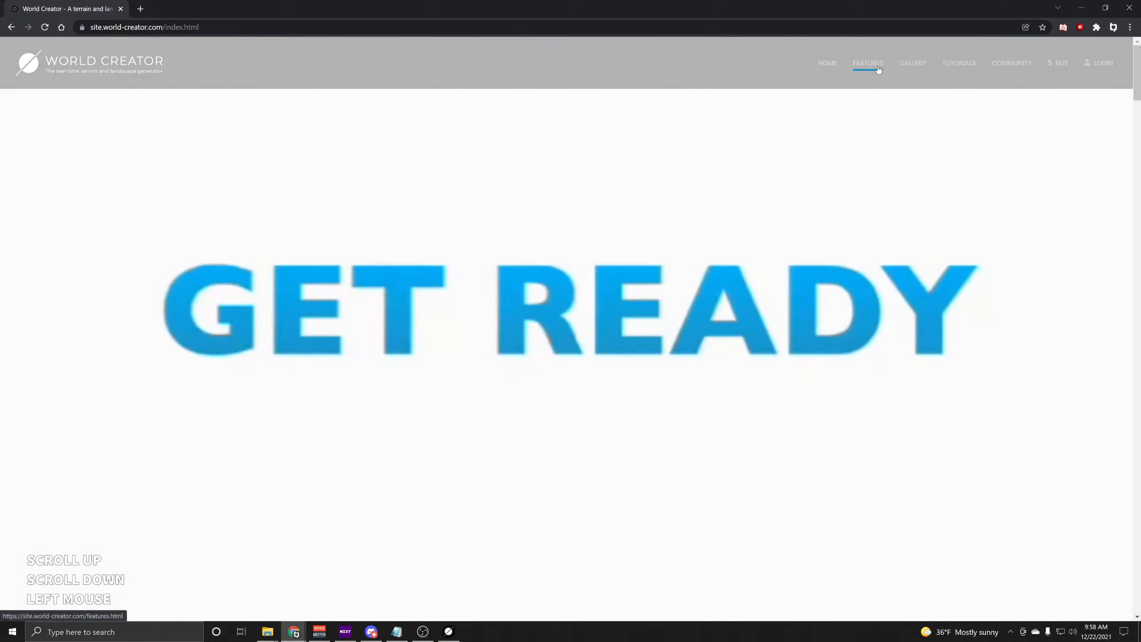
Open the website's Features page and read its version history, procedural power, Shape Designer and Base Shape sections
{"action": "left_click", "coordinate": [879, 69]}
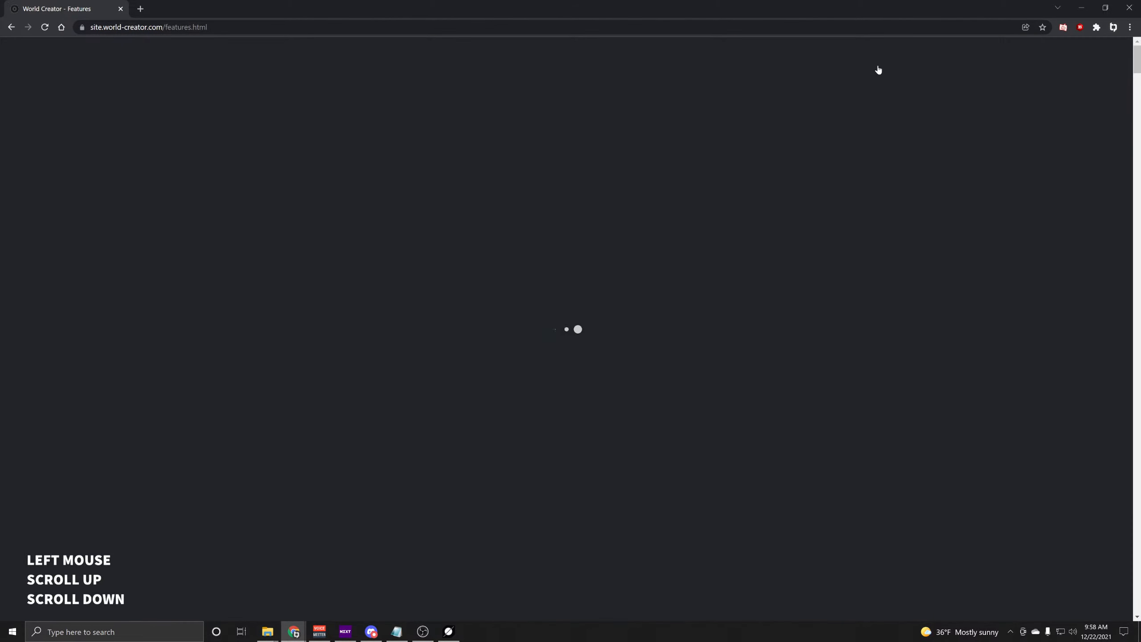
{"action": "scroll", "coordinate": [824, 291], "scroll_direction": "down", "scroll_amount": 5}
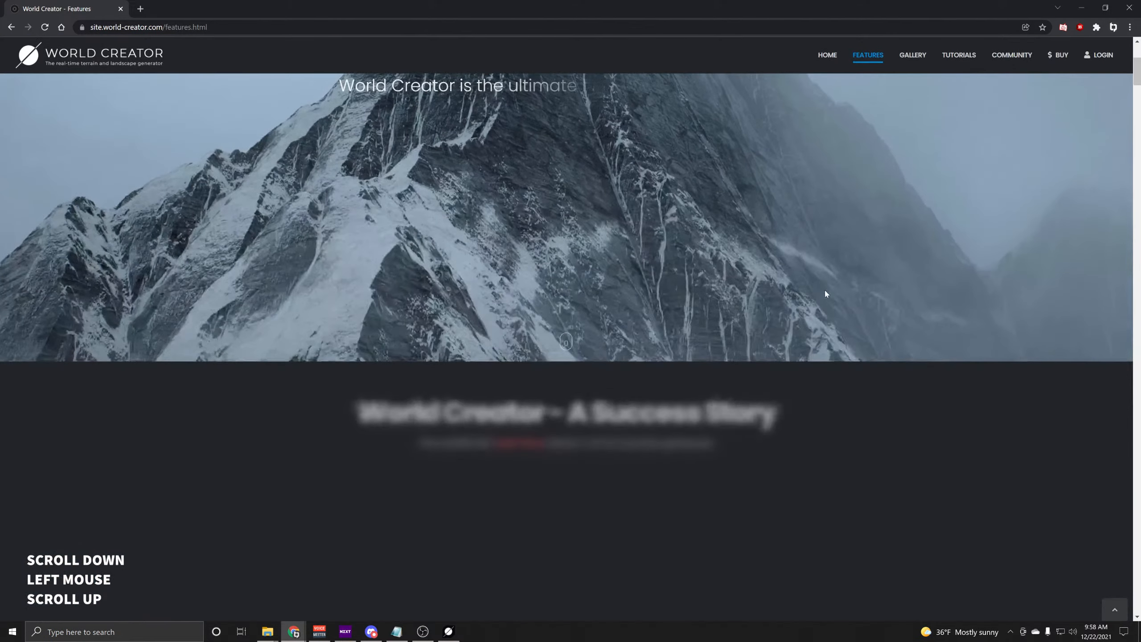
{"action": "scroll", "coordinate": [824, 289], "scroll_direction": "down", "scroll_amount": 5}
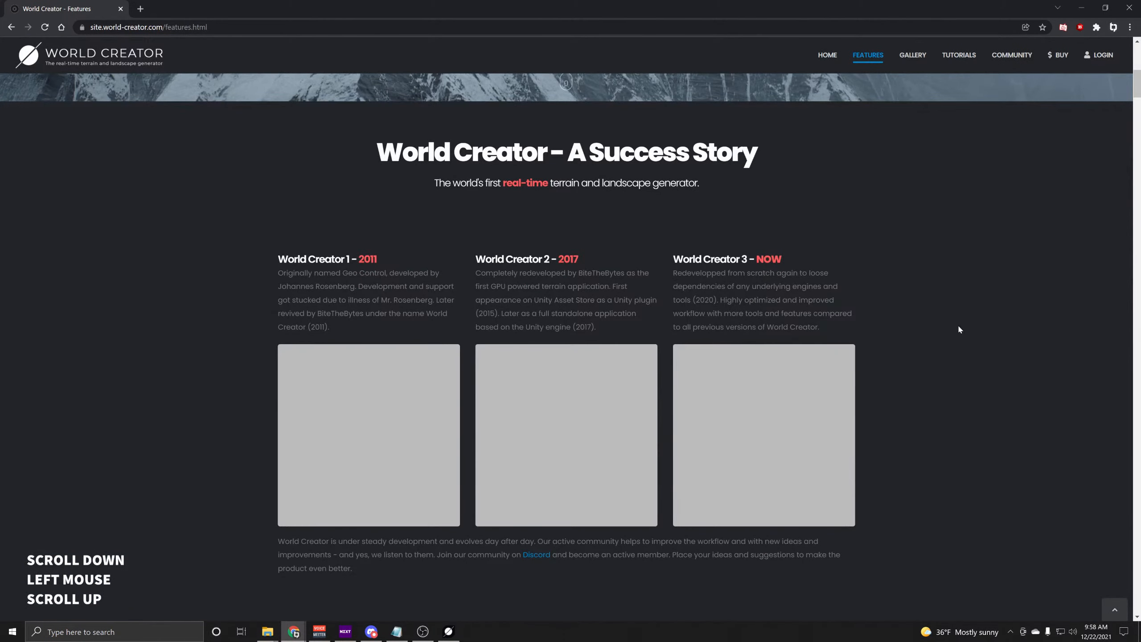
{"action": "scroll", "coordinate": [957, 324], "scroll_direction": "down", "scroll_amount": 3}
{"action": "scroll", "coordinate": [958, 324], "scroll_direction": "down", "scroll_amount": 1}
{"action": "scroll", "coordinate": [958, 324], "scroll_direction": "down", "scroll_amount": 5}
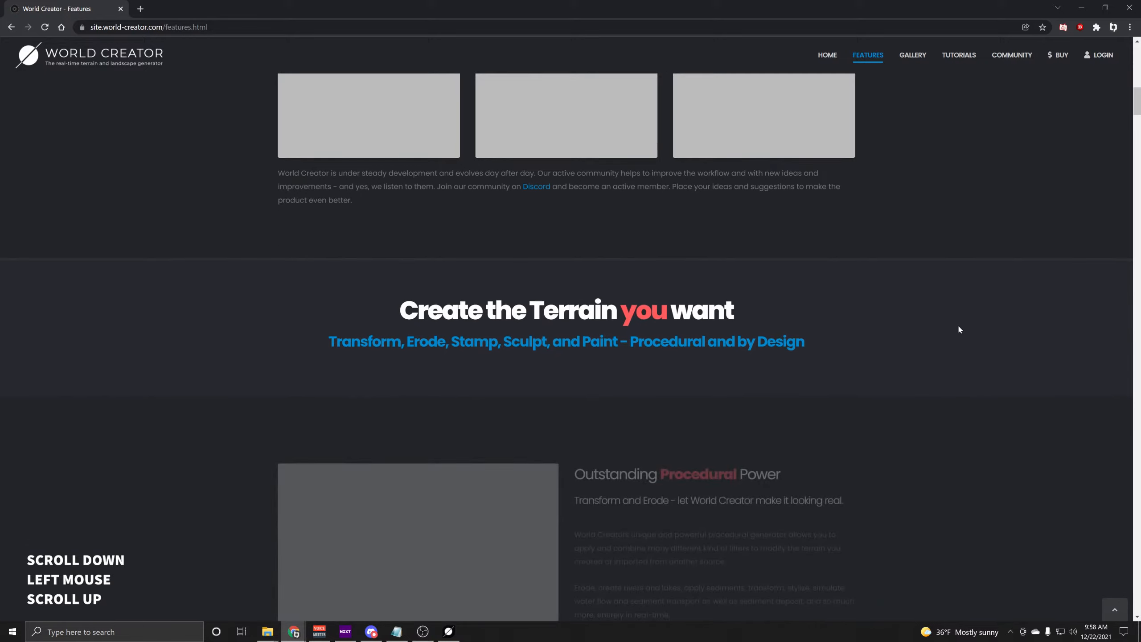
{"action": "scroll", "coordinate": [959, 329], "scroll_direction": "down", "scroll_amount": 3}
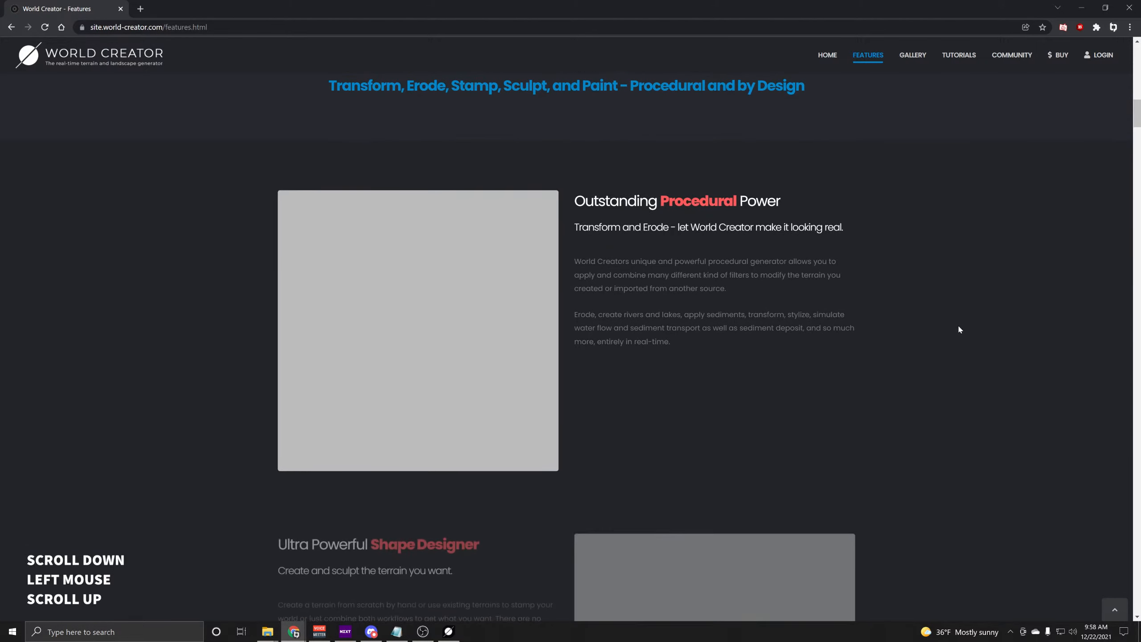
{"action": "scroll", "coordinate": [968, 298], "scroll_direction": "down", "scroll_amount": 5}
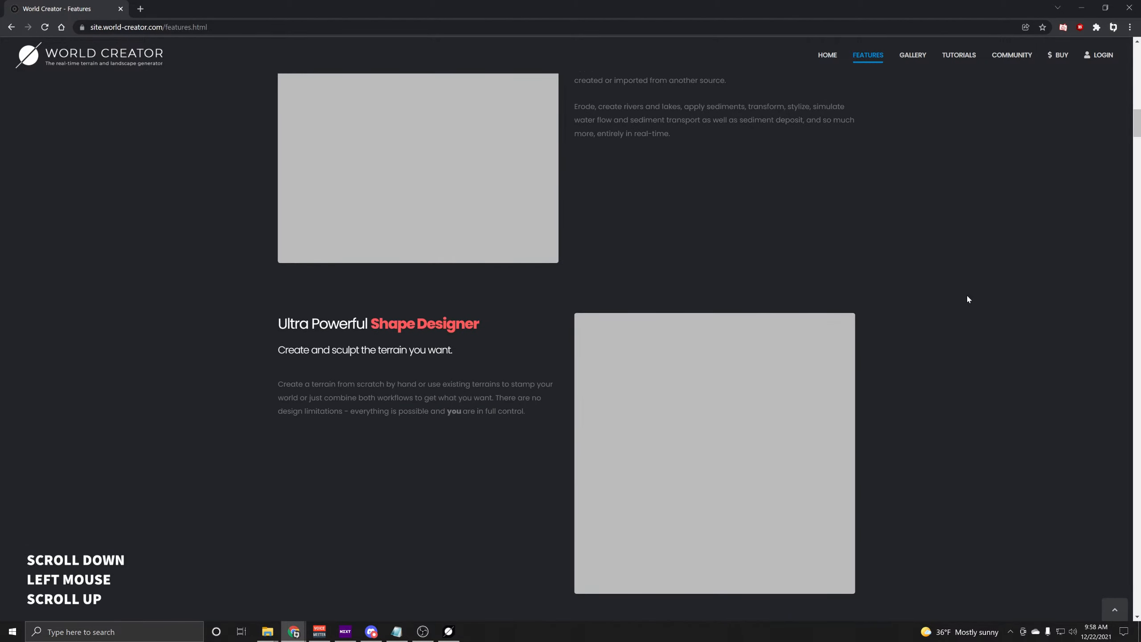
{"action": "scroll", "coordinate": [968, 300], "scroll_direction": "down", "scroll_amount": 9}
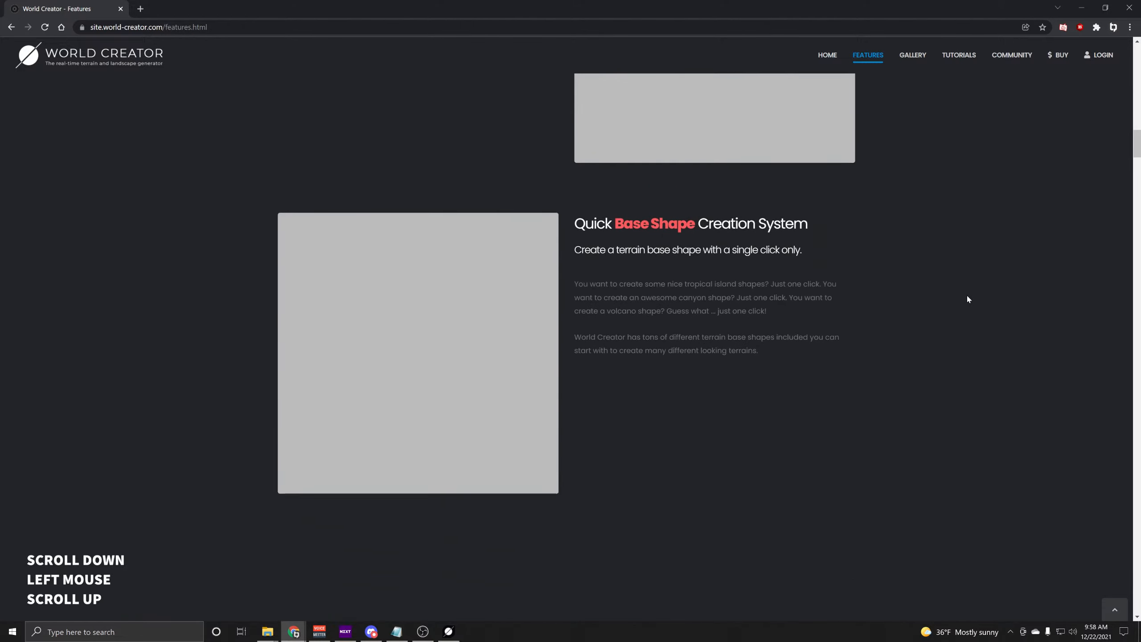
Open the website's Gallery page and look through the customer-made terrain artworks down to the end of the page
{"action": "scroll", "coordinate": [969, 300], "scroll_direction": "up", "scroll_amount": 20}
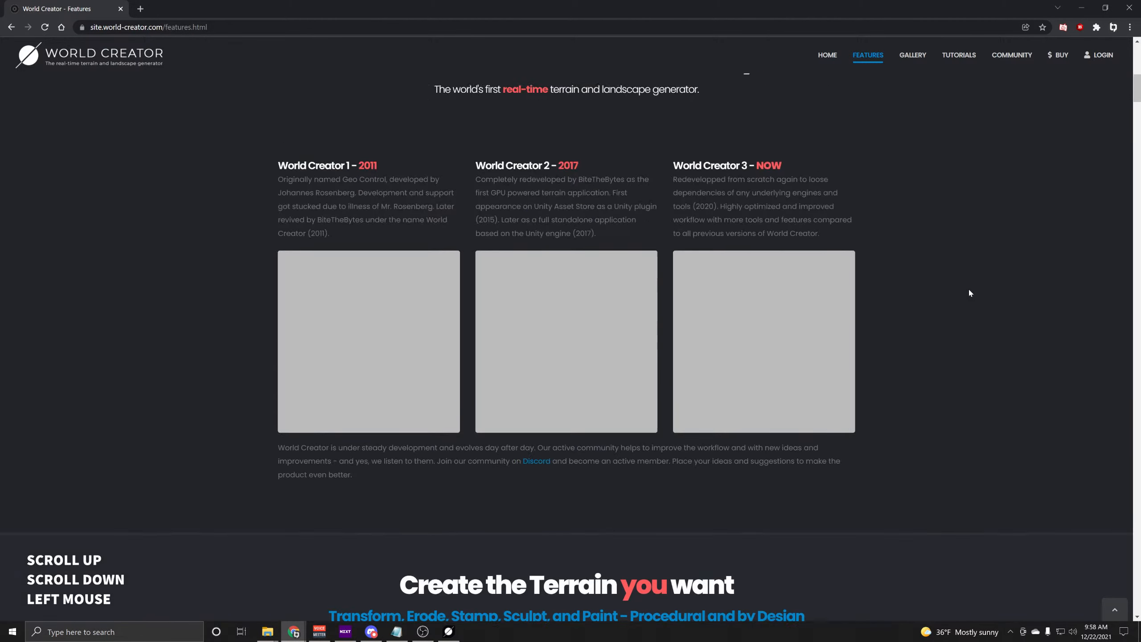
{"action": "scroll", "coordinate": [970, 282], "scroll_direction": "up", "scroll_amount": 3}
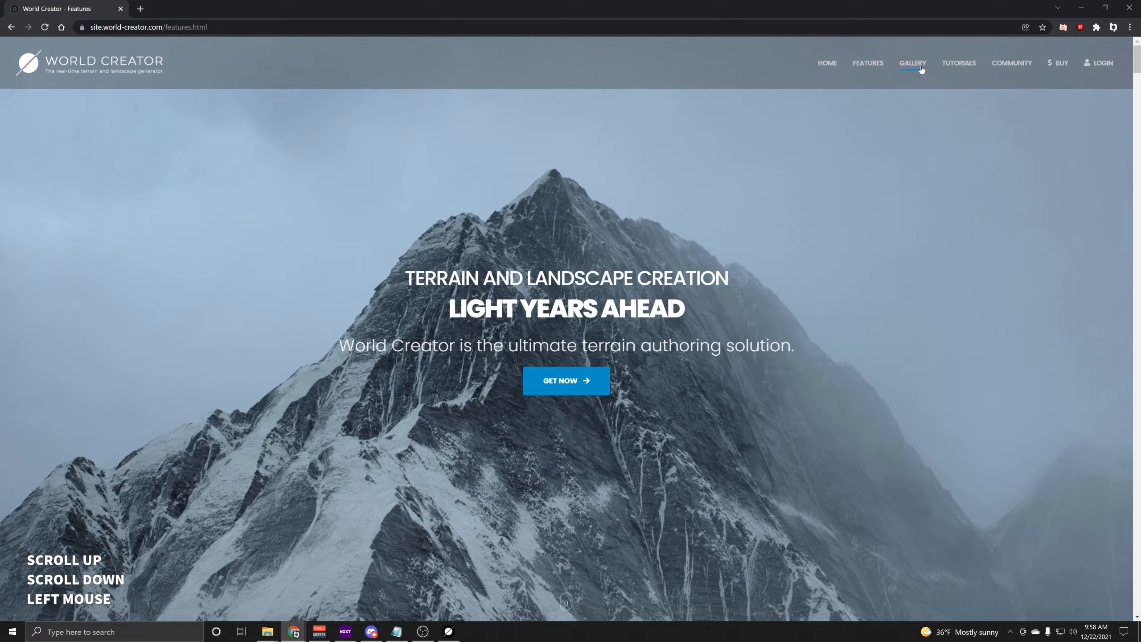
{"action": "left_click", "coordinate": [919, 68]}
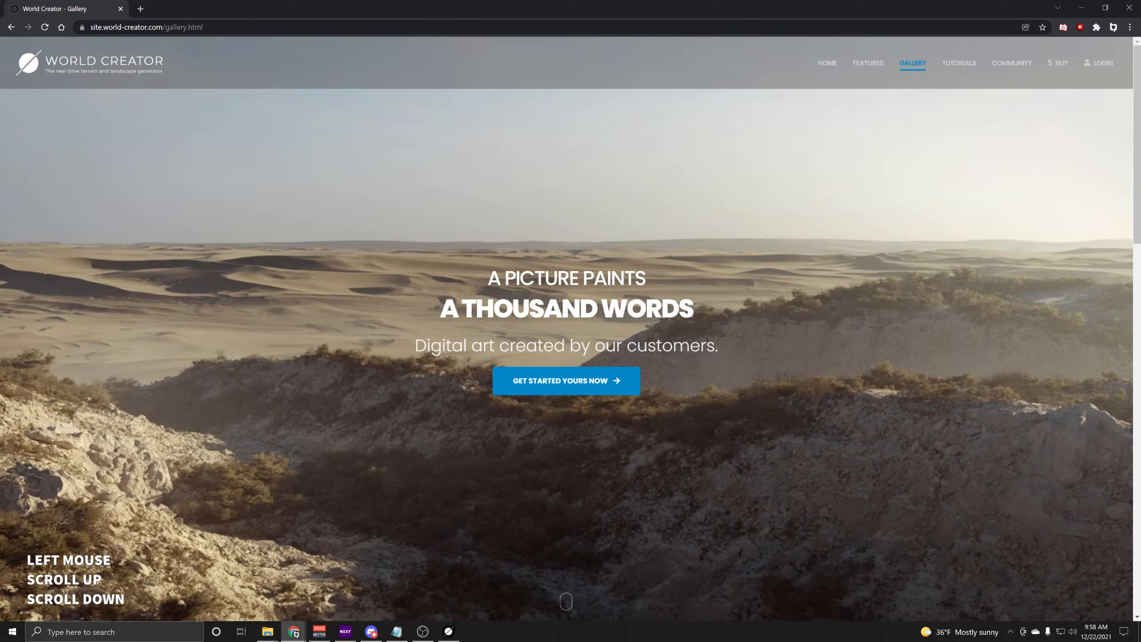
{"action": "scroll", "coordinate": [869, 274], "scroll_direction": "down", "scroll_amount": 6}
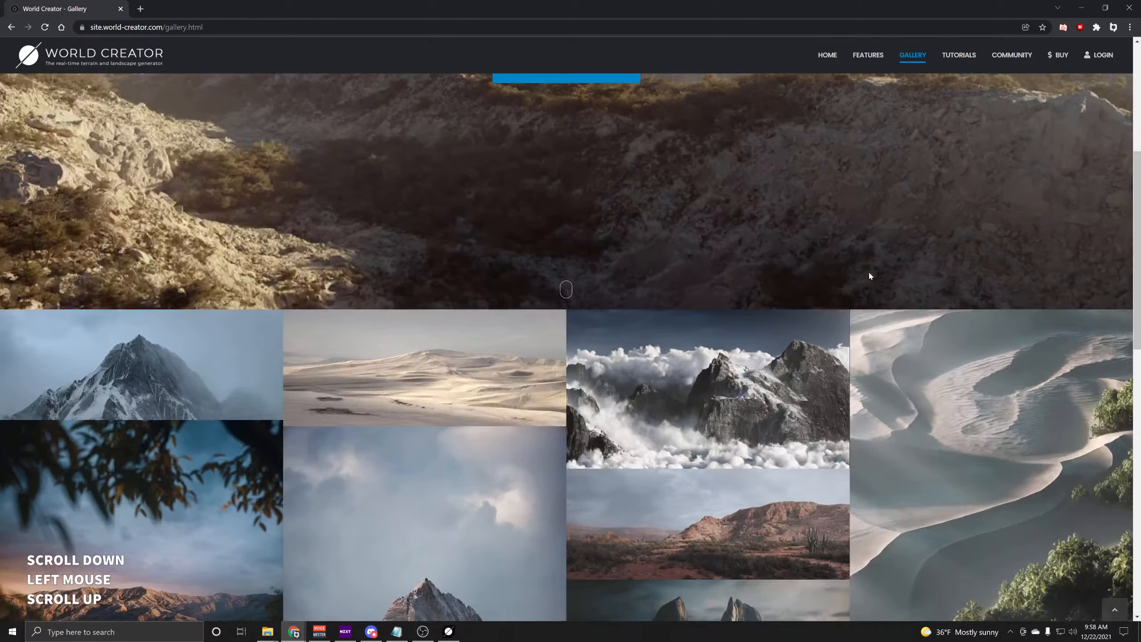
{"action": "scroll", "coordinate": [869, 273], "scroll_direction": "up", "scroll_amount": 6}
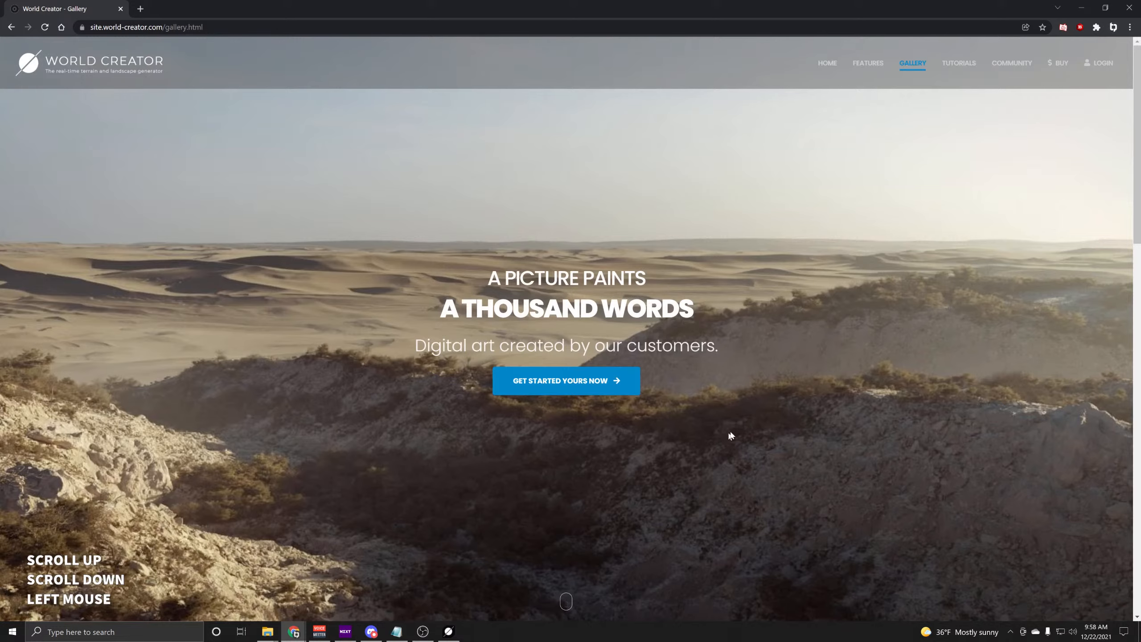
{"action": "scroll", "coordinate": [839, 397], "scroll_direction": "down", "scroll_amount": 5}
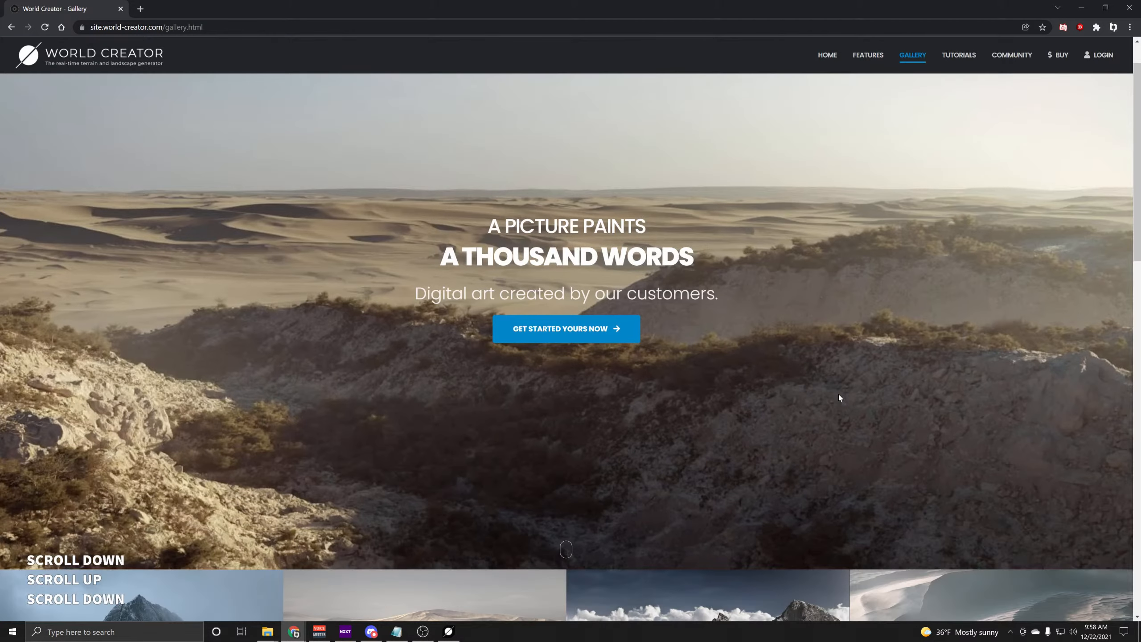
{"action": "scroll", "coordinate": [839, 397], "scroll_direction": "down", "scroll_amount": 8}
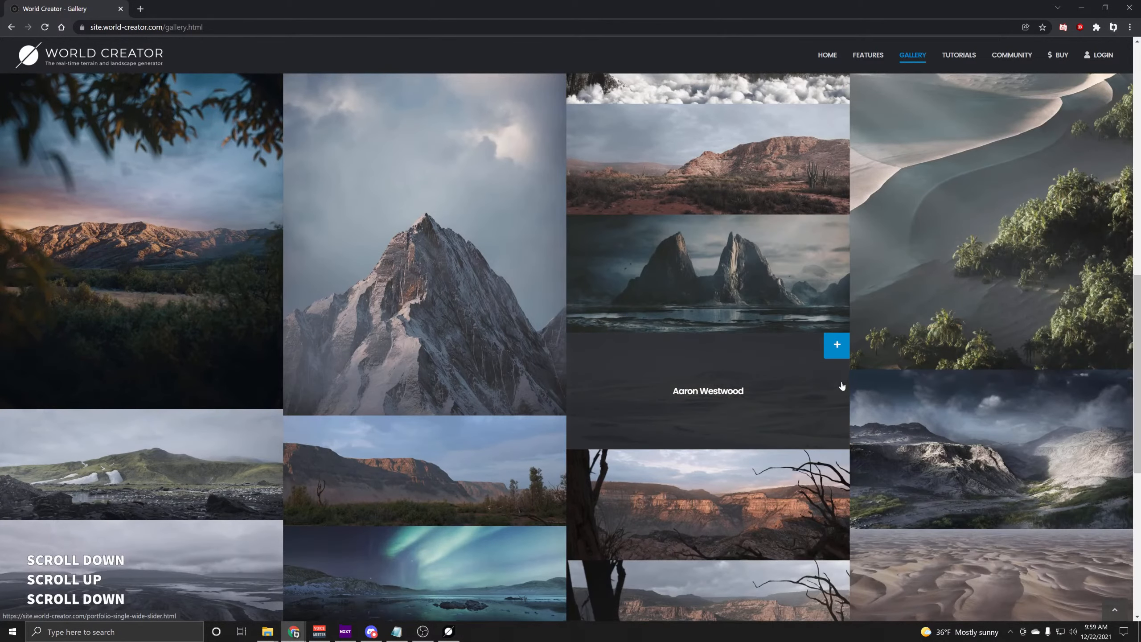
{"action": "scroll", "coordinate": [829, 396], "scroll_direction": "down", "scroll_amount": 3}
{"action": "scroll", "coordinate": [818, 393], "scroll_direction": "down", "scroll_amount": 3}
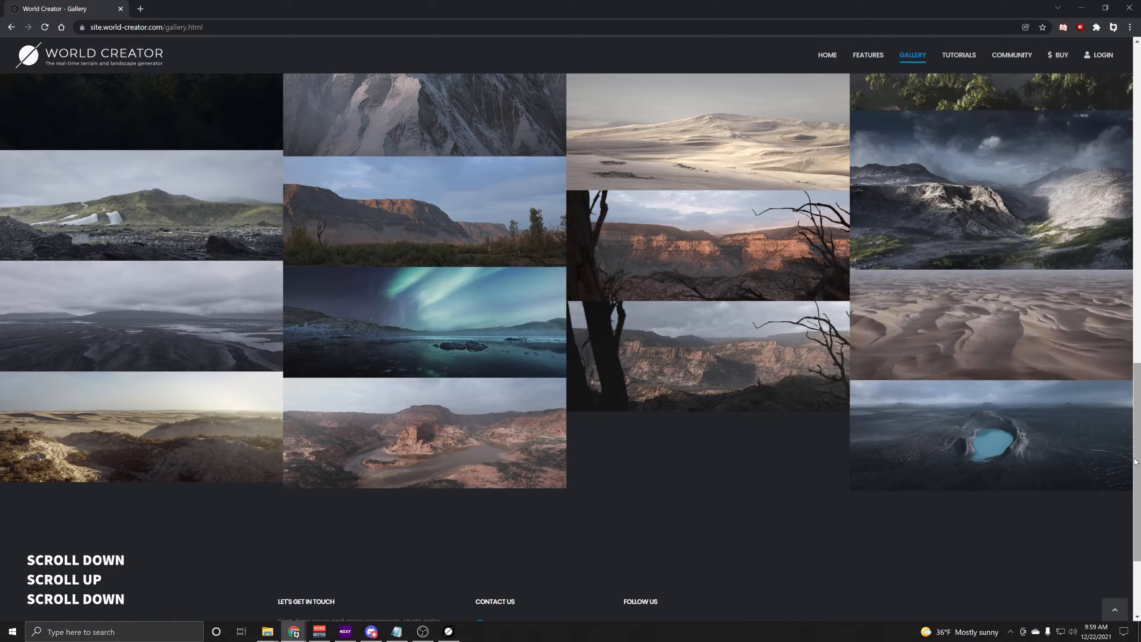
Open the website's Buy page to view the perpetual and subscription pricing models
{"action": "mouse_move", "coordinate": [1136, 462]}
{"action": "left_mouse_down"}
{"action": "mouse_move", "coordinate": [1136, 498]}
{"action": "mouse_move", "coordinate": [1140, 140]}
{"action": "left_mouse_up"}
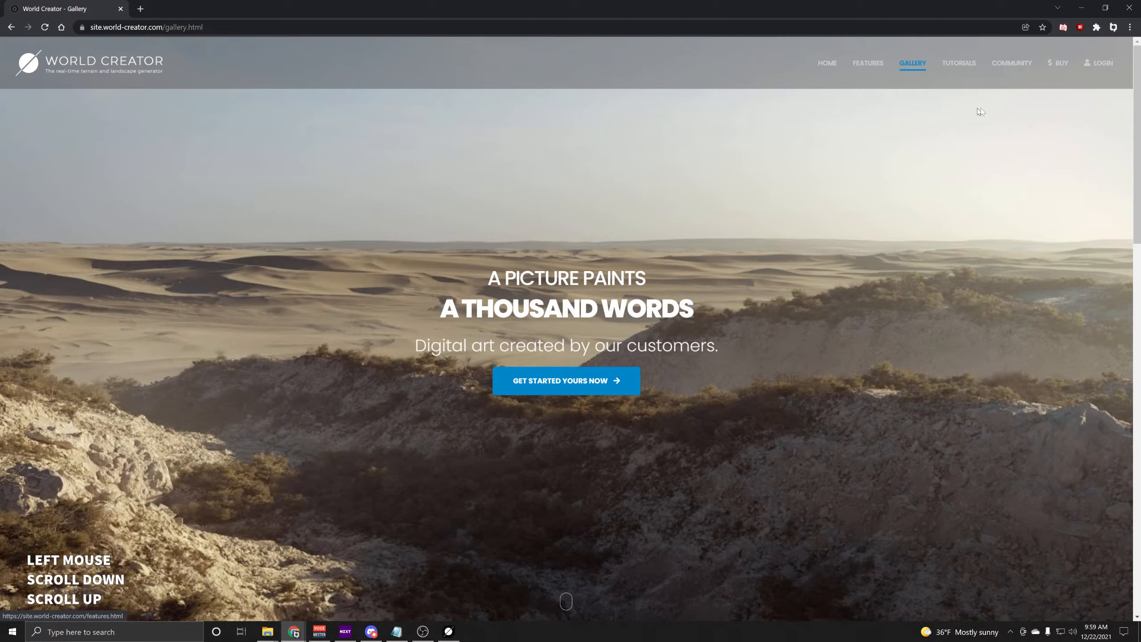
{"action": "left_click", "coordinate": [1064, 56]}
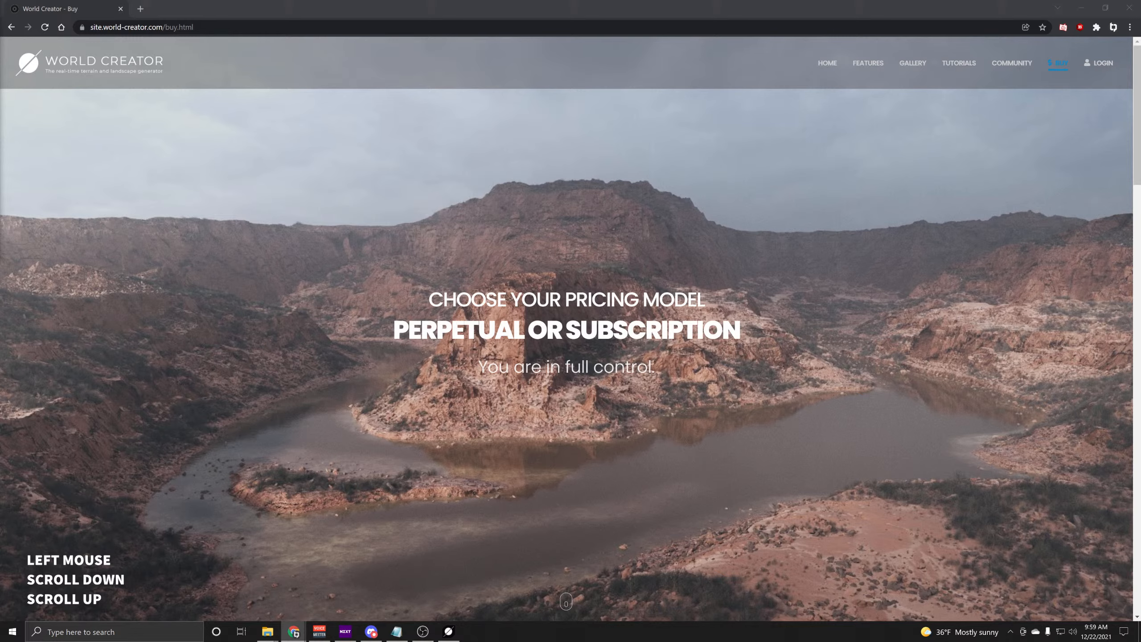
{"action": "key", "text": "shift"}
{"action": "key", "text": "shift+2"}
{"action": "key", "text": "shift"}
{"action": "key", "text": "e"}
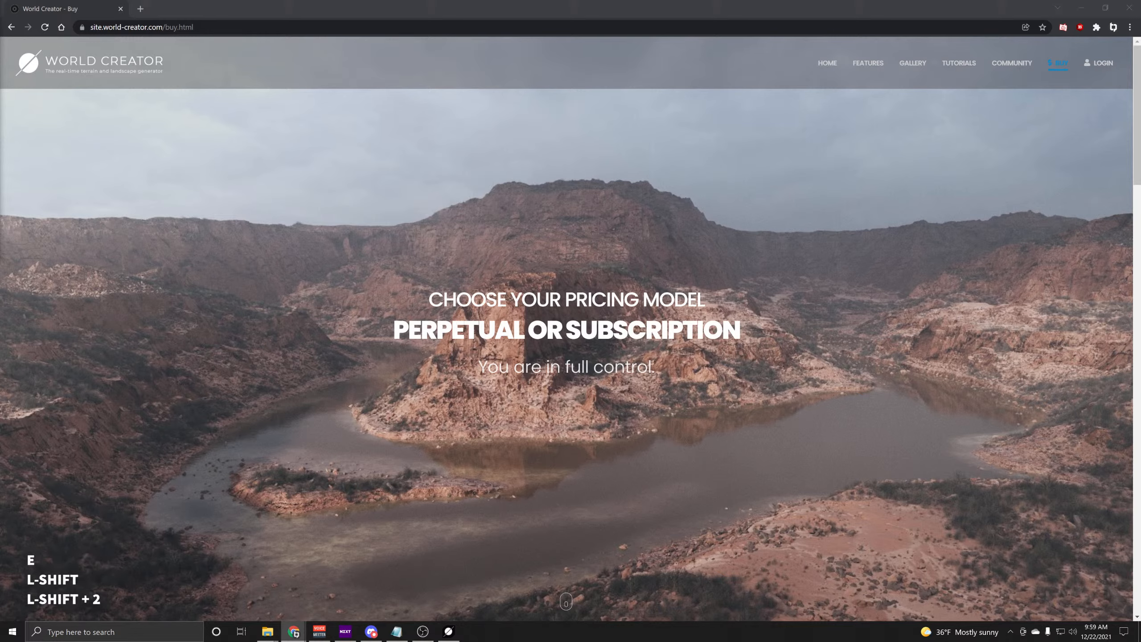